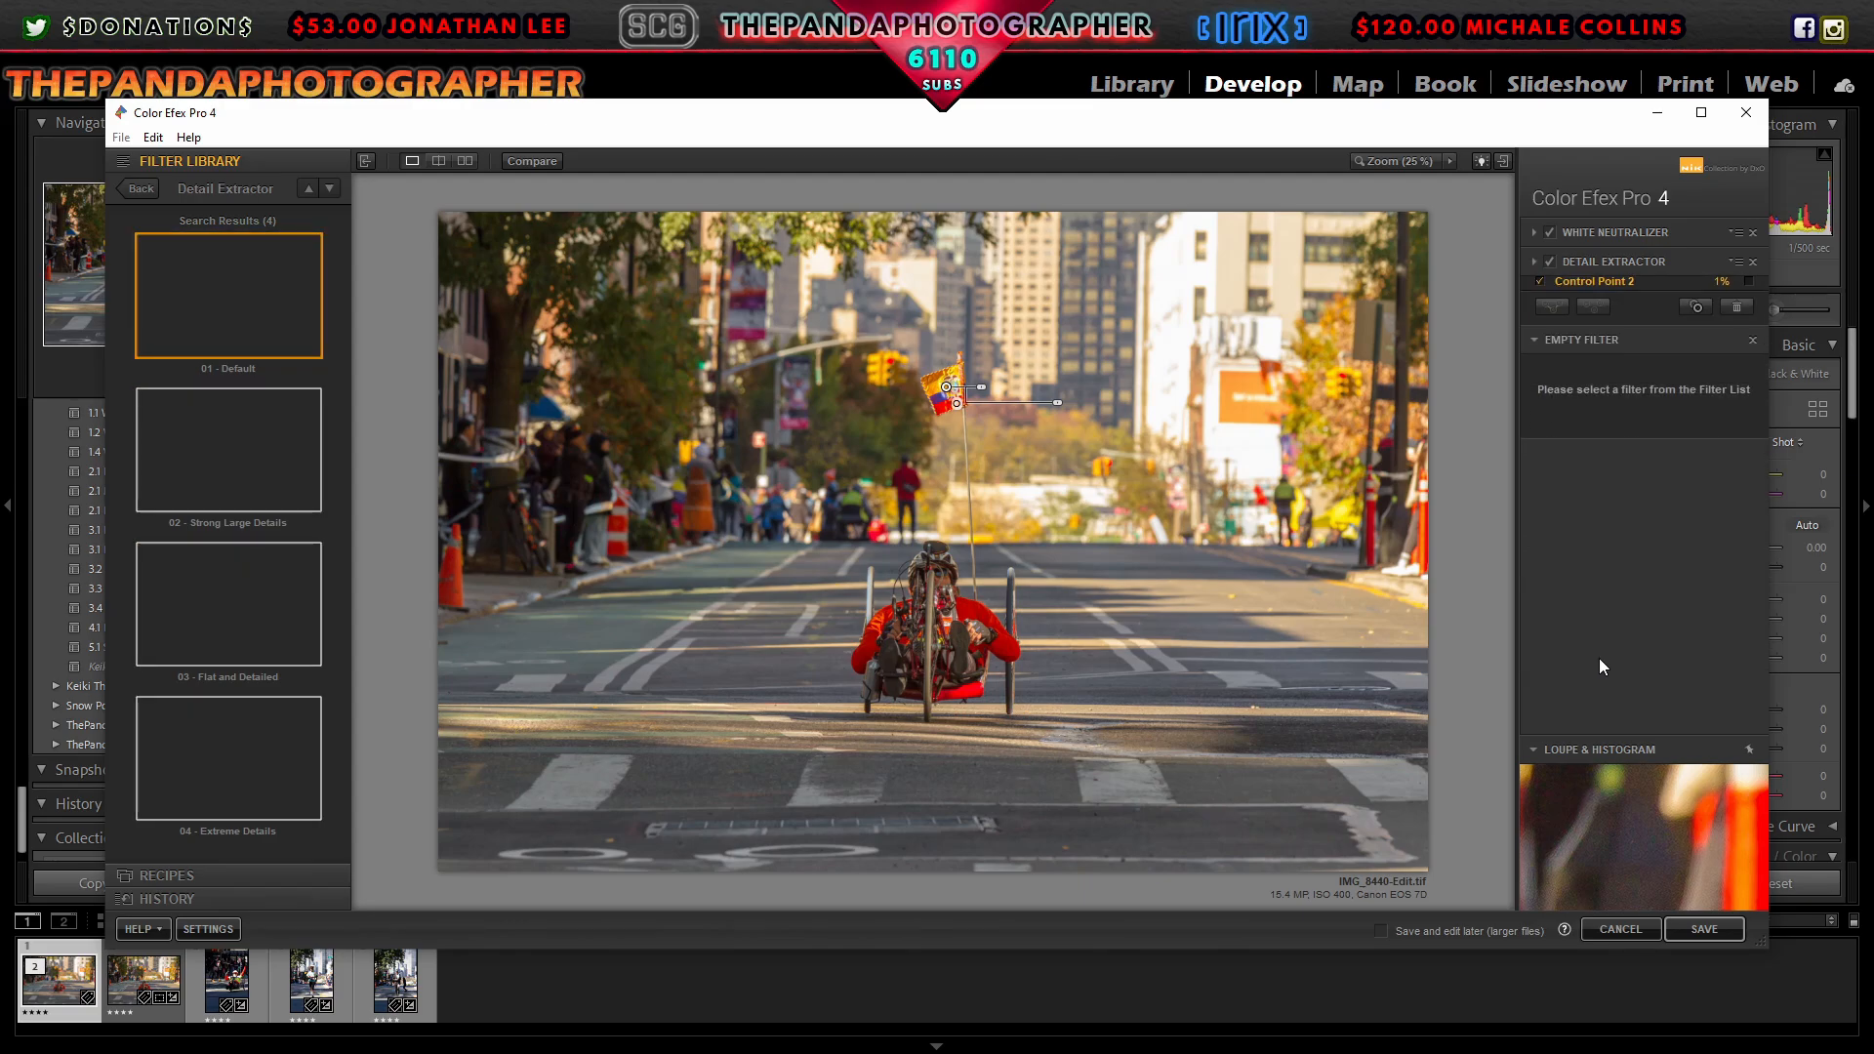
Step: Duplicate the 11% Detail Extractor control point twice and place the copies on the foreground road by the crosswalk
click(1536, 266)
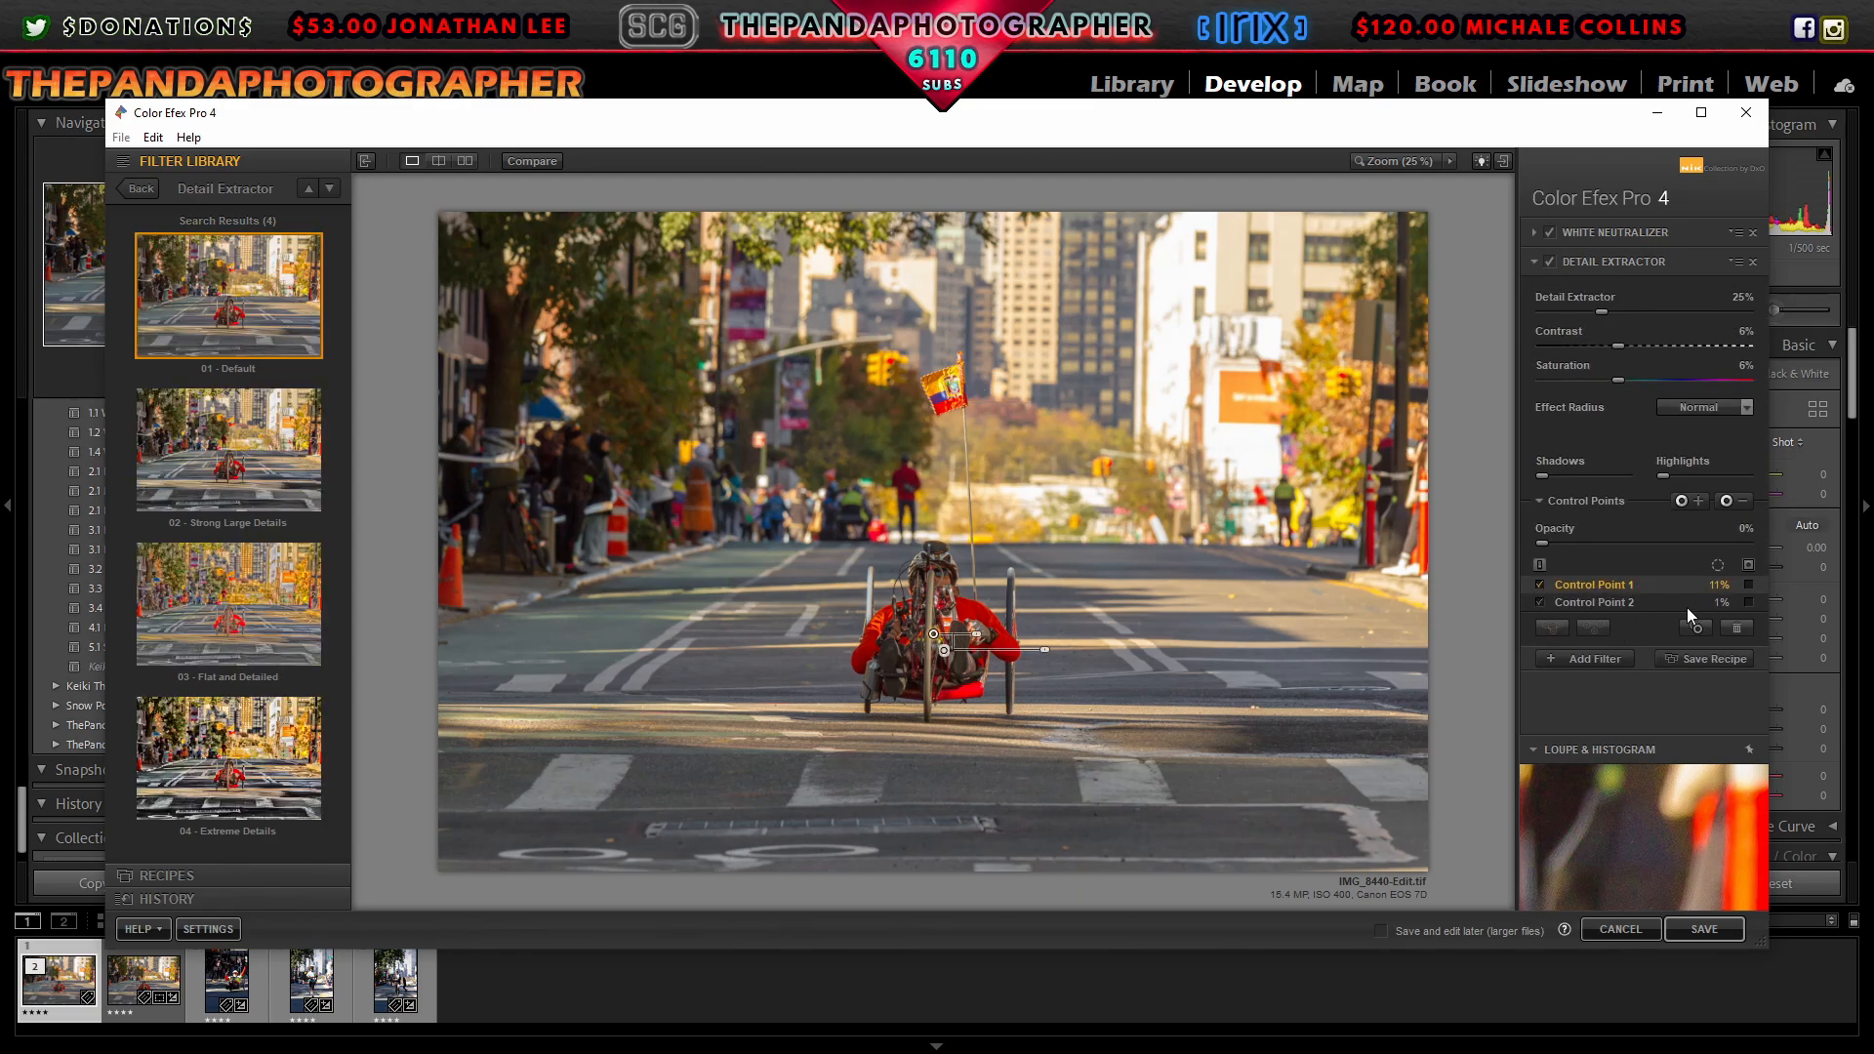
click(1696, 626)
drag(858, 659, 752, 776)
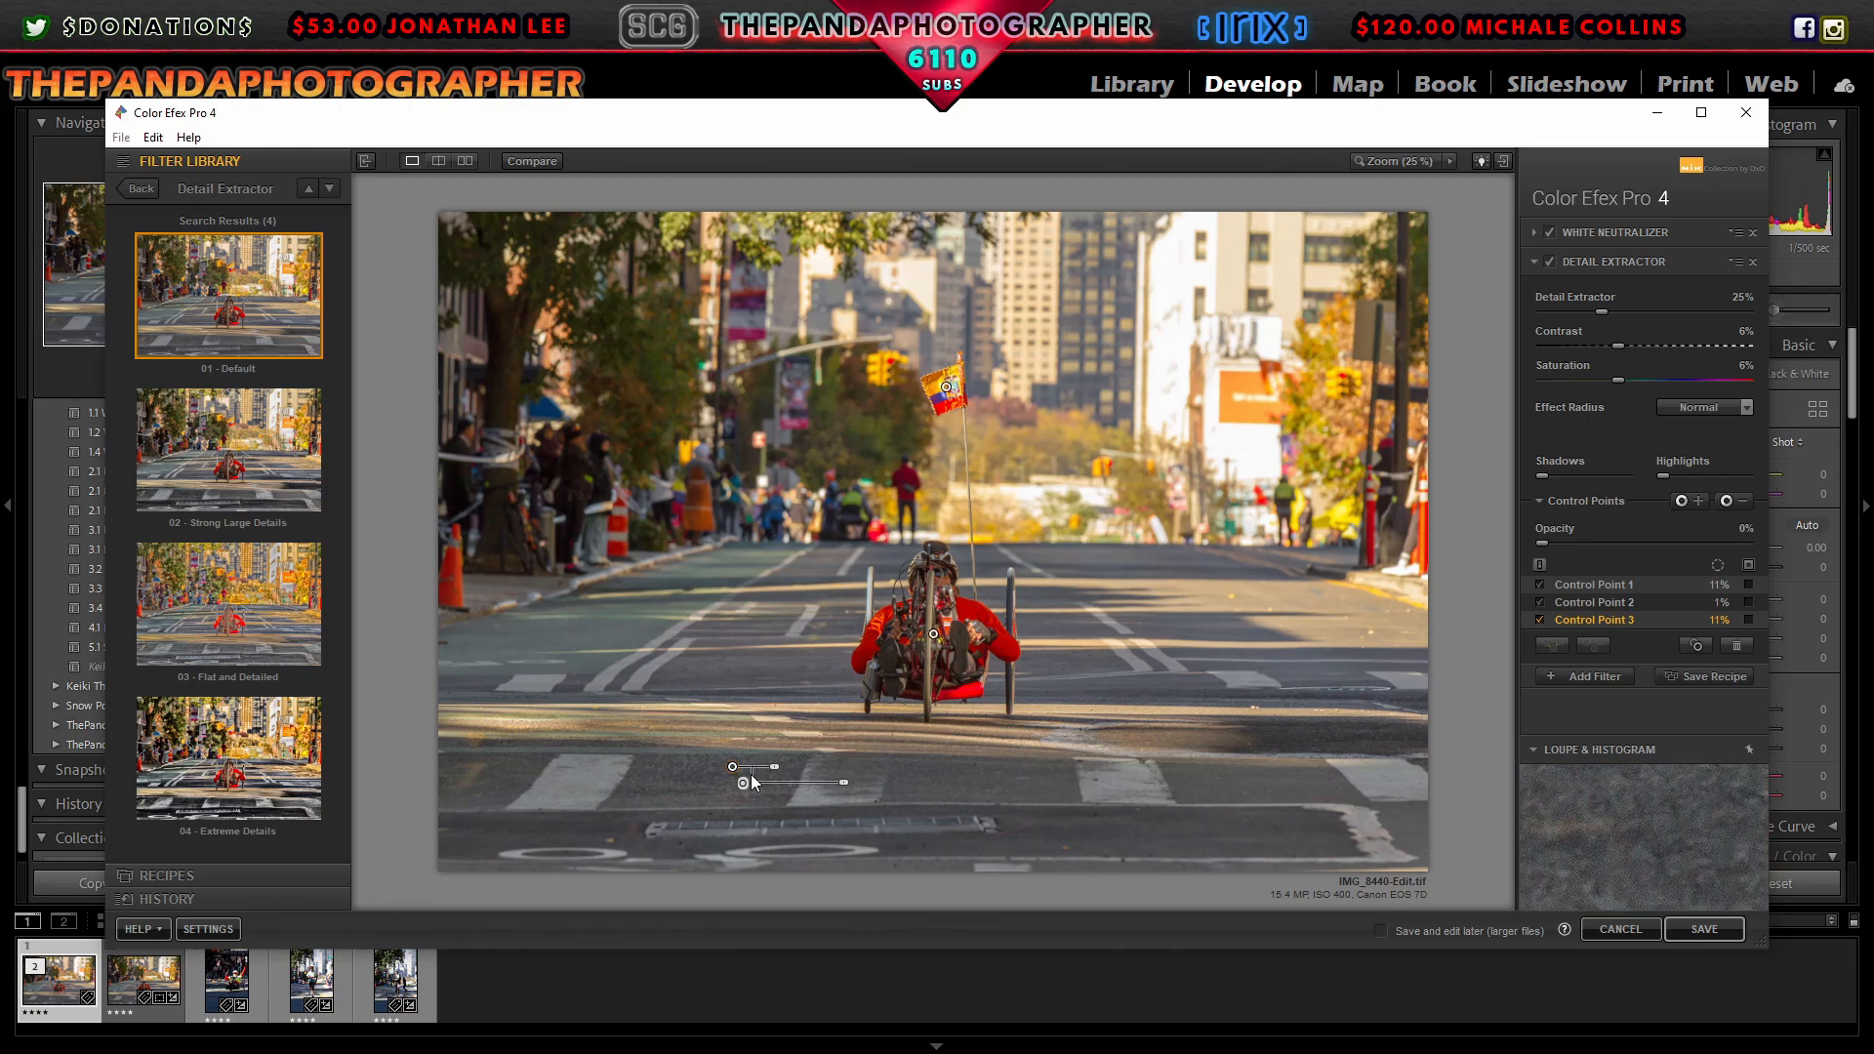
click(1696, 645)
click(770, 777)
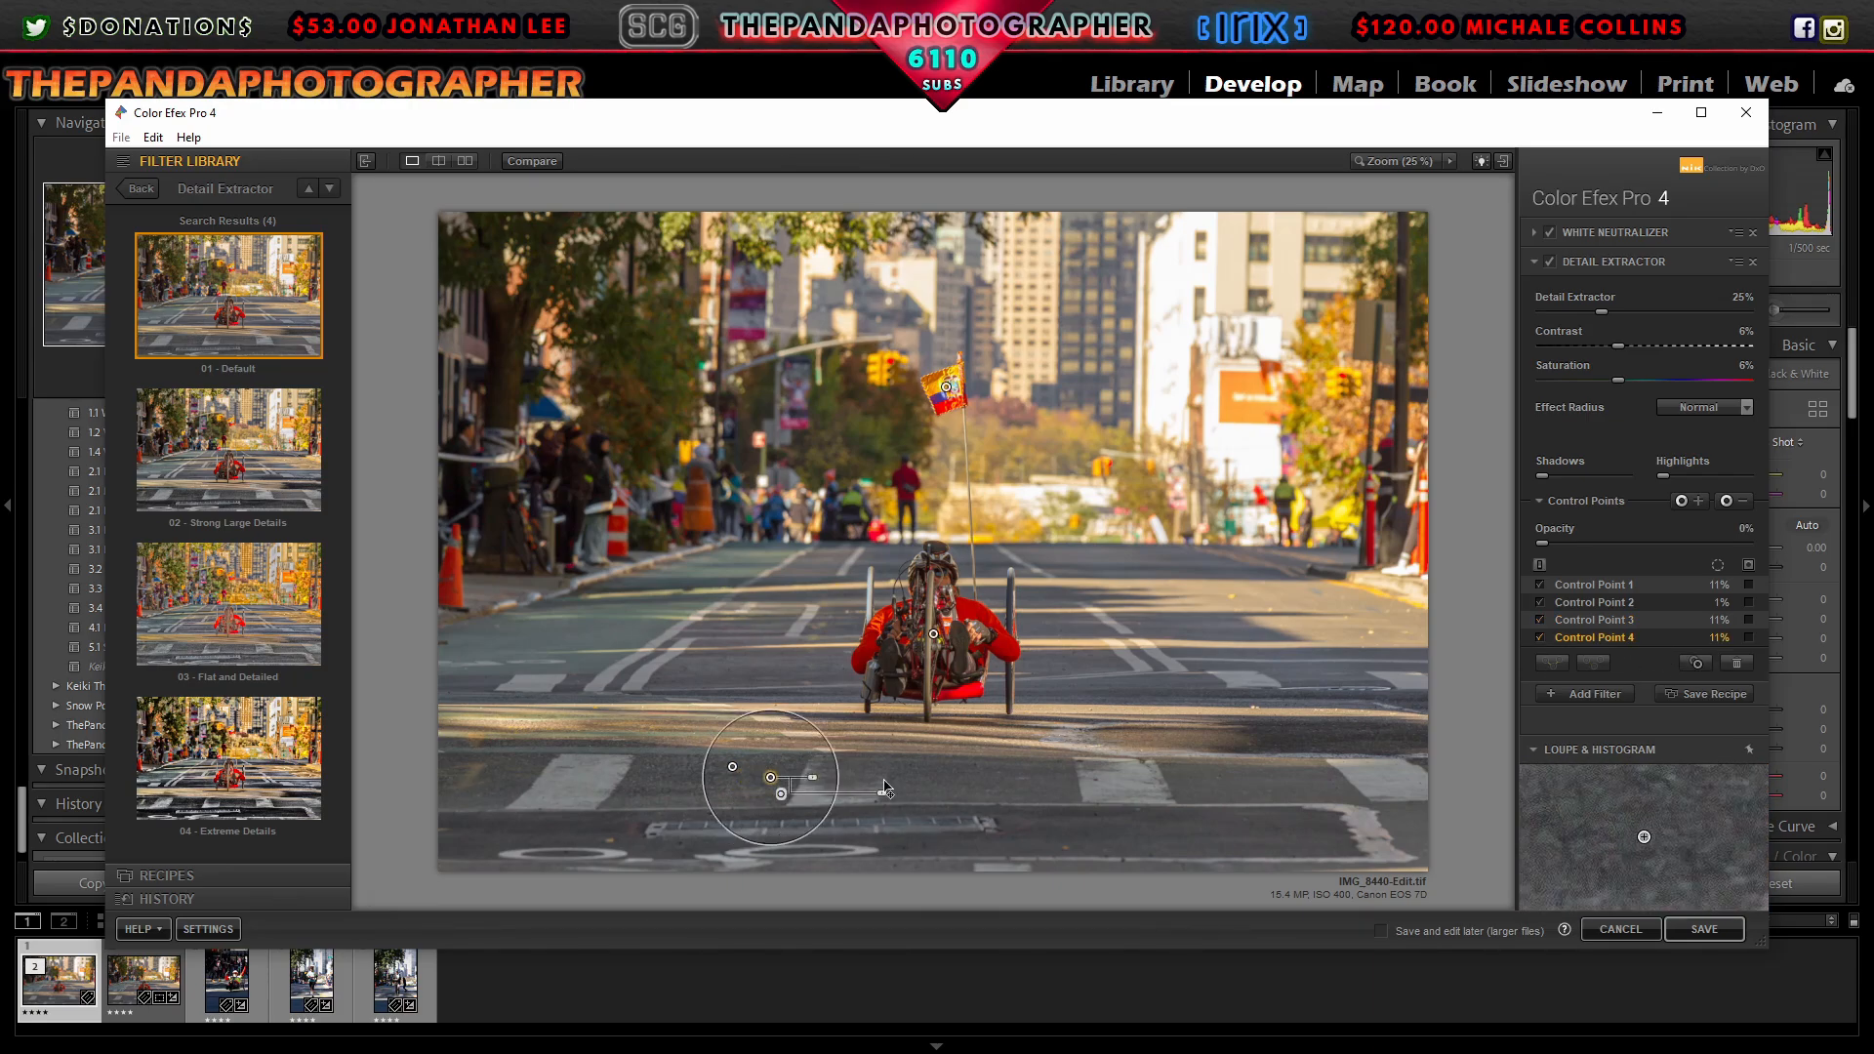
drag(770, 777, 1121, 757)
Step: Add a Levels & Curves filter with a subtle S-curve, slightly raise its lower curve point and set its opacity to 14%
click(1586, 693)
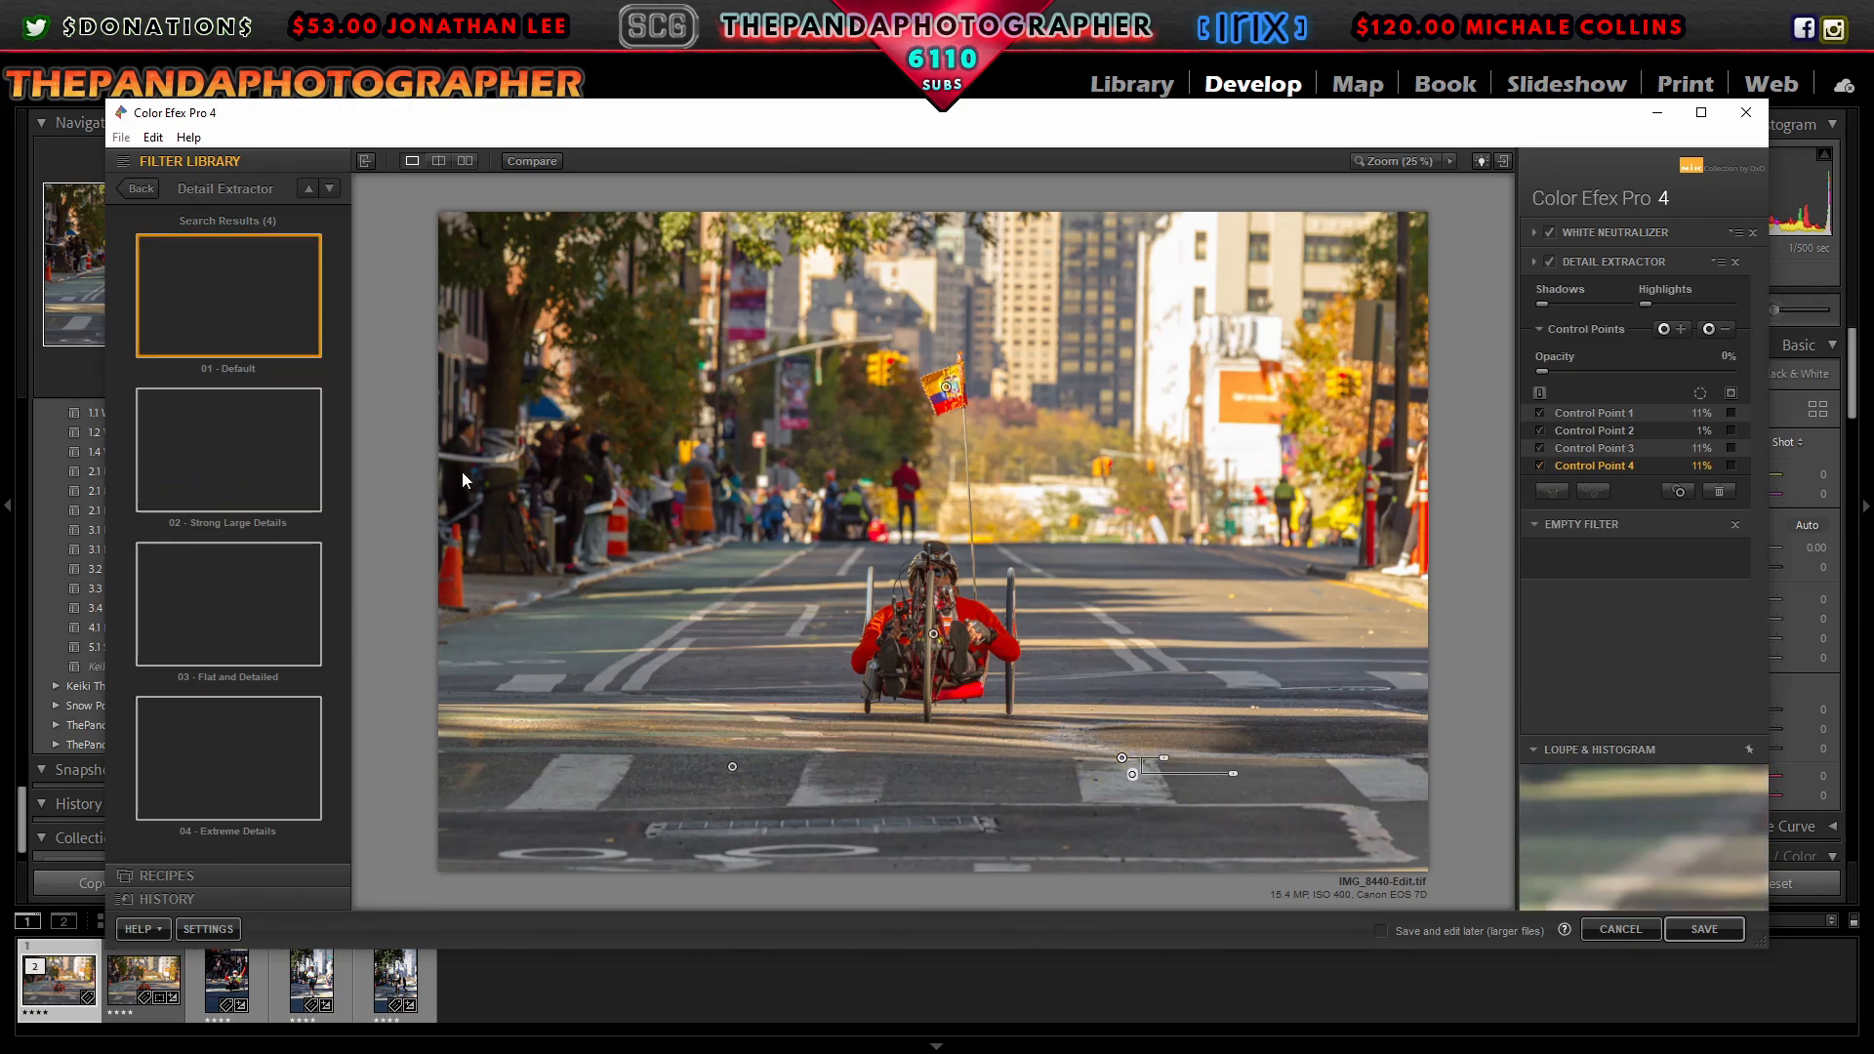
click(141, 189)
click(343, 447)
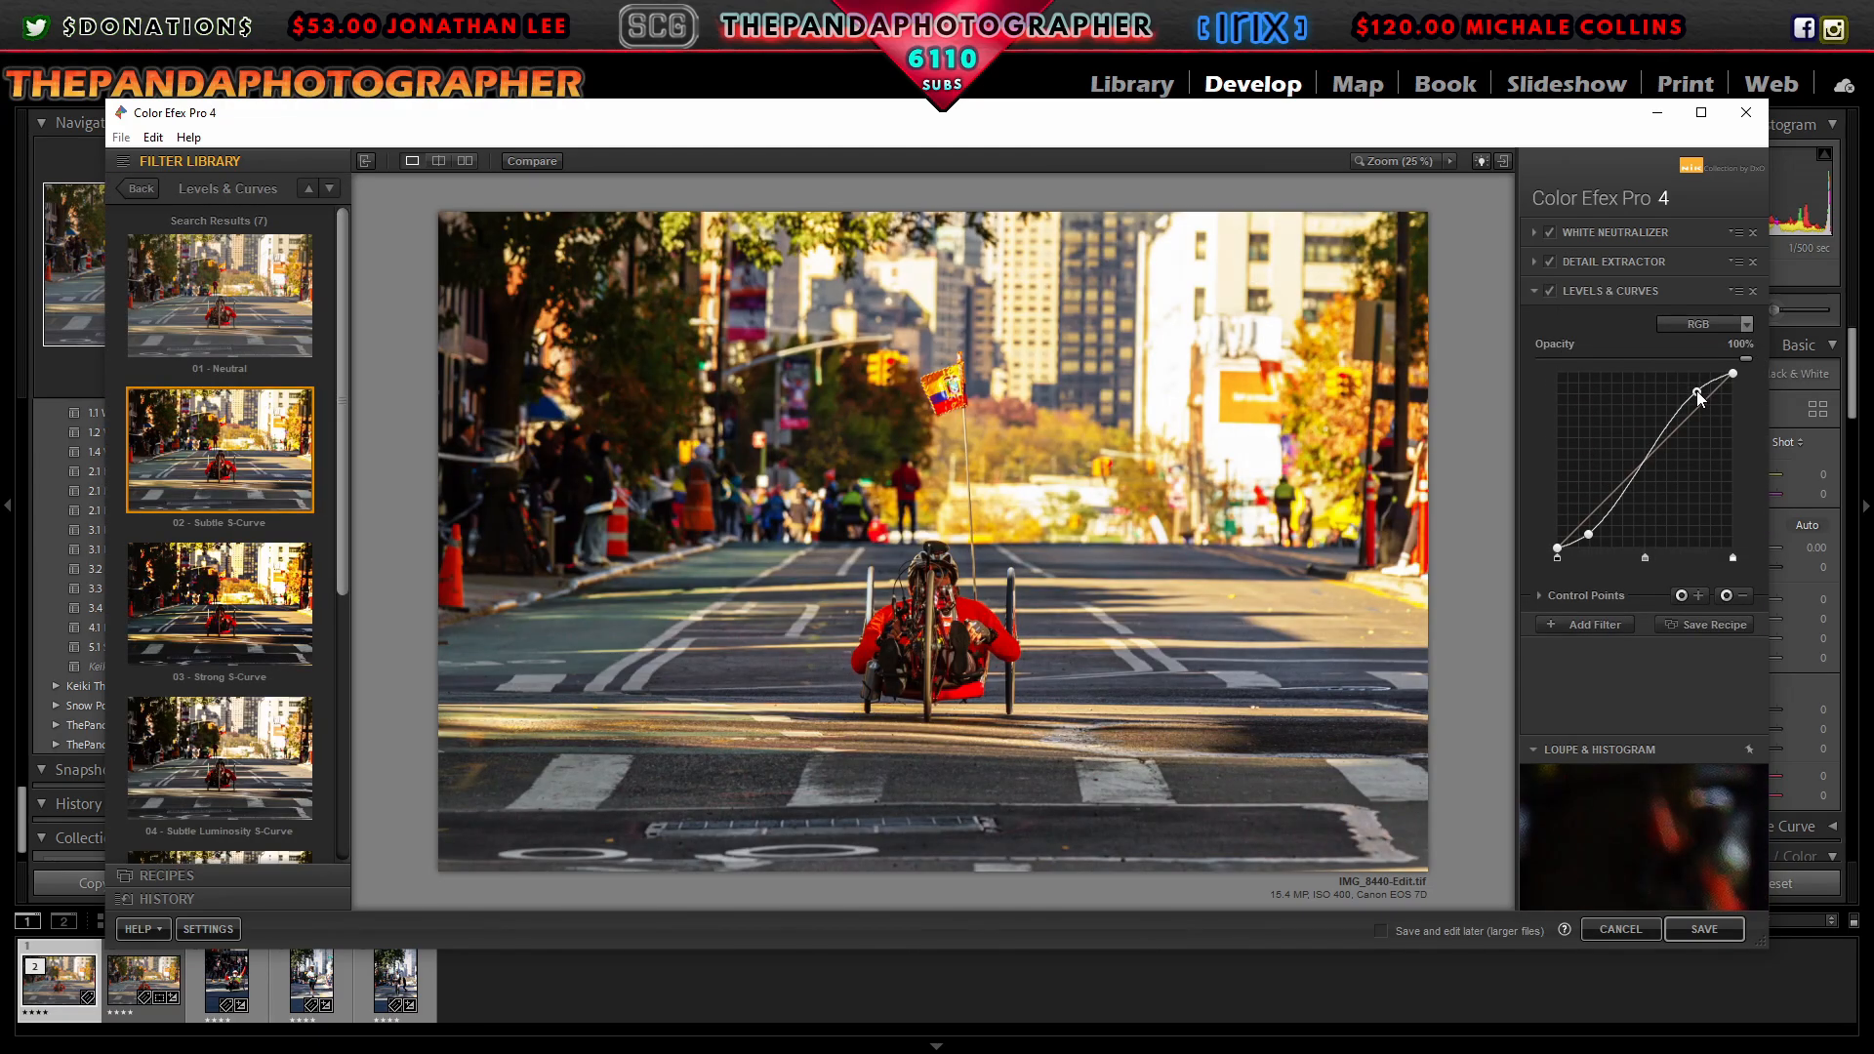
drag(1591, 536, 1600, 528)
drag(1715, 365, 1613, 372)
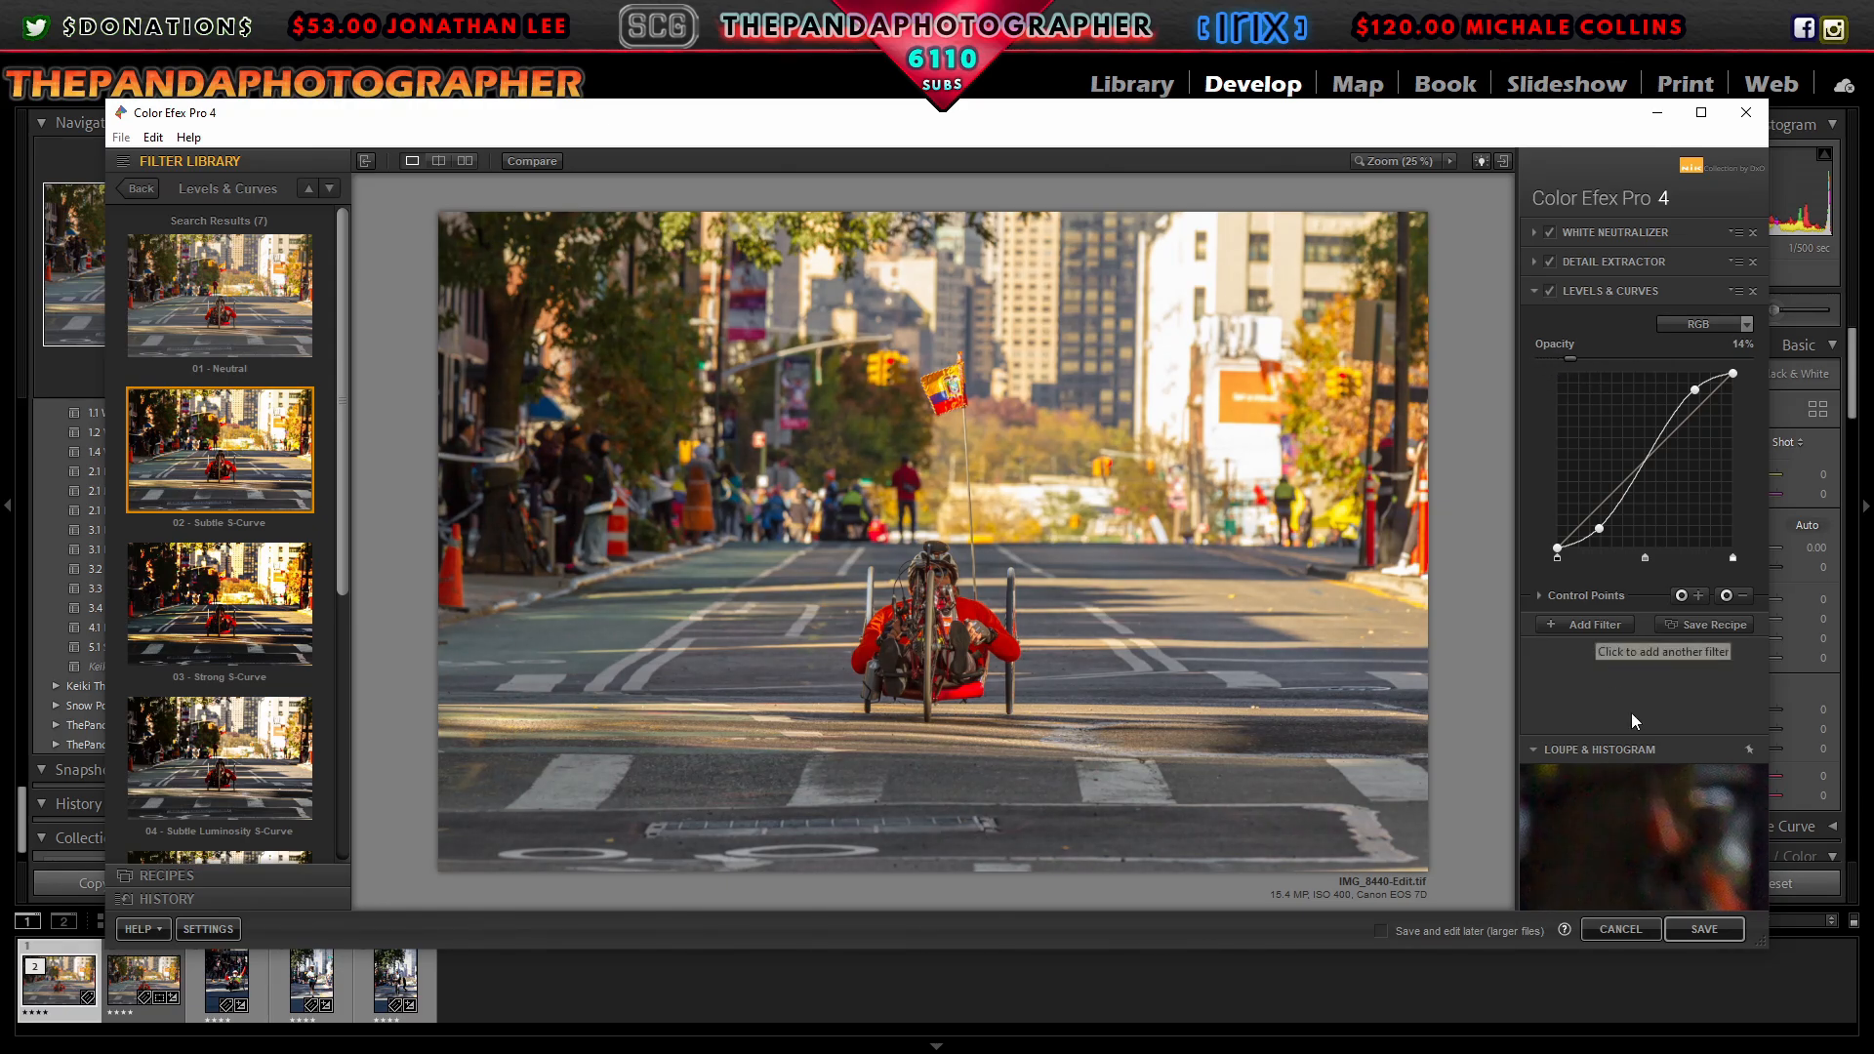
Step: Add a Type 10 Image Borders filter with size and spread at -94%, and save the edit back to Lightroom
click(1590, 625)
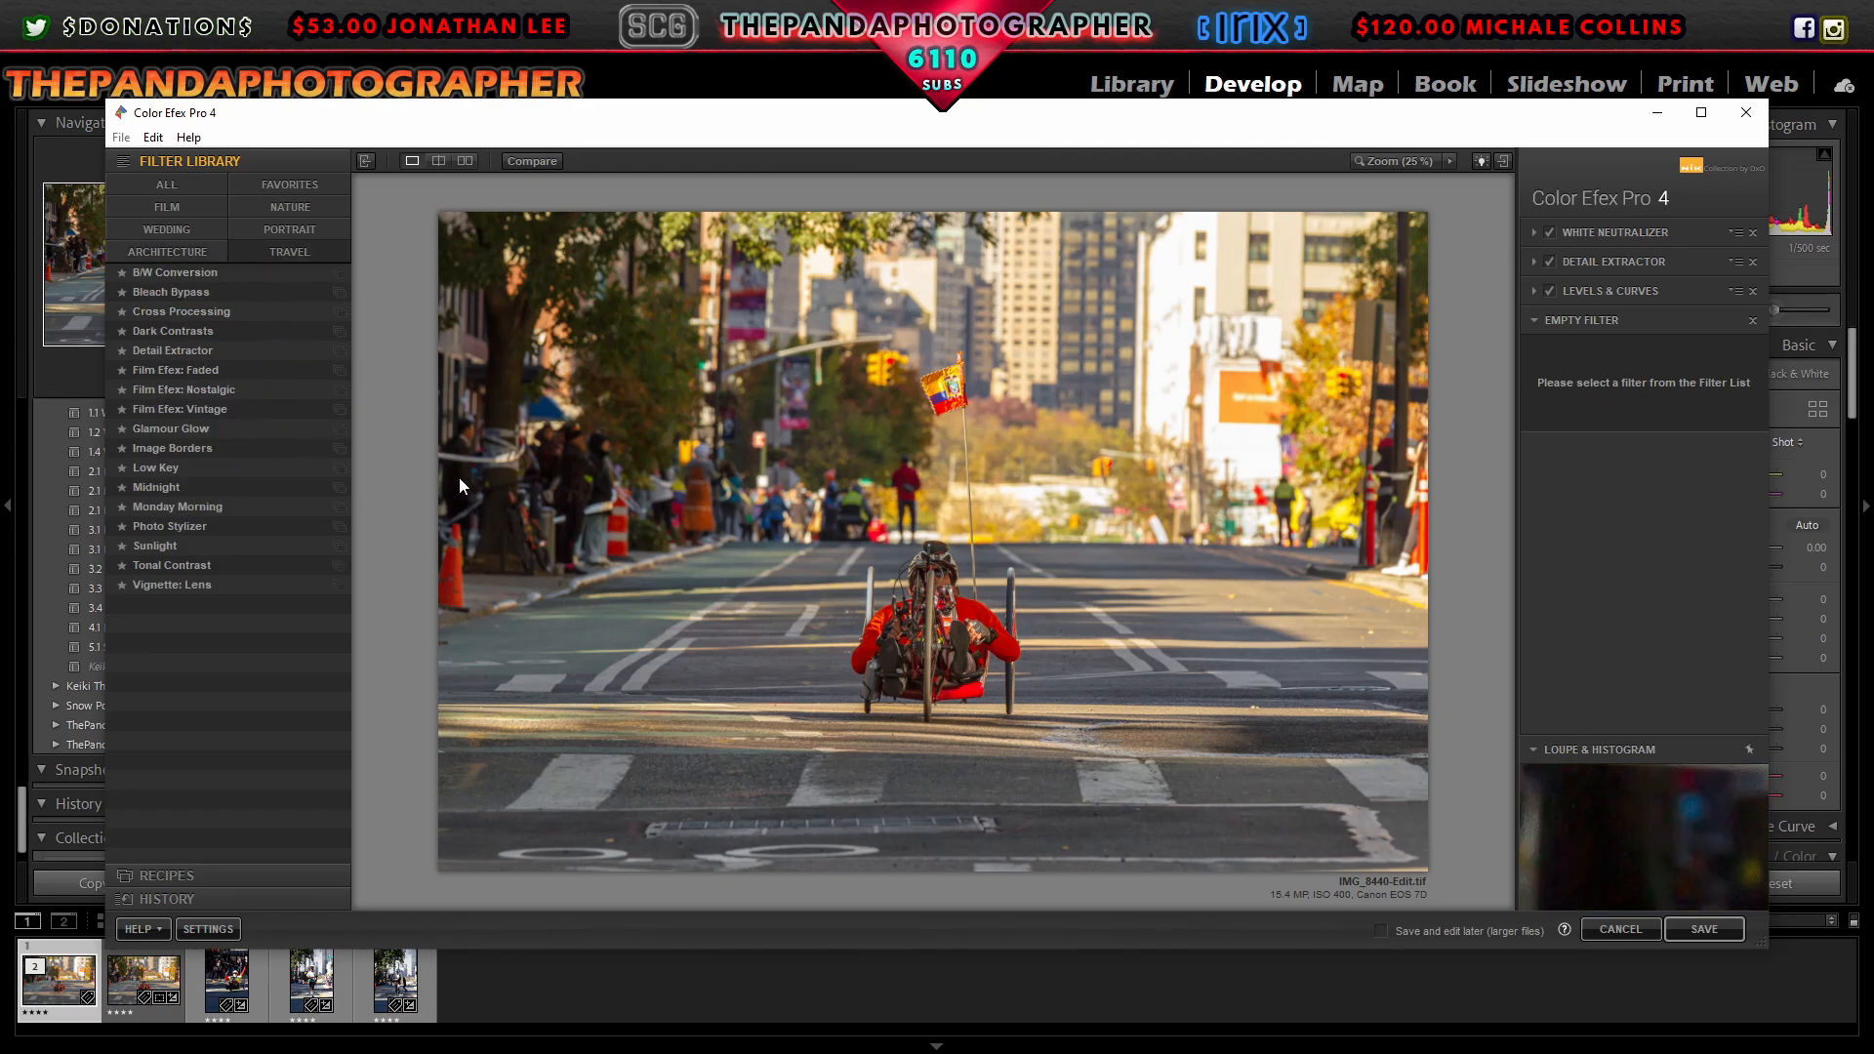
click(338, 448)
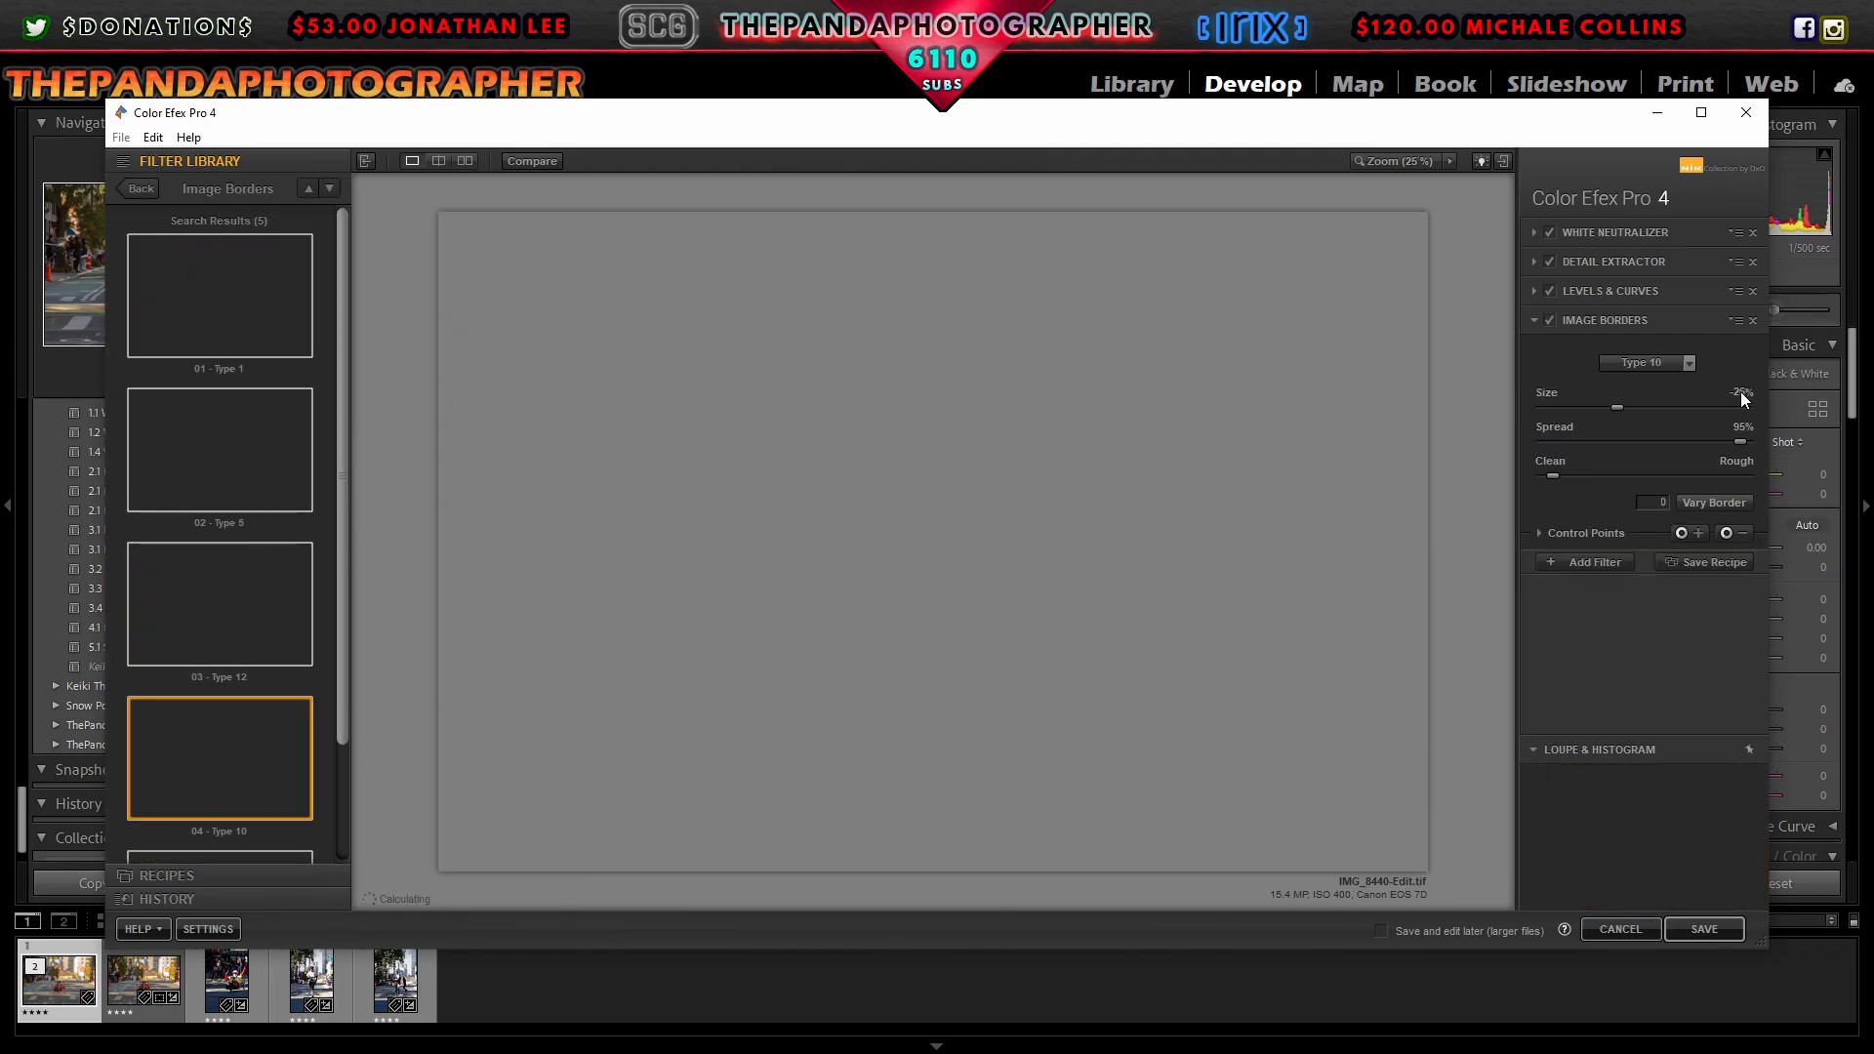
drag(1591, 418, 1546, 416)
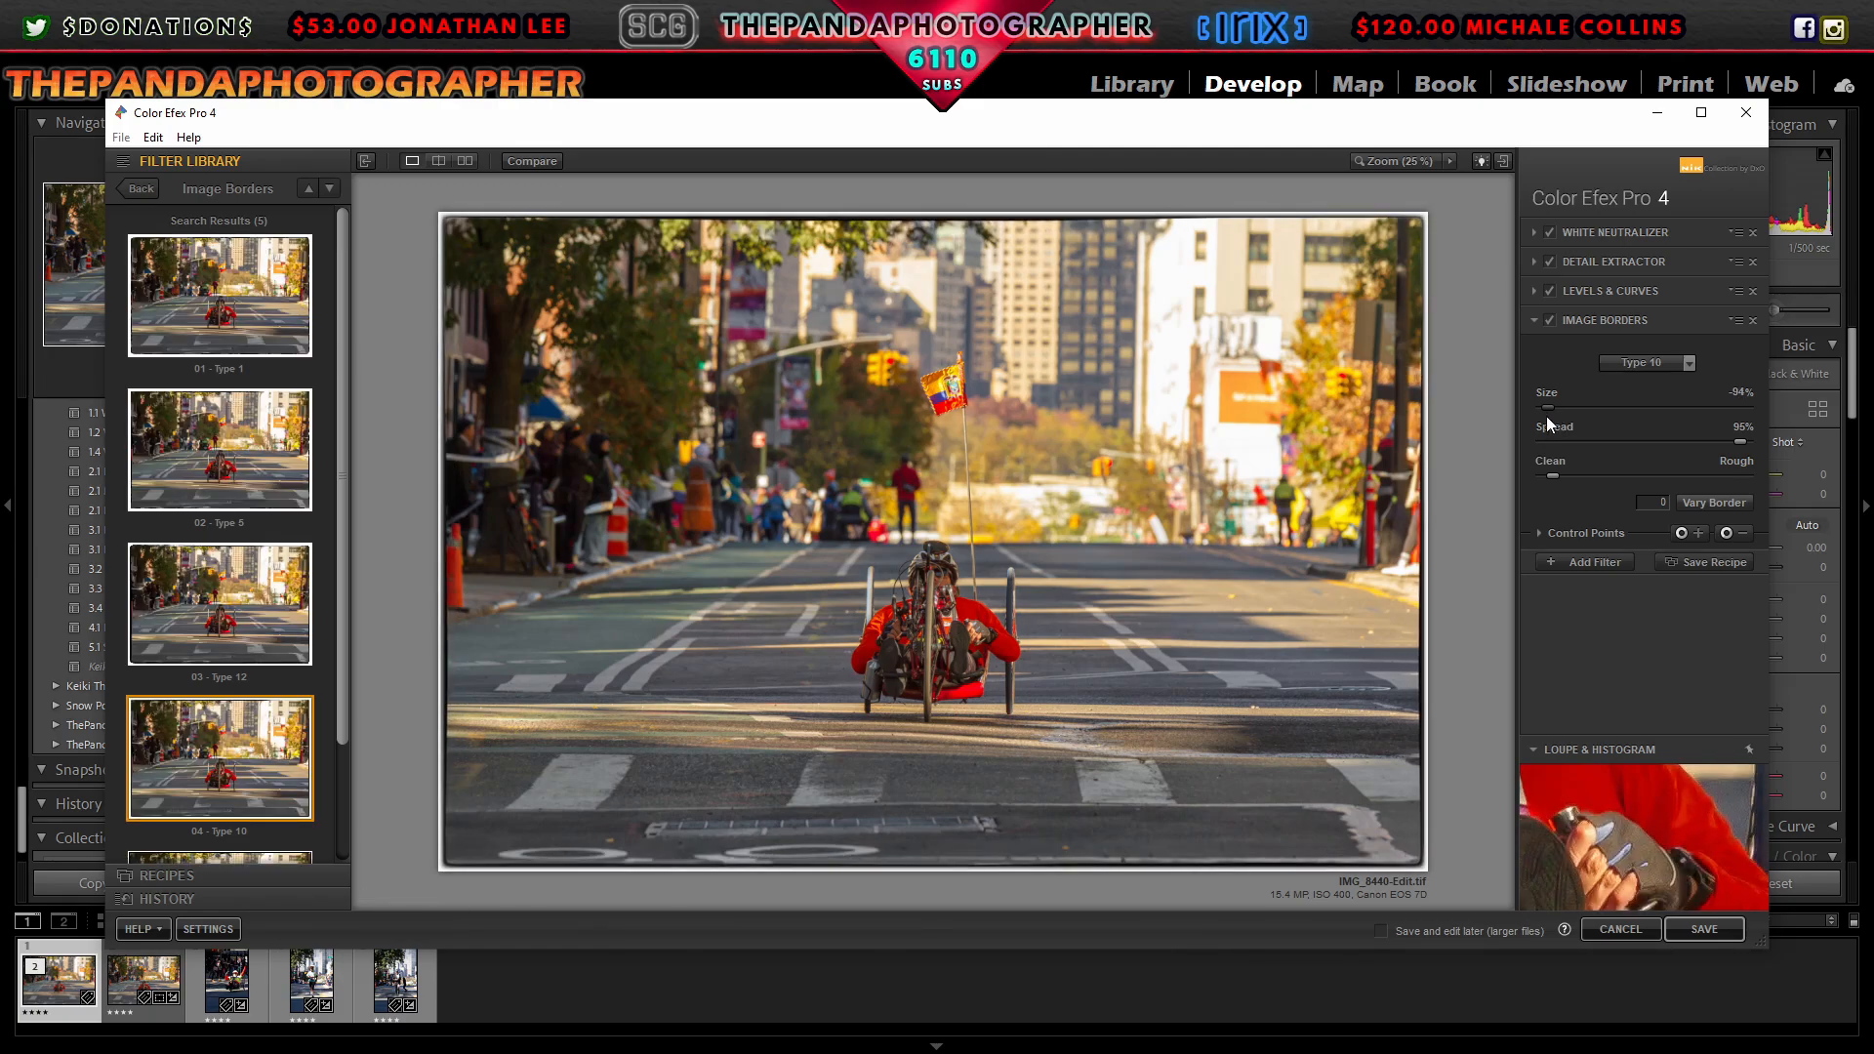
drag(1738, 440, 1544, 445)
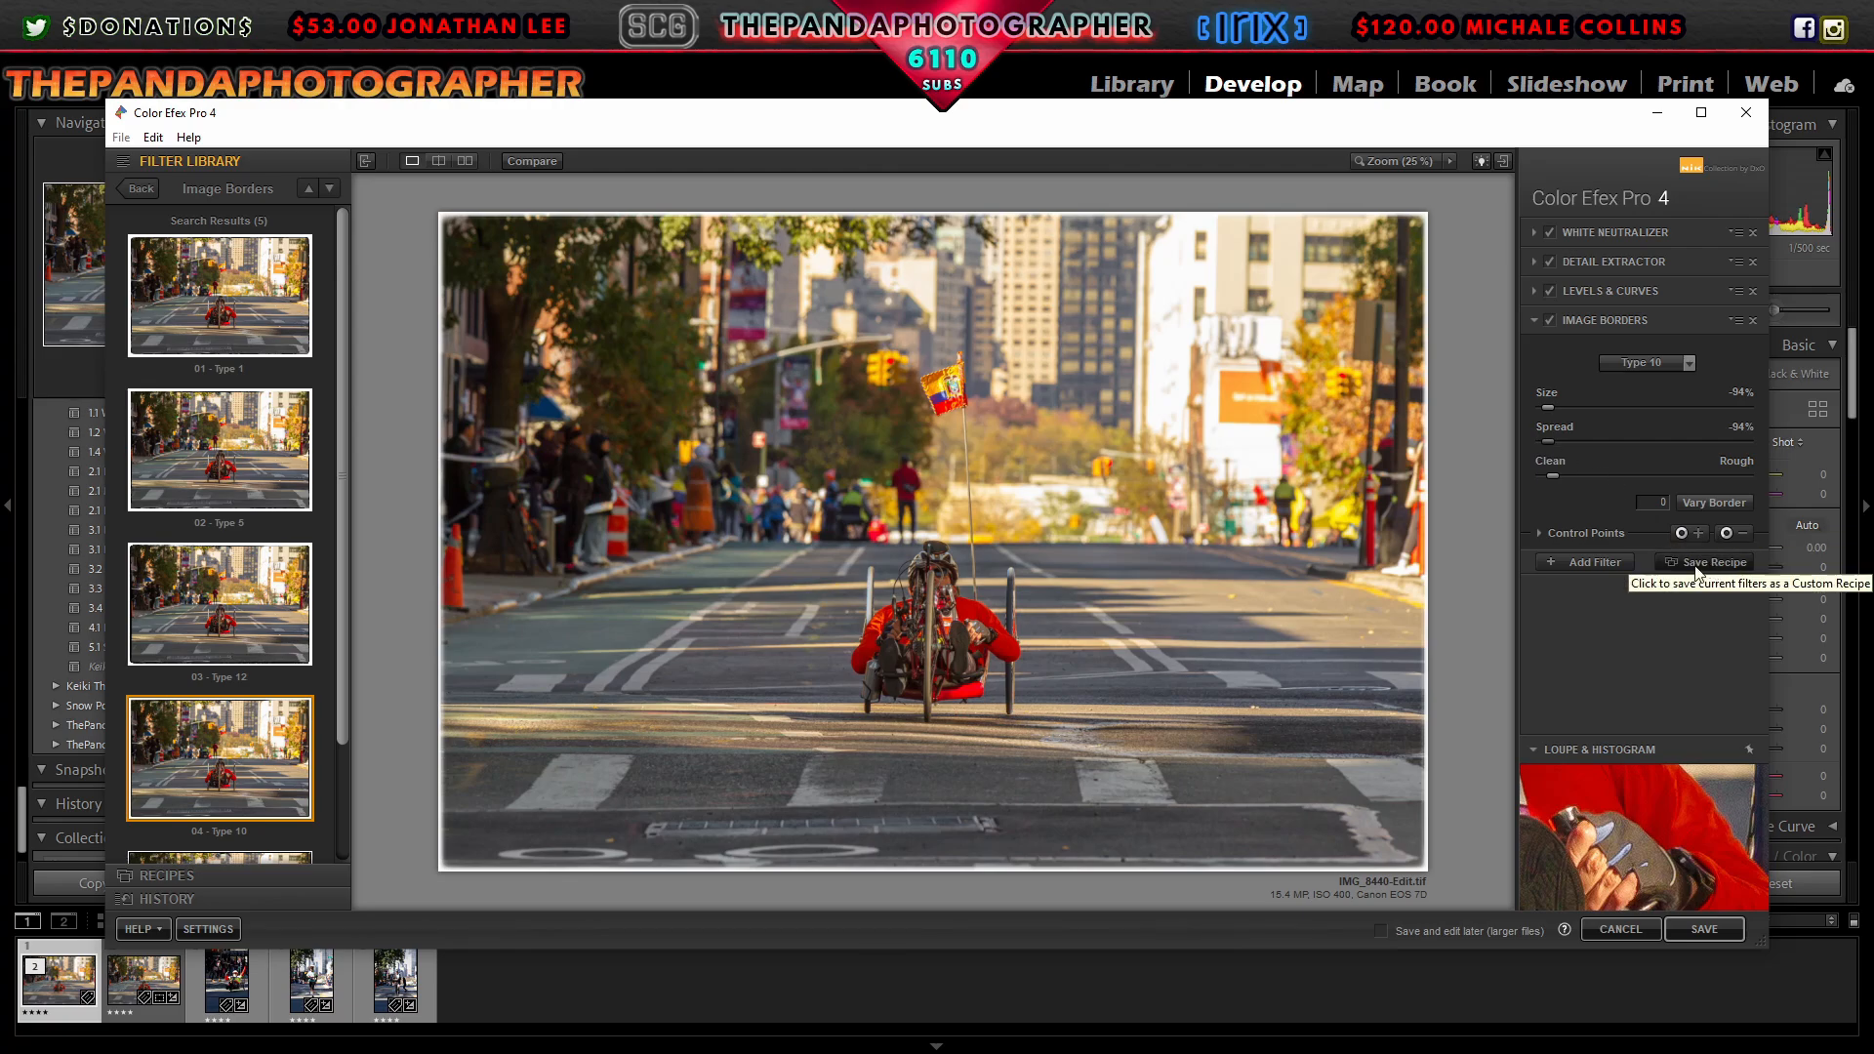
click(1723, 921)
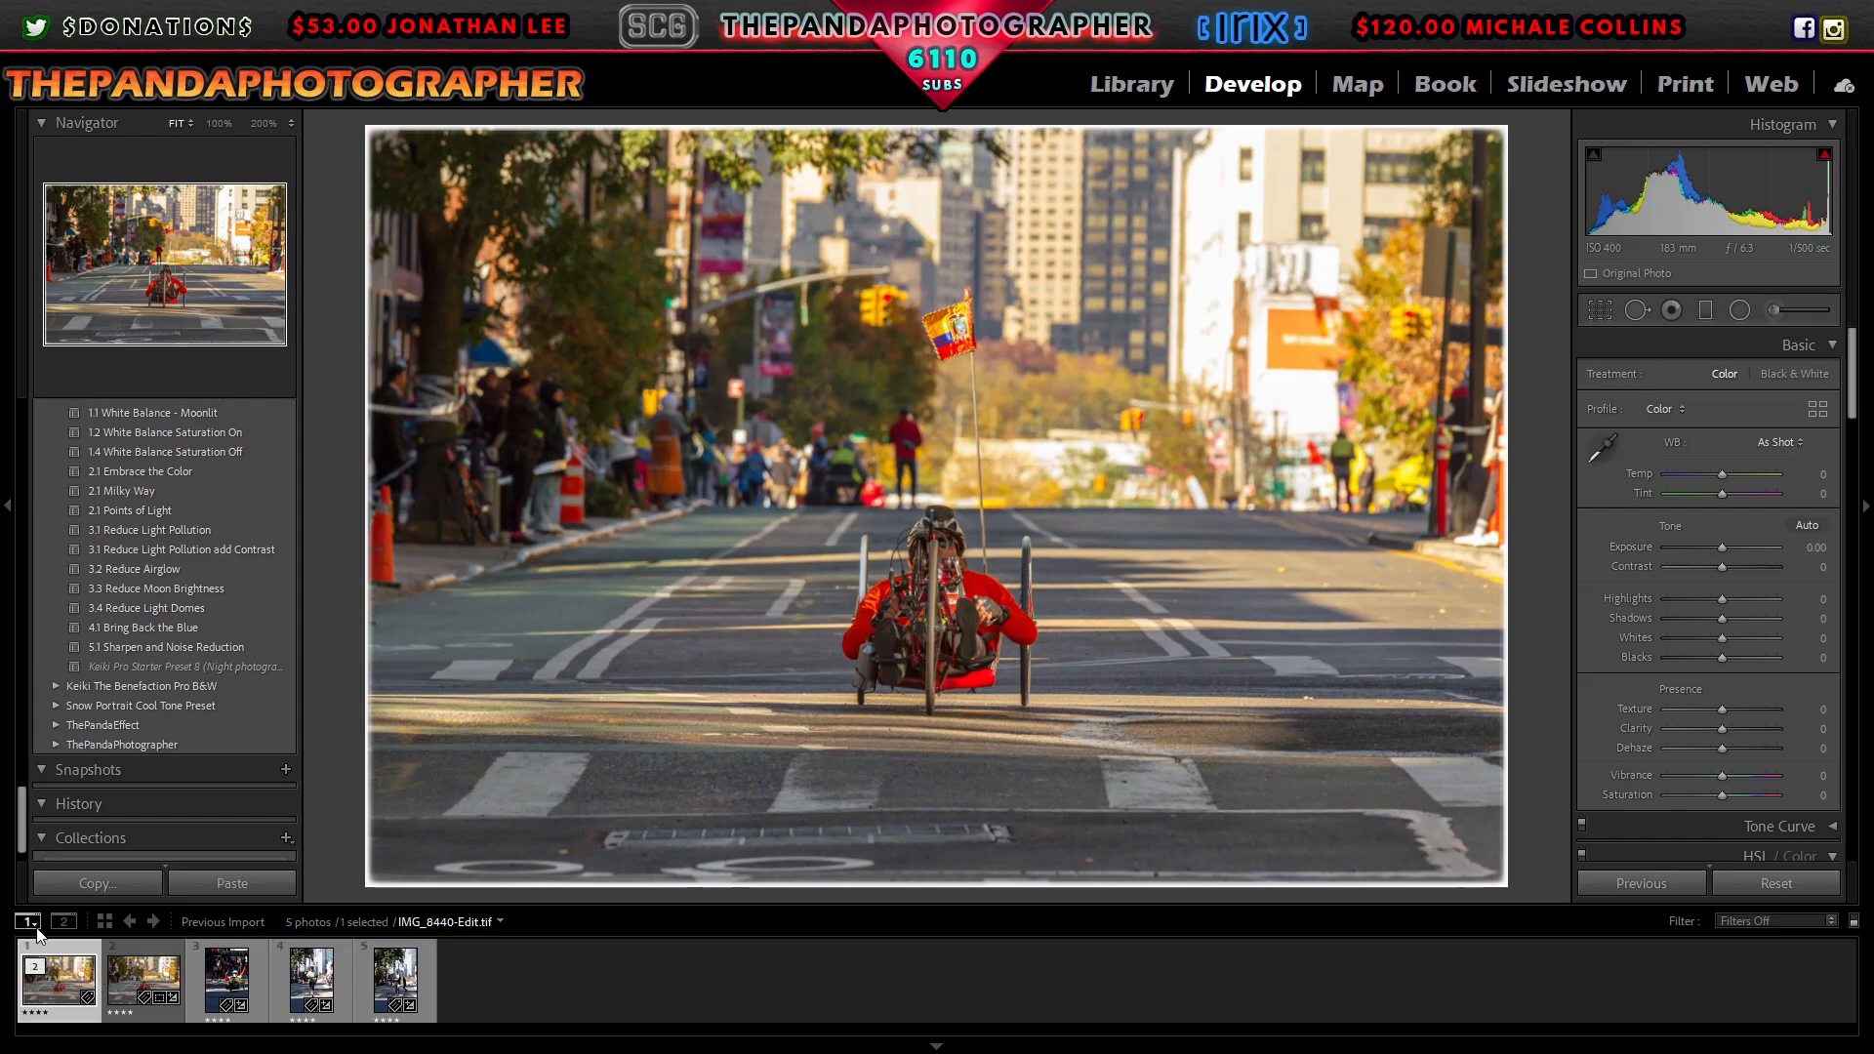
Step: Compare the bordered edit with the earlier version side by side in a second window, and return to the Library grid
click(63, 922)
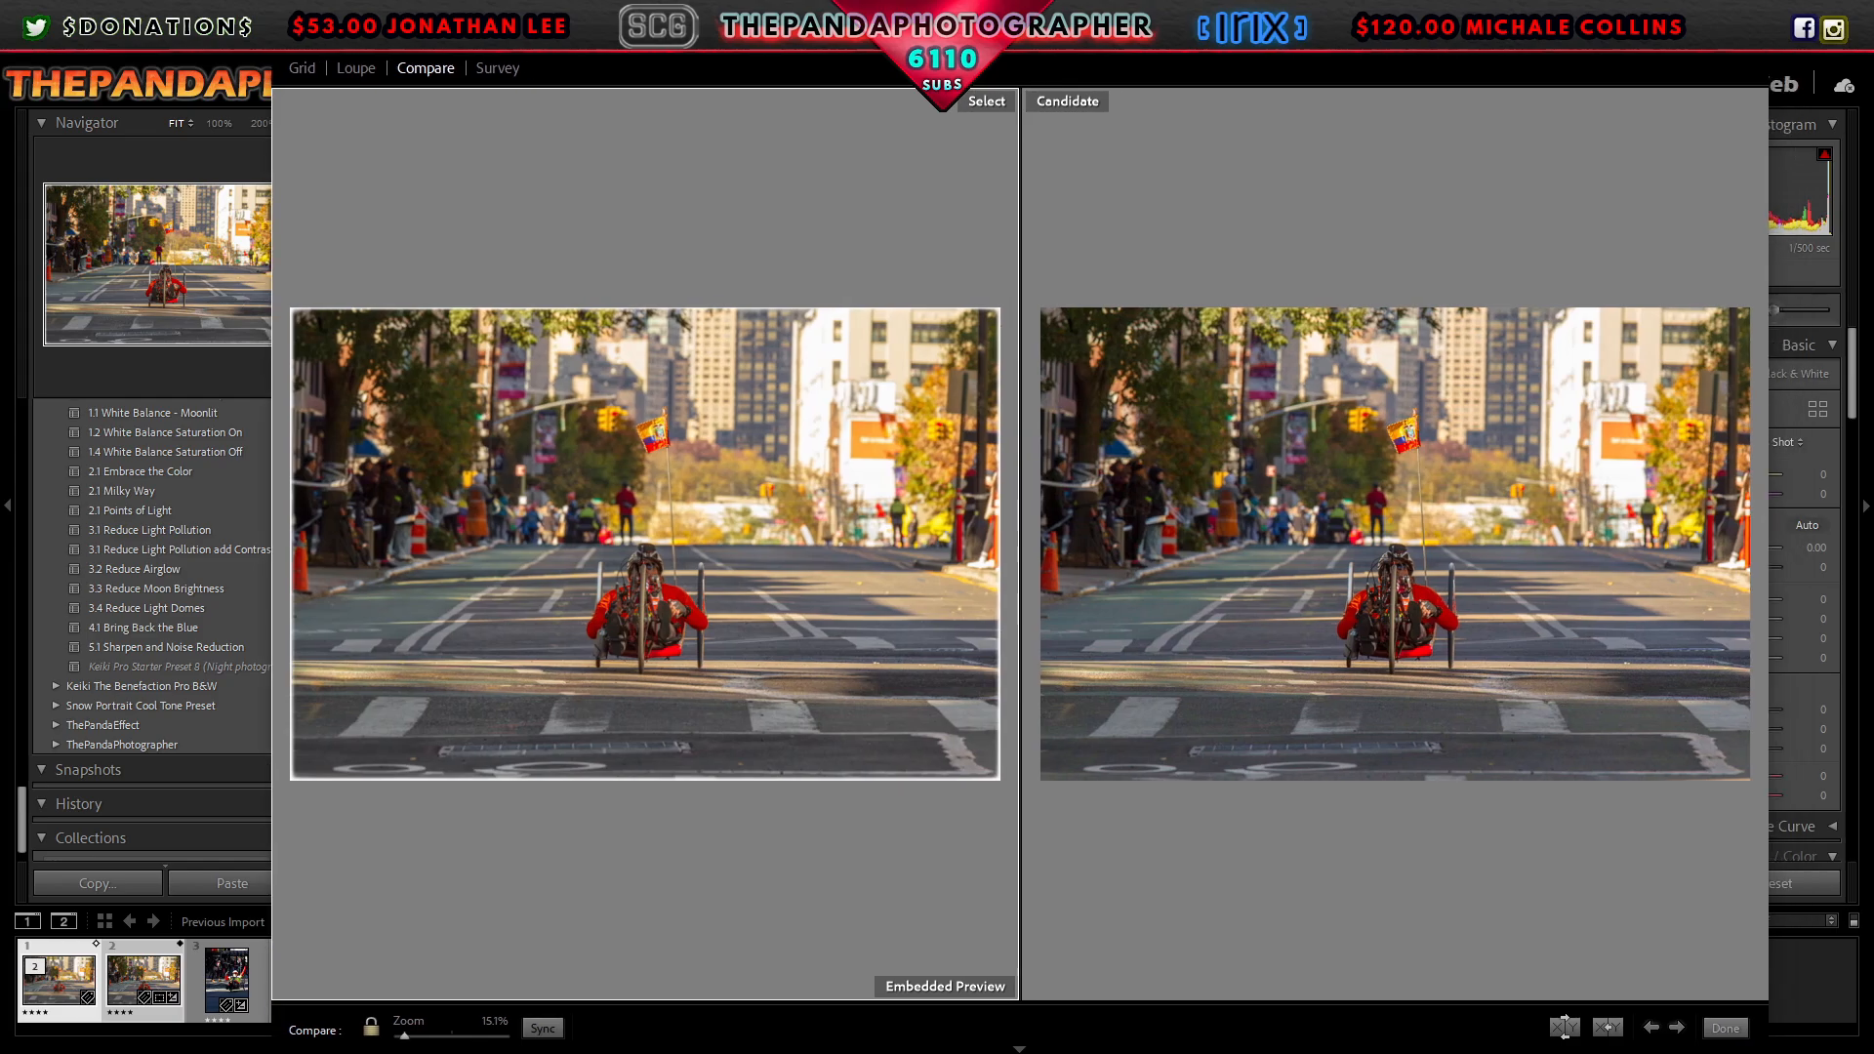
click(1726, 1028)
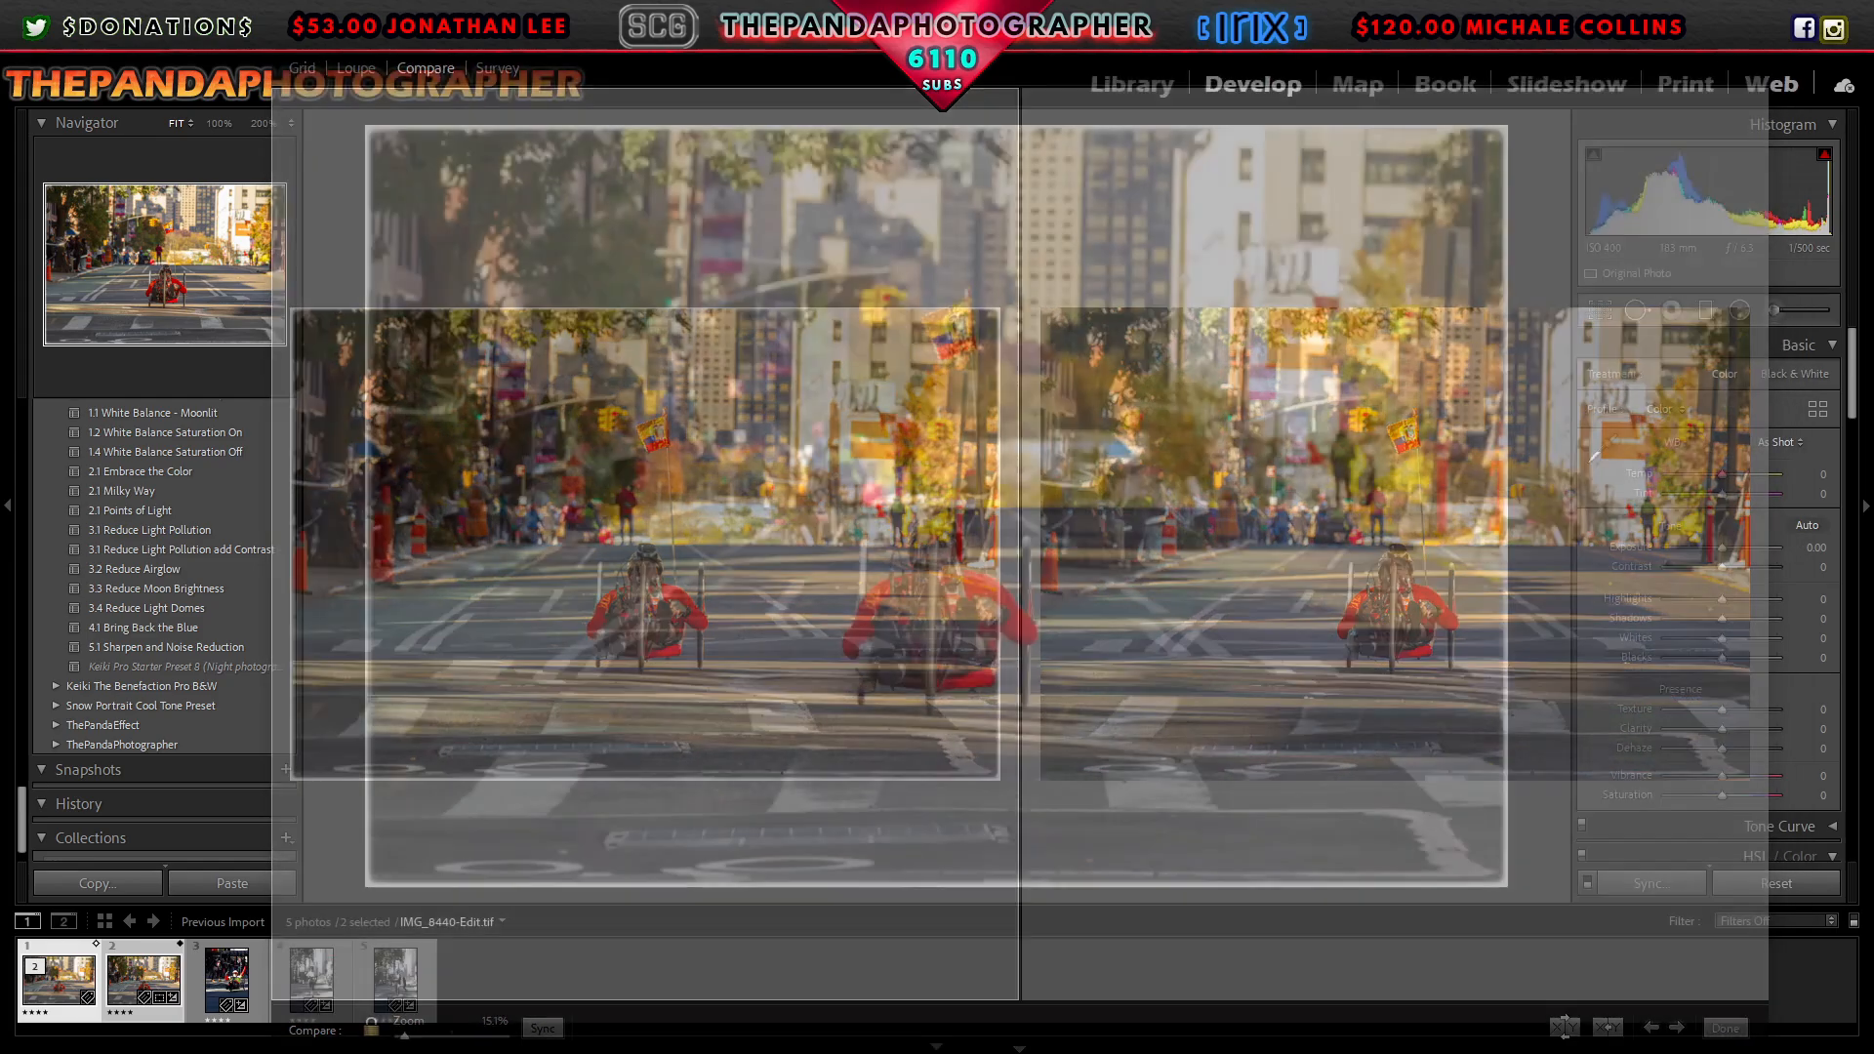
key(g)
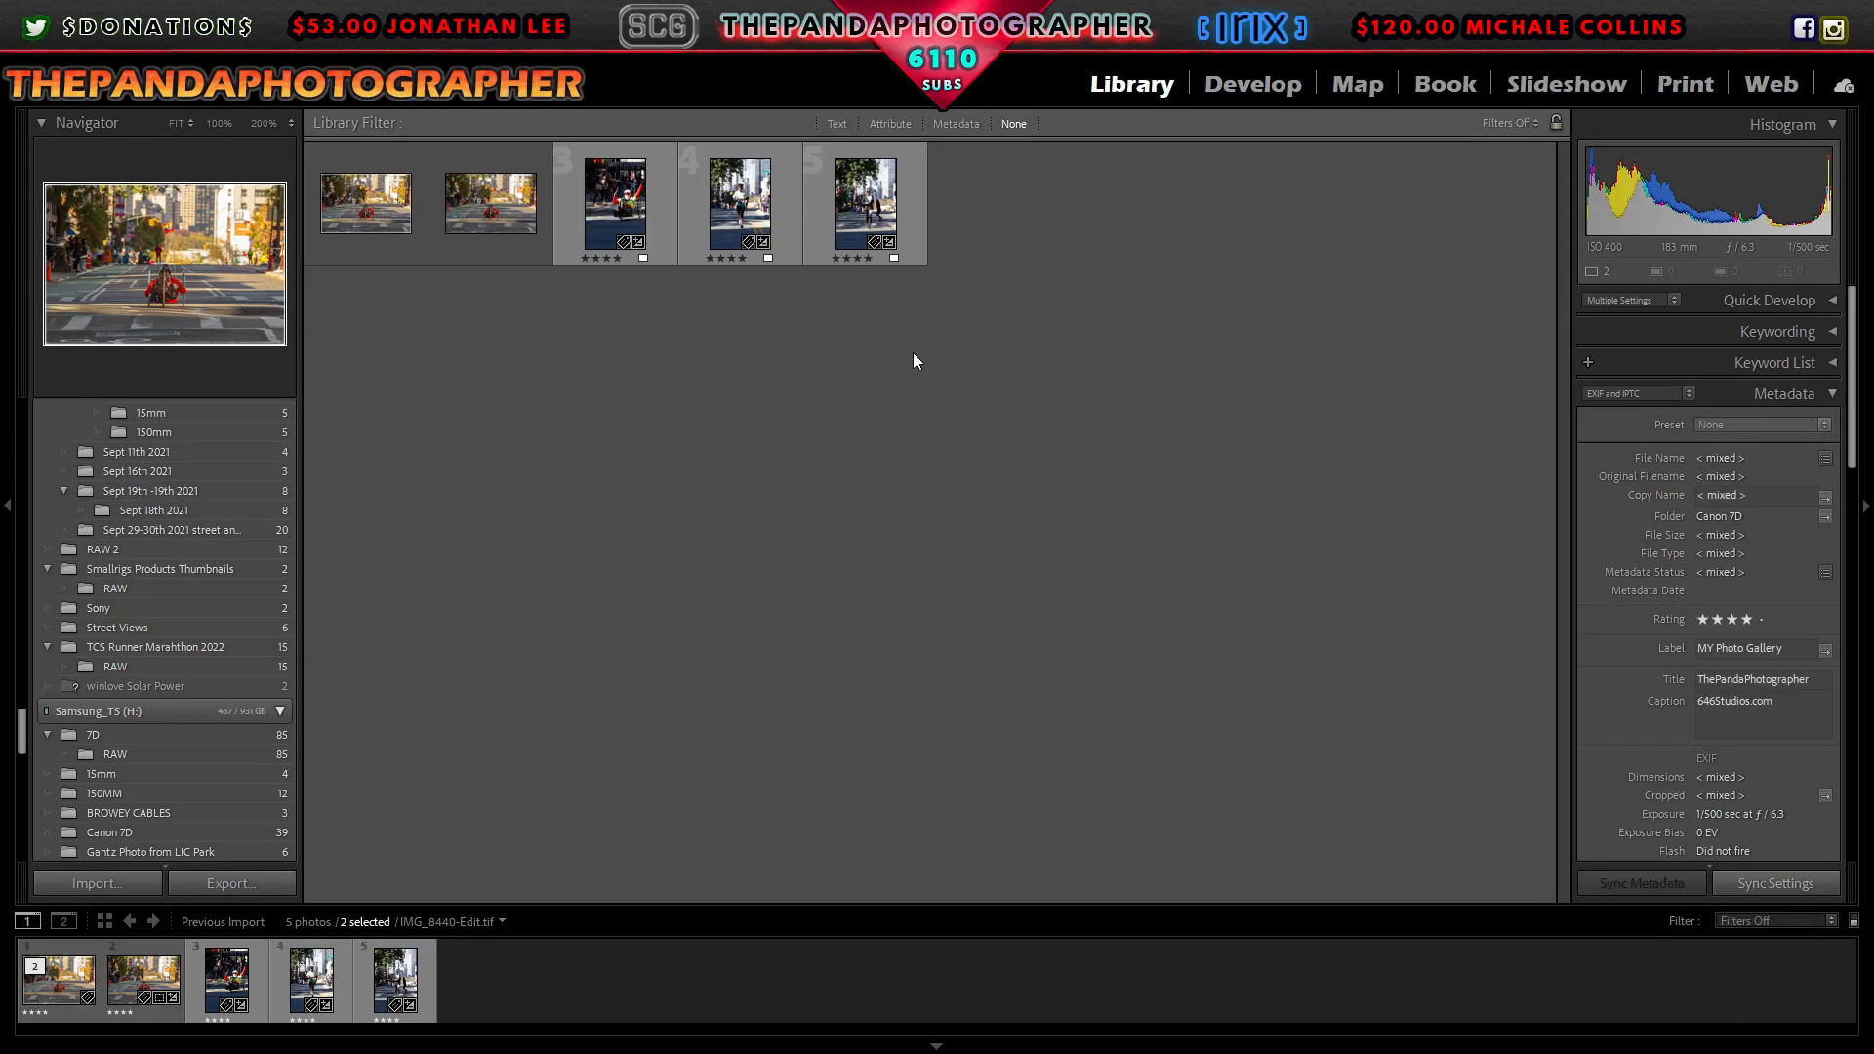
Step: Apply a metadata preset to the first photo, IMG_8440-Edit.tif
click(361, 219)
right_click(376, 218)
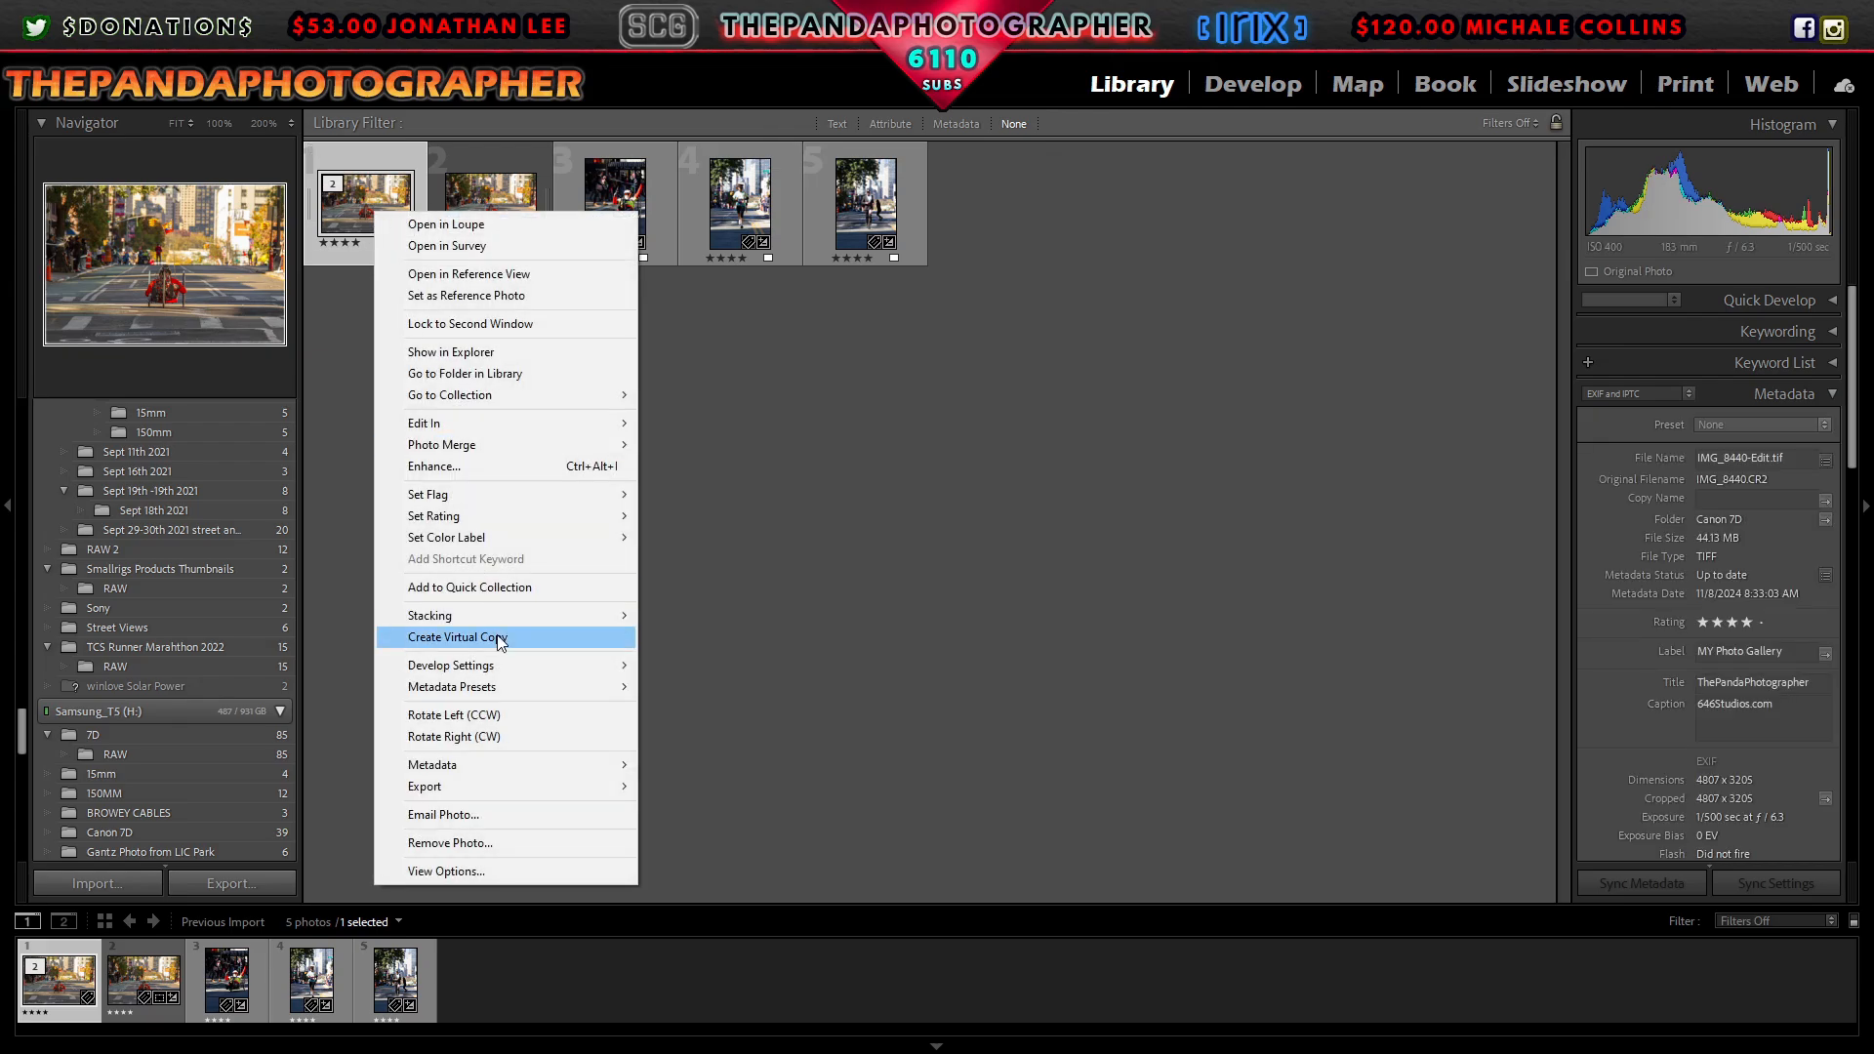
mouse_move(594, 694)
click(753, 802)
Step: Open the photo in Develop and examine the cyclist at 100% magnification, returning to the fitted view
click(1252, 84)
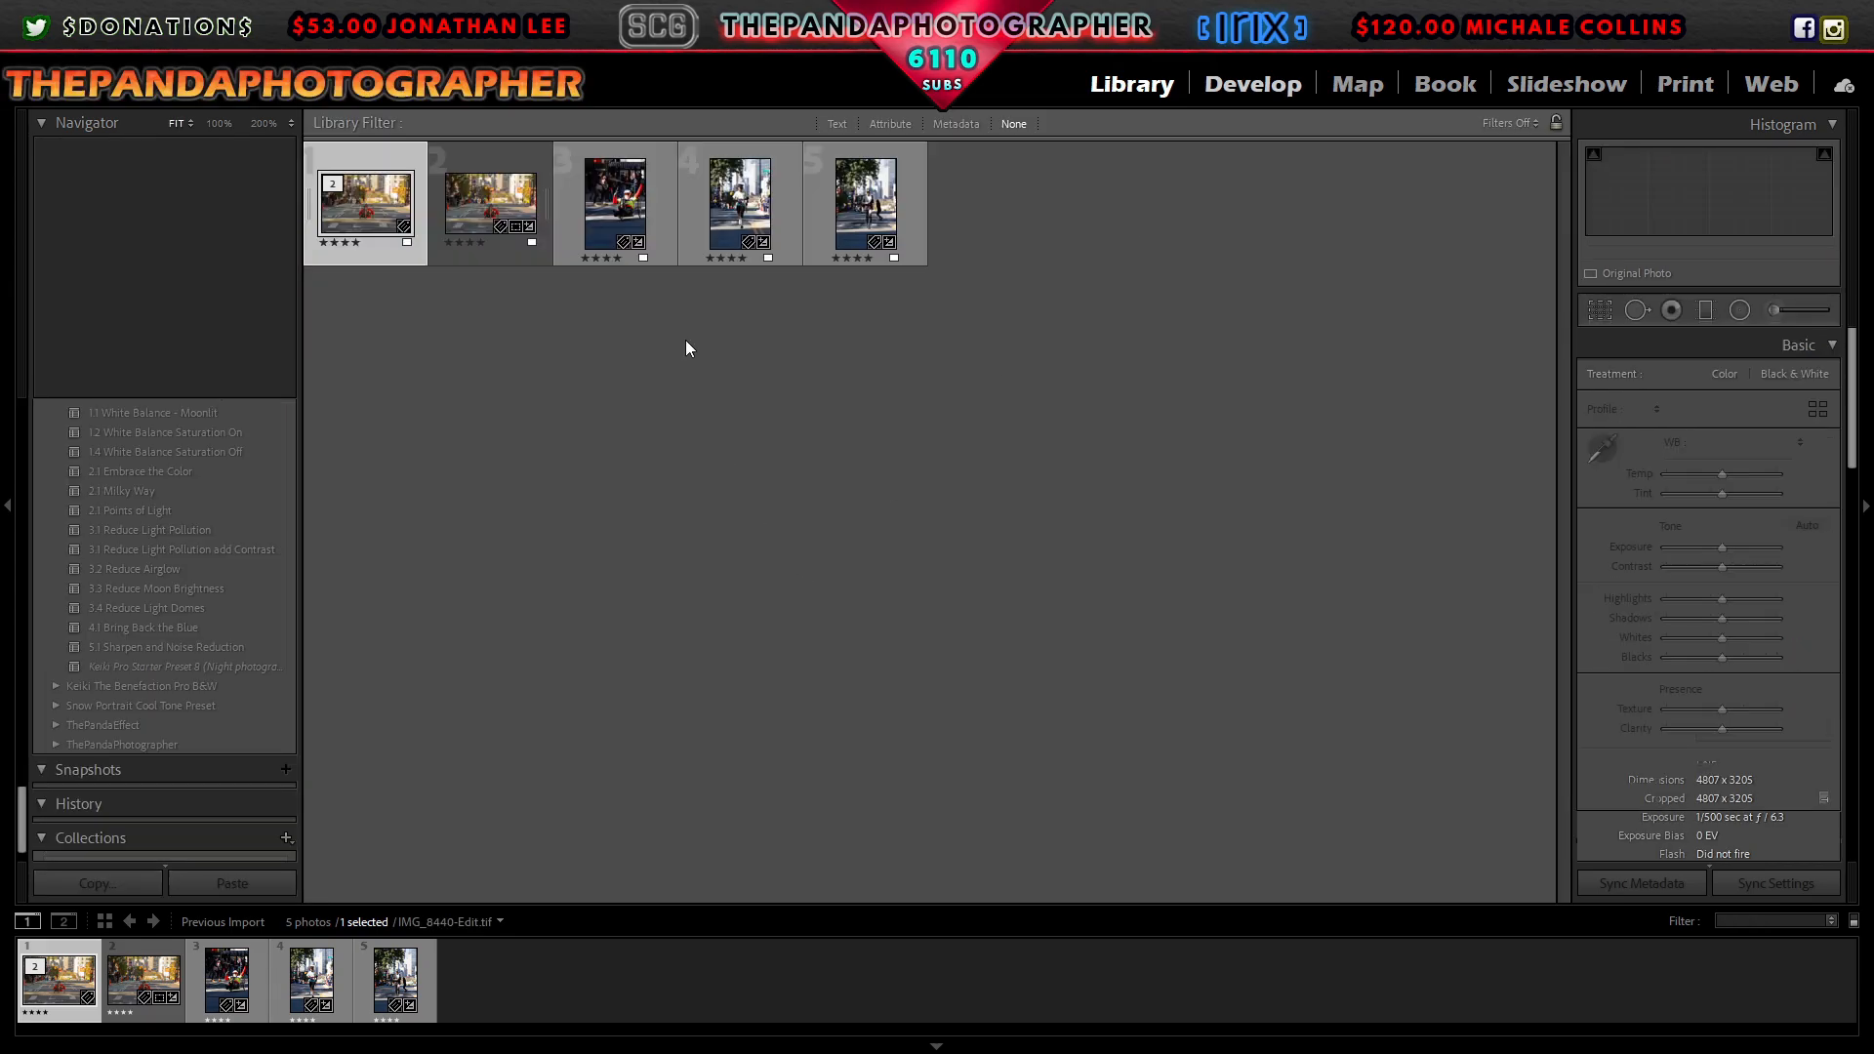
click(950, 611)
mouse_move(163, 280)
mouse_down()
mouse_move(167, 216)
mouse_move(166, 285)
mouse_up()
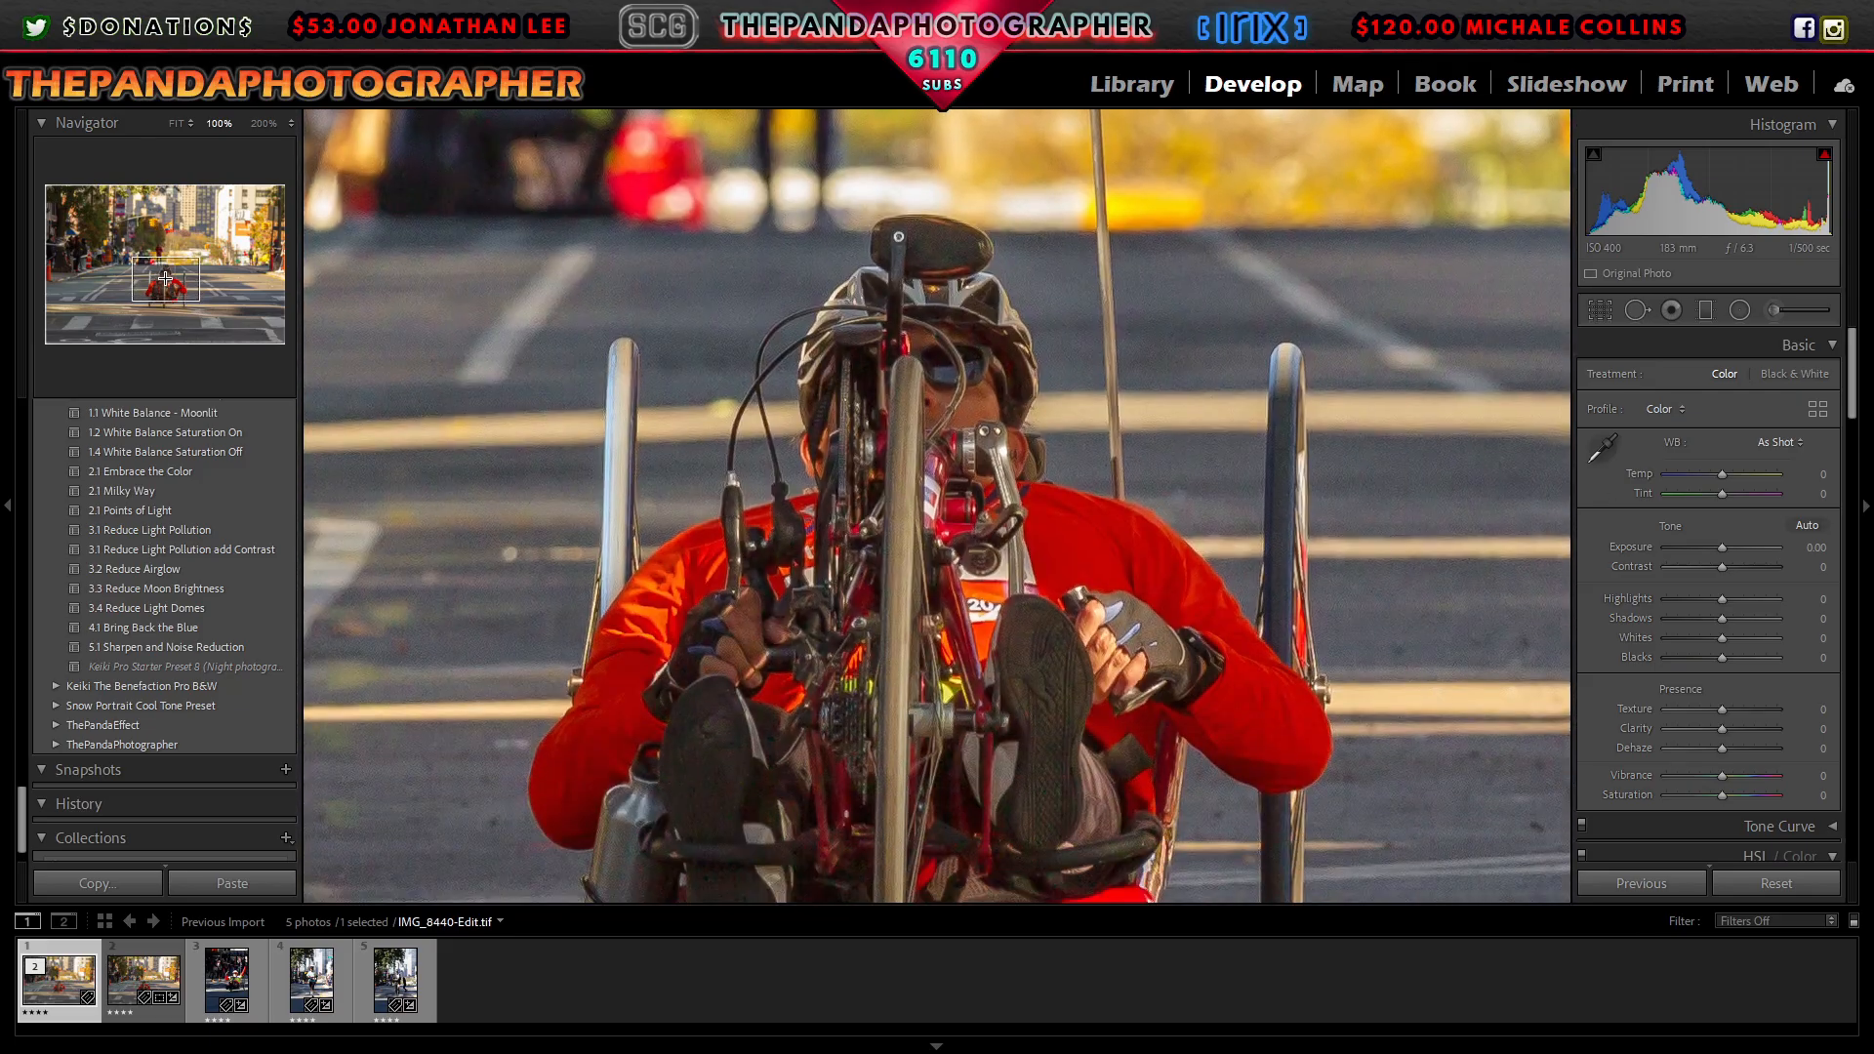
key(z)
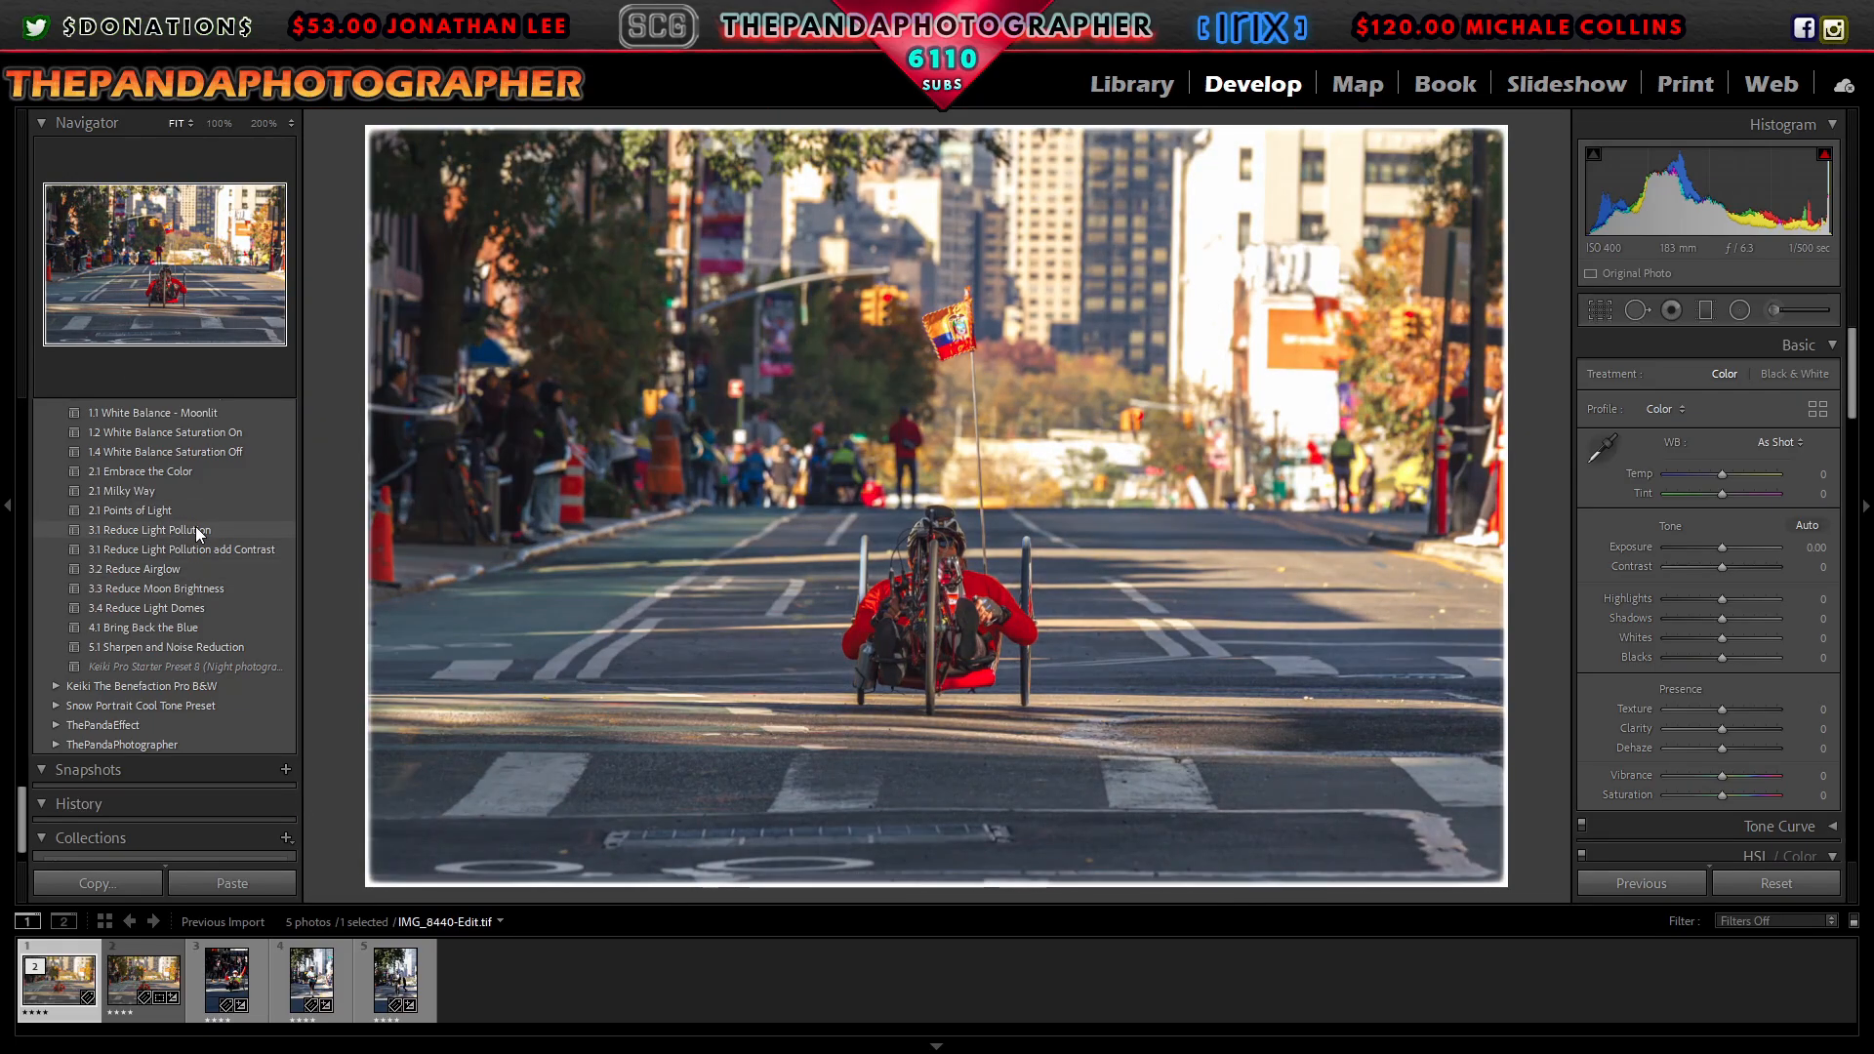
Step: Apply the Vignette-2 Light preset from the Keiki Pro Starter Preset 2 (ND Vinette) group to the photo
scroll(195, 530, down, 10)
scroll(195, 600, down, 3)
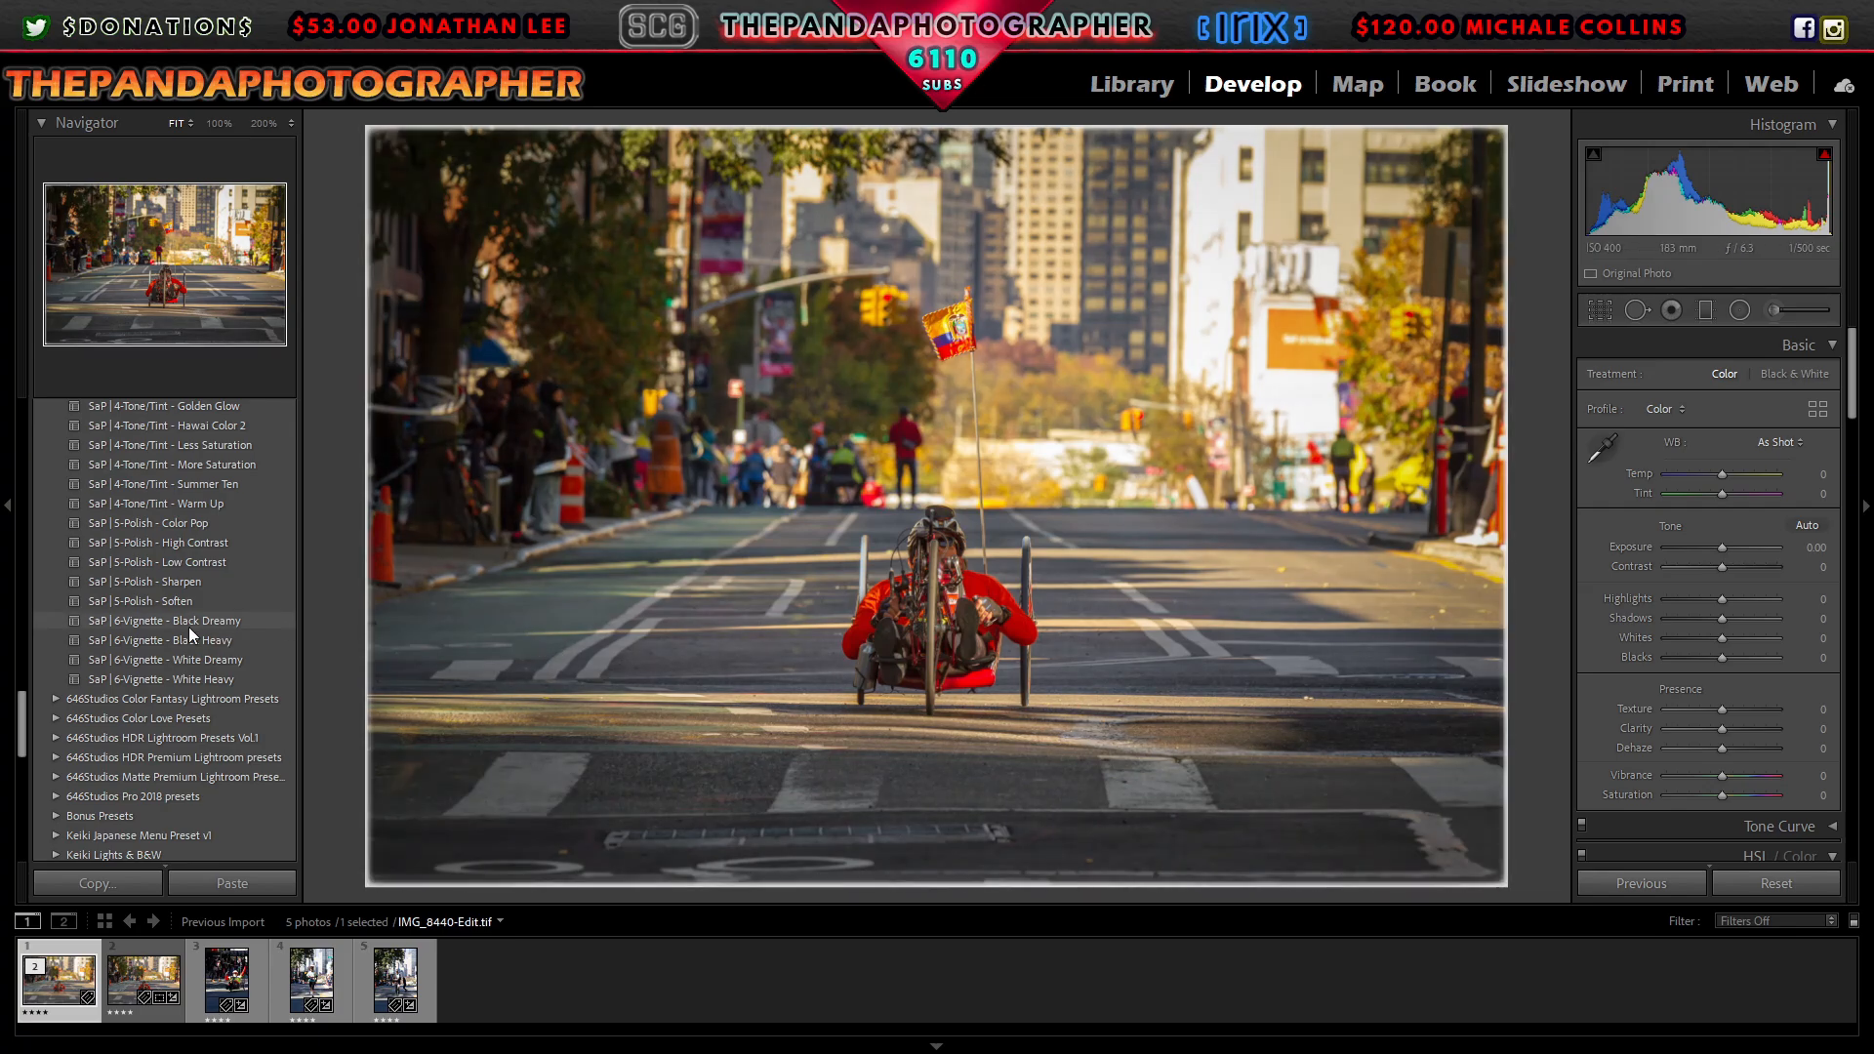
scroll(236, 730, down, 3)
scroll(236, 730, down, 3)
click(213, 583)
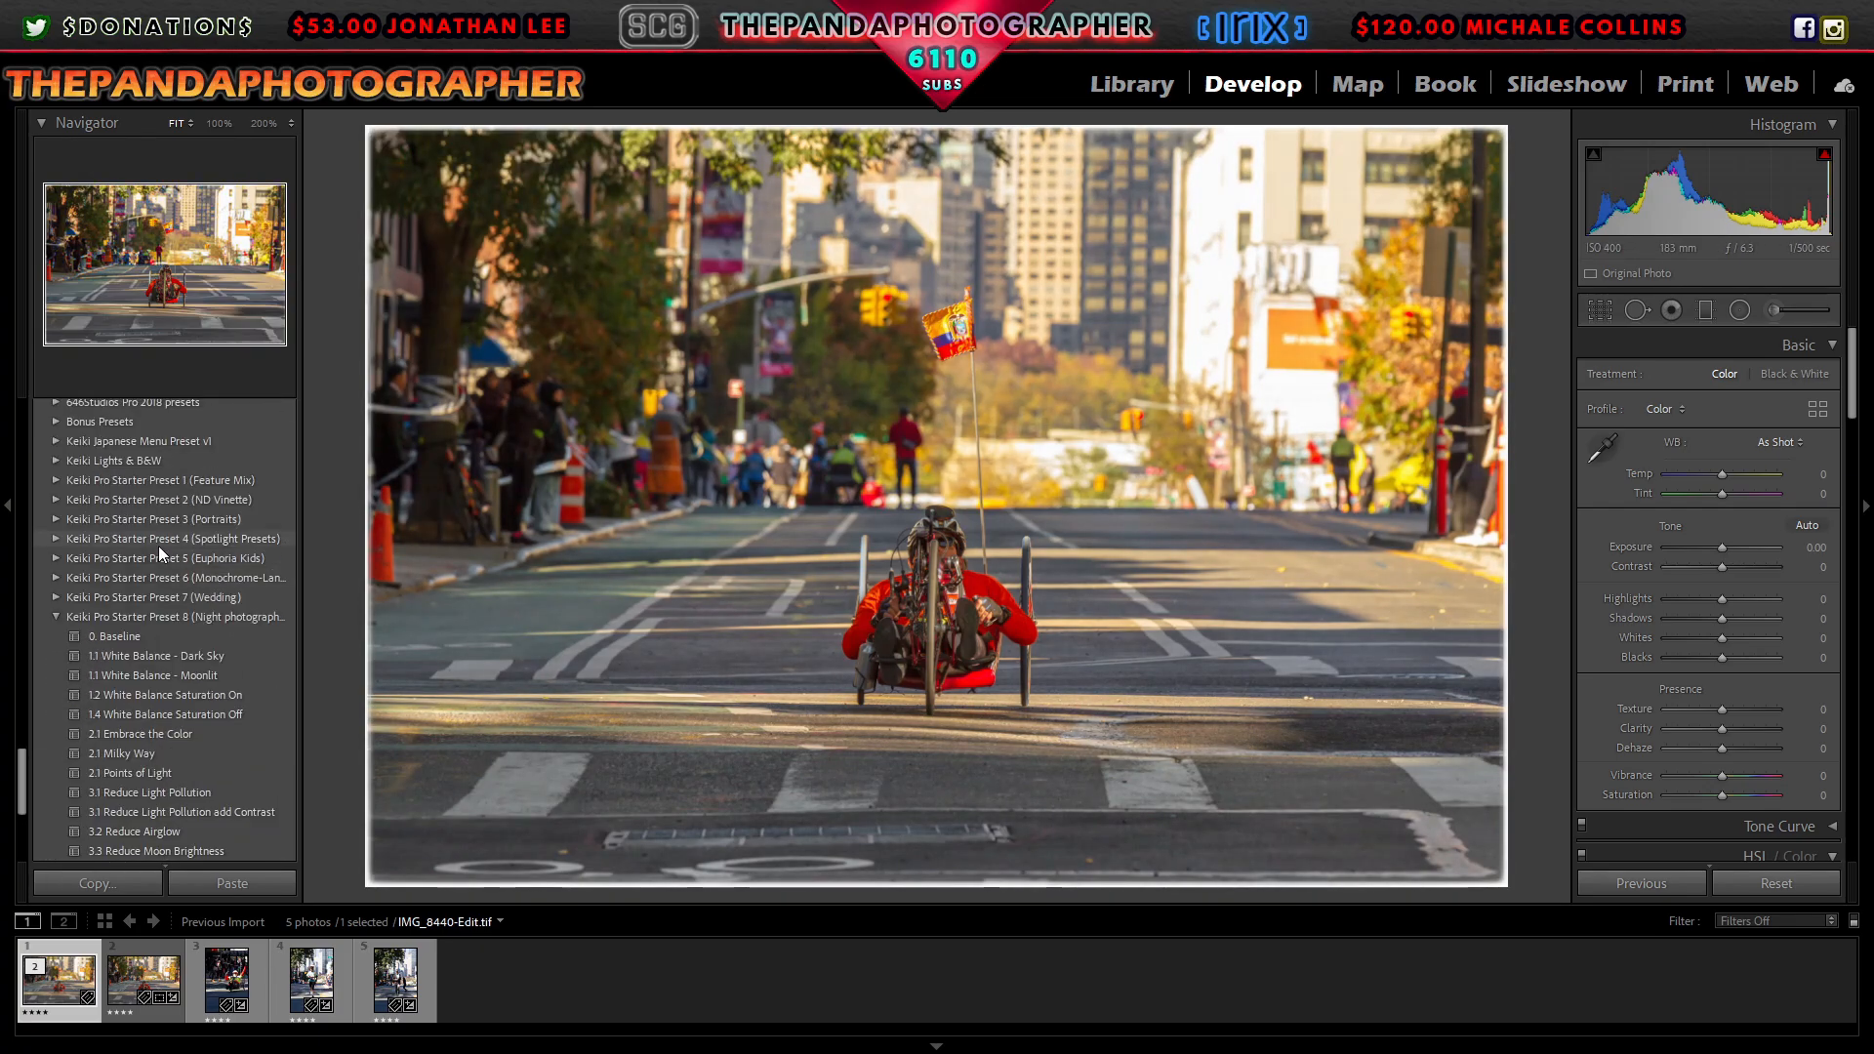
scroll(158, 547, down, 5)
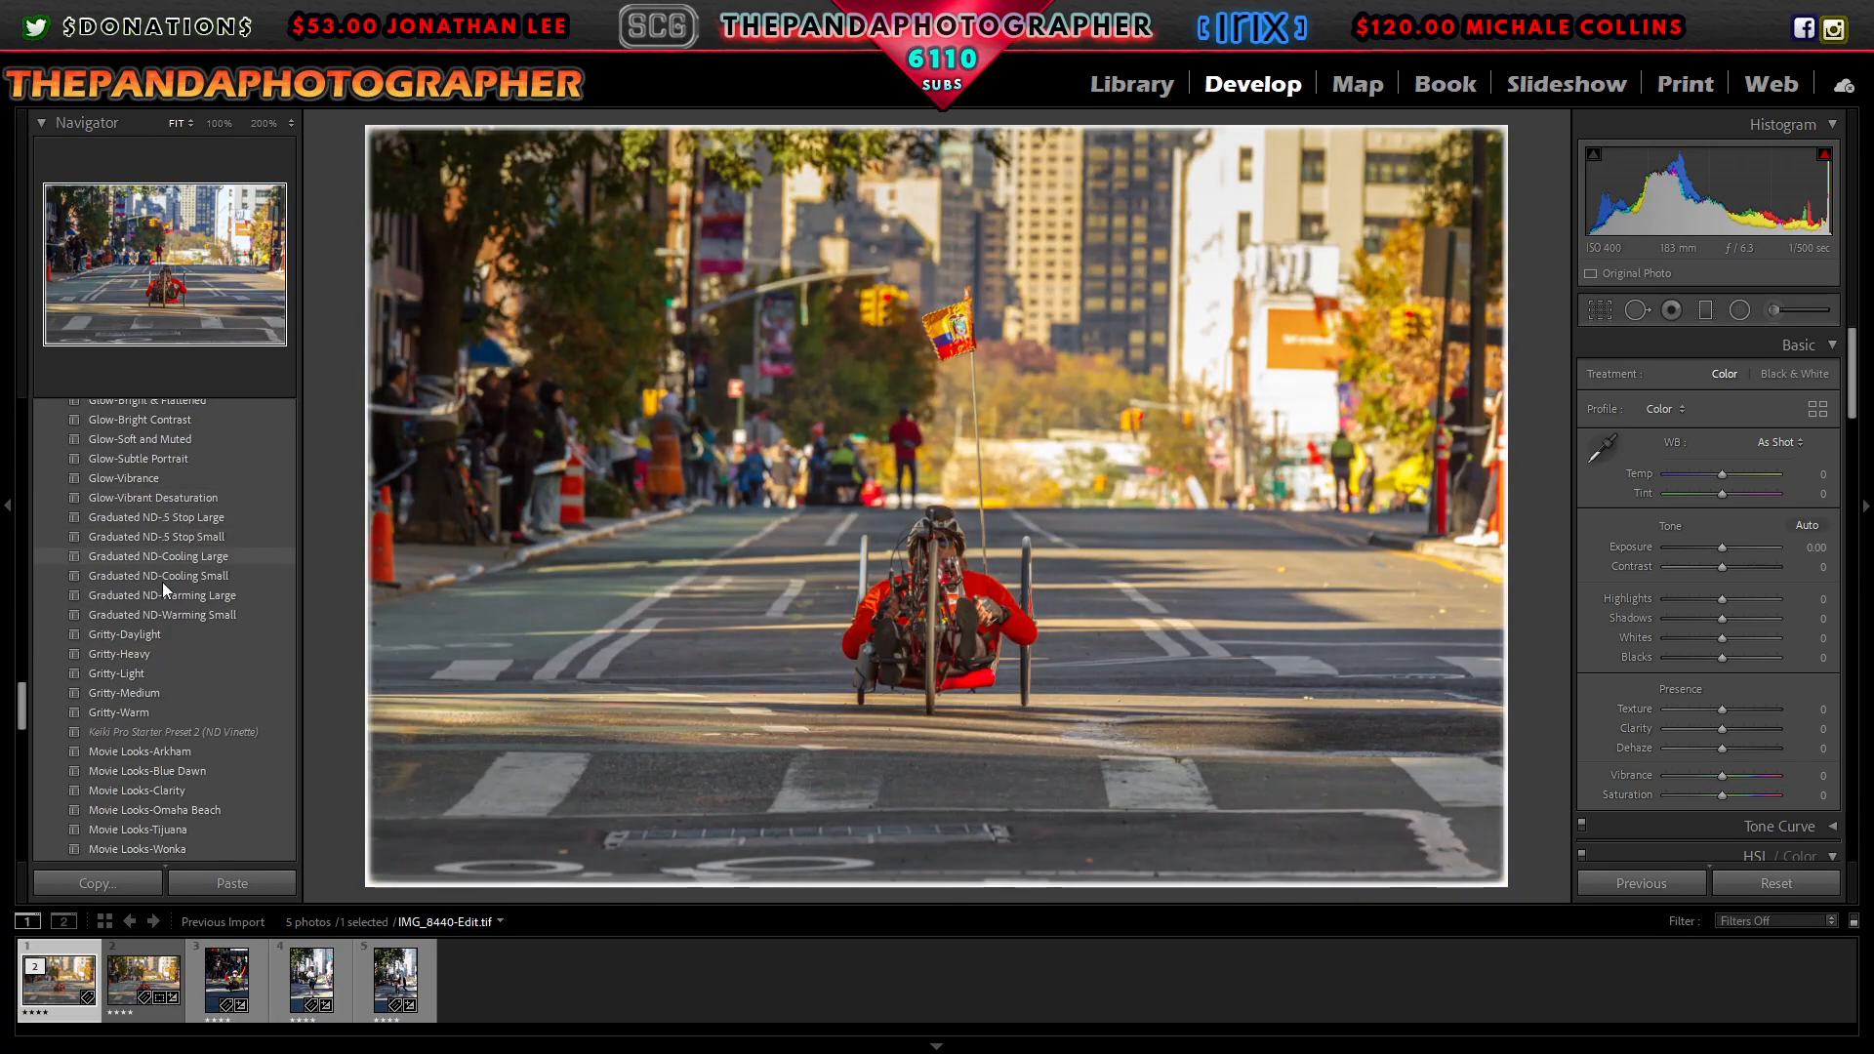
scroll(162, 581, down, 7)
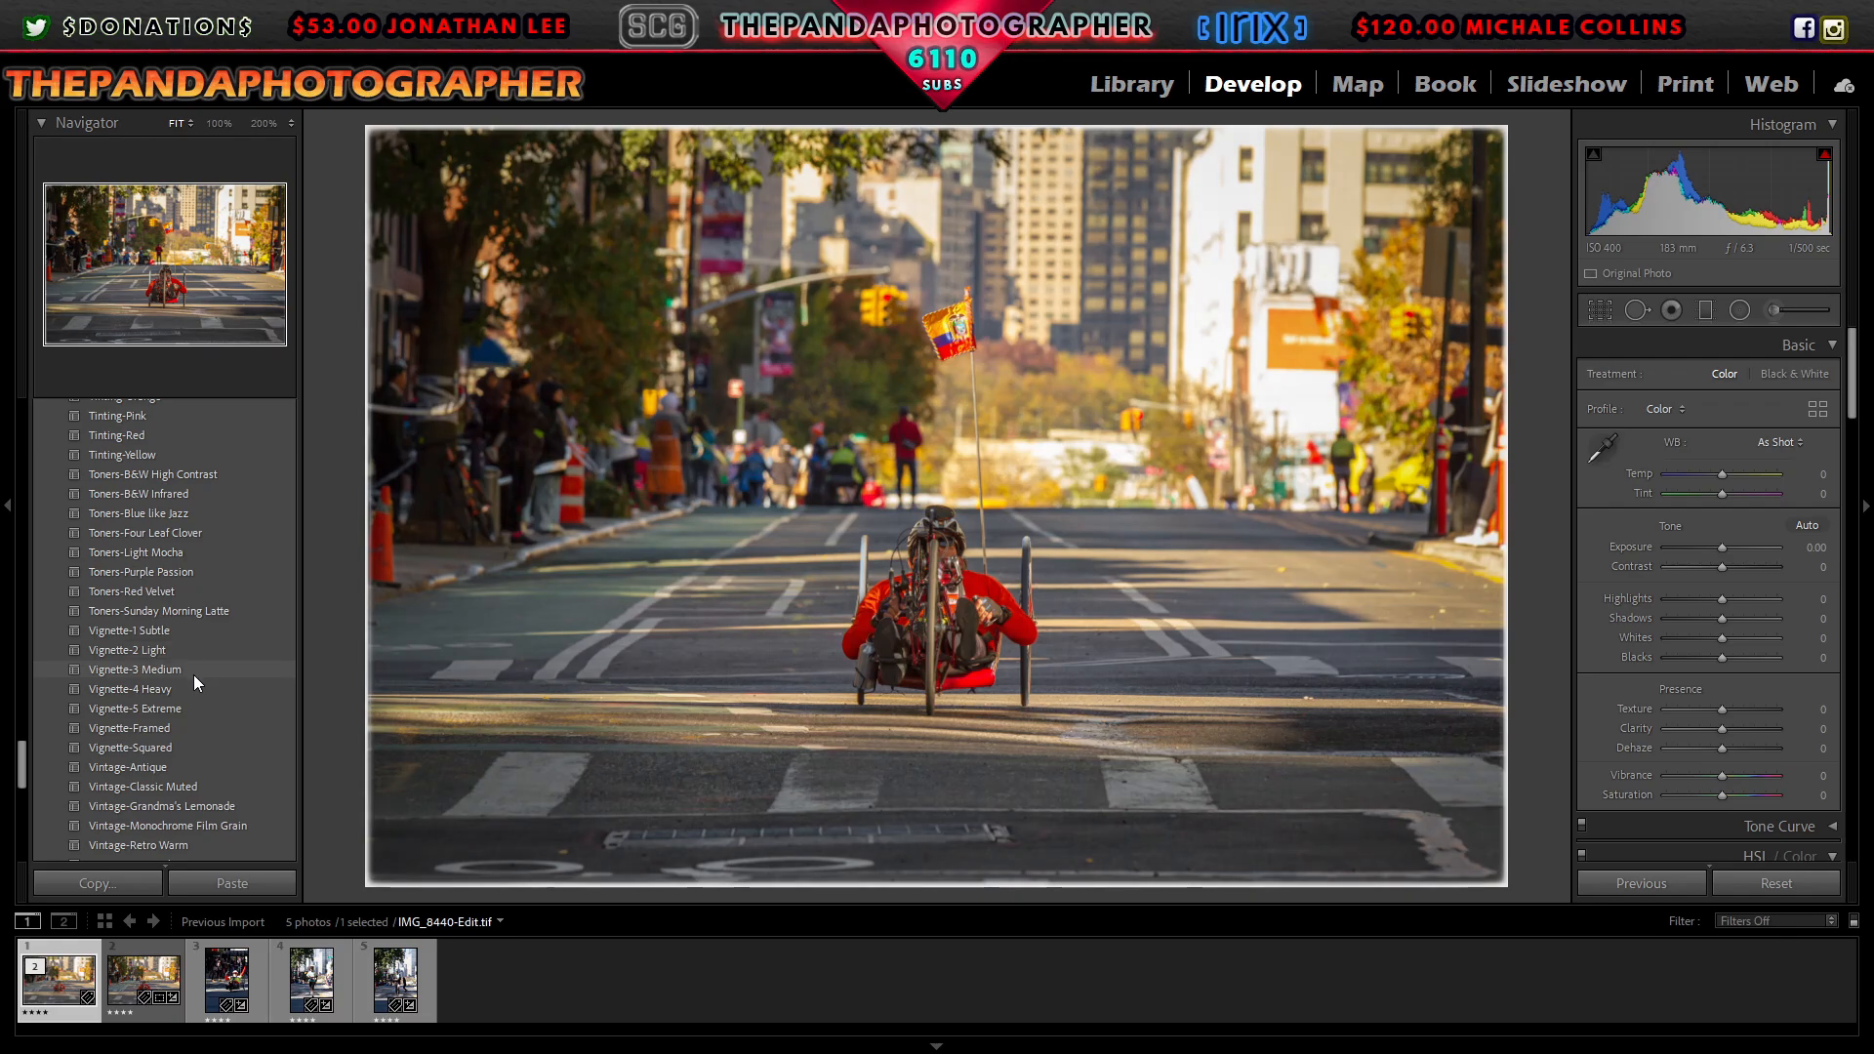
click(202, 653)
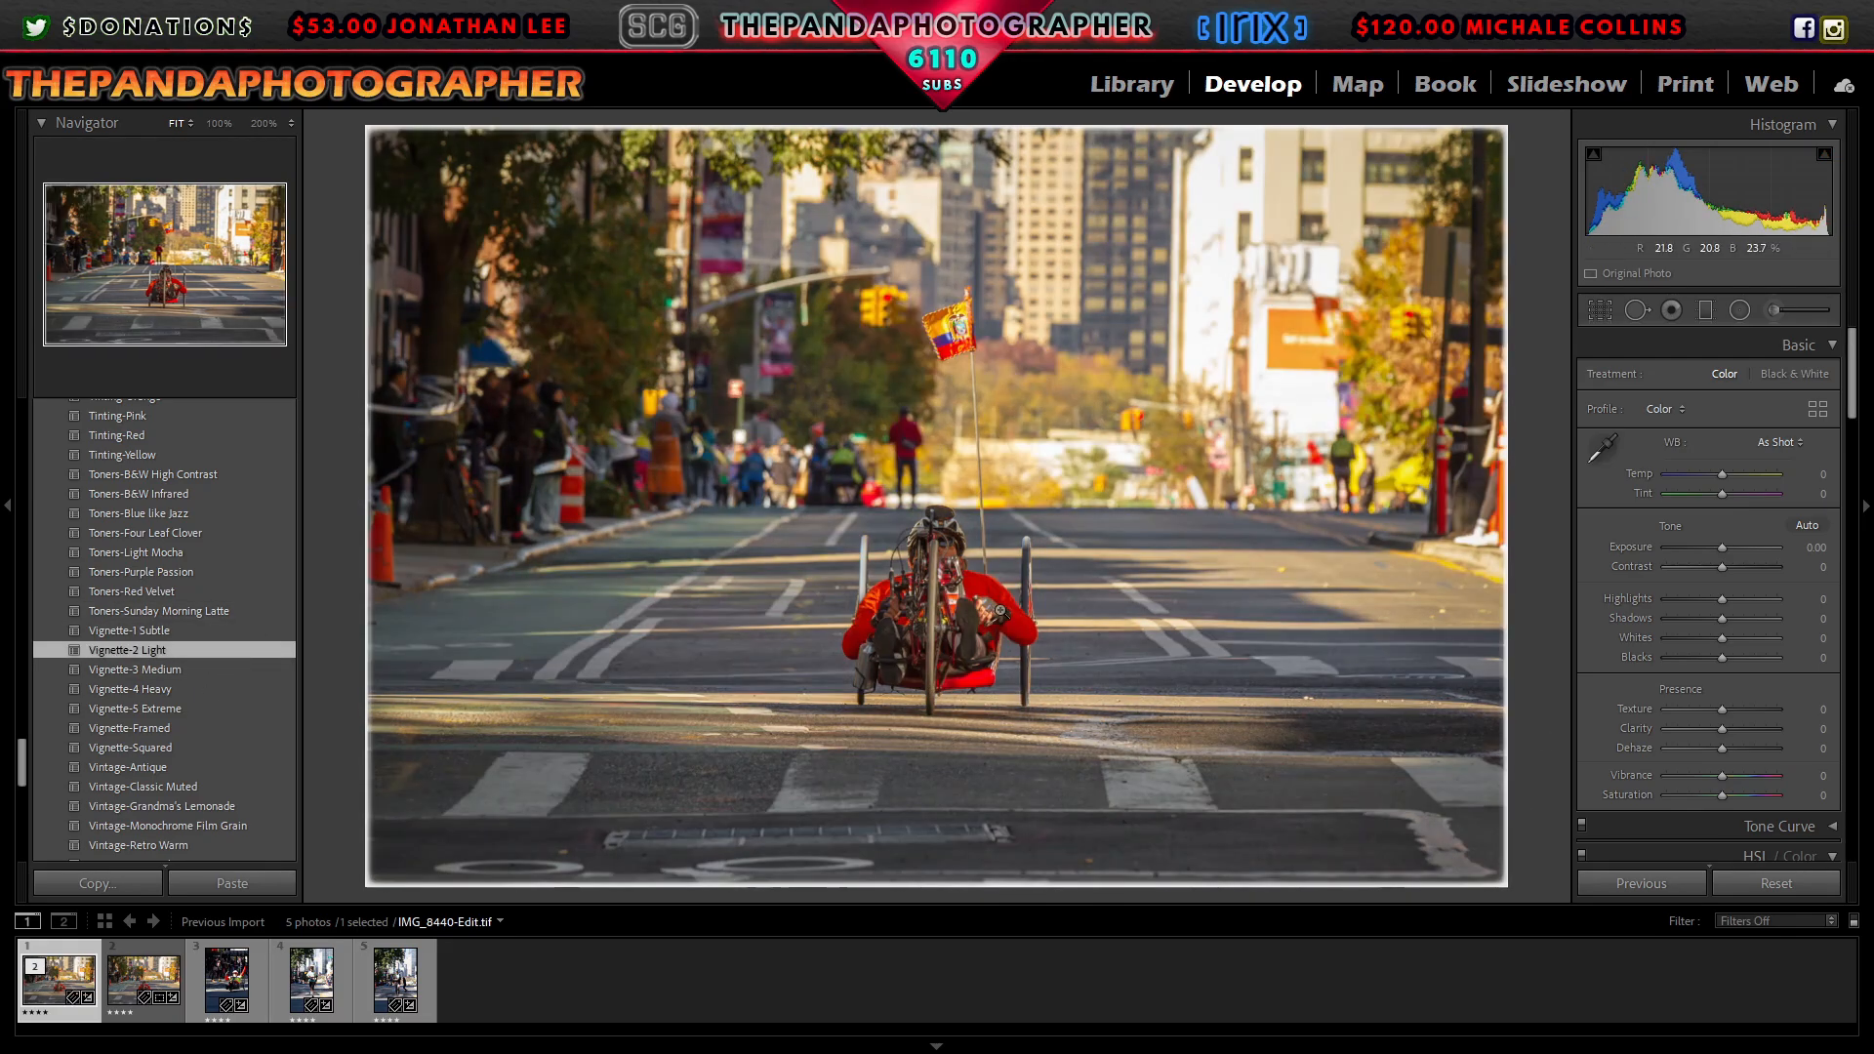
Step: Check the vignetted cyclist up close and collapse the Keiki Pro Starter Preset 2 (ND Vinette) group
click(956, 634)
click(956, 635)
scroll(185, 615, up, 5)
click(110, 634)
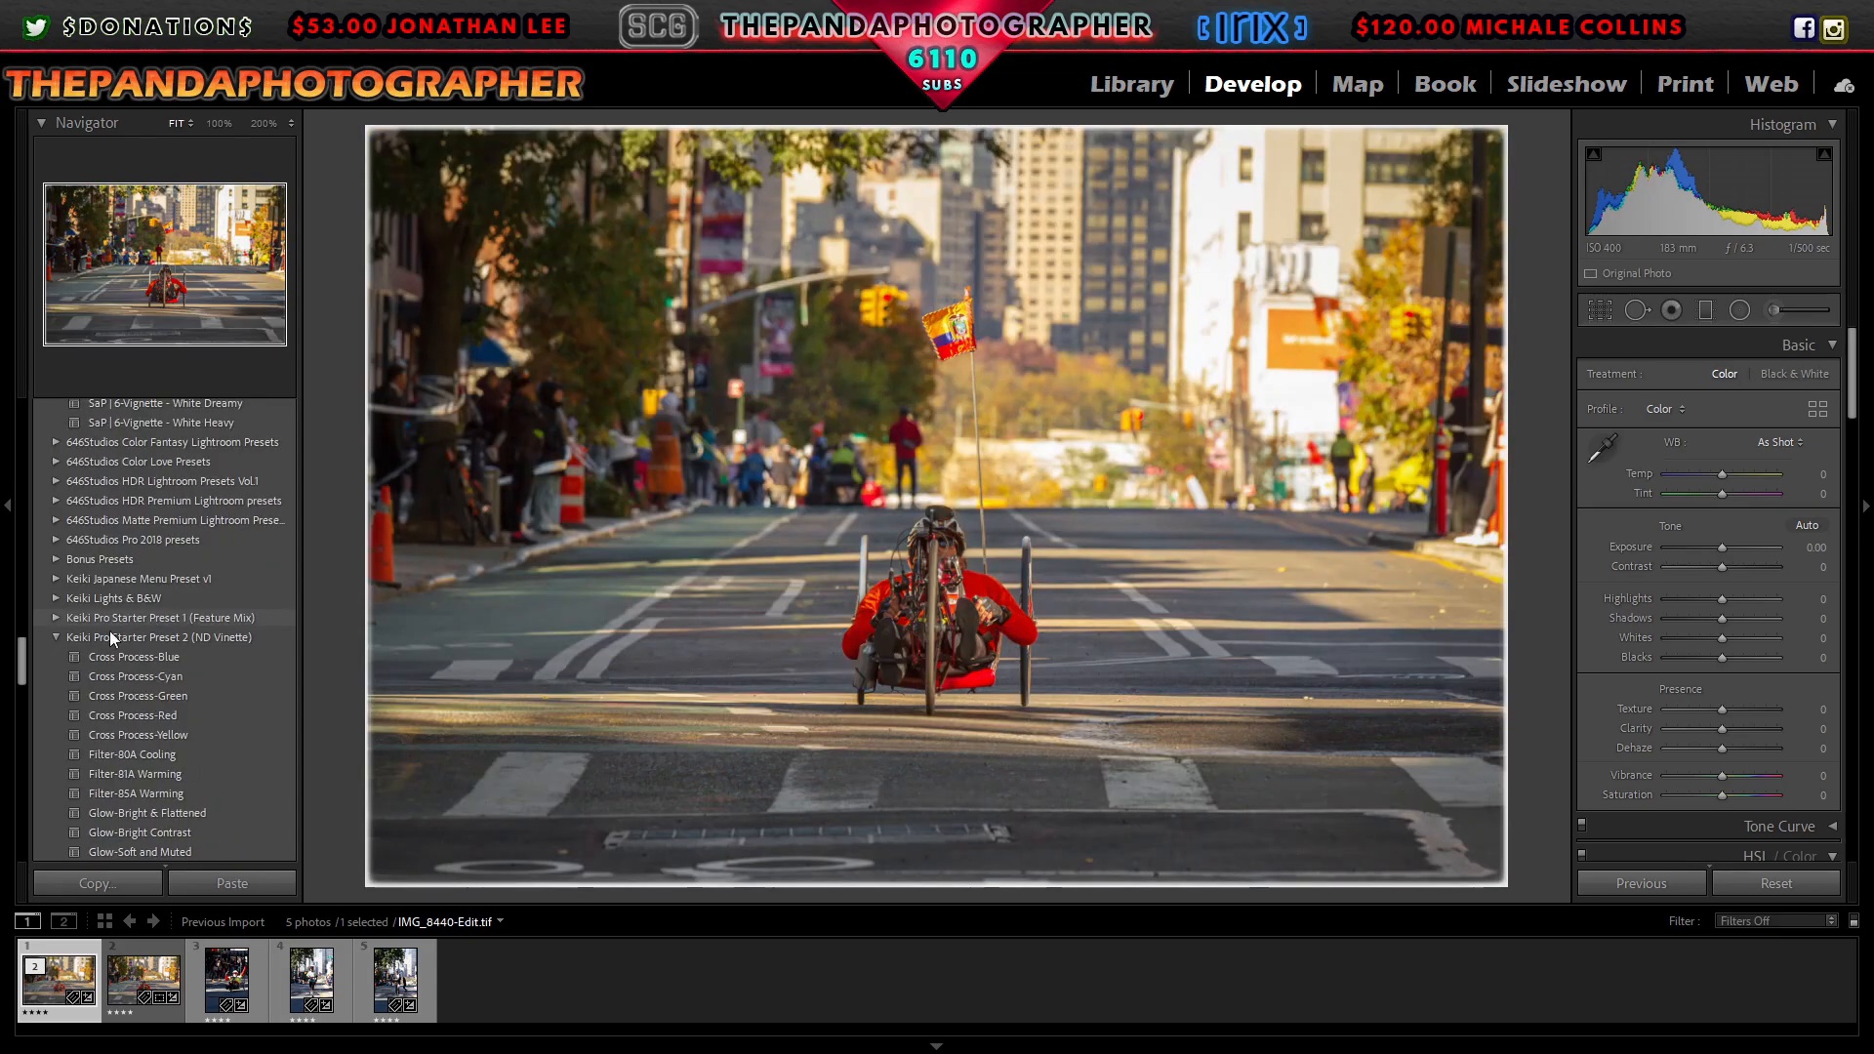
scroll(172, 665, down, 5)
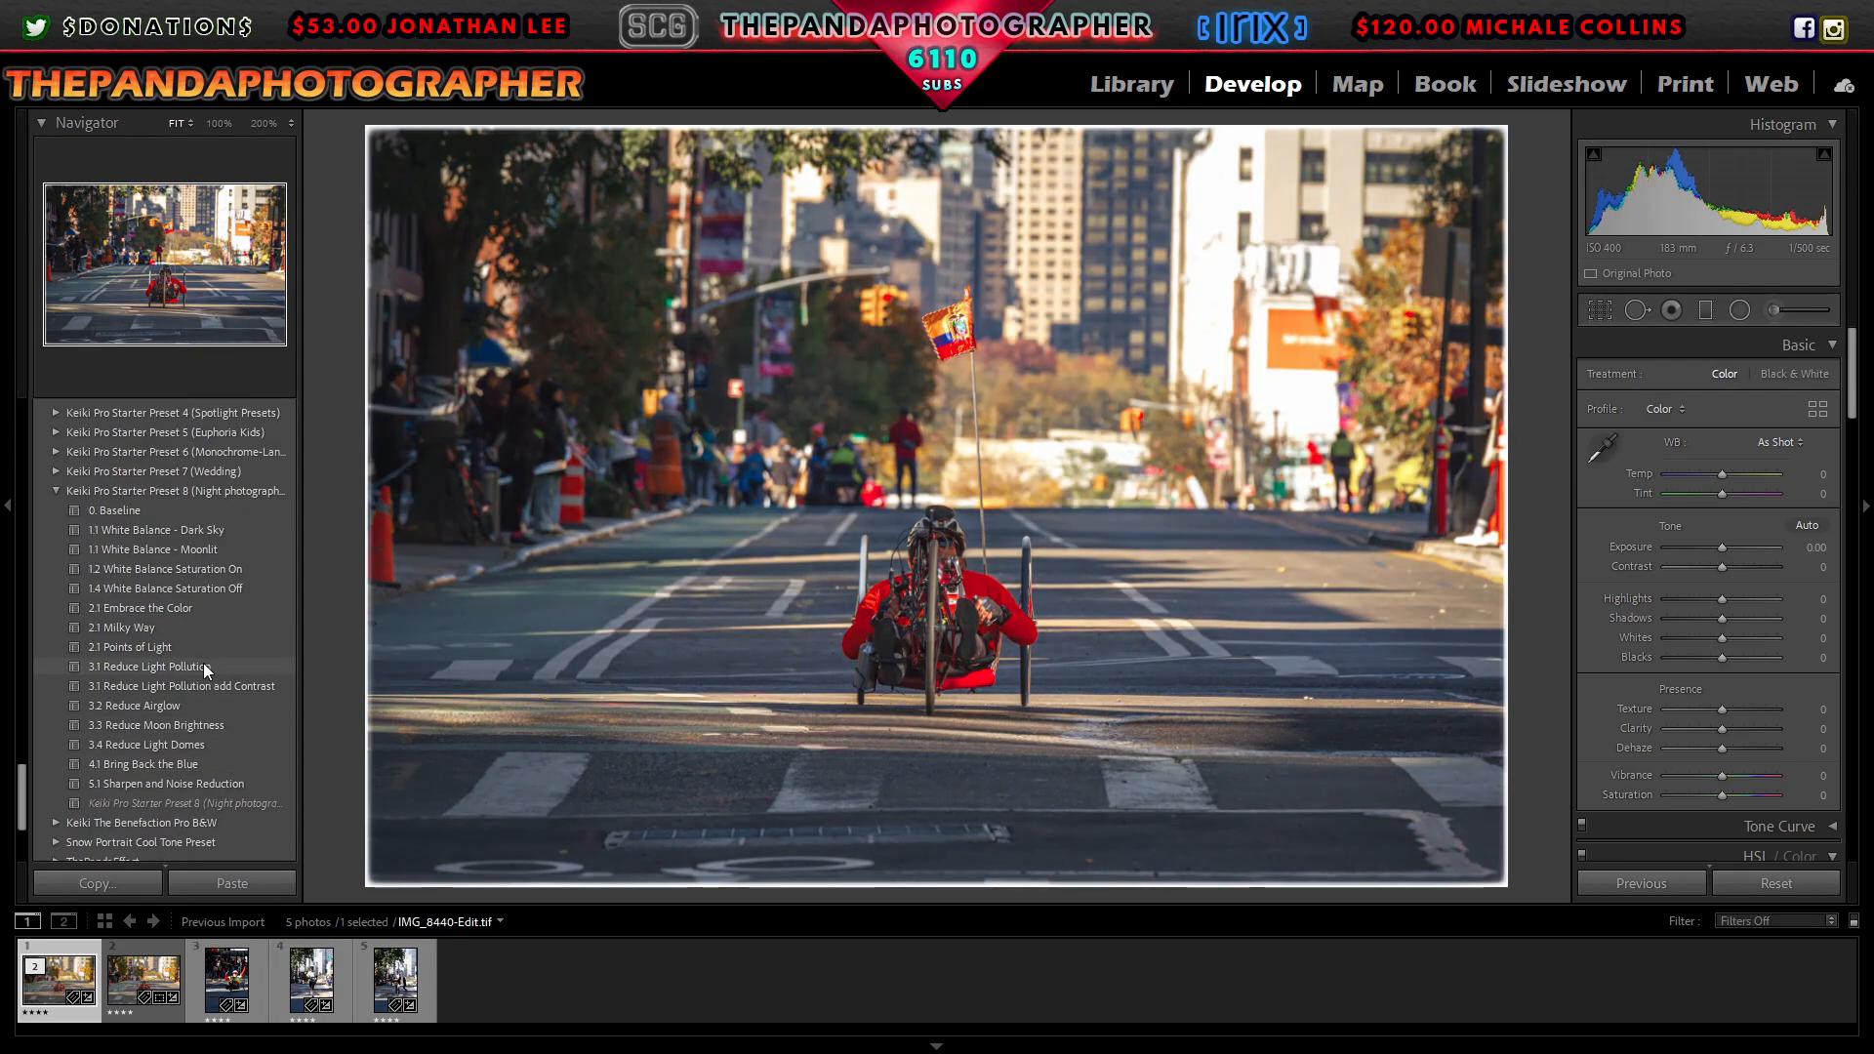
Step: Start exporting the photo and set a custom filename template of "Cyclist 4 (unknown)"
click(20, 11)
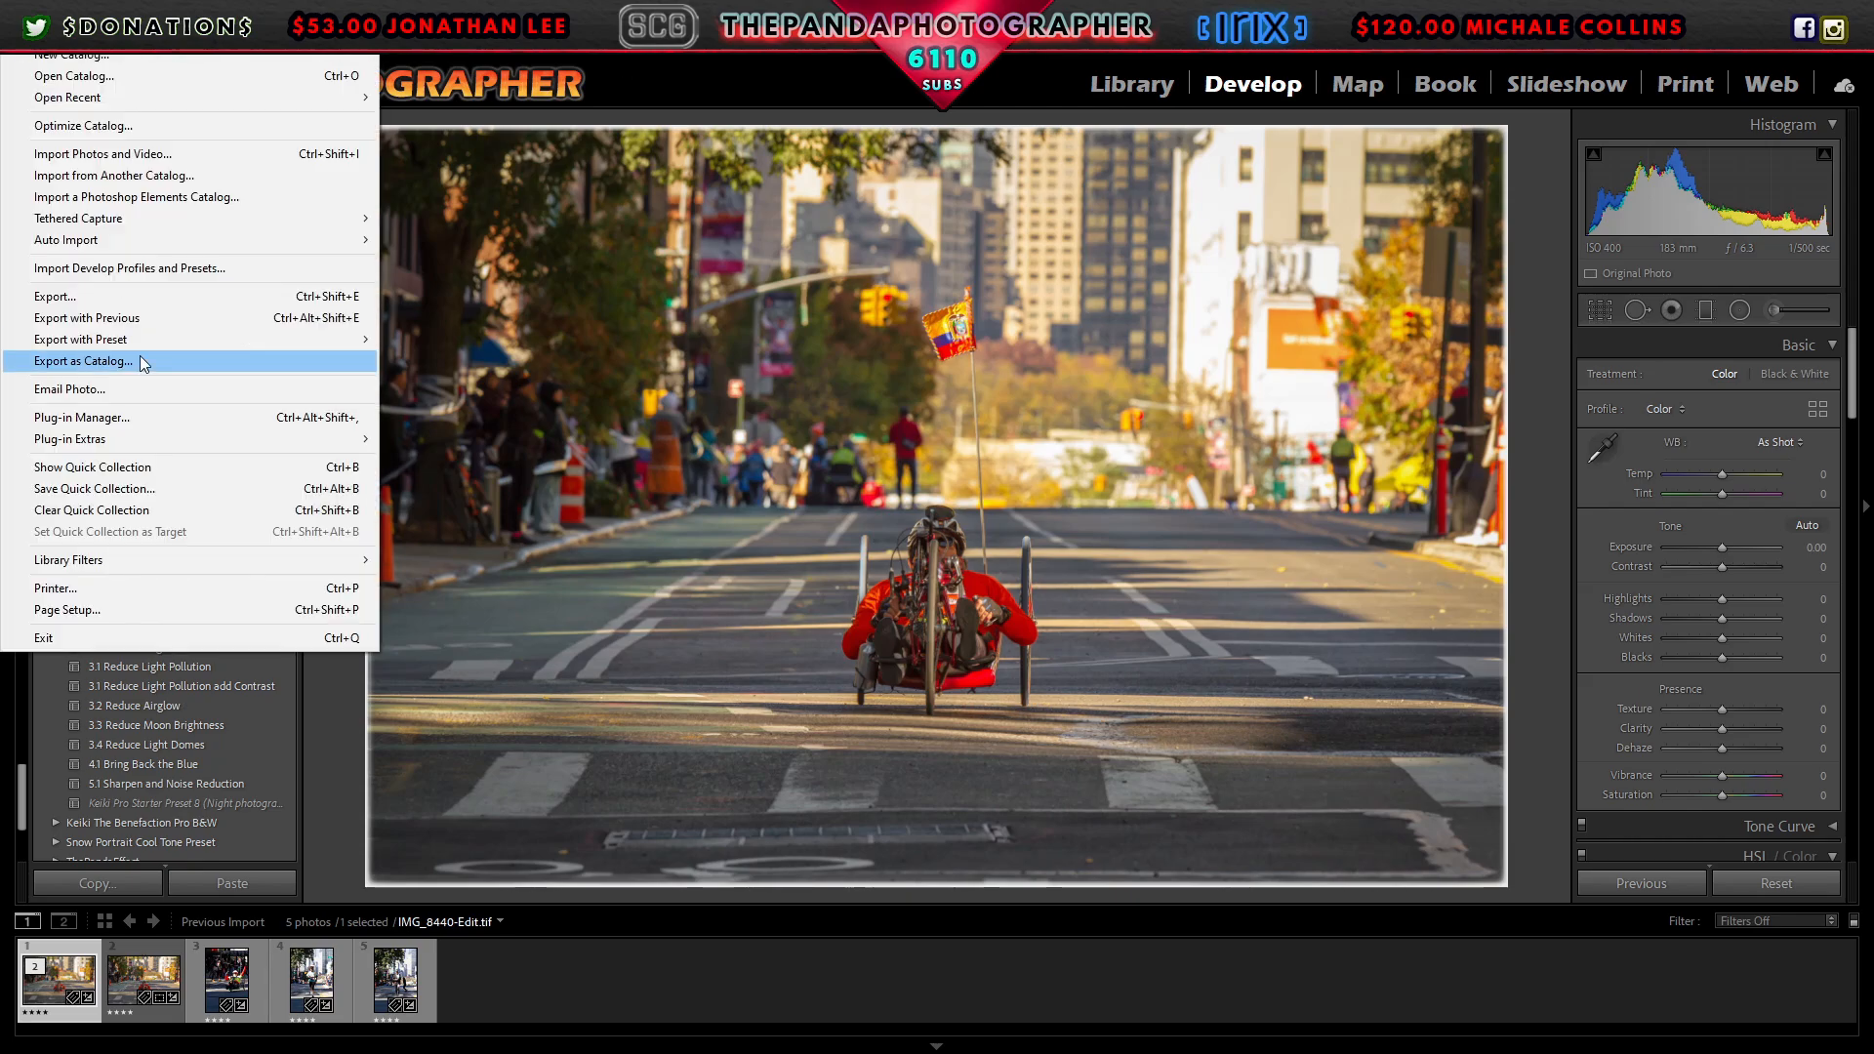
click(138, 295)
click(1259, 405)
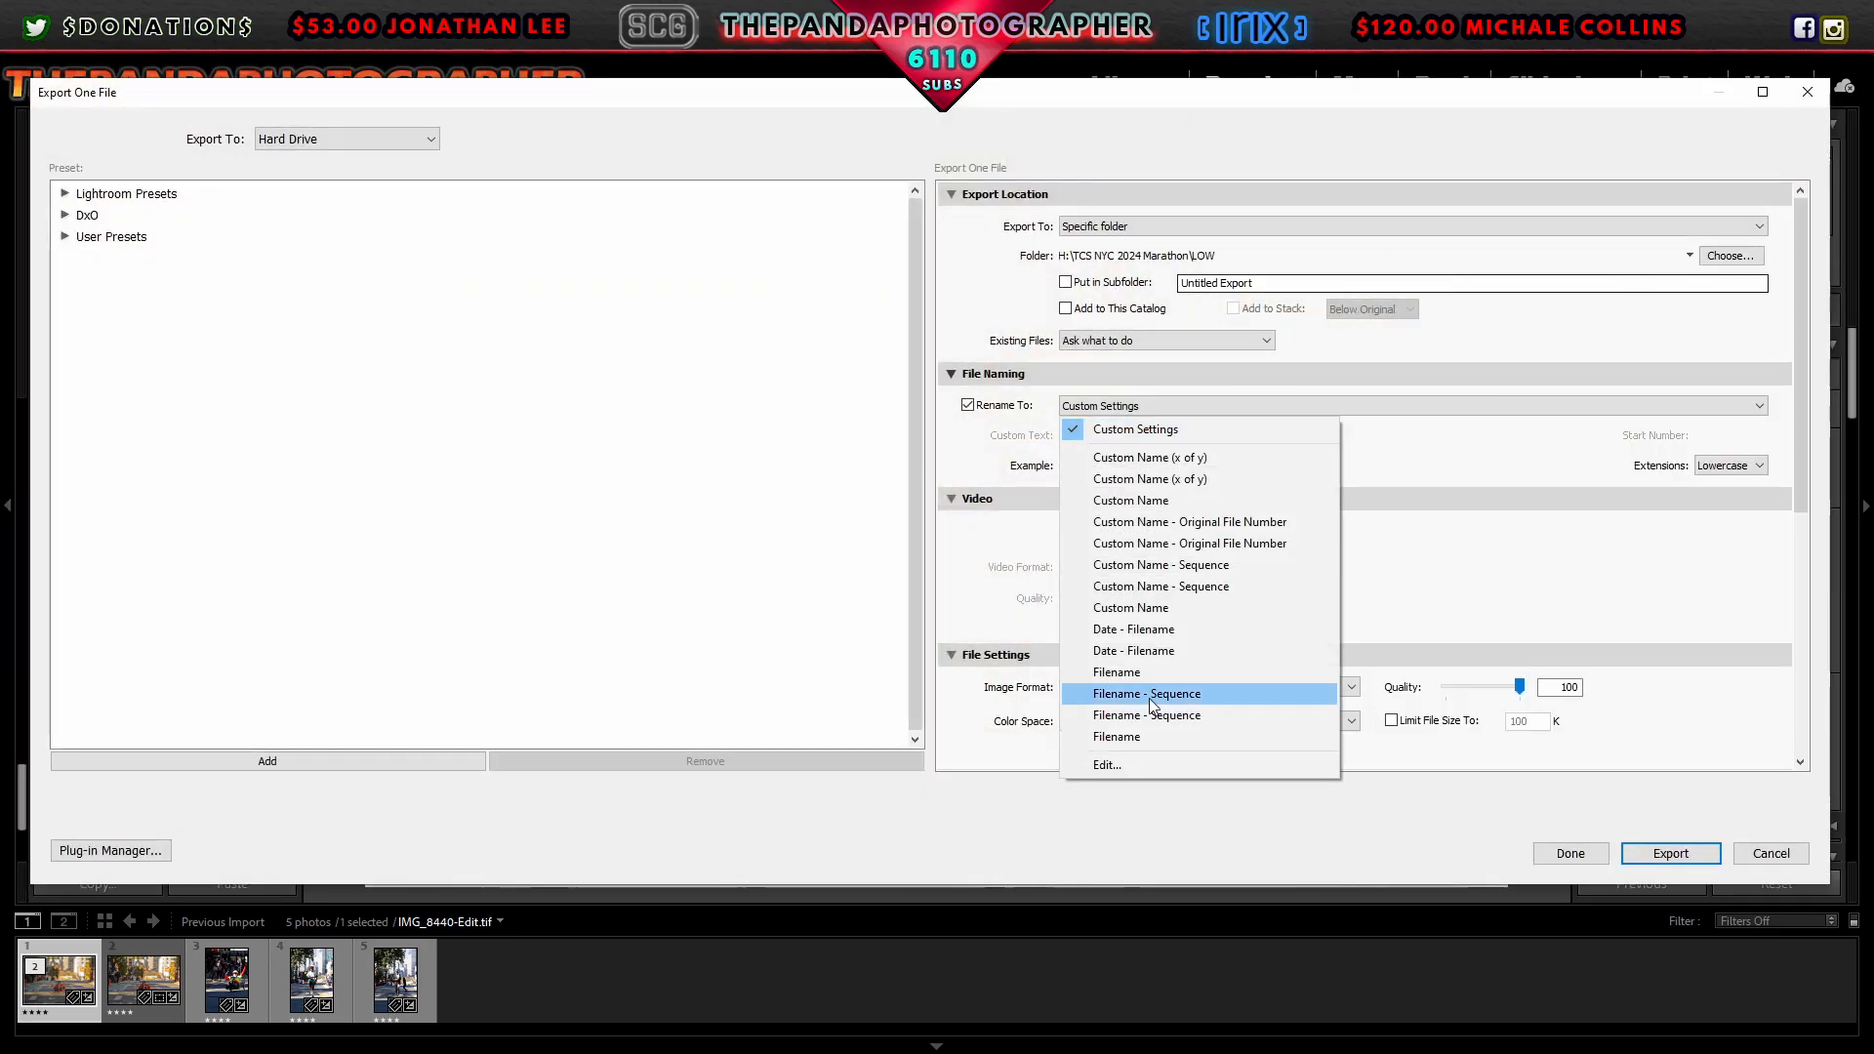
click(1109, 762)
text(Cyc)
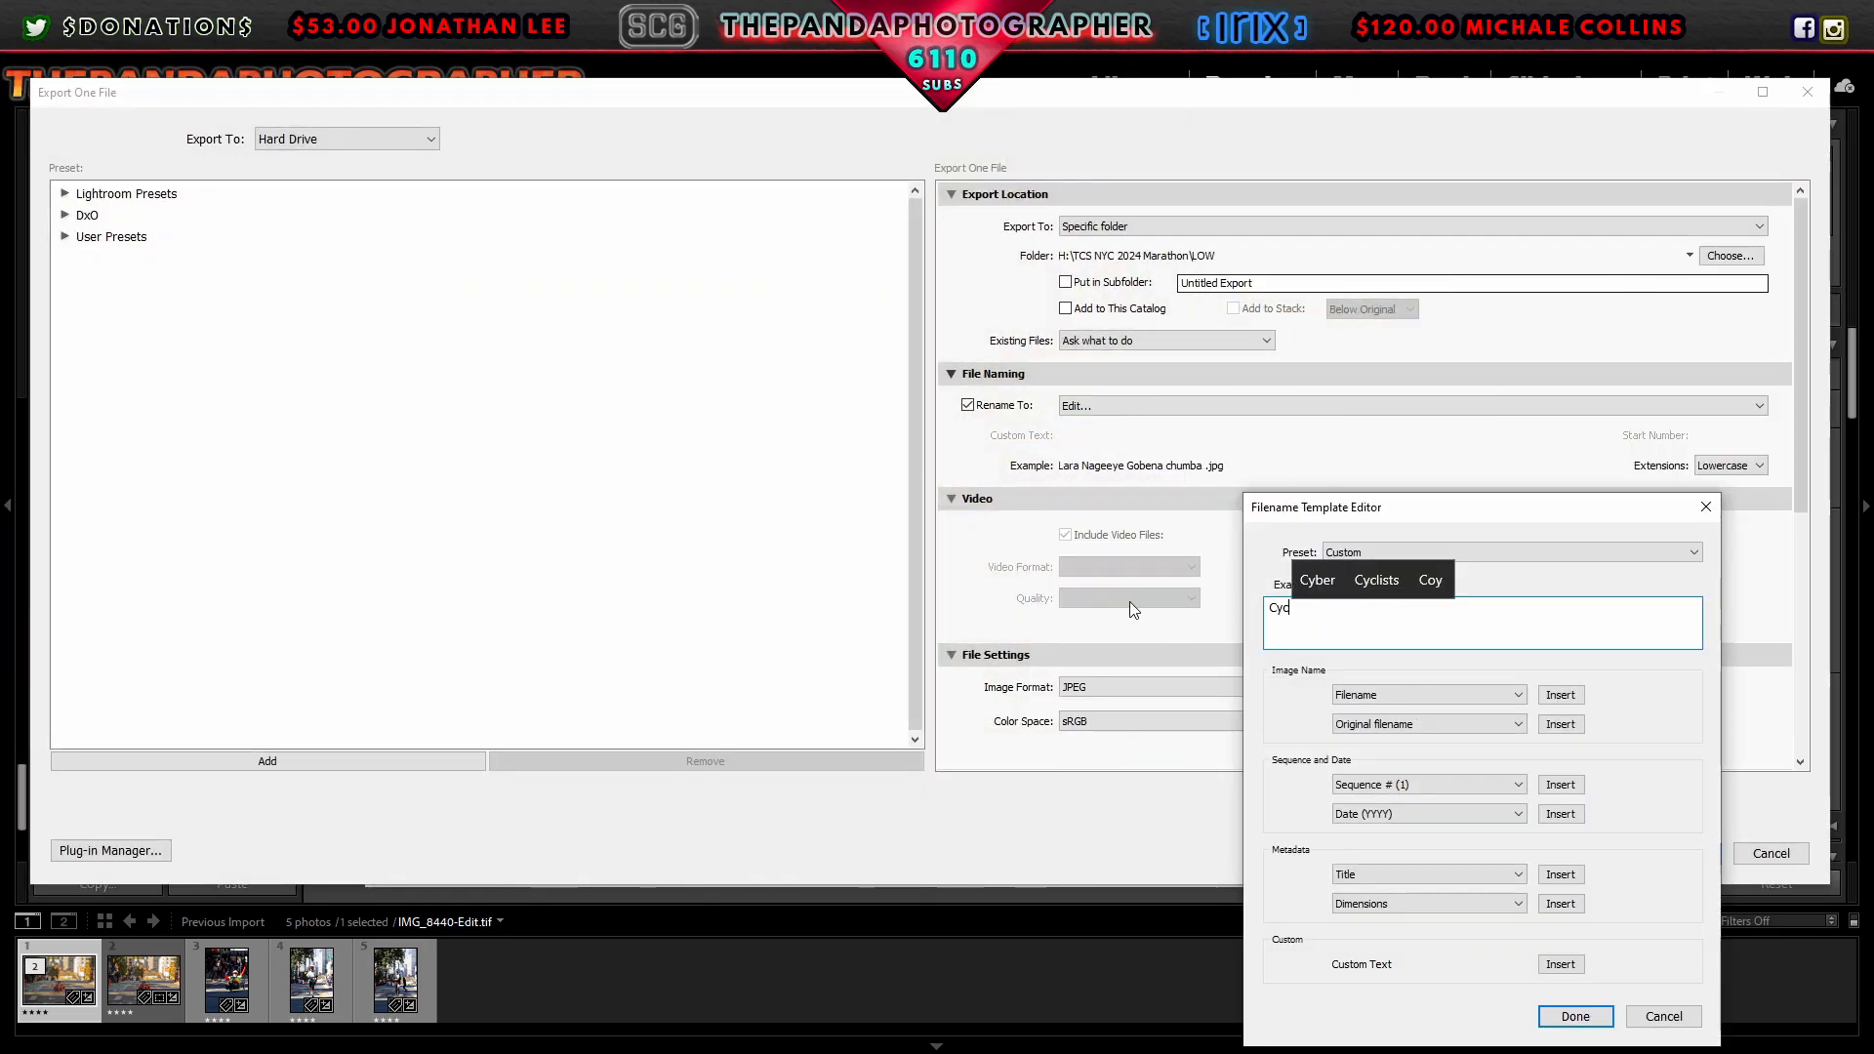
text(list 4 (unknown))
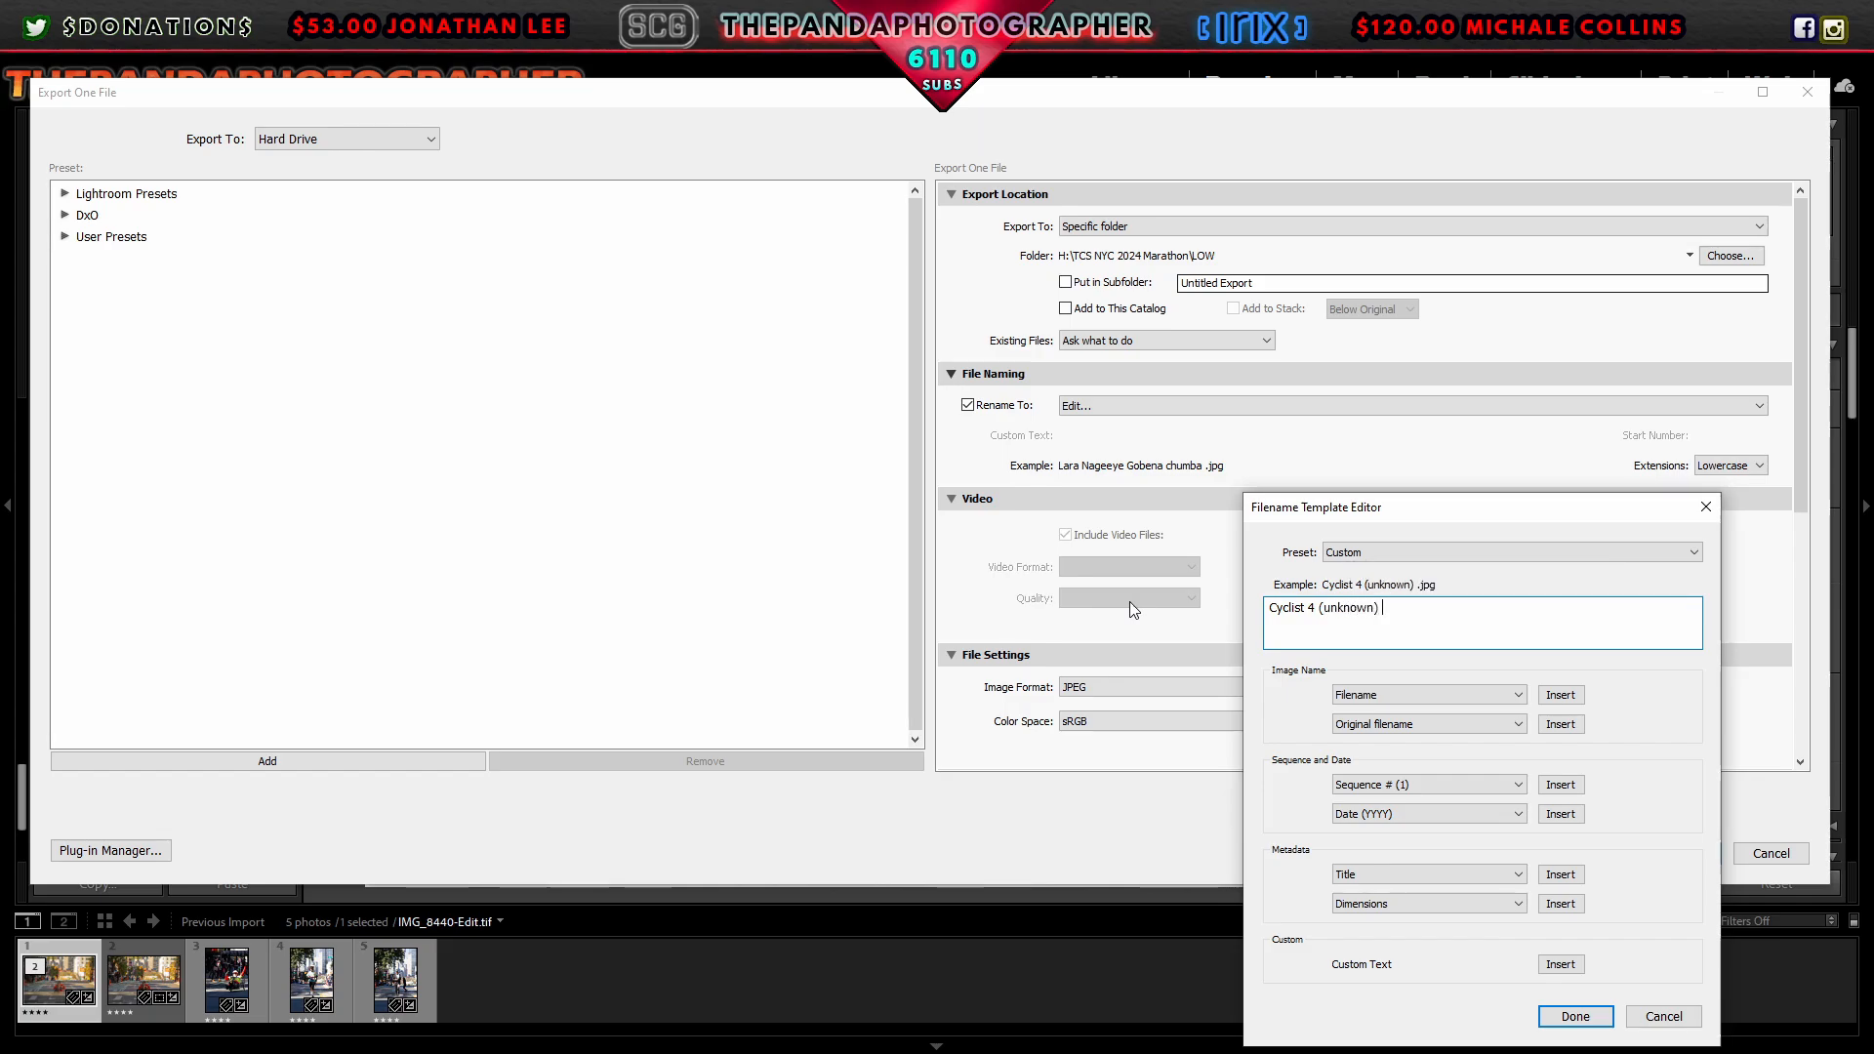
click(1562, 1015)
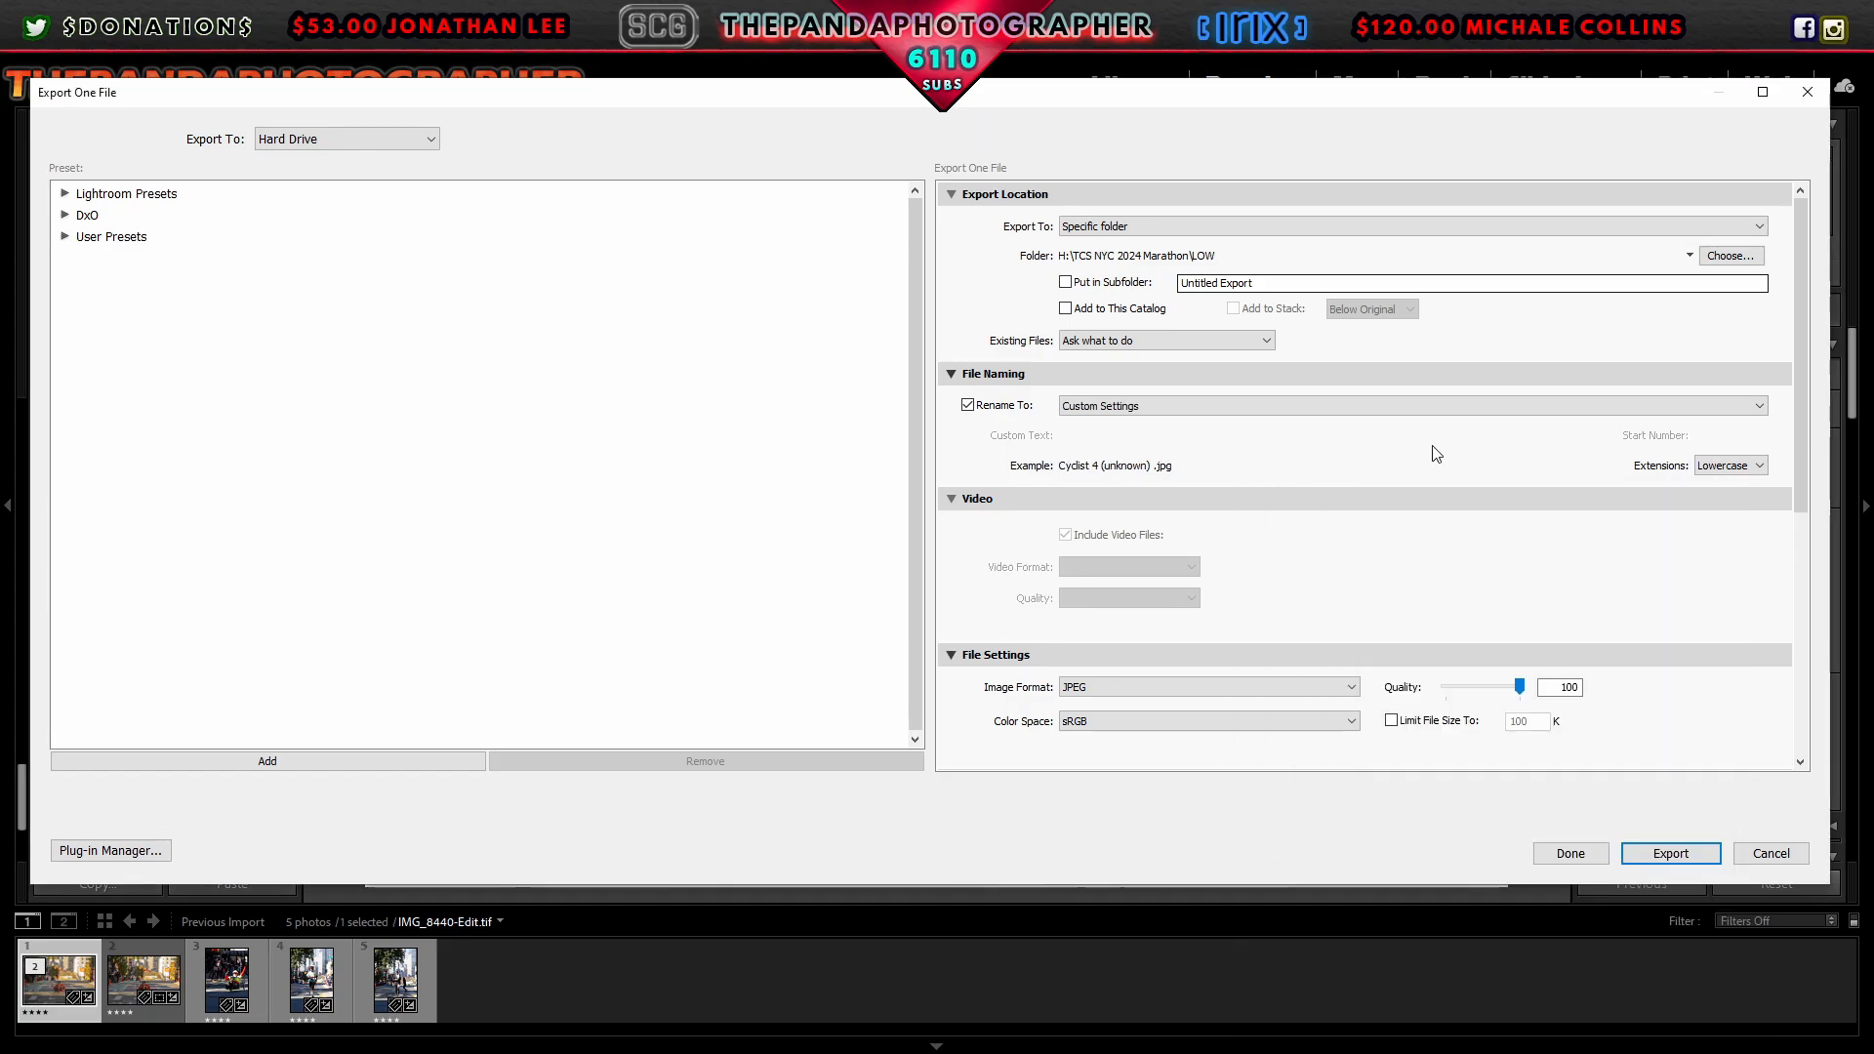
Step: Append "No LP" to the filename template, review the remaining export settings and export the photo
click(1227, 402)
click(1162, 757)
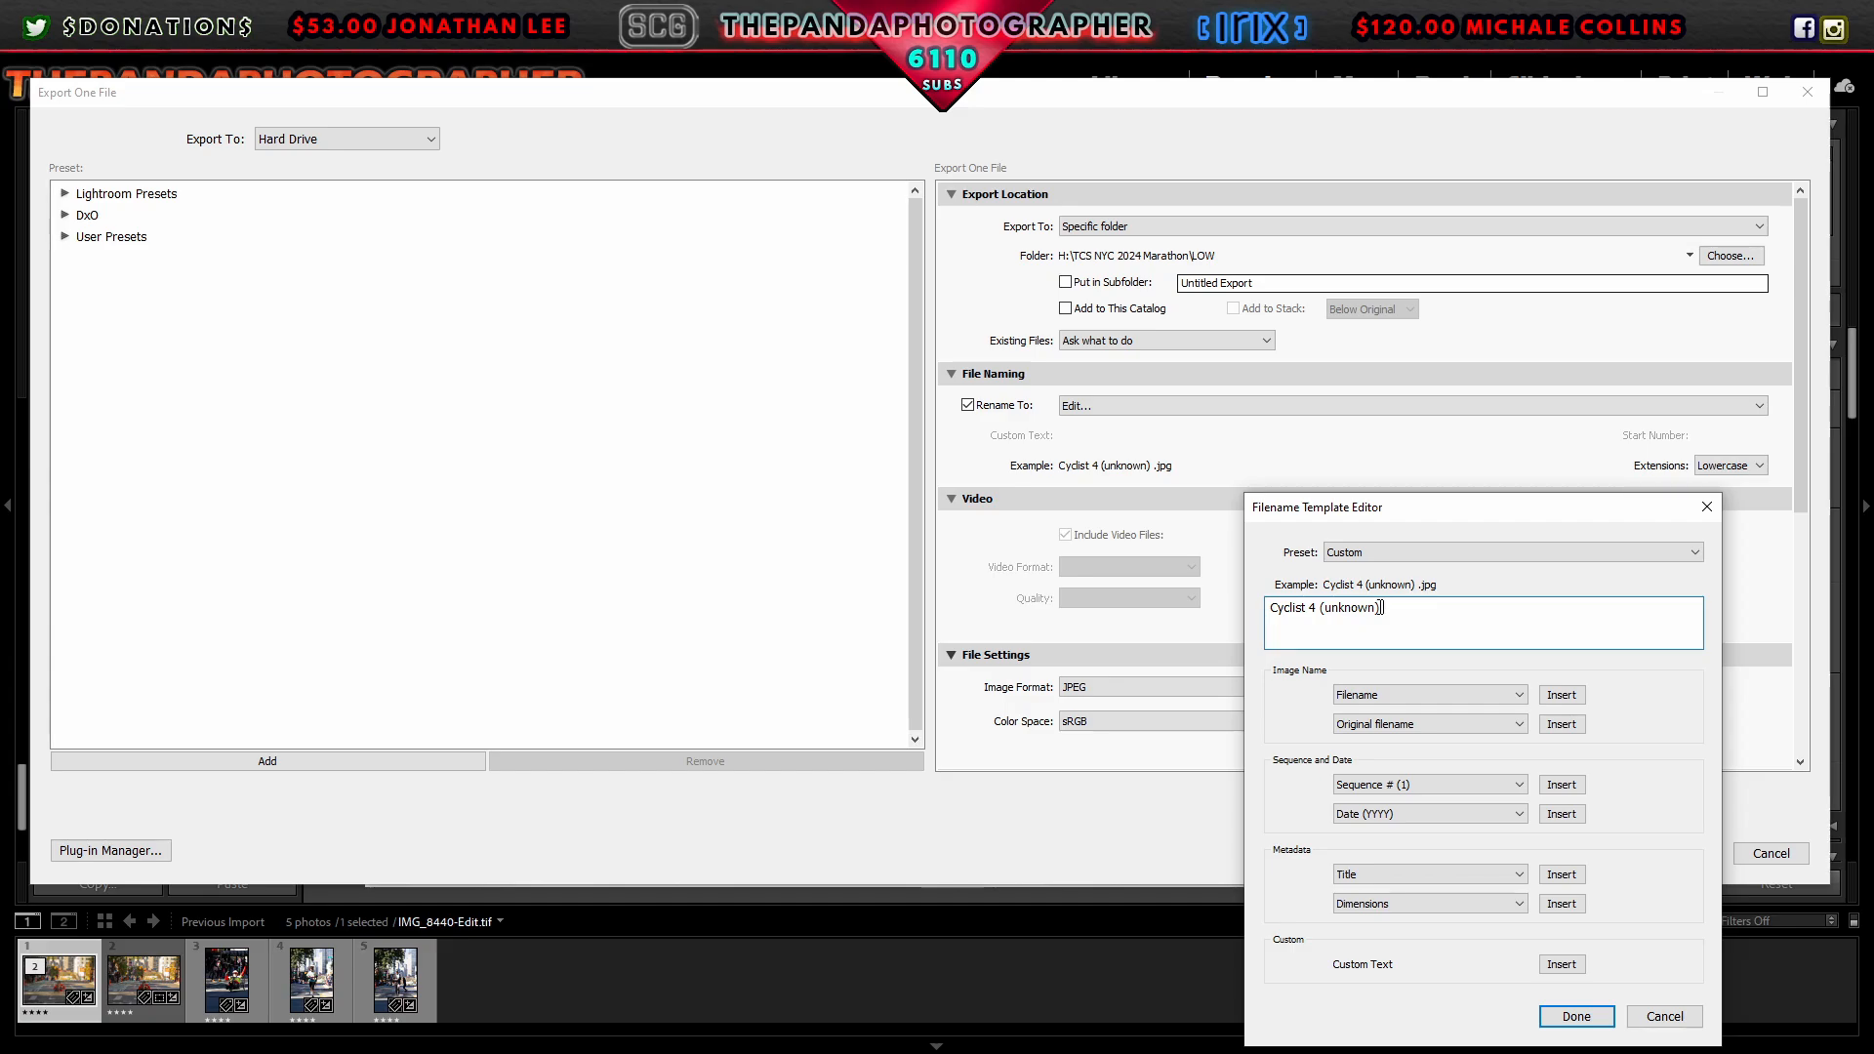
text(Color)
key(BackSpace)
key(BackSpace)
key(BackSpace)
key(BackSpace)
key(BackSpace)
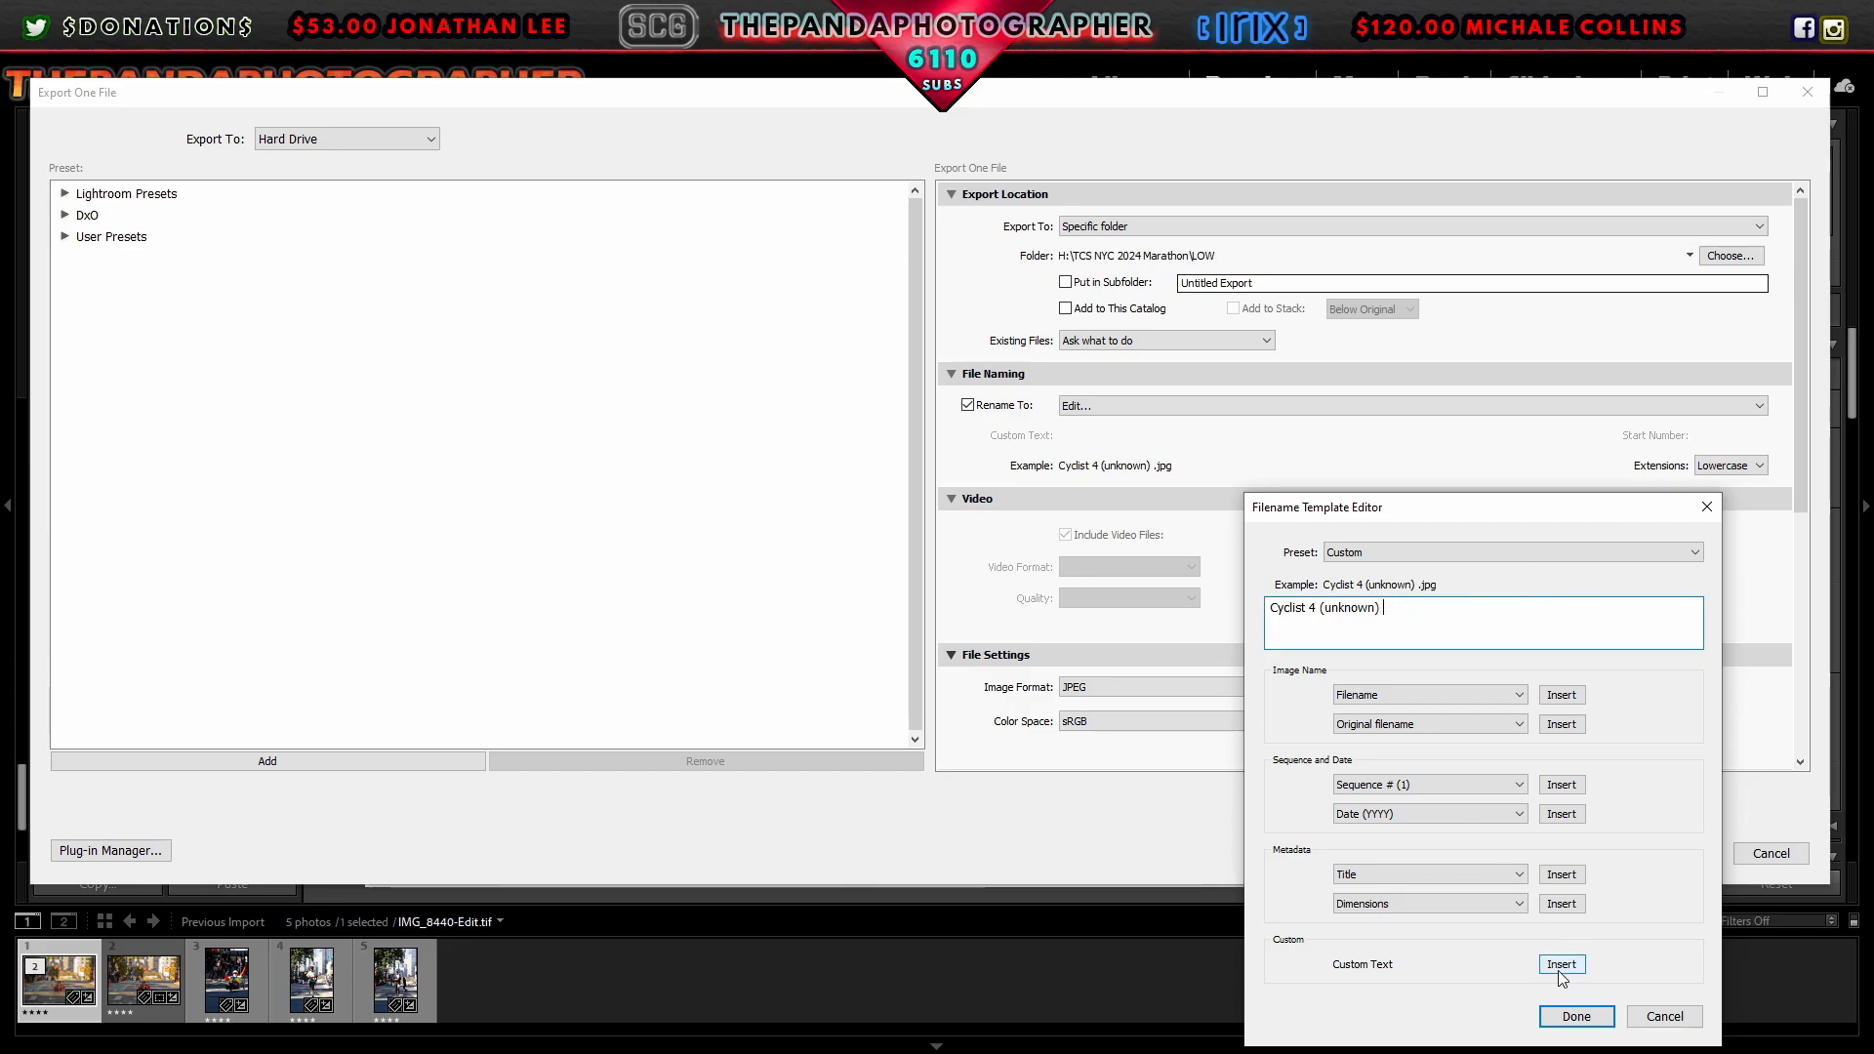
text(No LP)
click(1576, 1016)
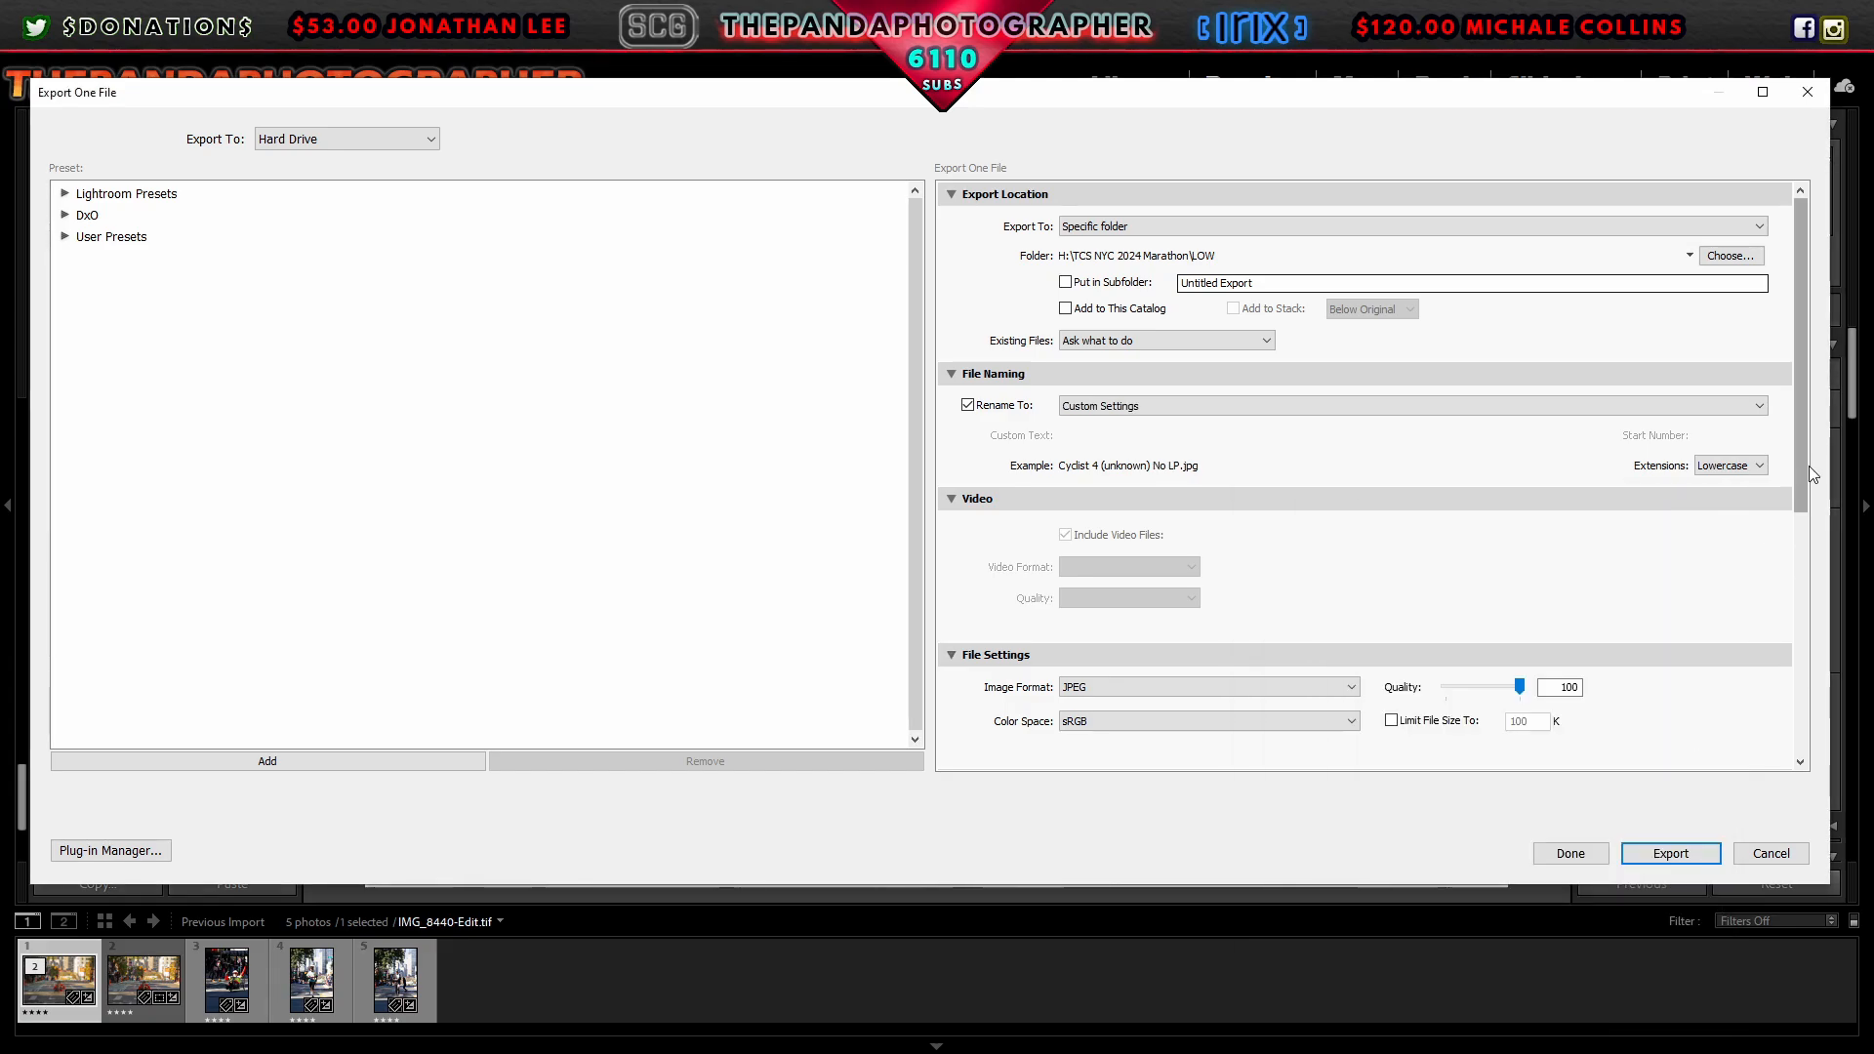
scroll(1811, 503, down, 5)
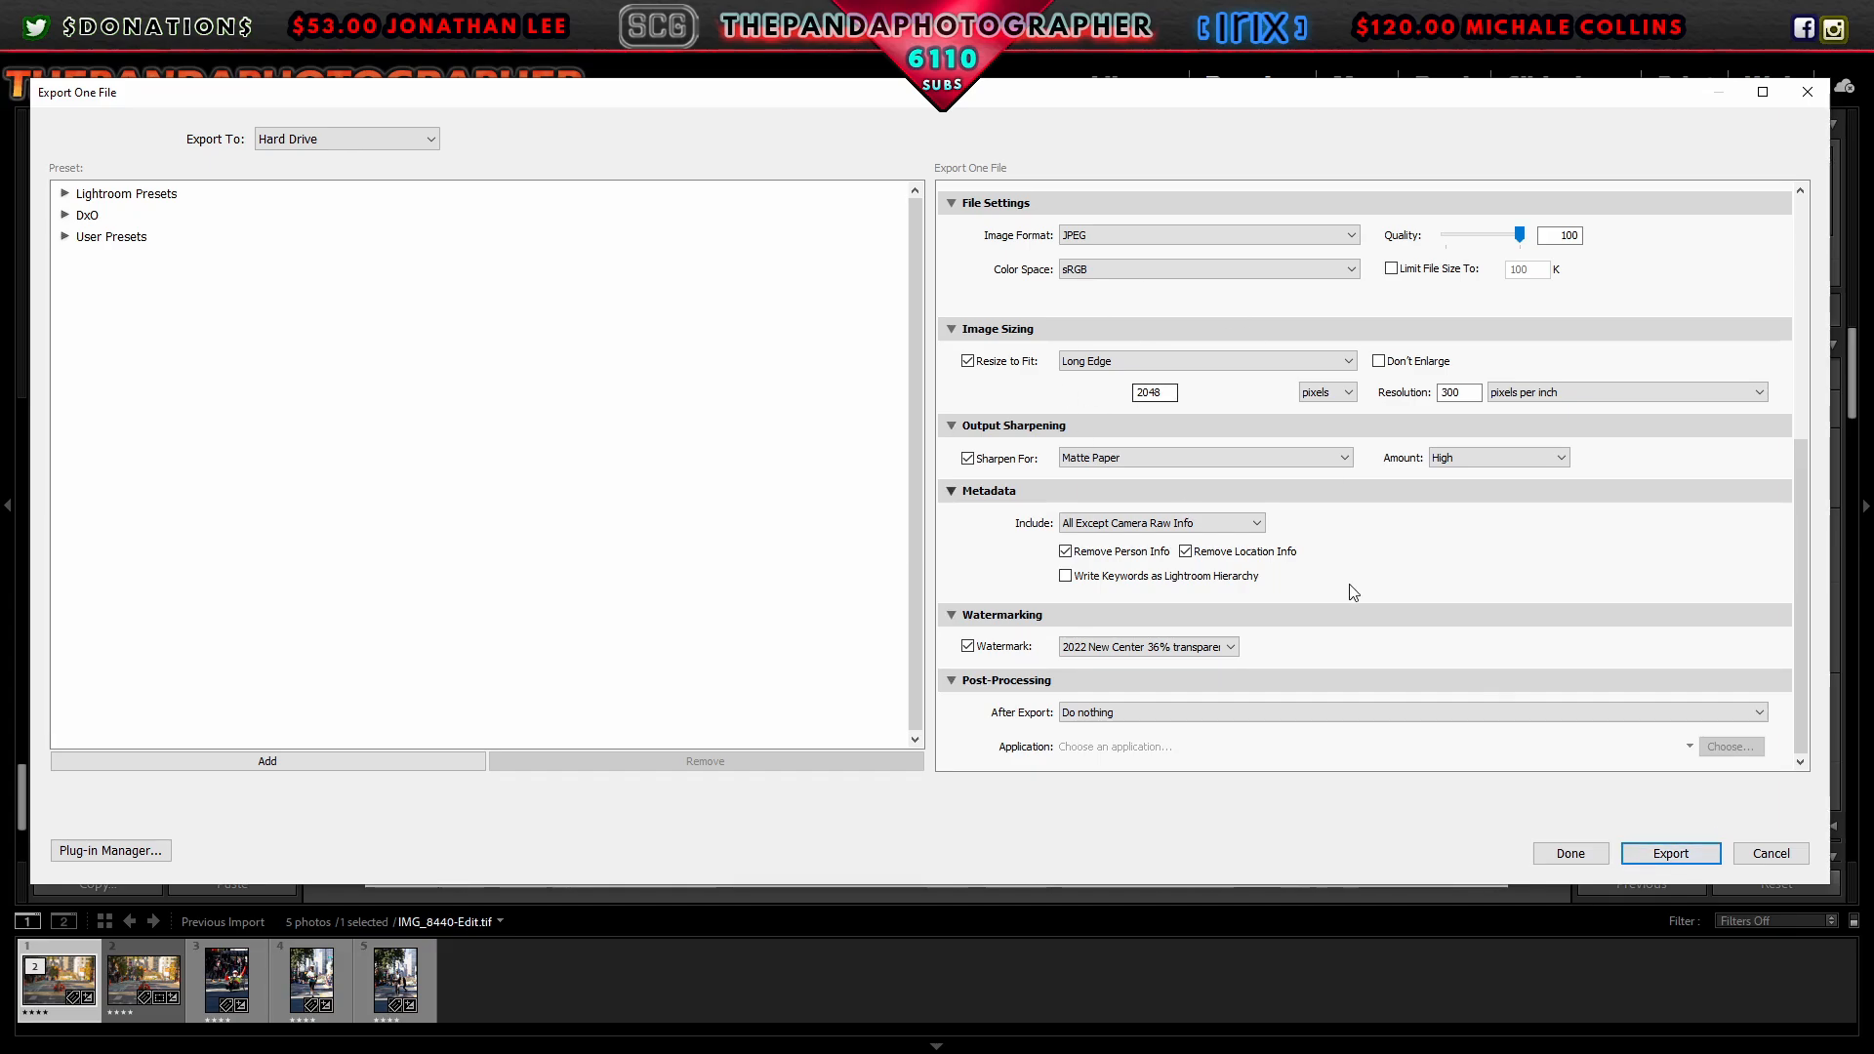
click(1649, 858)
Step: Export the photo at full size, without resizing, to the HIGH folder inside TCS NYC 2024 Marathon
click(22, 31)
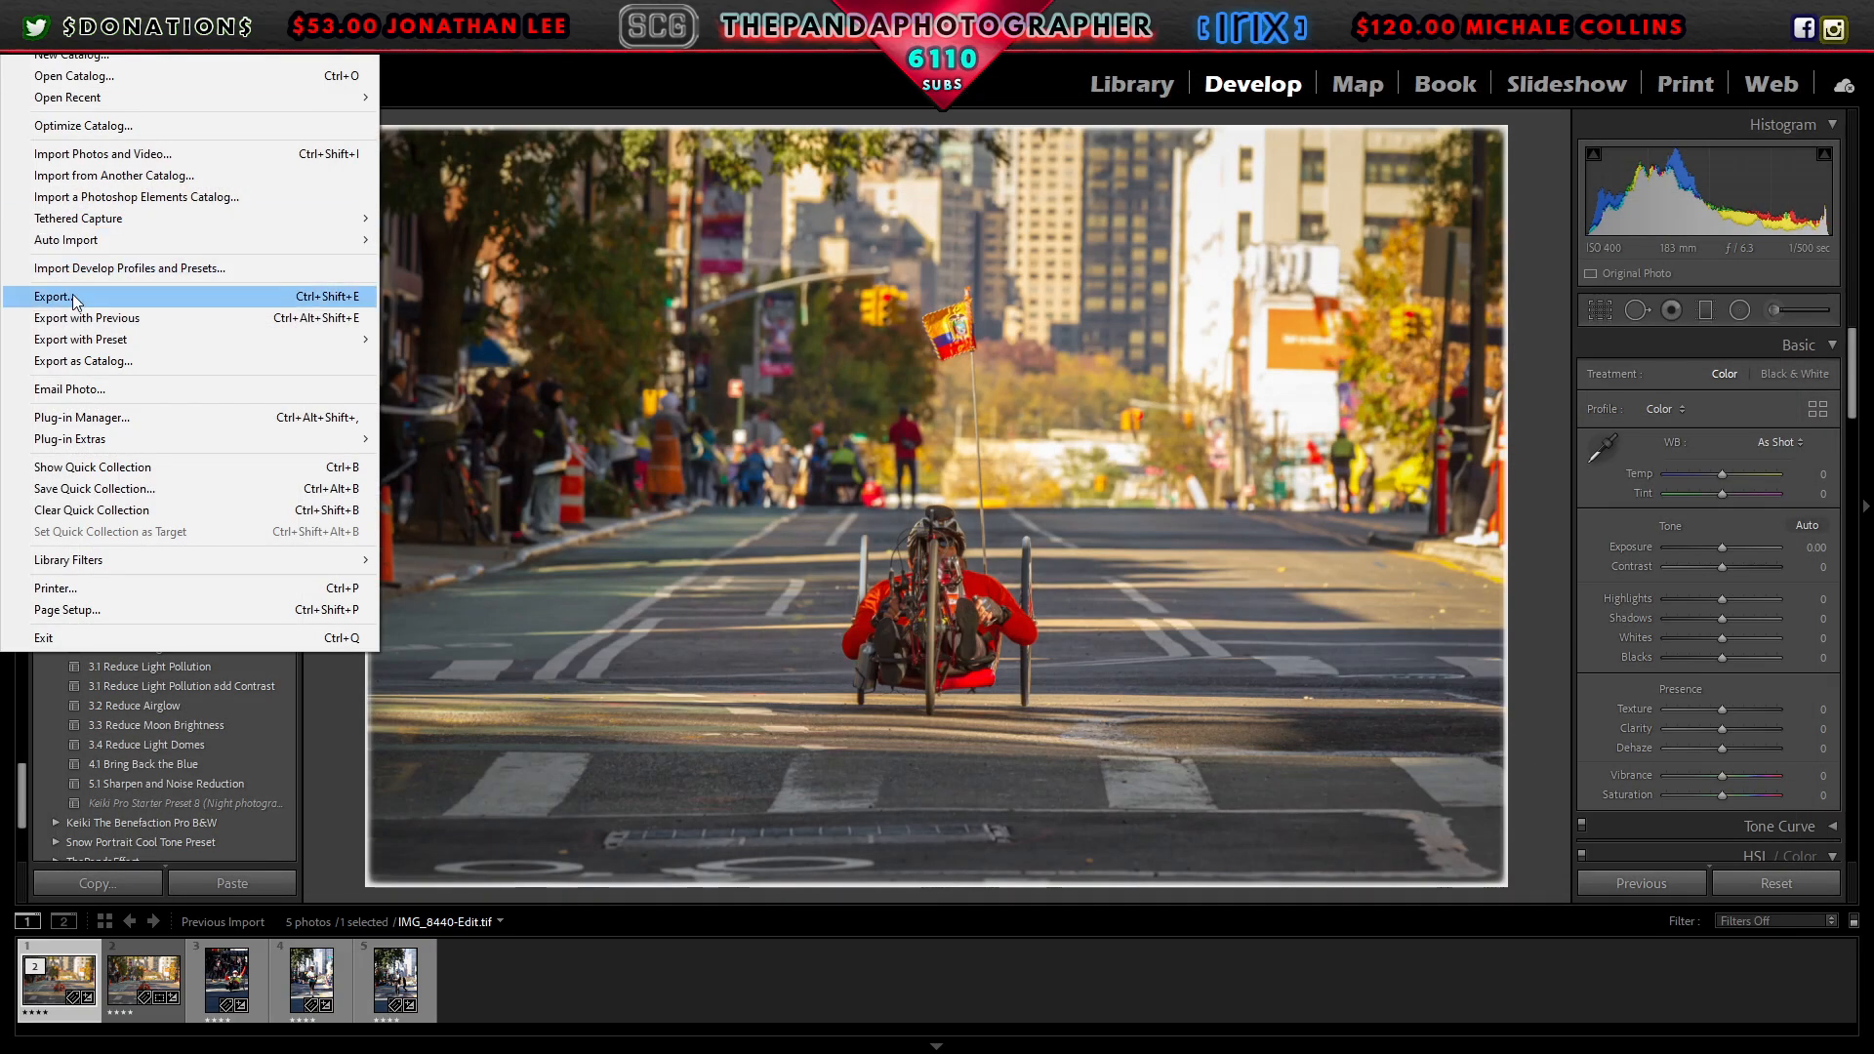
click(74, 296)
click(1730, 256)
click(414, 157)
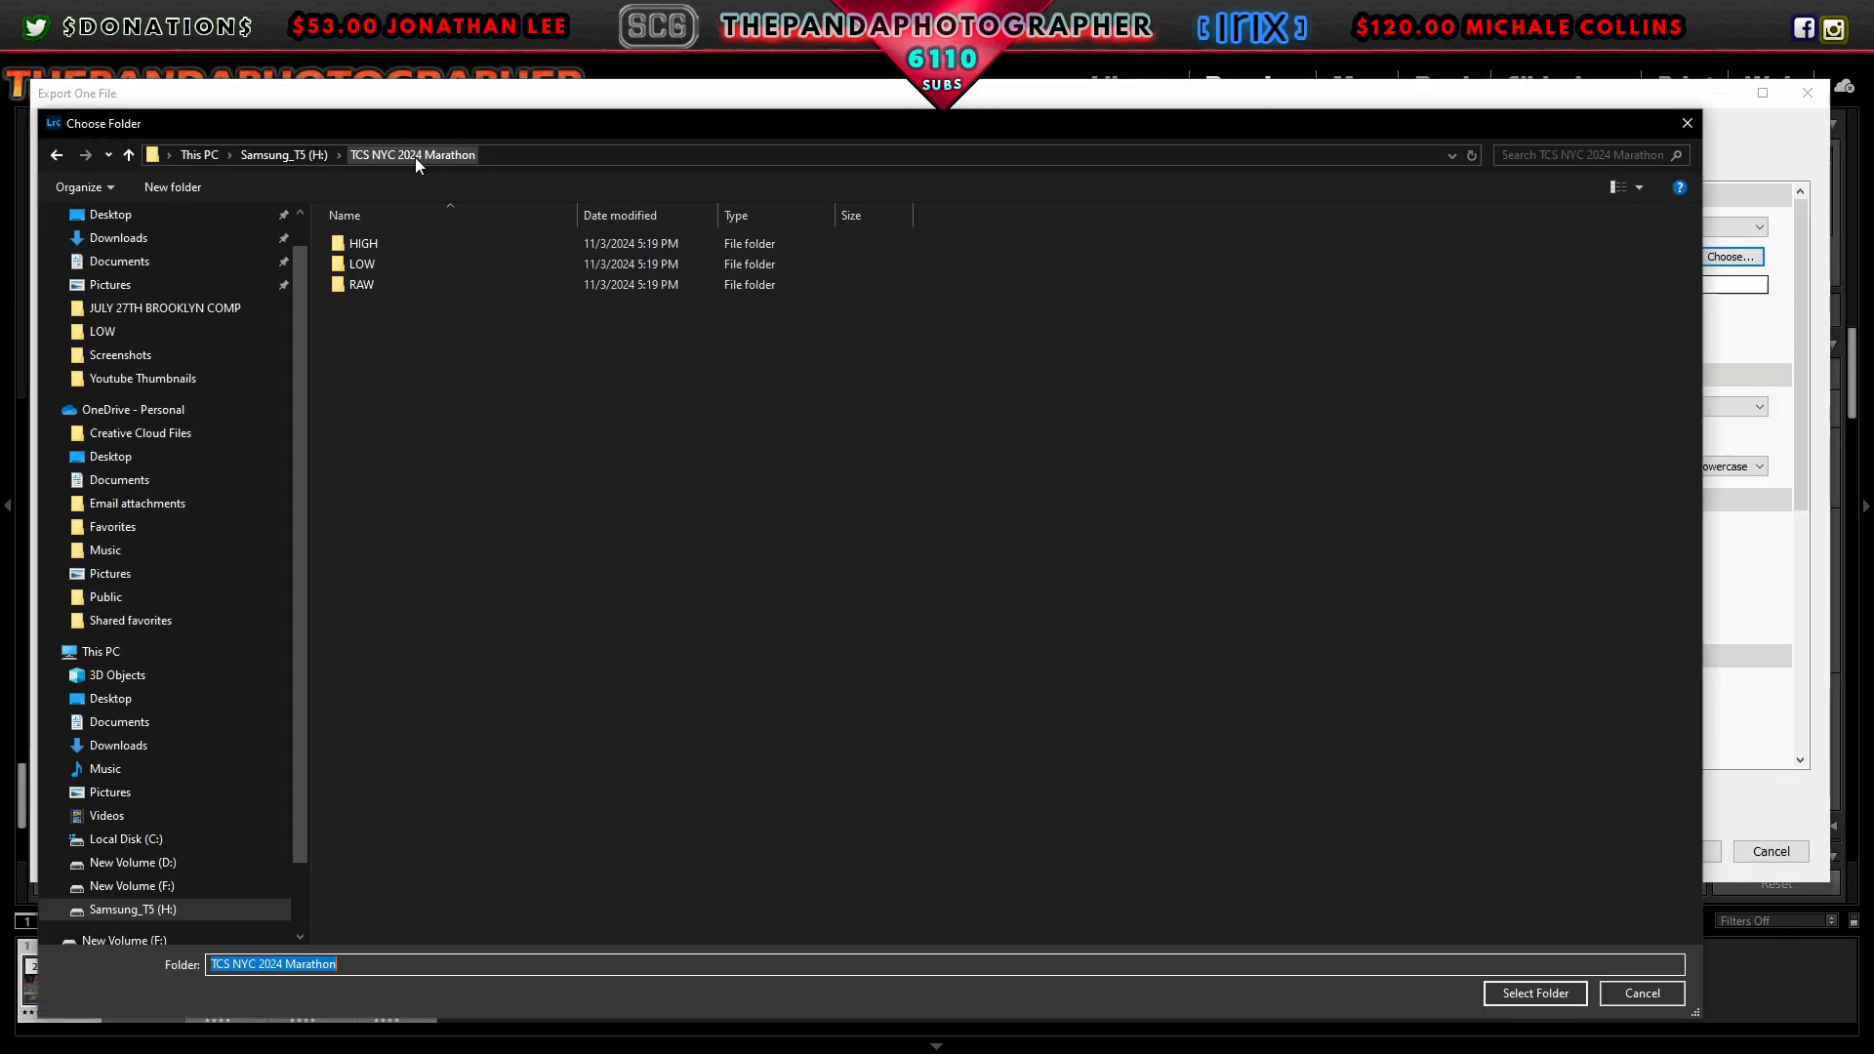
double_click(363, 243)
click(1535, 992)
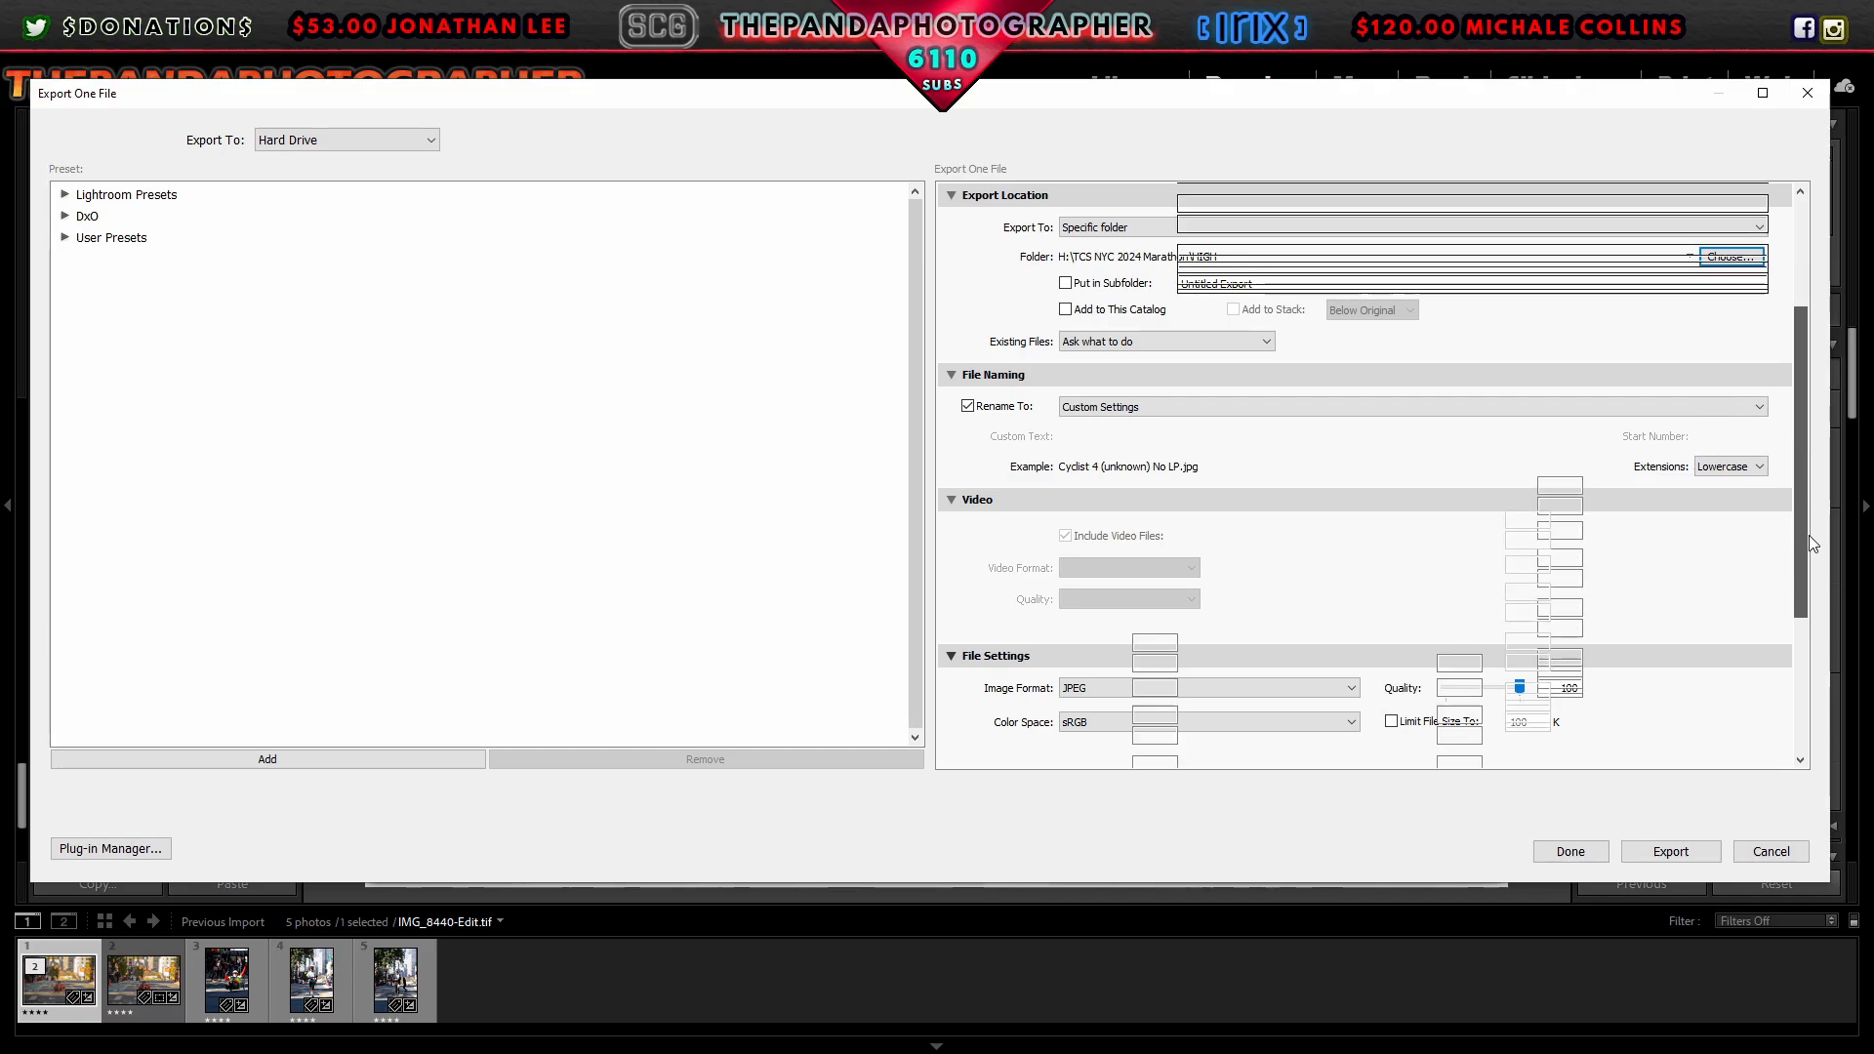
scroll(1807, 535, down, 5)
click(1669, 851)
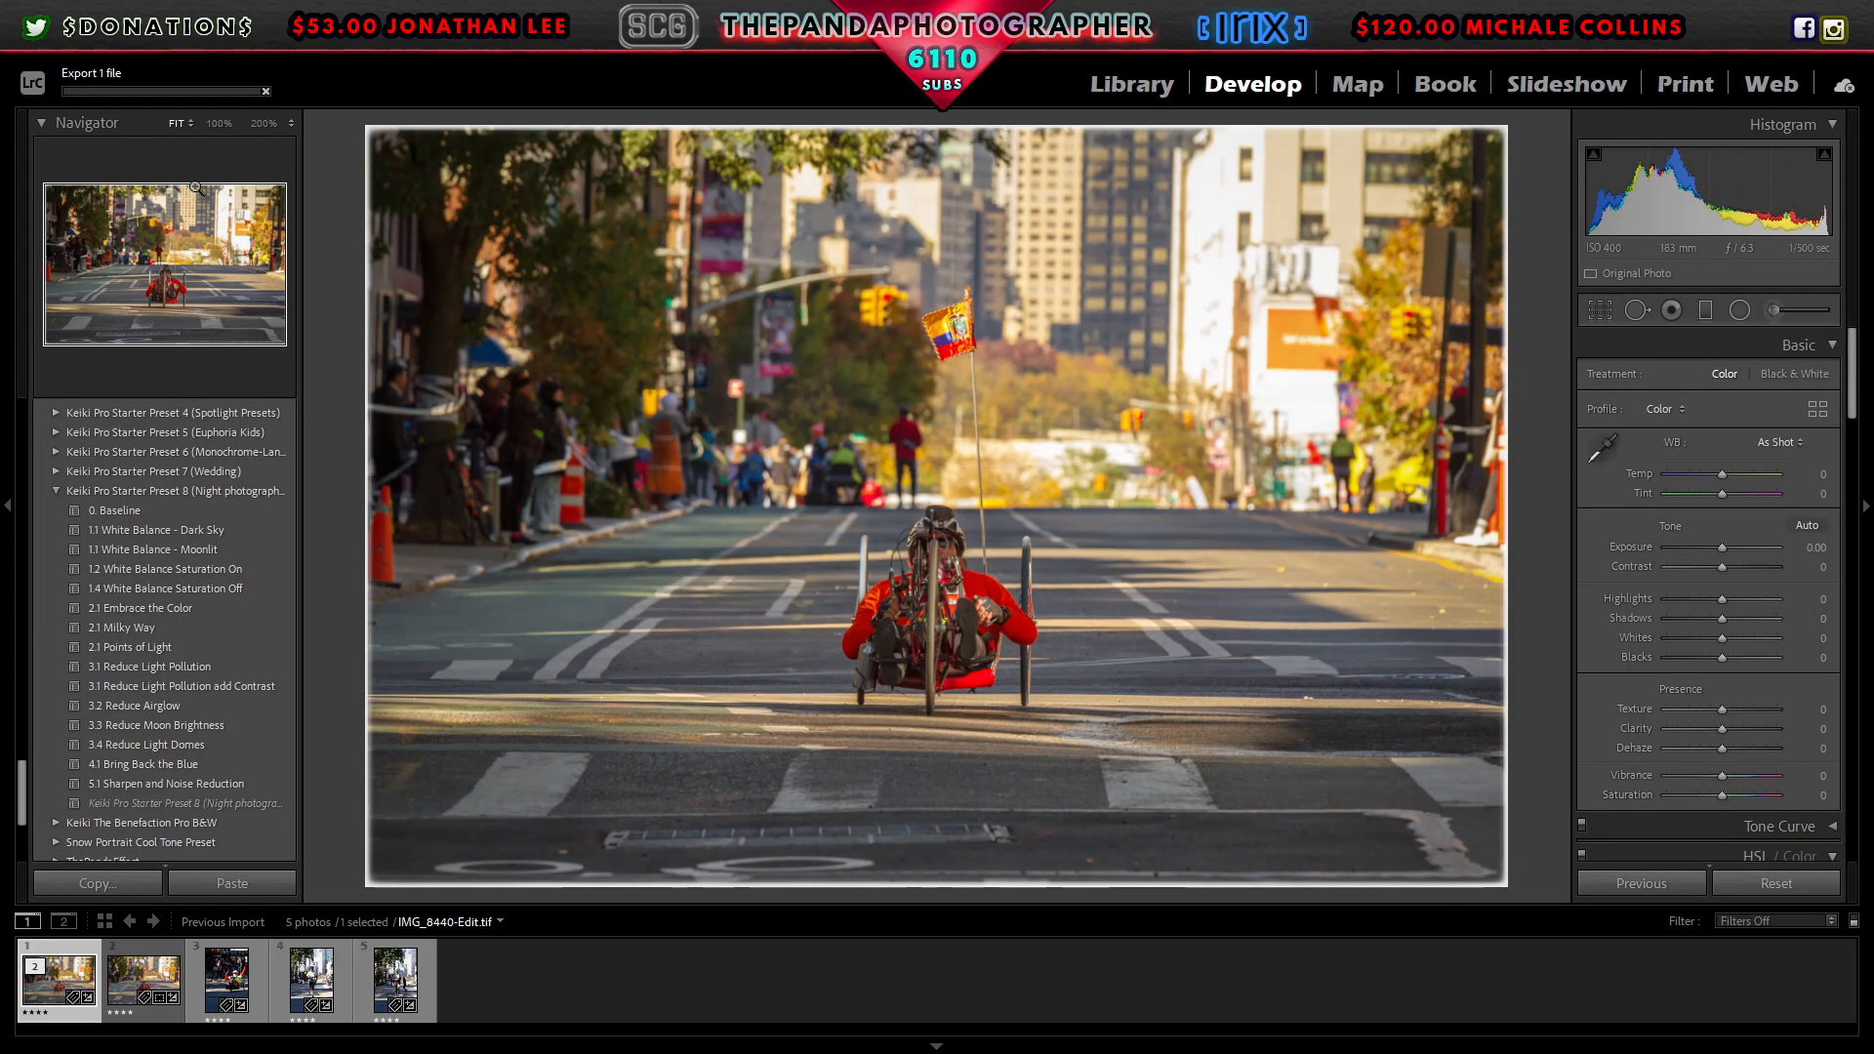
Step: Apply the 3.1 Reduce Light Pollution preset from Keiki Pro Starter Preset 8 and check the cyclist up close
click(180, 667)
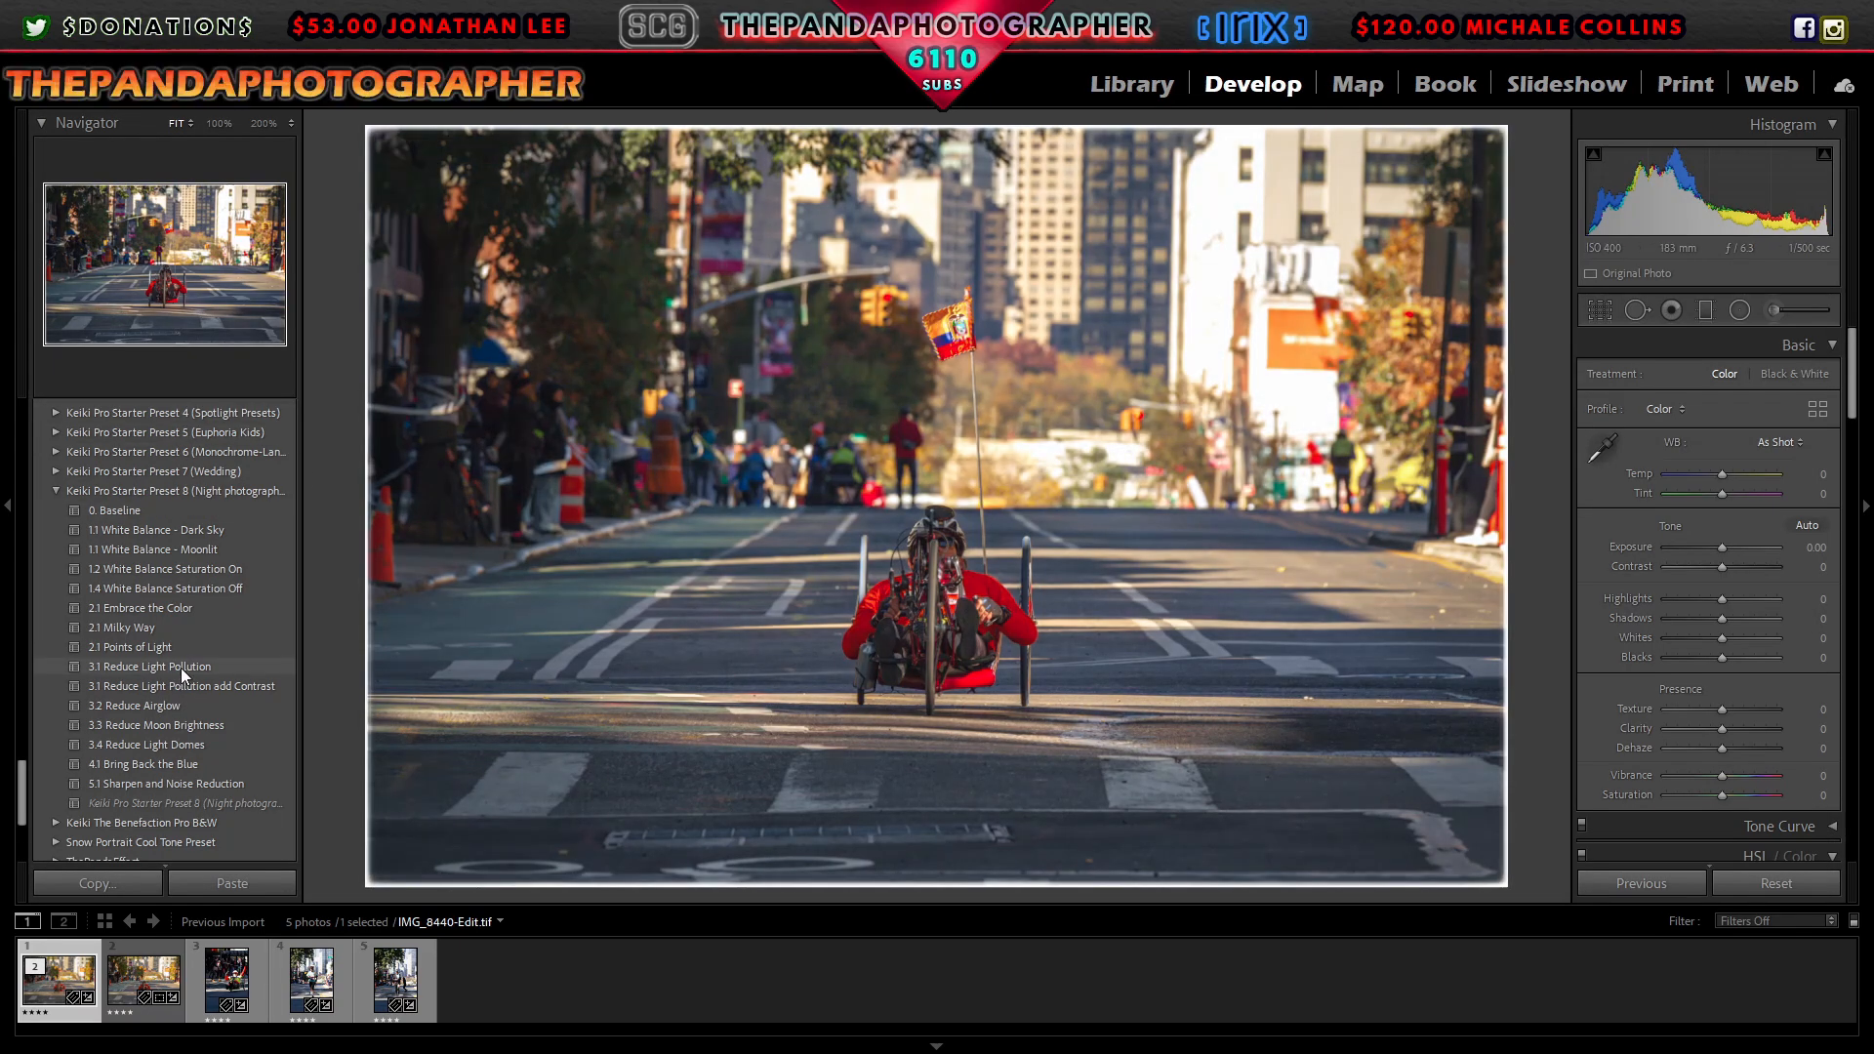
click(863, 593)
click(863, 593)
click(959, 528)
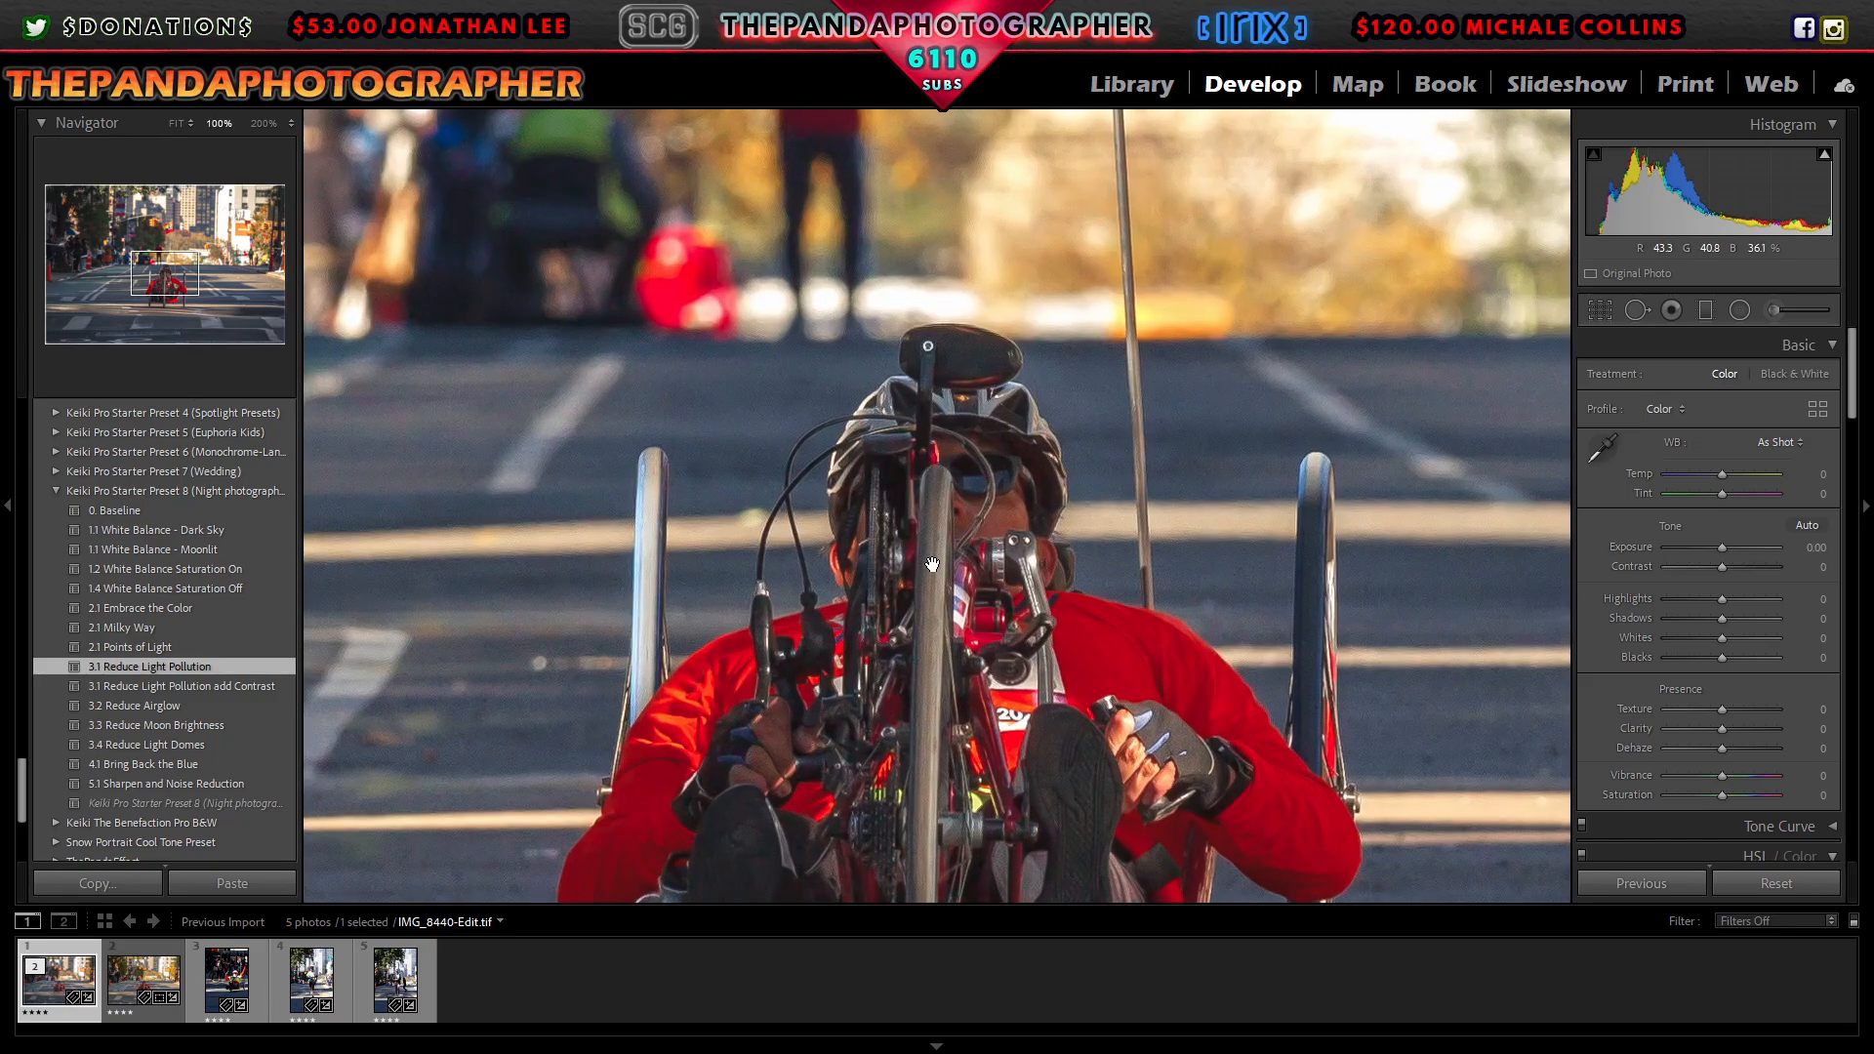
click(933, 573)
Step: Change the filename template to "Cyclist 4 (unknown) with LP" and export the photo unresized to the HIGH folder
click(20, 41)
click(78, 294)
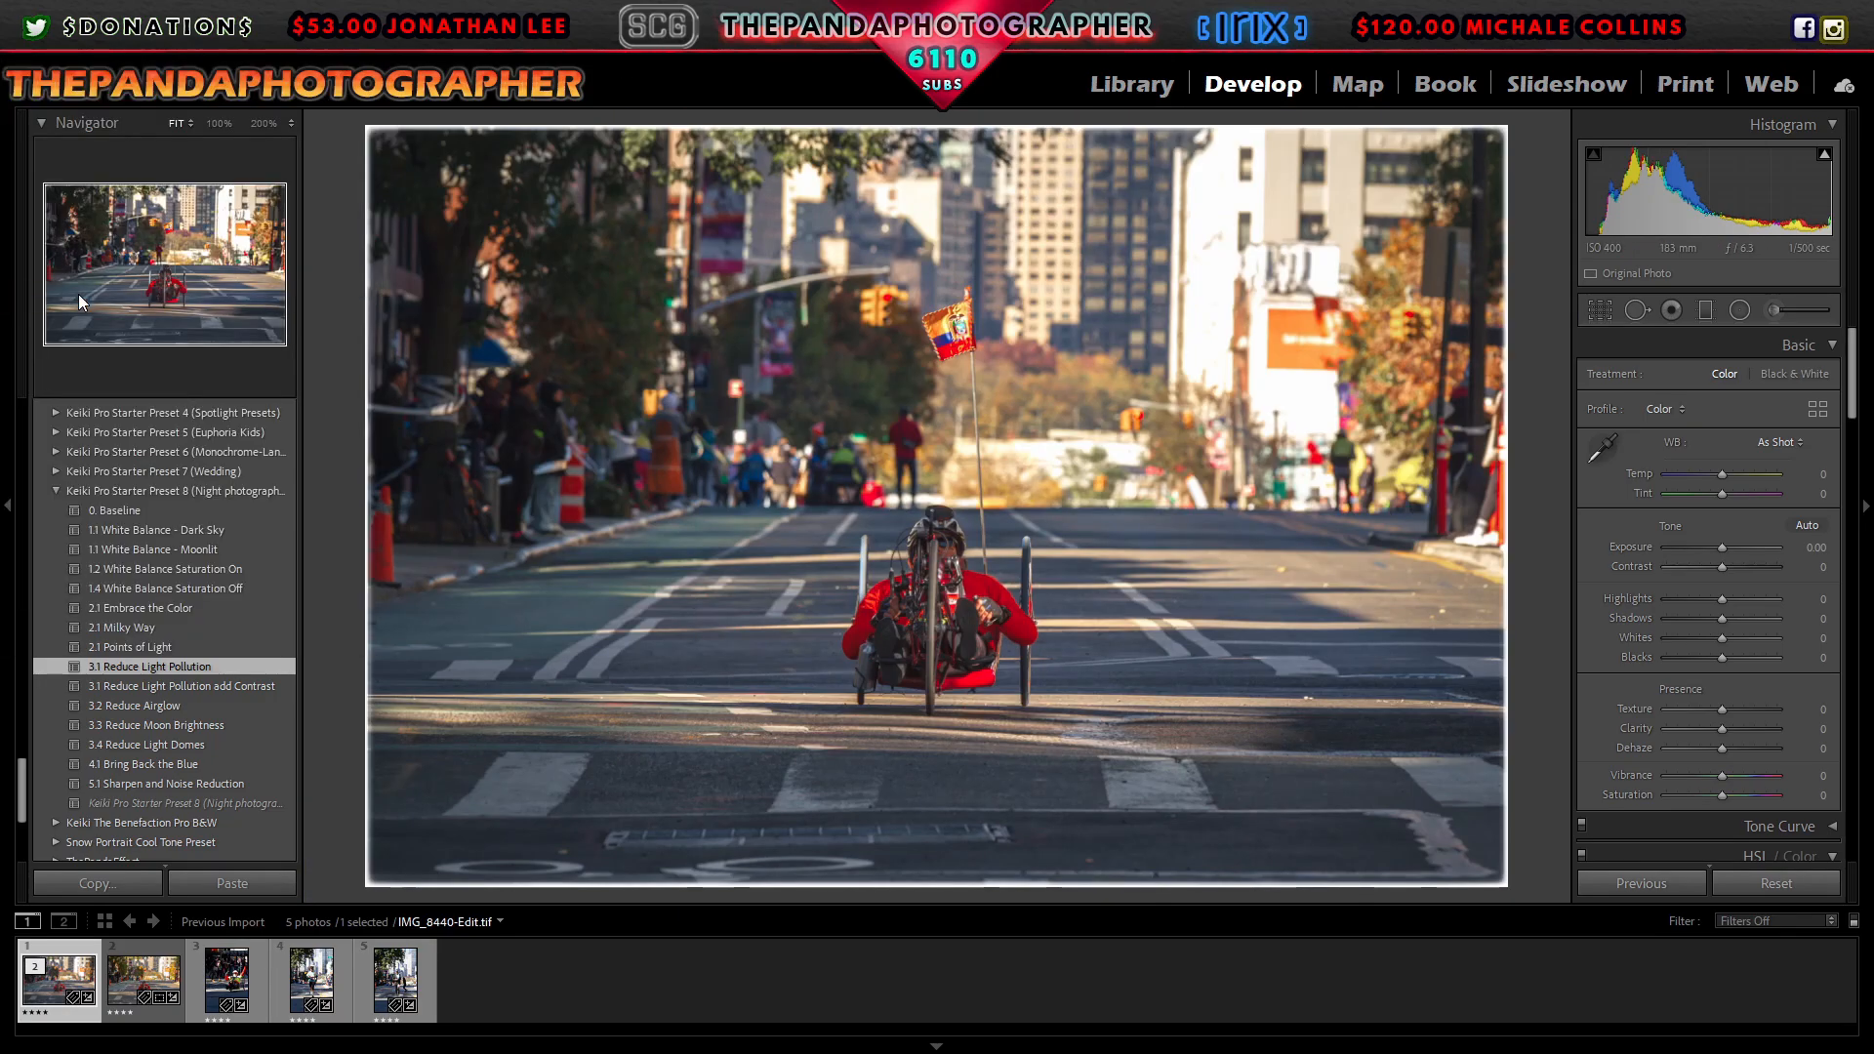
click(1257, 407)
click(1191, 765)
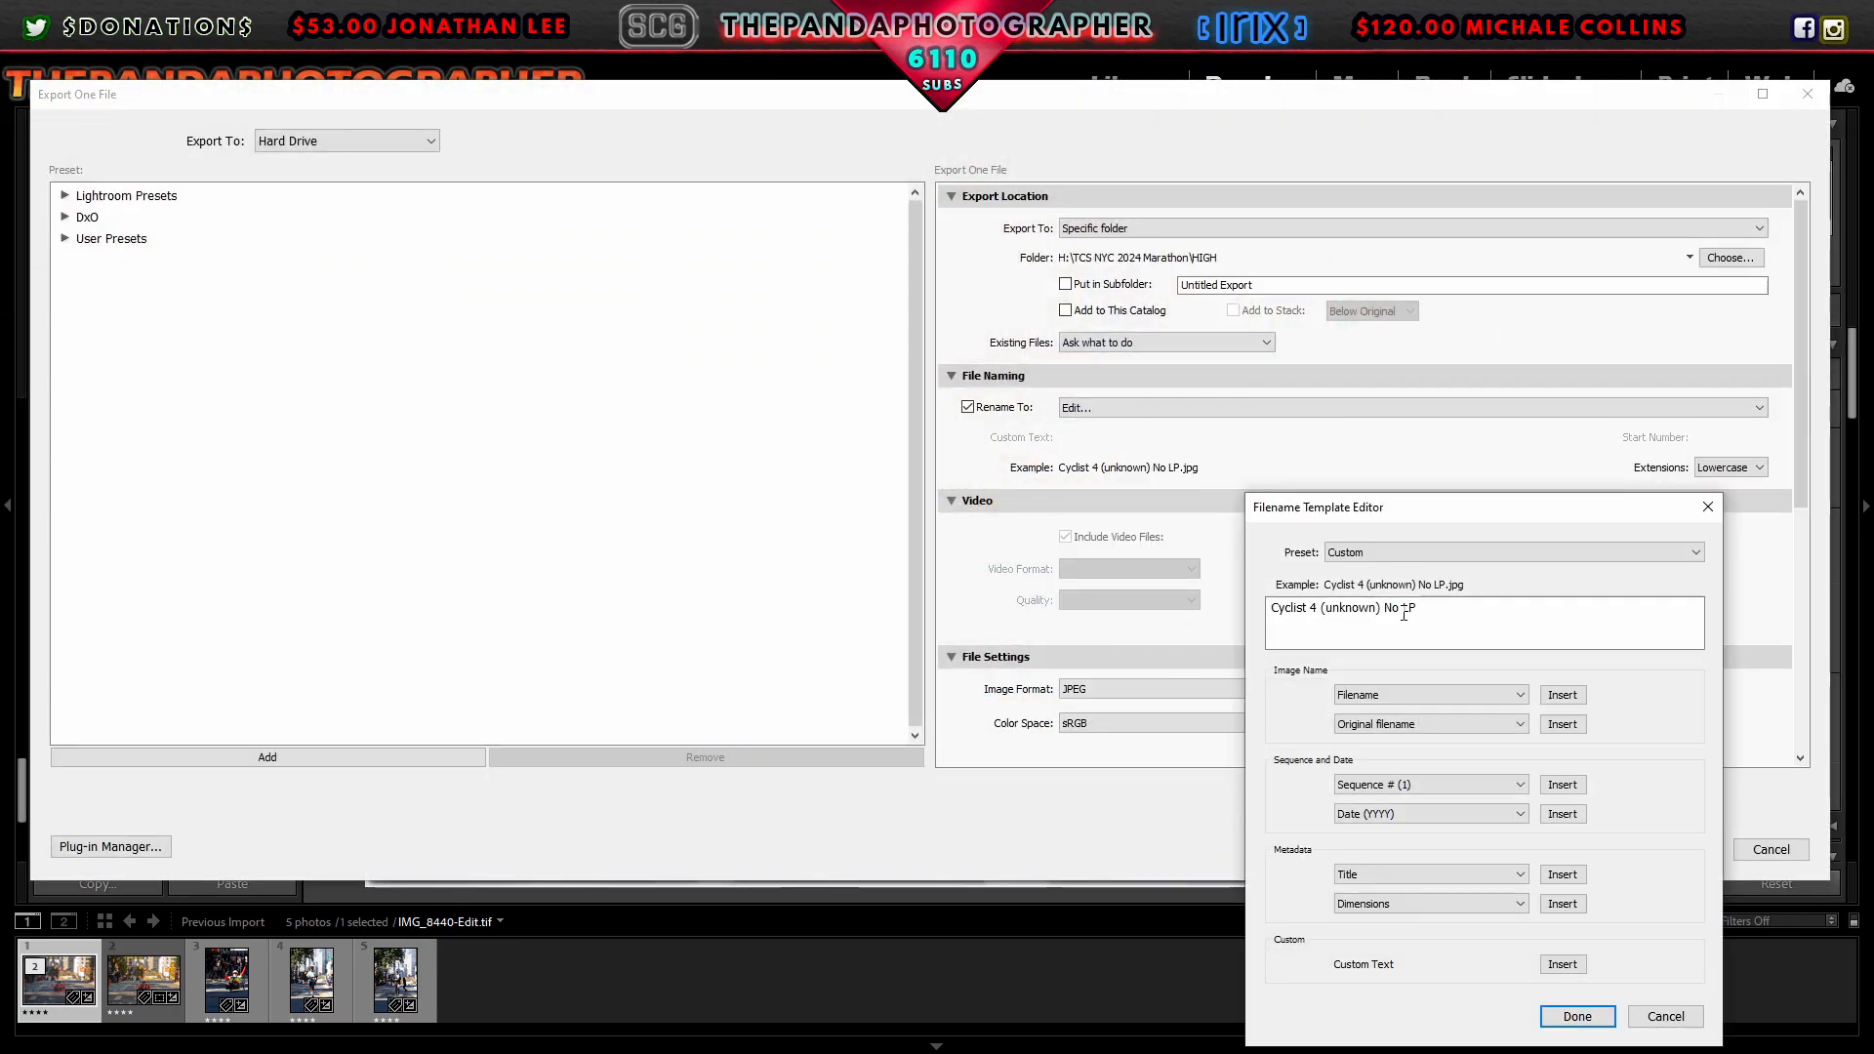
click(1404, 609)
text(h)
click(1577, 1016)
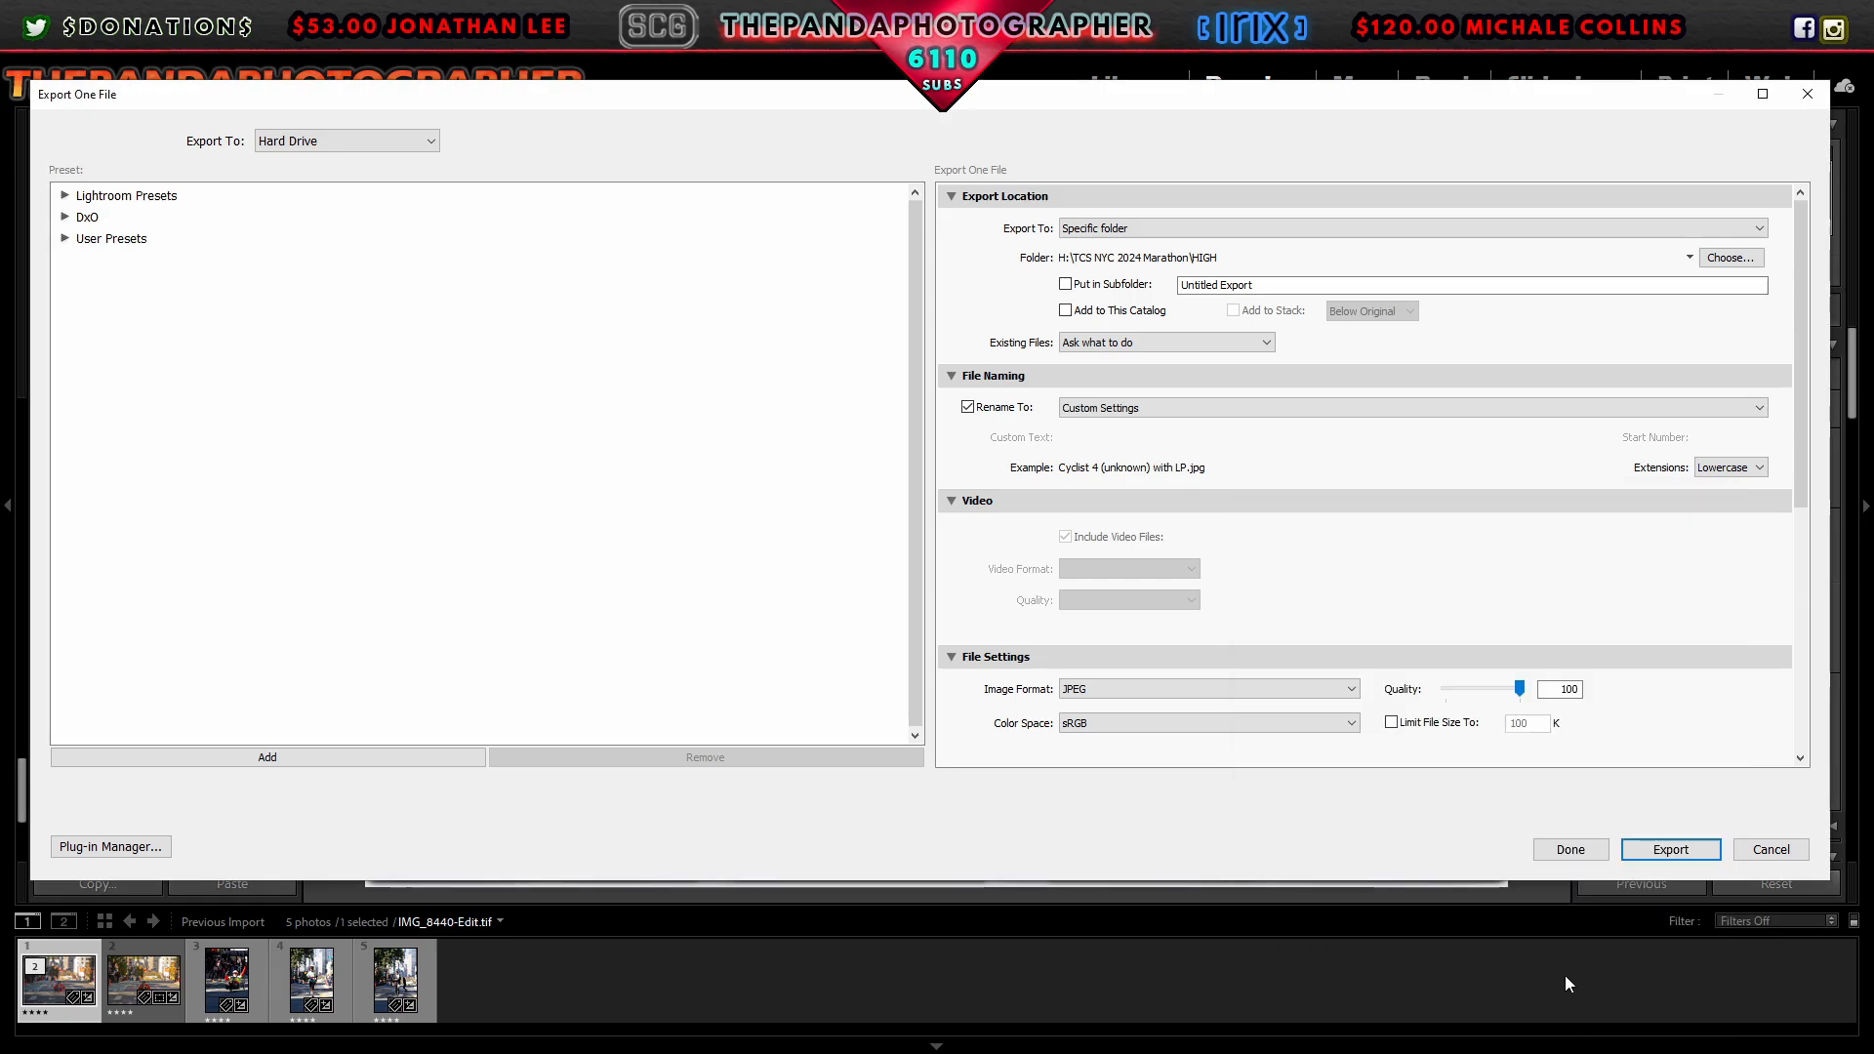
scroll(1812, 457, down, 2)
drag(1812, 456, 1833, 663)
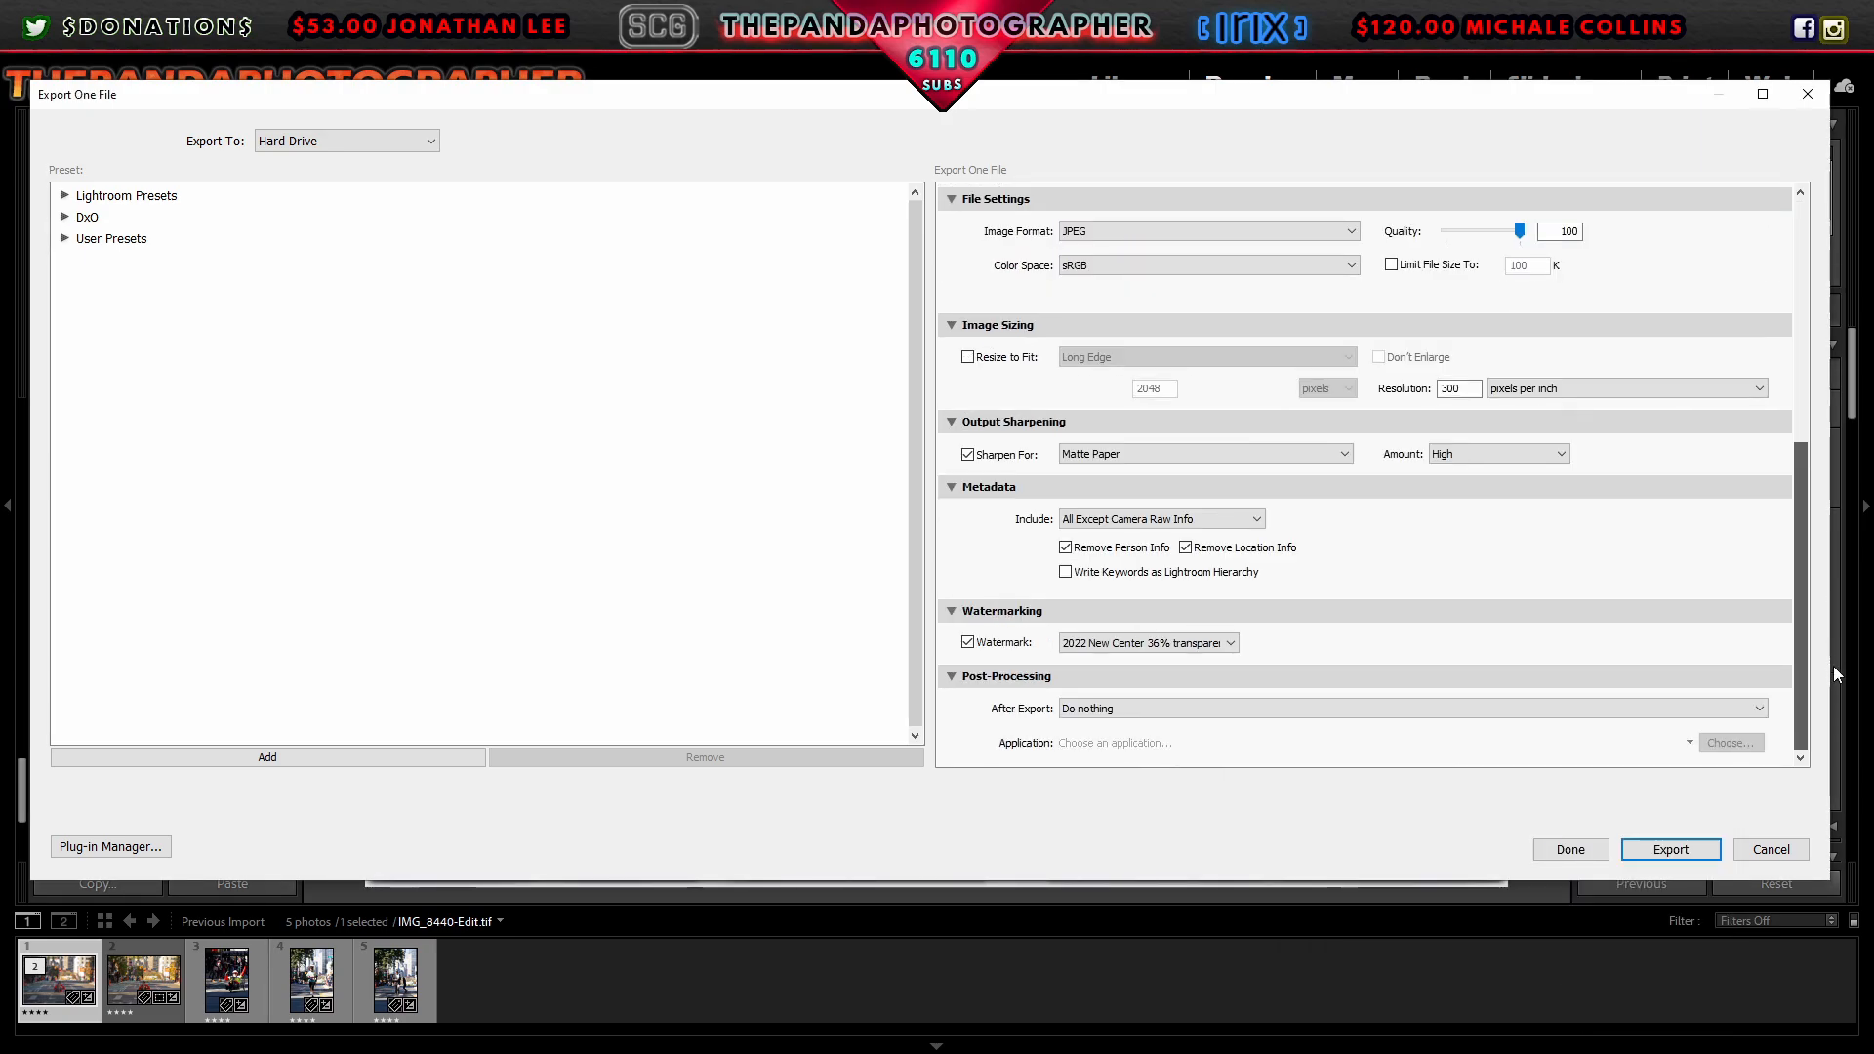
click(1671, 849)
Step: Export the photo to the LOW folder inside TCS NYC 2024 Marathon, resized to 2048 pixels on the long edge
click(17, 41)
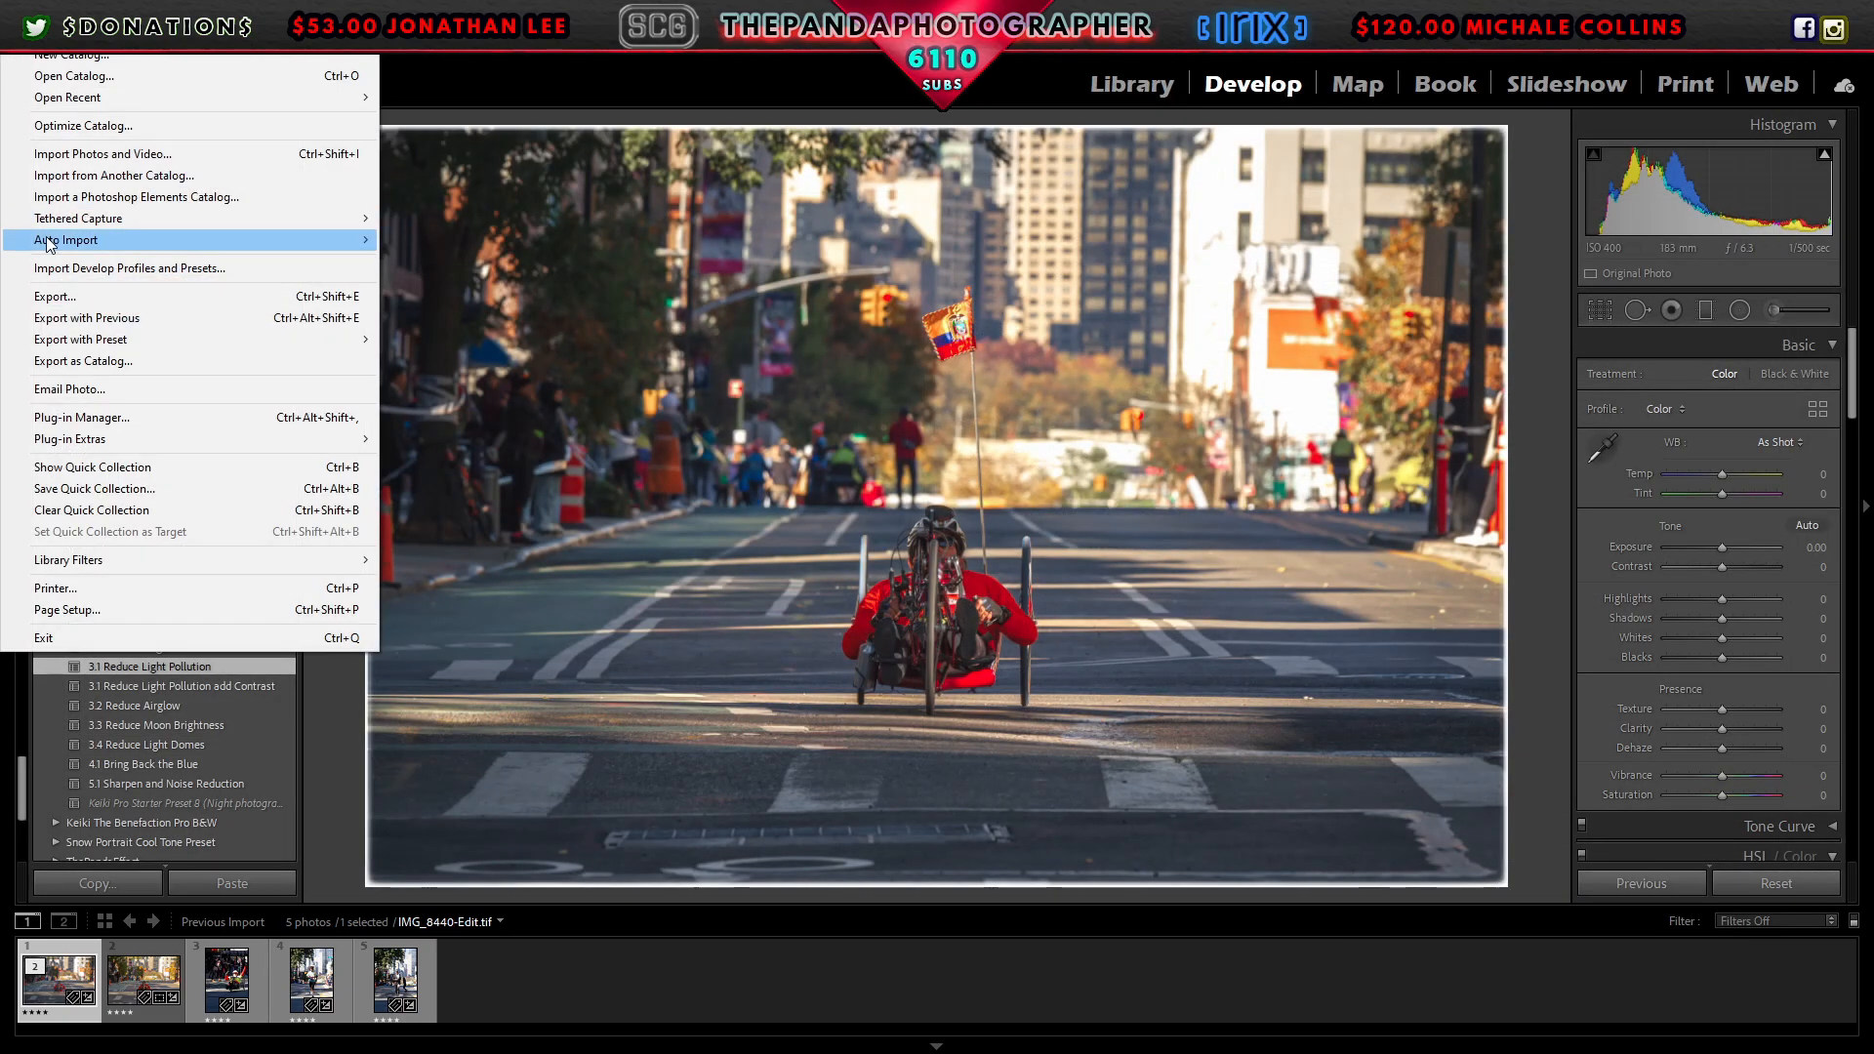
click(117, 295)
click(1724, 260)
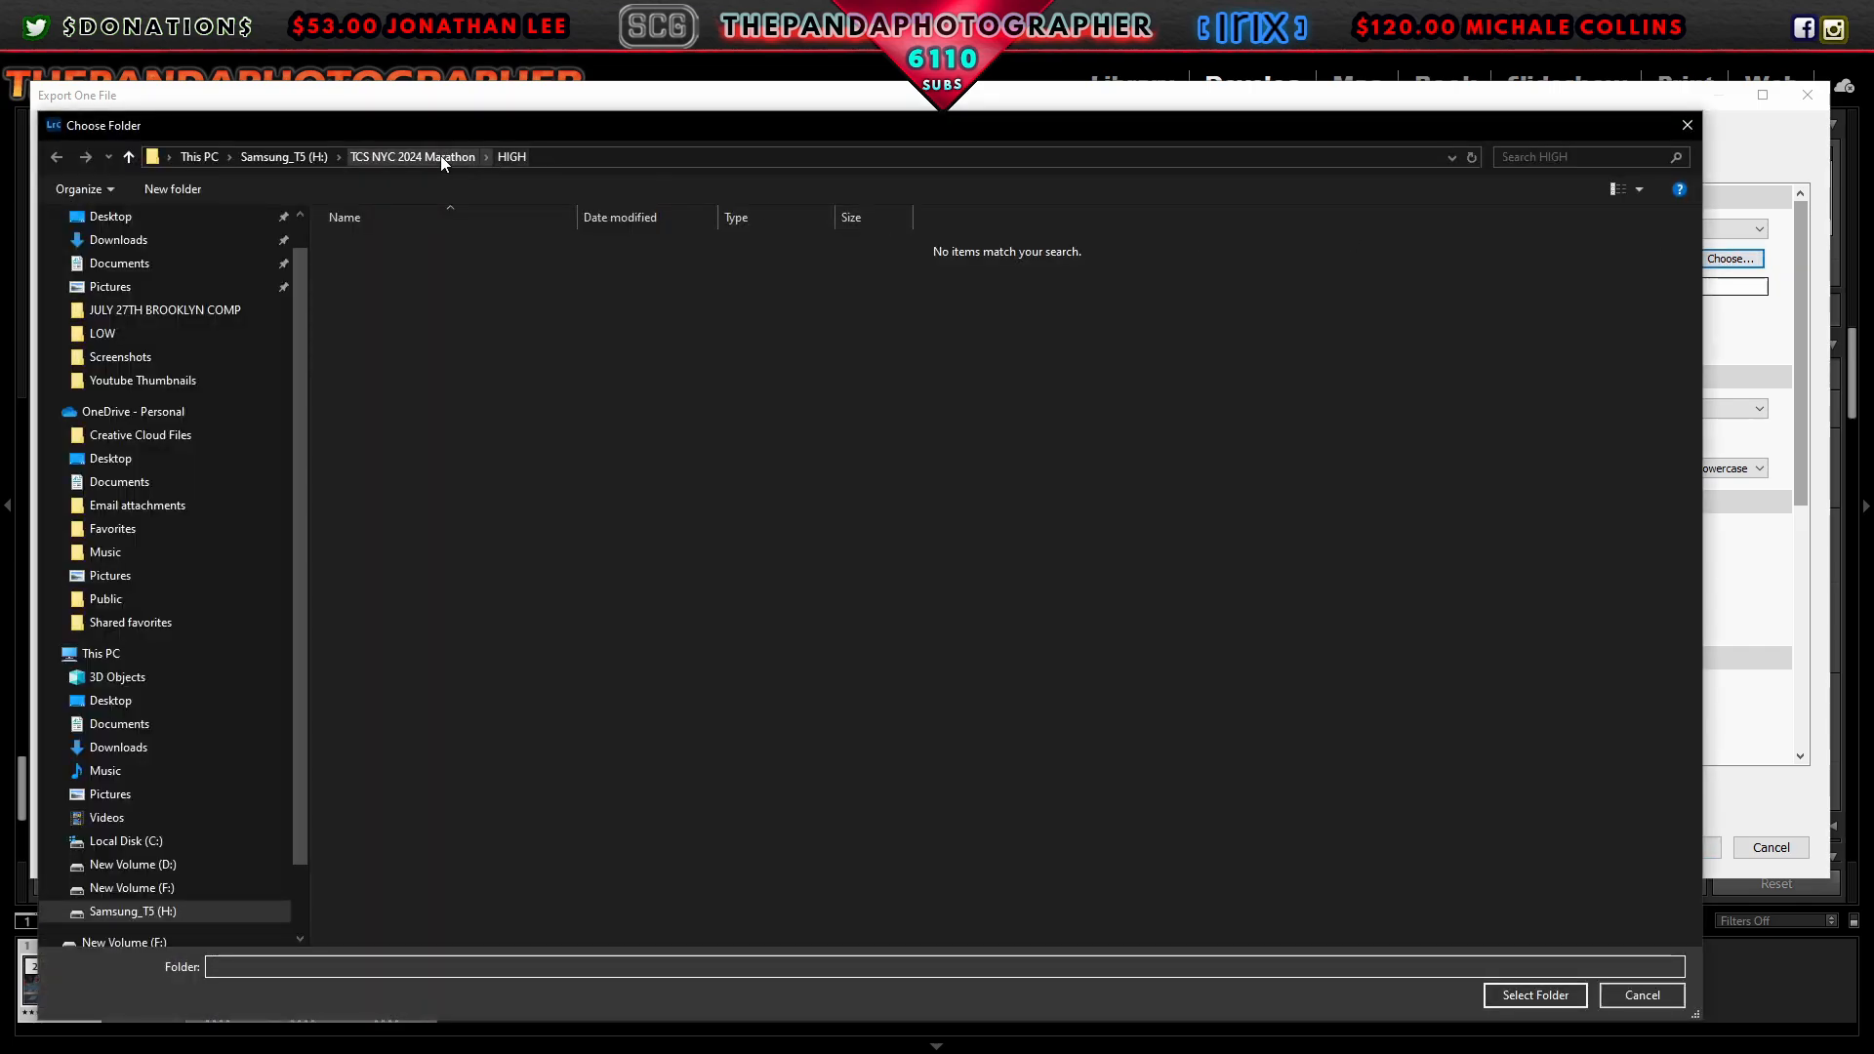
click(439, 156)
double_click(397, 263)
click(1528, 992)
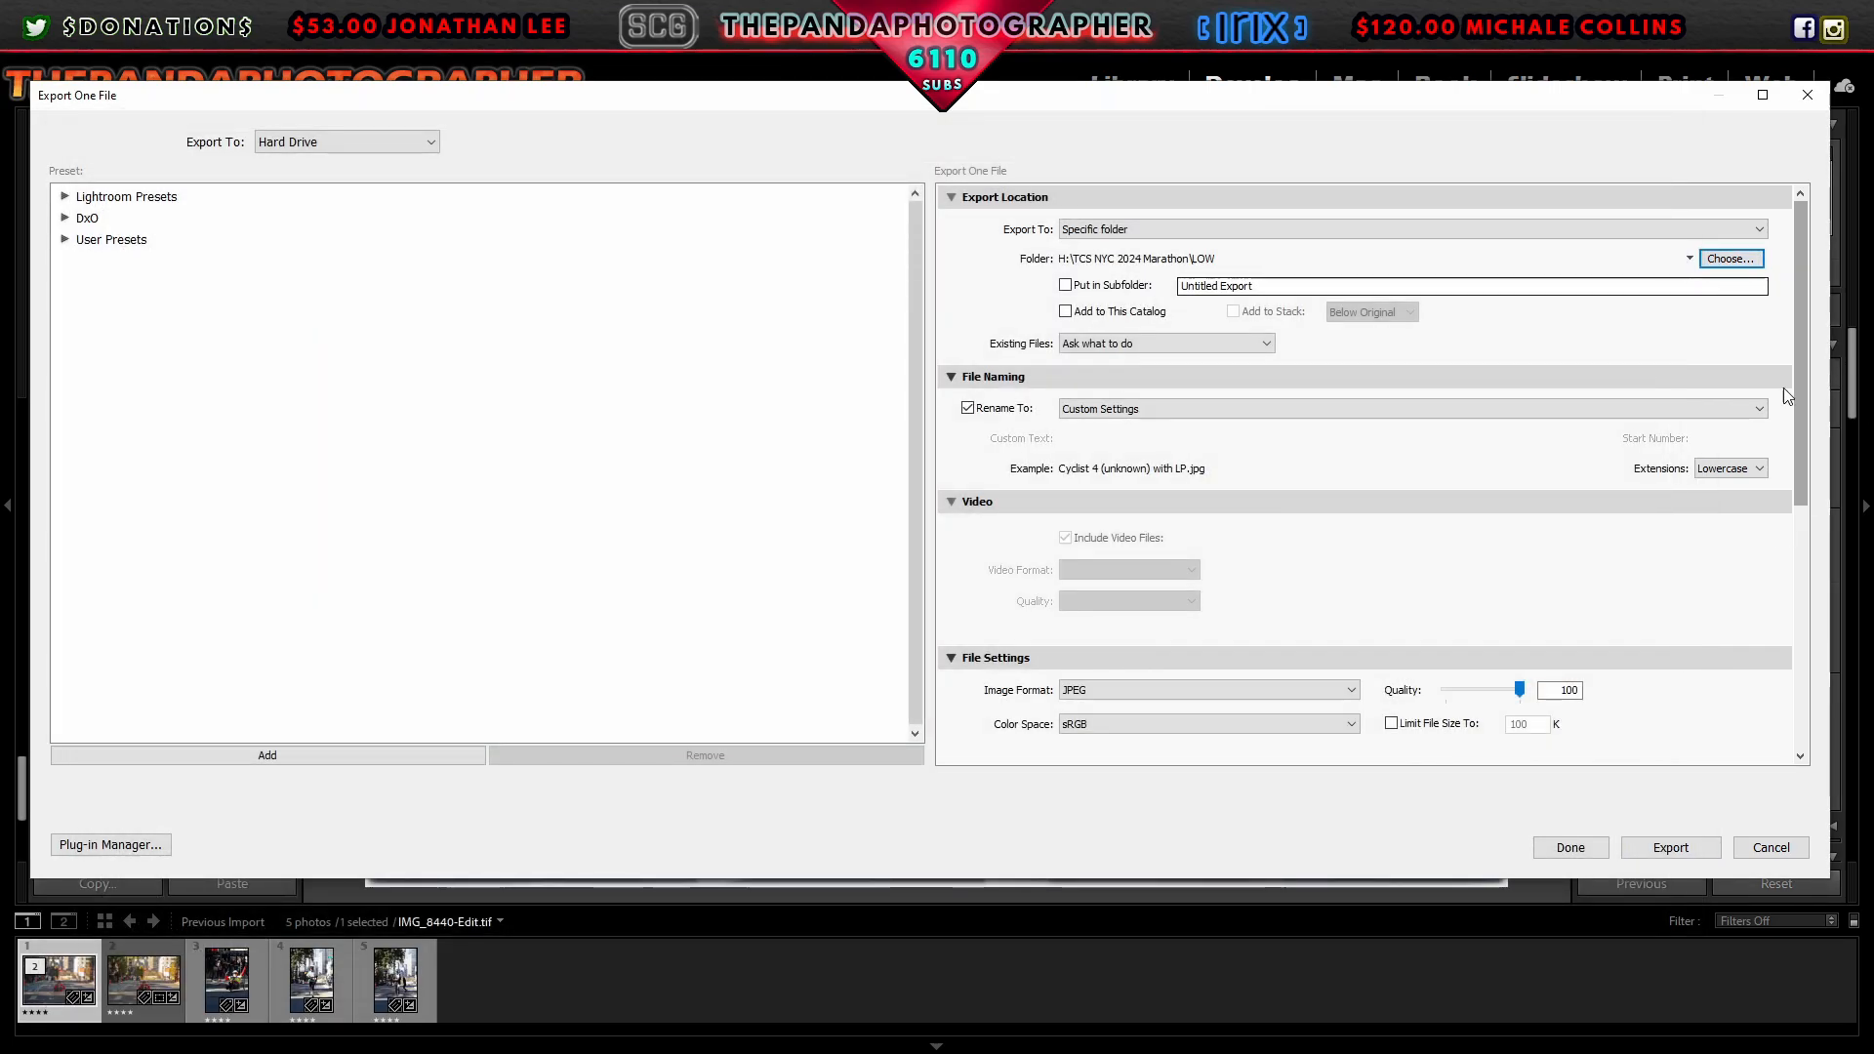
click(1802, 593)
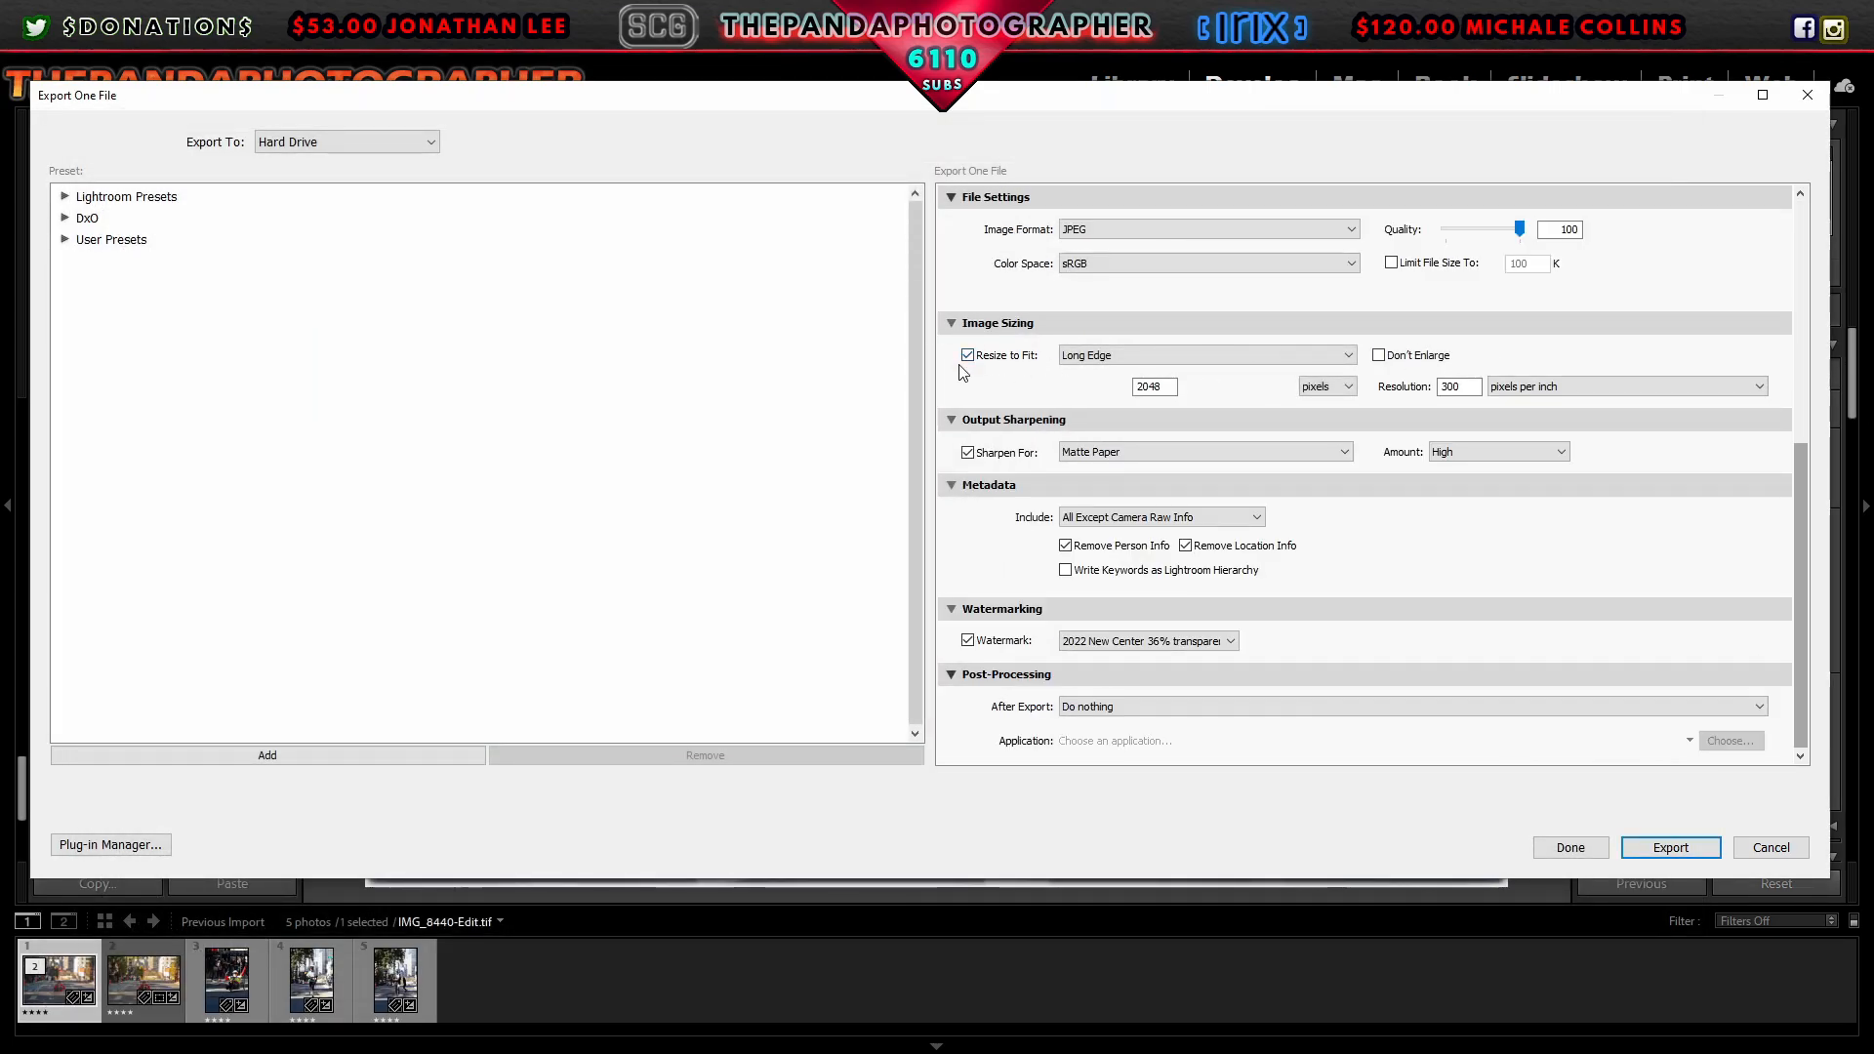
click(1671, 847)
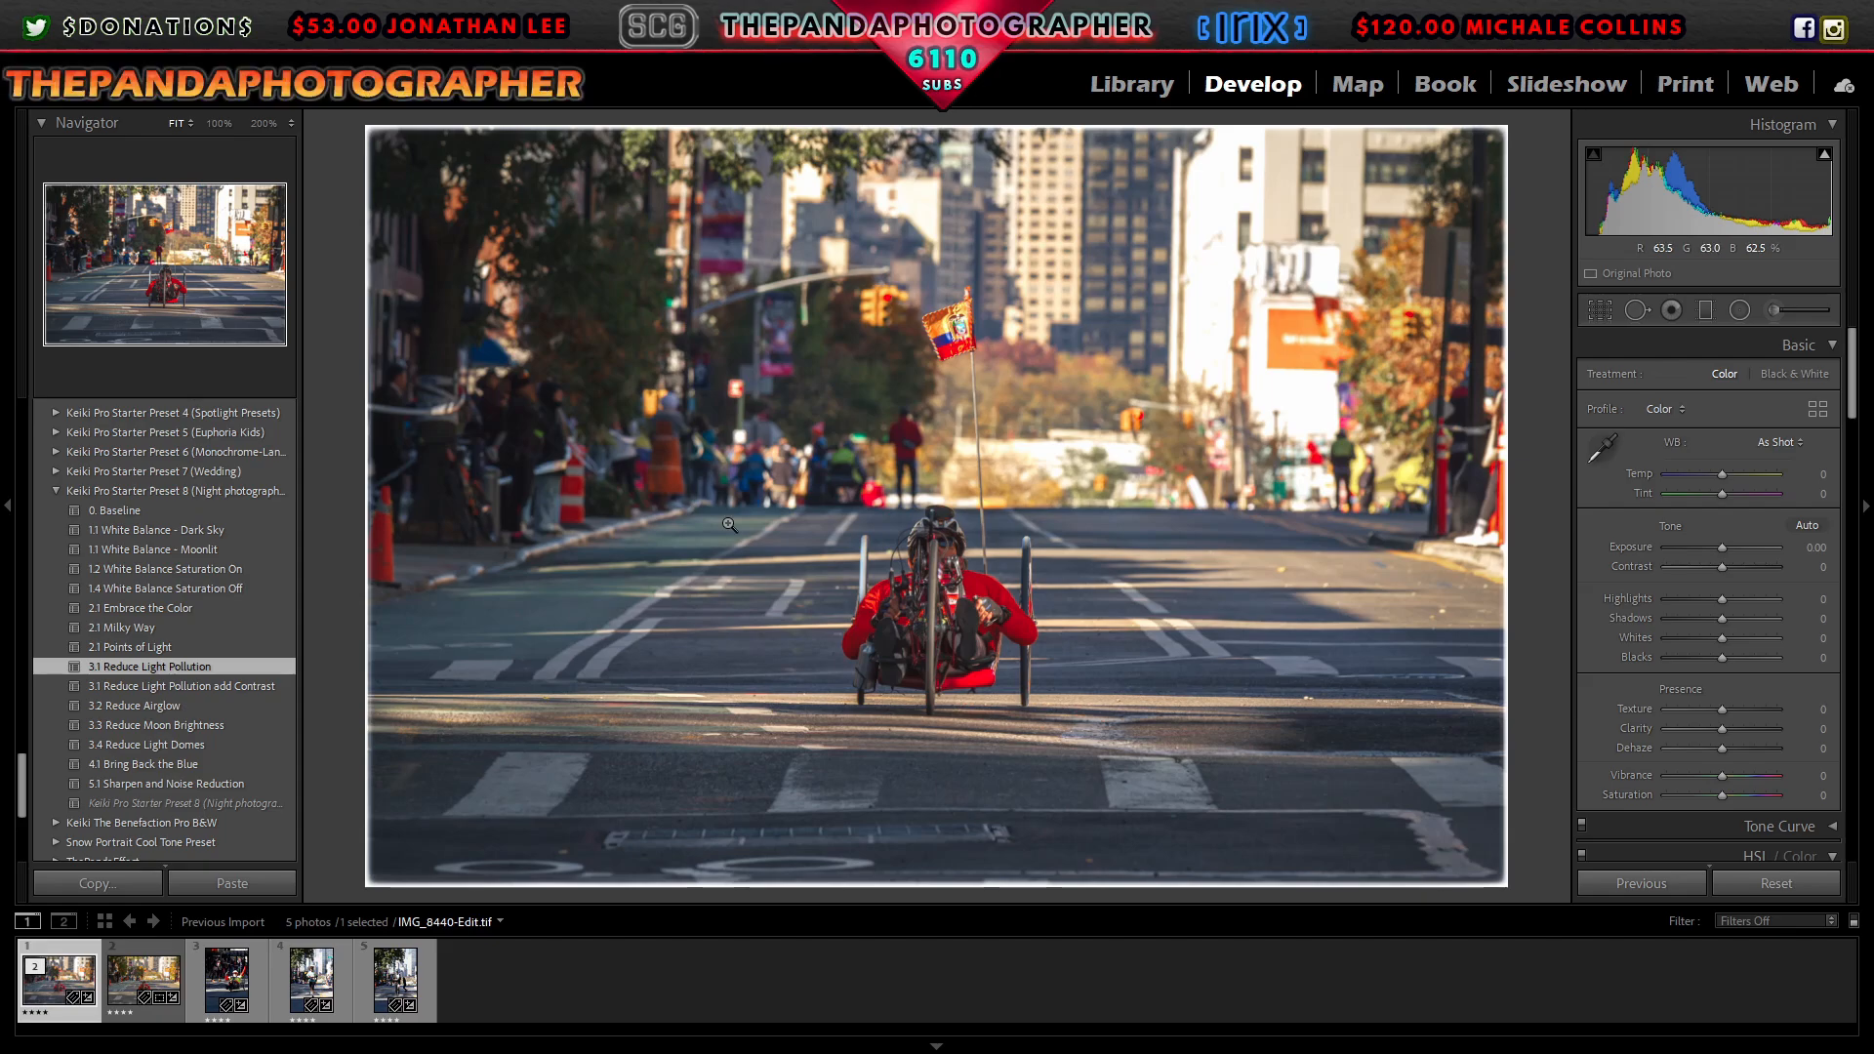
Step: Open the waving hand-cyclist photo IMG_8449.CR2 and straighten it with a slight rotation of the crop
click(231, 981)
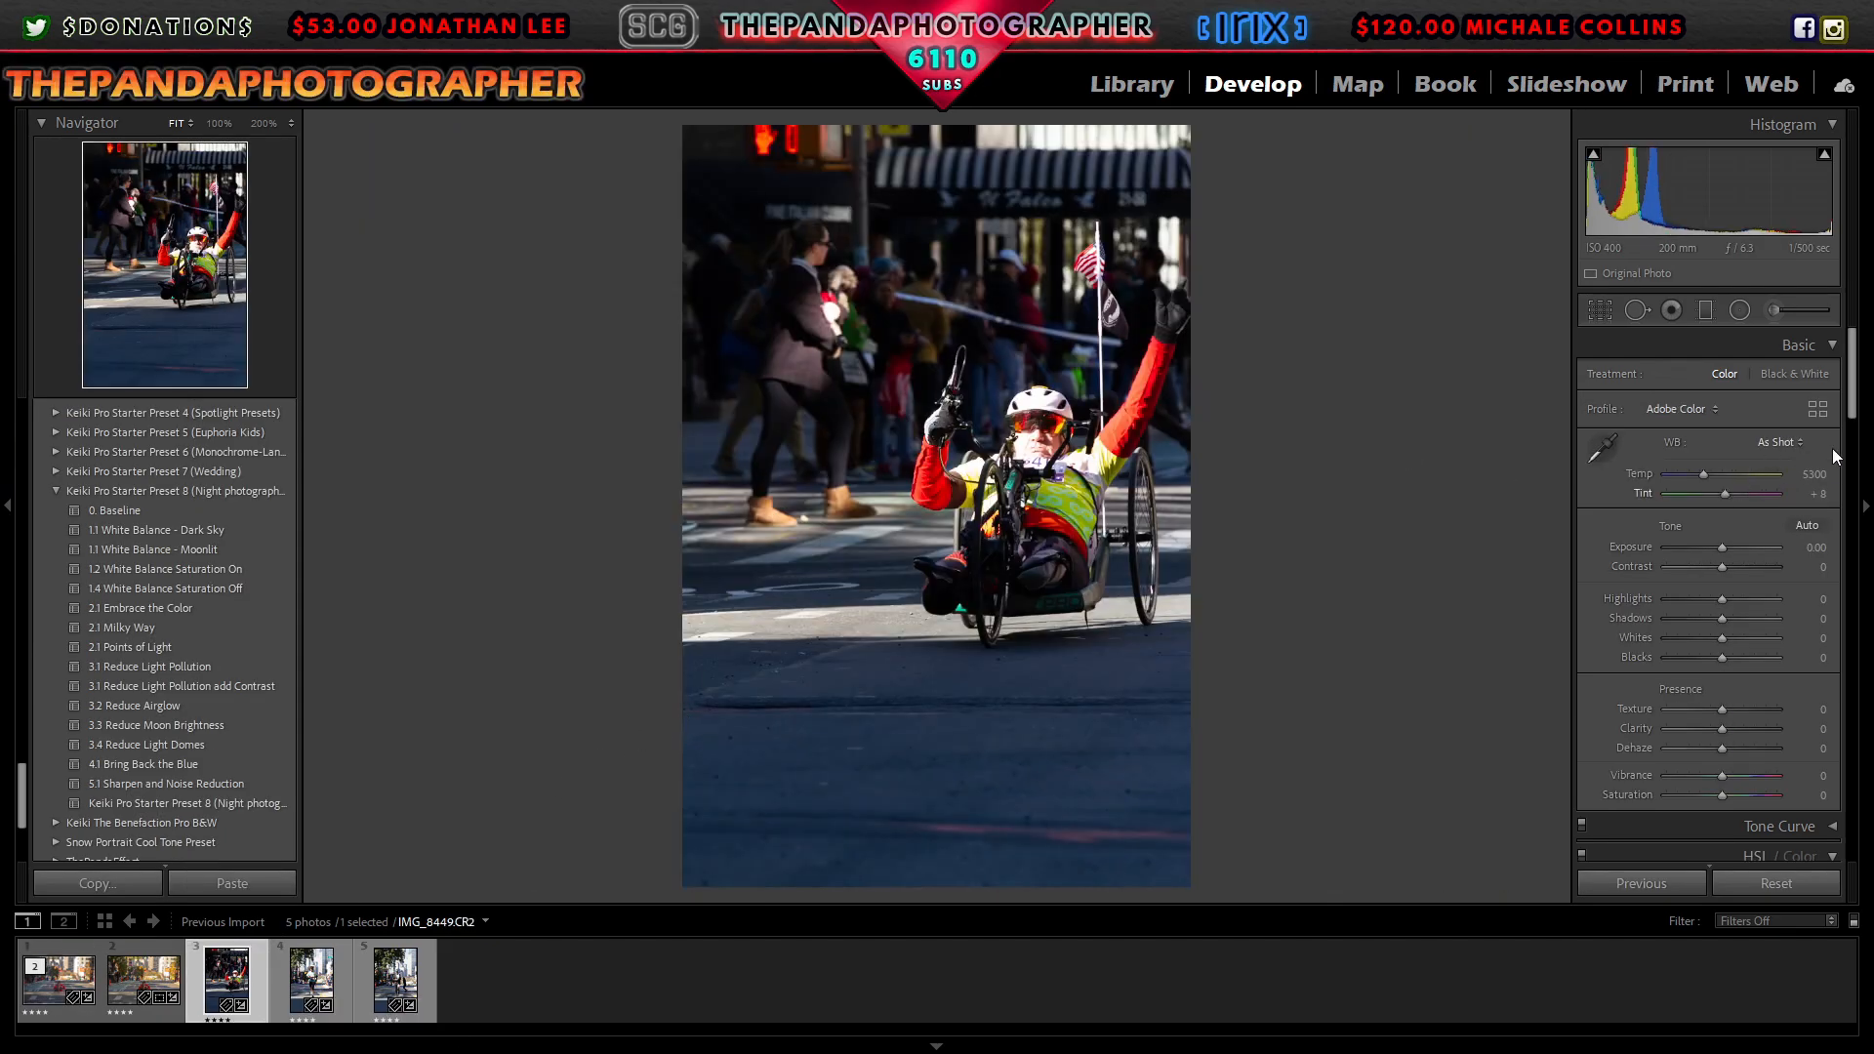
mouse_move(1851, 361)
mouse_down()
mouse_move(1854, 707)
mouse_move(1871, 342)
mouse_up()
key(r)
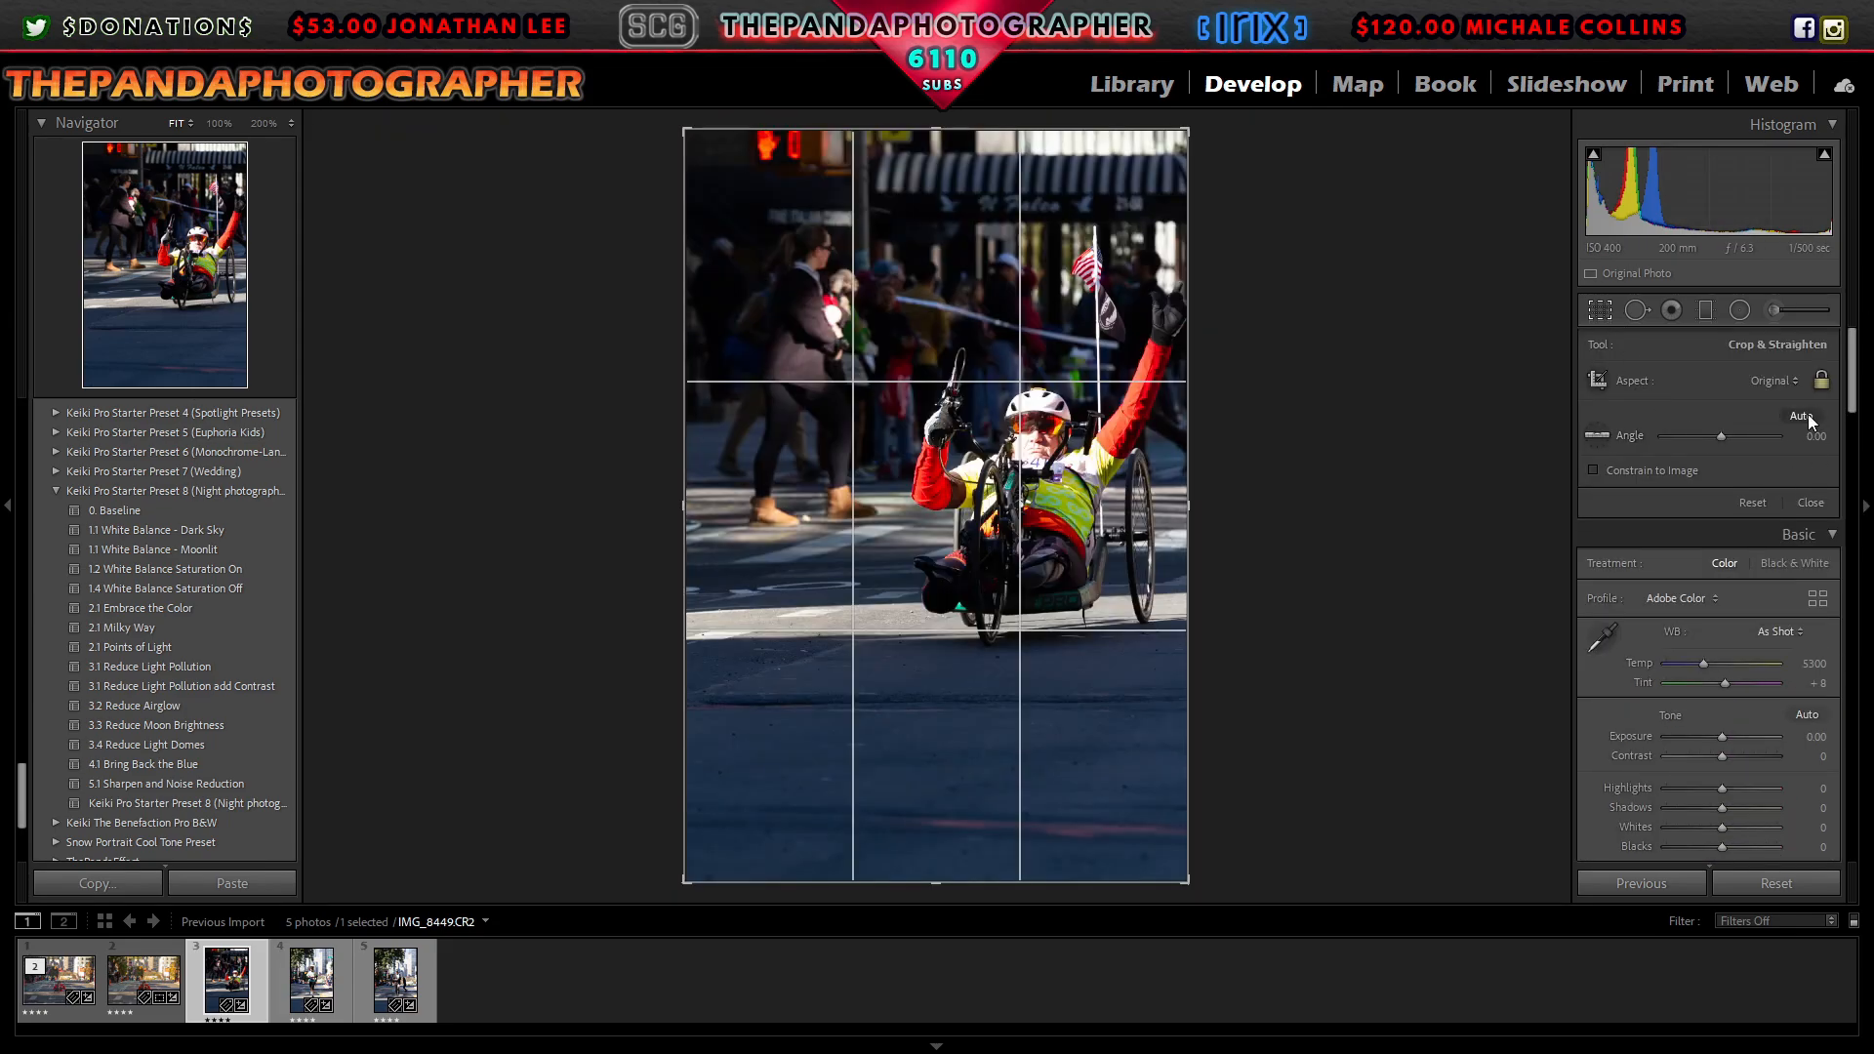
click(1817, 501)
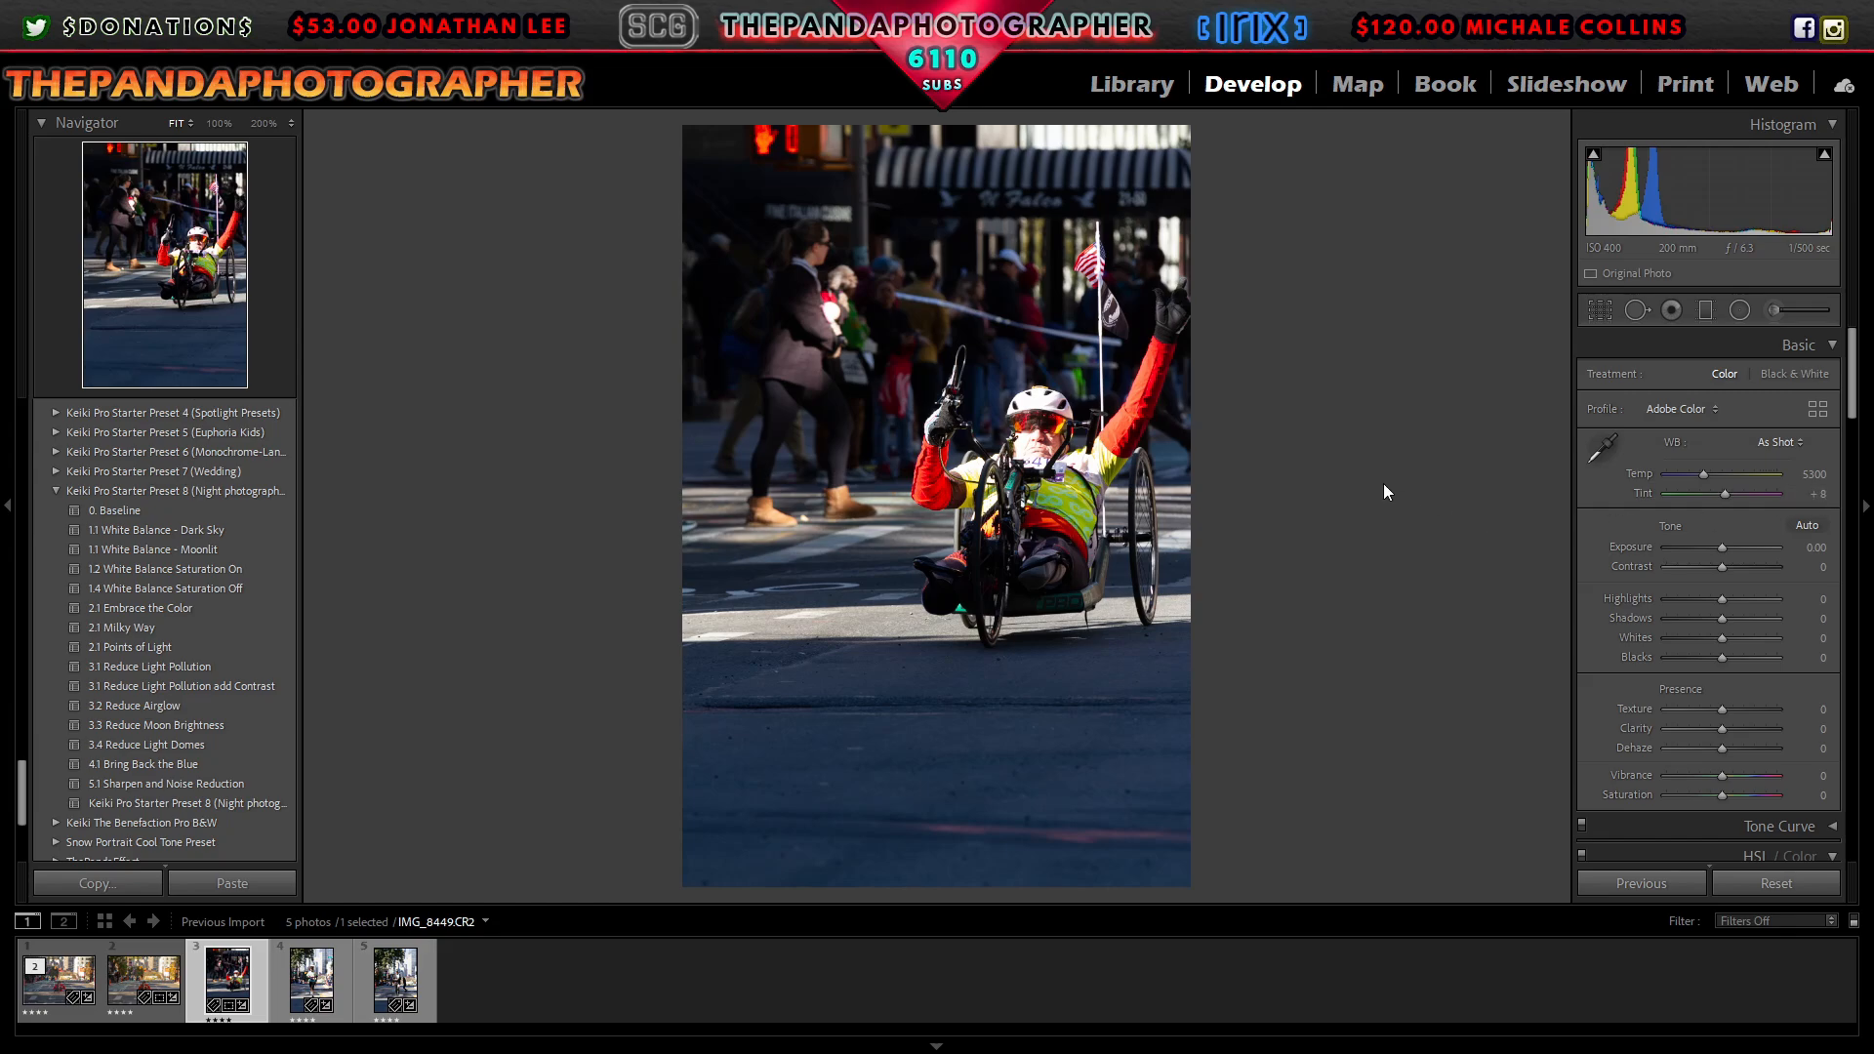
key(r)
drag(1225, 493, 1240, 498)
click(1811, 503)
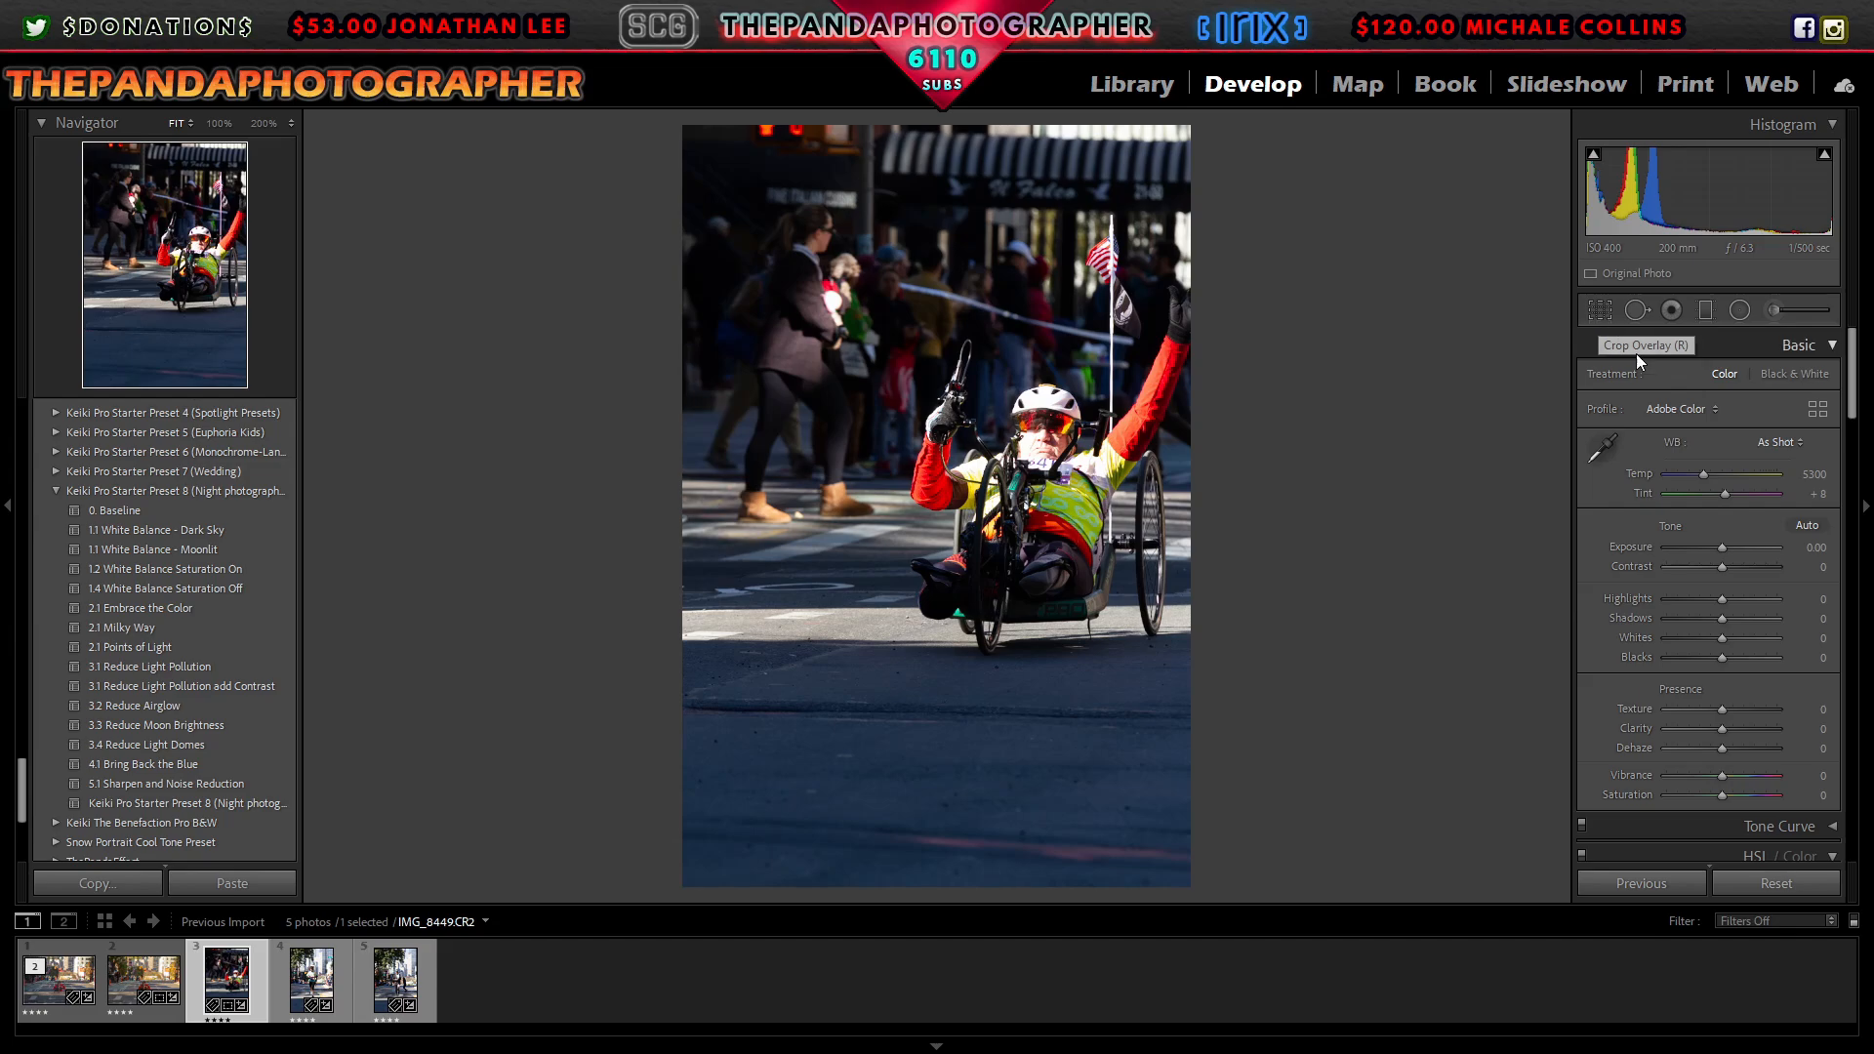
Step: Set the photo's profile to Adobe Neutral and its white balance to Shade
click(1817, 409)
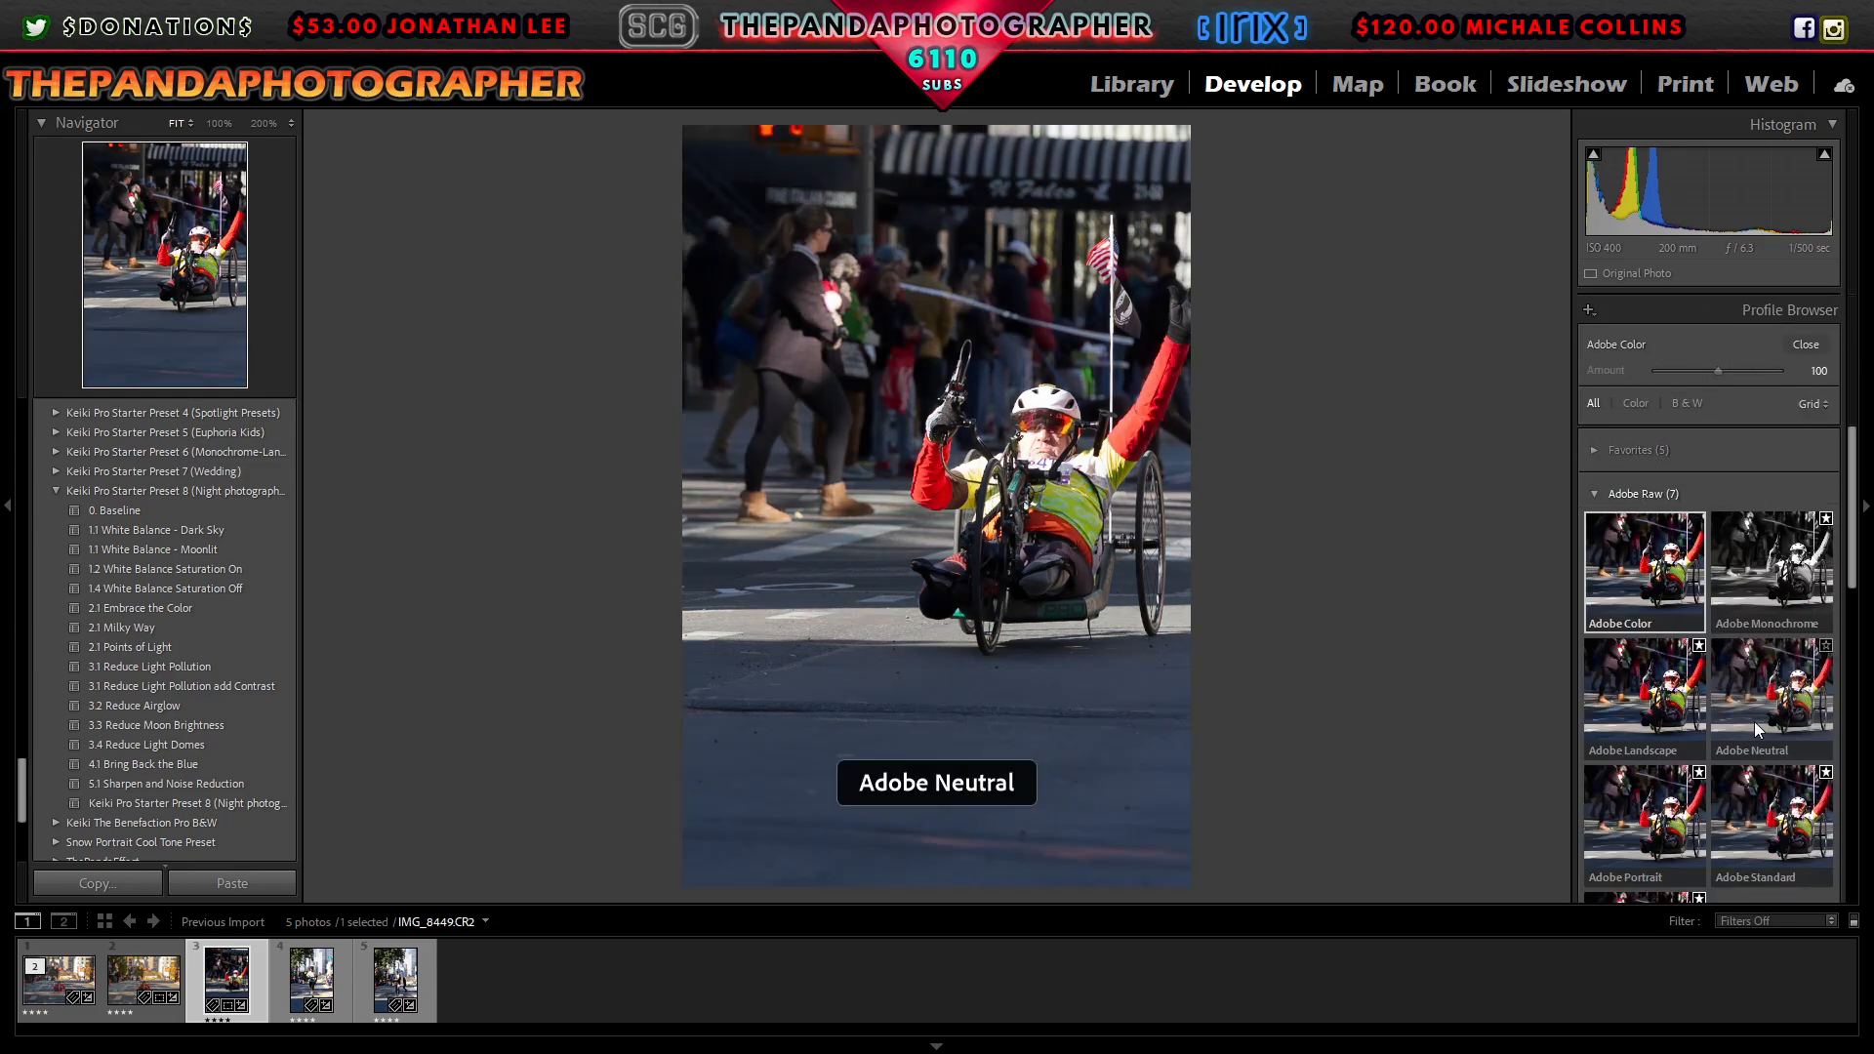
click(1753, 722)
click(1790, 345)
click(1778, 442)
Step: Apply automatic tone settings to the photo and inspect the cyclist's face, bib and legs up close
click(1732, 549)
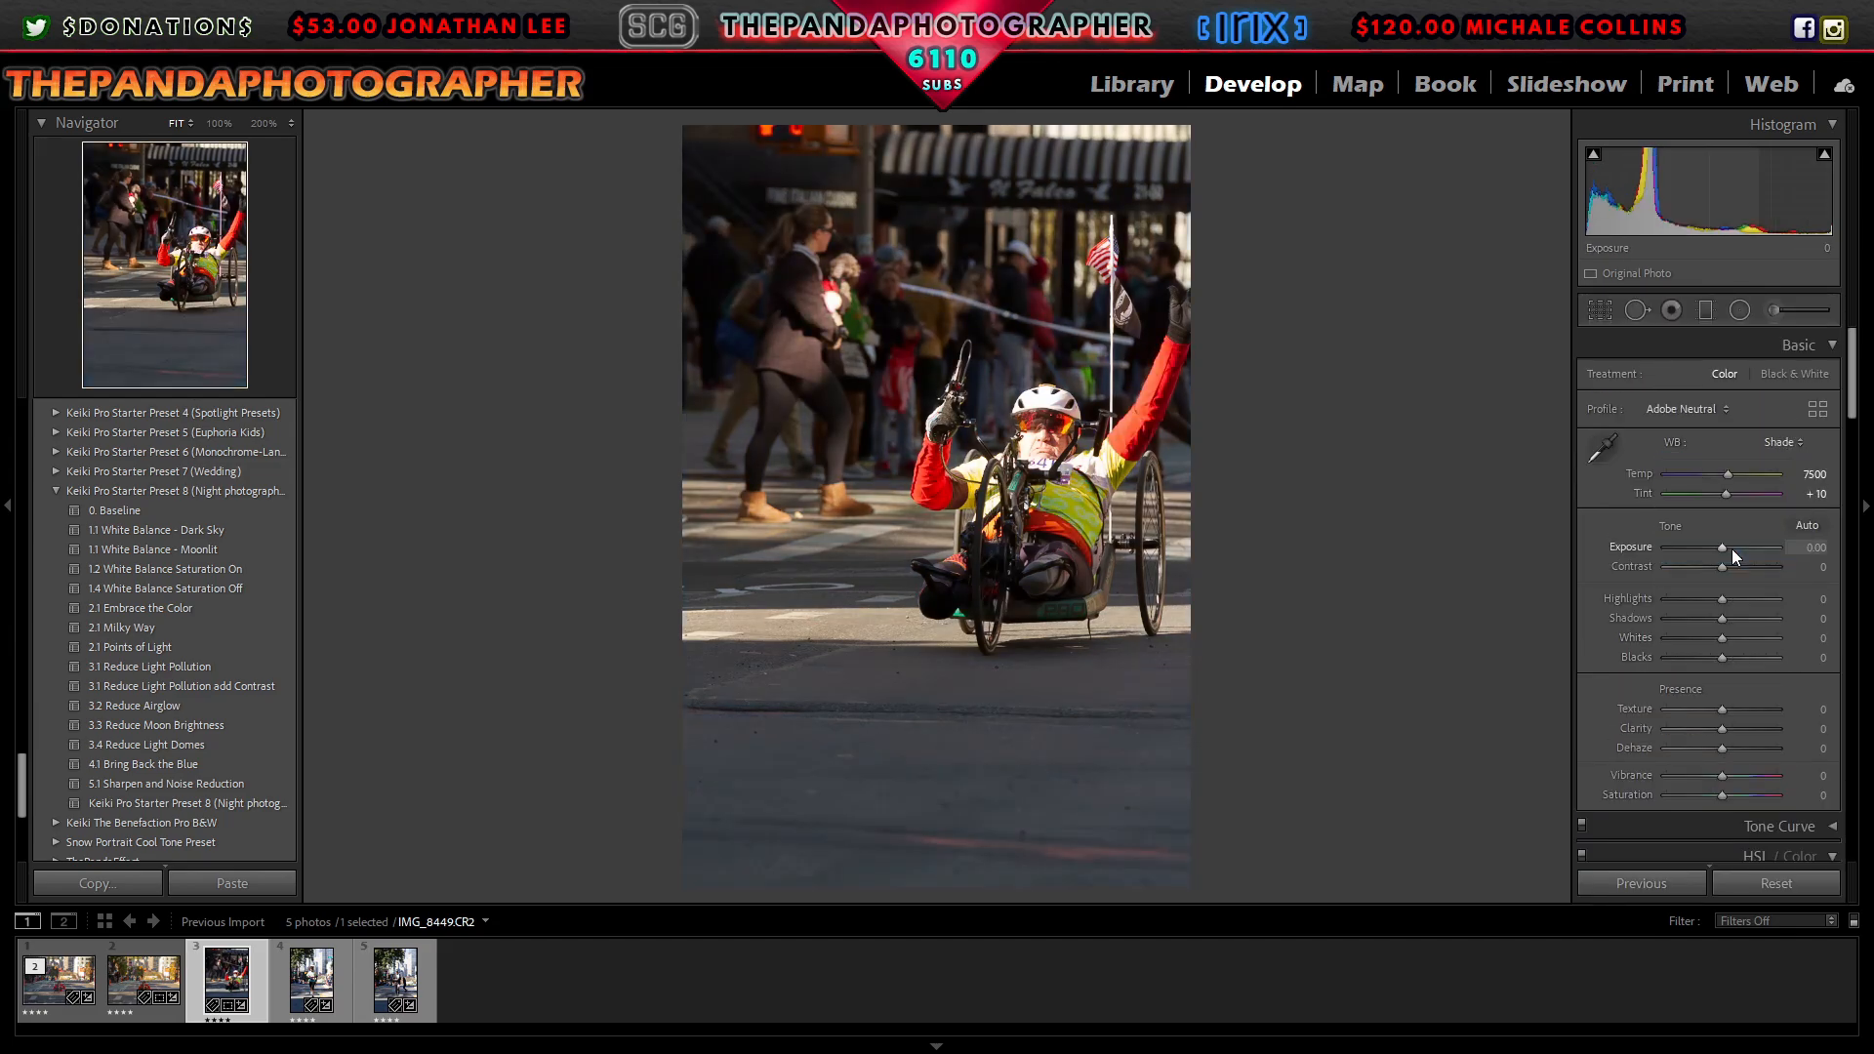
key(ctrl+u)
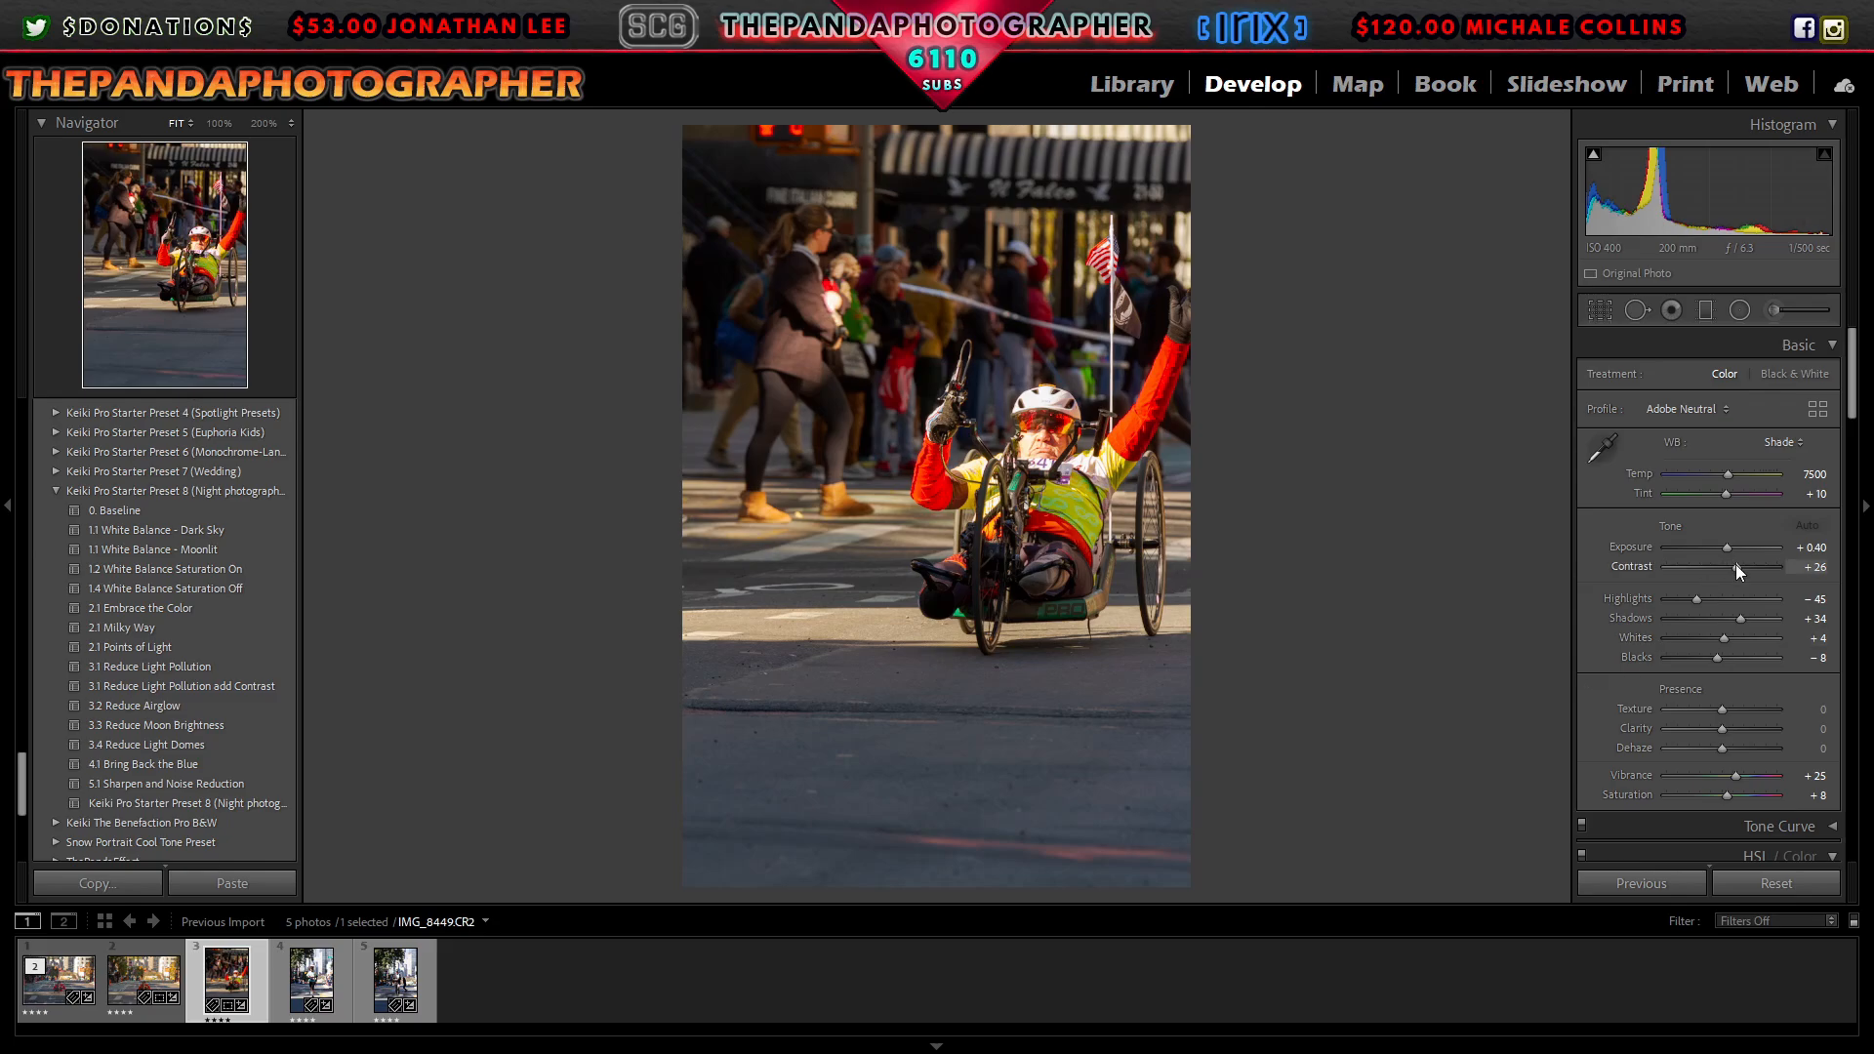
scroll(263, 644, up, 10)
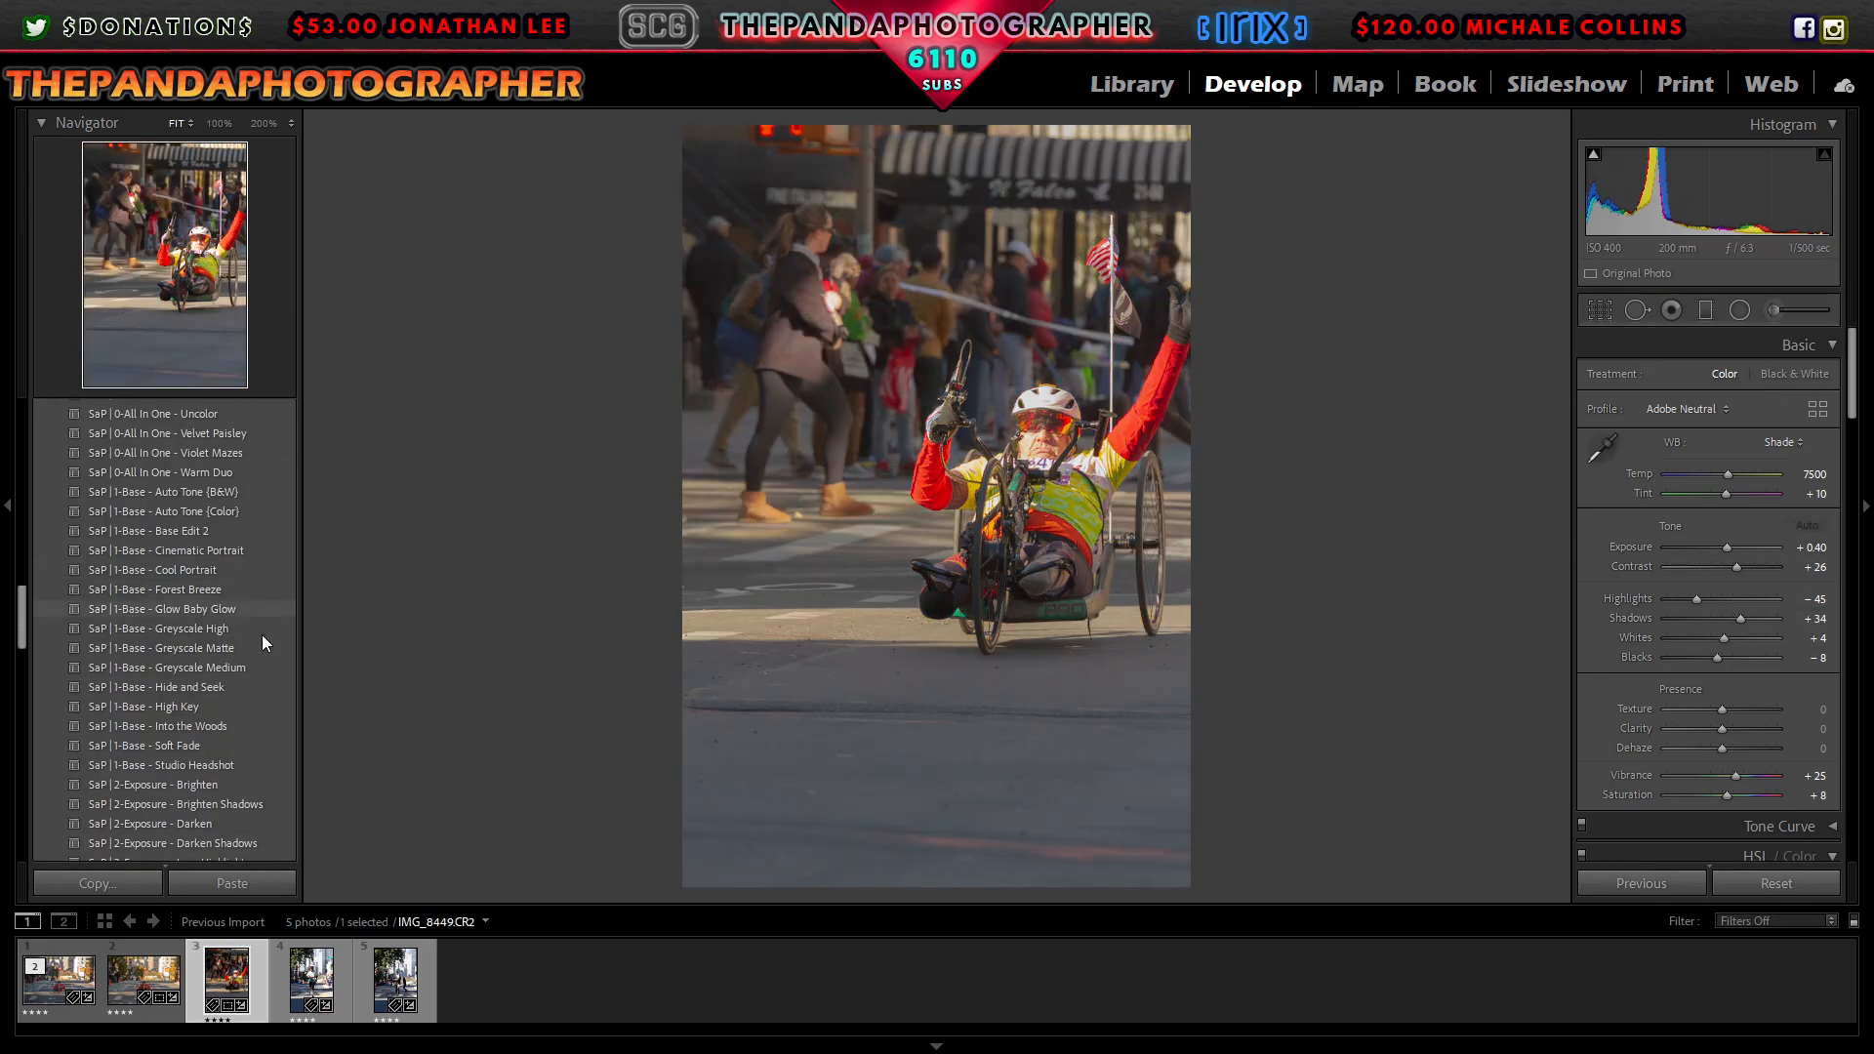
scroll(268, 642, down, 7)
drag(1848, 384, 1854, 427)
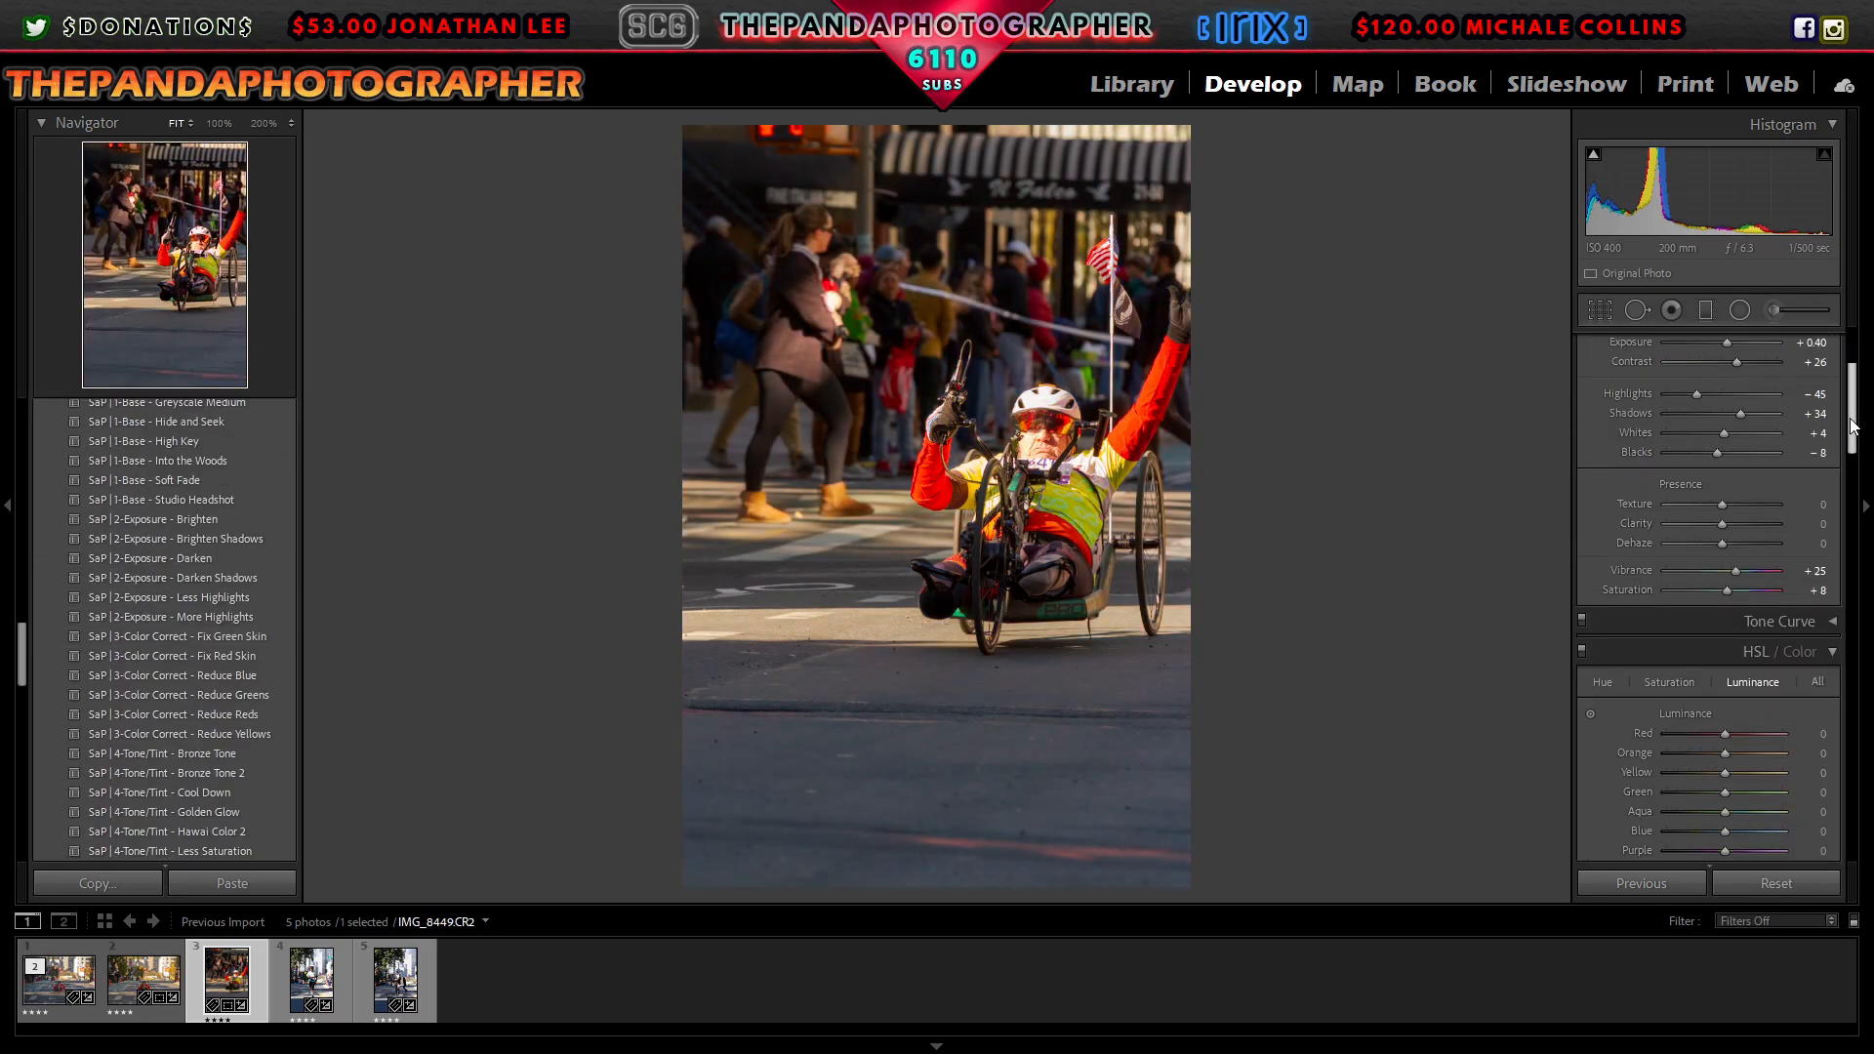
click(1136, 448)
drag(1054, 603, 1061, 589)
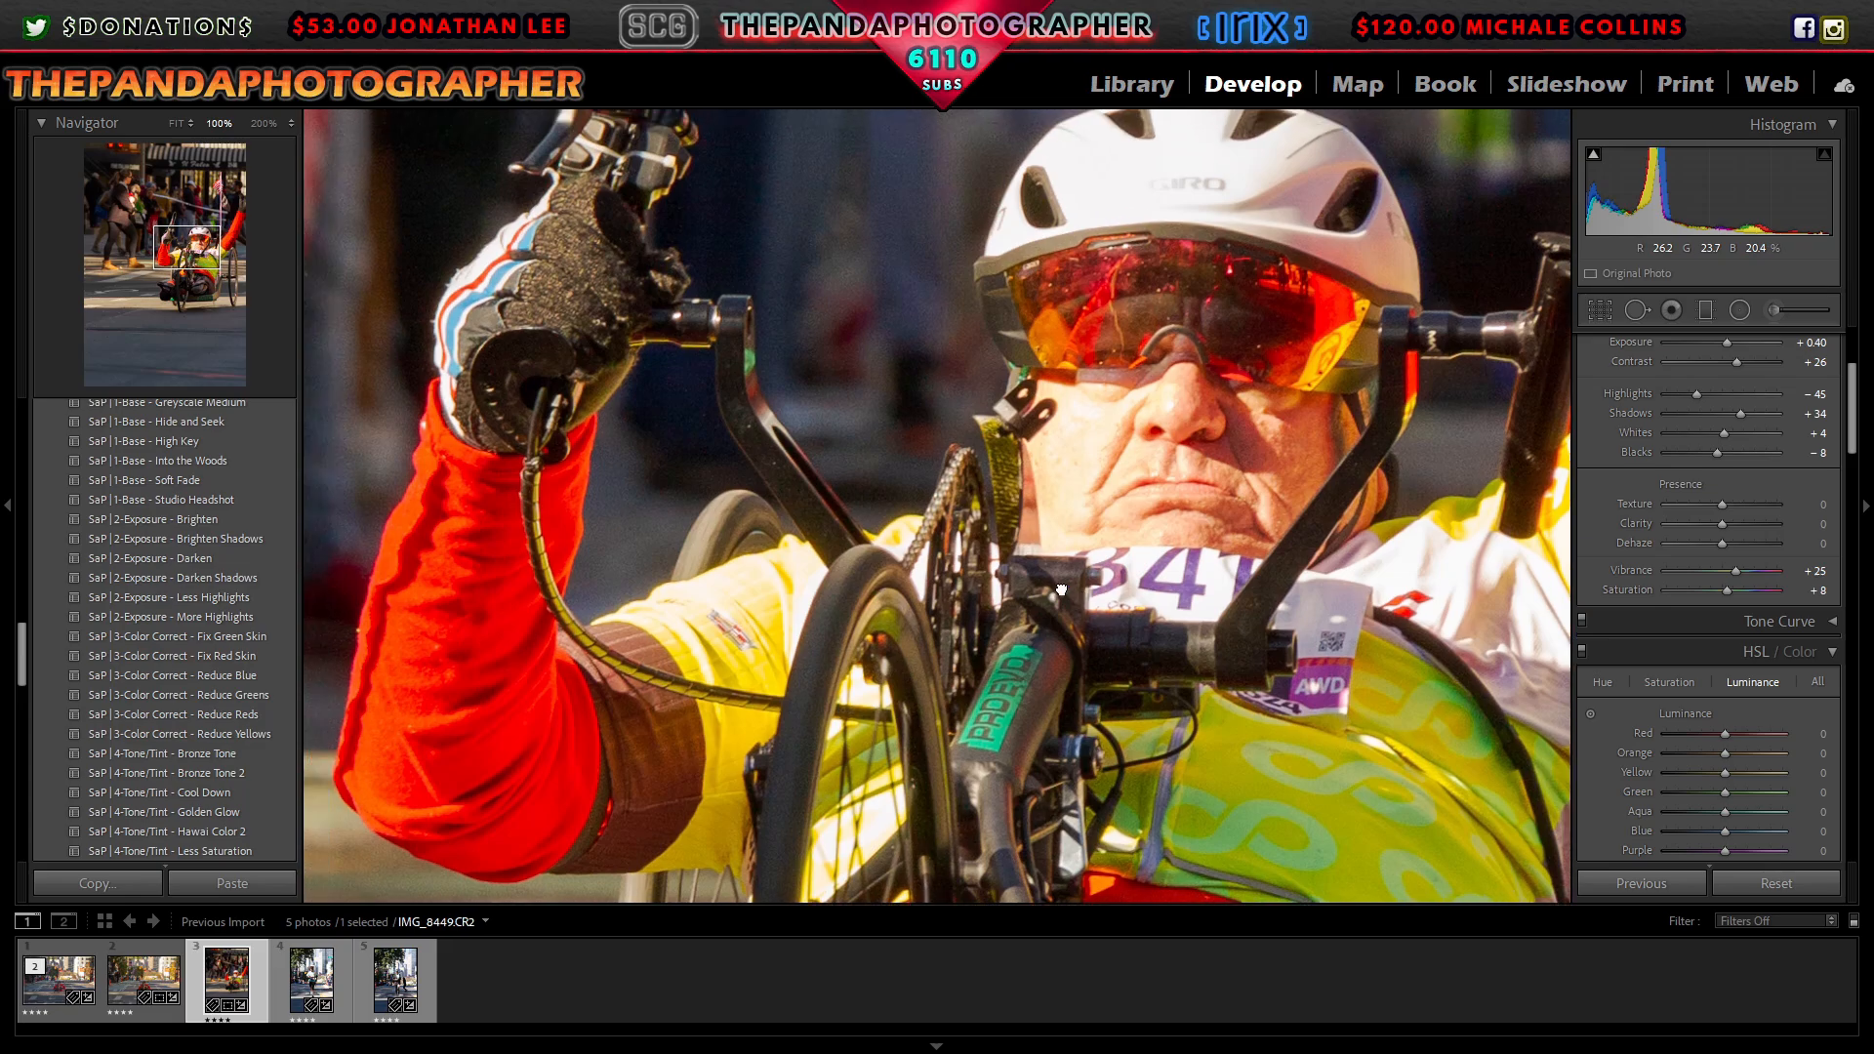
drag(1216, 574, 1072, 284)
drag(1058, 506, 979, 501)
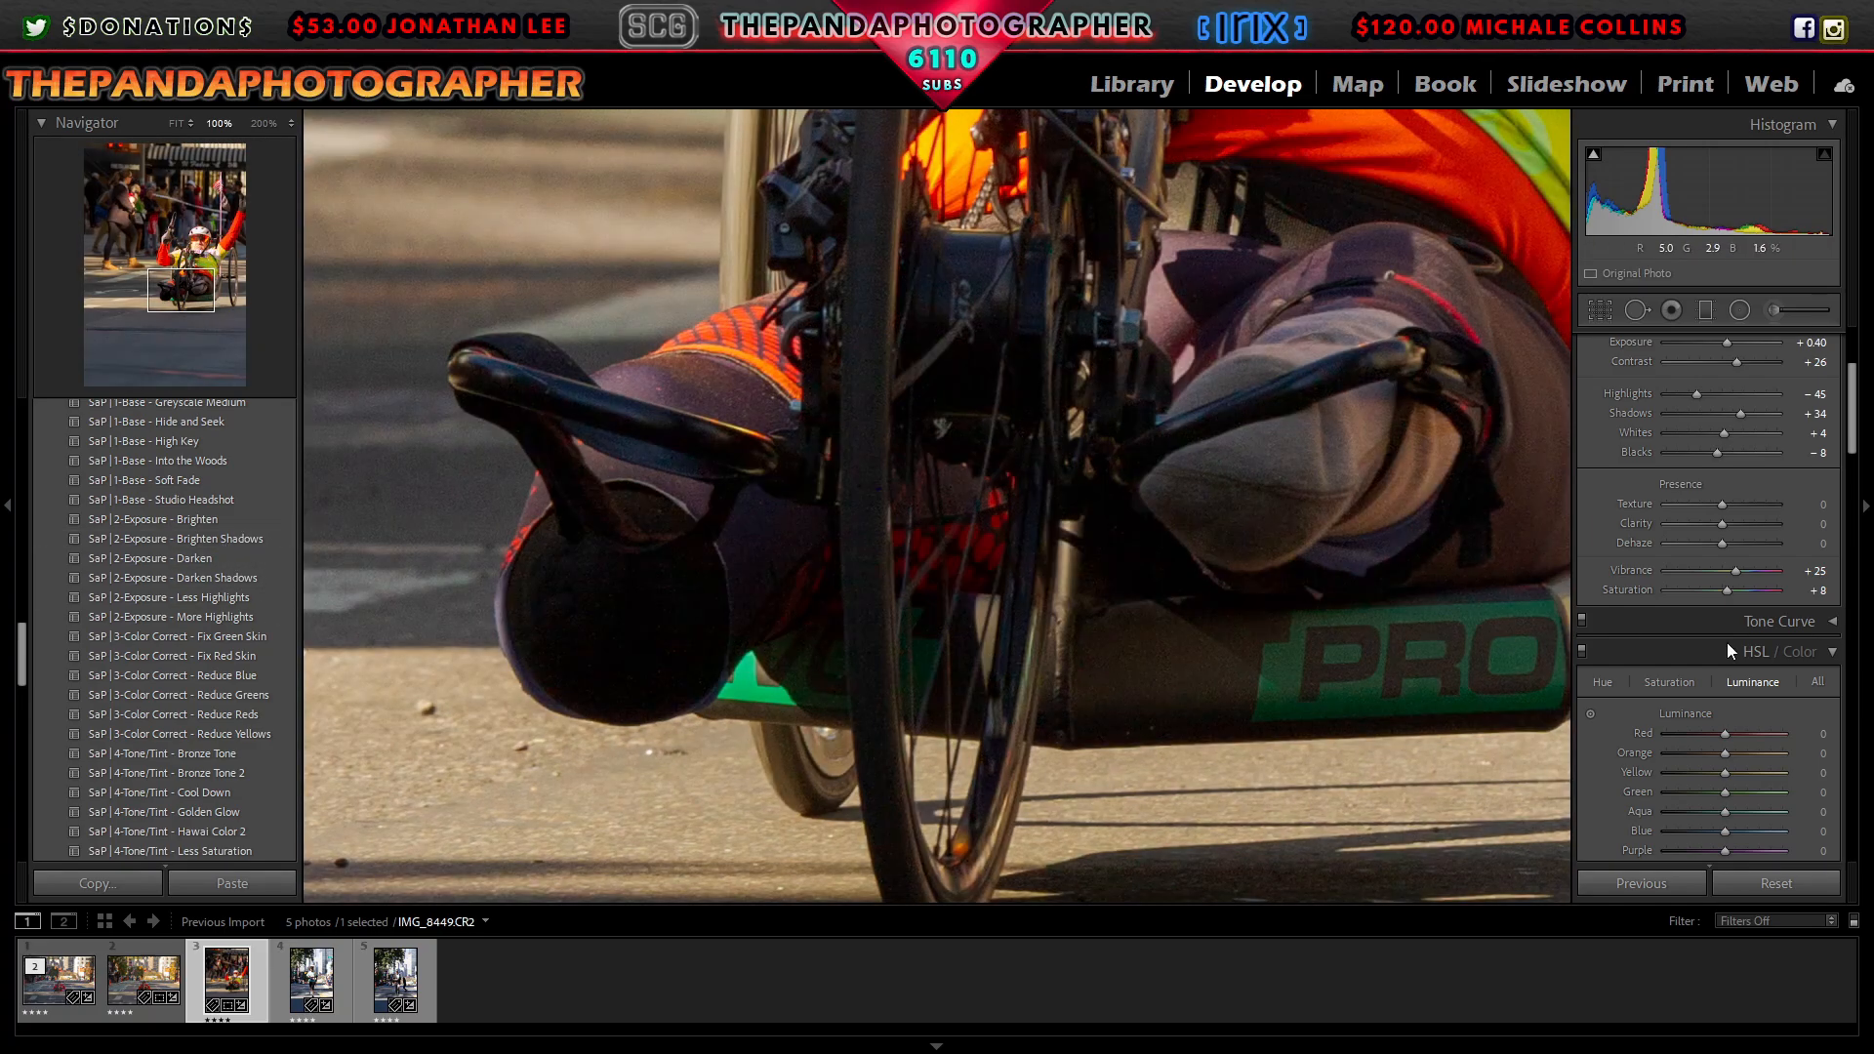
Step: Try the SaP 2-Exposure More Highlights and Less Highlights presets, ending with the 3-Color Correct - Fix Red Skin preset
click(234, 617)
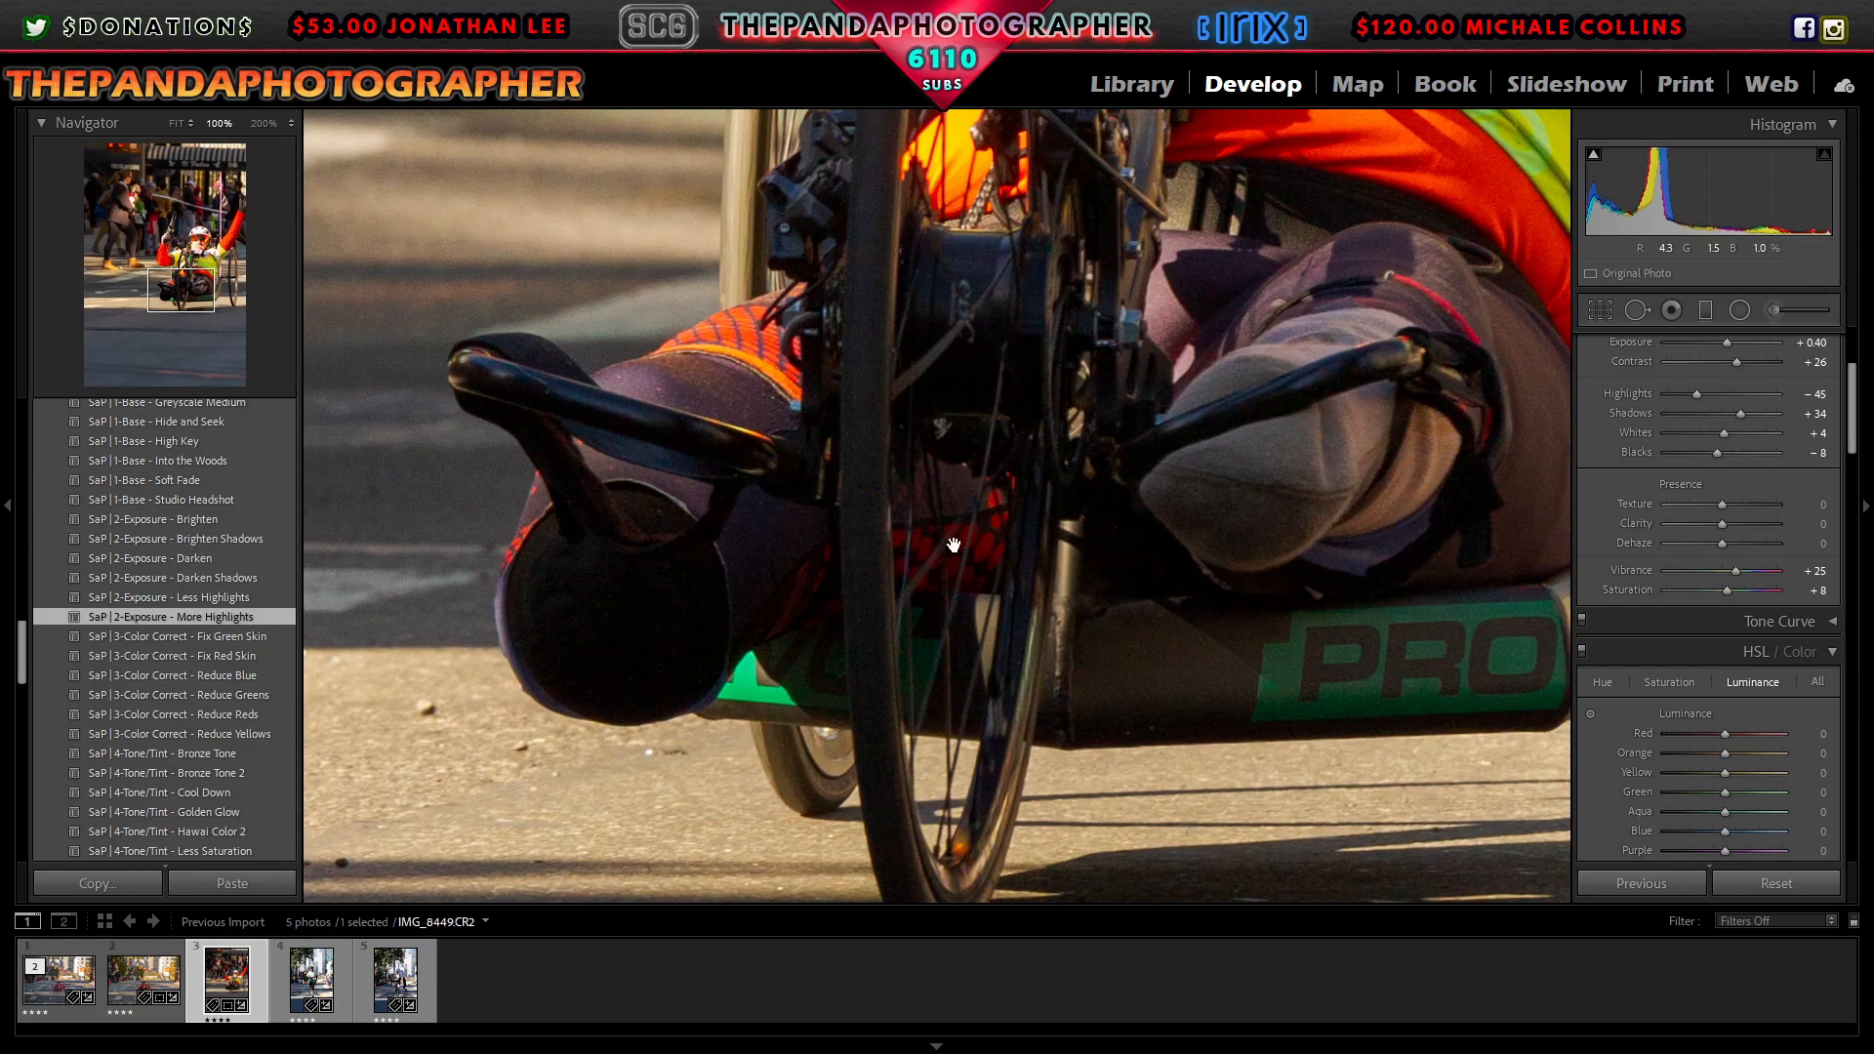
click(943, 552)
click(210, 598)
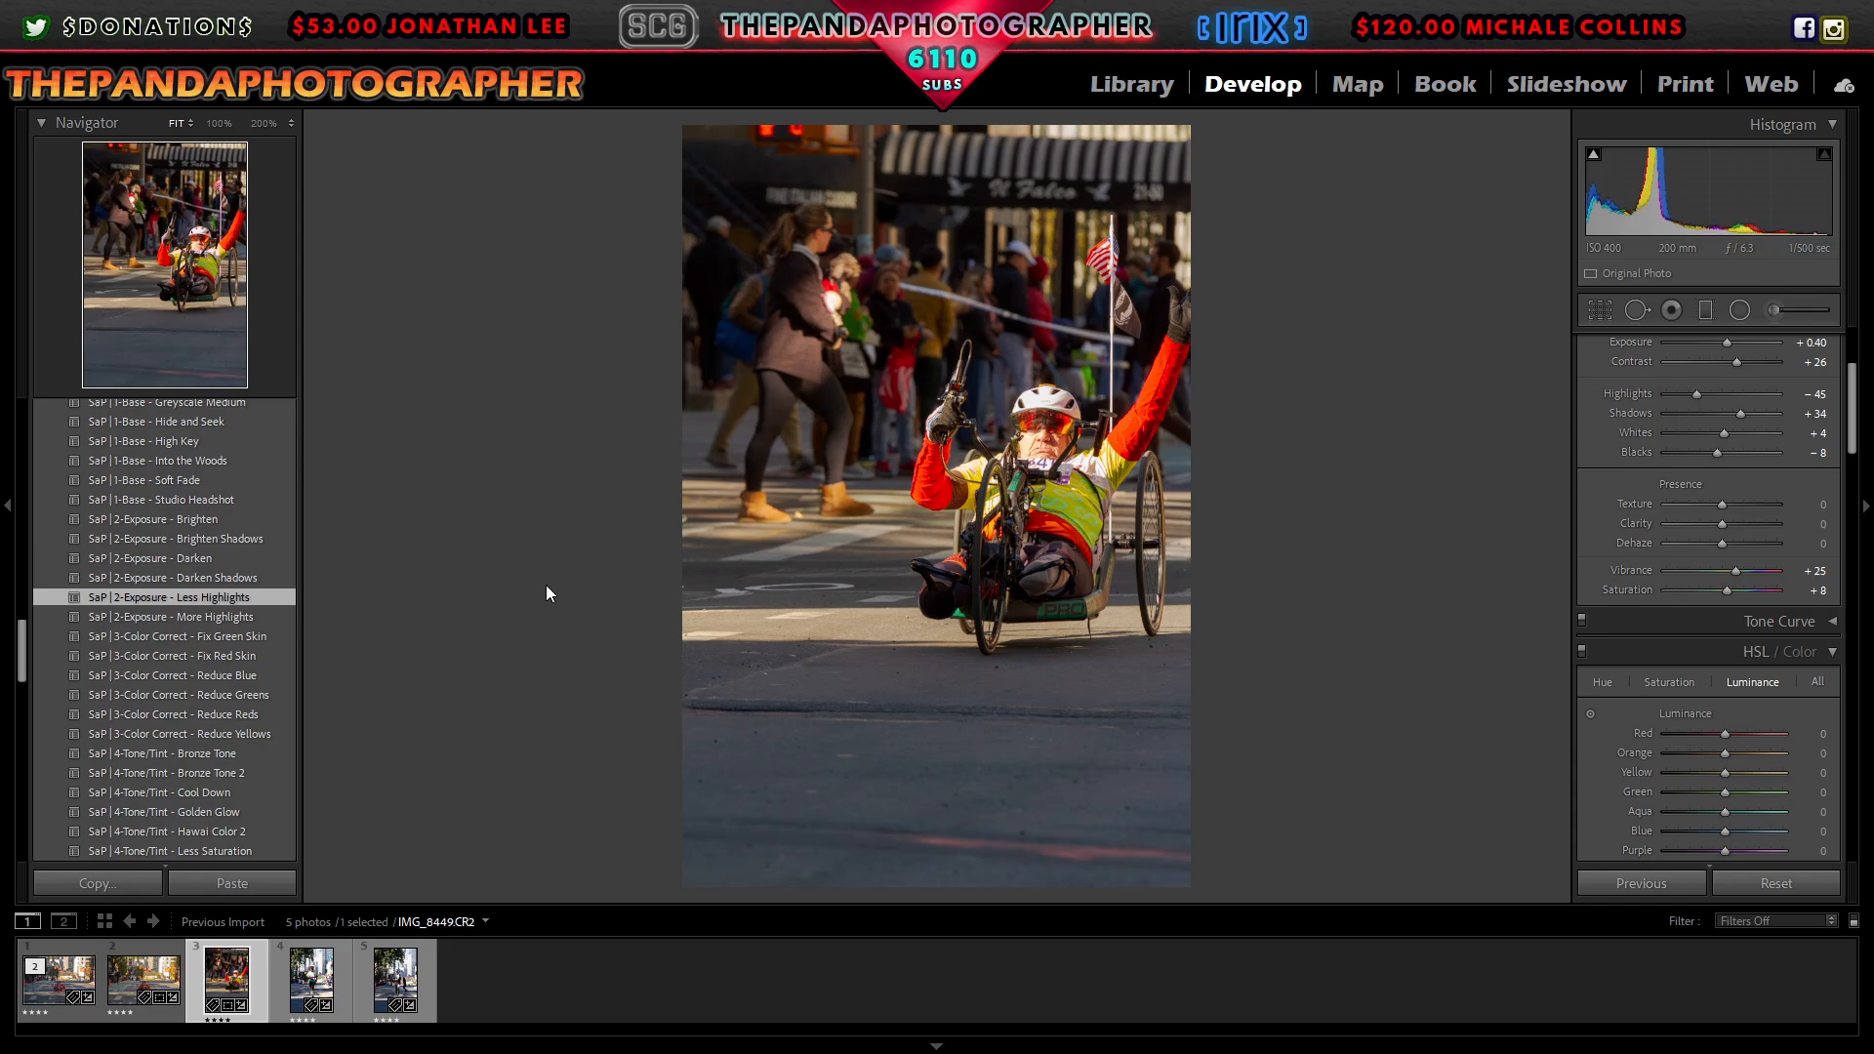
click(234, 654)
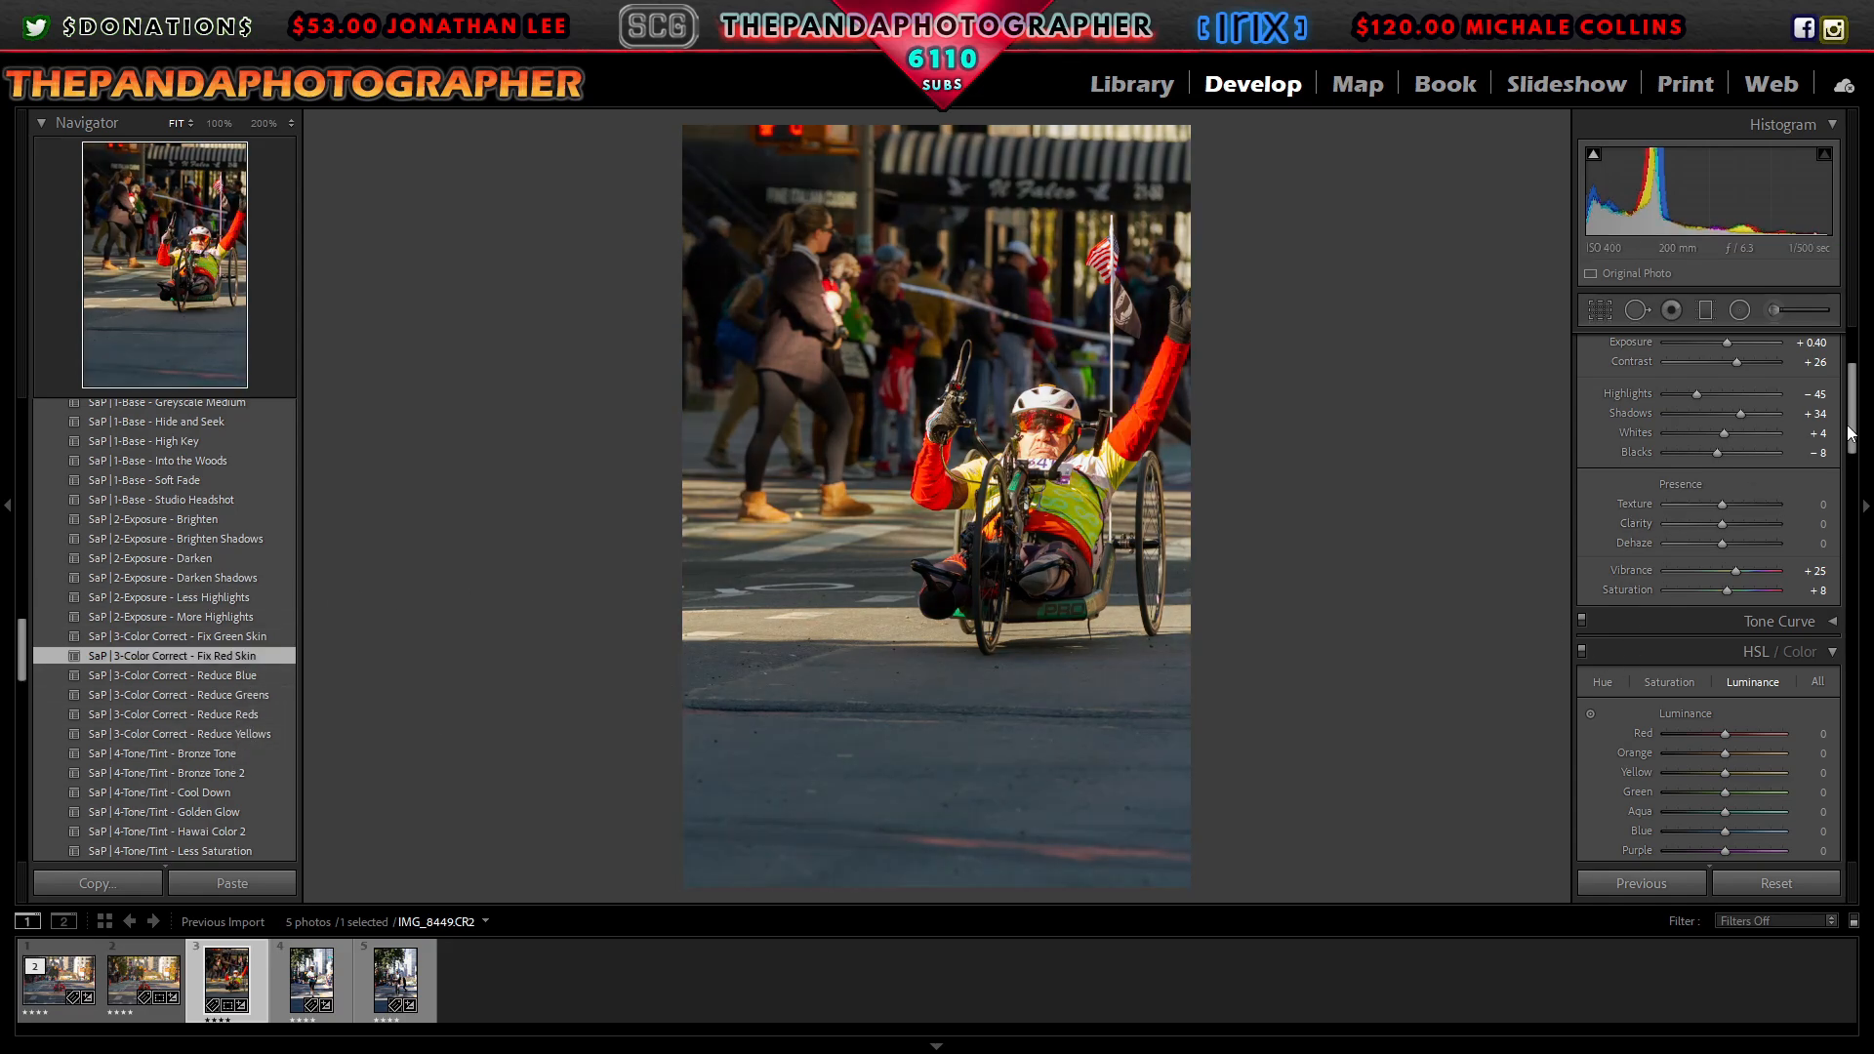
scroll(1844, 332, up, 5)
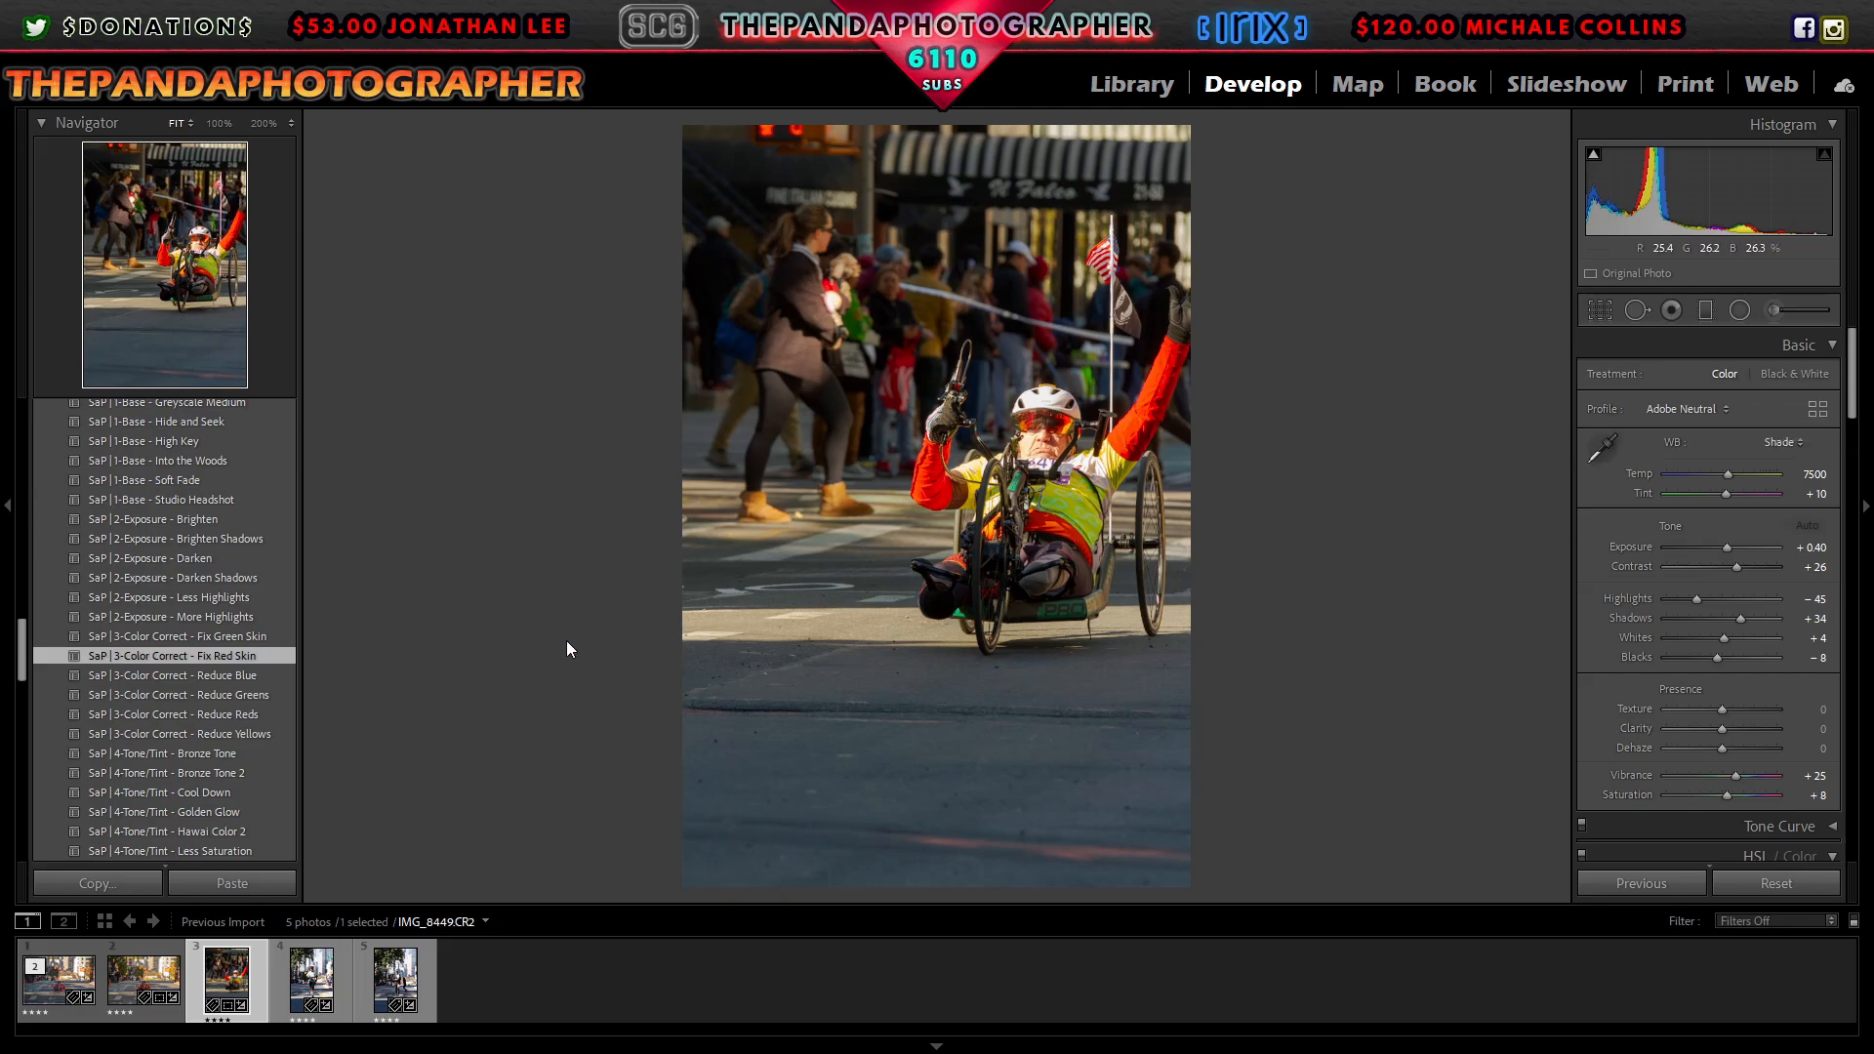
Step: Apply the Thank Heaven for Little Girls preset from Keiki Pro Starter Preset 1 (Feature Mix) and check the cyclist up close
scroll(185, 648, up, 10)
scroll(174, 624, down, 15)
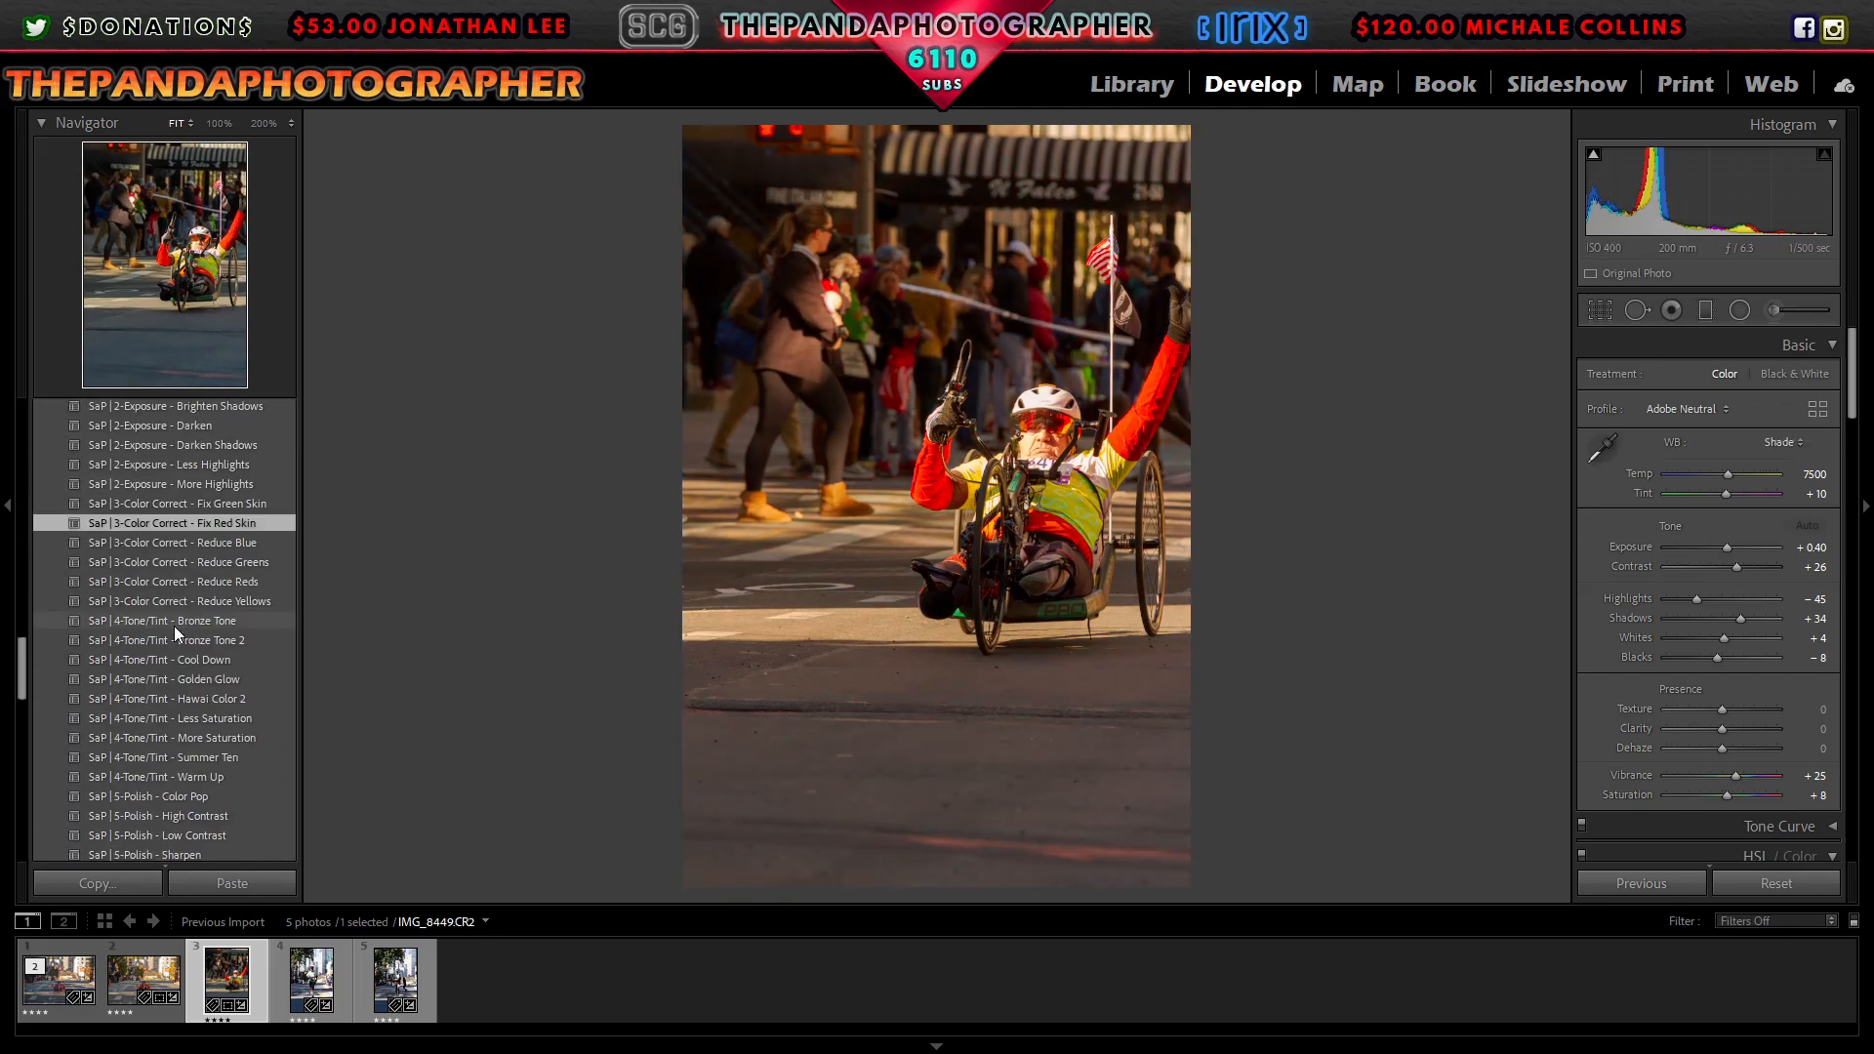
click(56, 616)
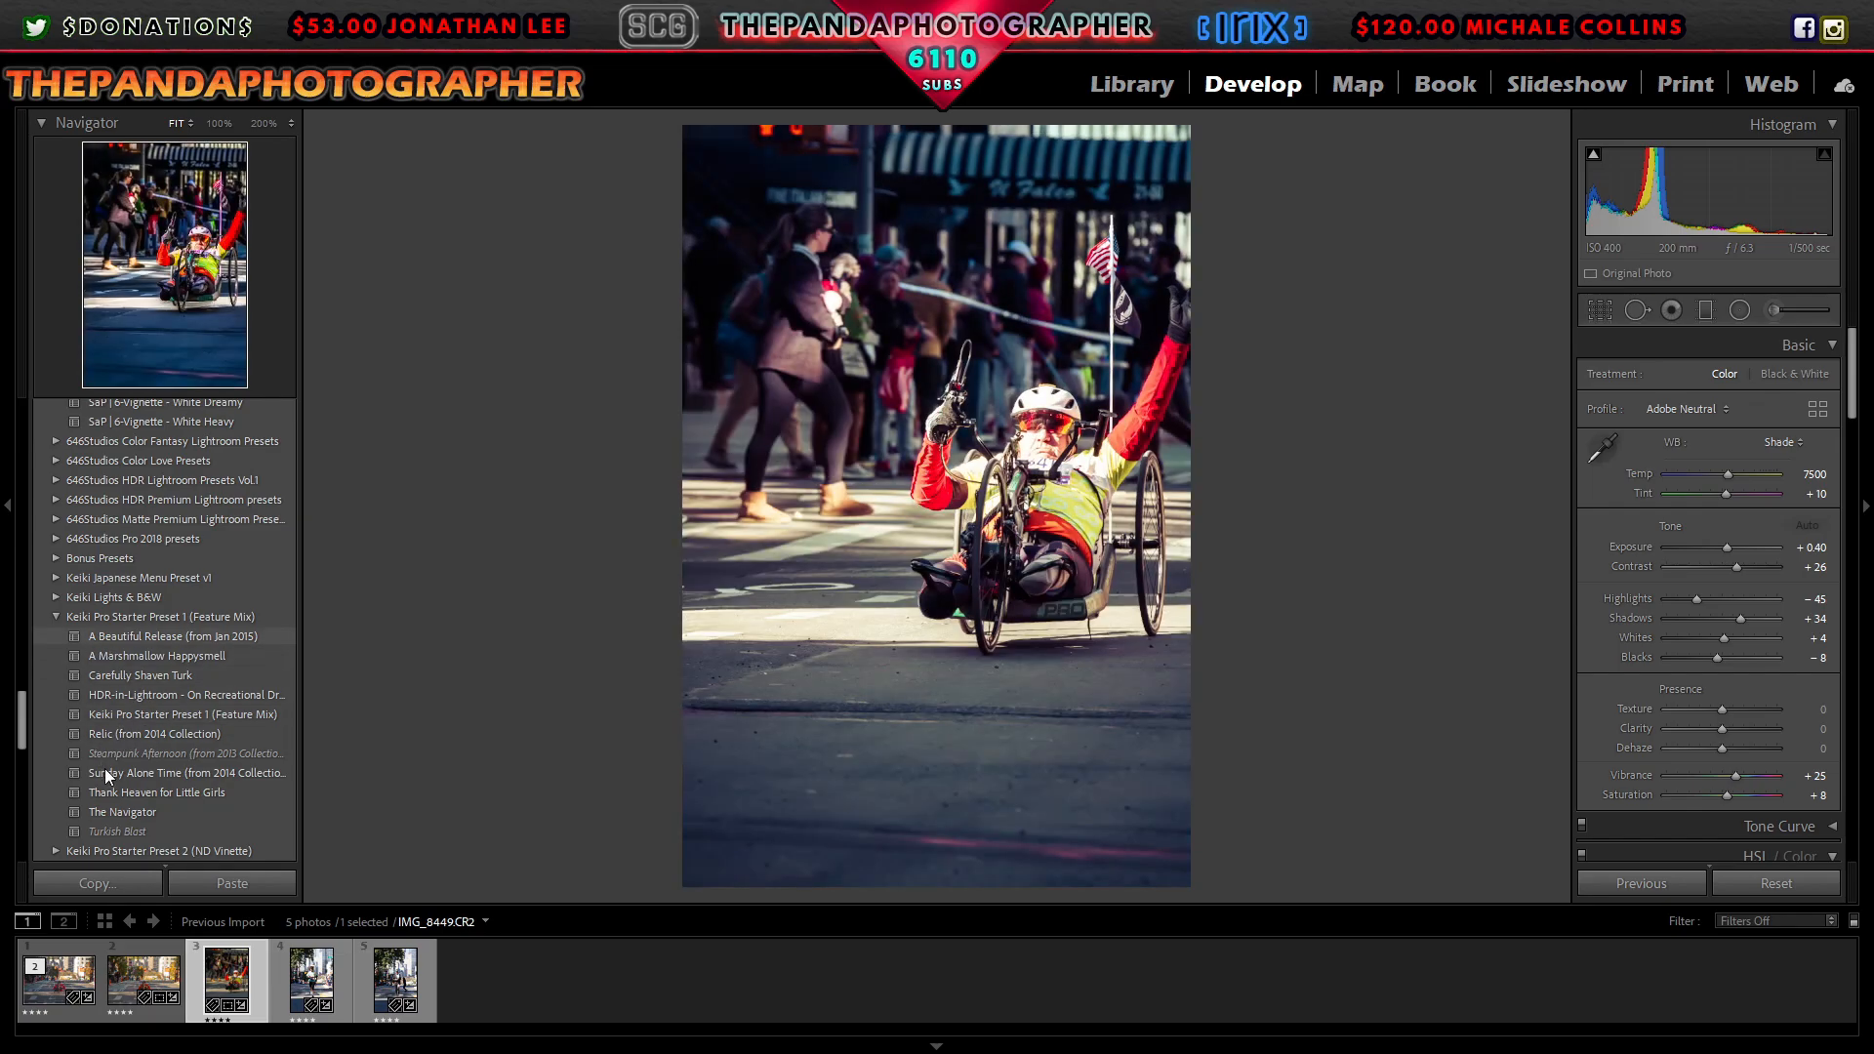
click(113, 789)
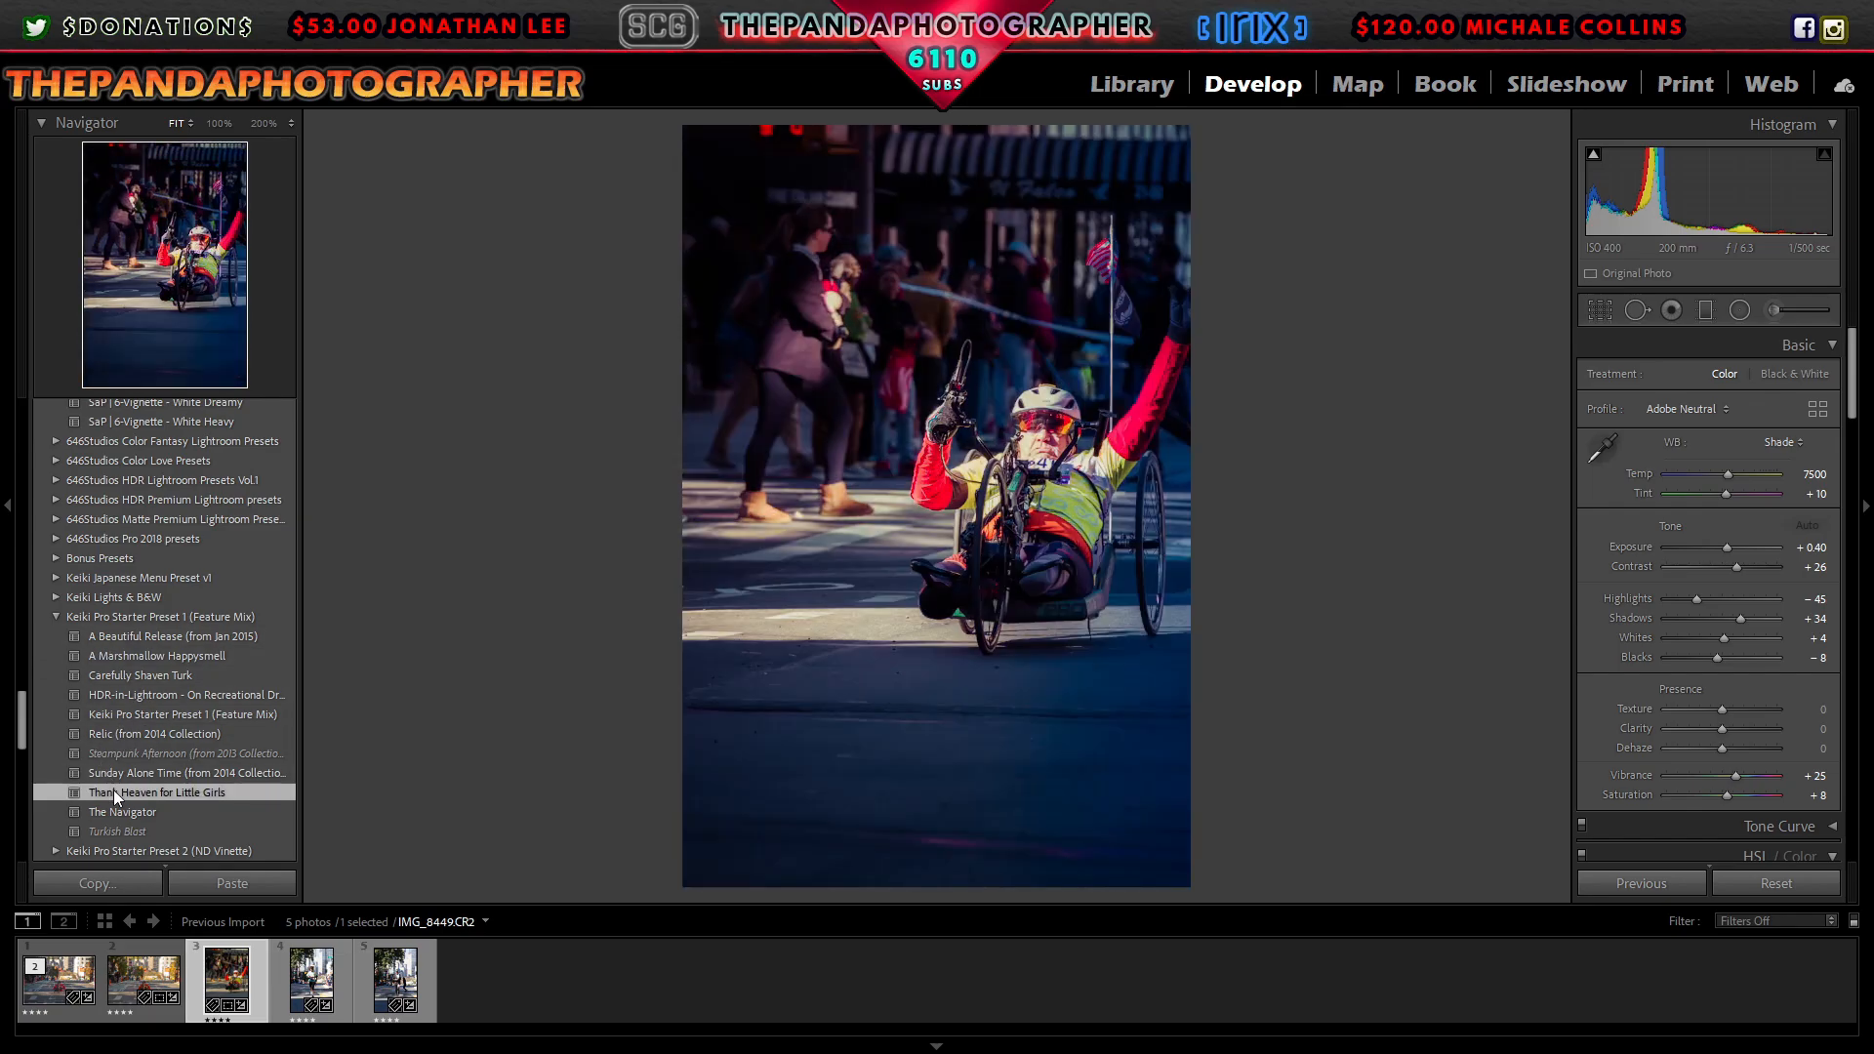
click(1046, 461)
click(1010, 493)
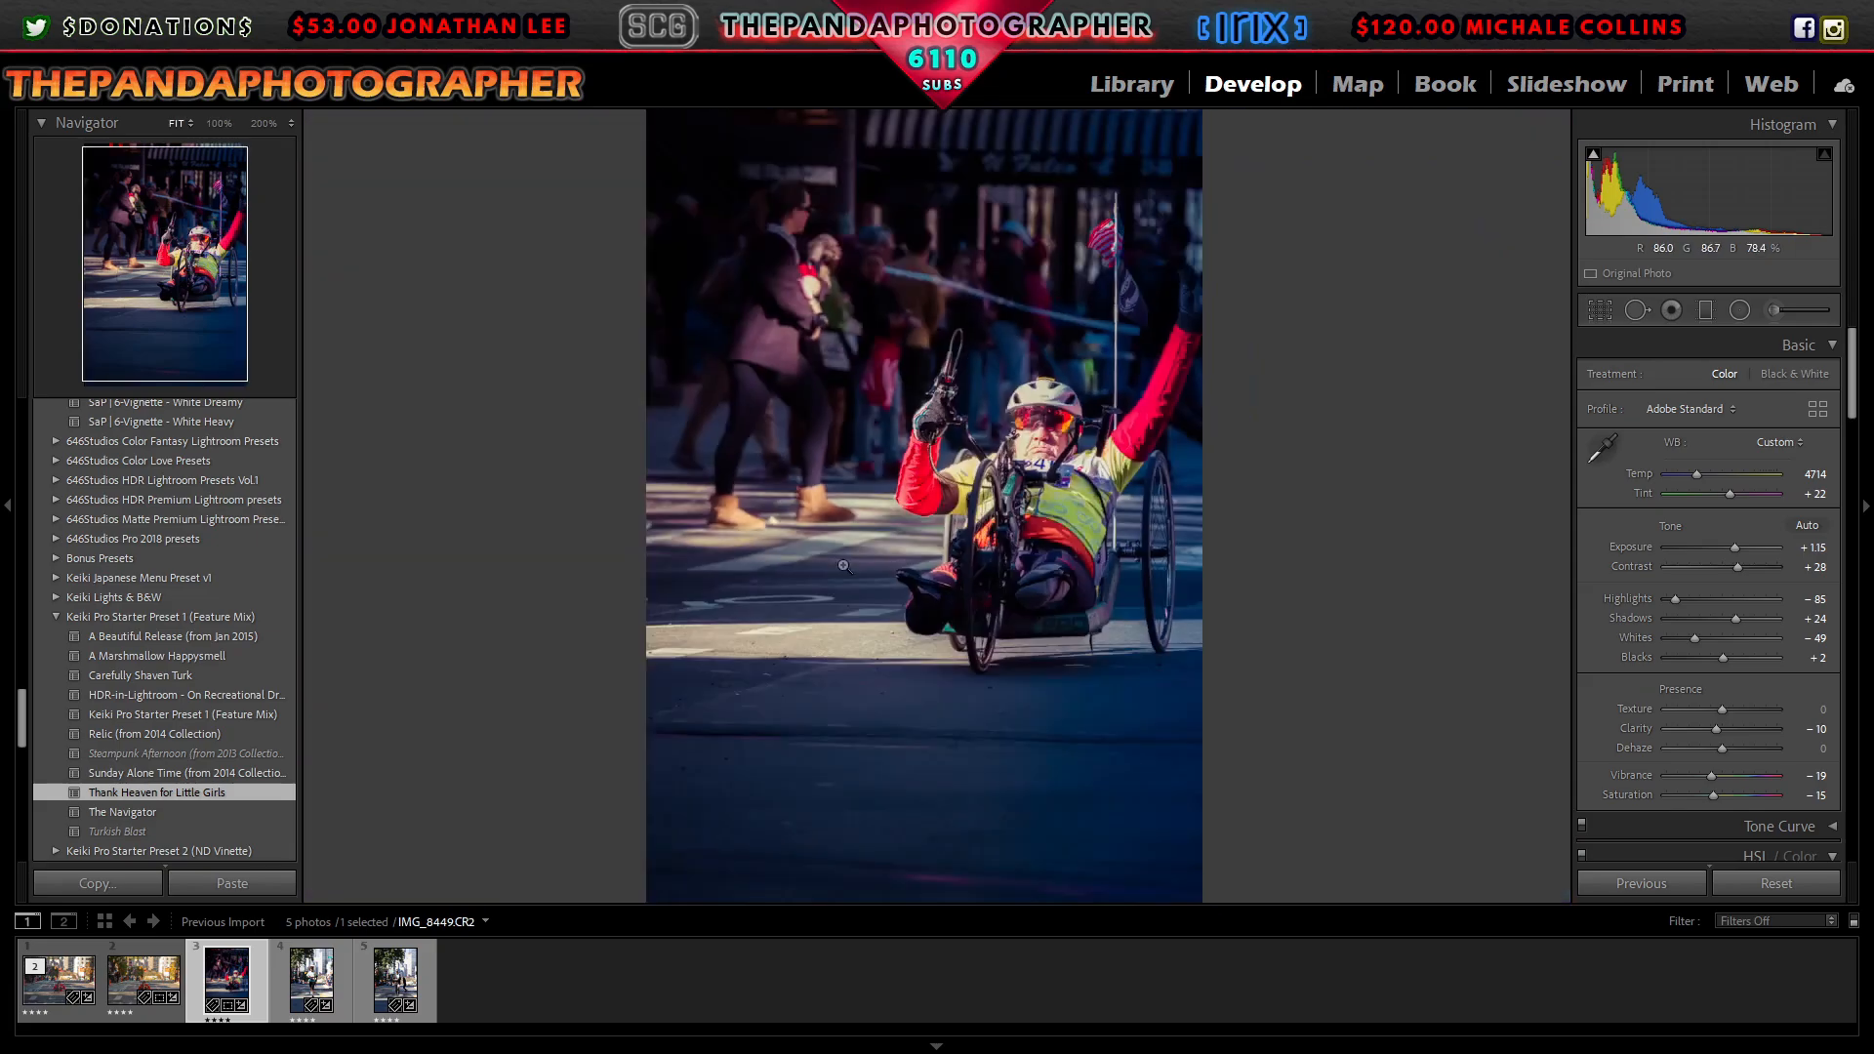
scroll(203, 566, up, 3)
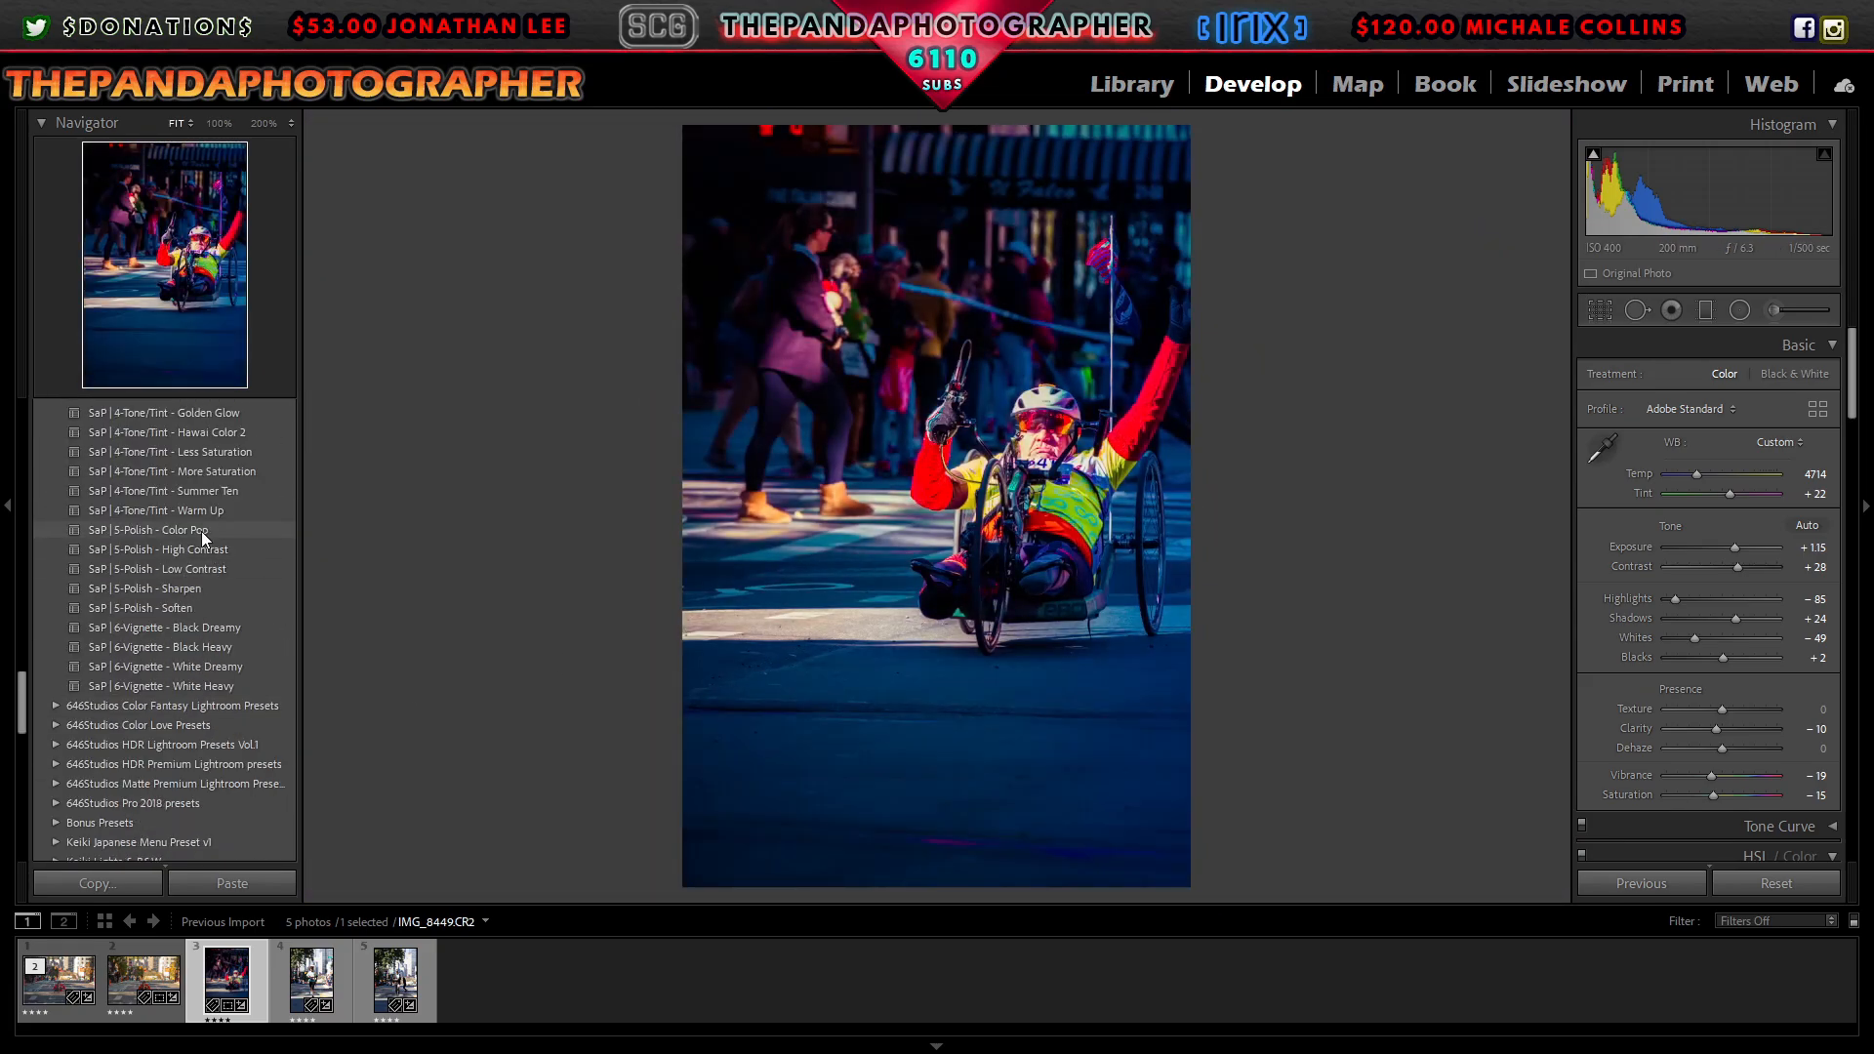
Step: Apply the SaP 5-Polish - Low Contrast preset, followed by the SaP 3-Color Correct - Fix Red Skin preset
click(209, 566)
scroll(209, 564, up, 4)
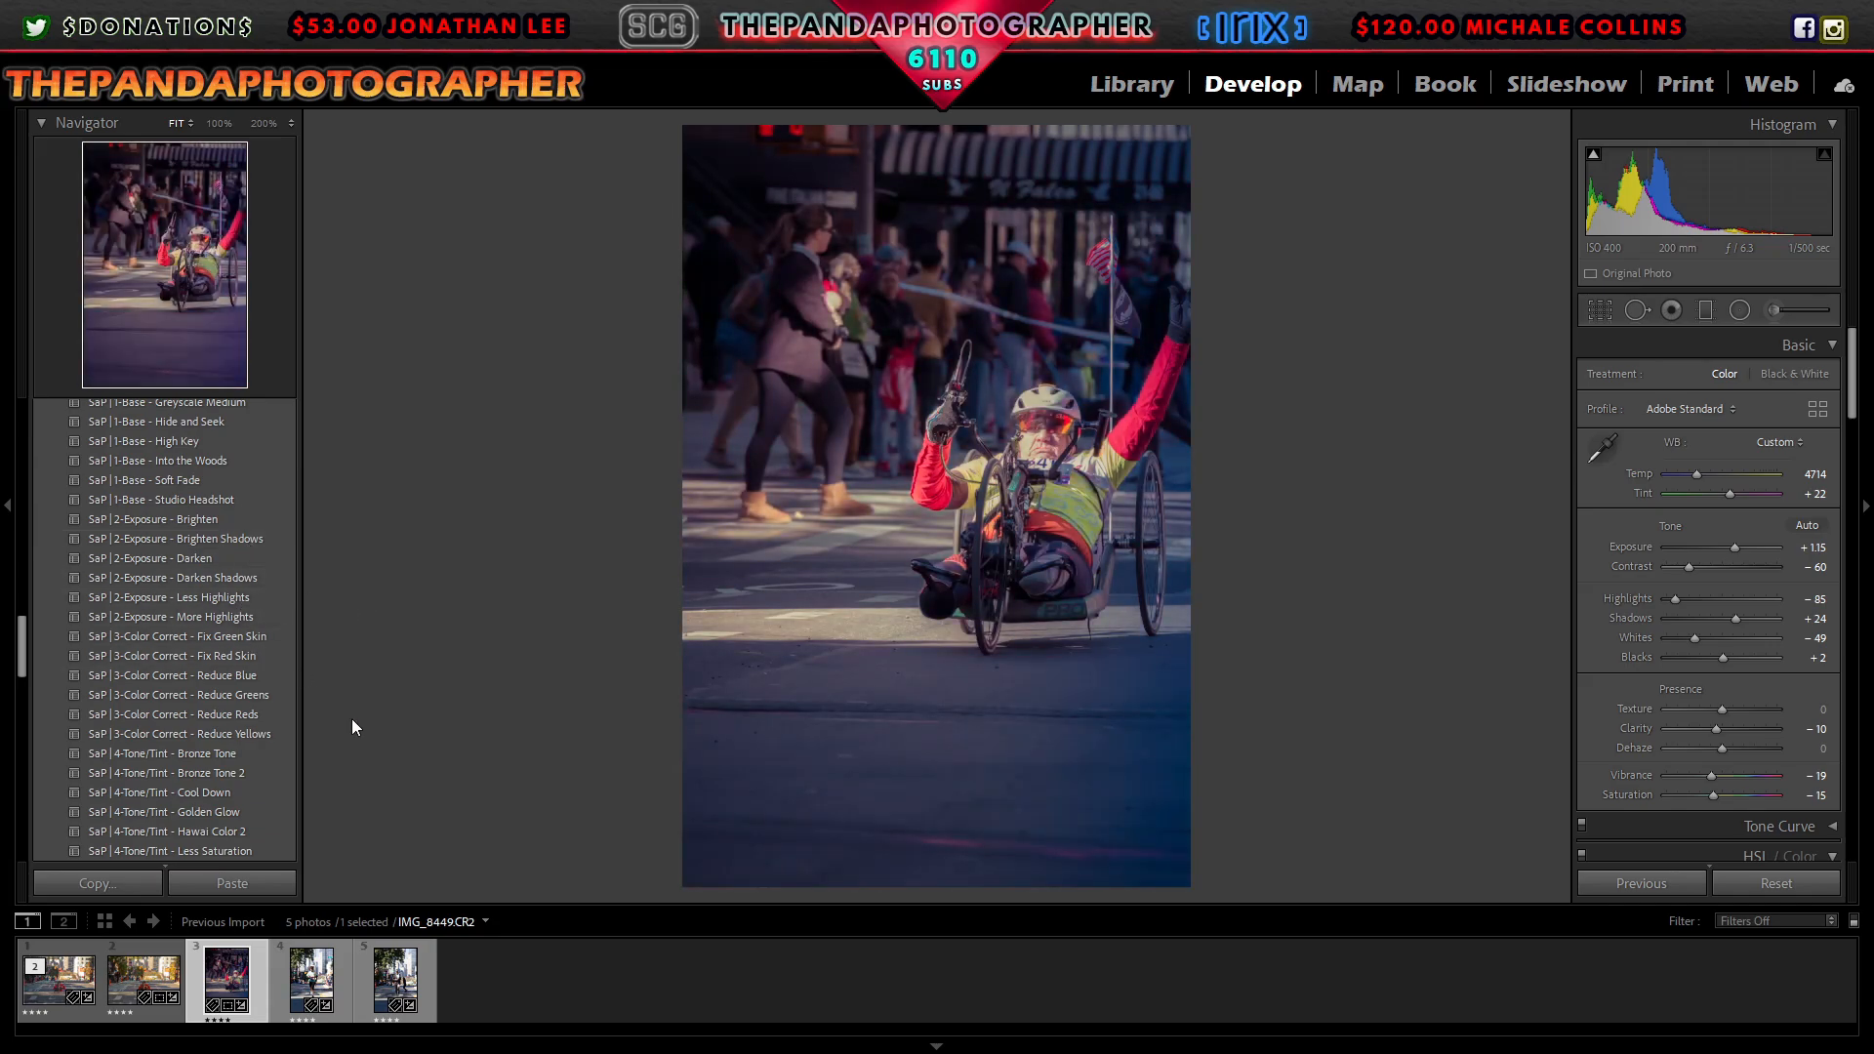
click(254, 657)
scroll(229, 703, down, 3)
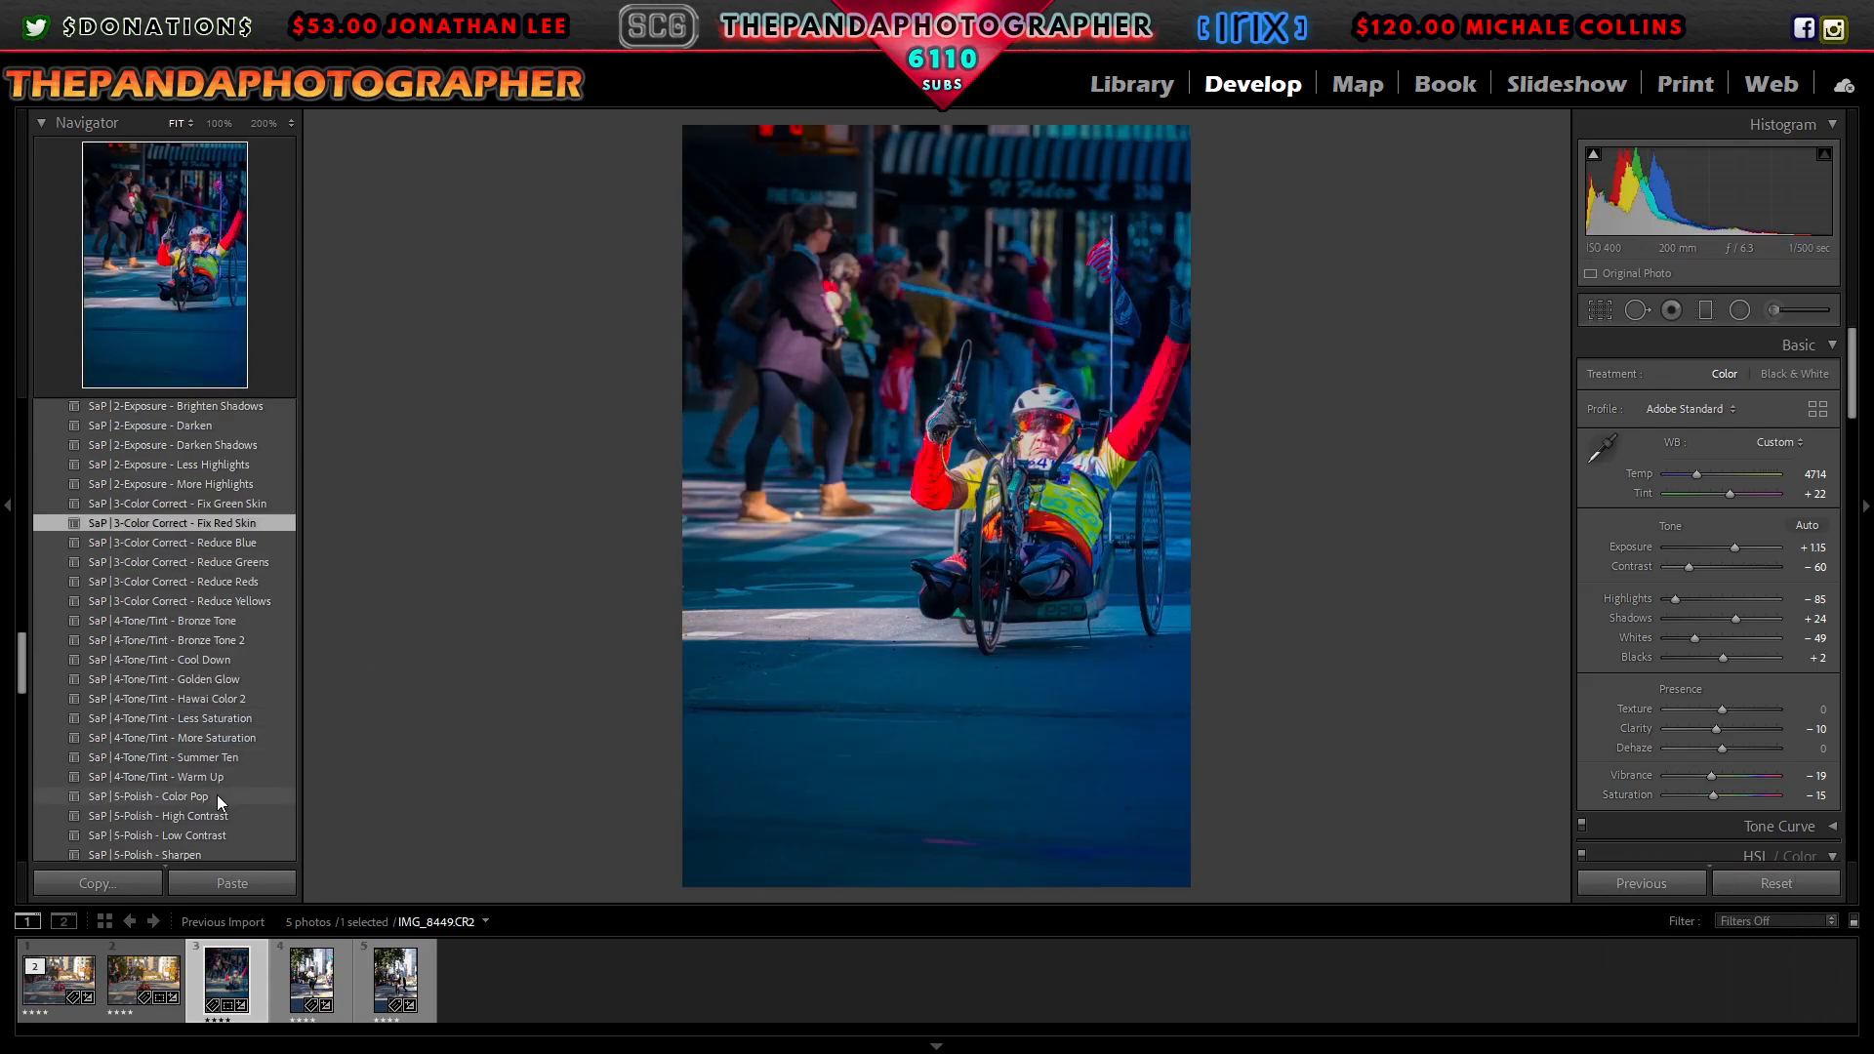
Step: Apply the 5.1 Sharpen and Noise Reduction preset from Keiki Pro Starter Preset 8 and check the cyclist up close
scroll(234, 800, down, 3)
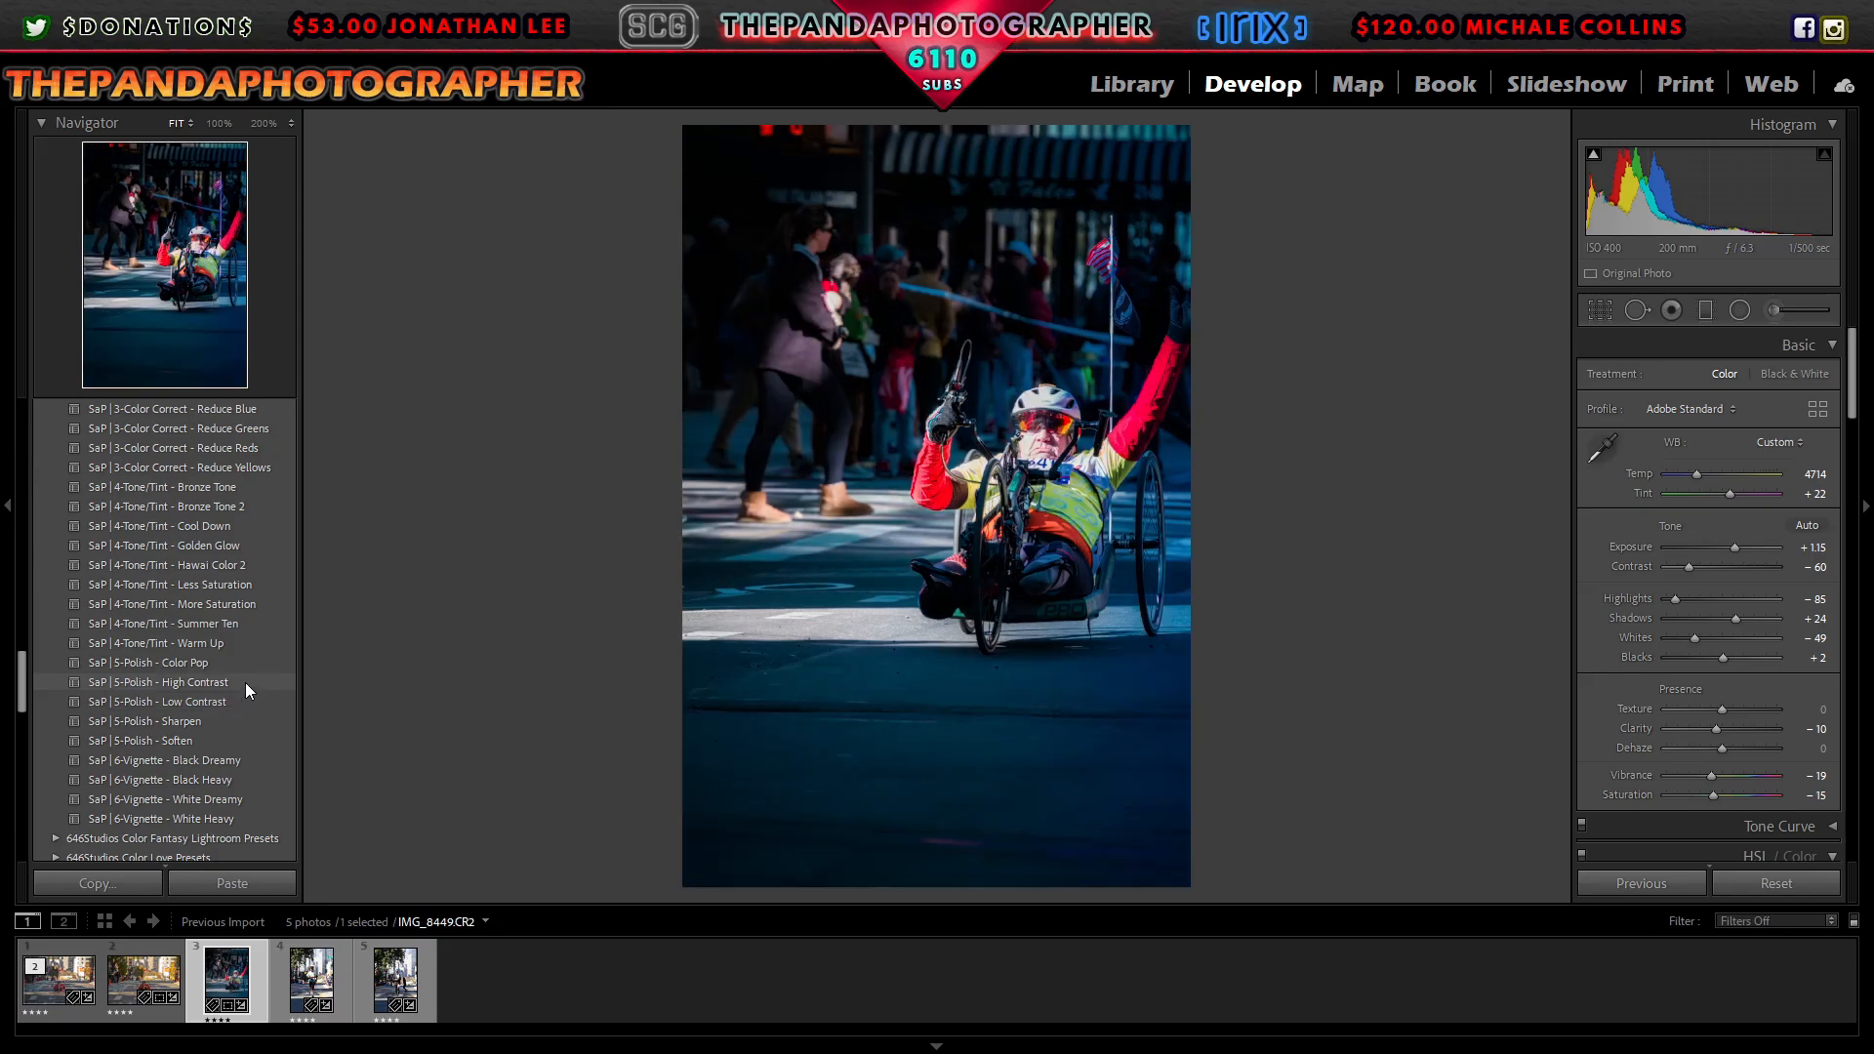
scroll(244, 682, down, 10)
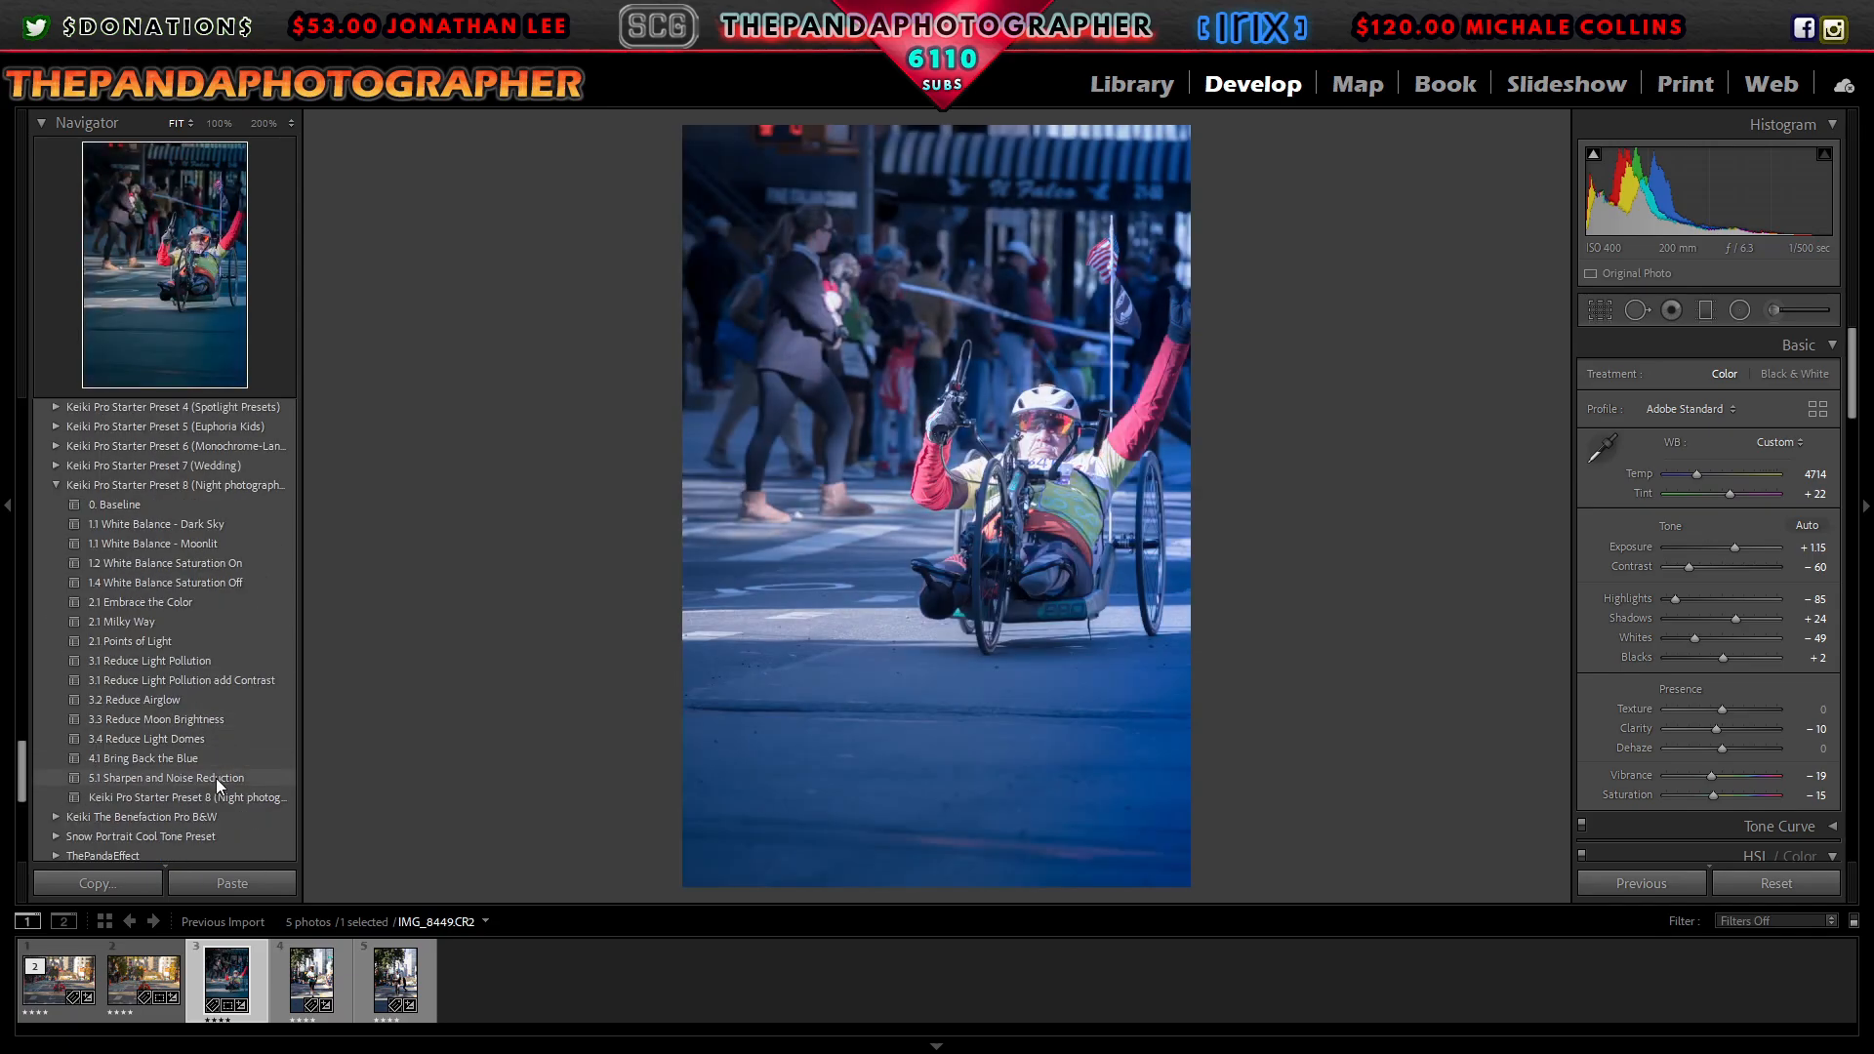
click(214, 777)
click(1002, 480)
click(1007, 508)
Step: Open the graded photo for external editing in Color Efex Pro 4
right_click(1011, 512)
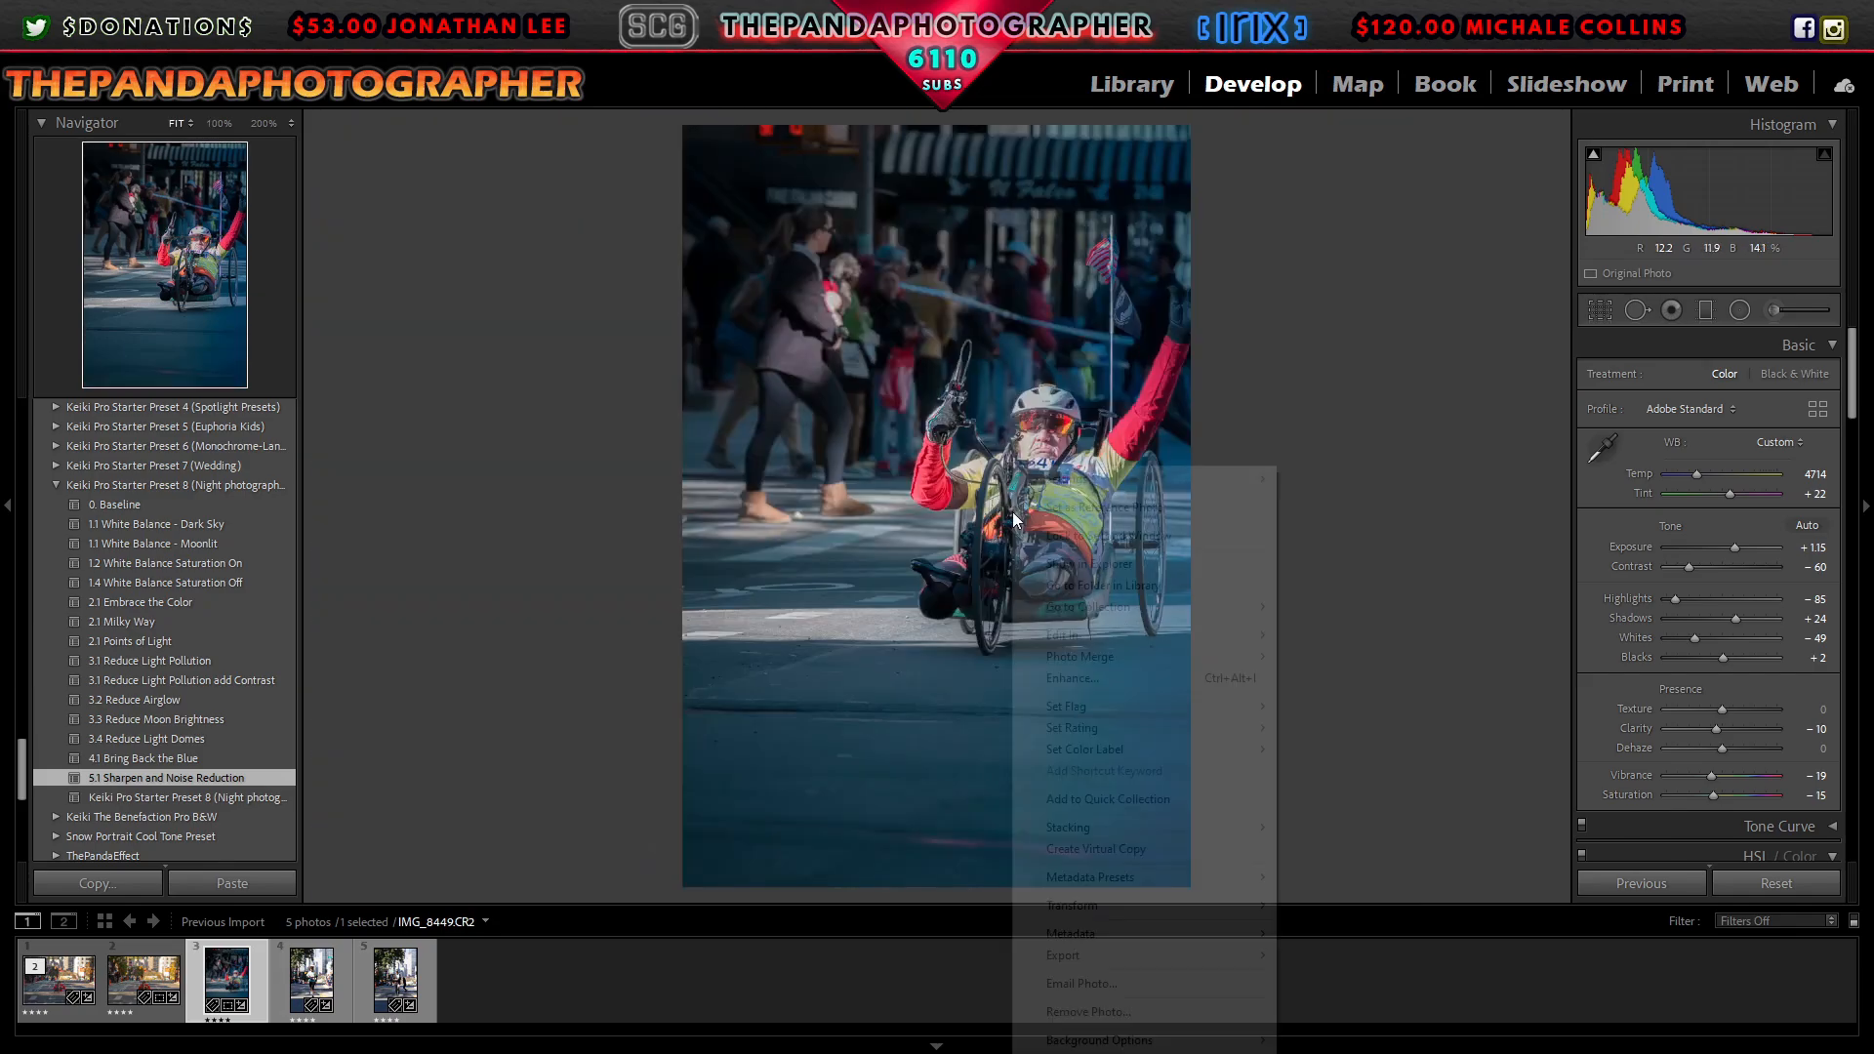
mouse_move(1162, 636)
click(1405, 657)
click(1420, 1010)
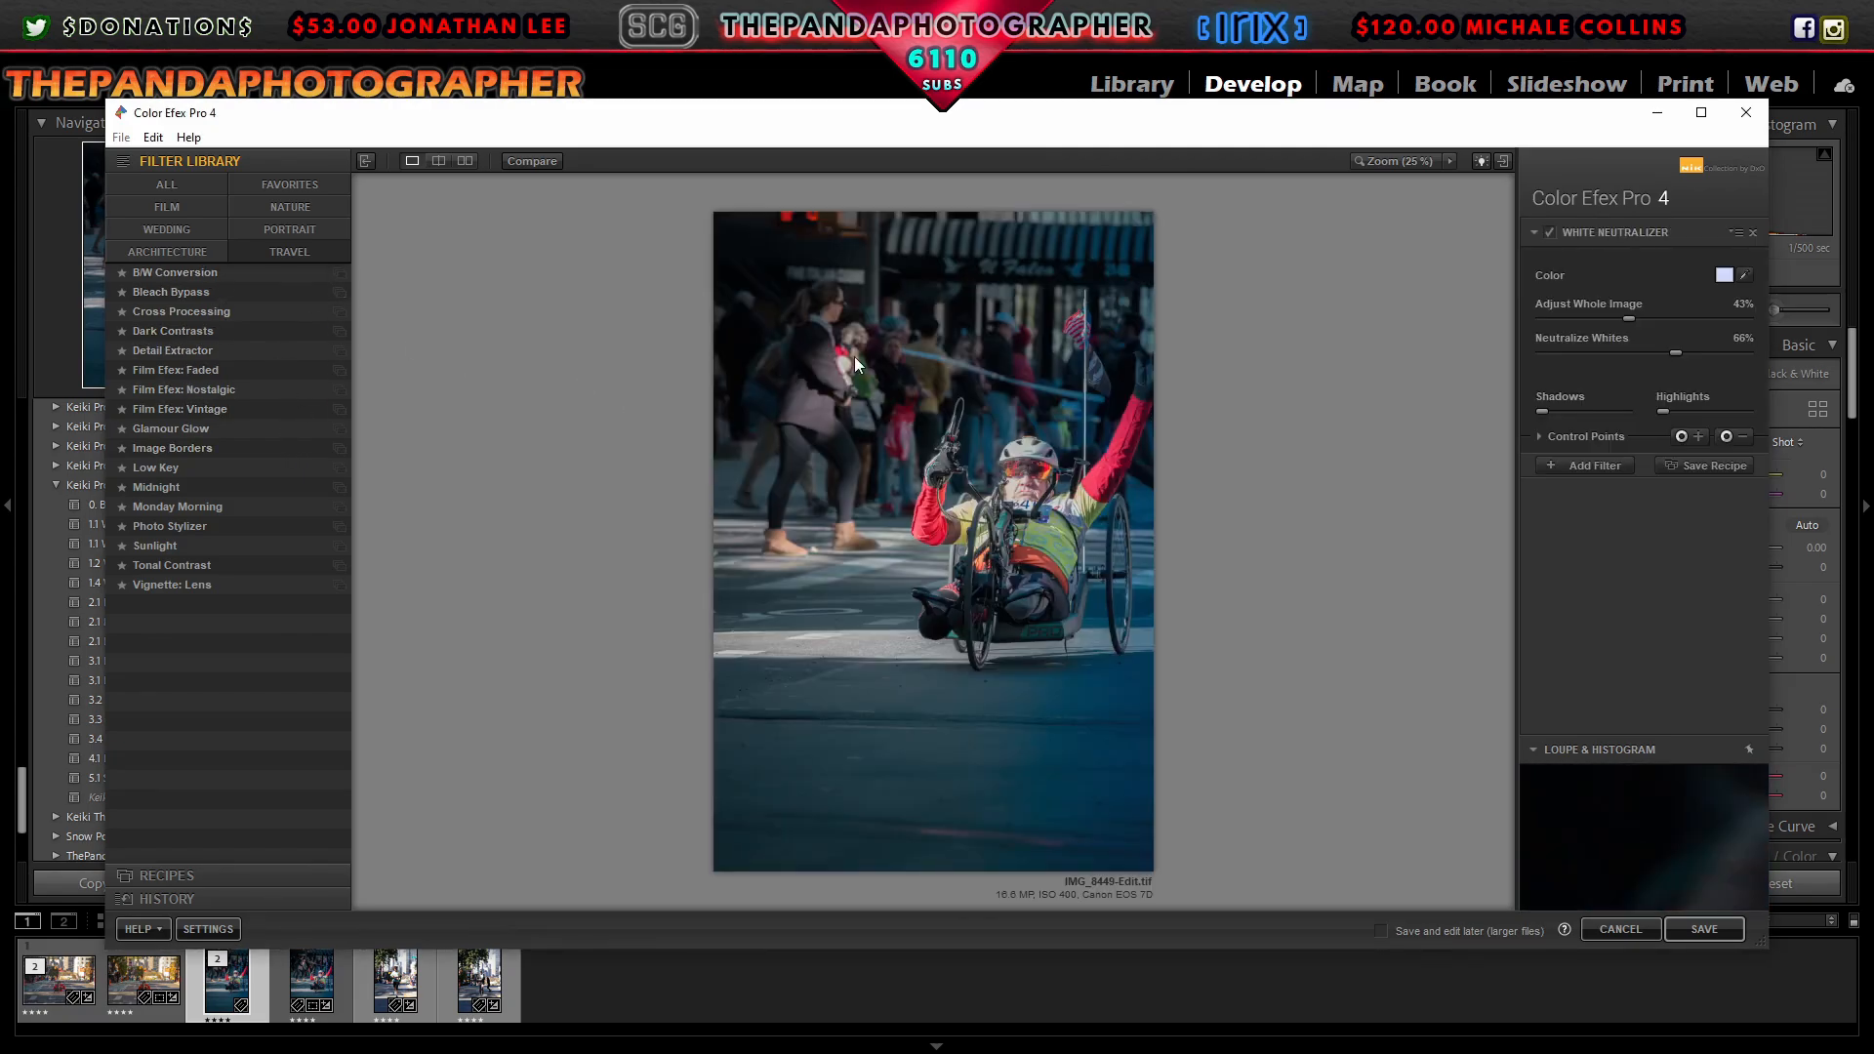
Step: Apply the White Neutralizer nature filter's third (Wedding) variation, with Adjust Whole Image at 38% and Neutralize Whites at 71%
click(306, 213)
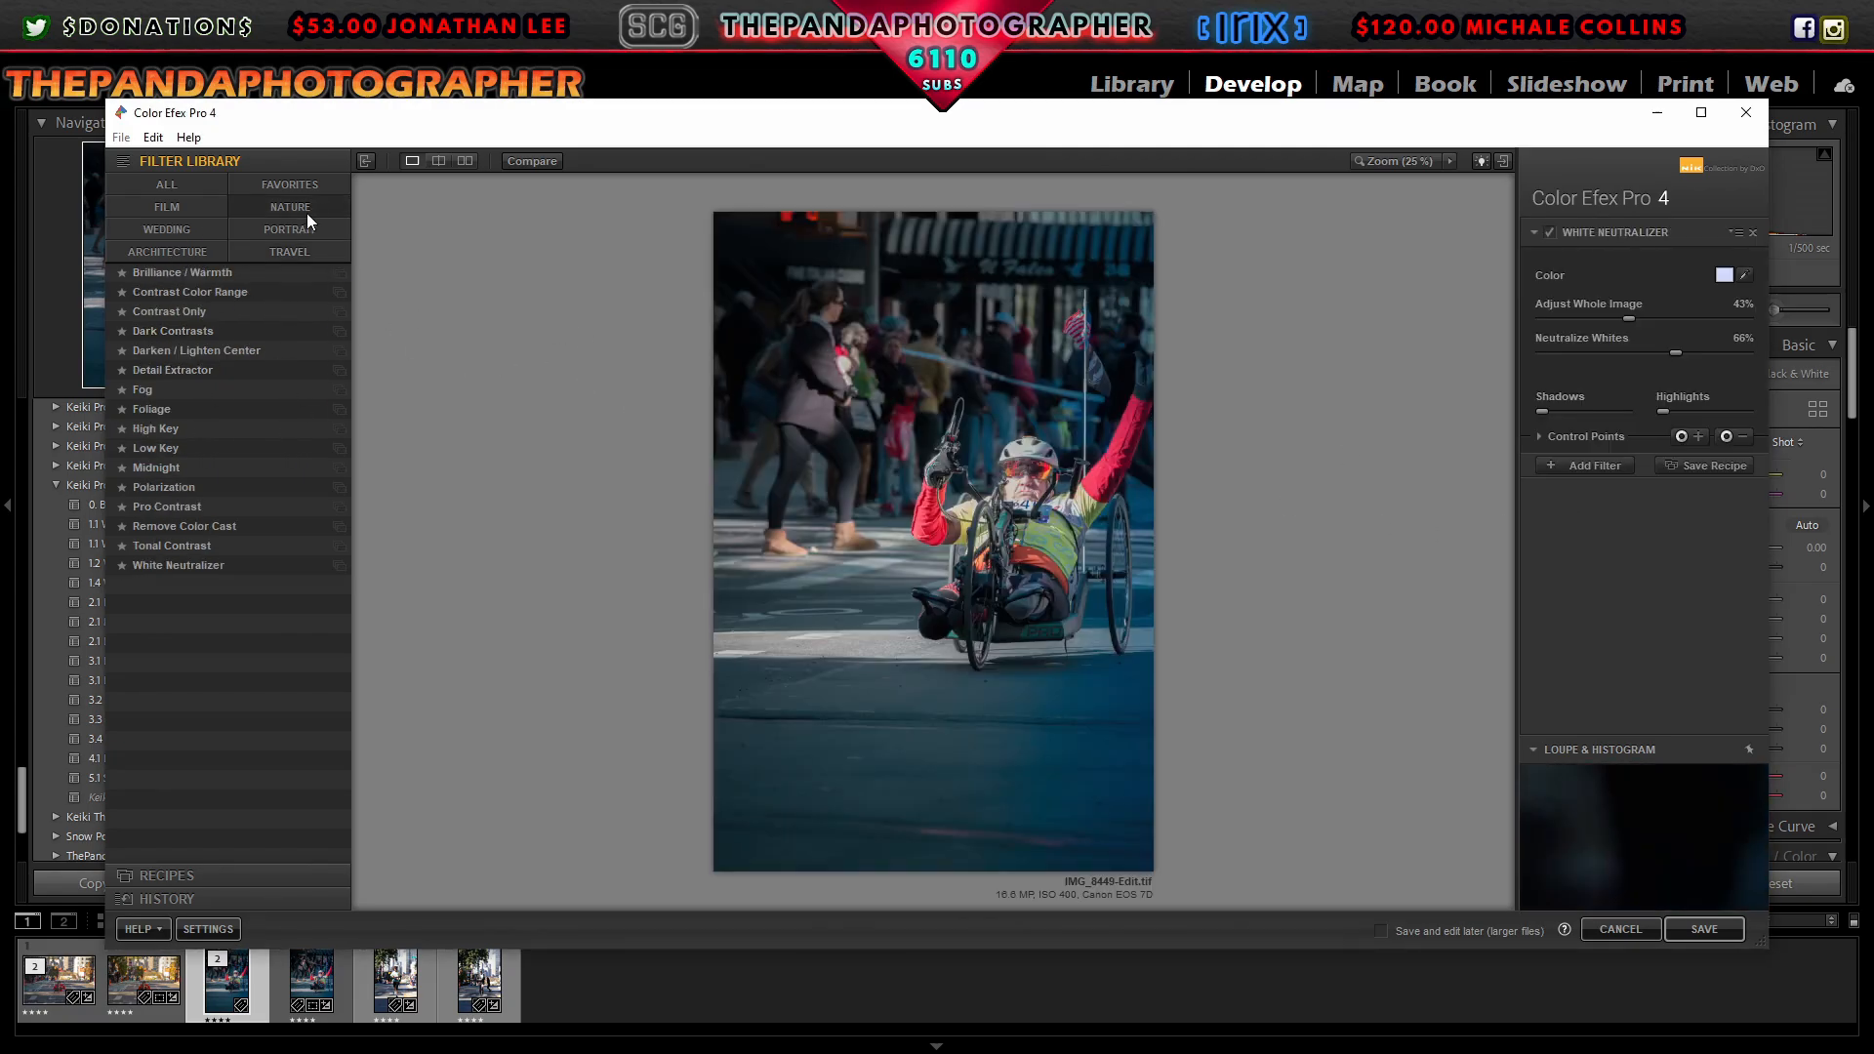
click(338, 566)
click(198, 415)
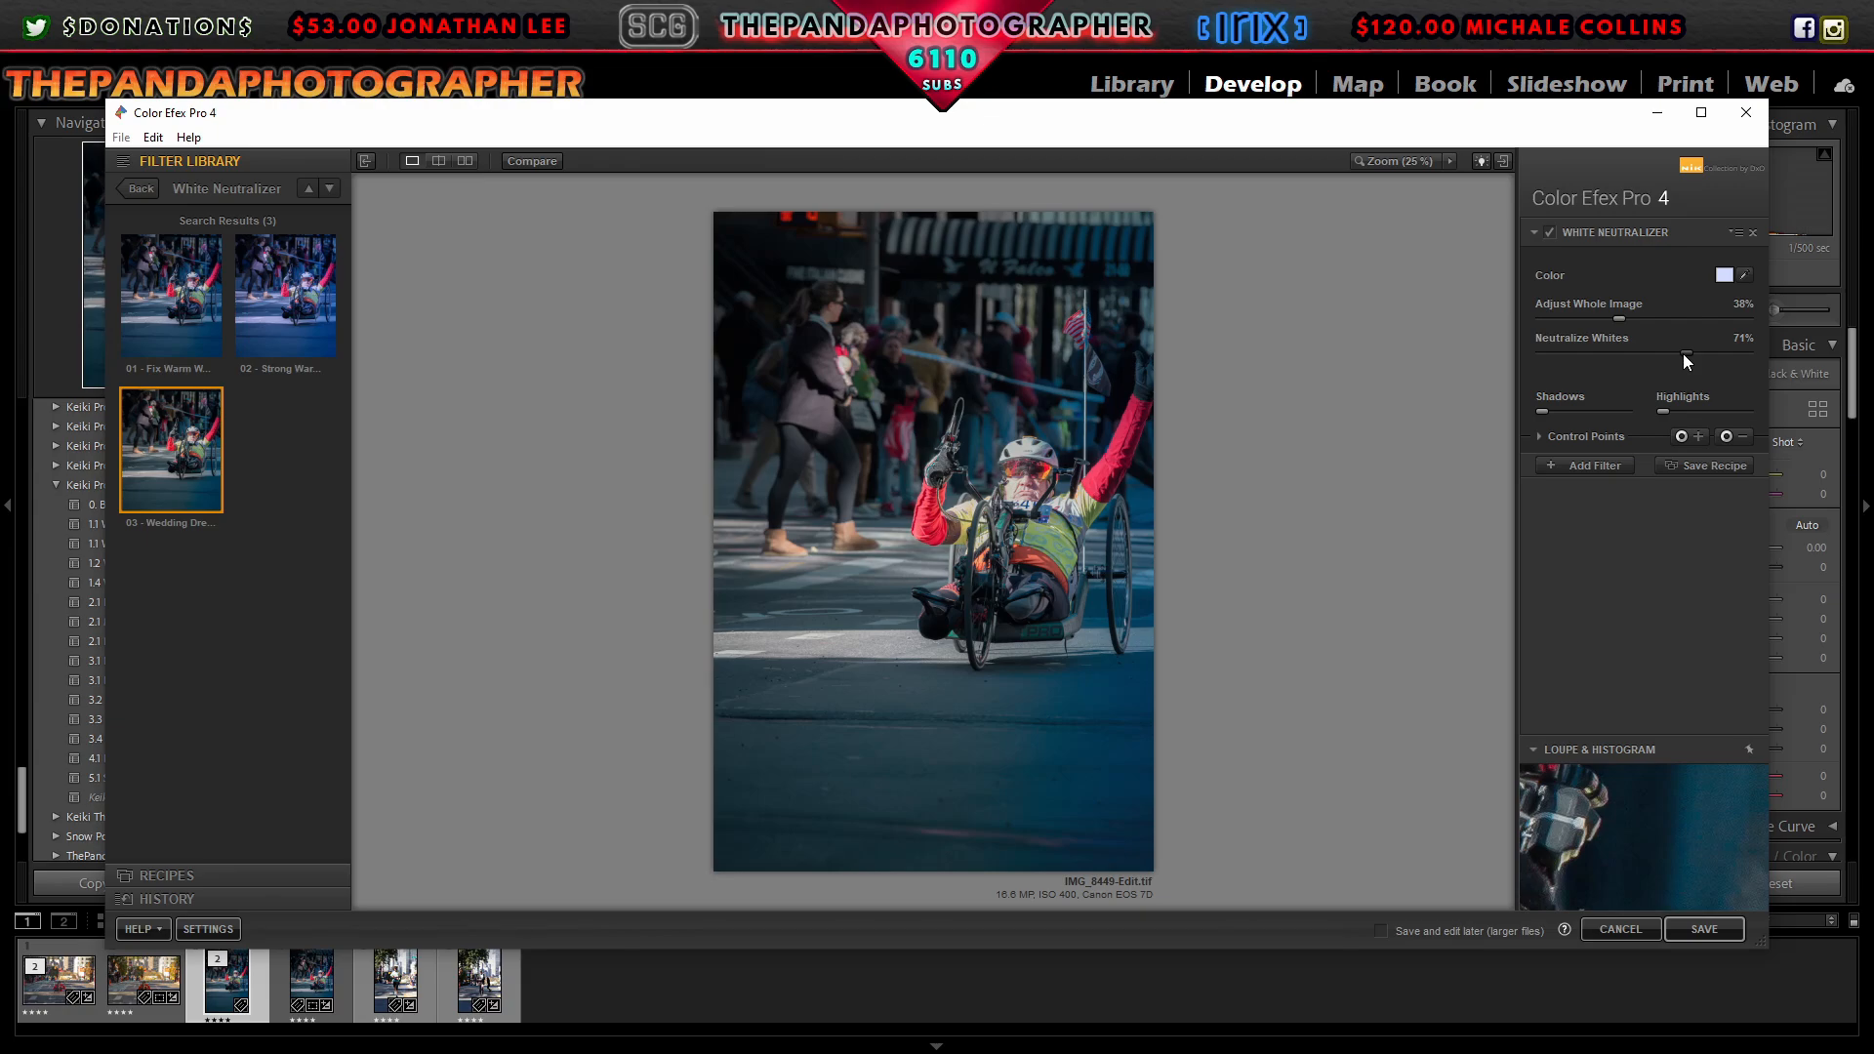
Step: Add a Detail Extractor filter, place a control point on the cyclist's torso and set the filter strength to 17%
click(1588, 465)
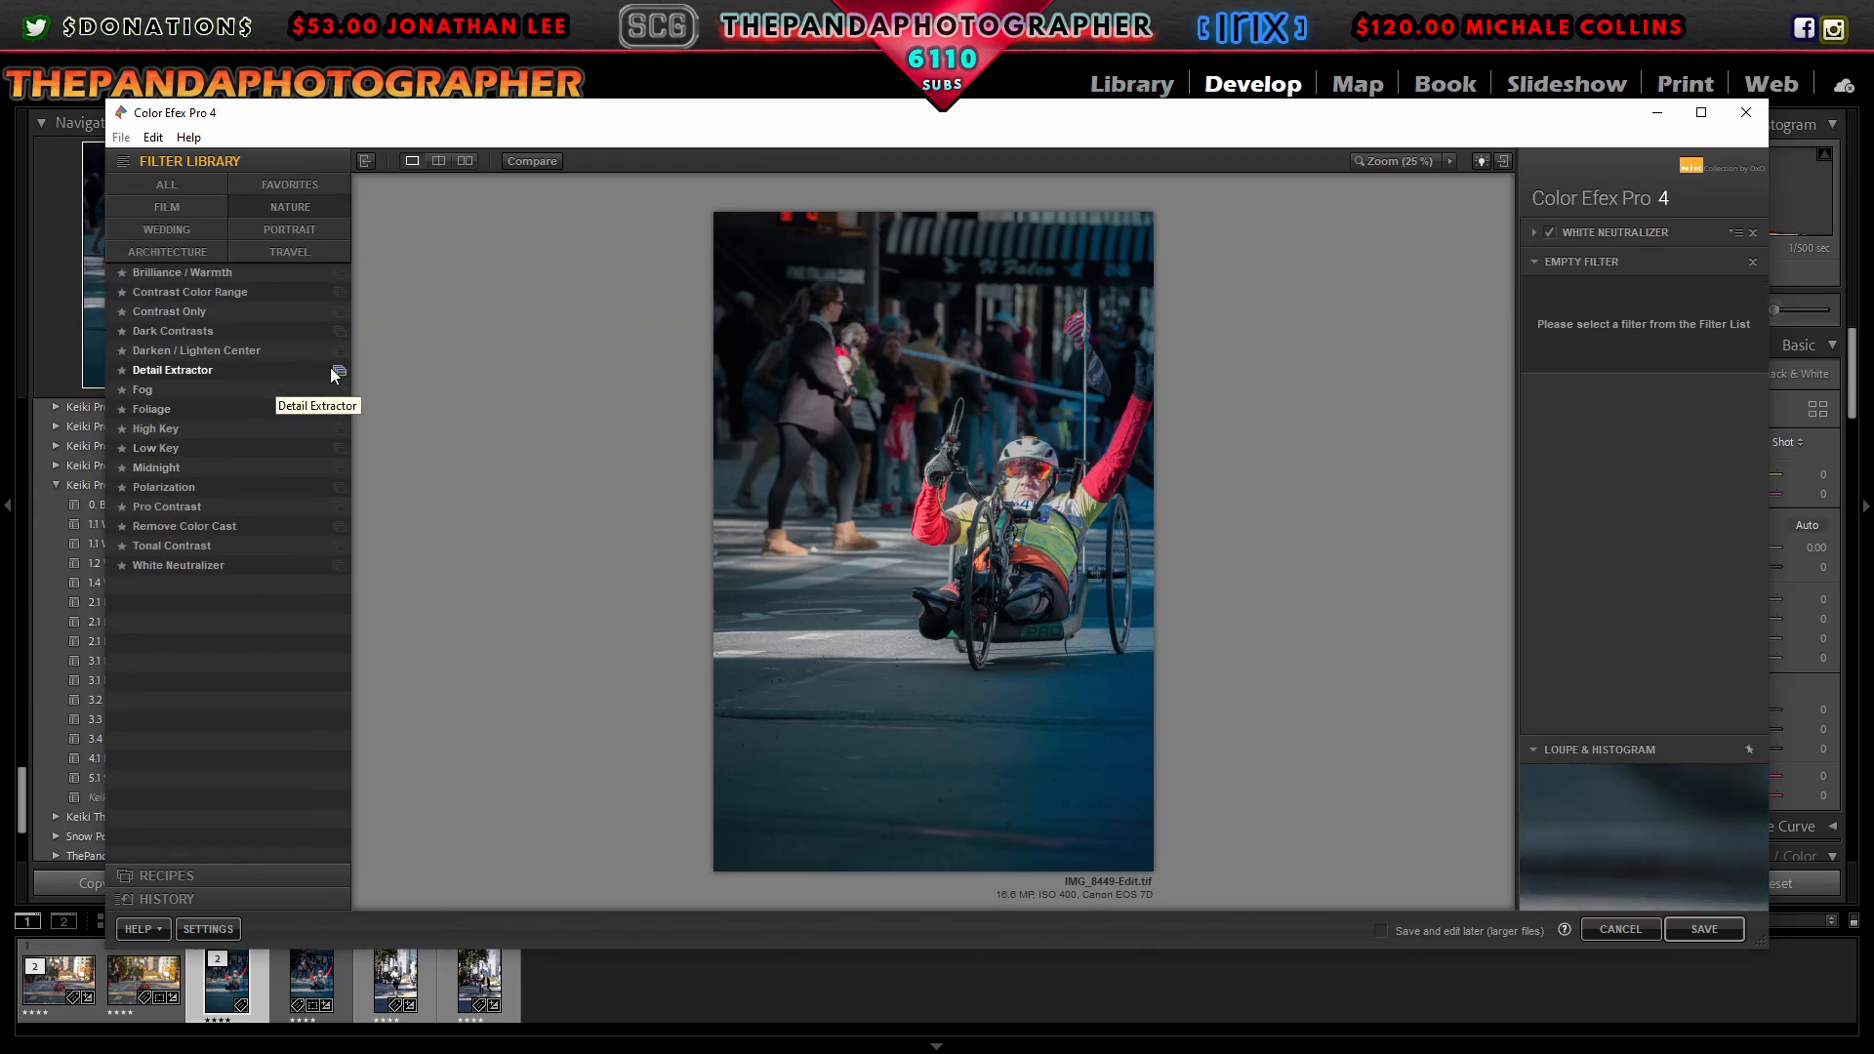
click(332, 369)
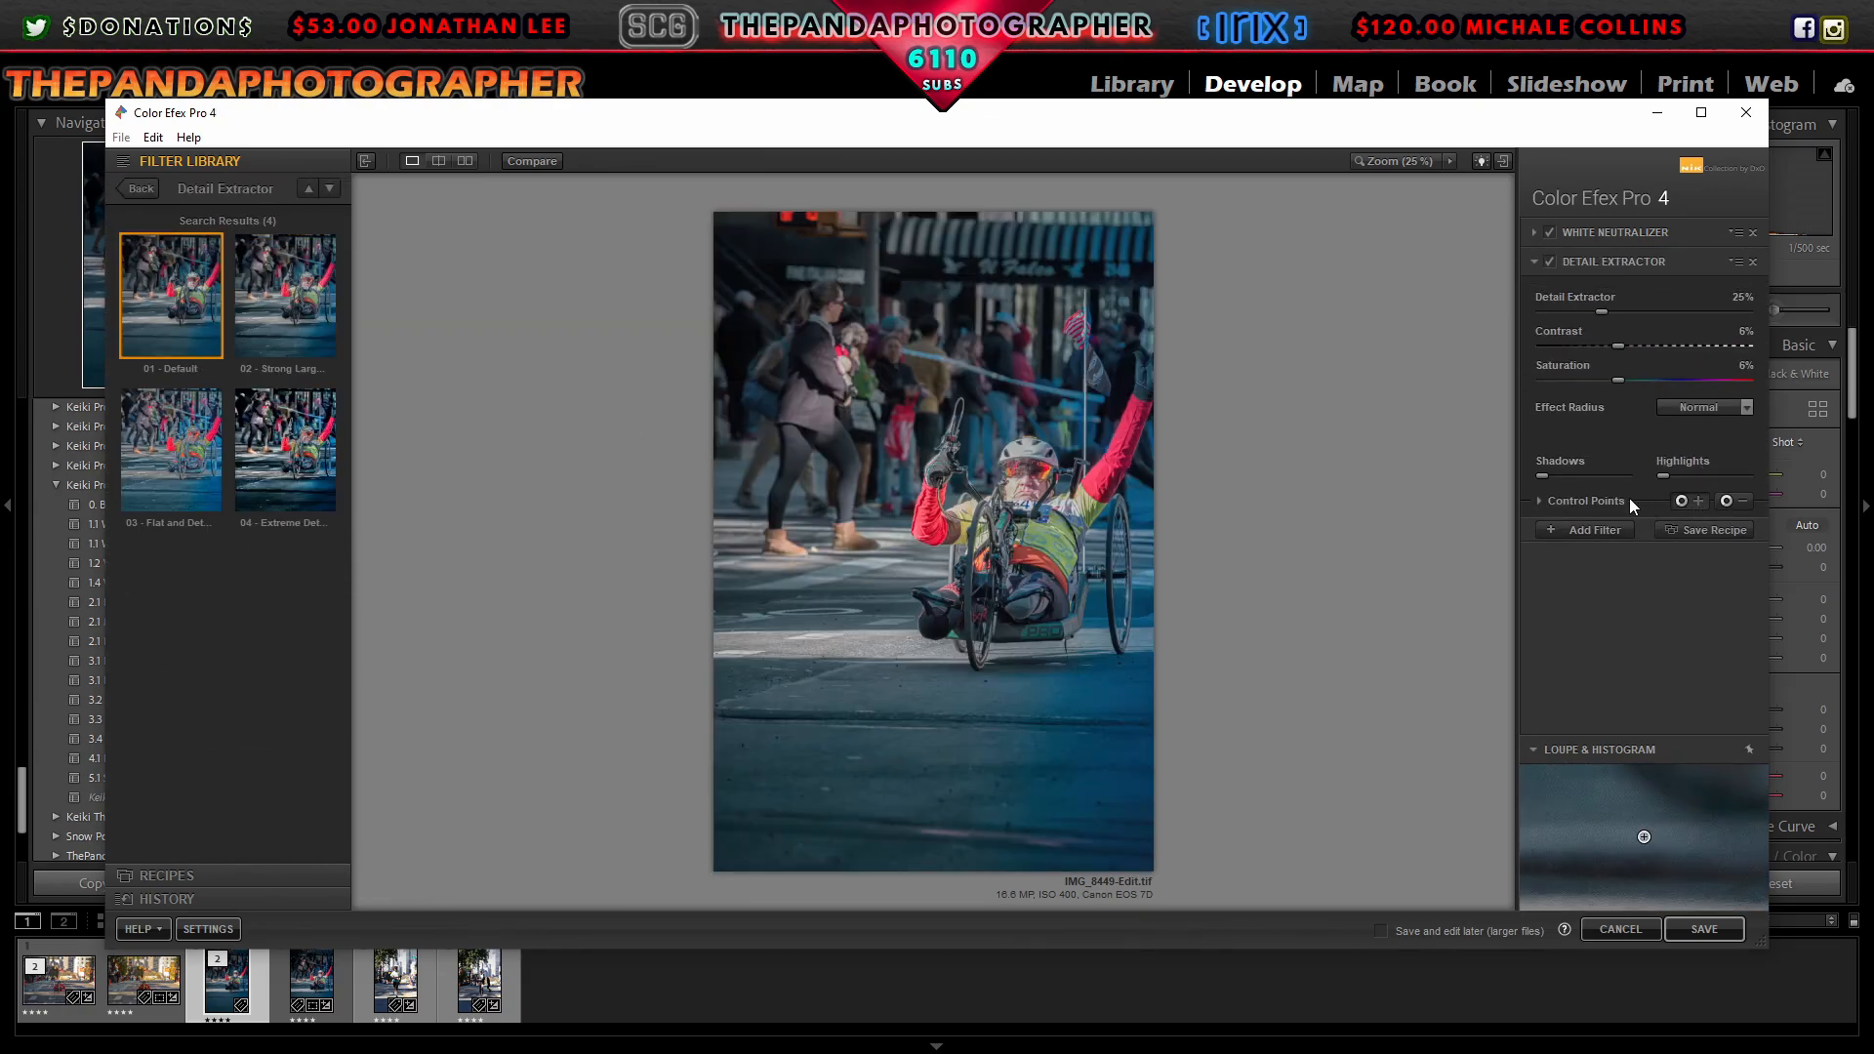
click(1023, 548)
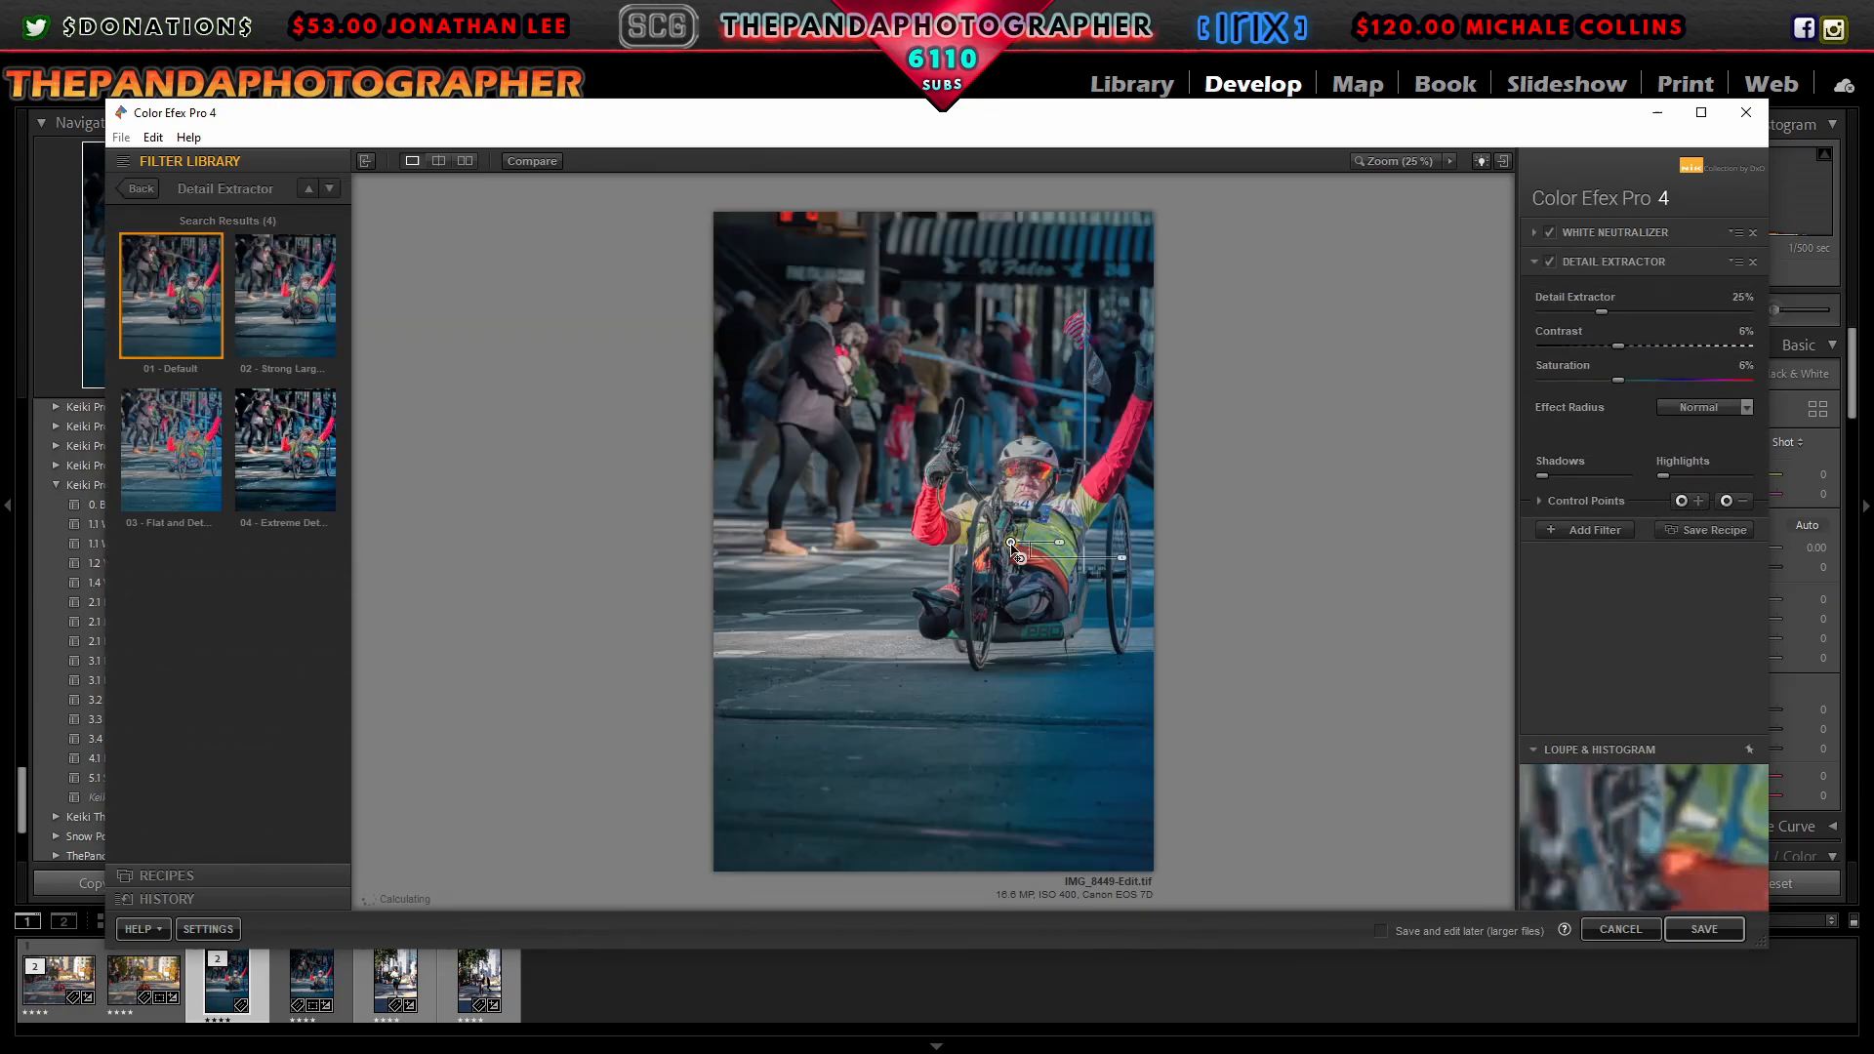
click(1580, 330)
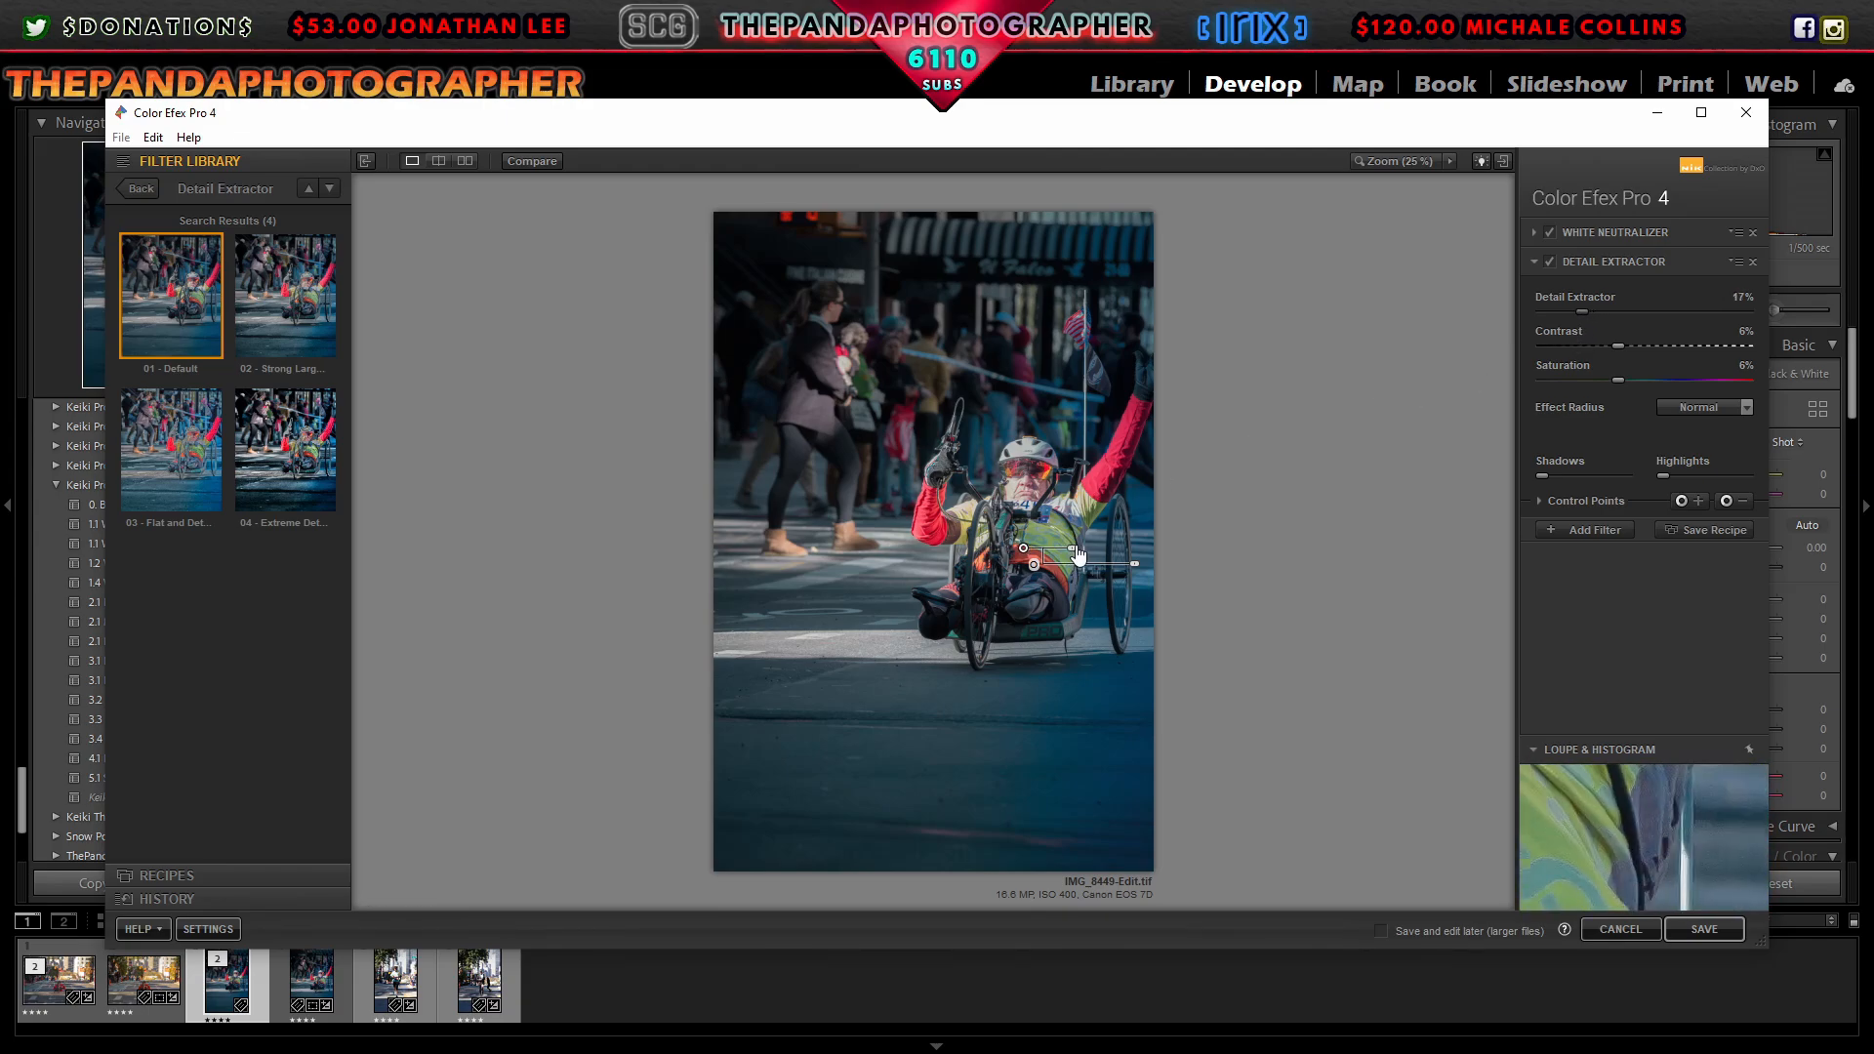
Step: Reposition the Detail Extractor control point on the cyclist's torso while checking its mask
mouse_move(1074, 555)
mouse_move(1023, 543)
mouse_down()
mouse_move(1034, 532)
mouse_move(1032, 557)
mouse_up()
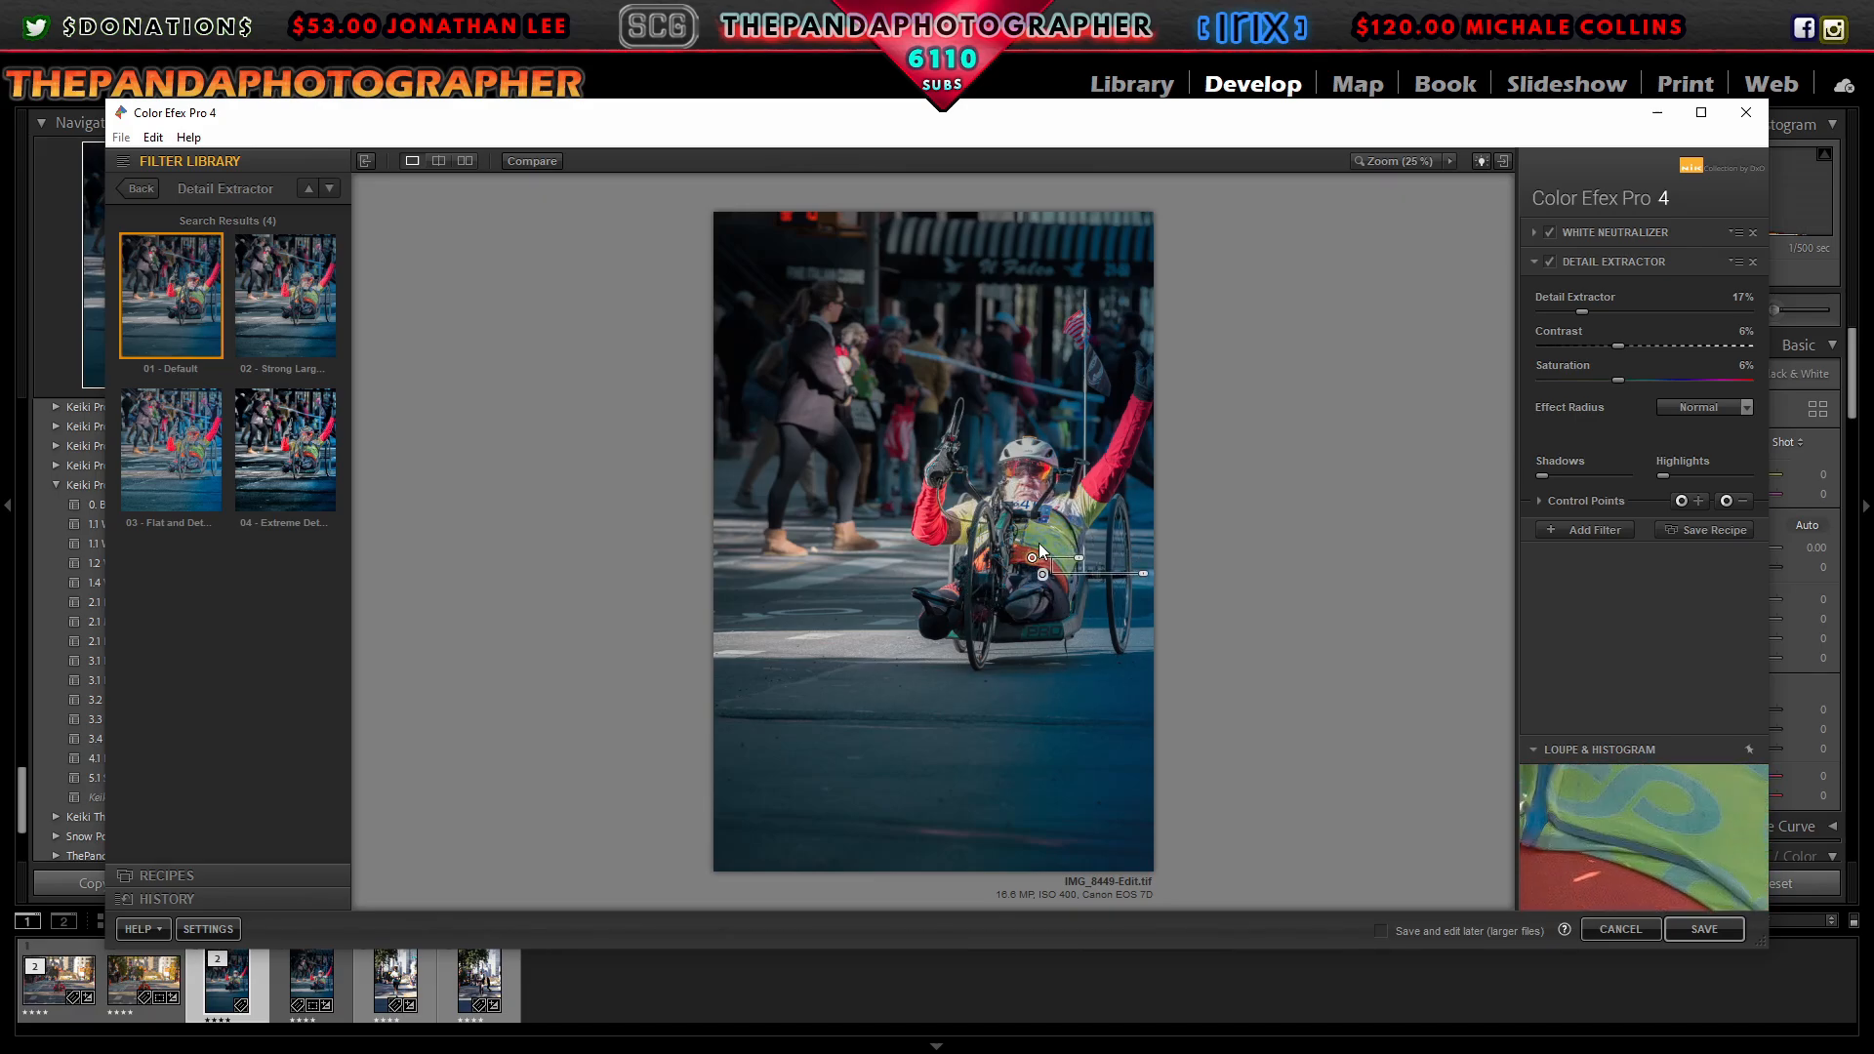
click(1659, 502)
click(1539, 564)
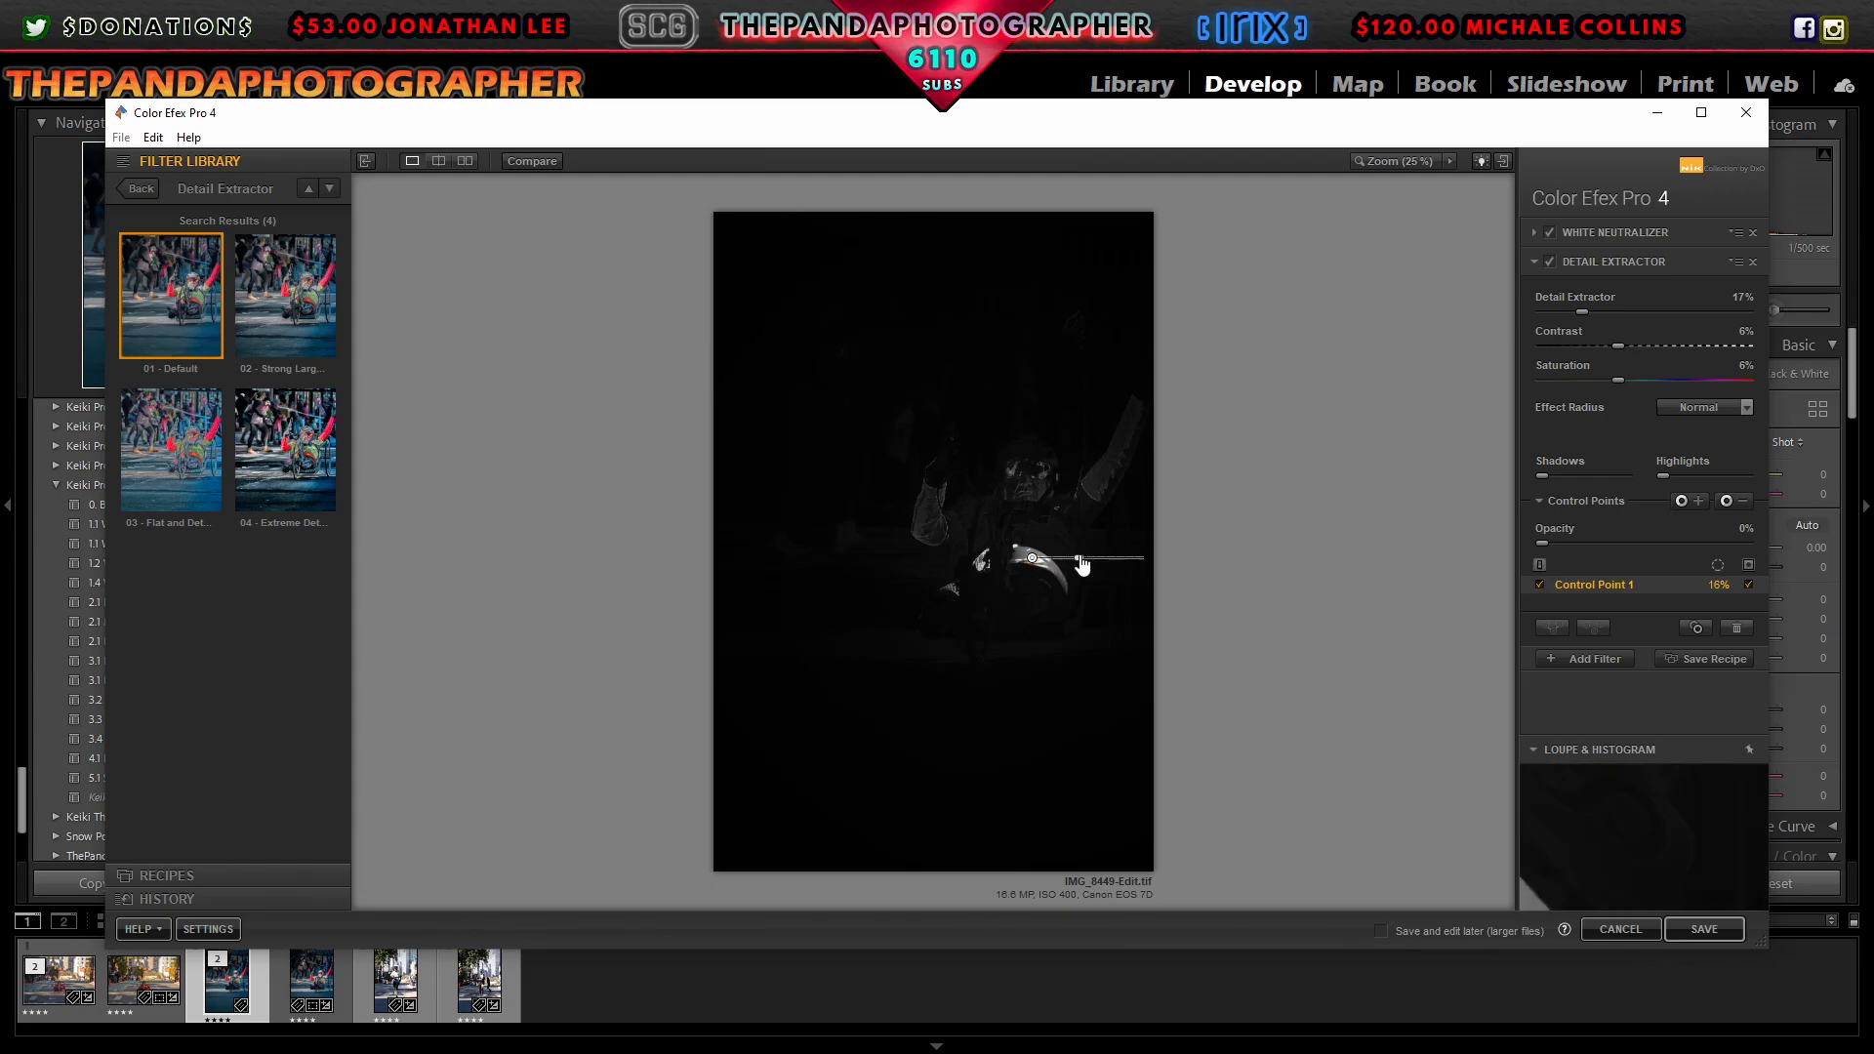
drag(1077, 558, 1020, 576)
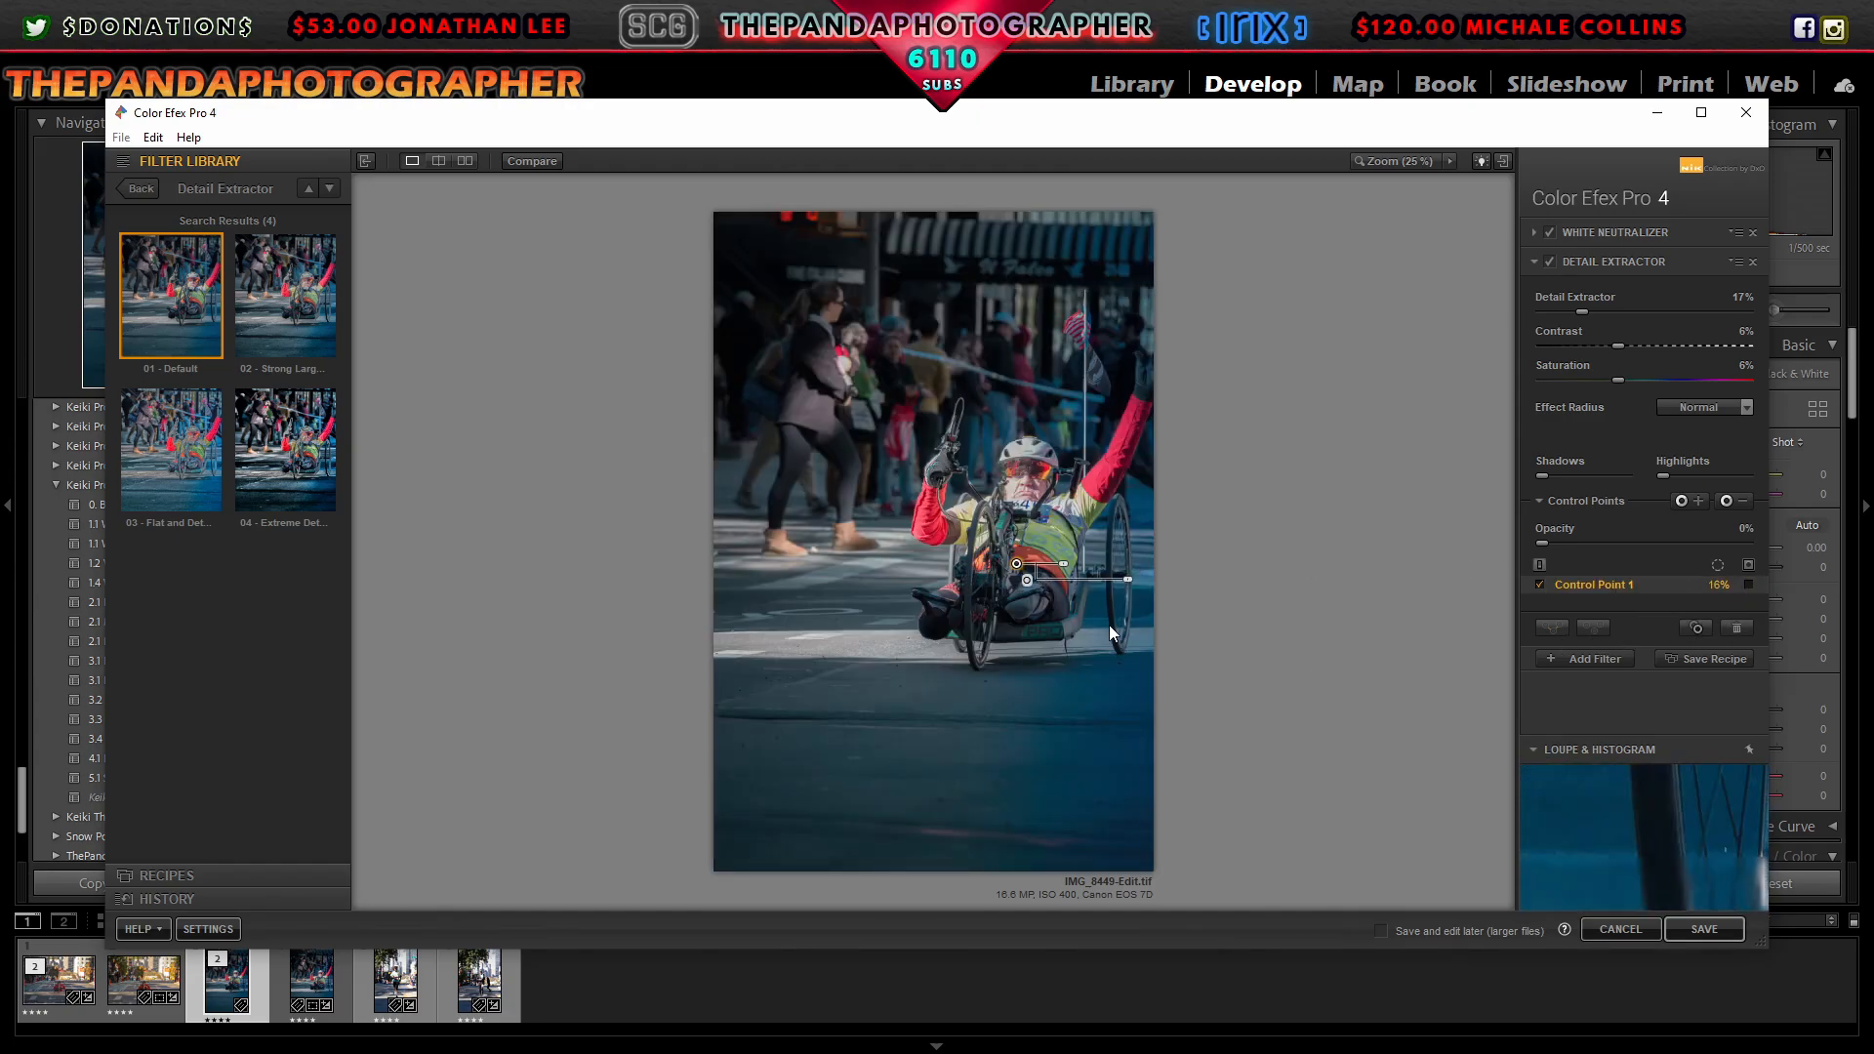
click(1596, 659)
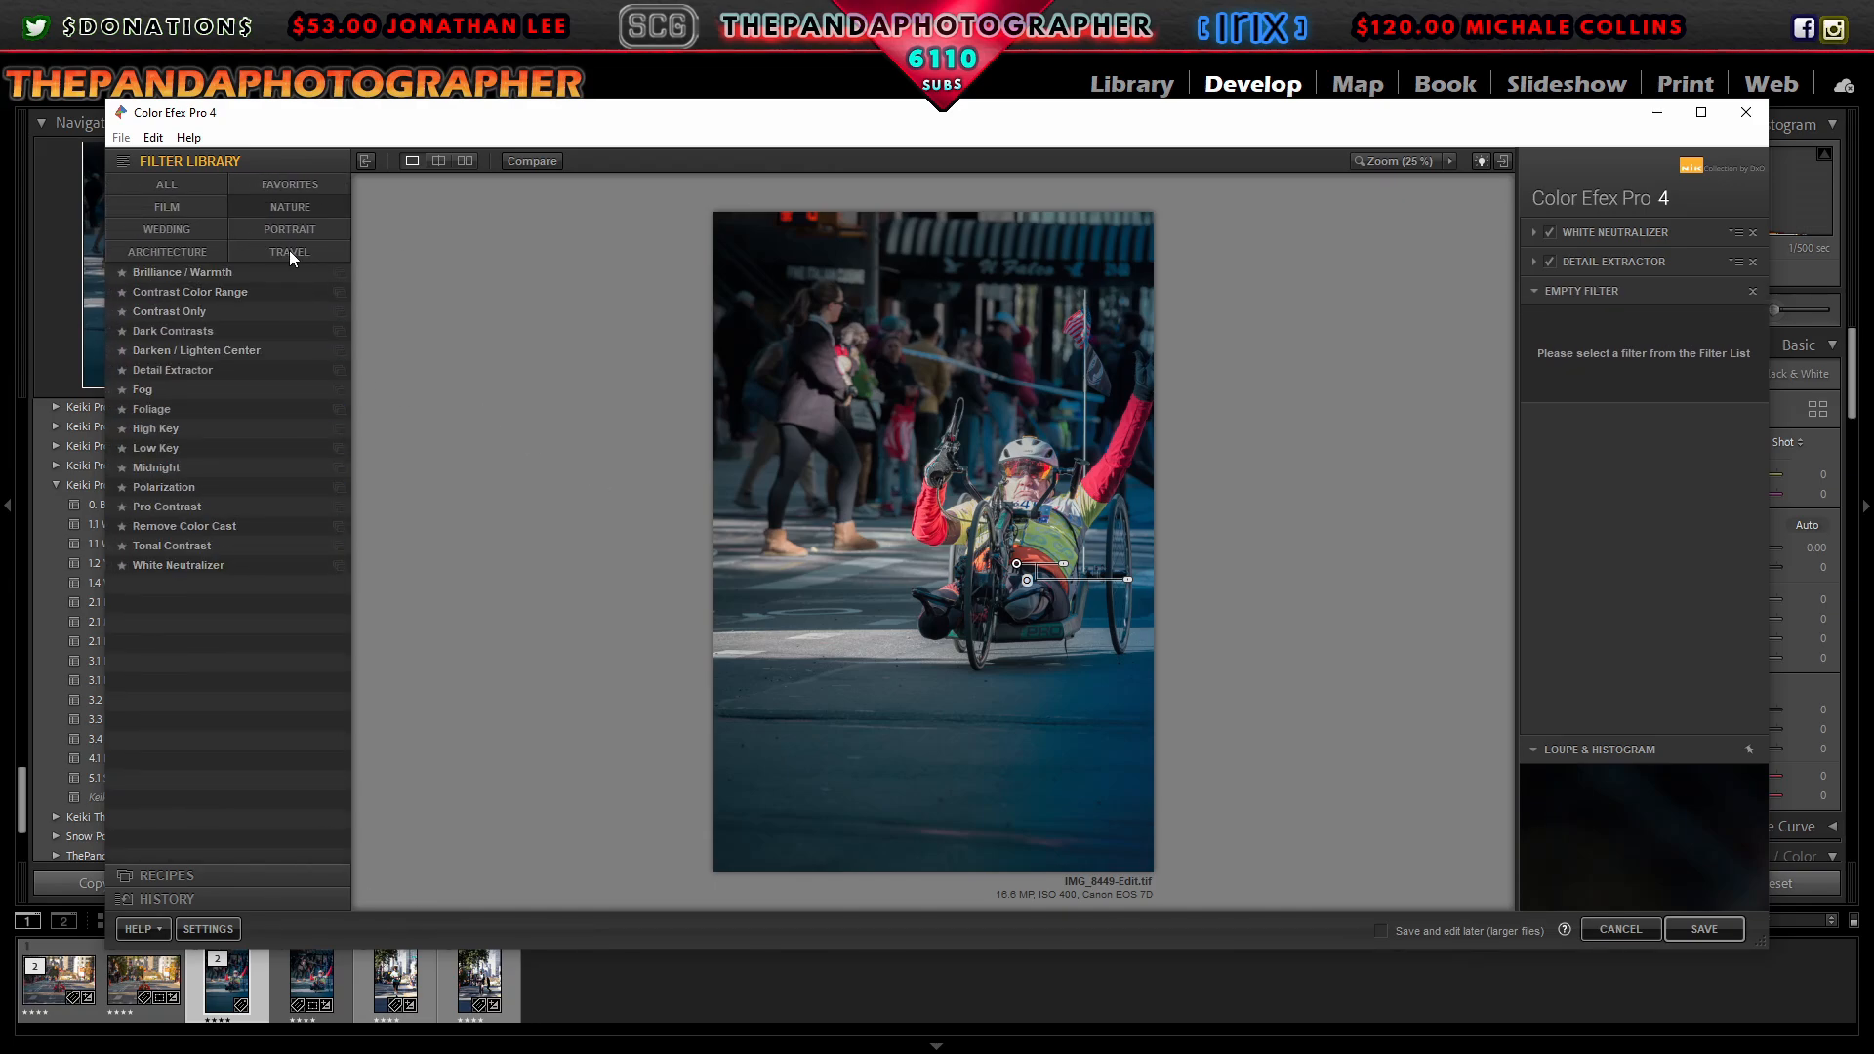
click(337, 436)
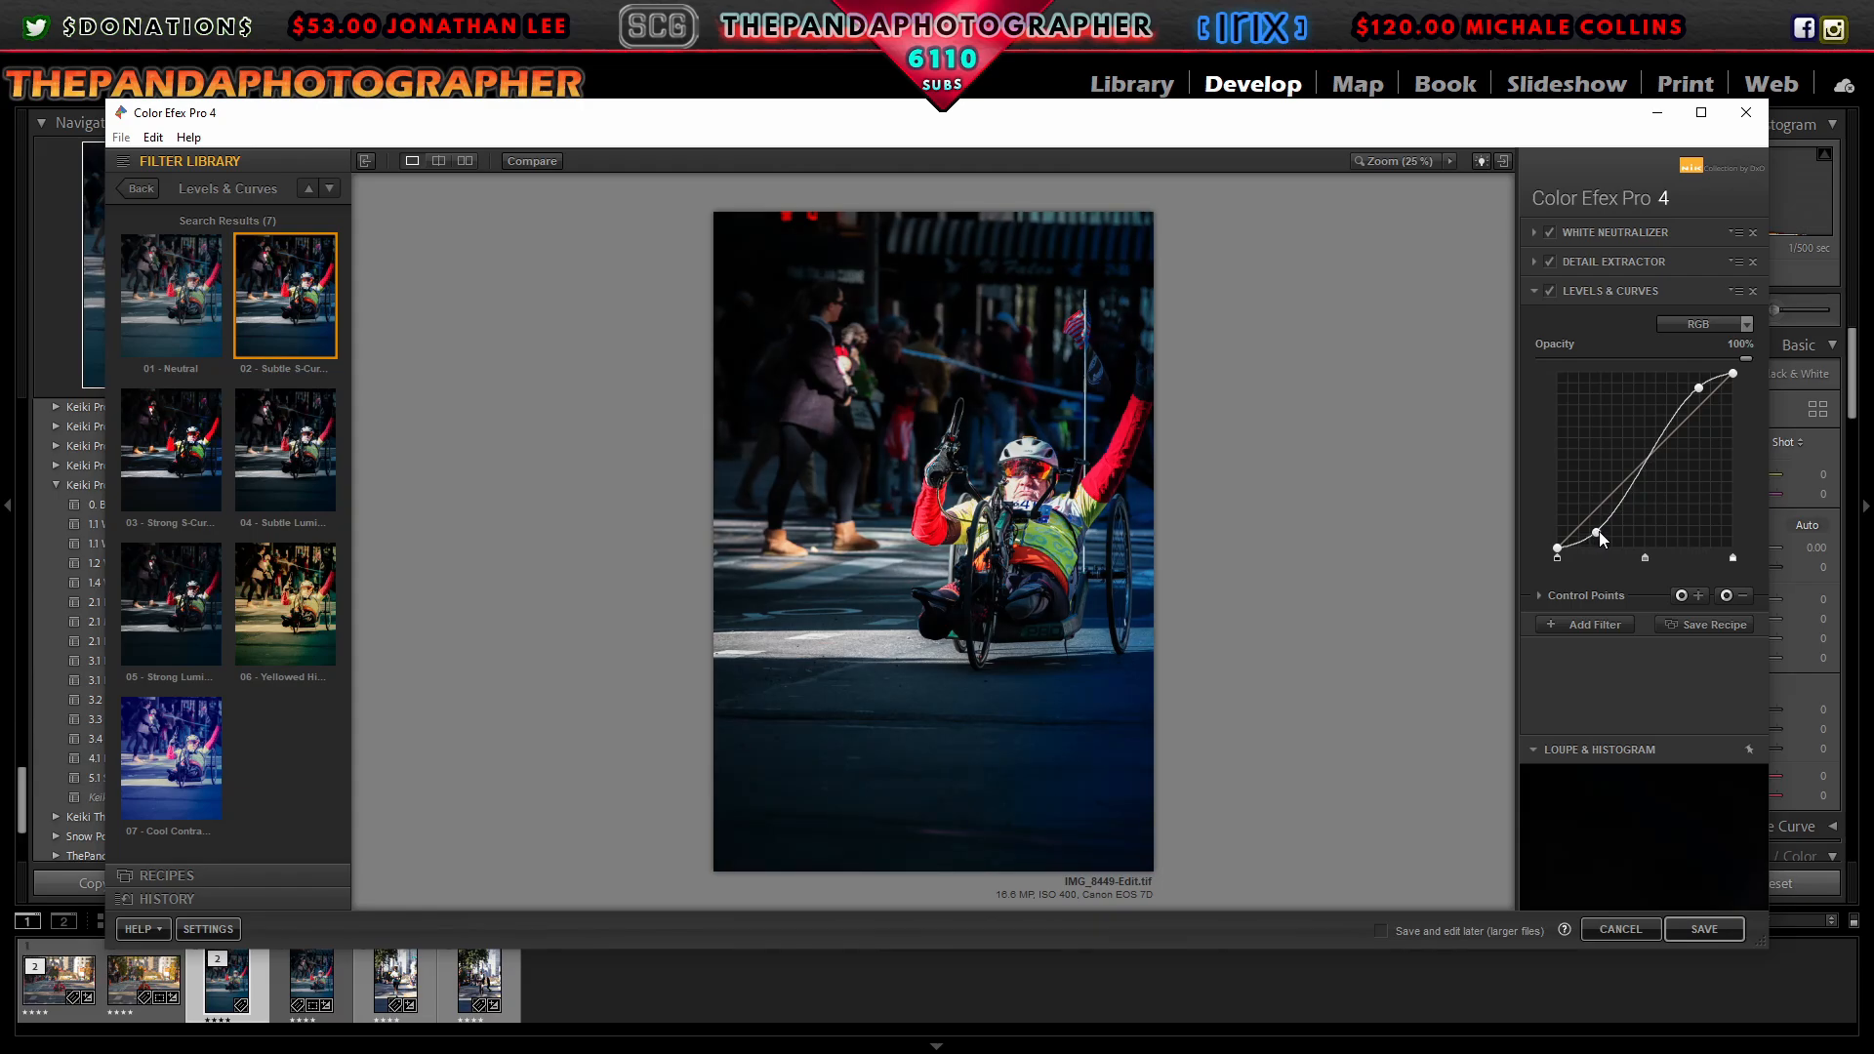
drag(1691, 392, 1699, 395)
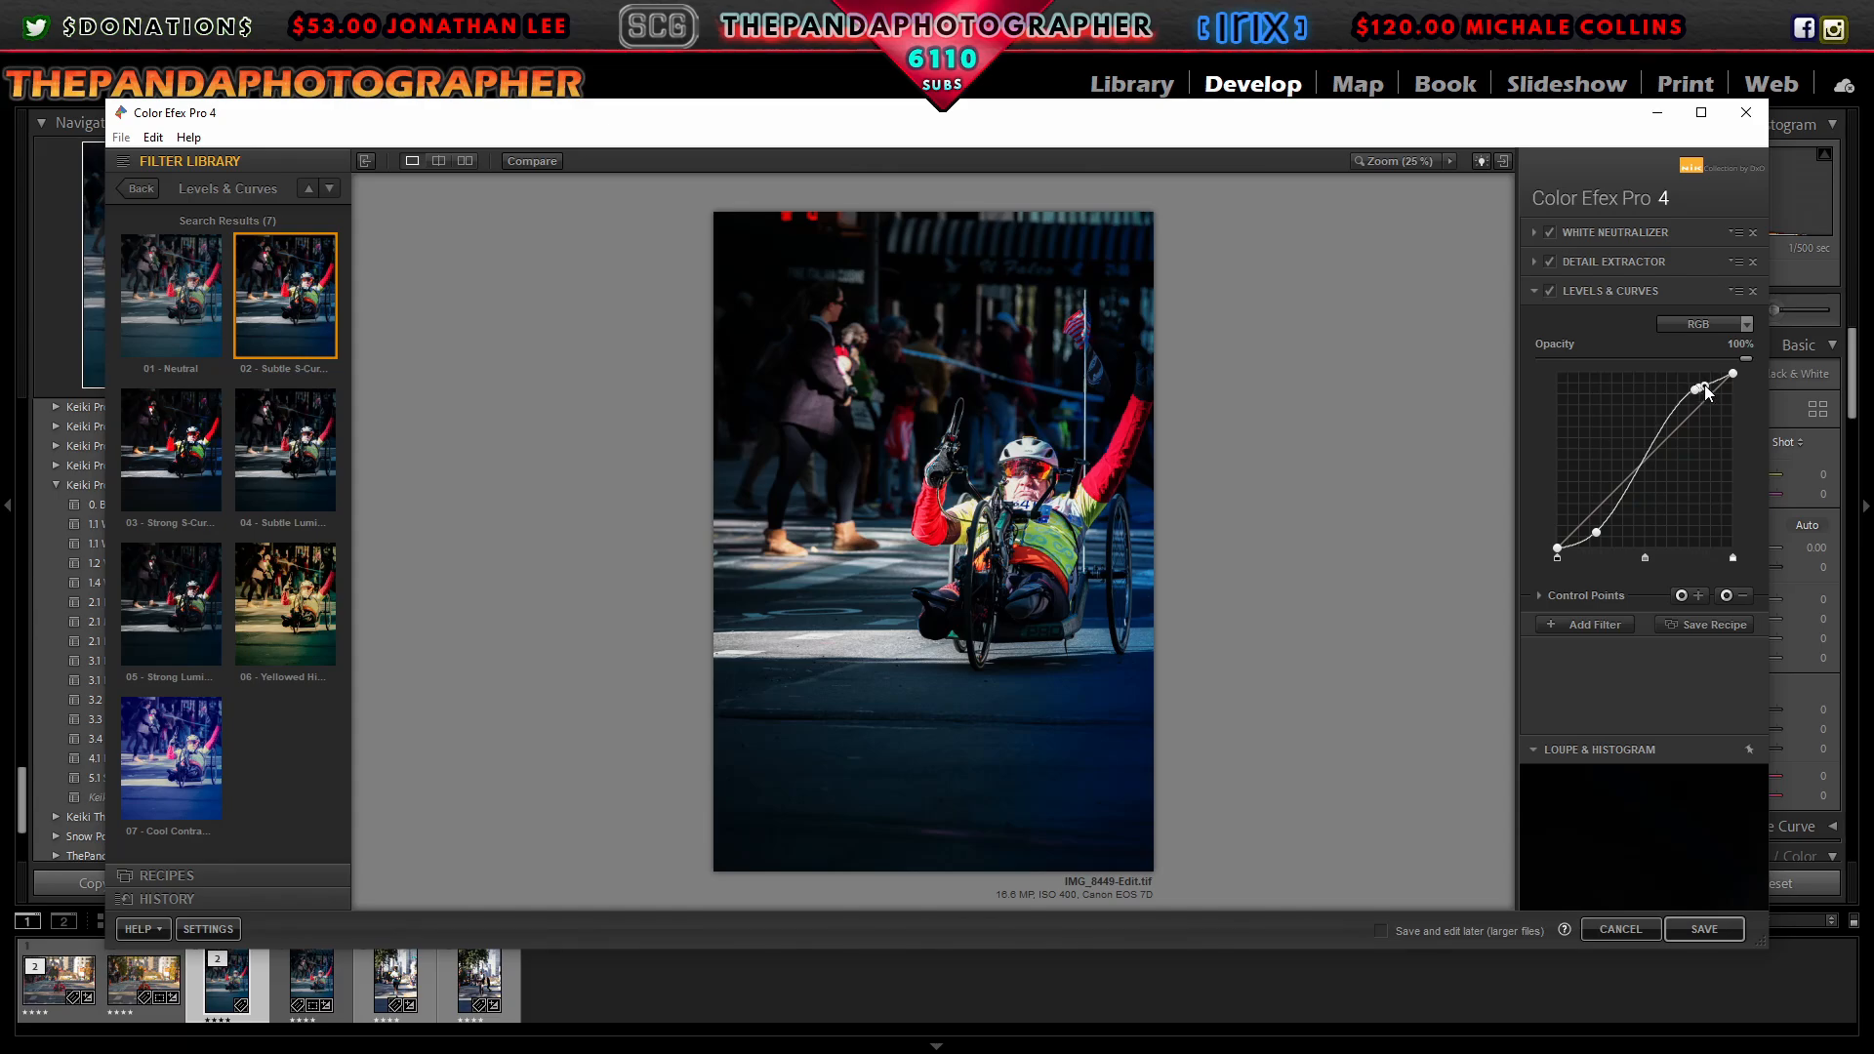
click(1577, 597)
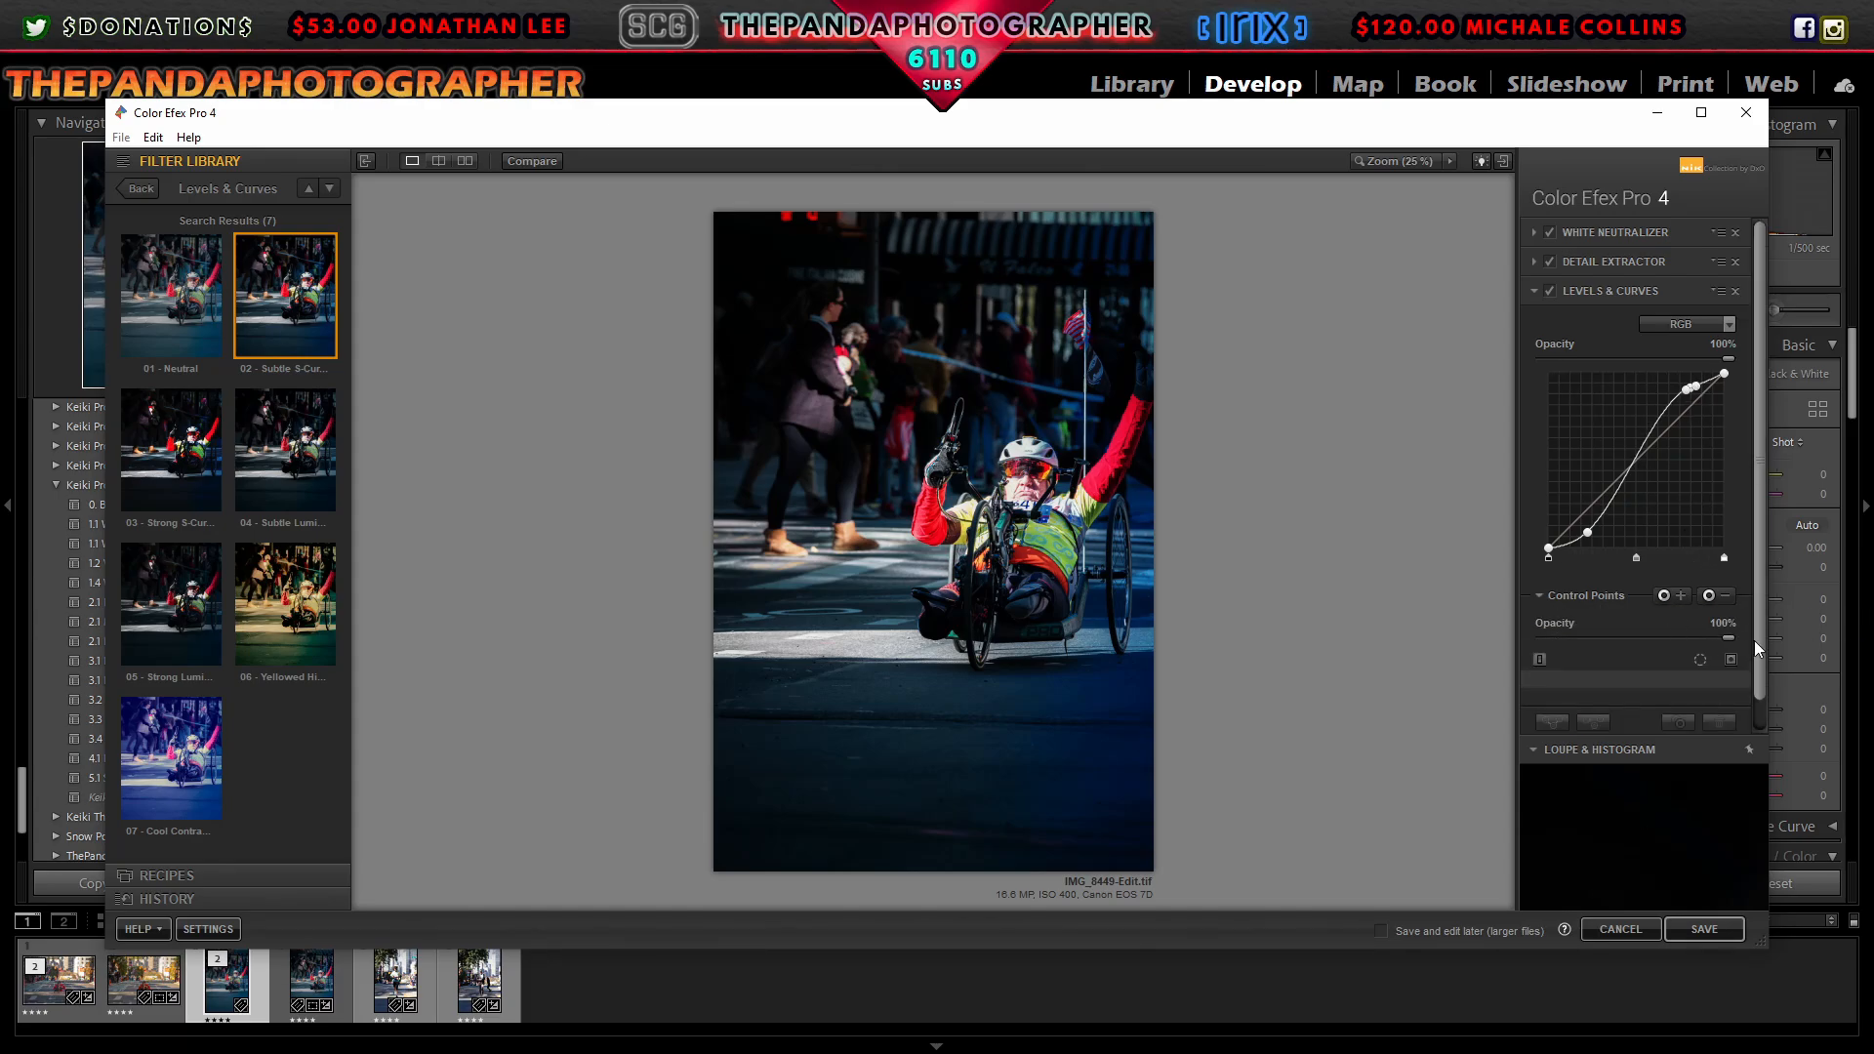
click(1736, 290)
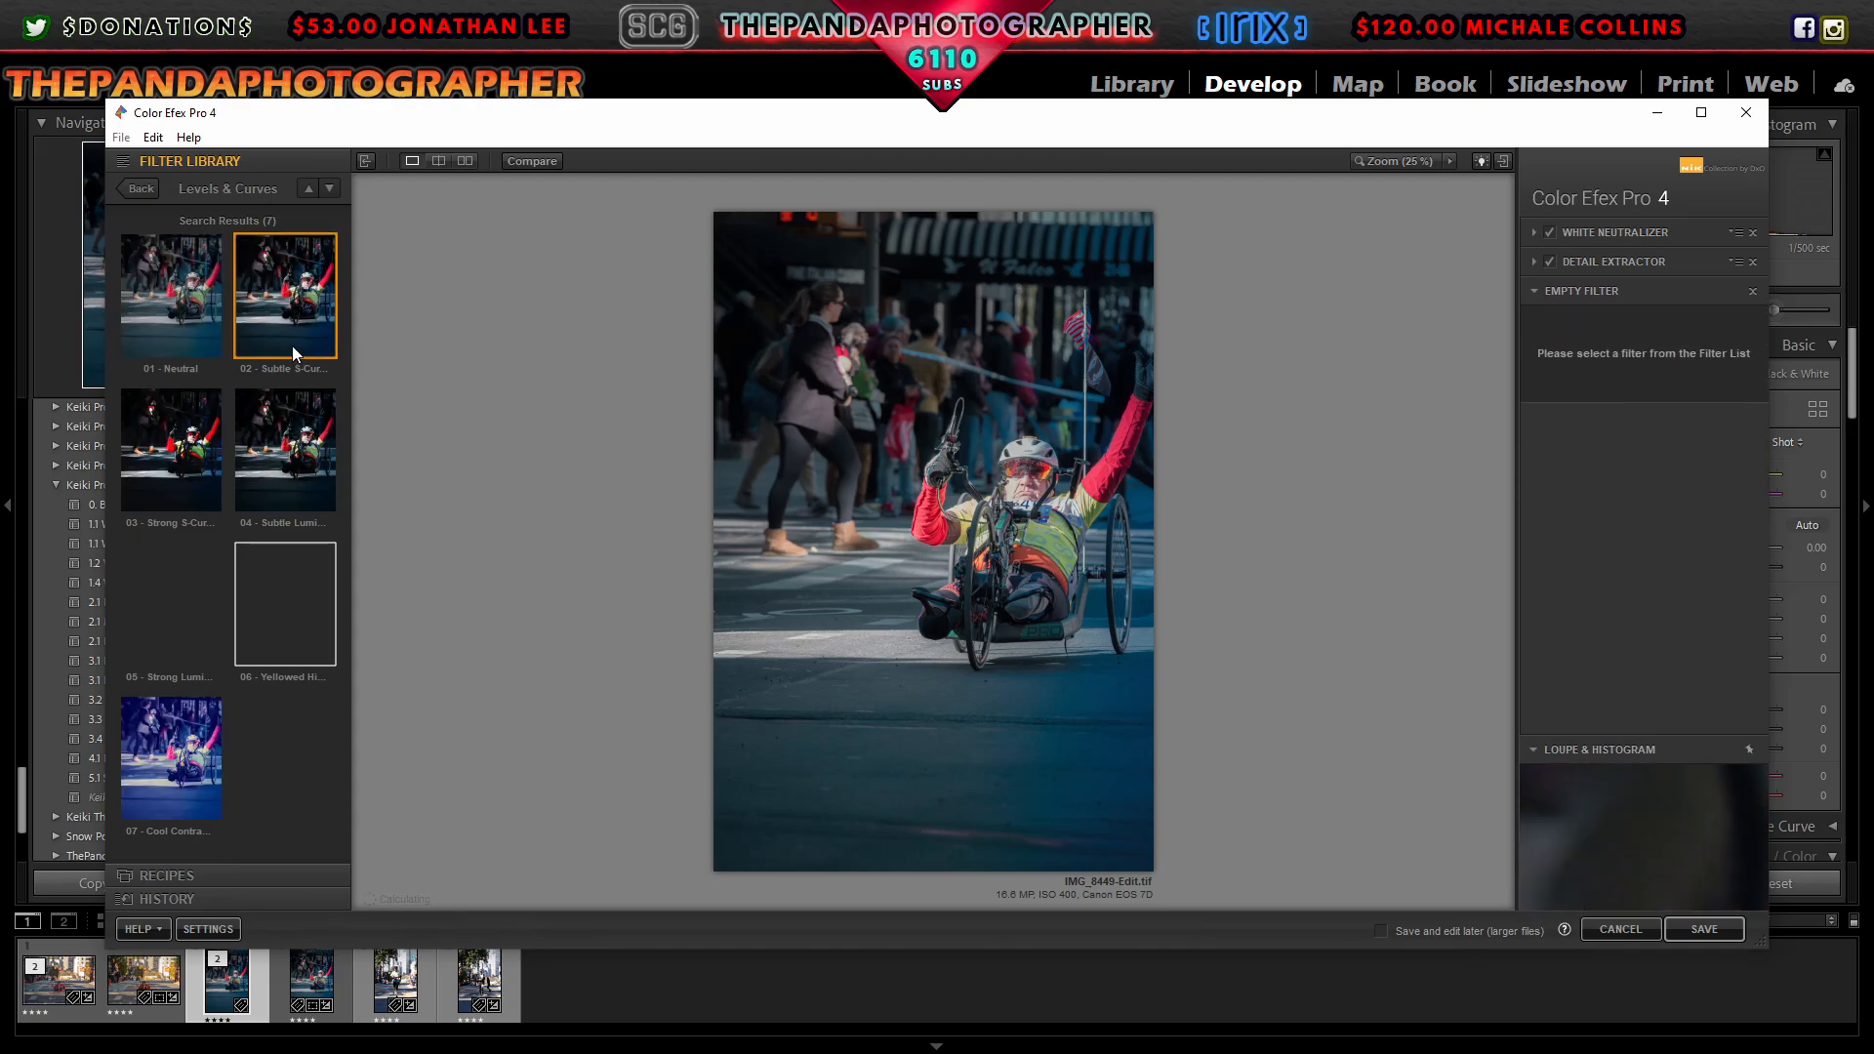
Step: Use the Levels & Curves filter's 02 Subtle S-Curve variation, fine-tune its highlight and shadow points, and lower the filter's opacity
drag(1701, 391, 1695, 391)
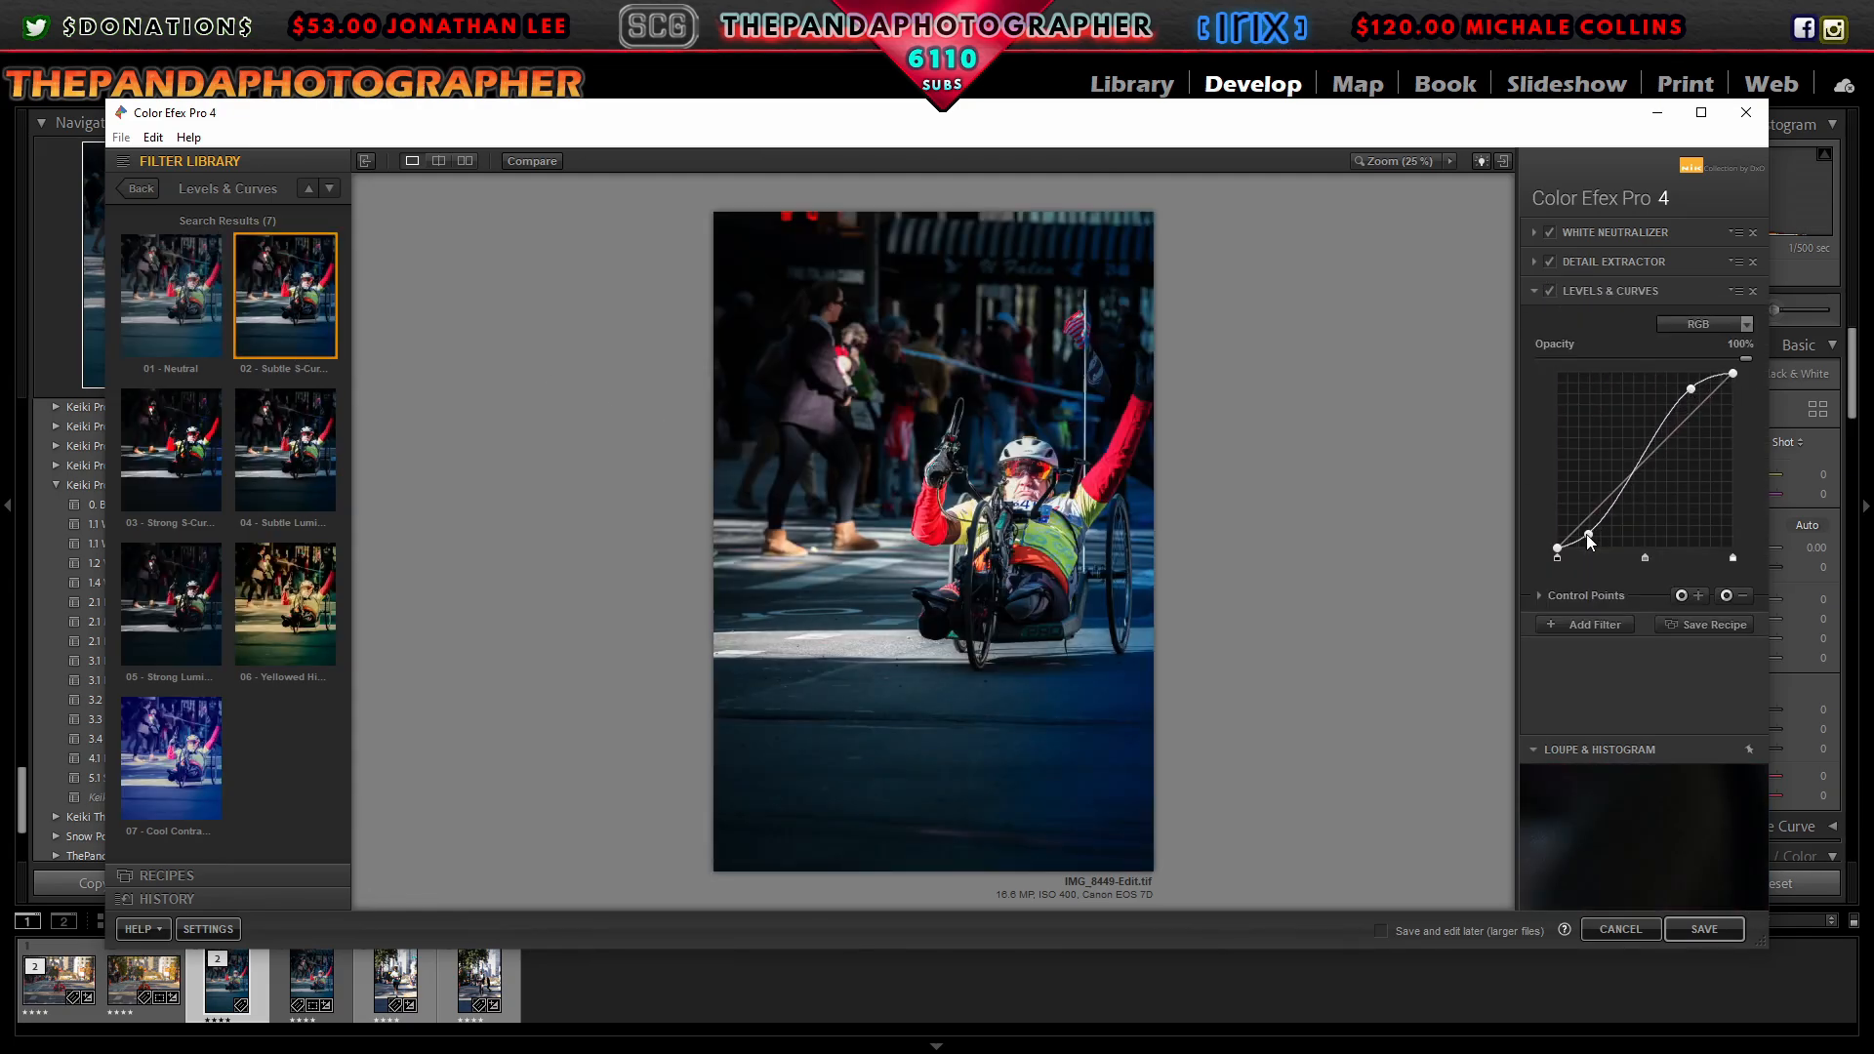
drag(1588, 543, 1599, 537)
drag(1715, 368, 1608, 377)
Step: Add a Type 10 Image Borders filter with size -92% and spread -91%, and save the edit back to Lightroom
click(1586, 624)
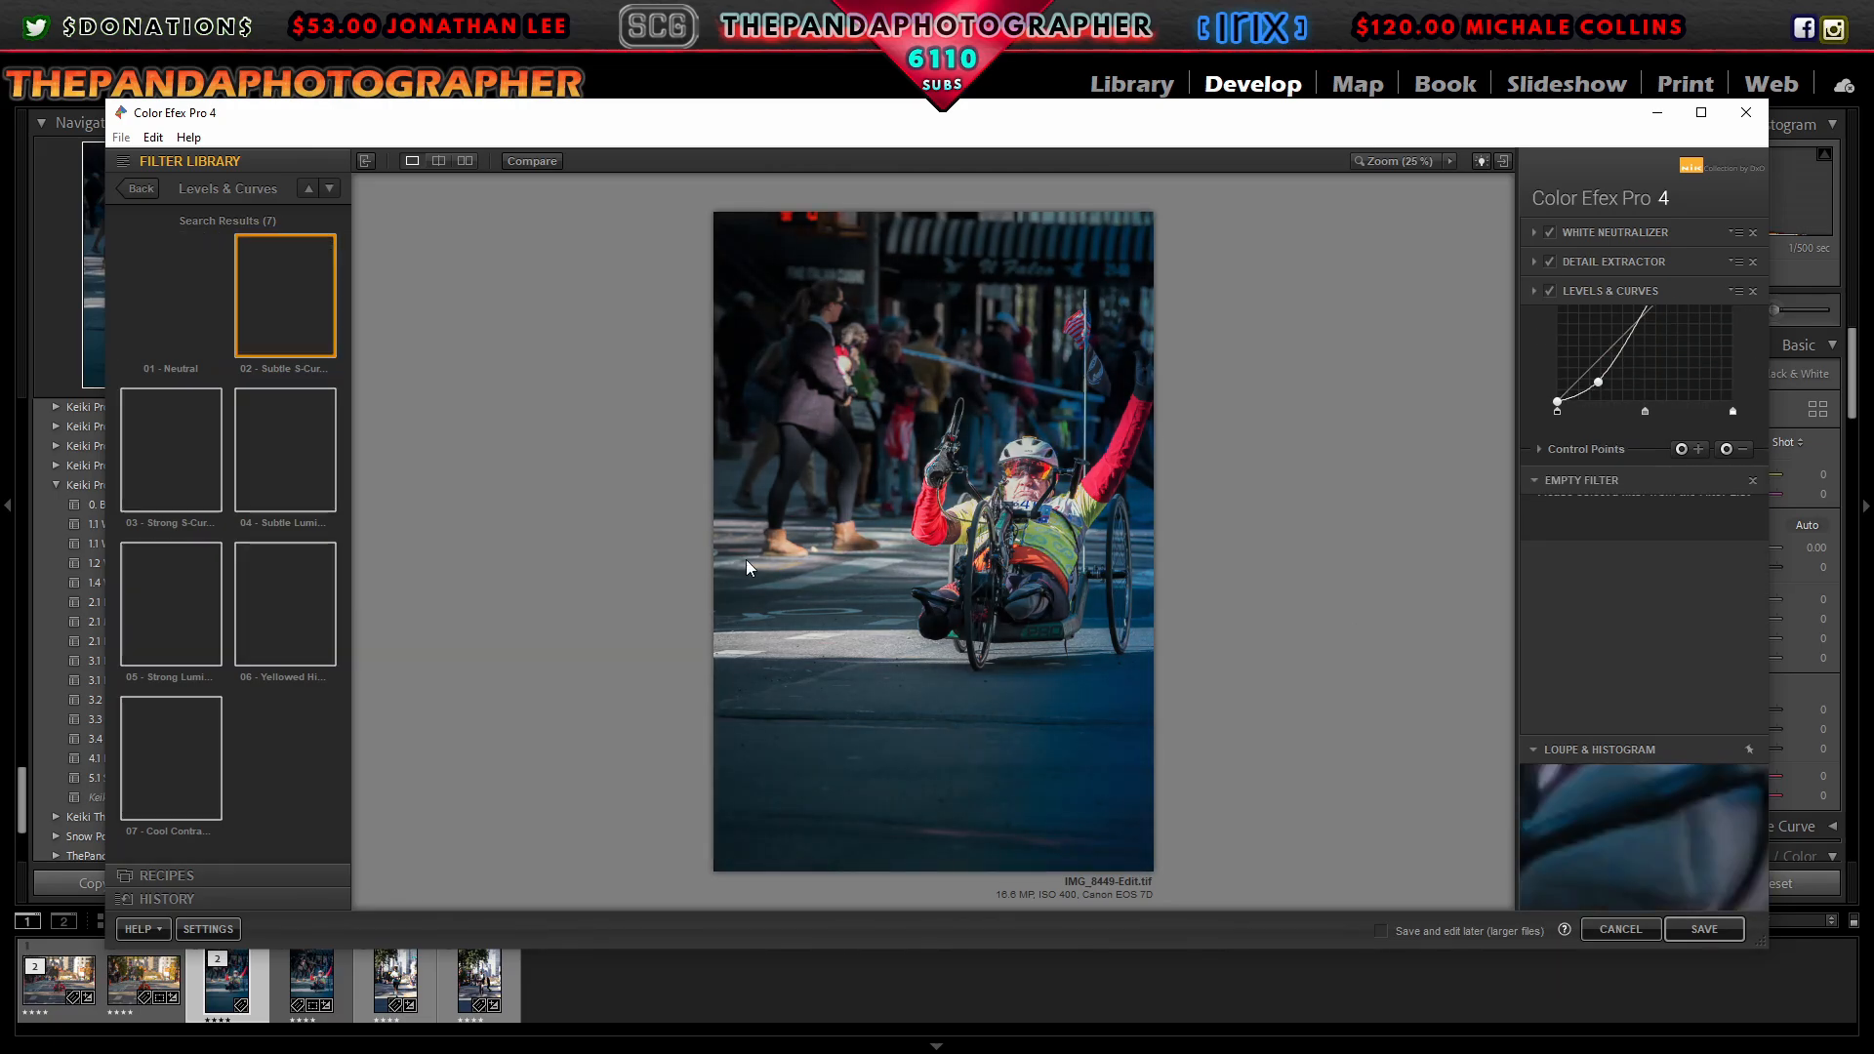
click(136, 189)
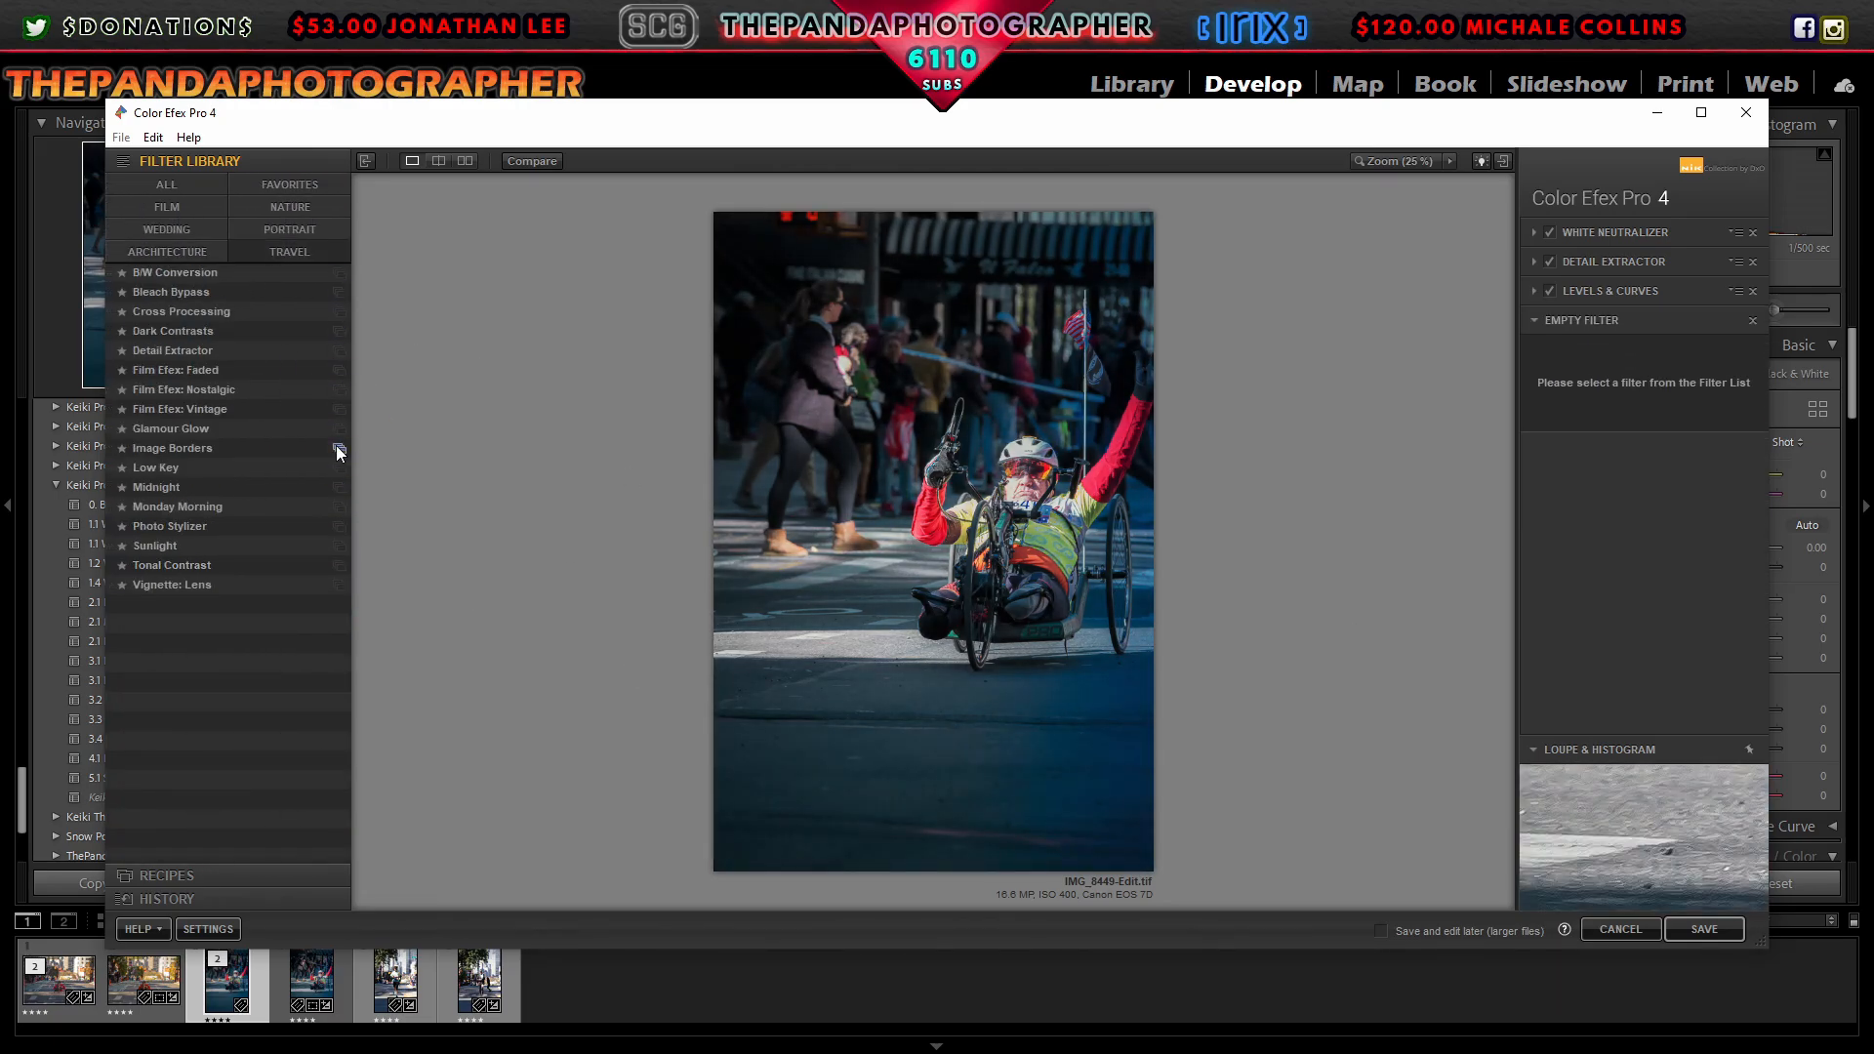
click(339, 451)
click(301, 484)
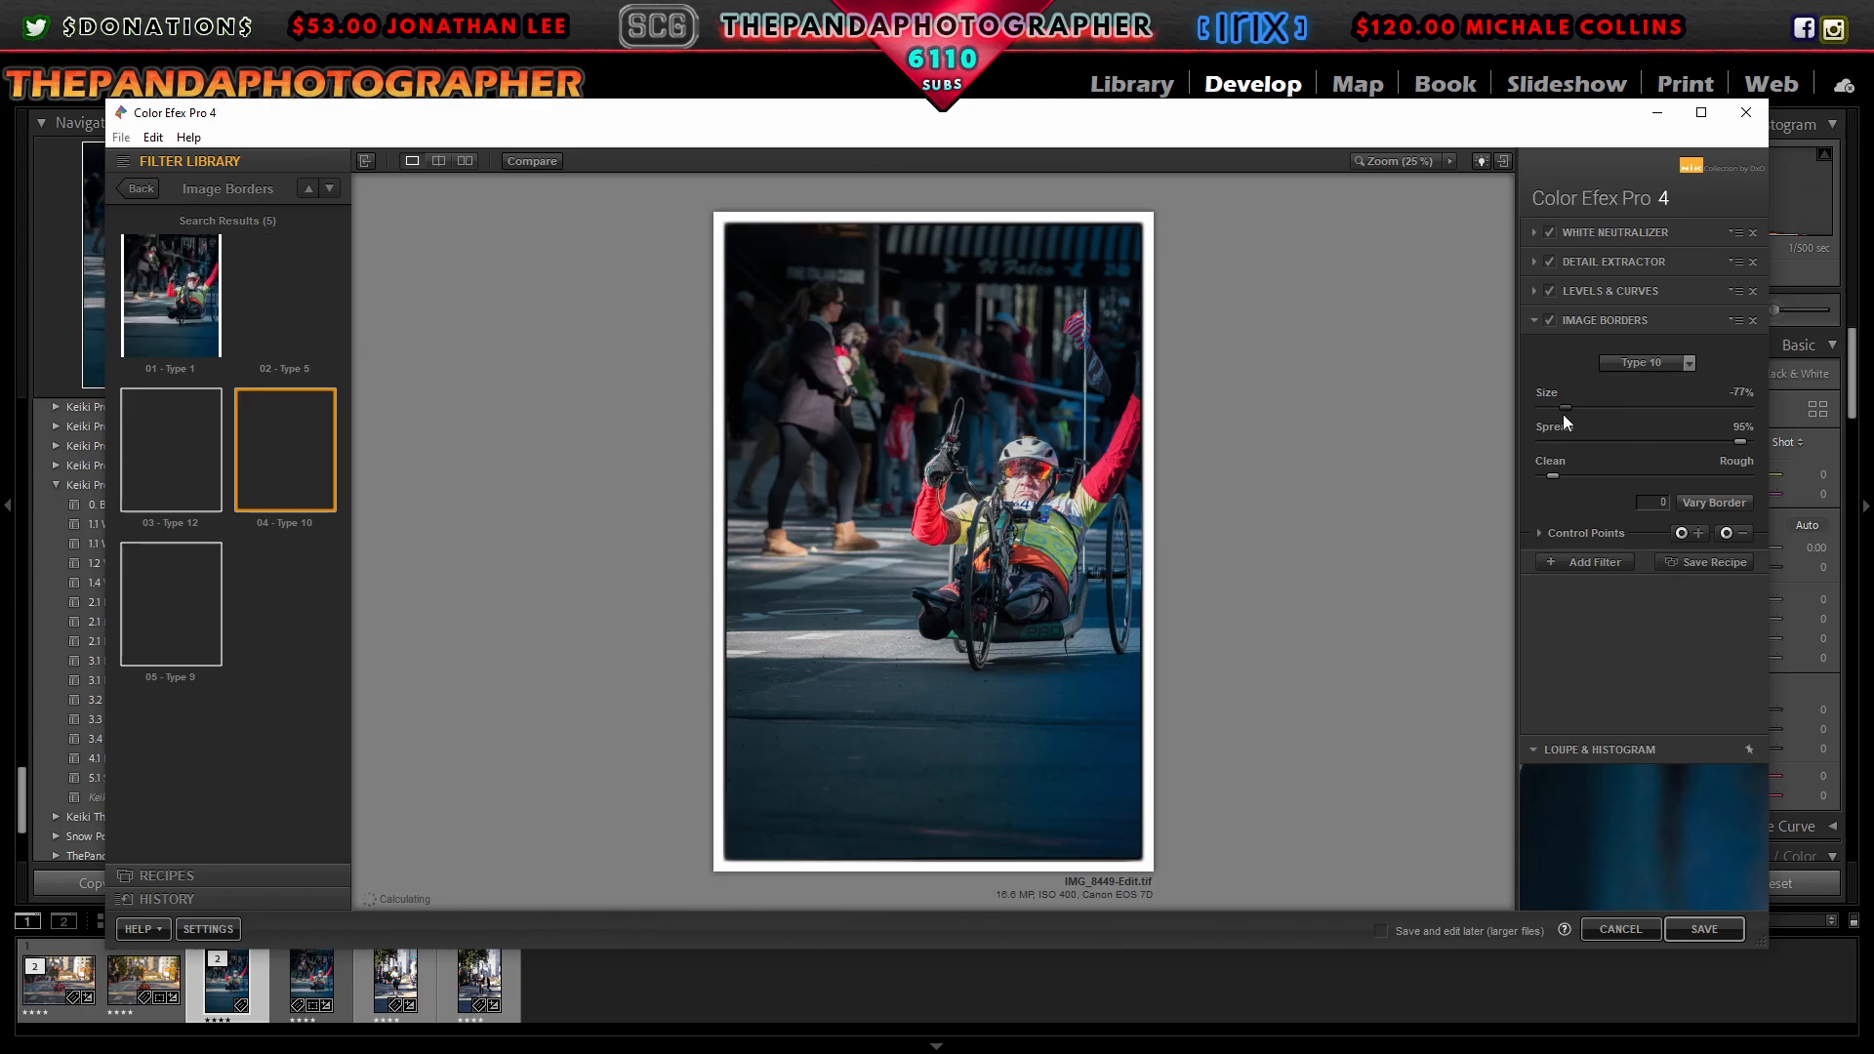
drag(1563, 416, 1549, 425)
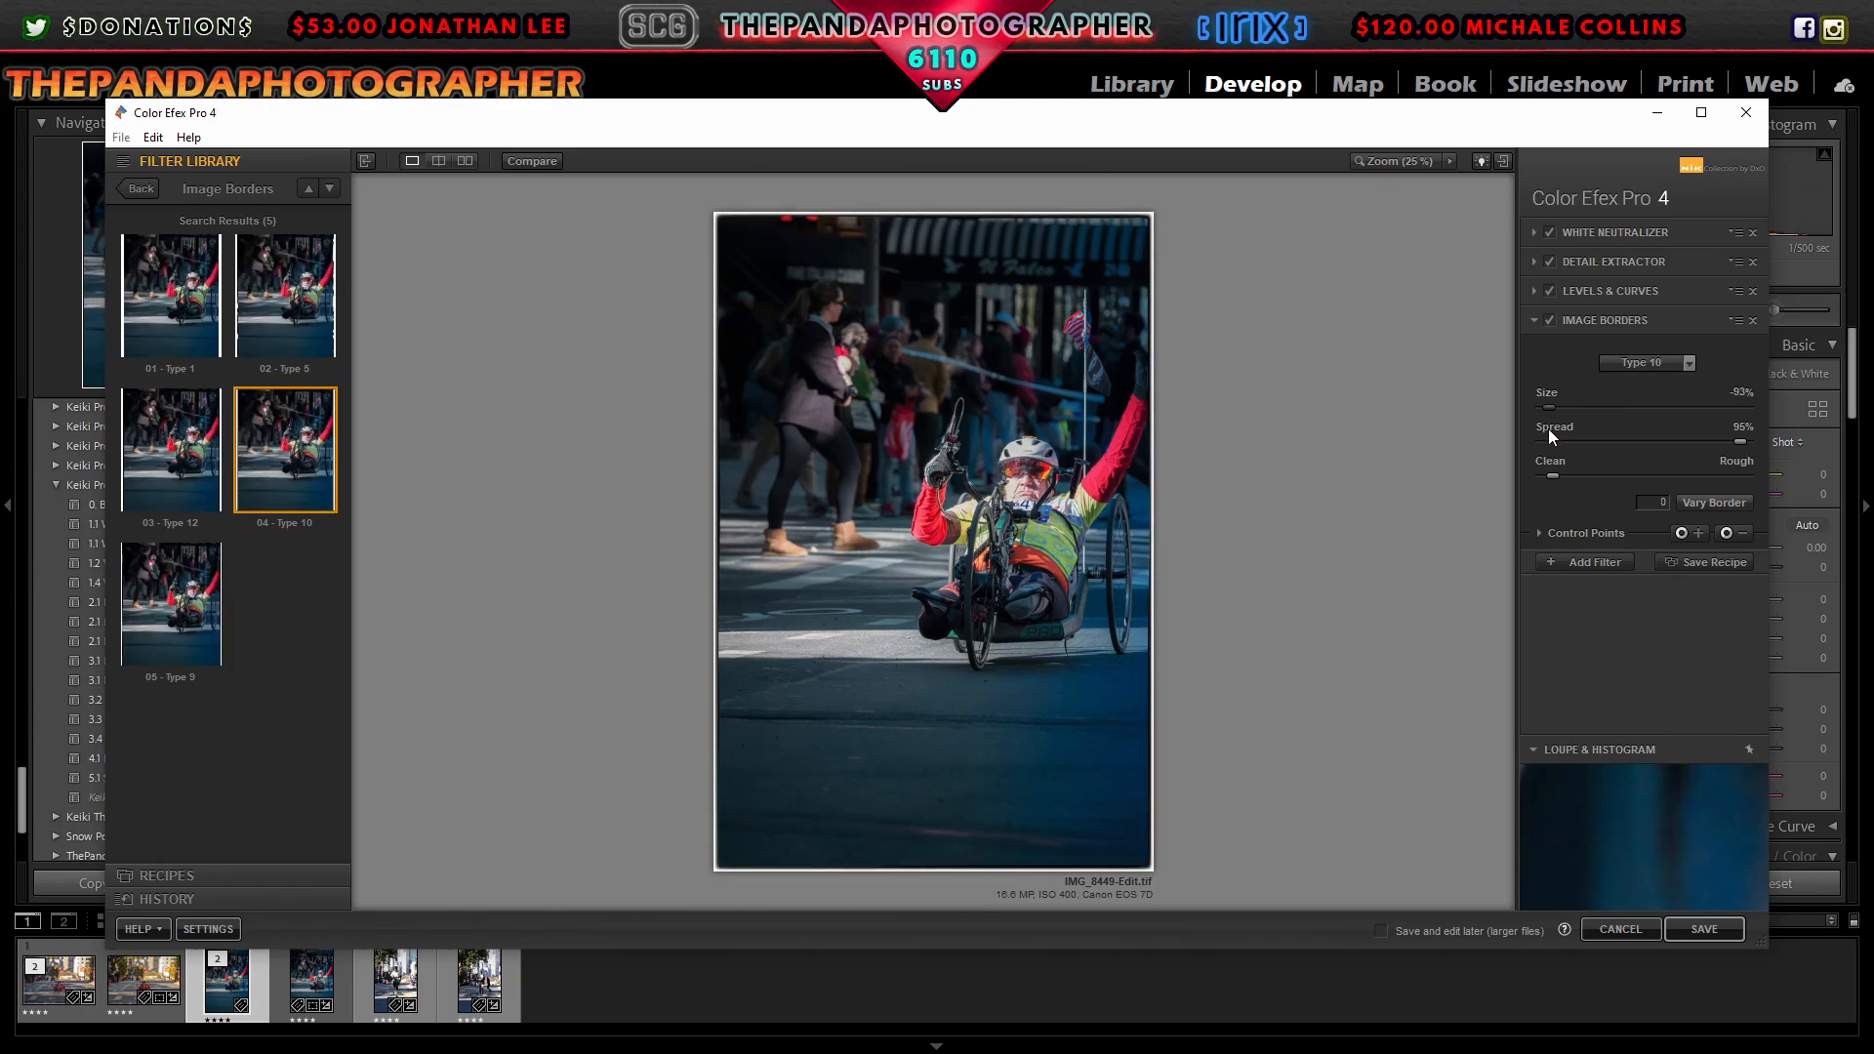
drag(1738, 438, 1582, 457)
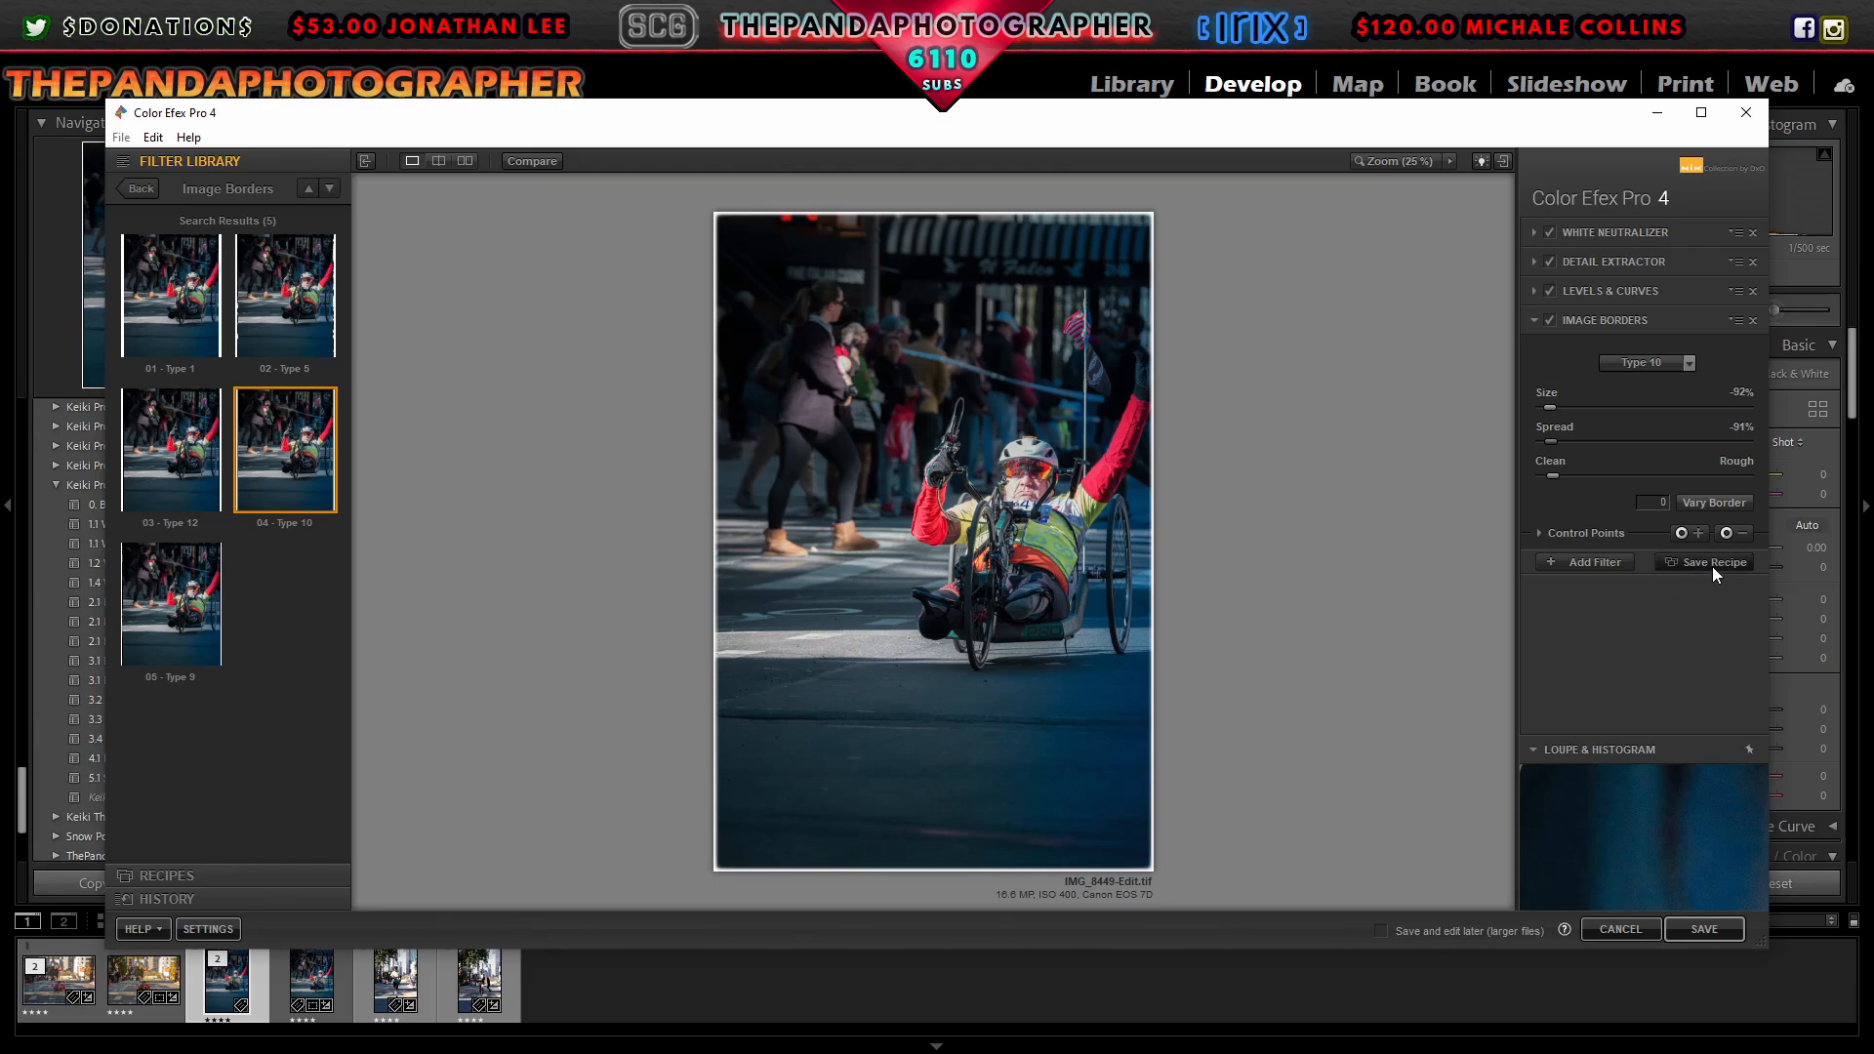
click(1736, 925)
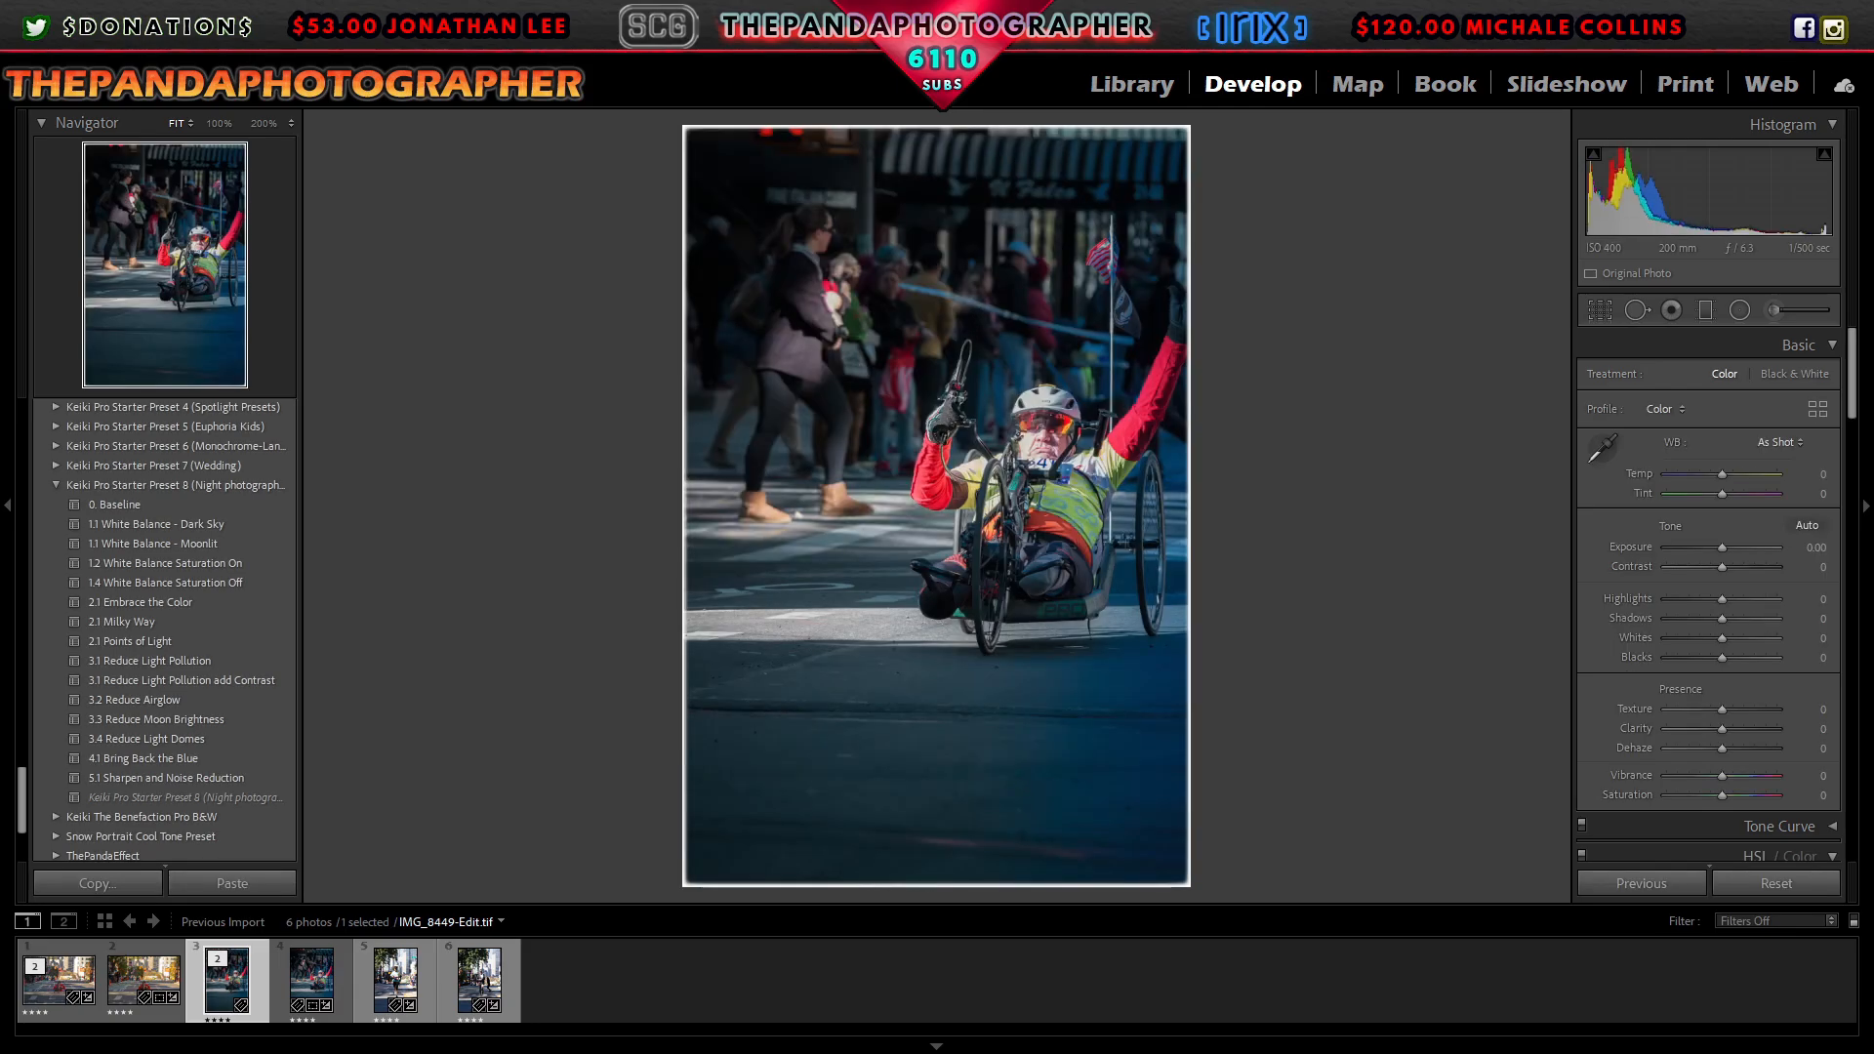
Step: Apply the ThePandaPhotographer metadata preset to IMG_8449-Edit.tif in the Library grid
key(g)
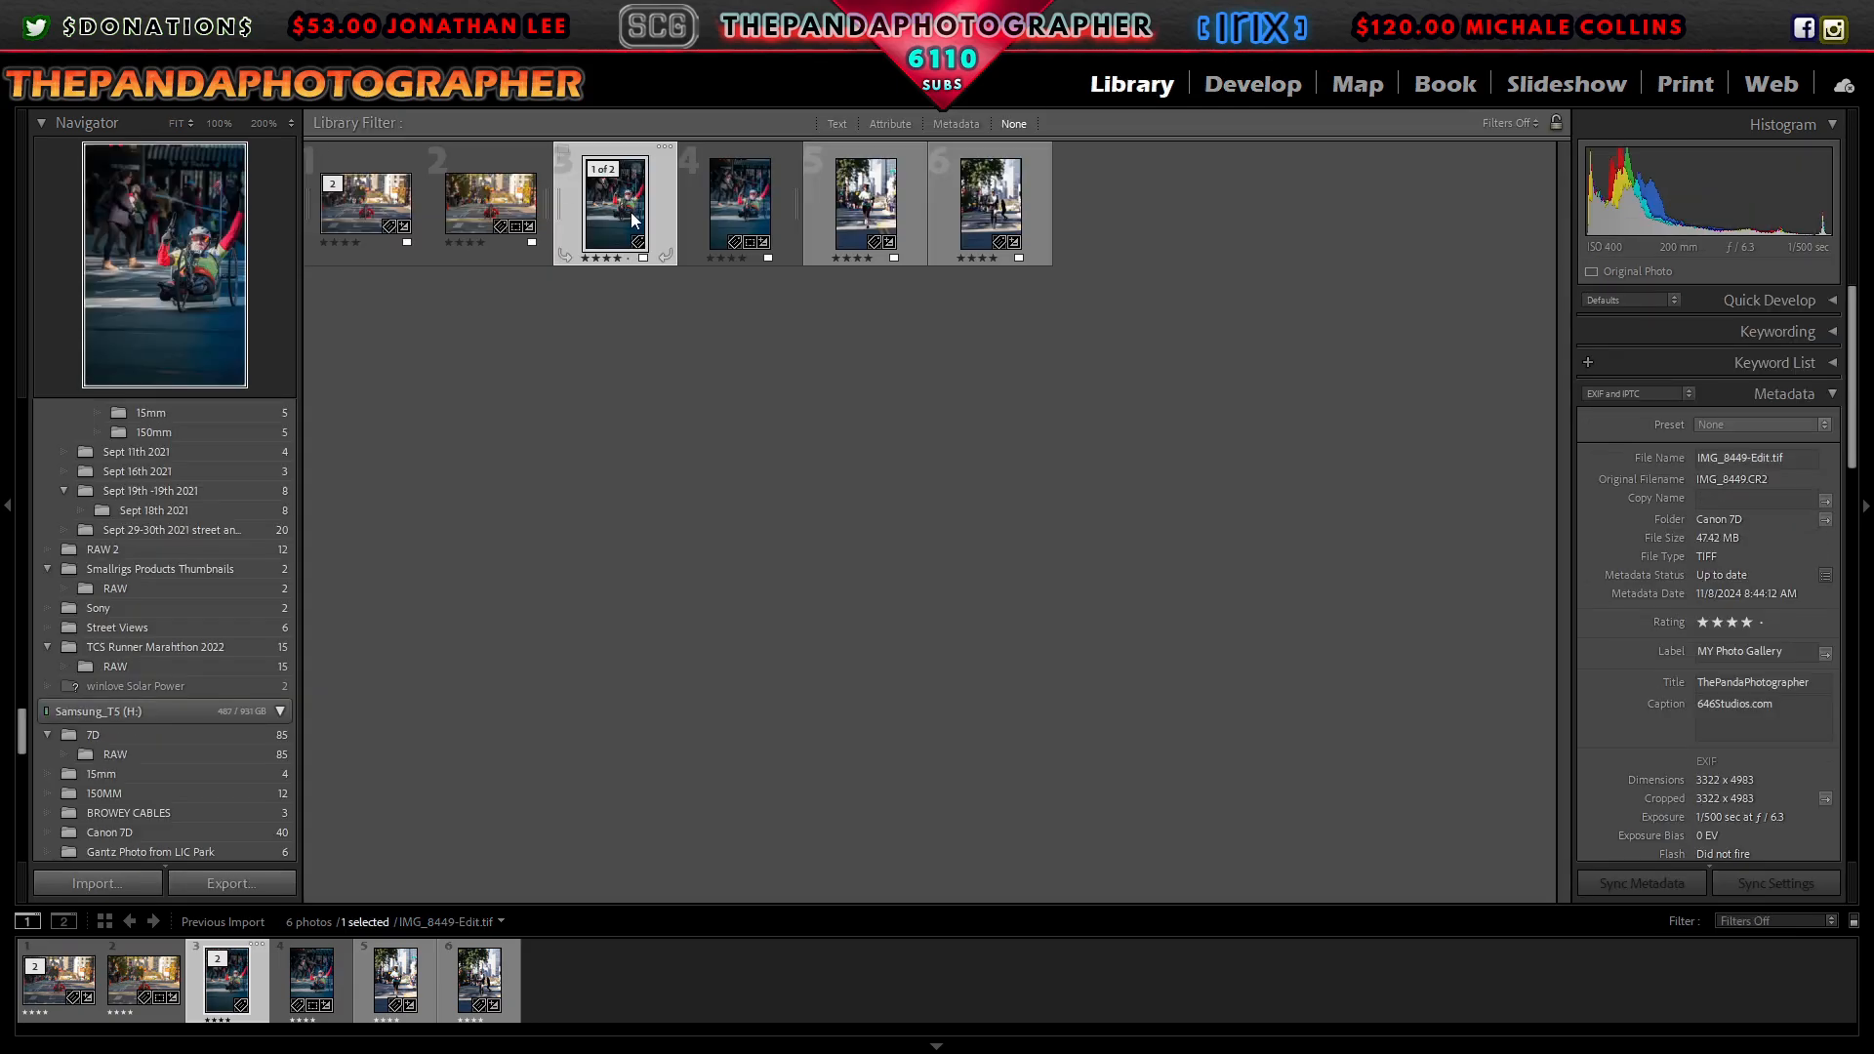
right_click(630, 210)
mouse_move(791, 688)
click(1000, 809)
Step: Return to the Develop module and inspect the cyclist's face, bib and jersey up close in the edited photo
click(1255, 88)
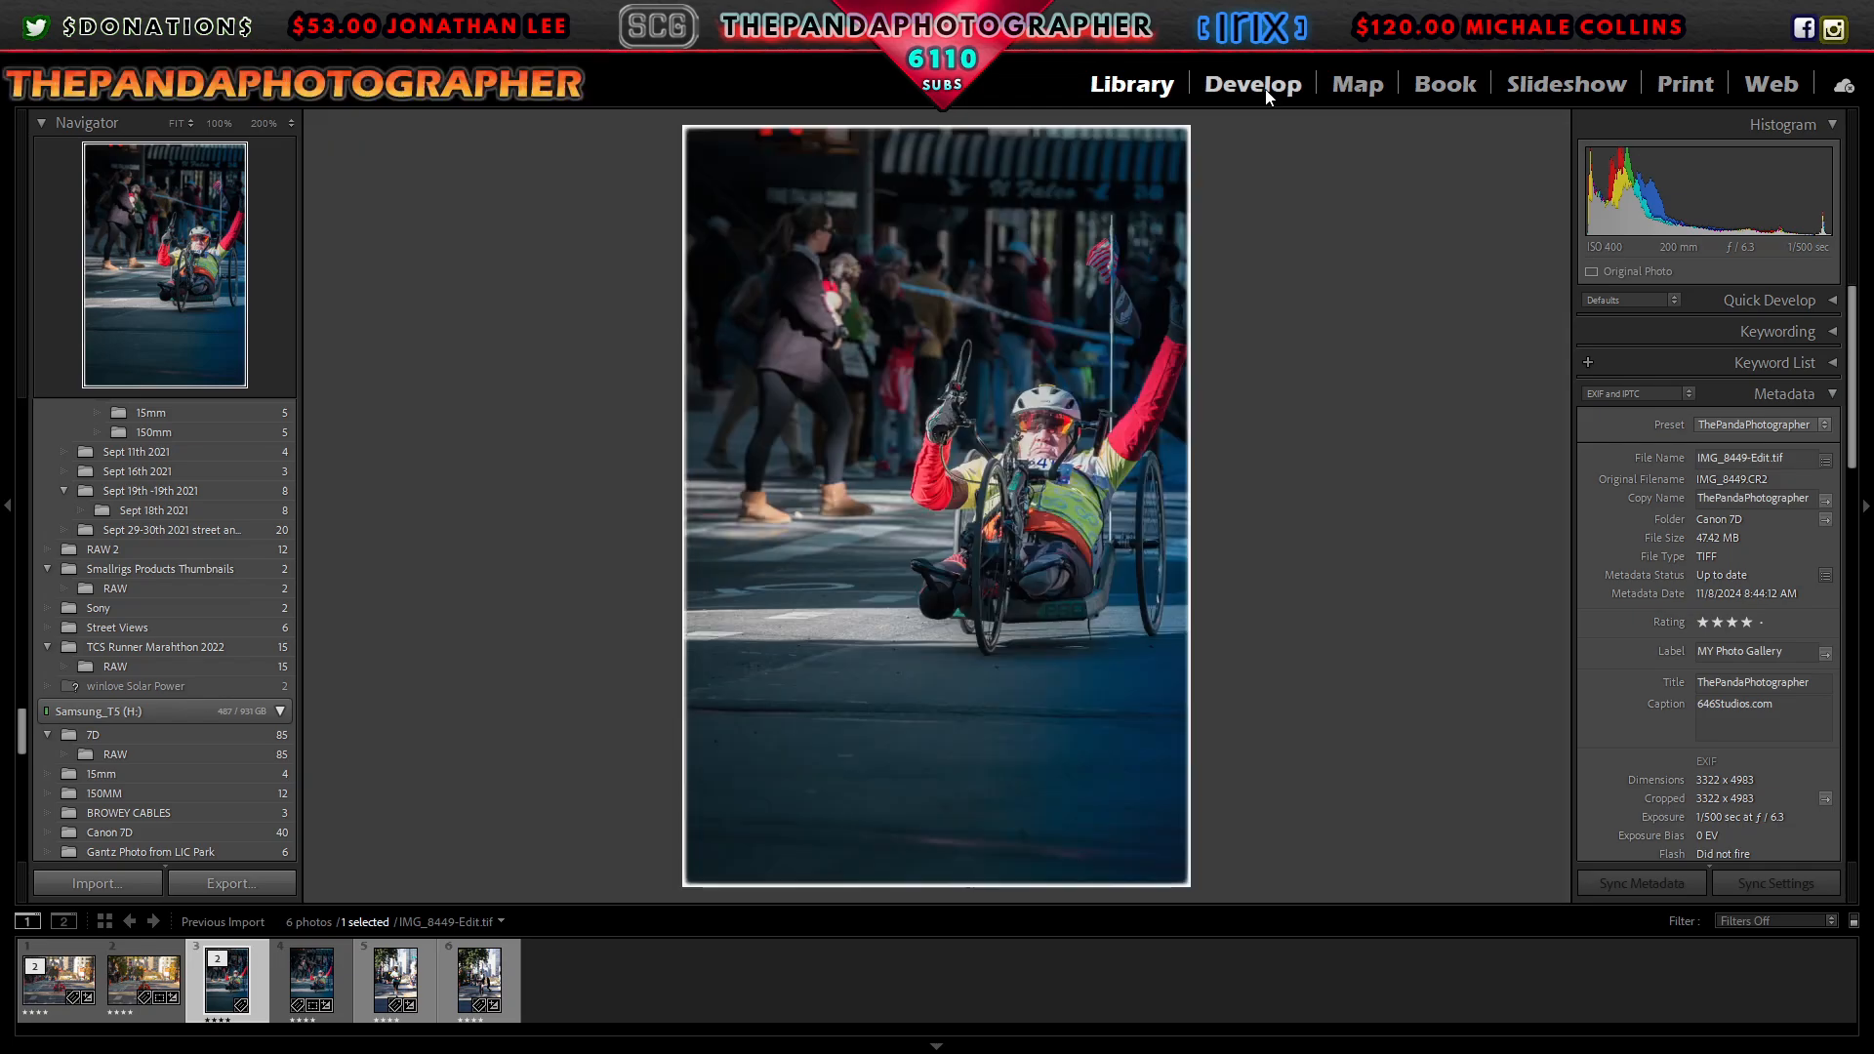
click(1019, 451)
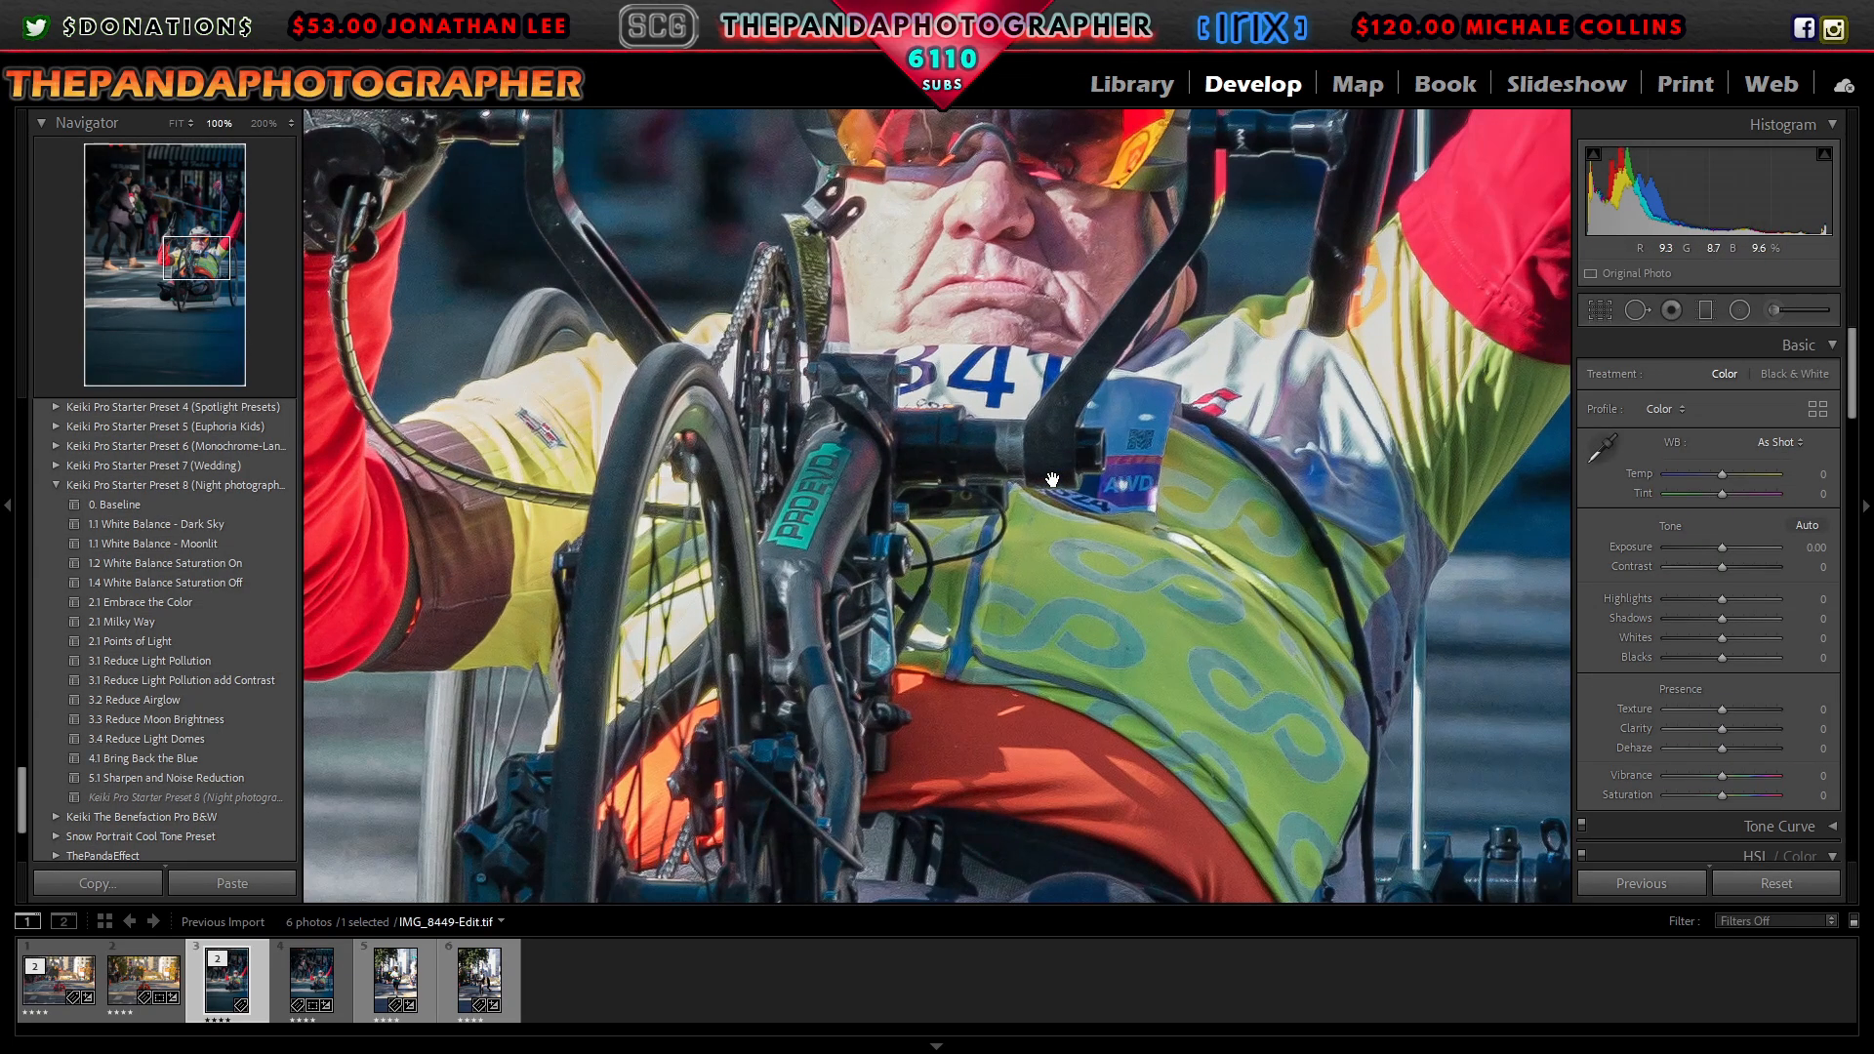
drag(920, 564, 913, 699)
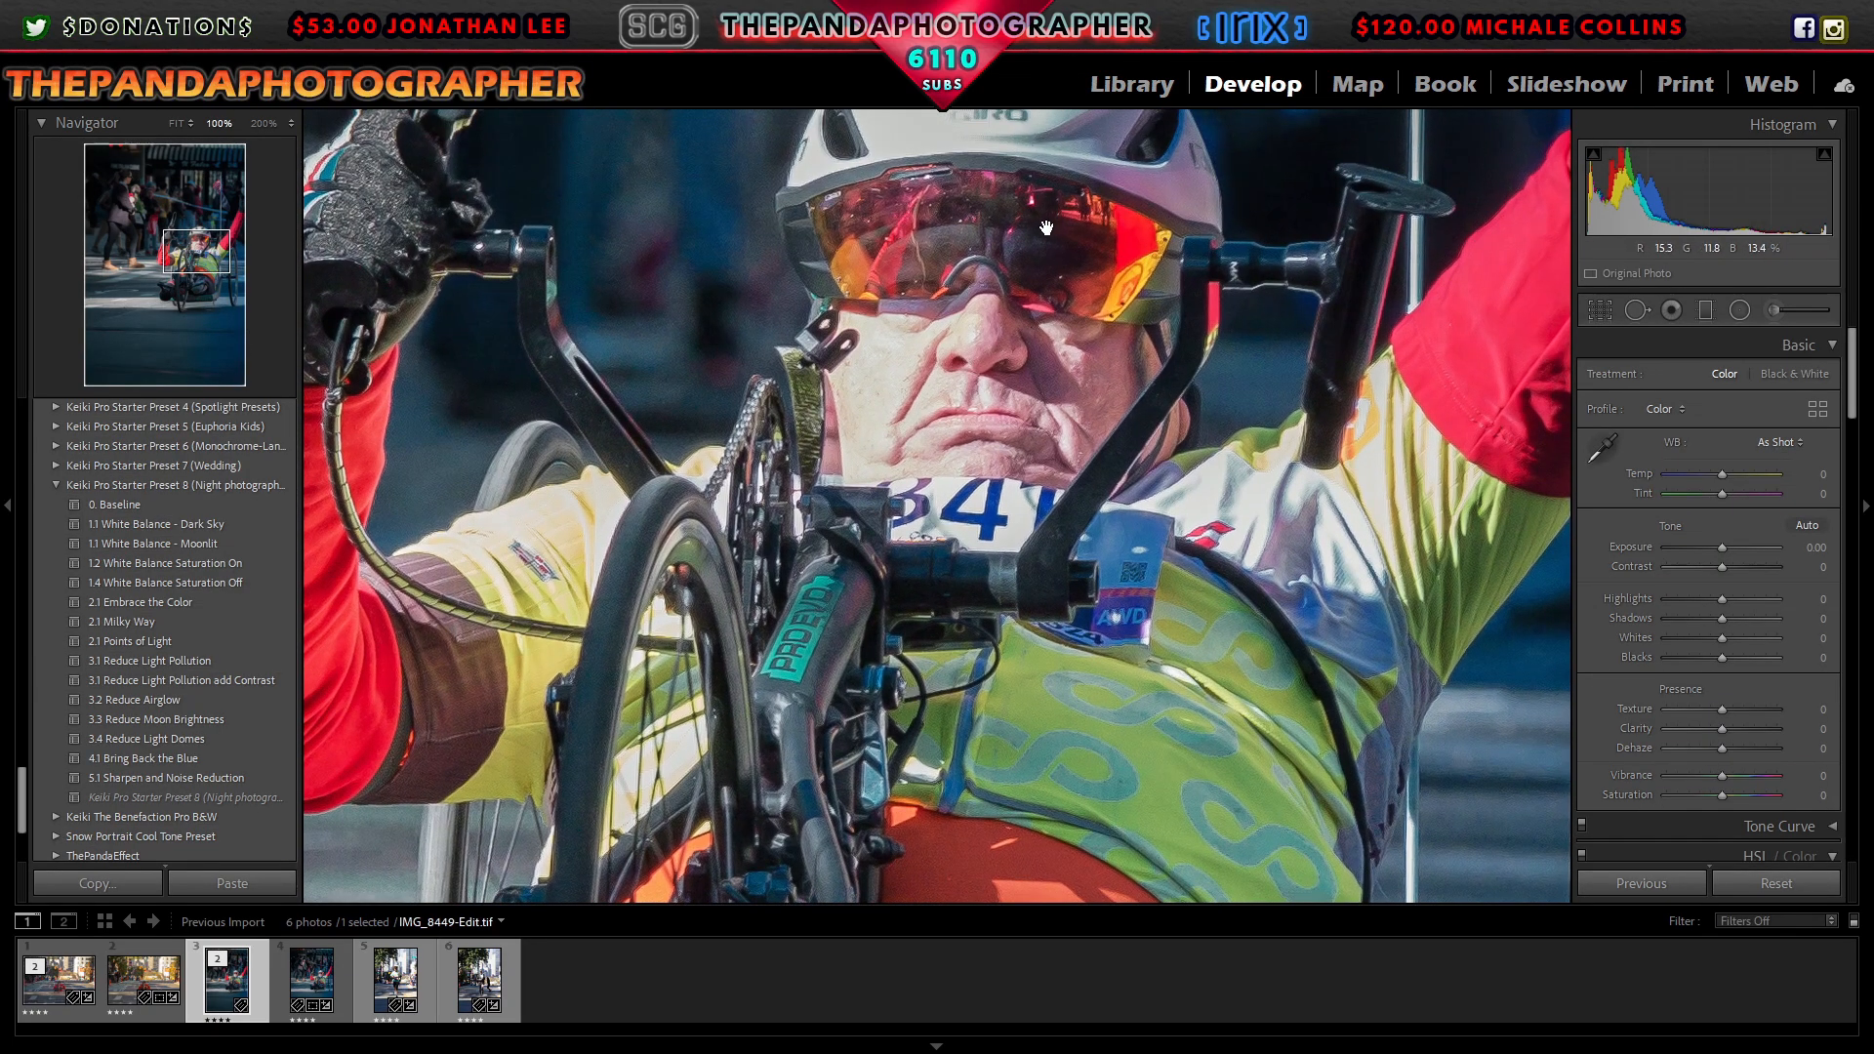
click(1039, 581)
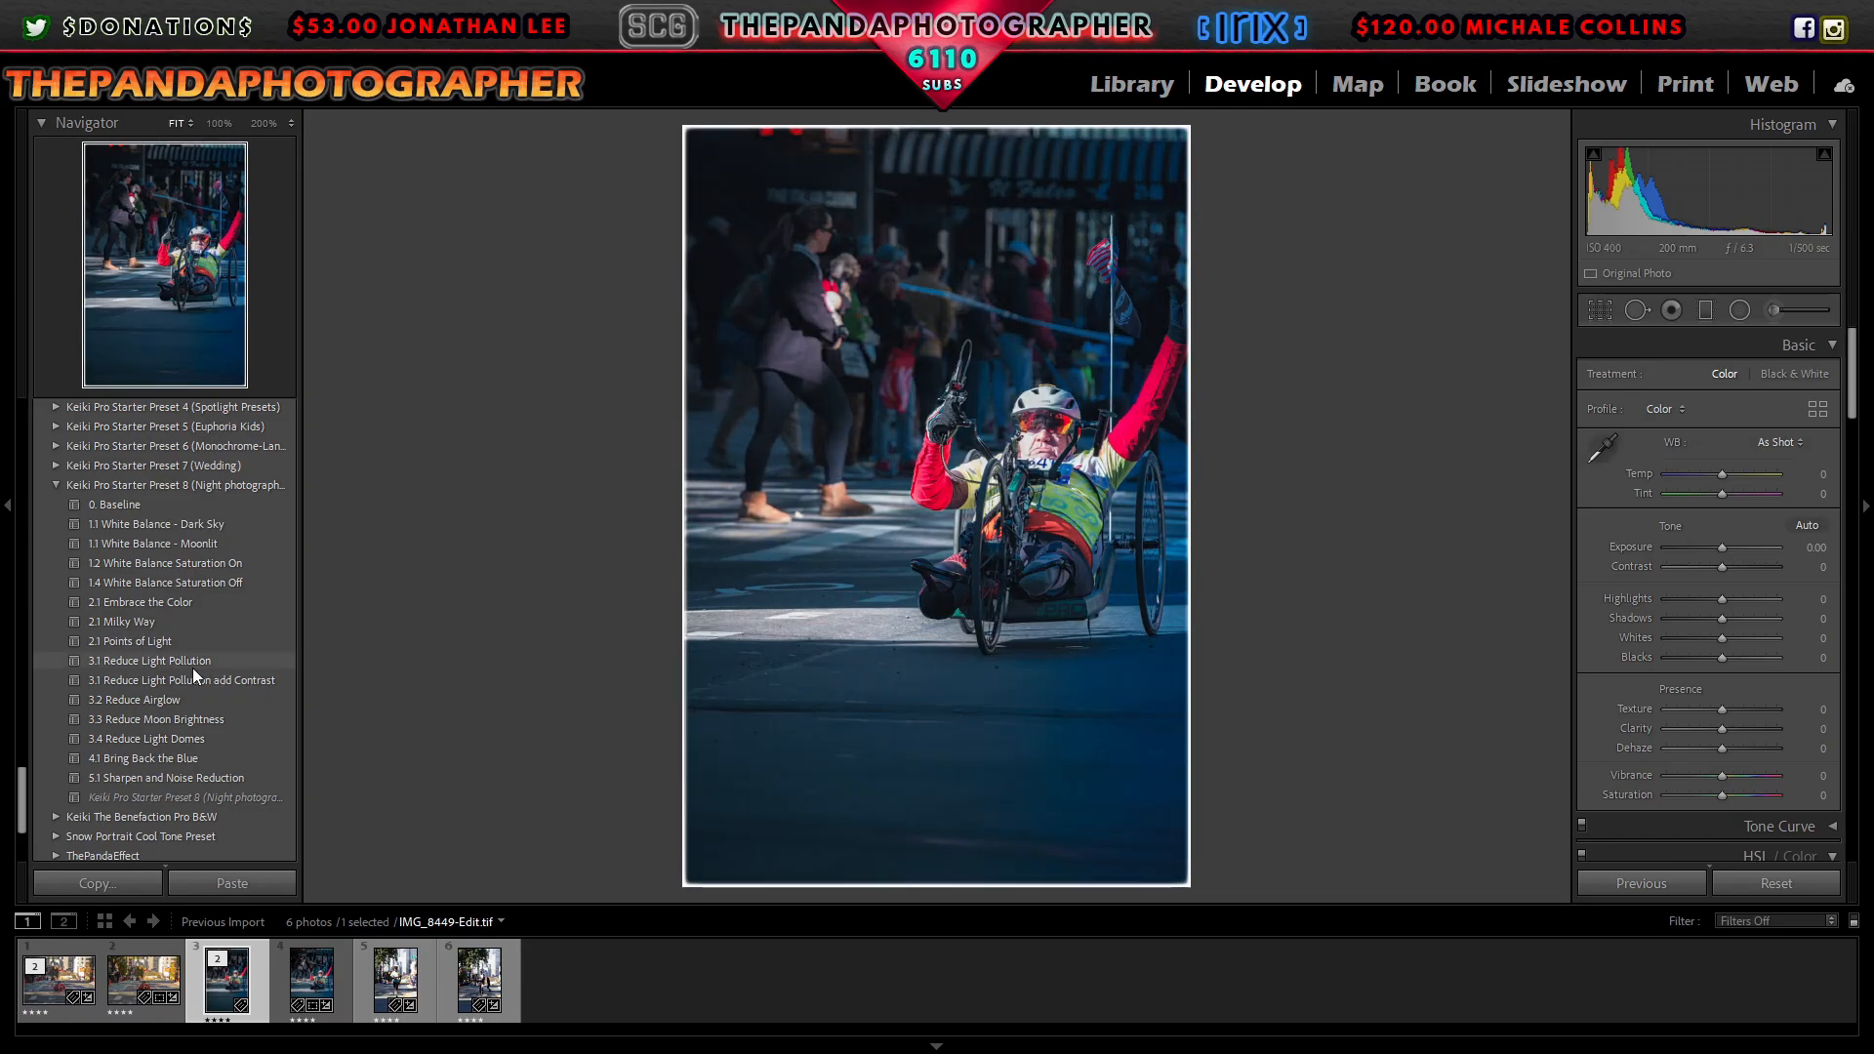
scroll(215, 683, up, 5)
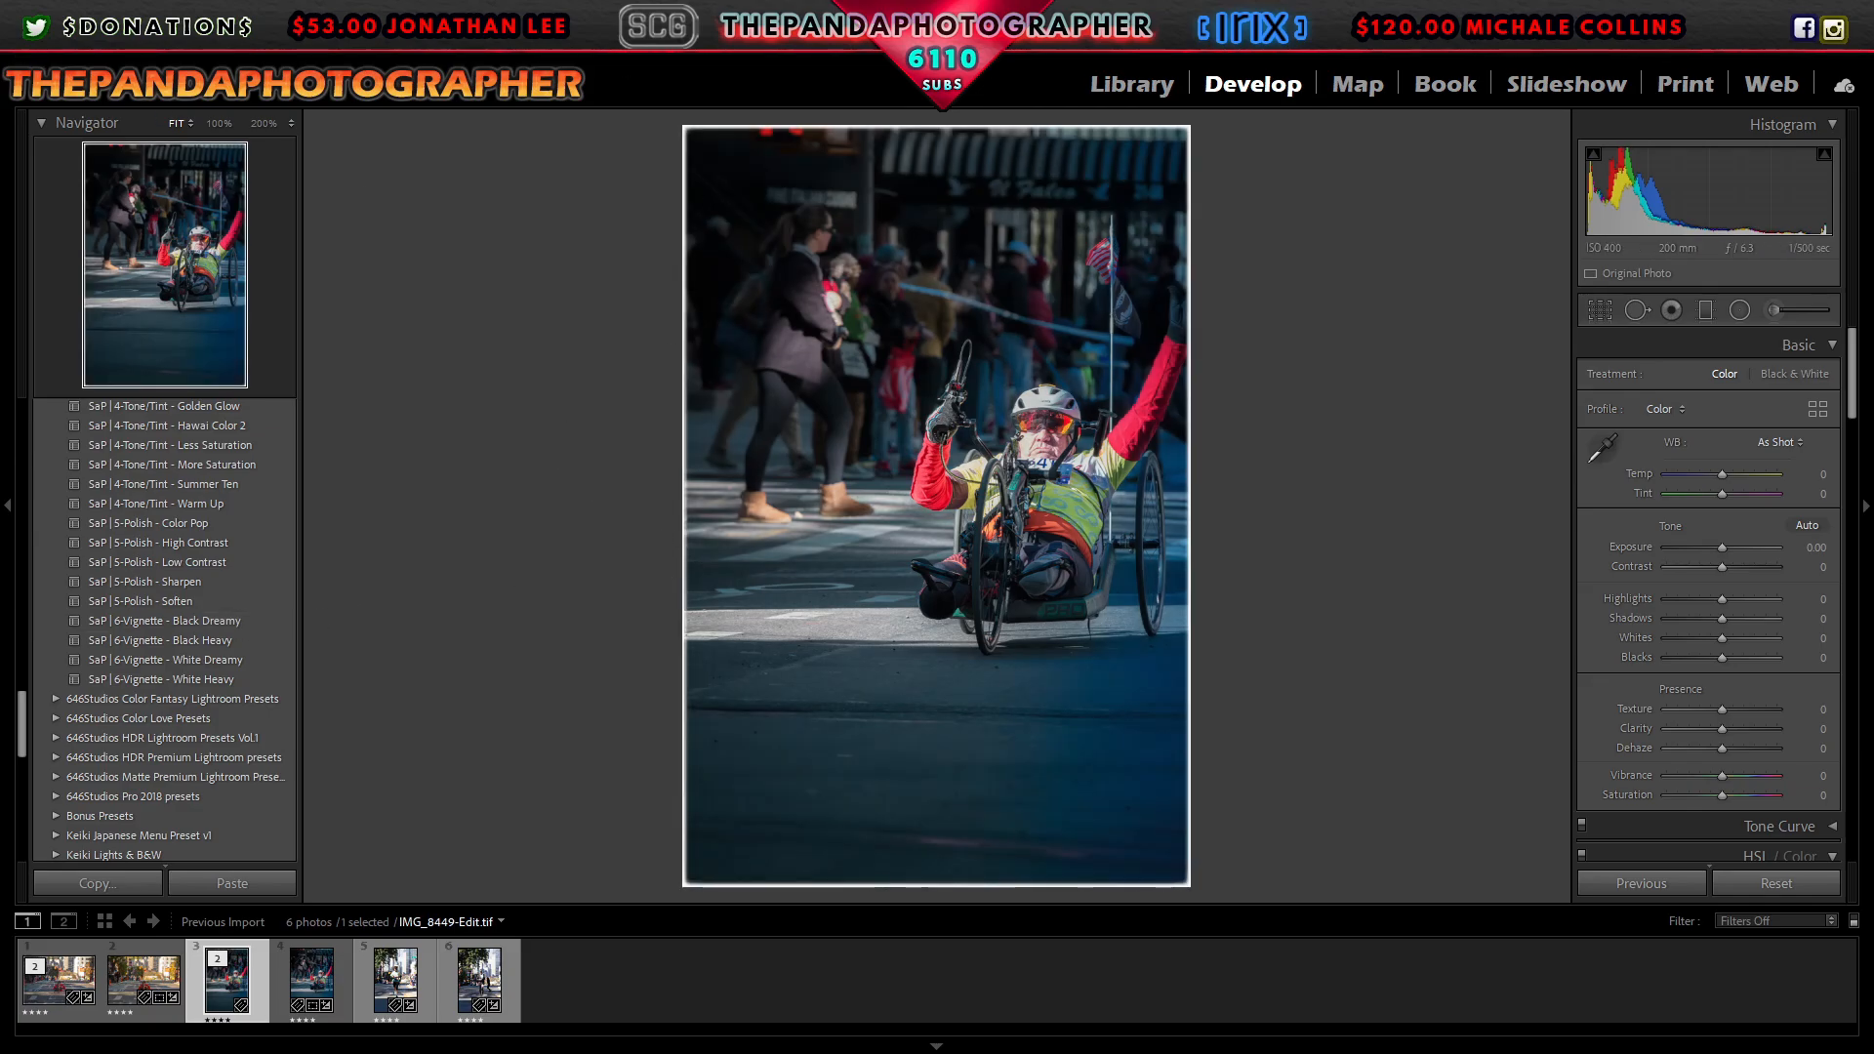
click(1034, 464)
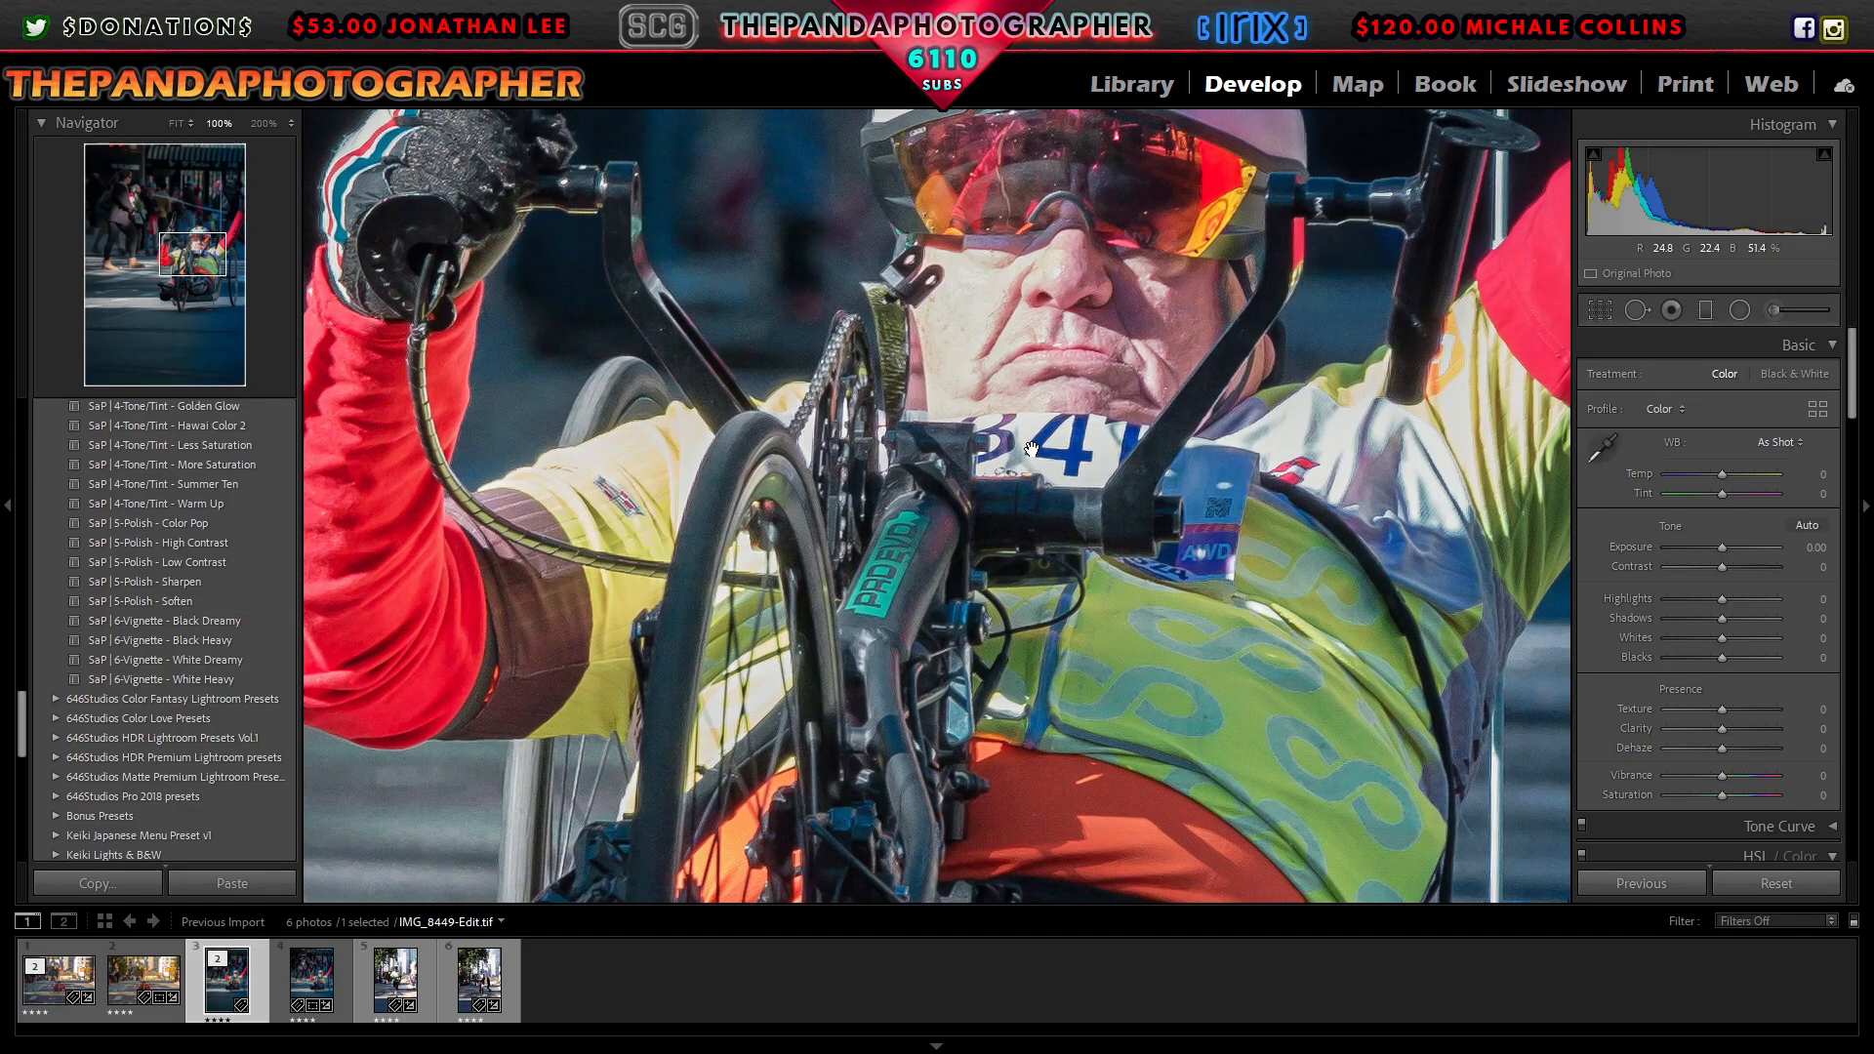
click(1032, 448)
click(1051, 564)
drag(1055, 558, 1070, 699)
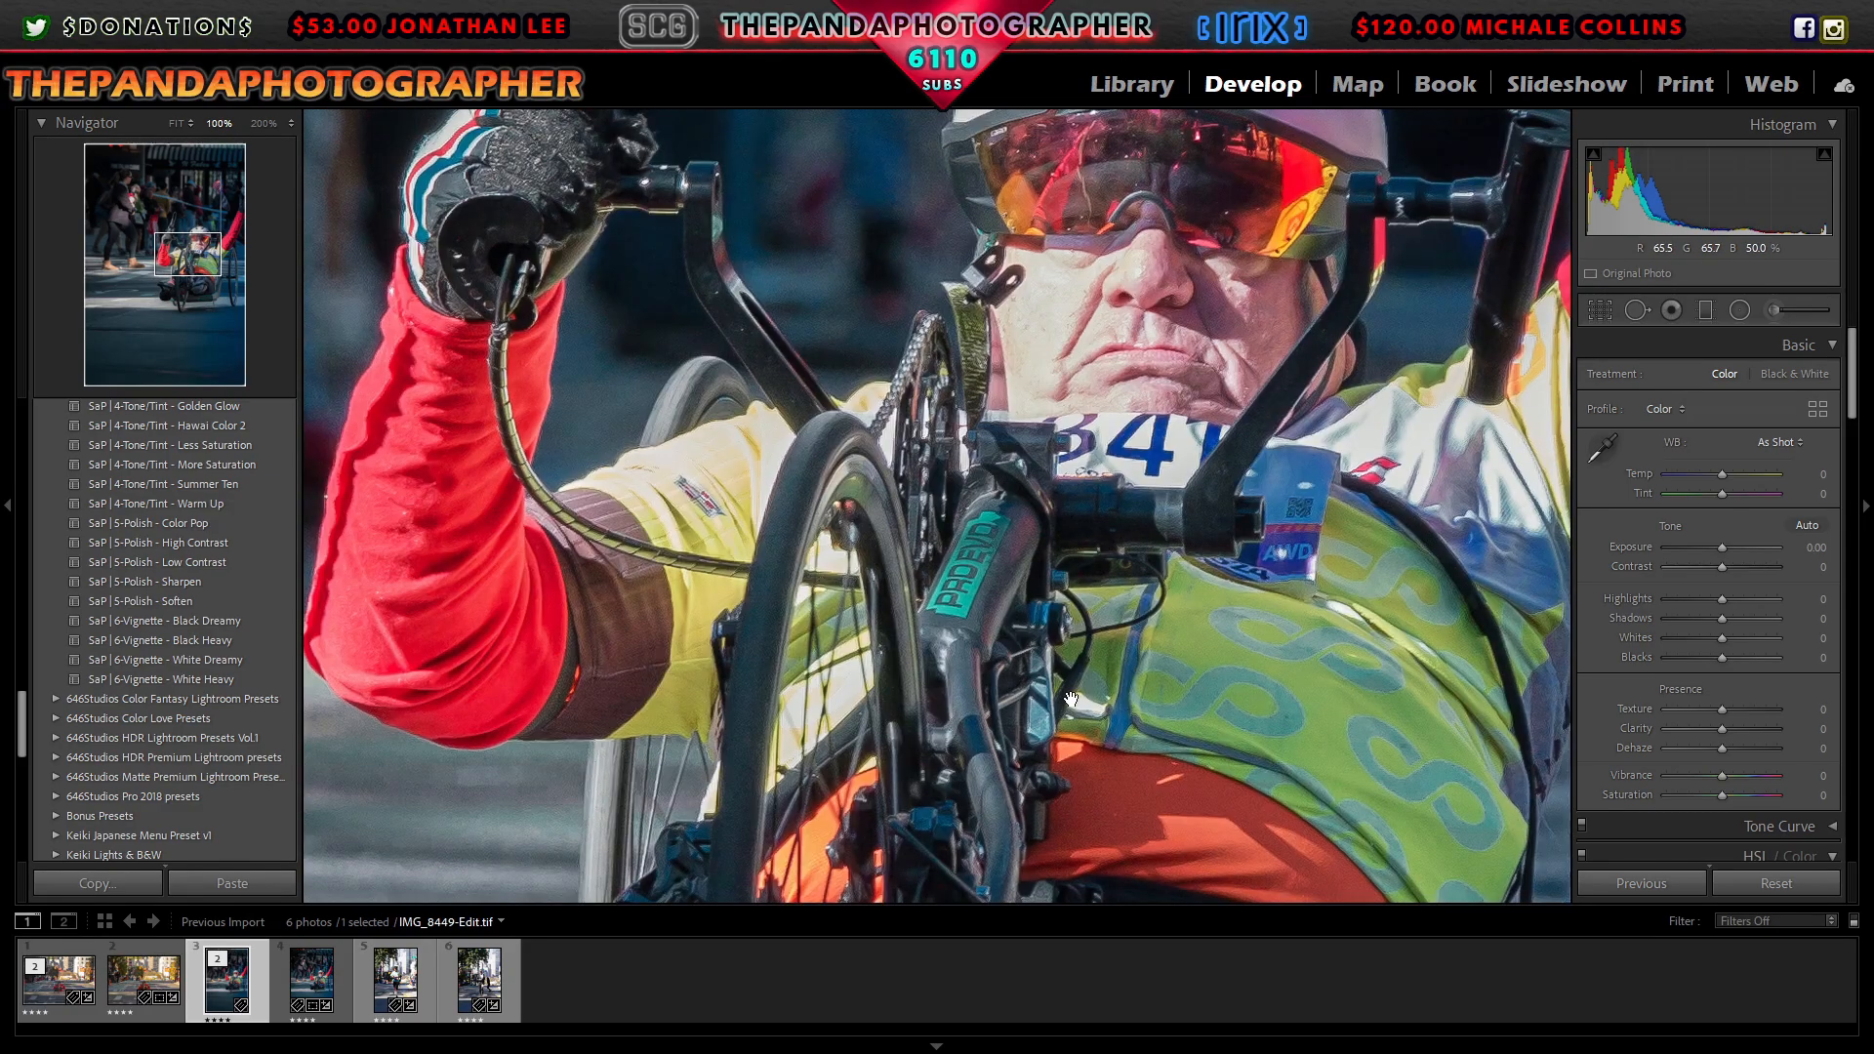
Step: Export the edited cyclist photo to the marathon LOW folder with the custom file name Cyclist 841
click(816, 384)
click(21, 41)
click(117, 293)
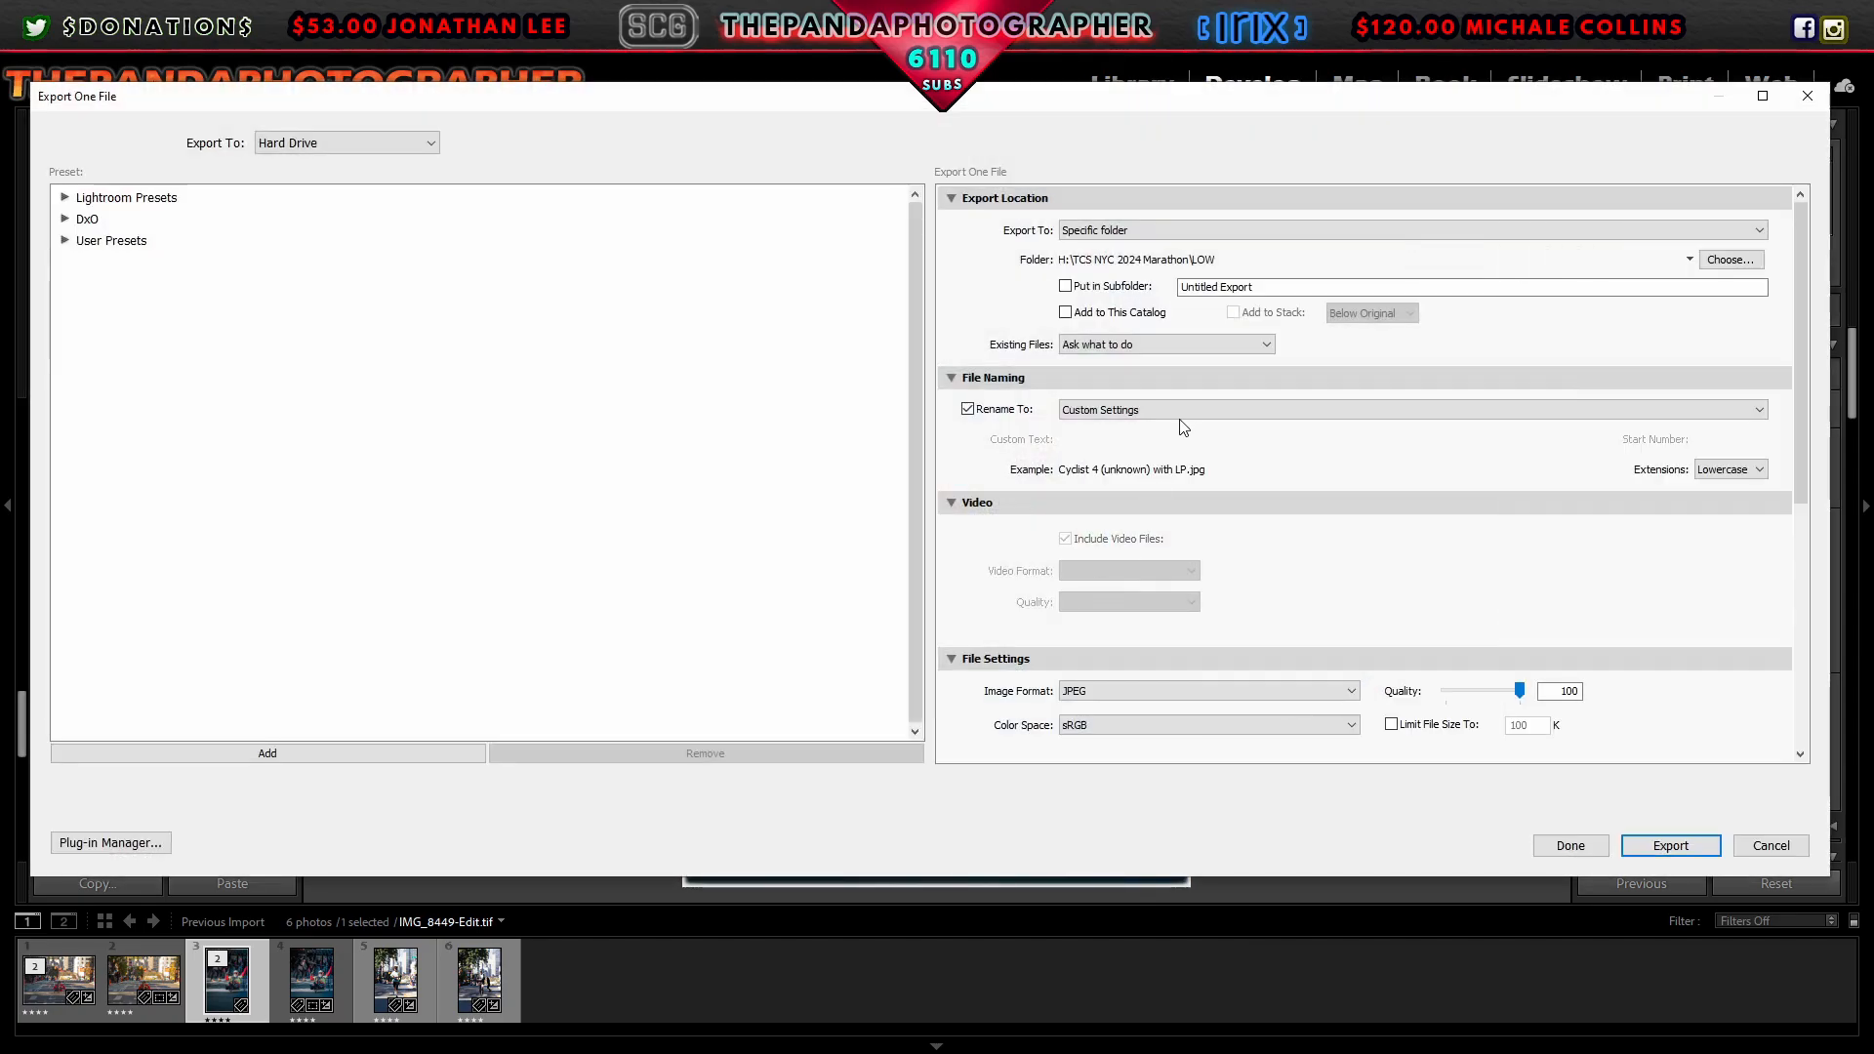
click(1181, 420)
click(1182, 764)
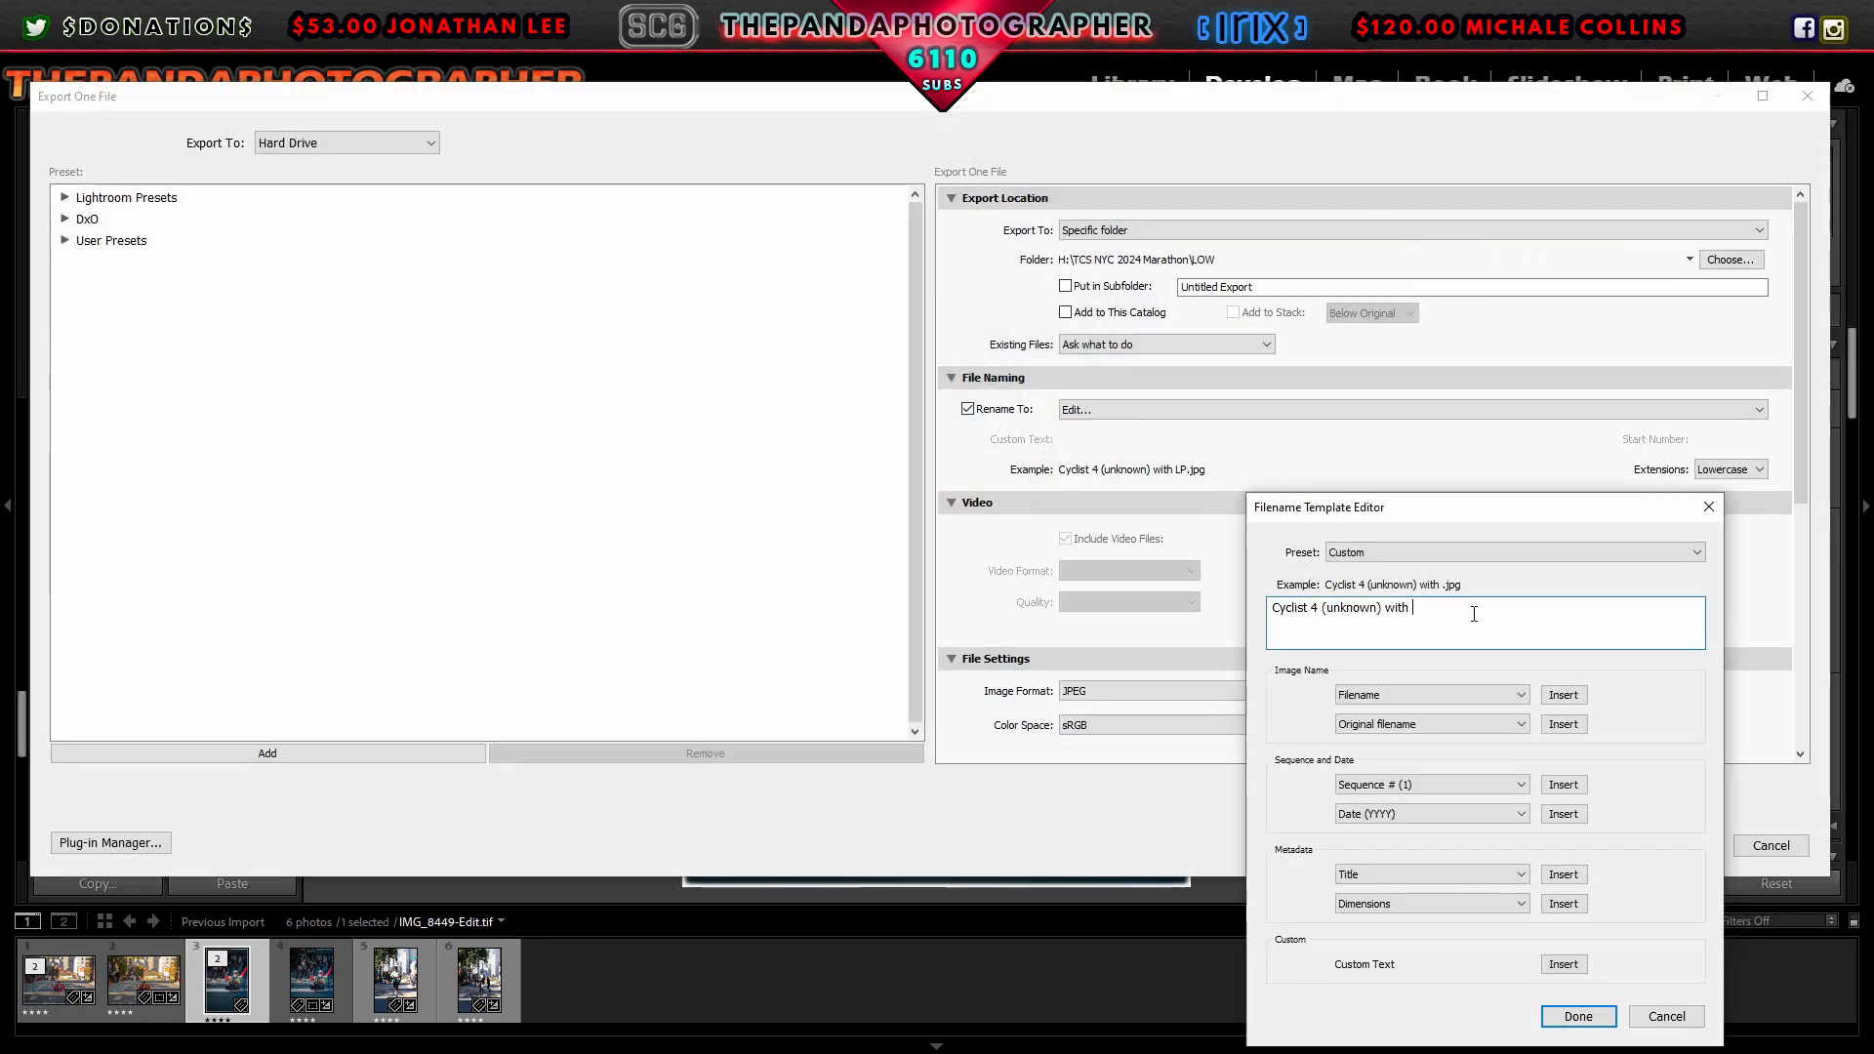
key(BackSpace)
key(BackSpace)
key(BackSpace)
key(BackSpace)
key(BackSpace)
key(BackSpace)
key(BackSpace)
key(BackSpace)
key(BackSpace)
key(BackSpace)
key(BackSpace)
key(BackSpace)
key(BackSpace)
key(BackSpace)
key(BackSpace)
key(BackSpace)
key(BackSpace)
text(841)
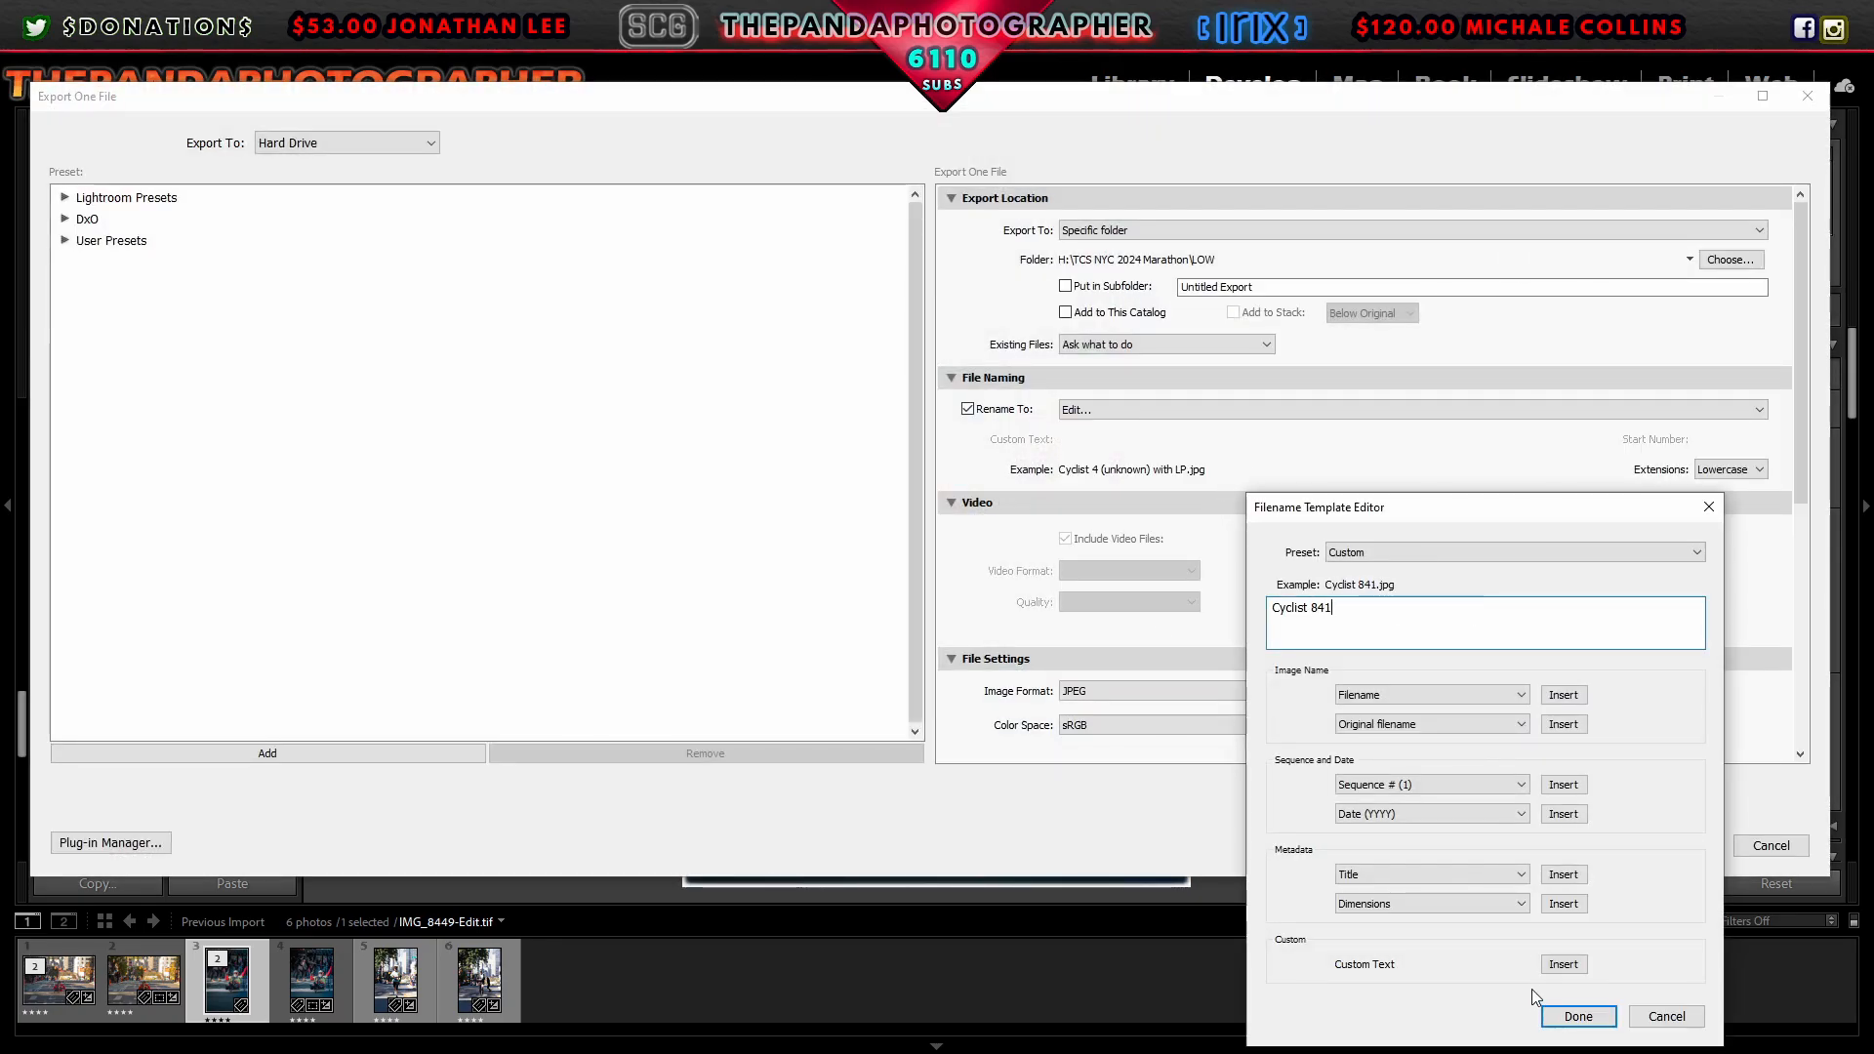
click(1578, 1016)
click(1675, 845)
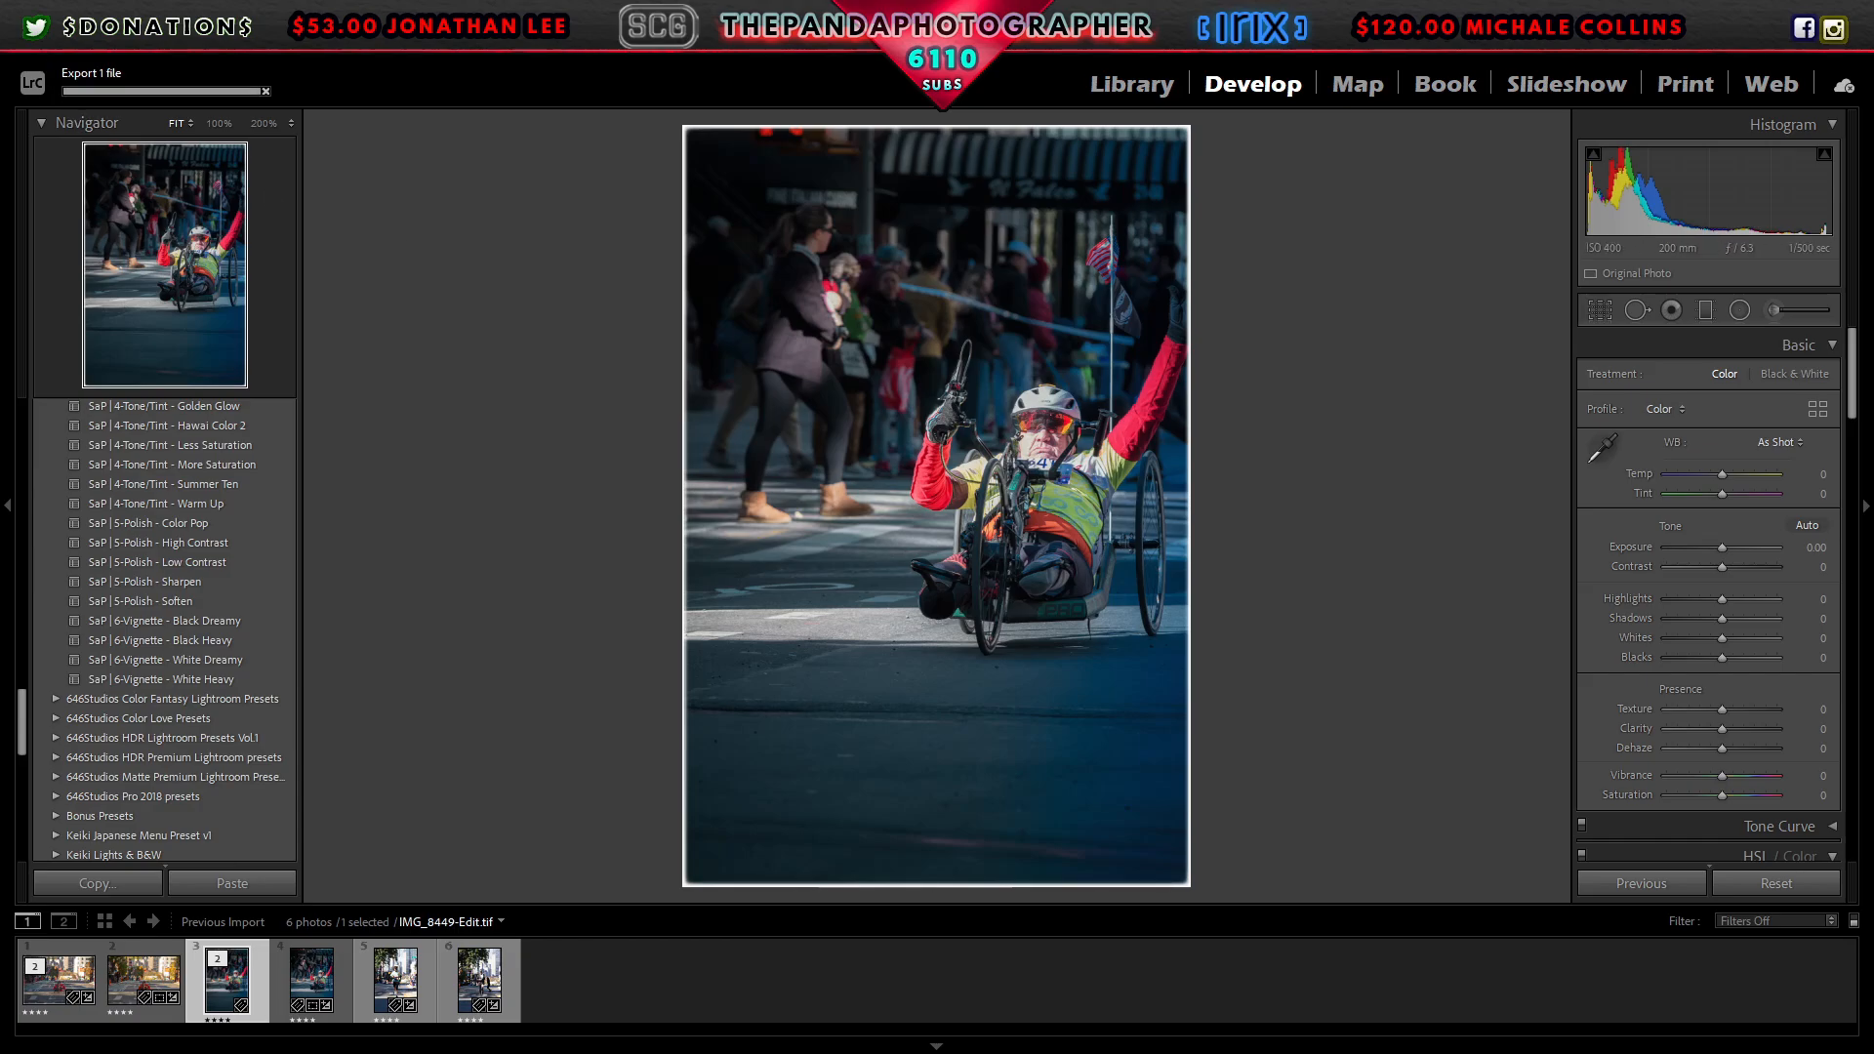
Step: Export the same photo again to the TCS NYC 2024 Marathon HIGH folder with Resize to Fit turned off
click(29, 41)
click(104, 297)
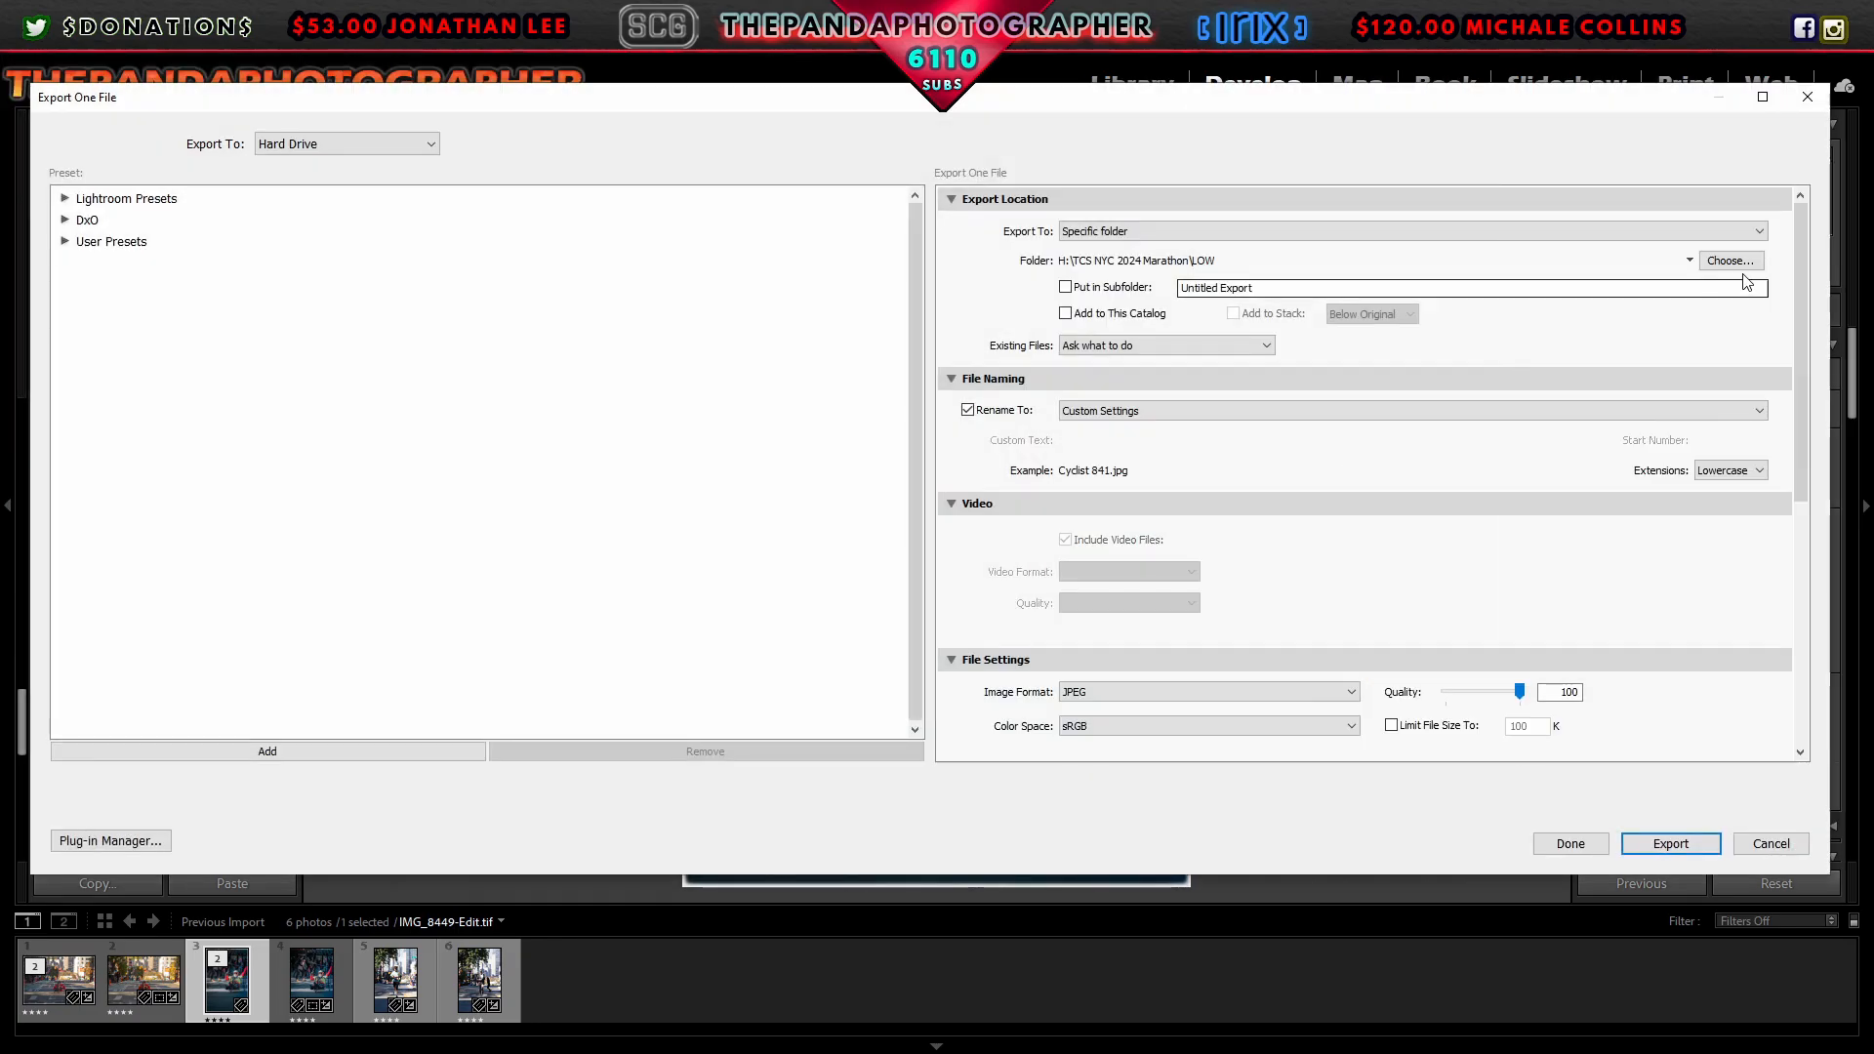
click(1731, 261)
click(371, 158)
double_click(410, 249)
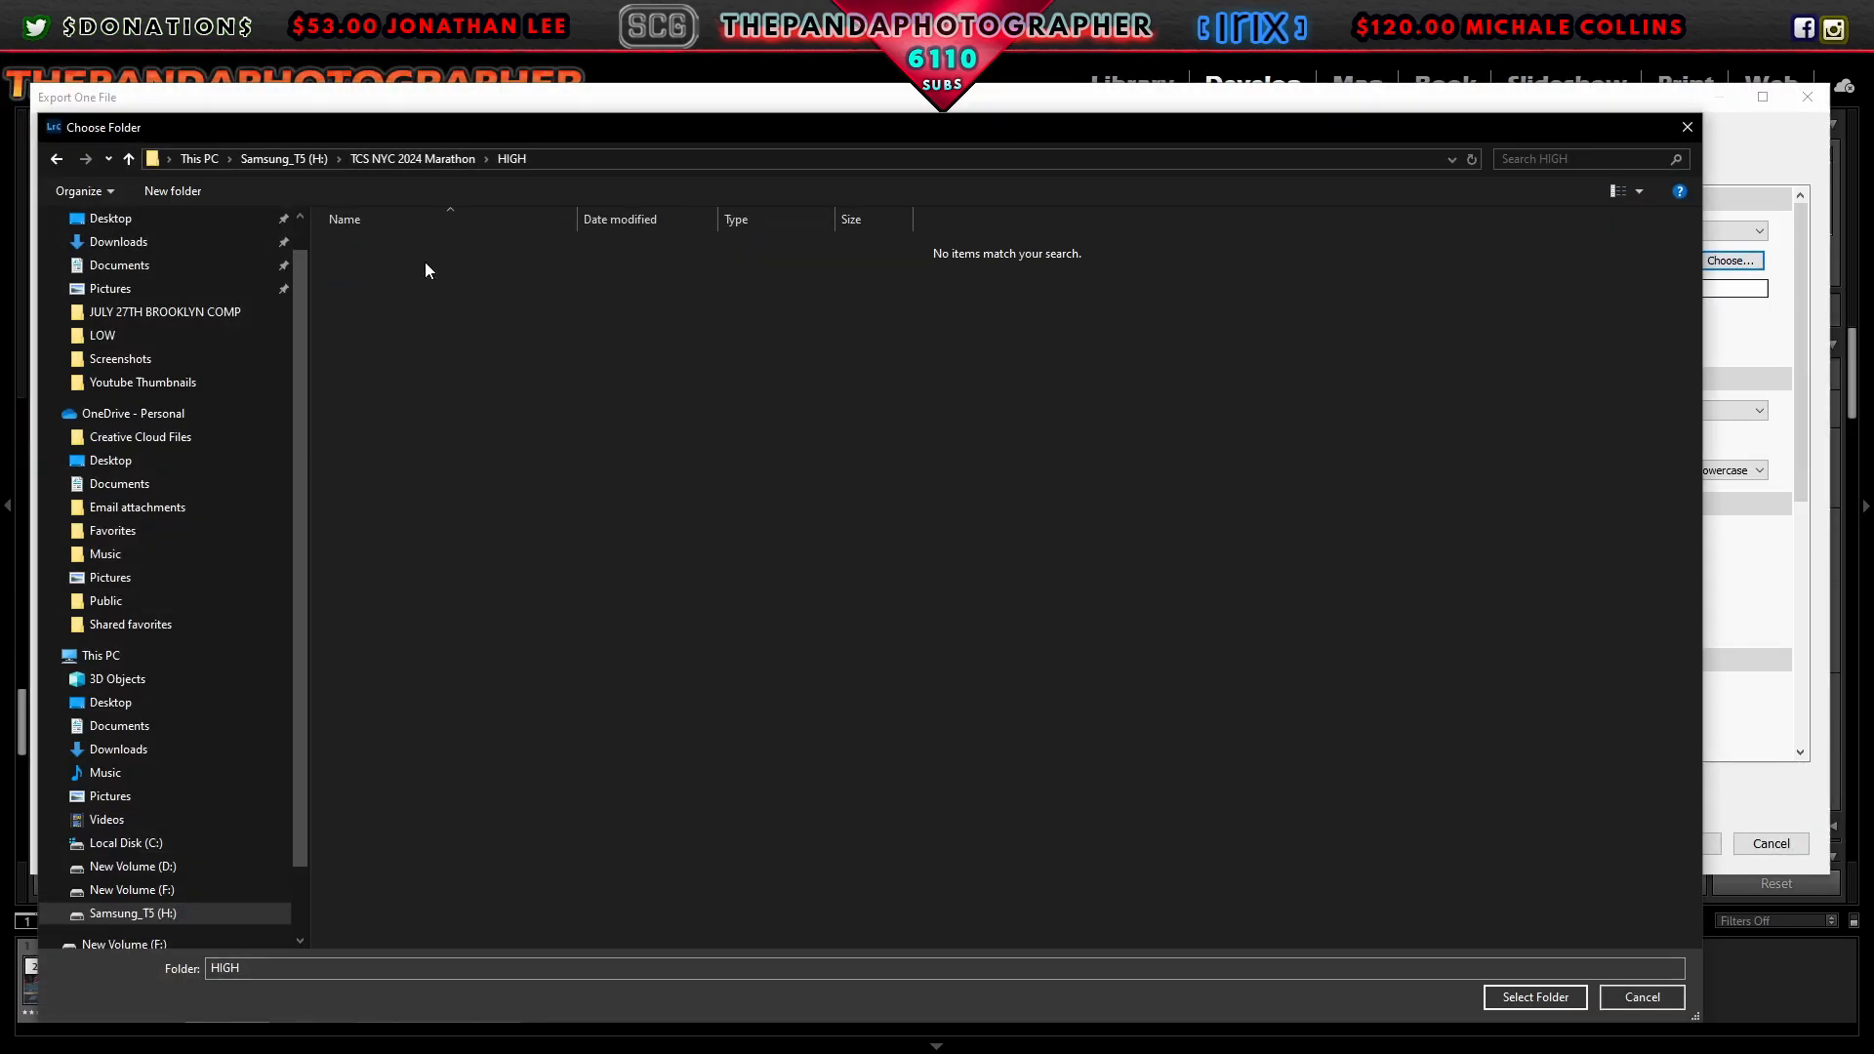
click(1530, 997)
drag(1802, 336, 1811, 585)
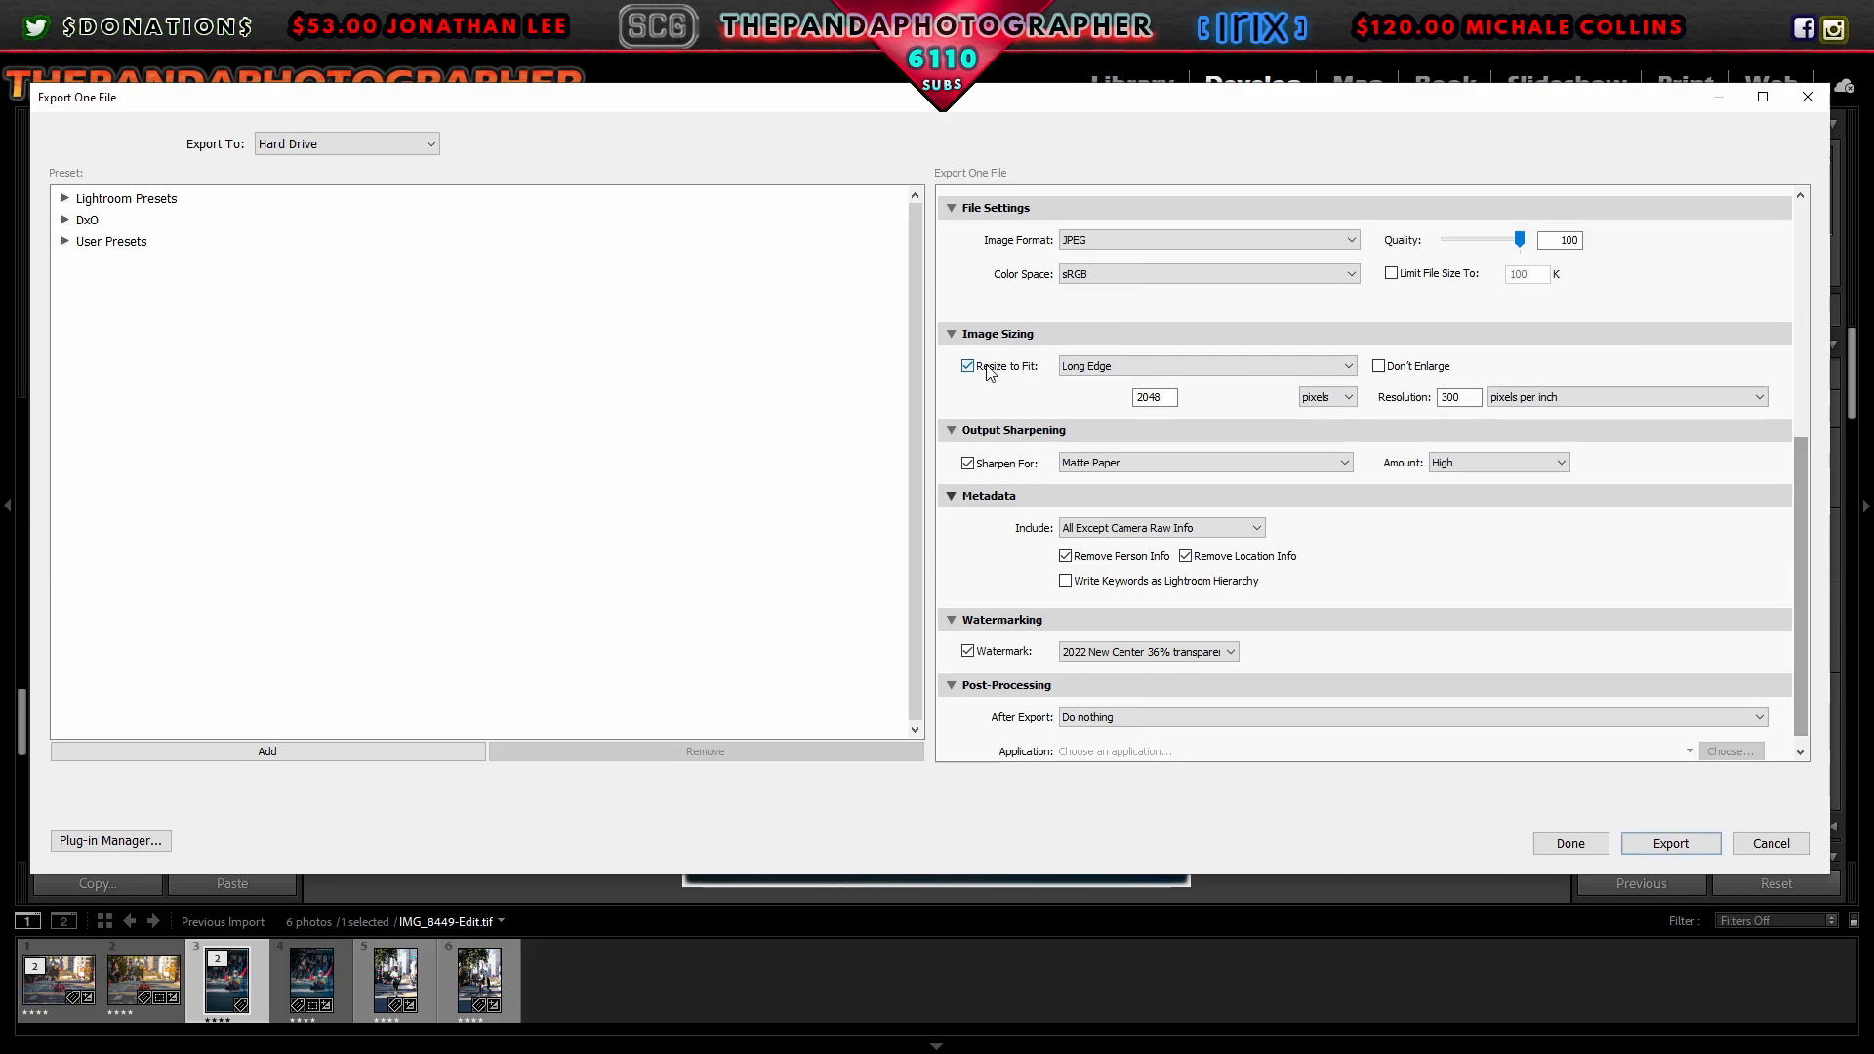
click(989, 372)
click(1671, 843)
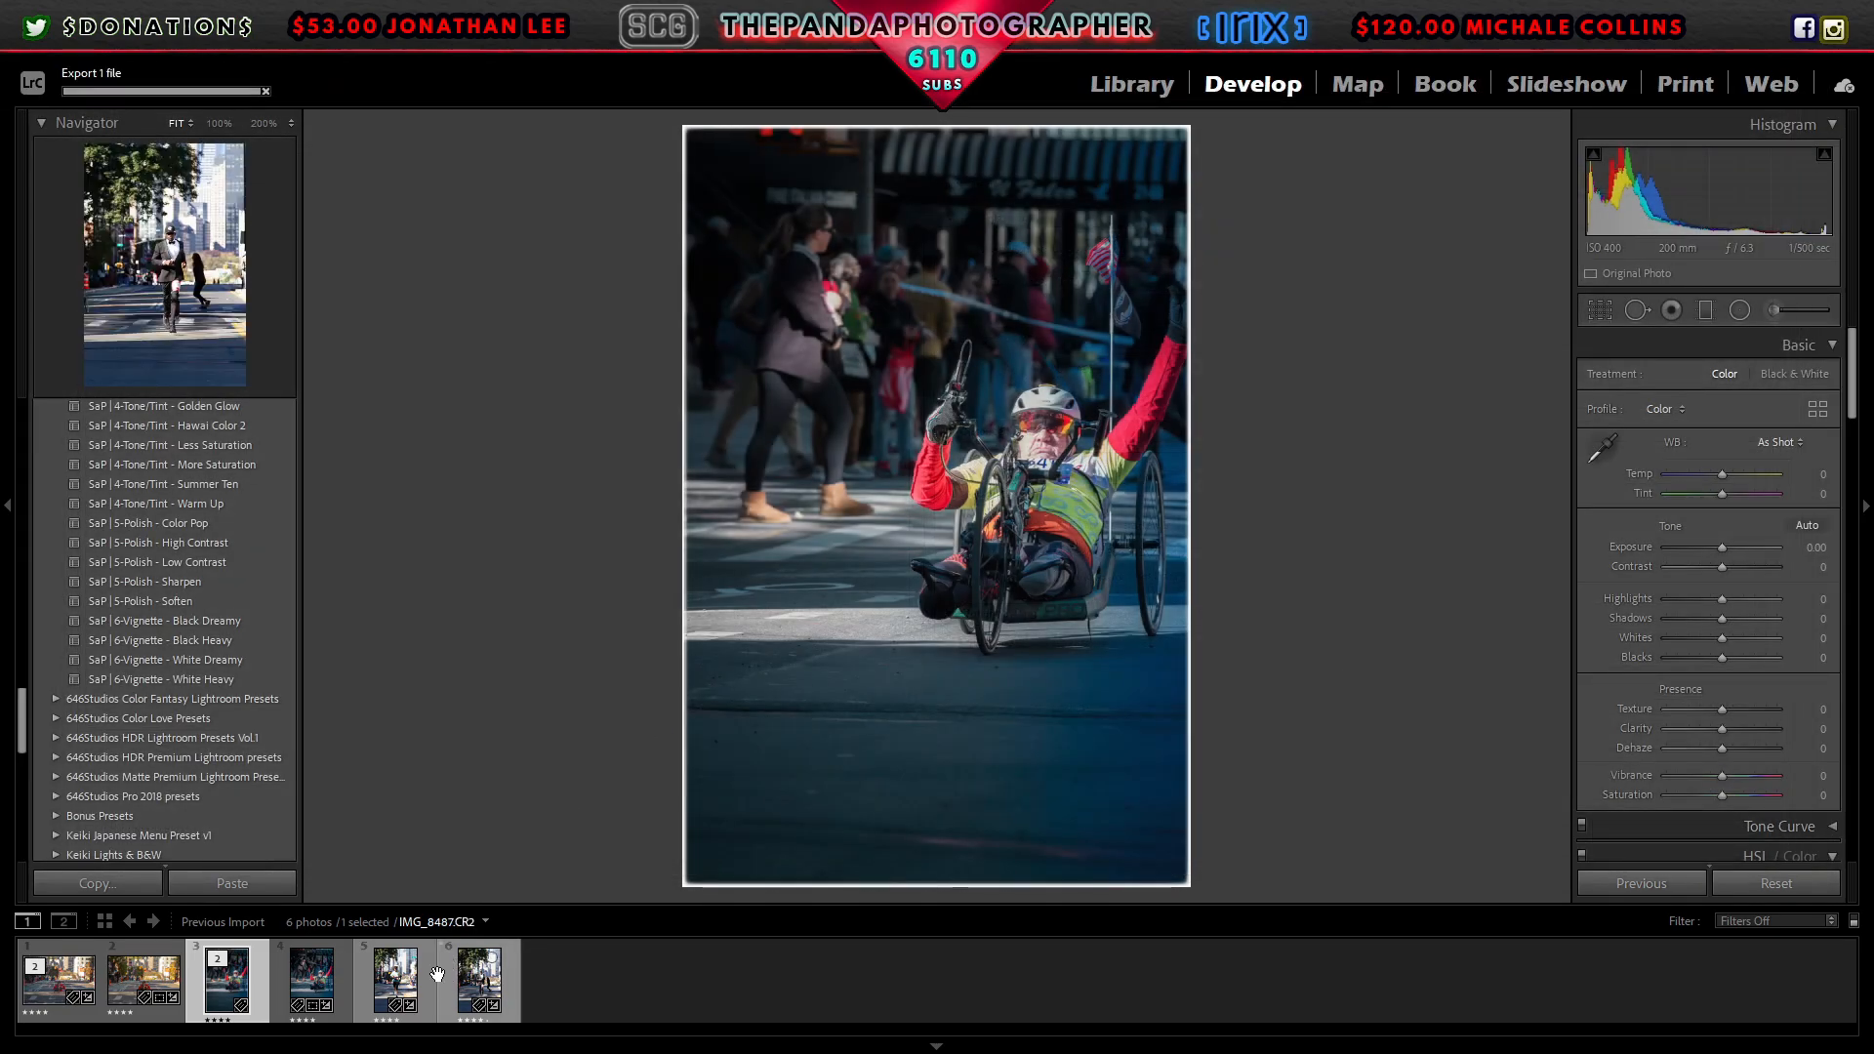
Step: Select the runner photo IMG_8483.CR2, check the runner up close, and straighten the photo automatically with Crop & Straighten
click(398, 981)
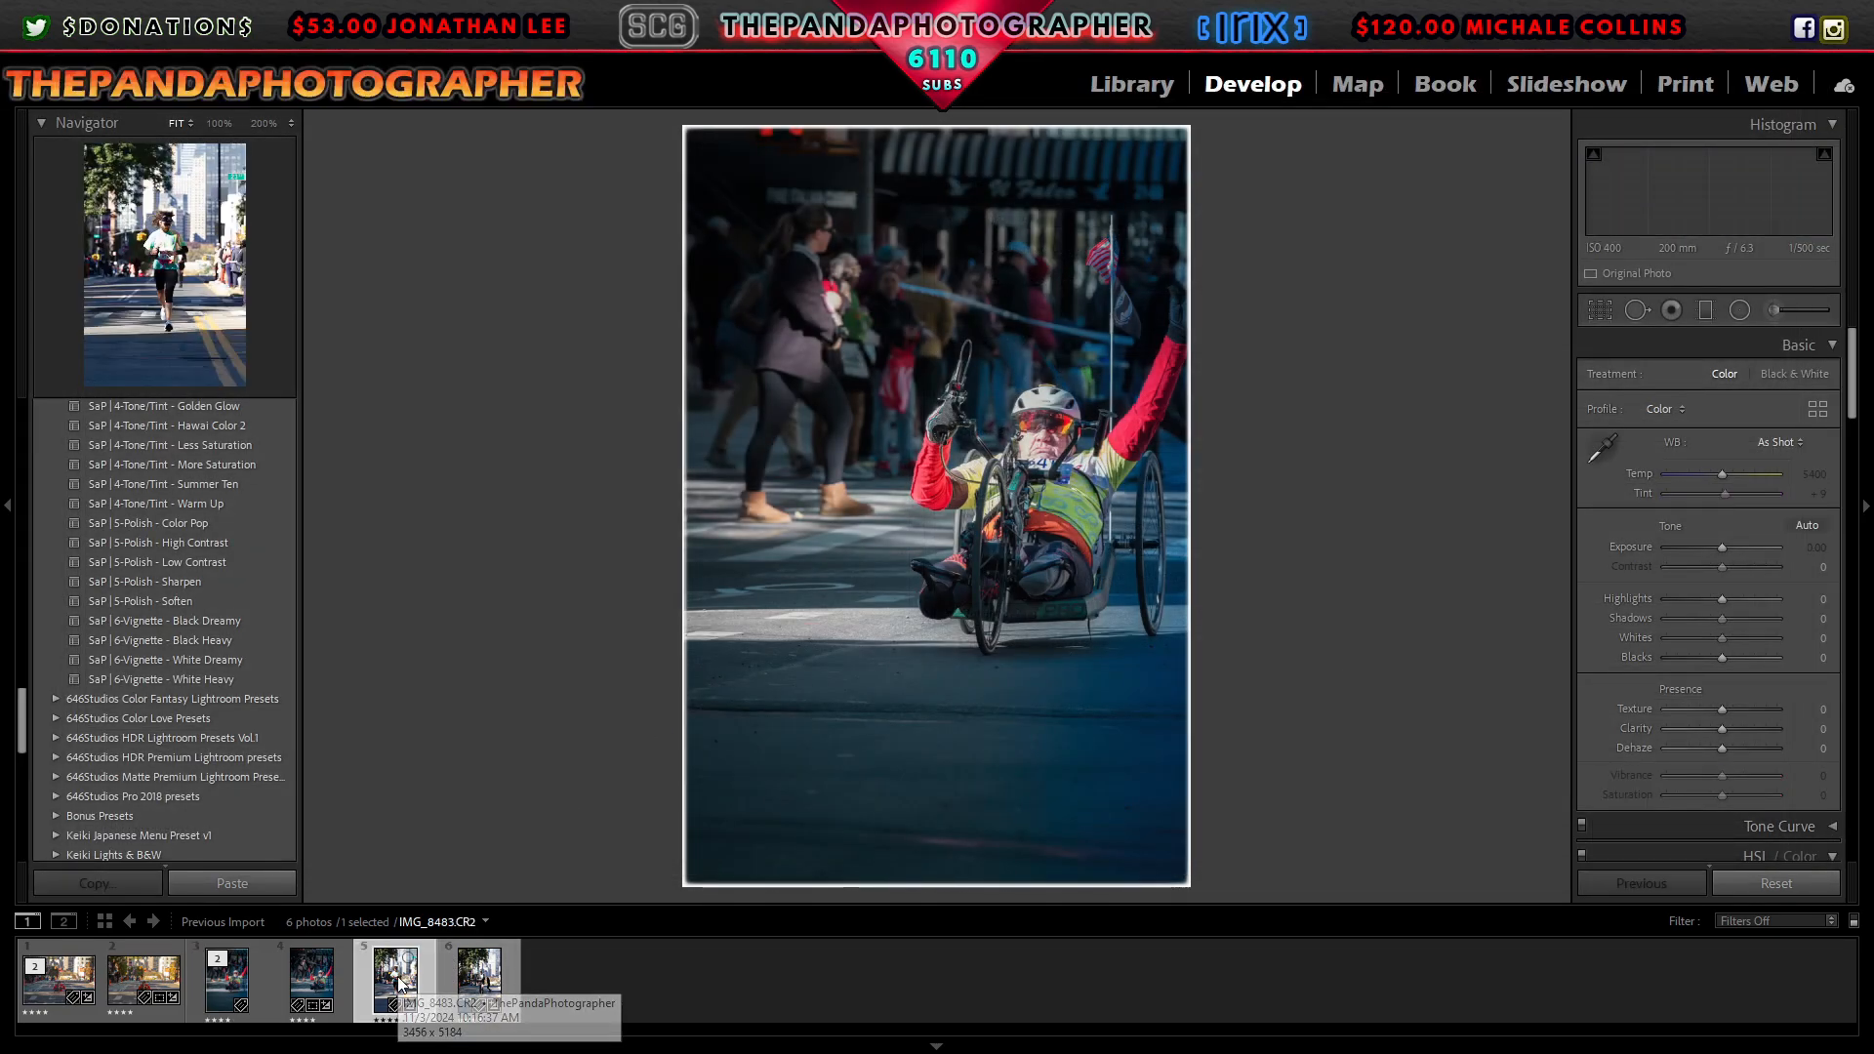
click(960, 463)
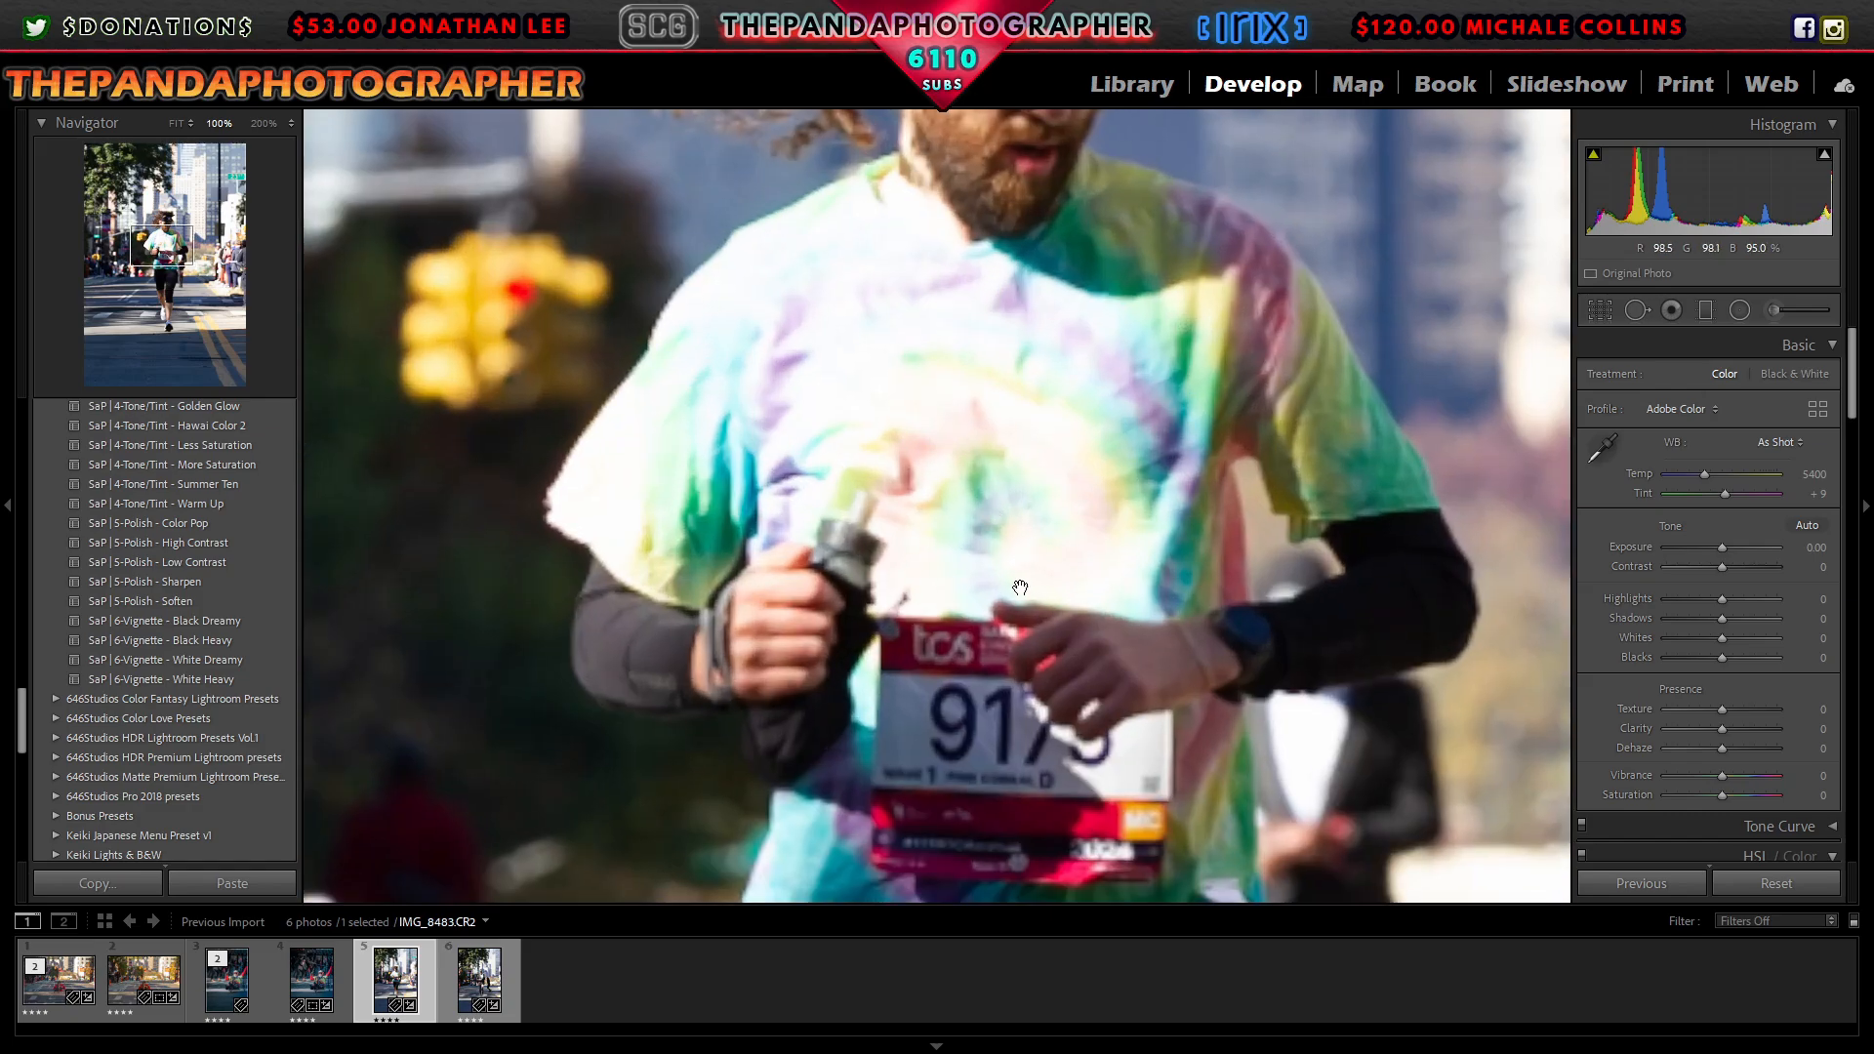
click(1020, 587)
click(480, 981)
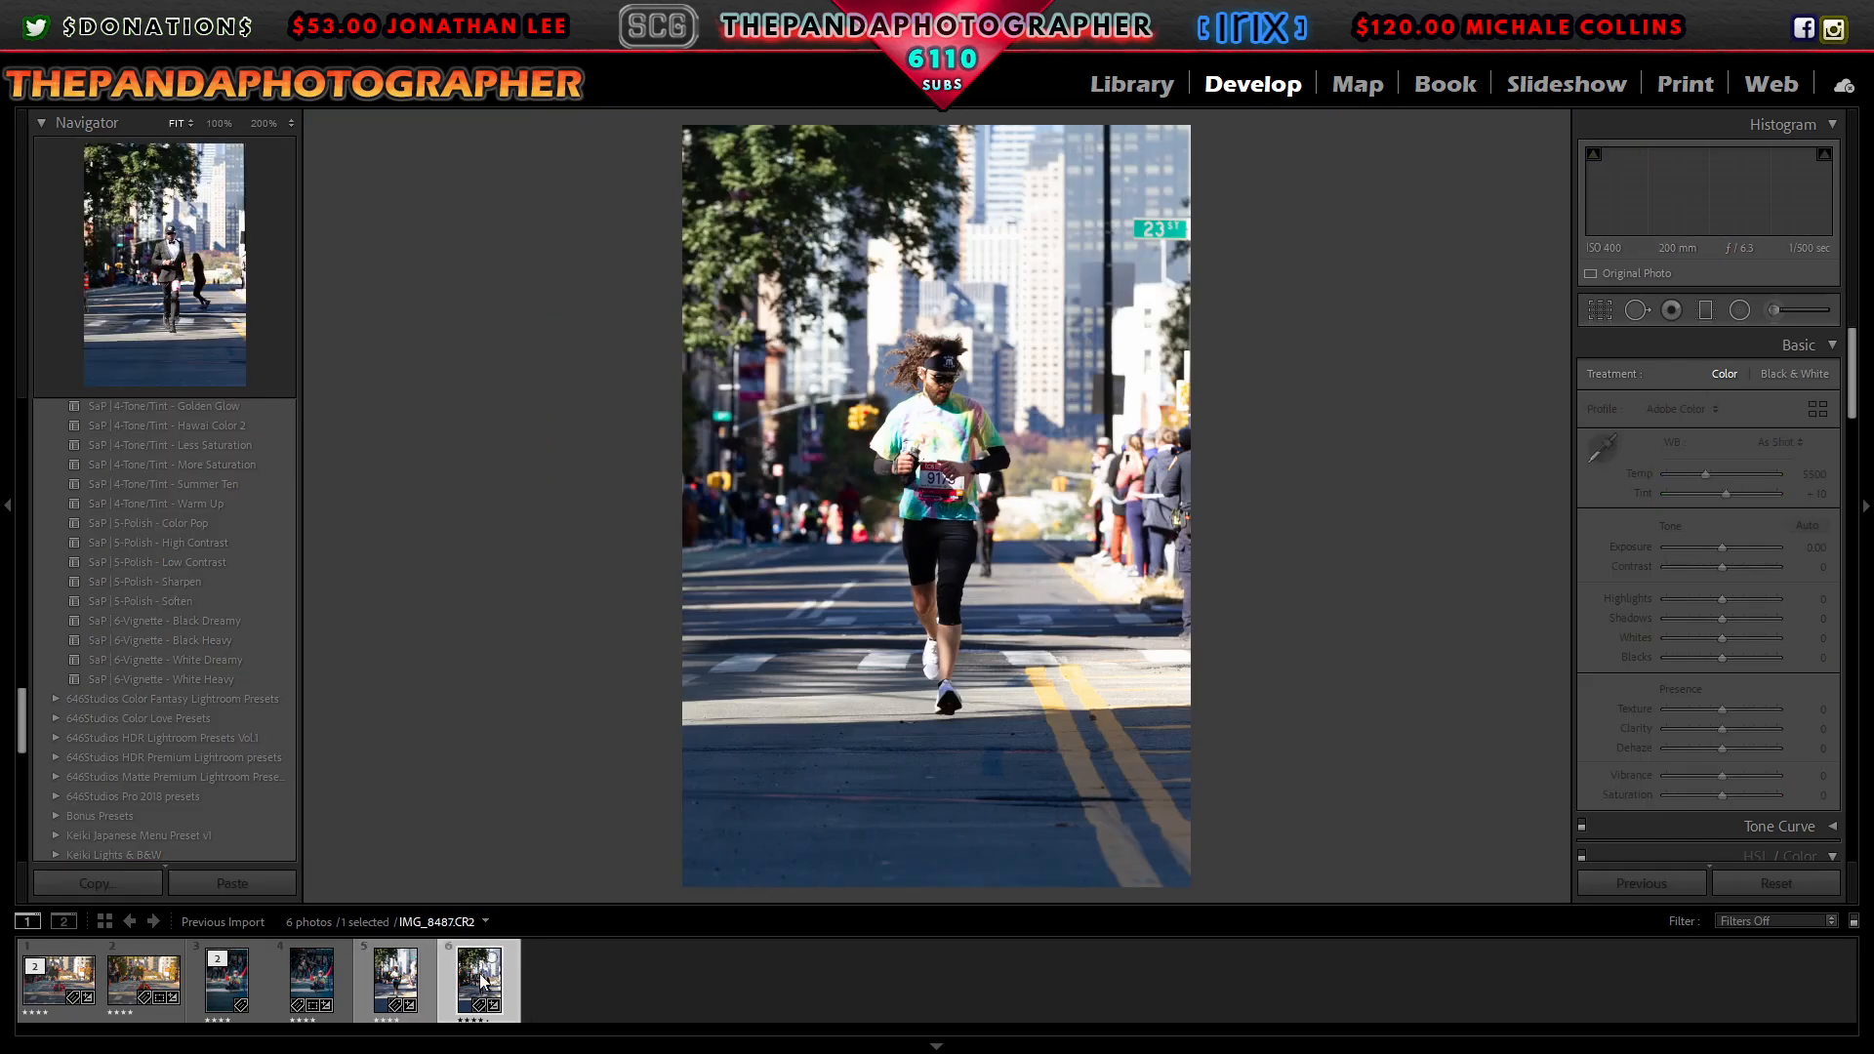
click(395, 978)
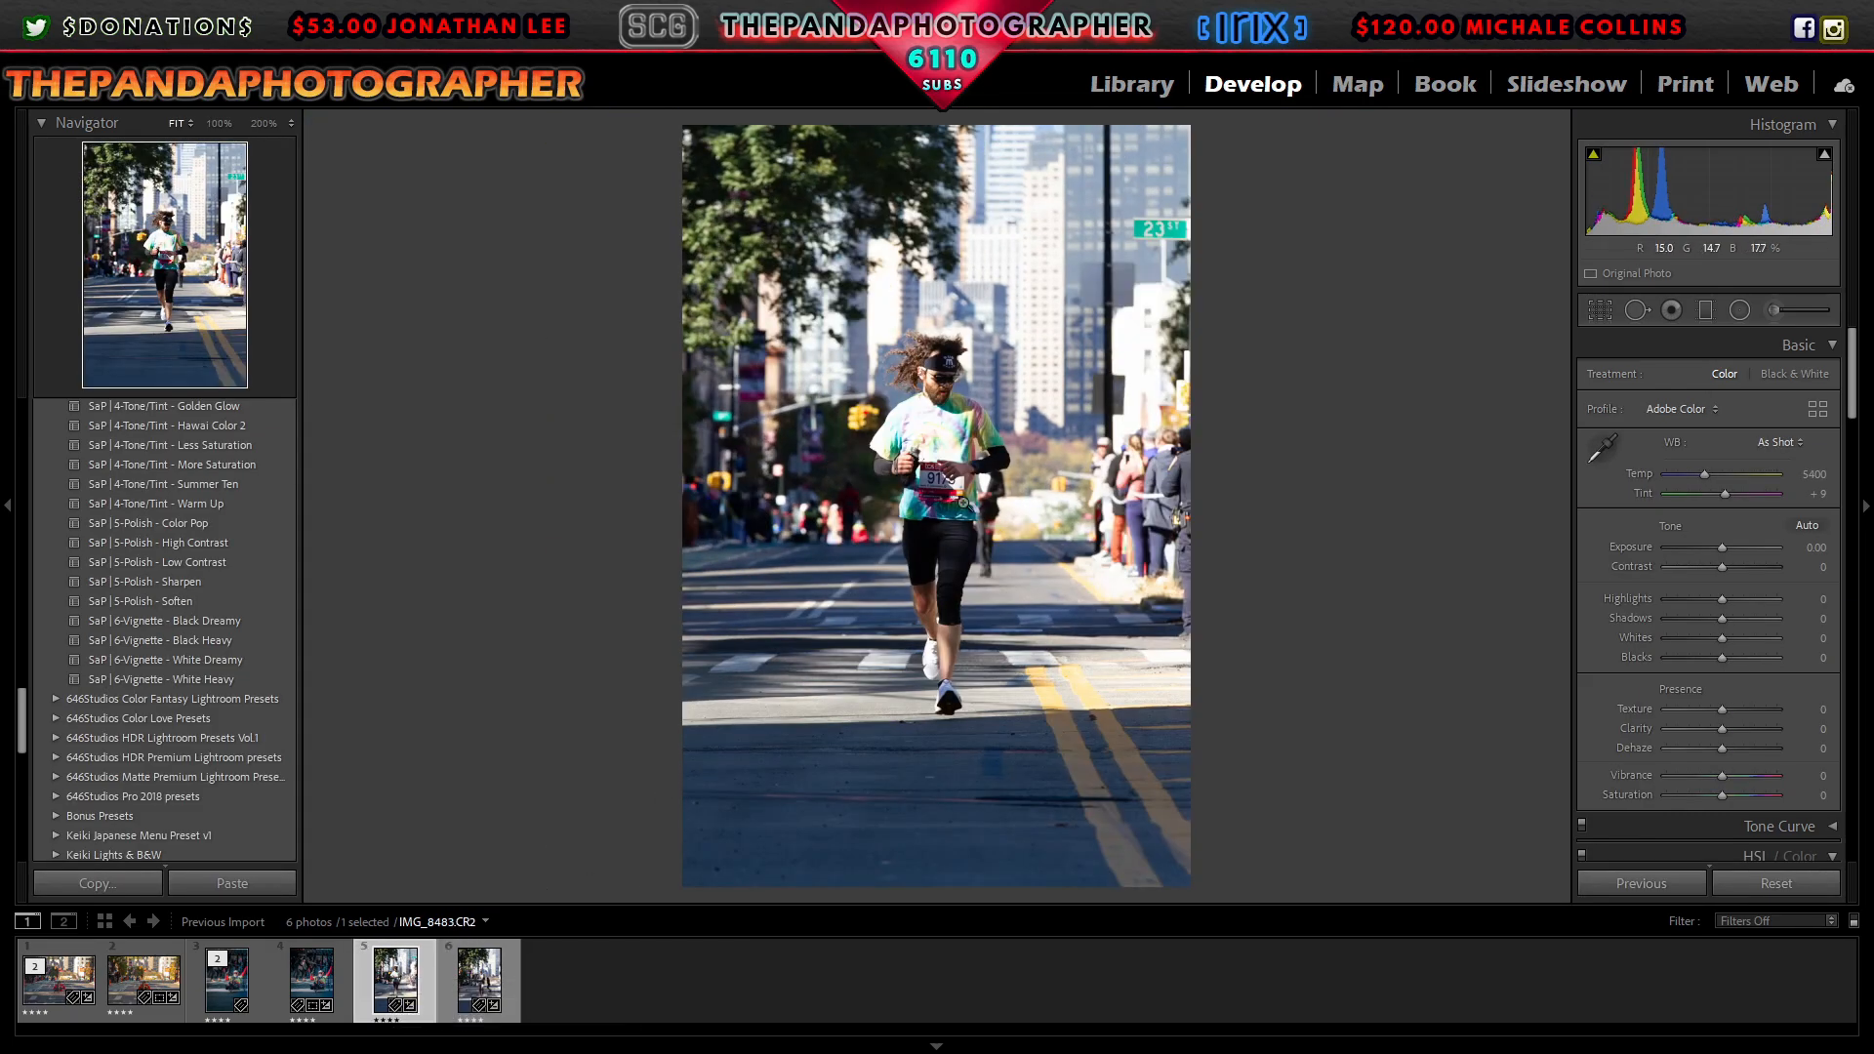
click(914, 445)
click(934, 439)
click(1601, 310)
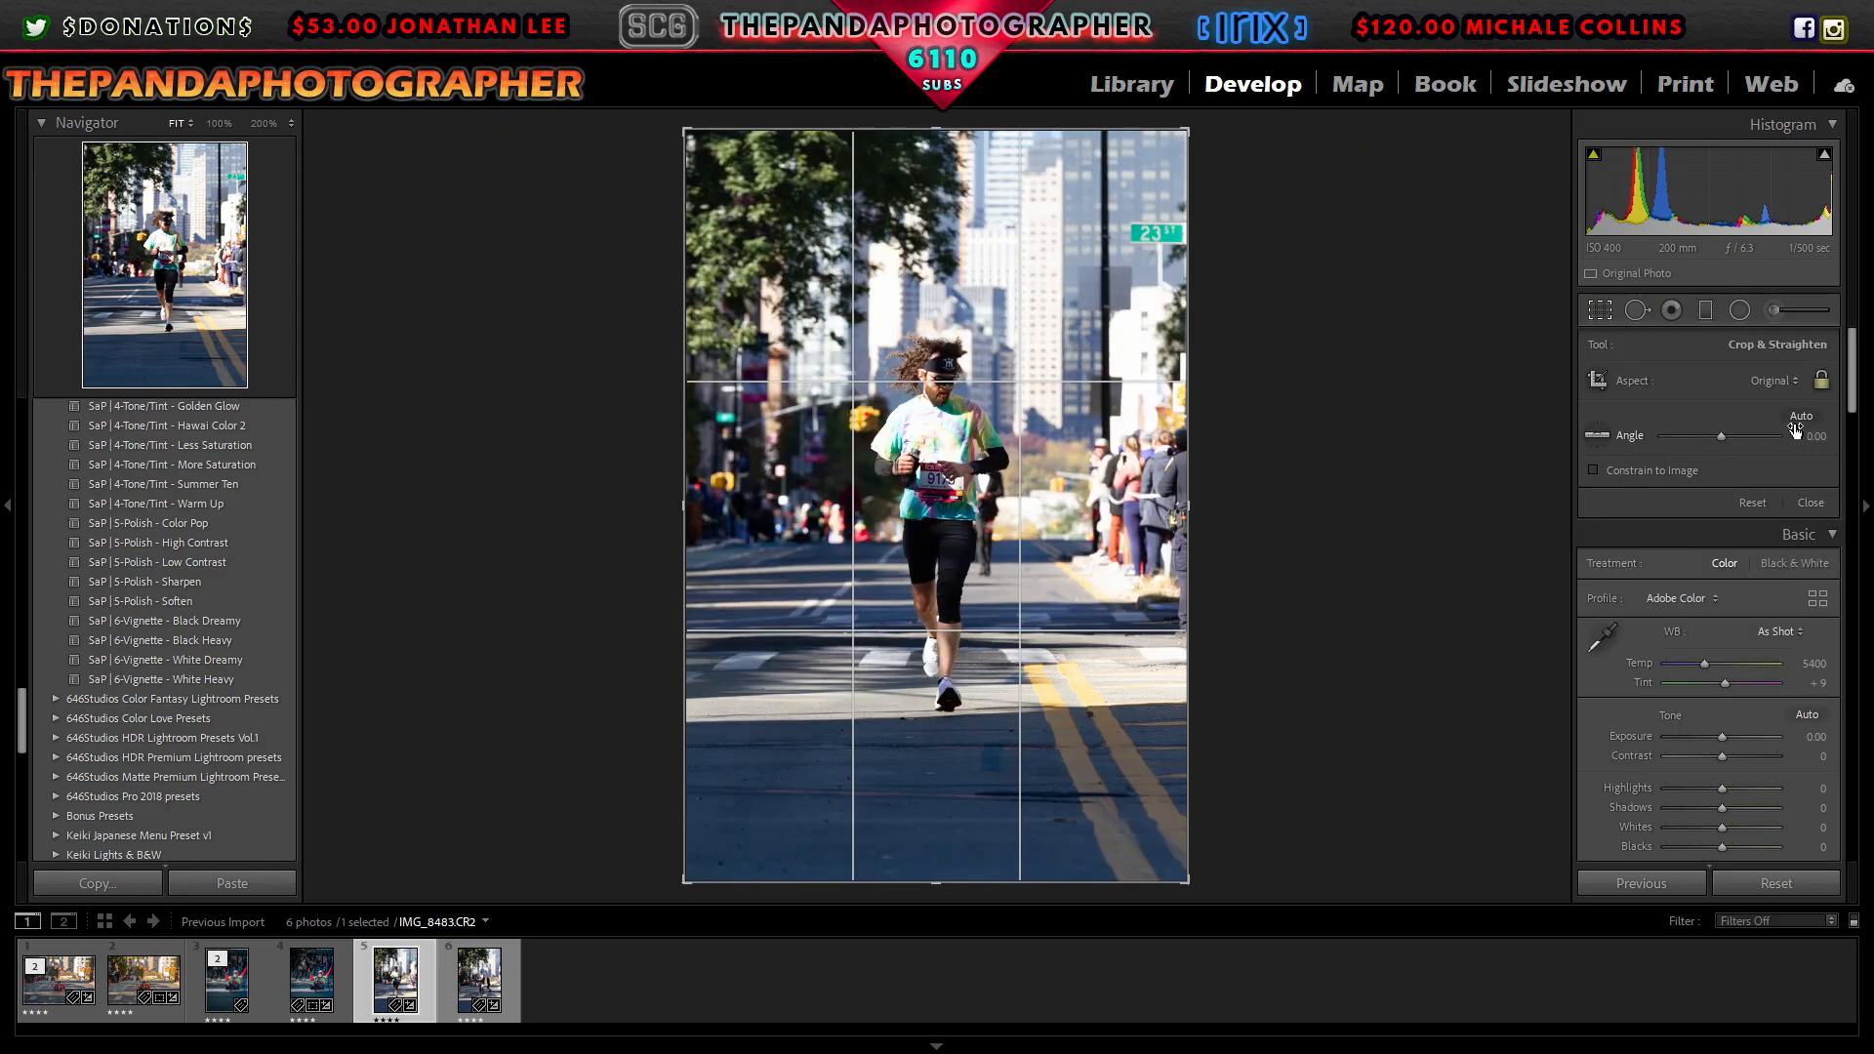
click(1801, 417)
click(1813, 503)
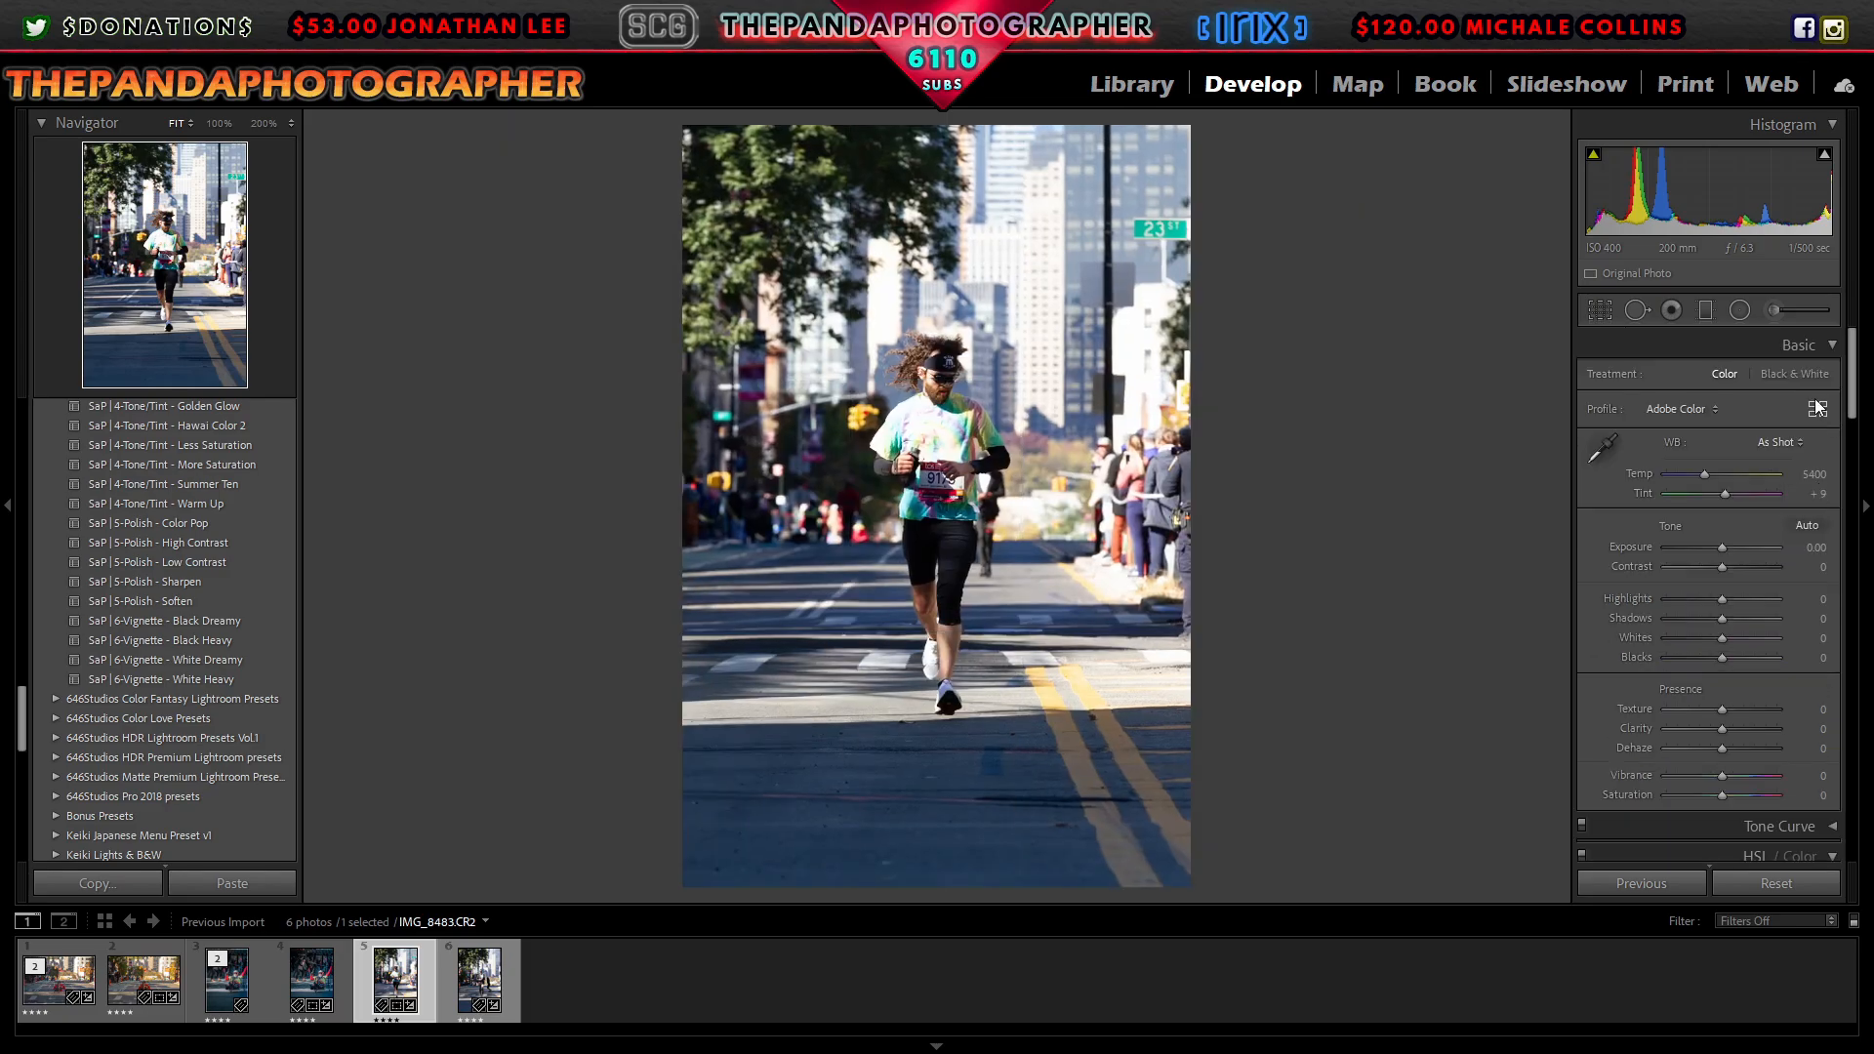
Step: Try the Adobe Standard profile, and settle on the Adobe Neutral profile for the runner photo
click(1822, 410)
click(1772, 829)
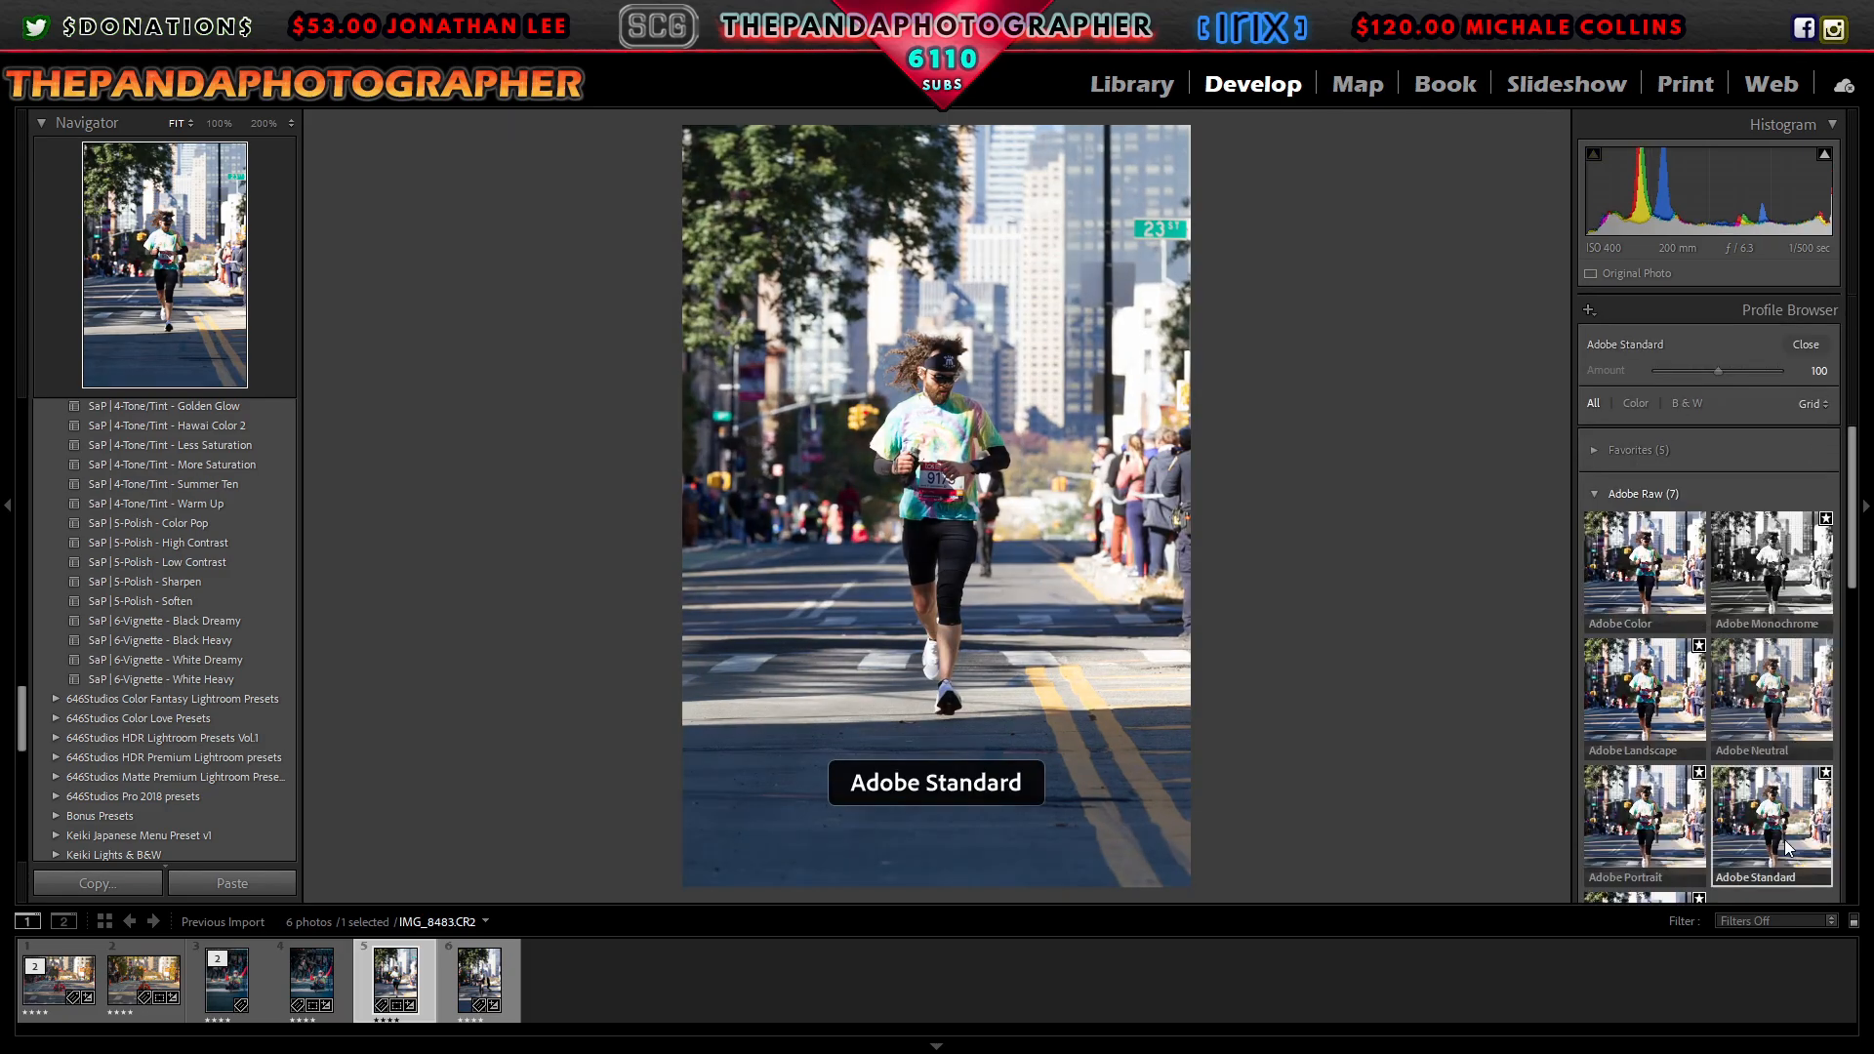
click(1771, 697)
click(1806, 346)
Step: Apply Auto tone to the runner photo, and enable chromatic aberration removal and lens profile corrections
drag(1852, 507, 1853, 640)
scroll(1831, 571, down, 3)
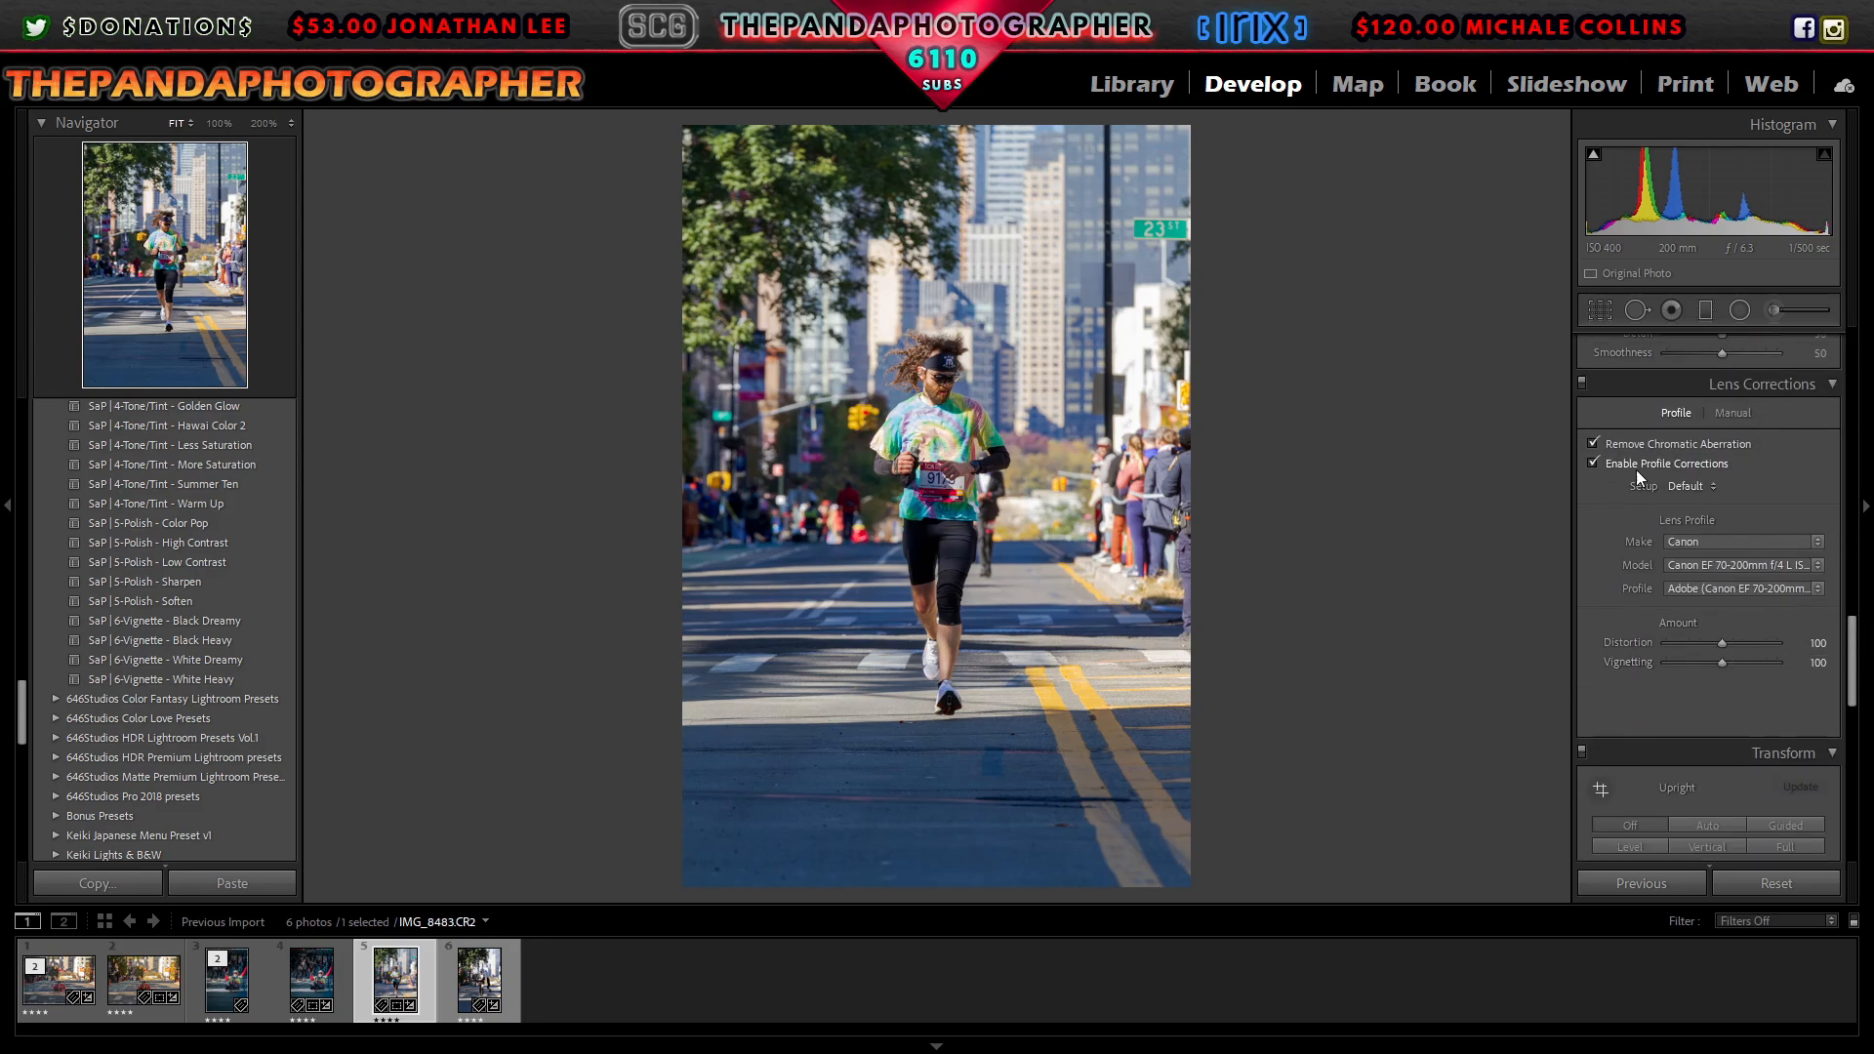
drag(1853, 669, 1864, 379)
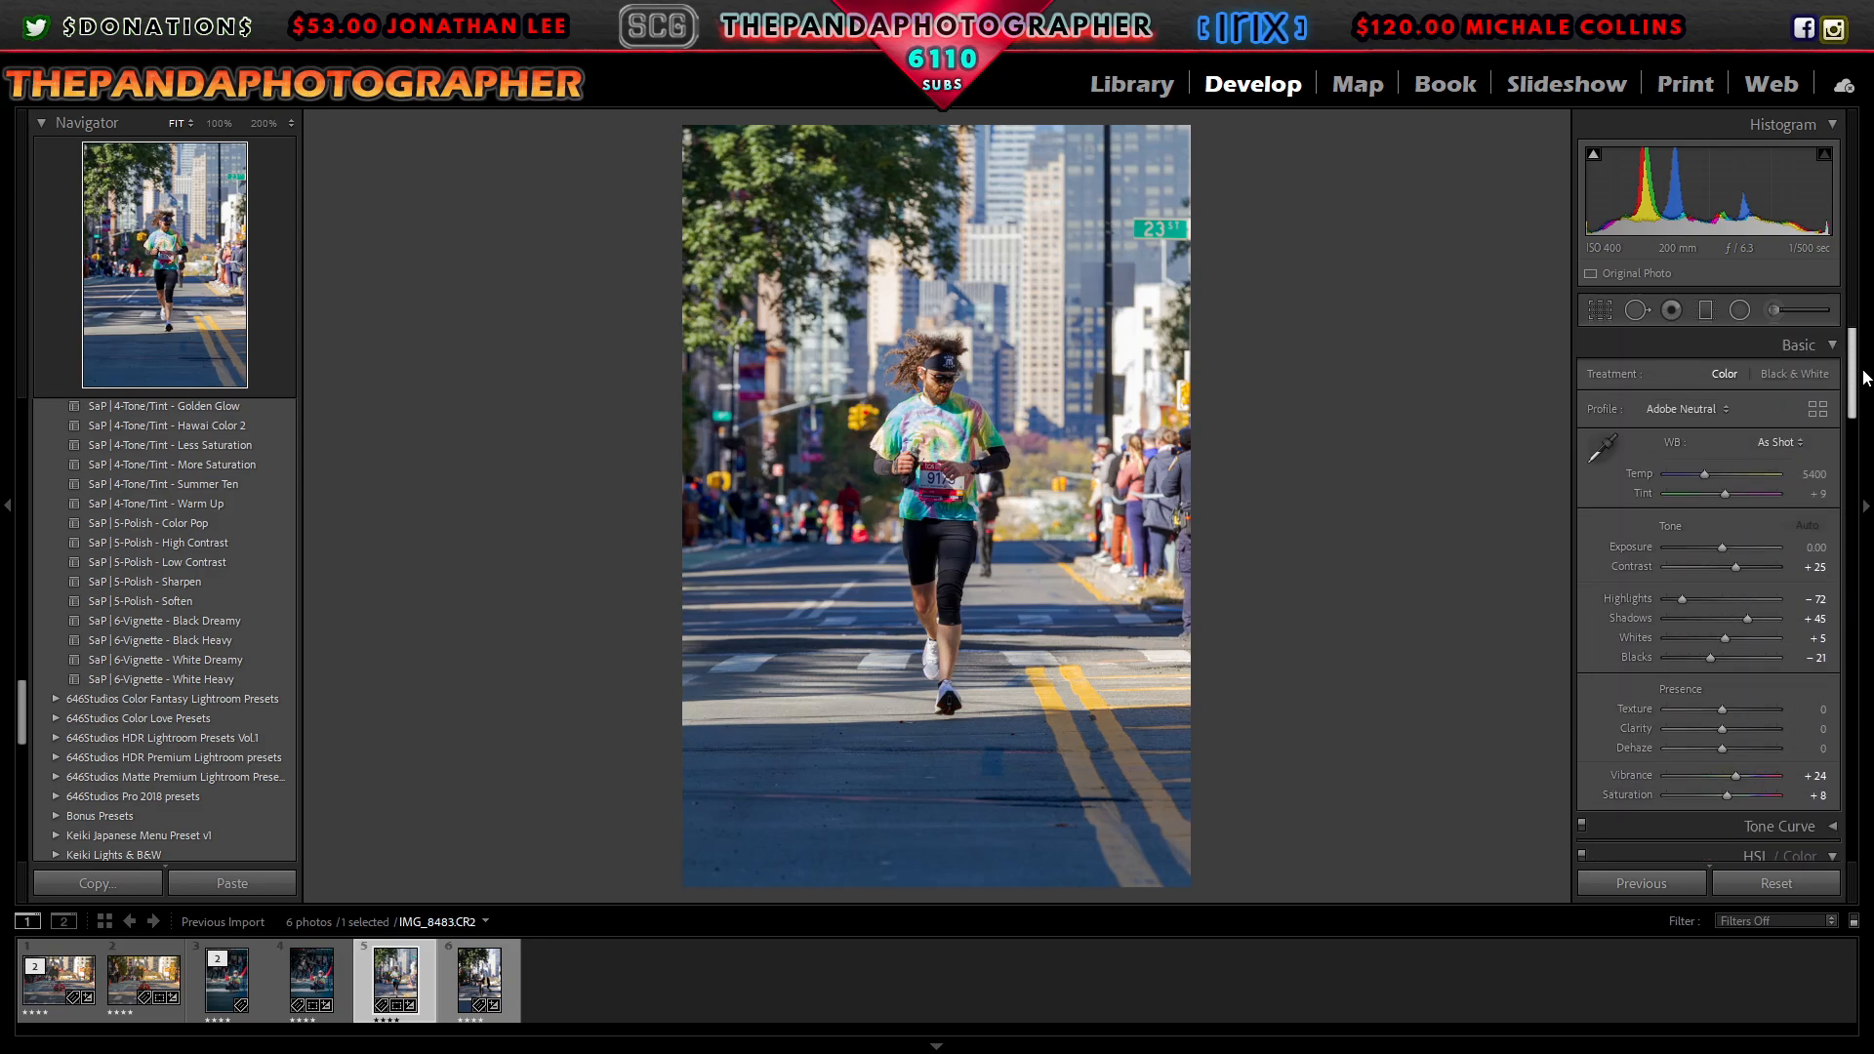
Step: Set the white balance to Shade and lower the temperature to 6649
click(1779, 442)
click(1743, 509)
click(1777, 442)
click(1749, 549)
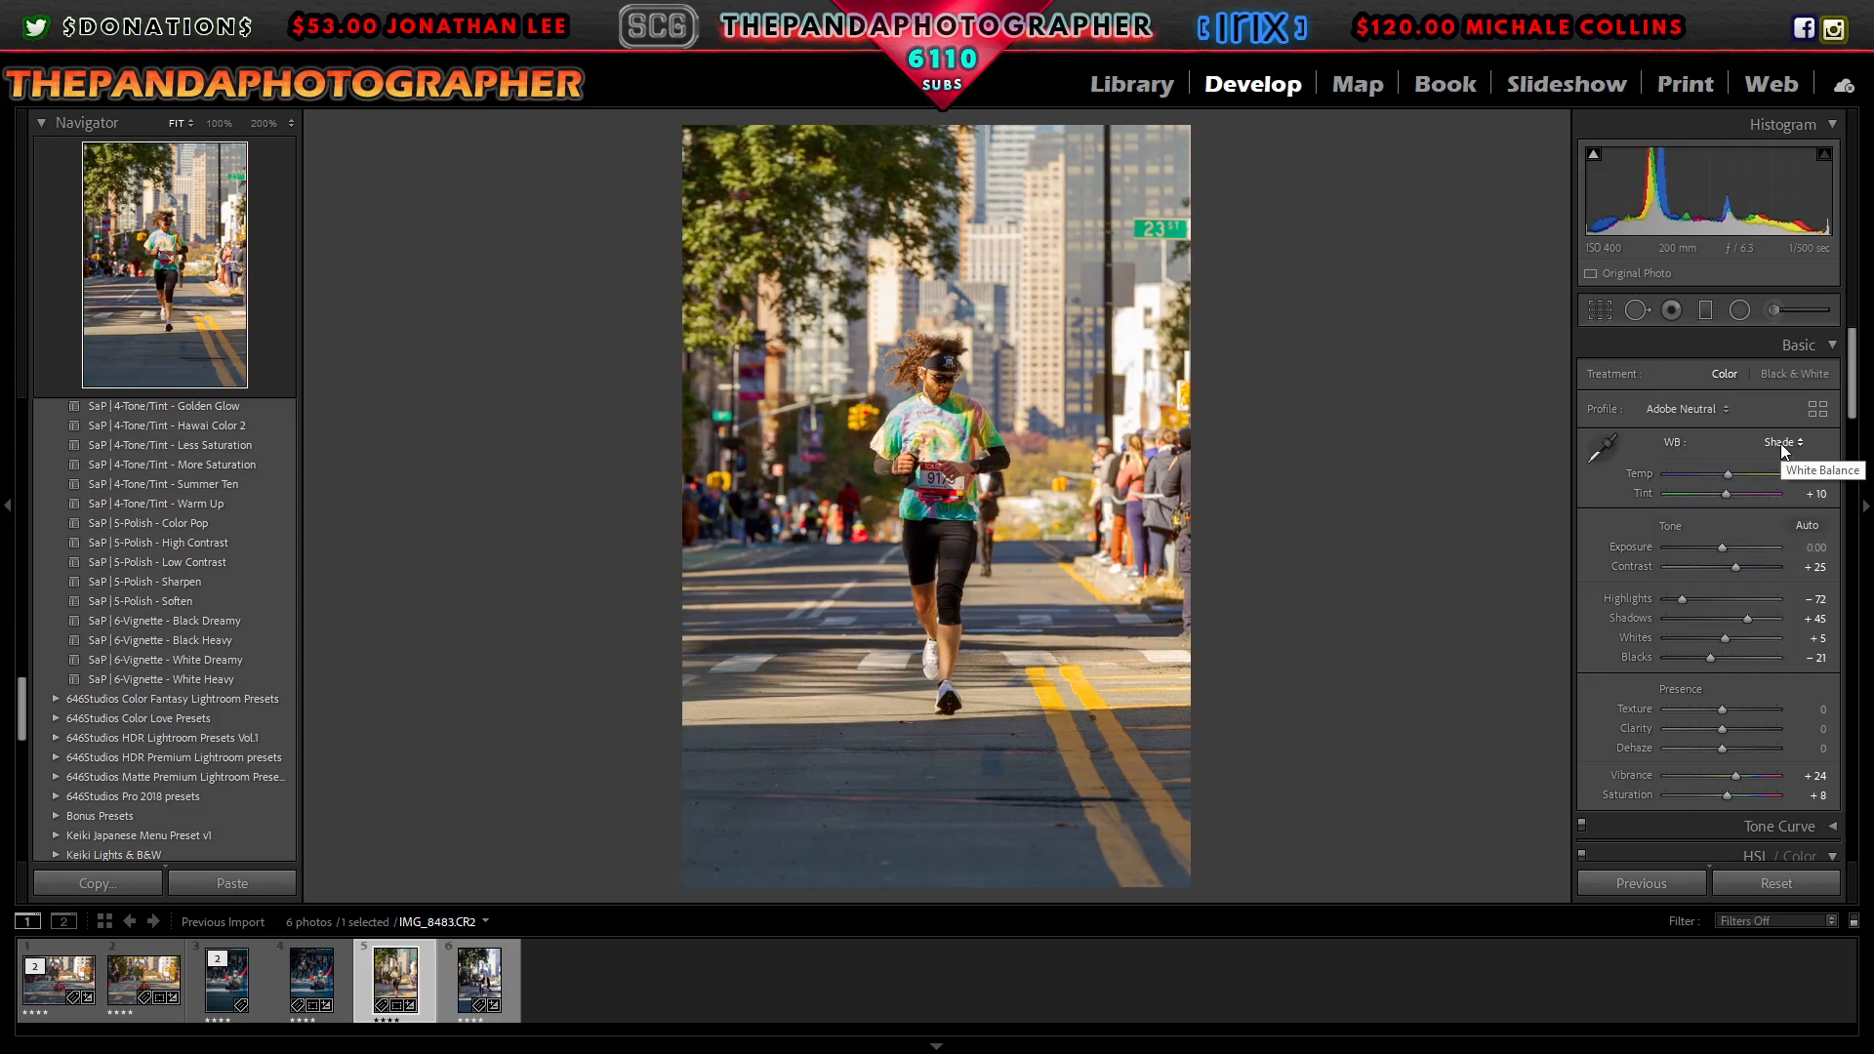
drag(1727, 480, 1720, 484)
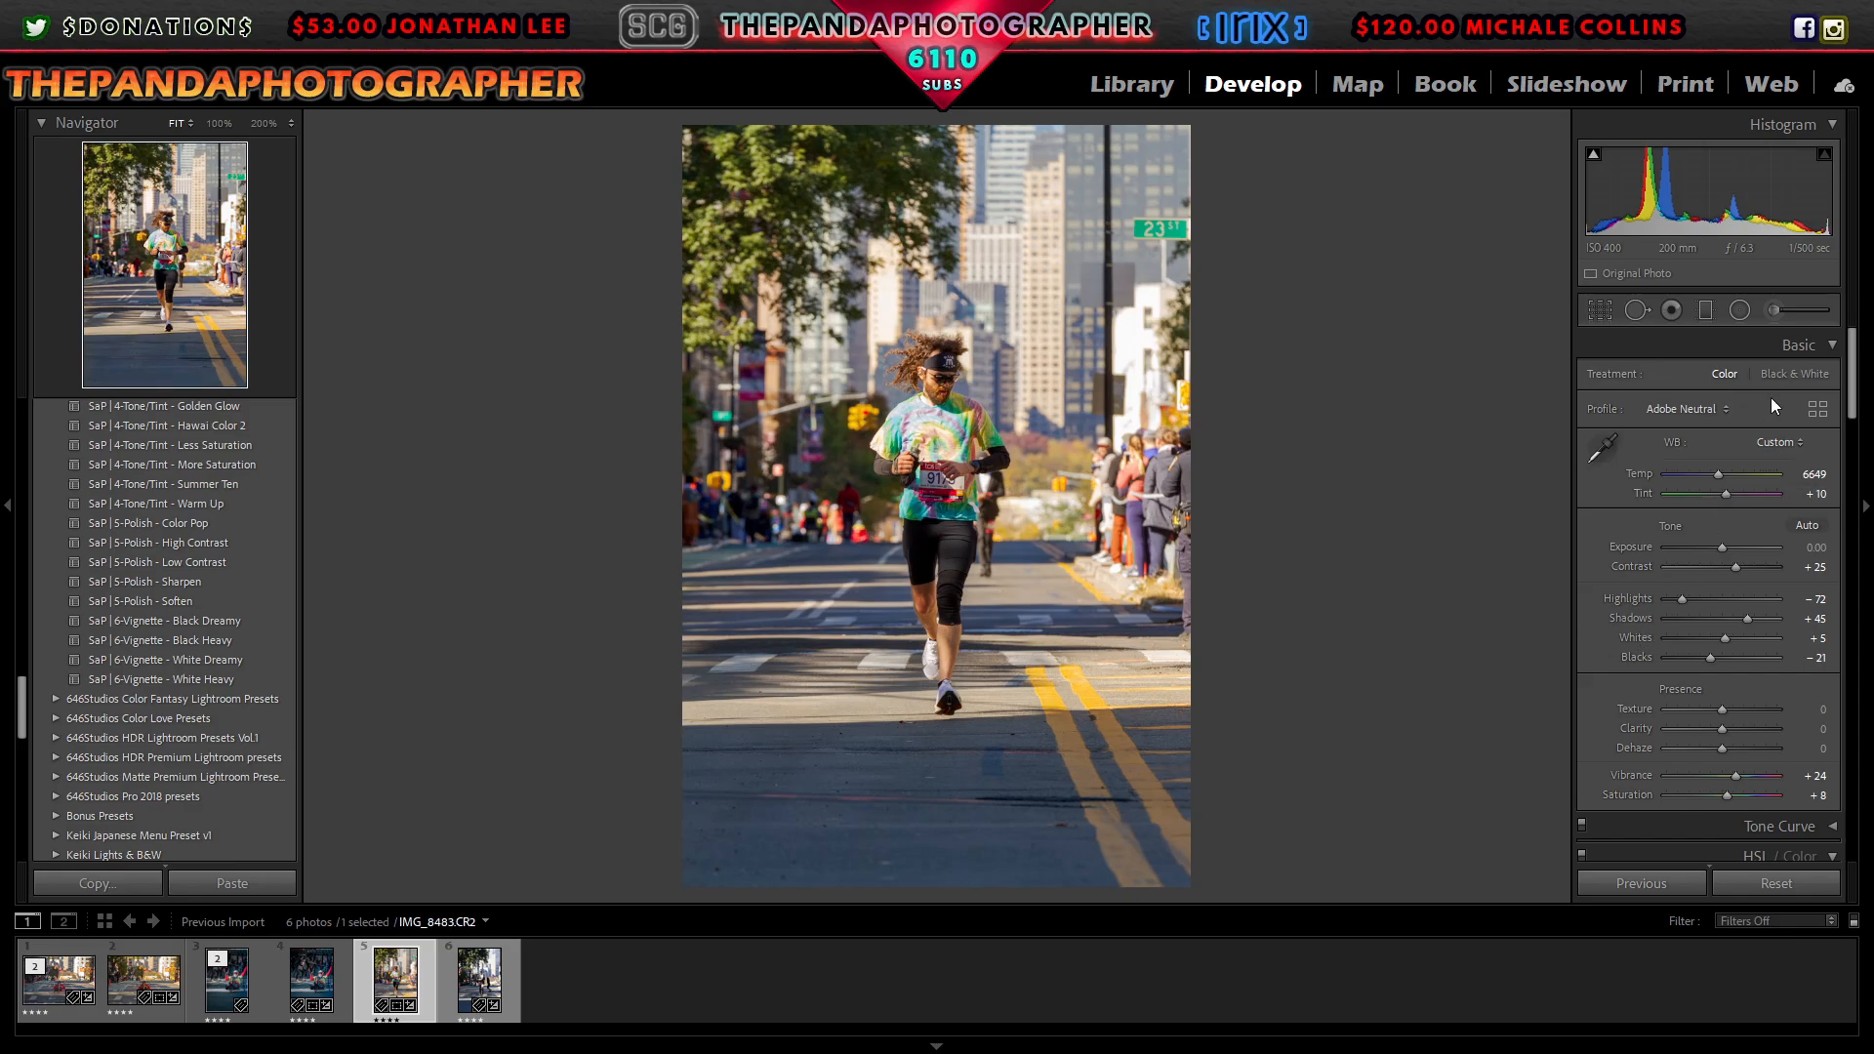
Step: Apply the SaP presets 2-Exposure Less Highlights, 3-Color Correct Fix Green Skin and 3-Color Correct Reduce Blue
scroll(219, 524, up, 5)
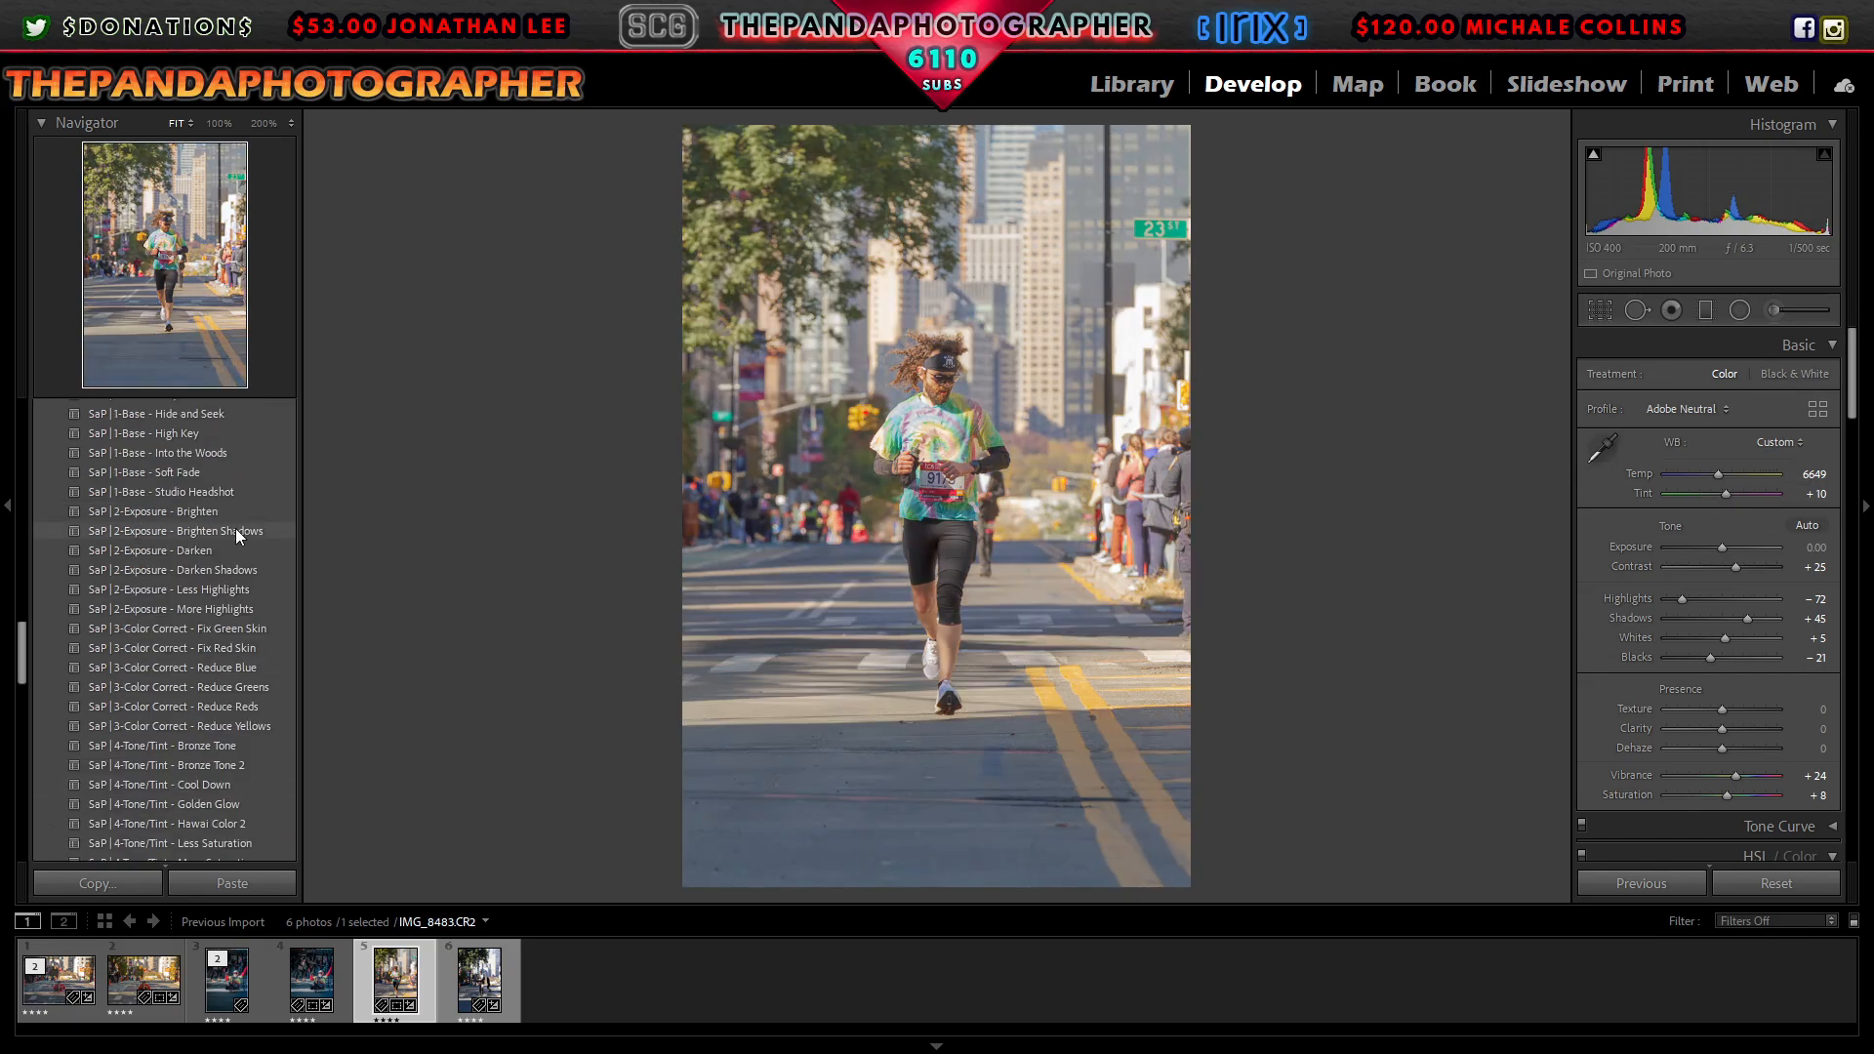
click(225, 590)
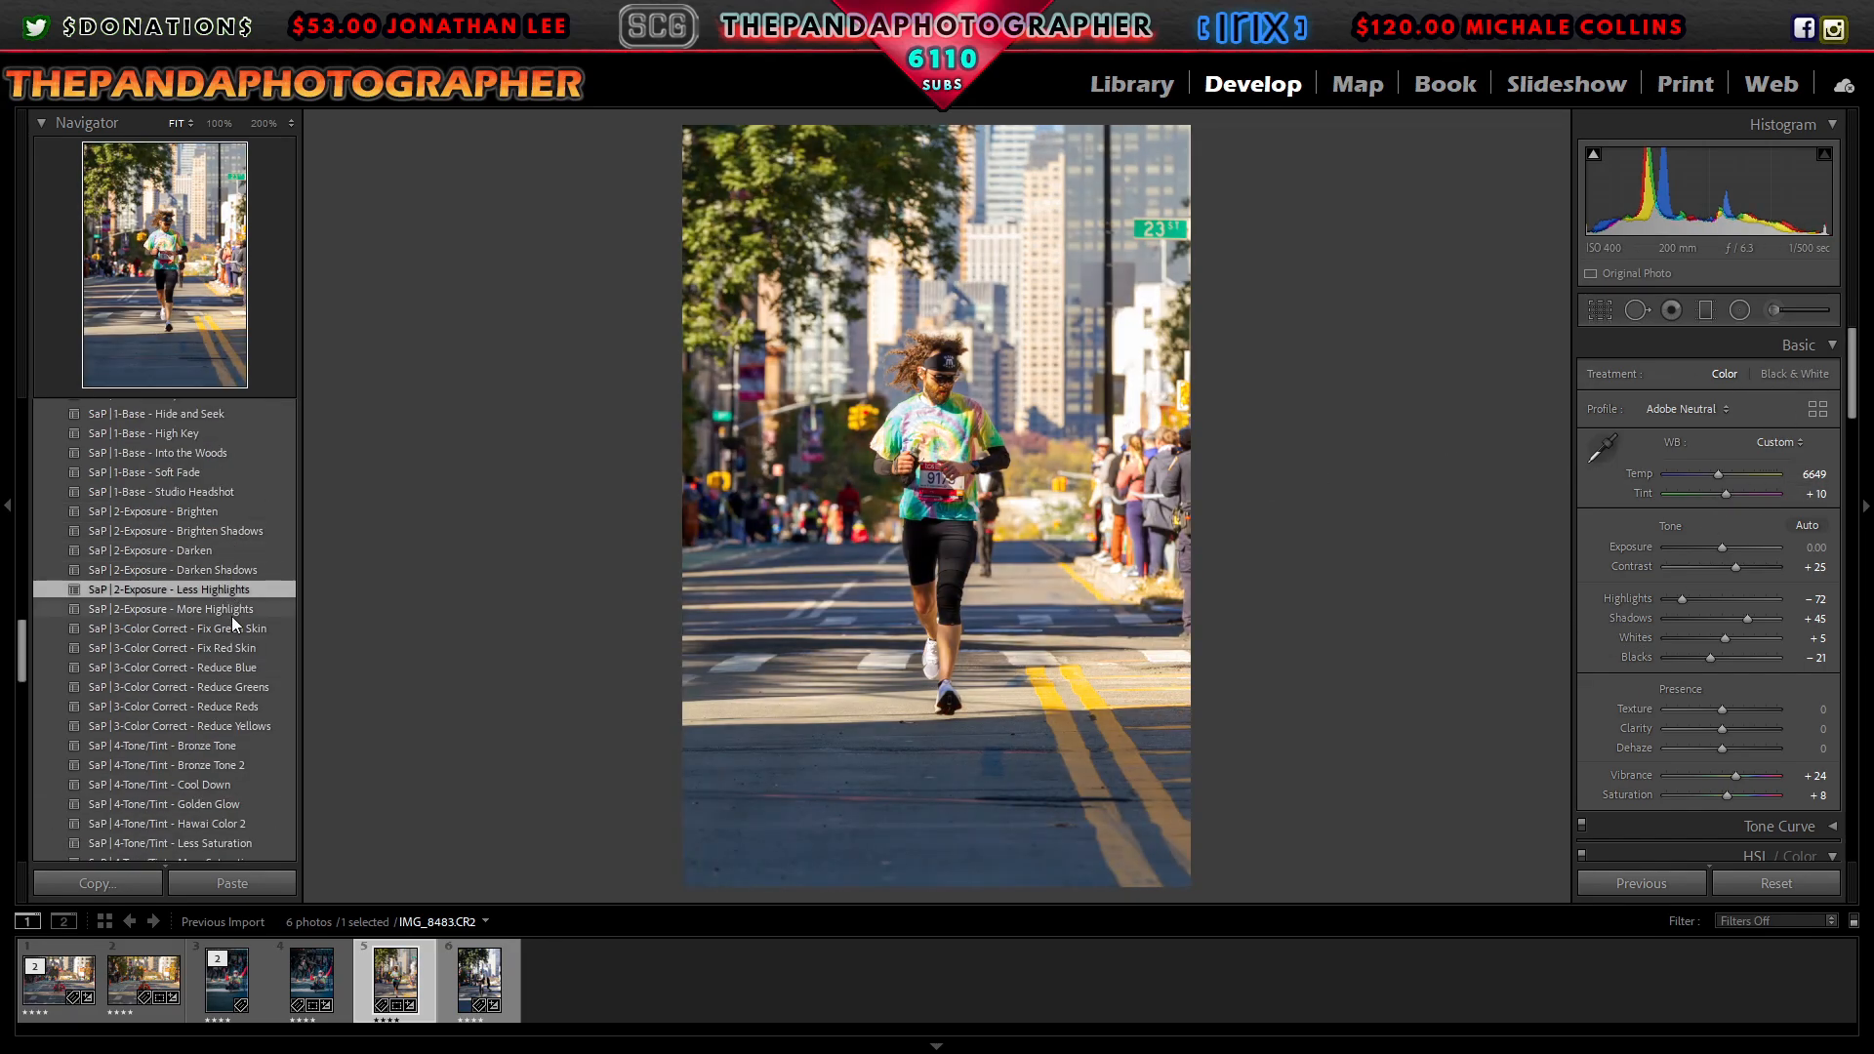
click(234, 632)
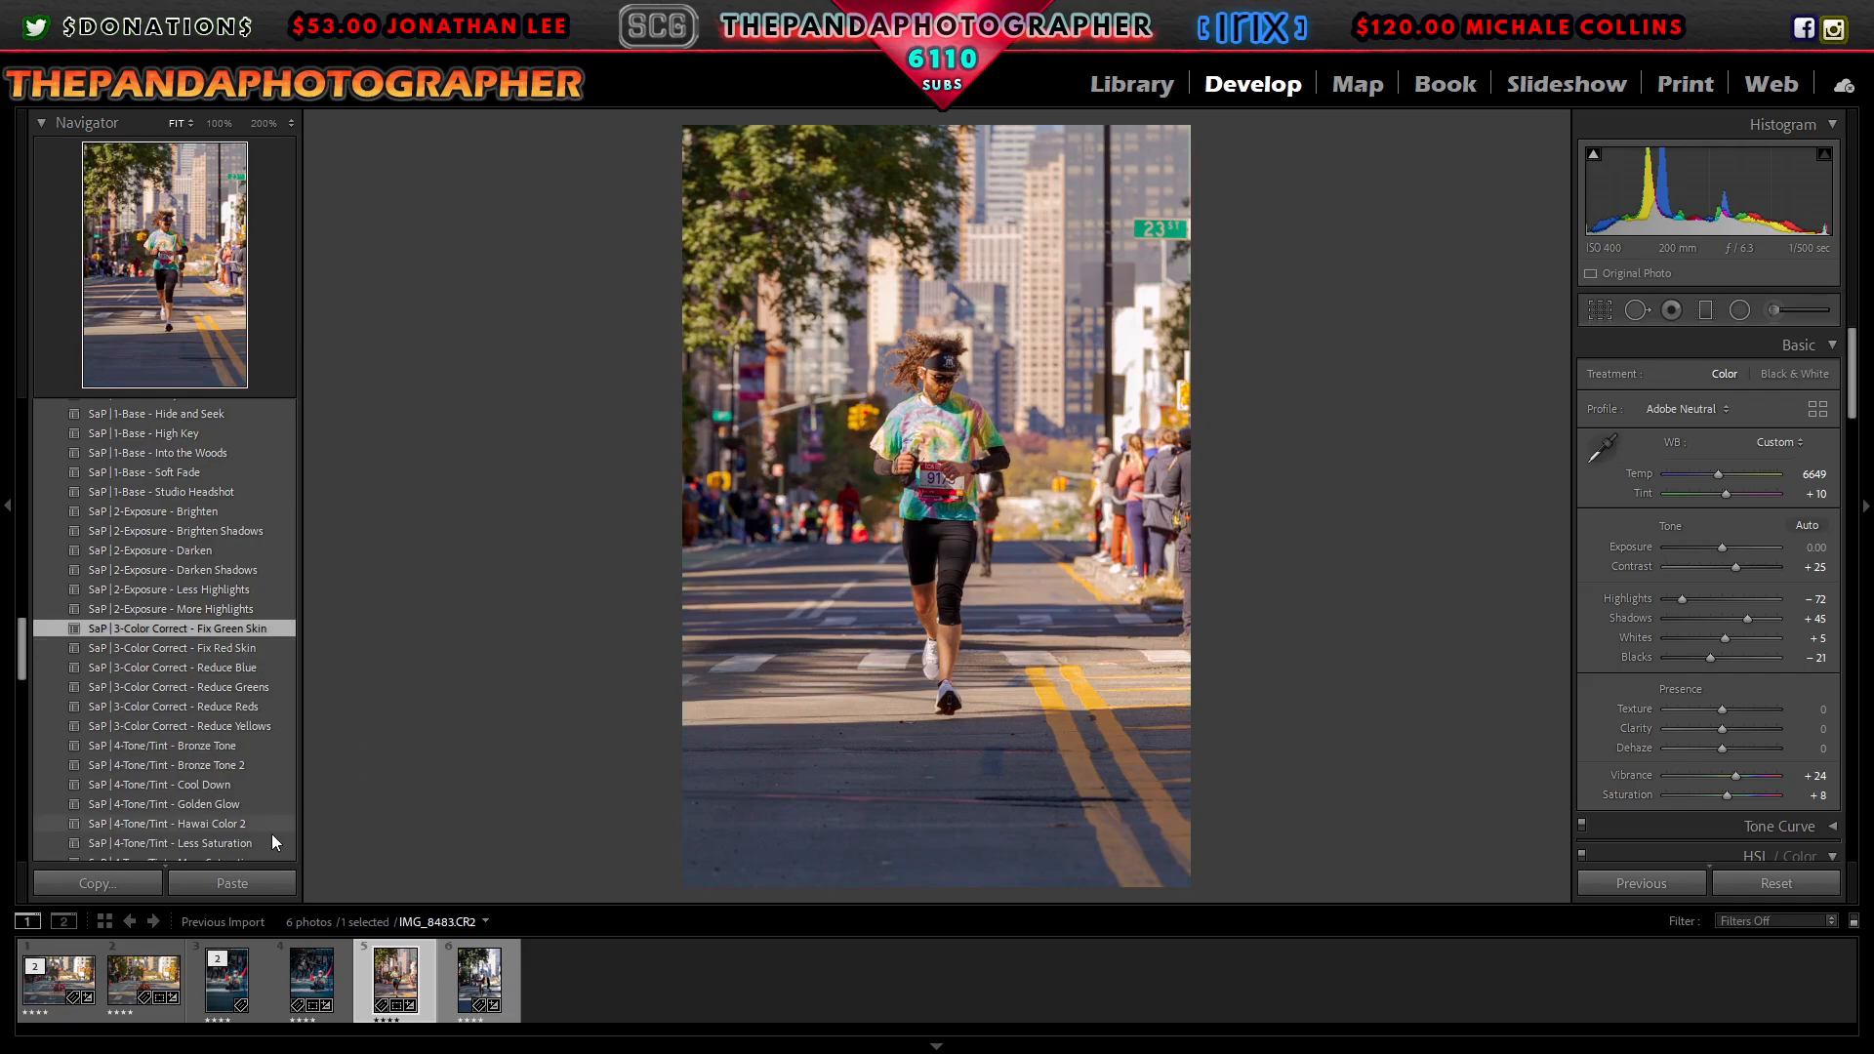
click(243, 665)
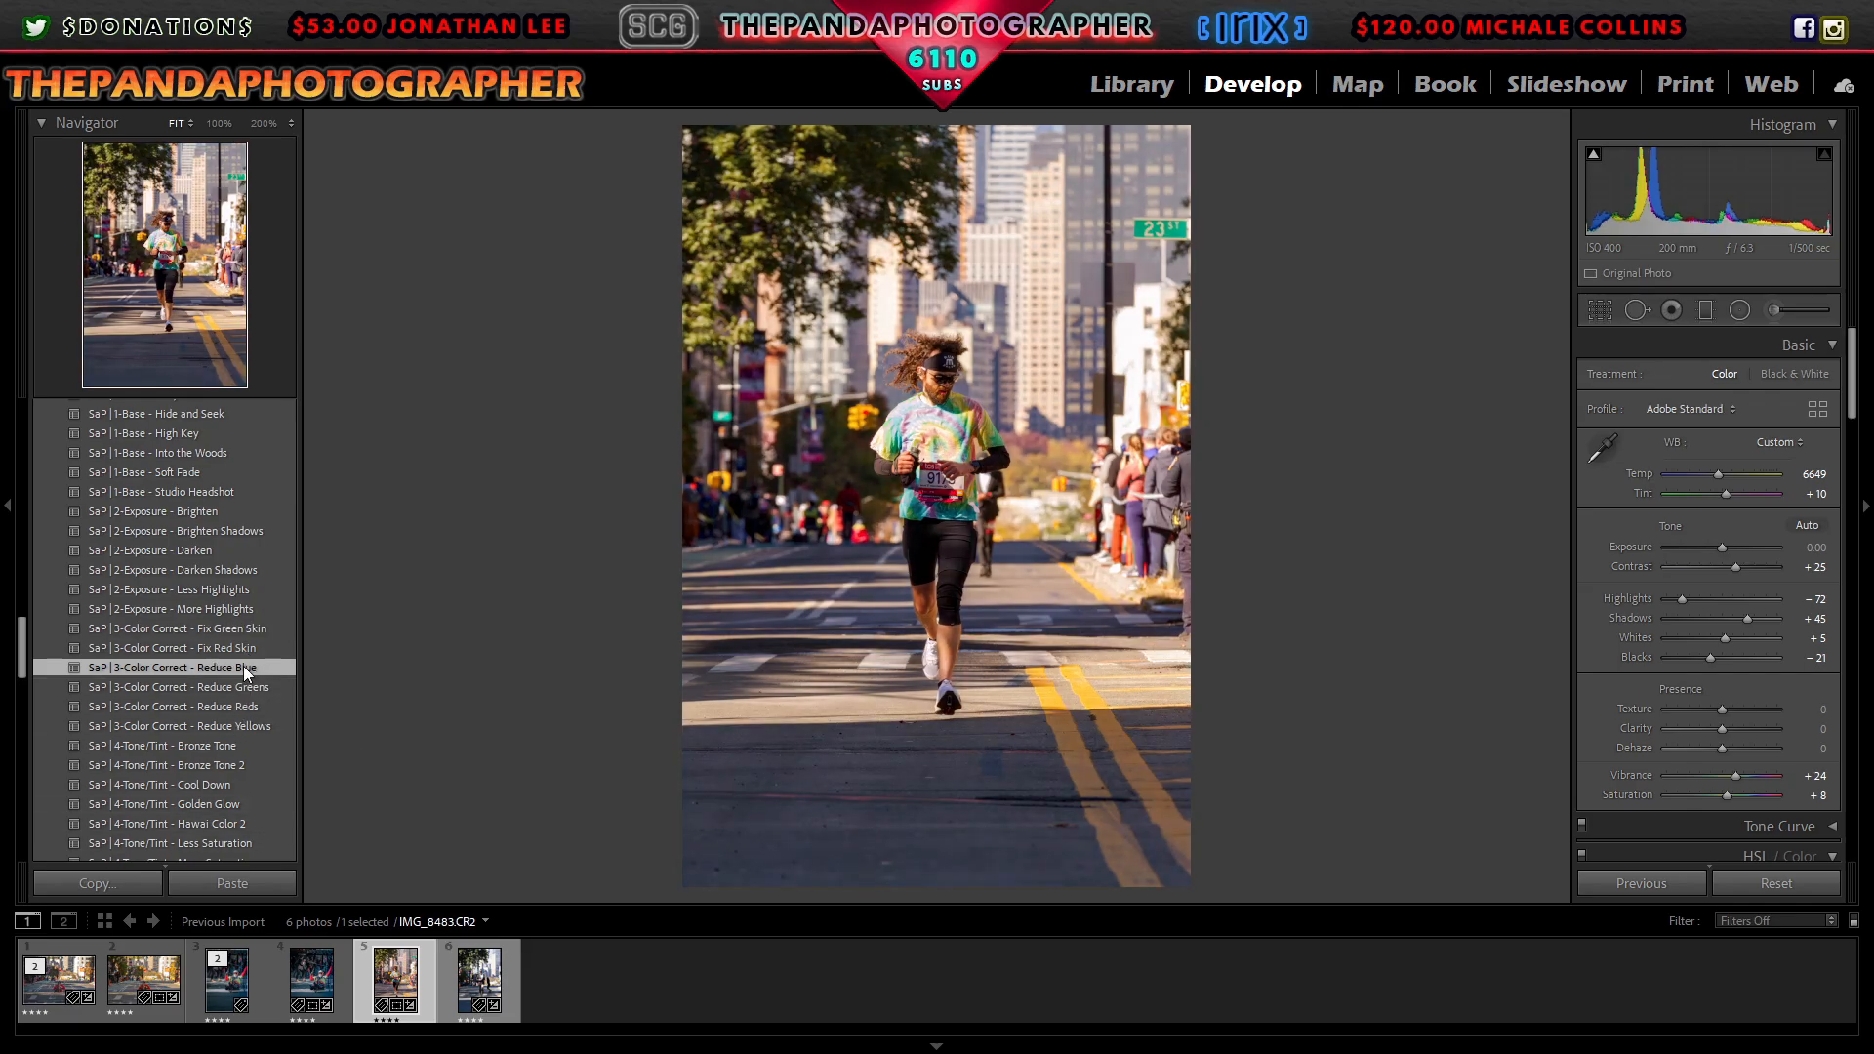
Step: Inspect the runner's shirt and bib up close, and compare the photo without and with the Reduce Blue preset
click(942, 452)
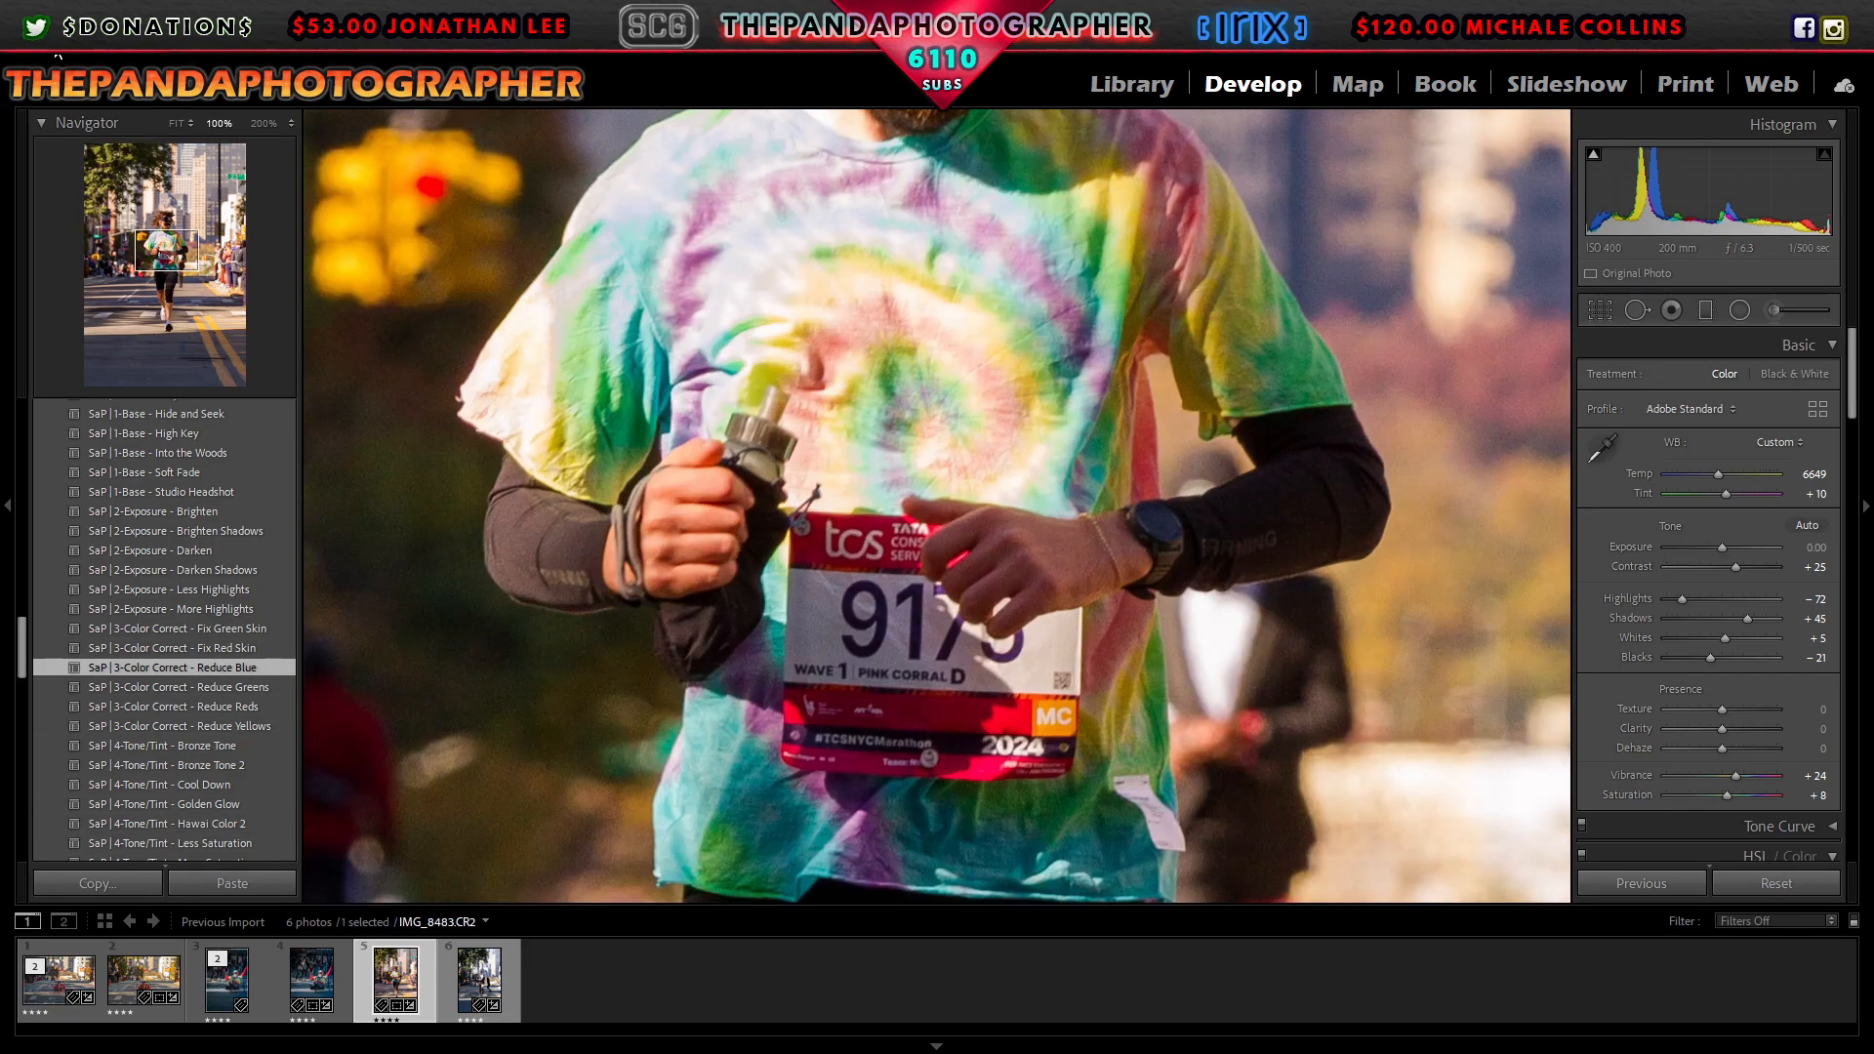
key(F5)
click(646, 408)
key(ctrl+z)
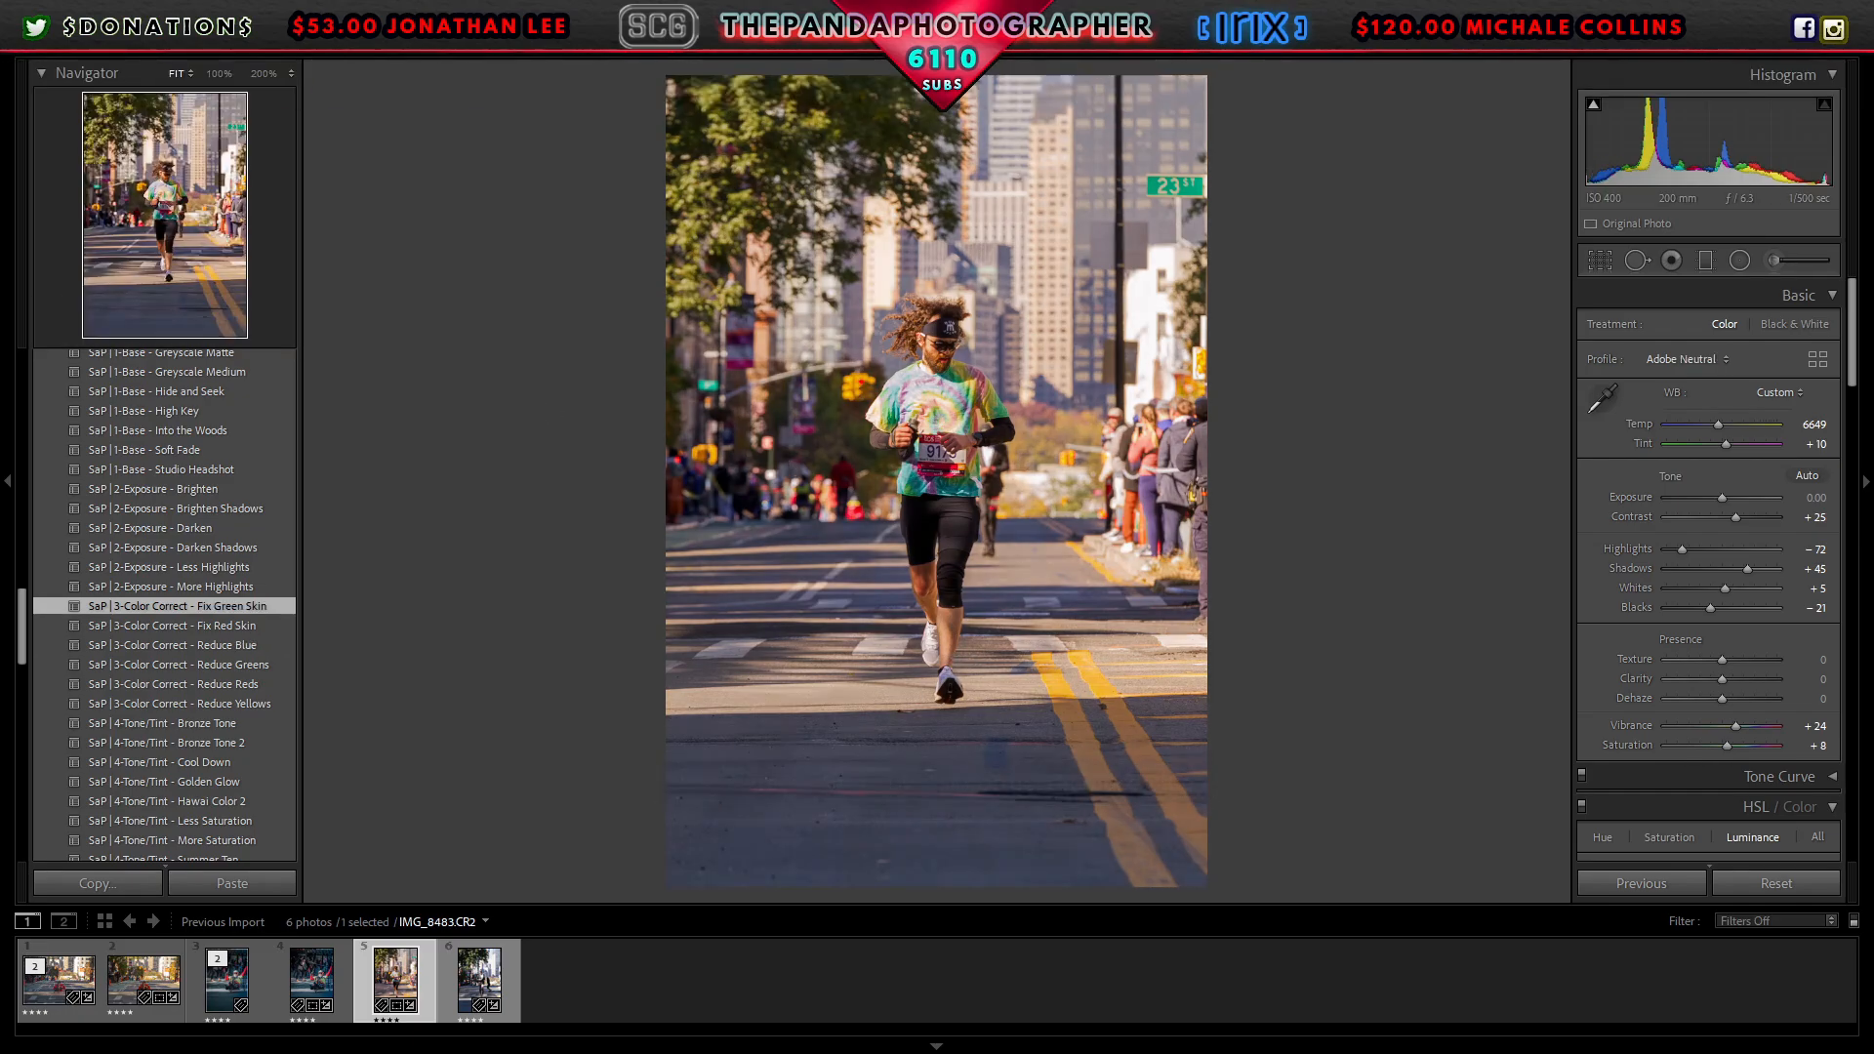
key(alt+e)
key(Return)
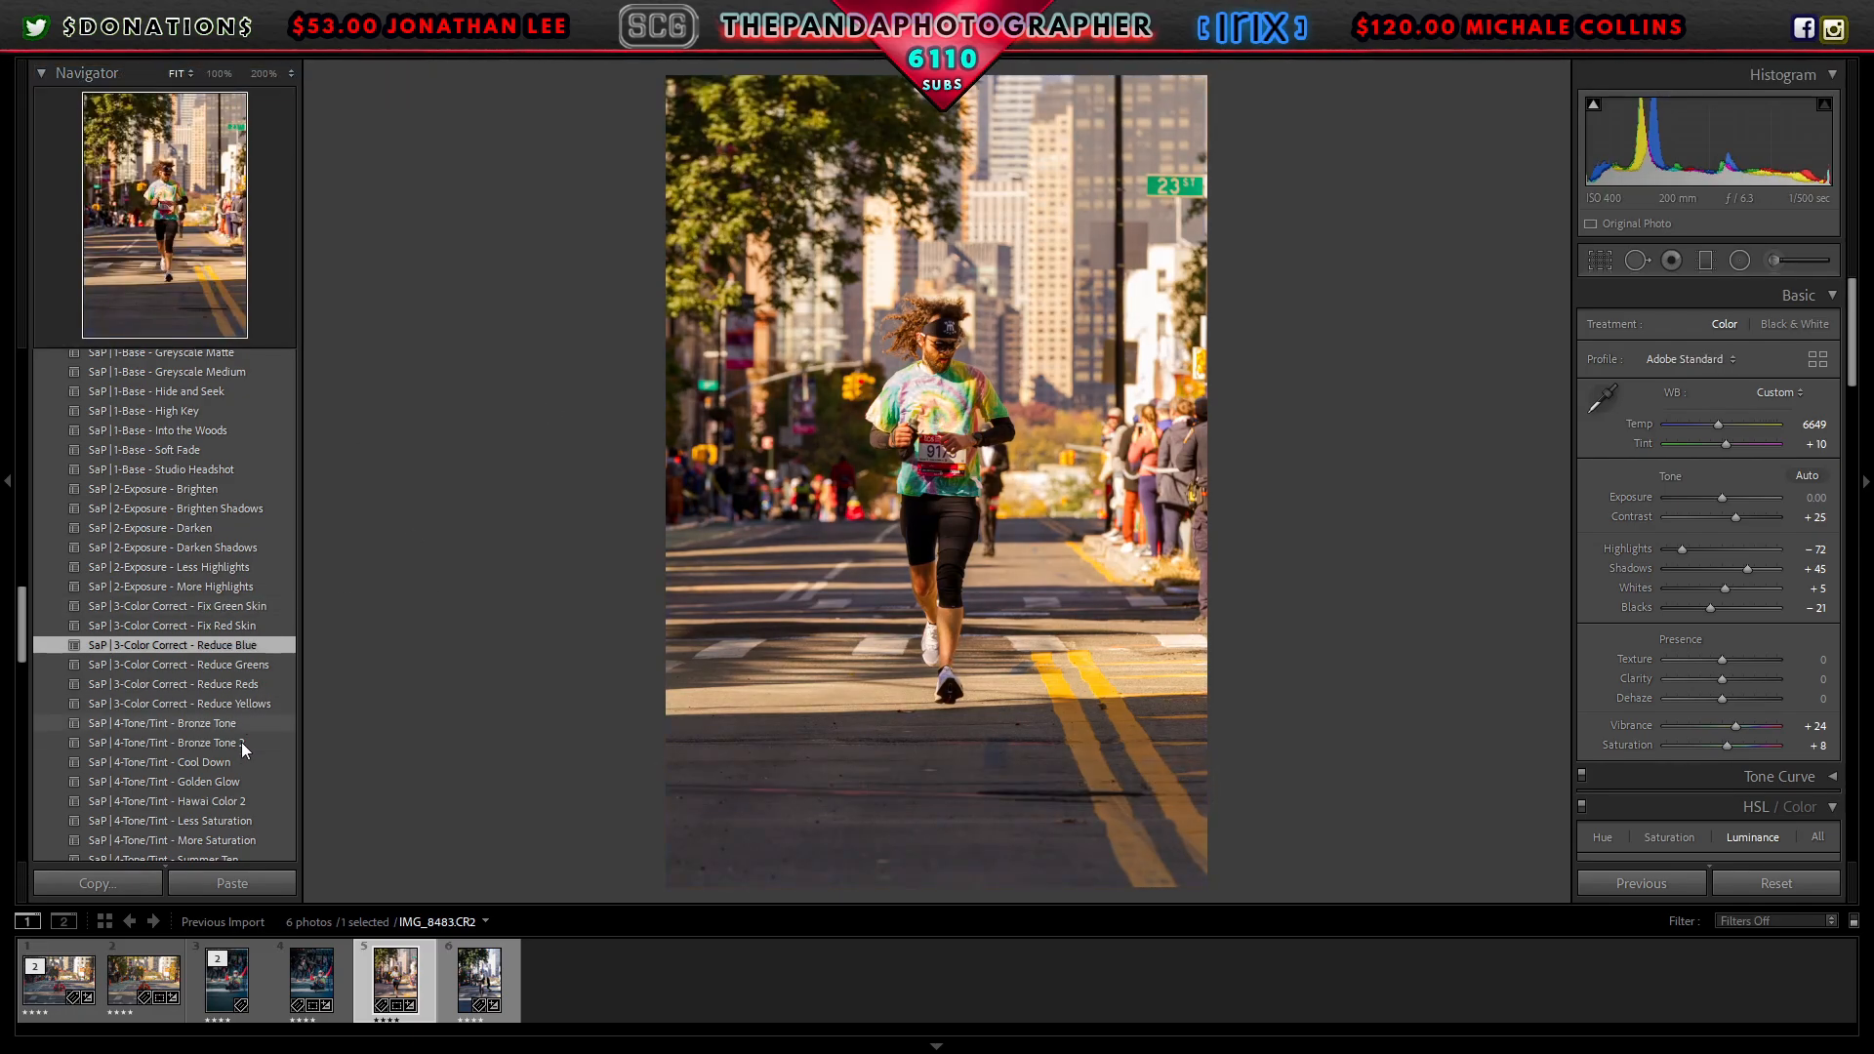
Step: Apply the SaP 5-Polish Low Contrast preset and the Keiki Pro Starter Preset 8 preset 5.1 Sharpen and Noise Reduction
scroll(242, 742, down, 3)
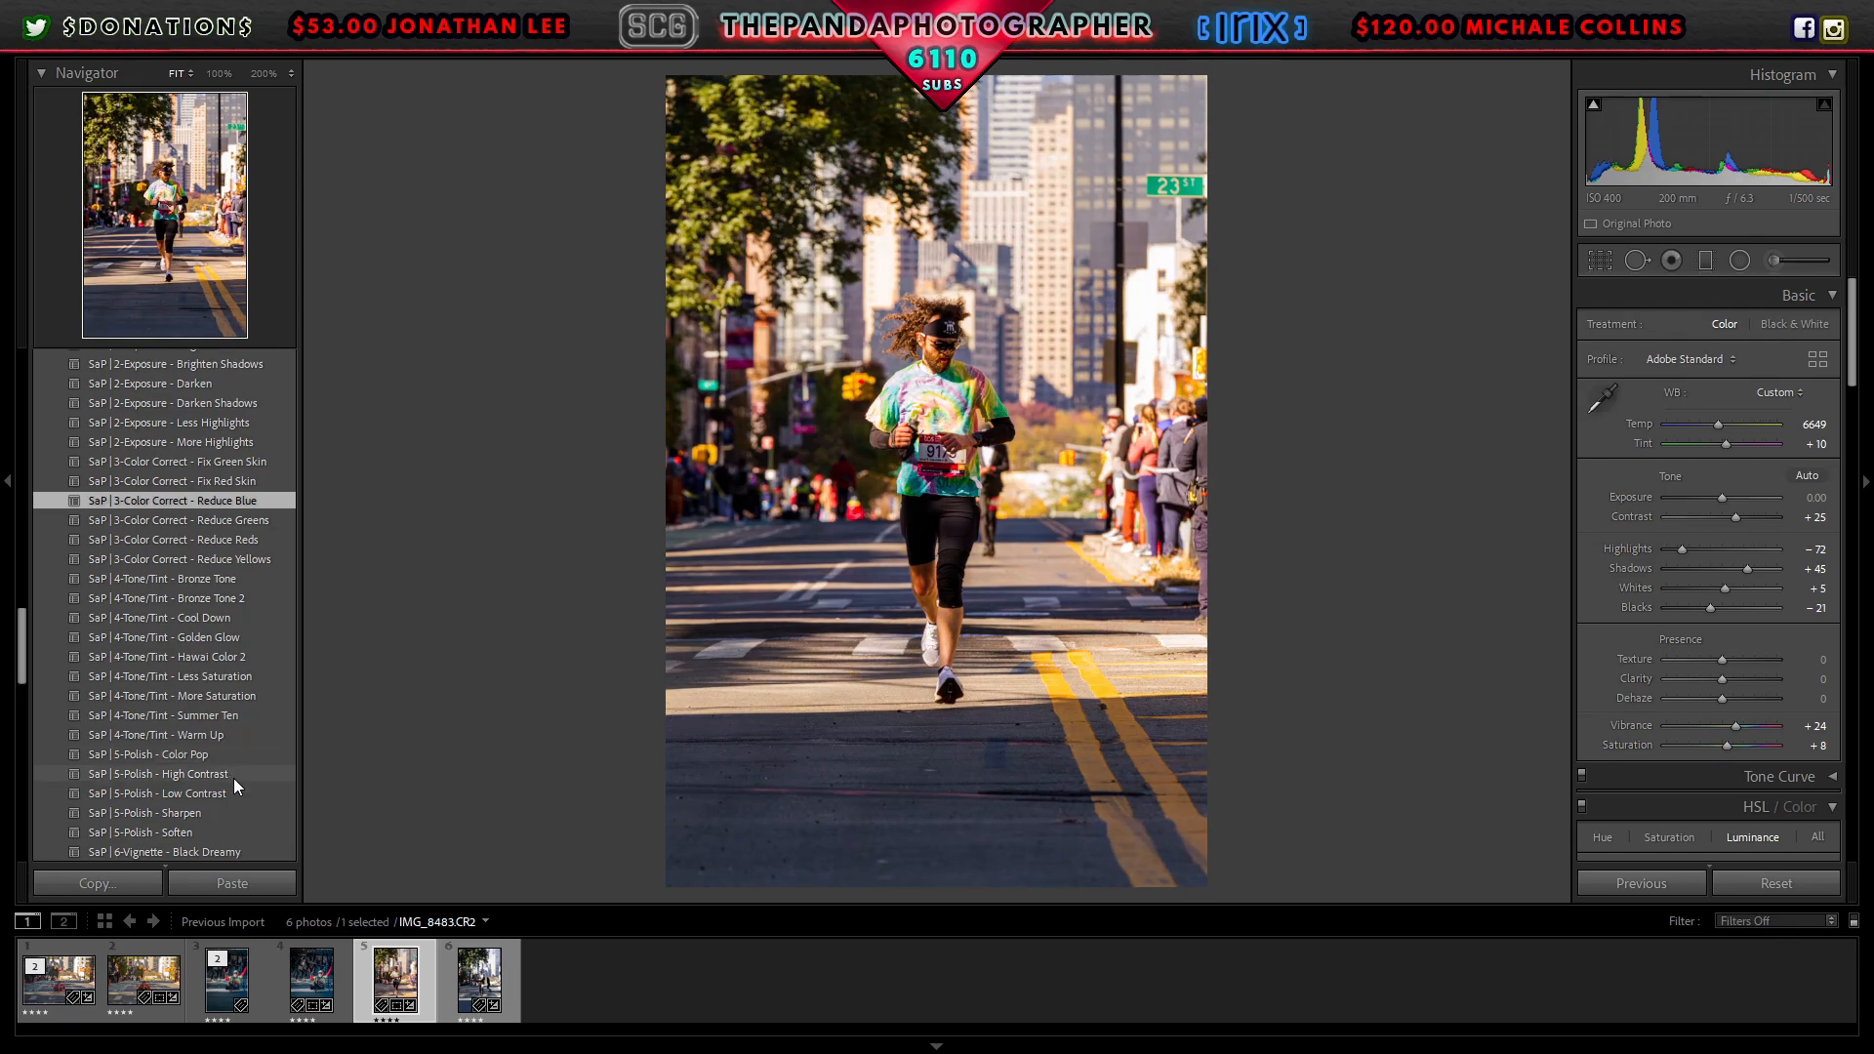
click(237, 795)
scroll(235, 805, down, 3)
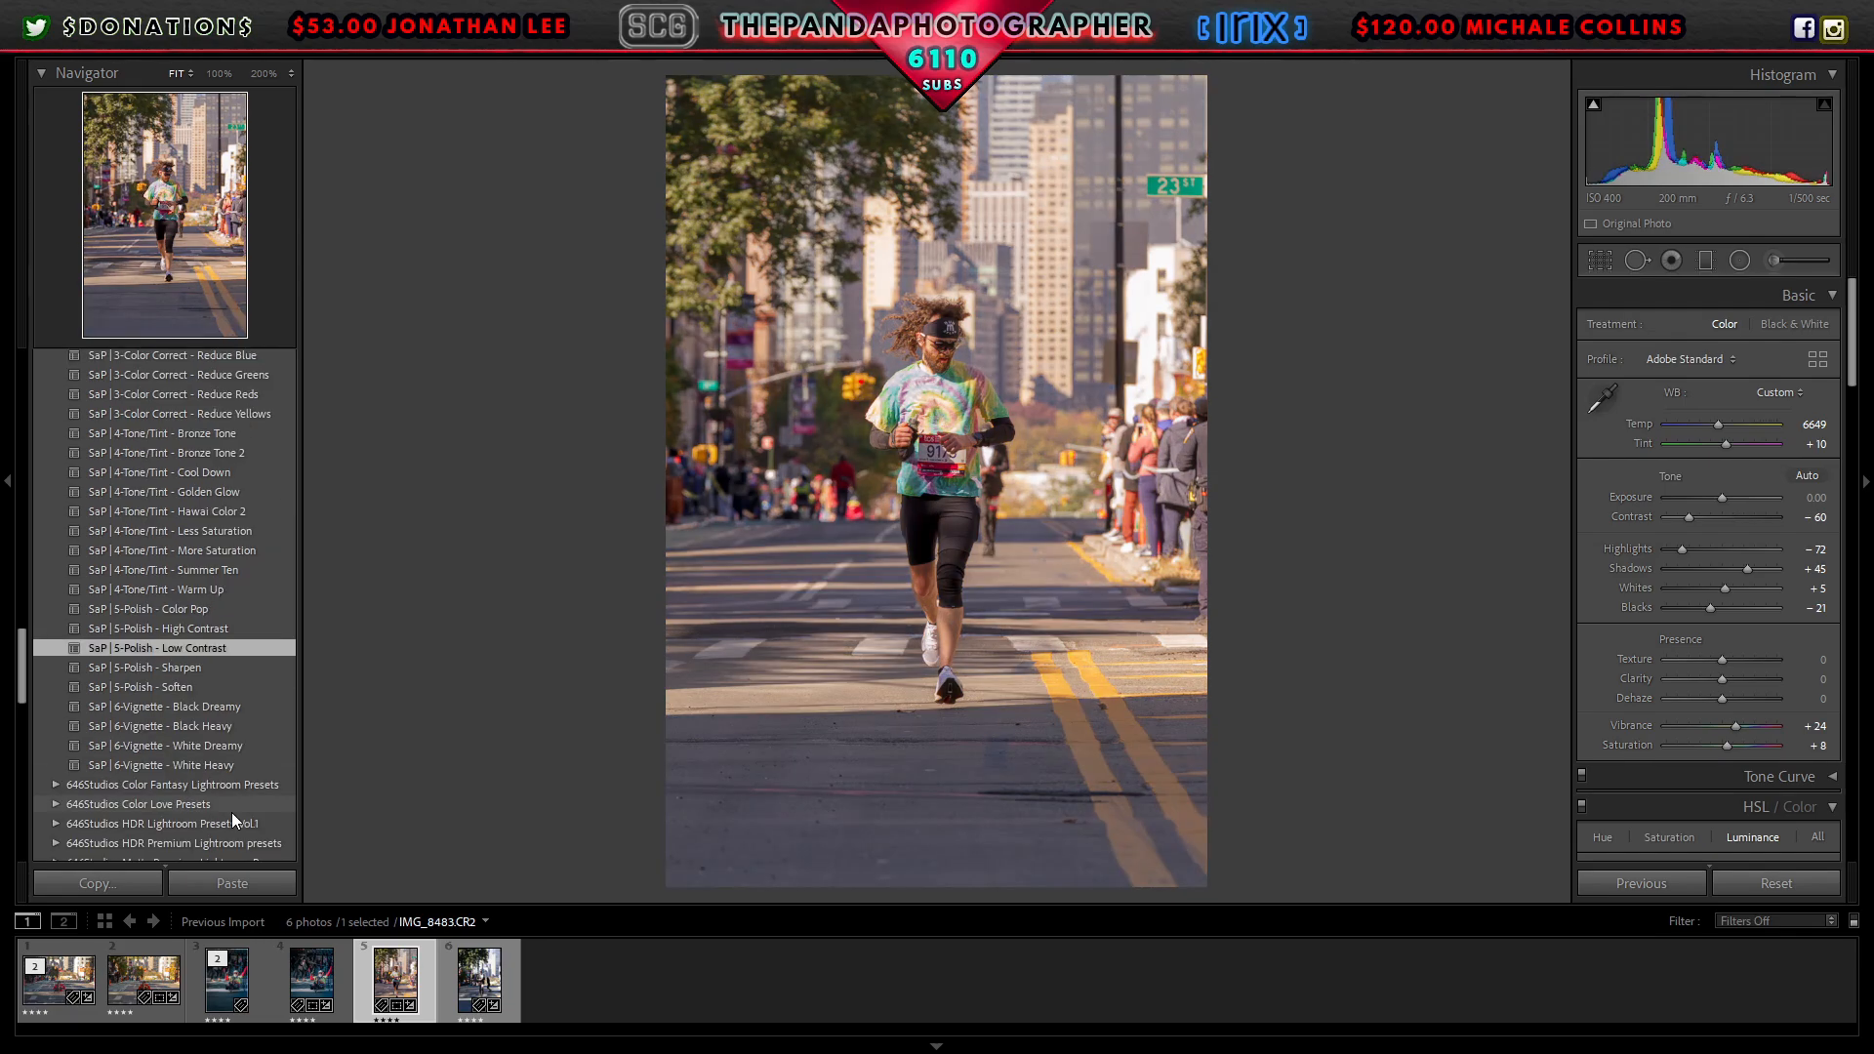
scroll(231, 812, down, 10)
scroll(214, 724, down, 3)
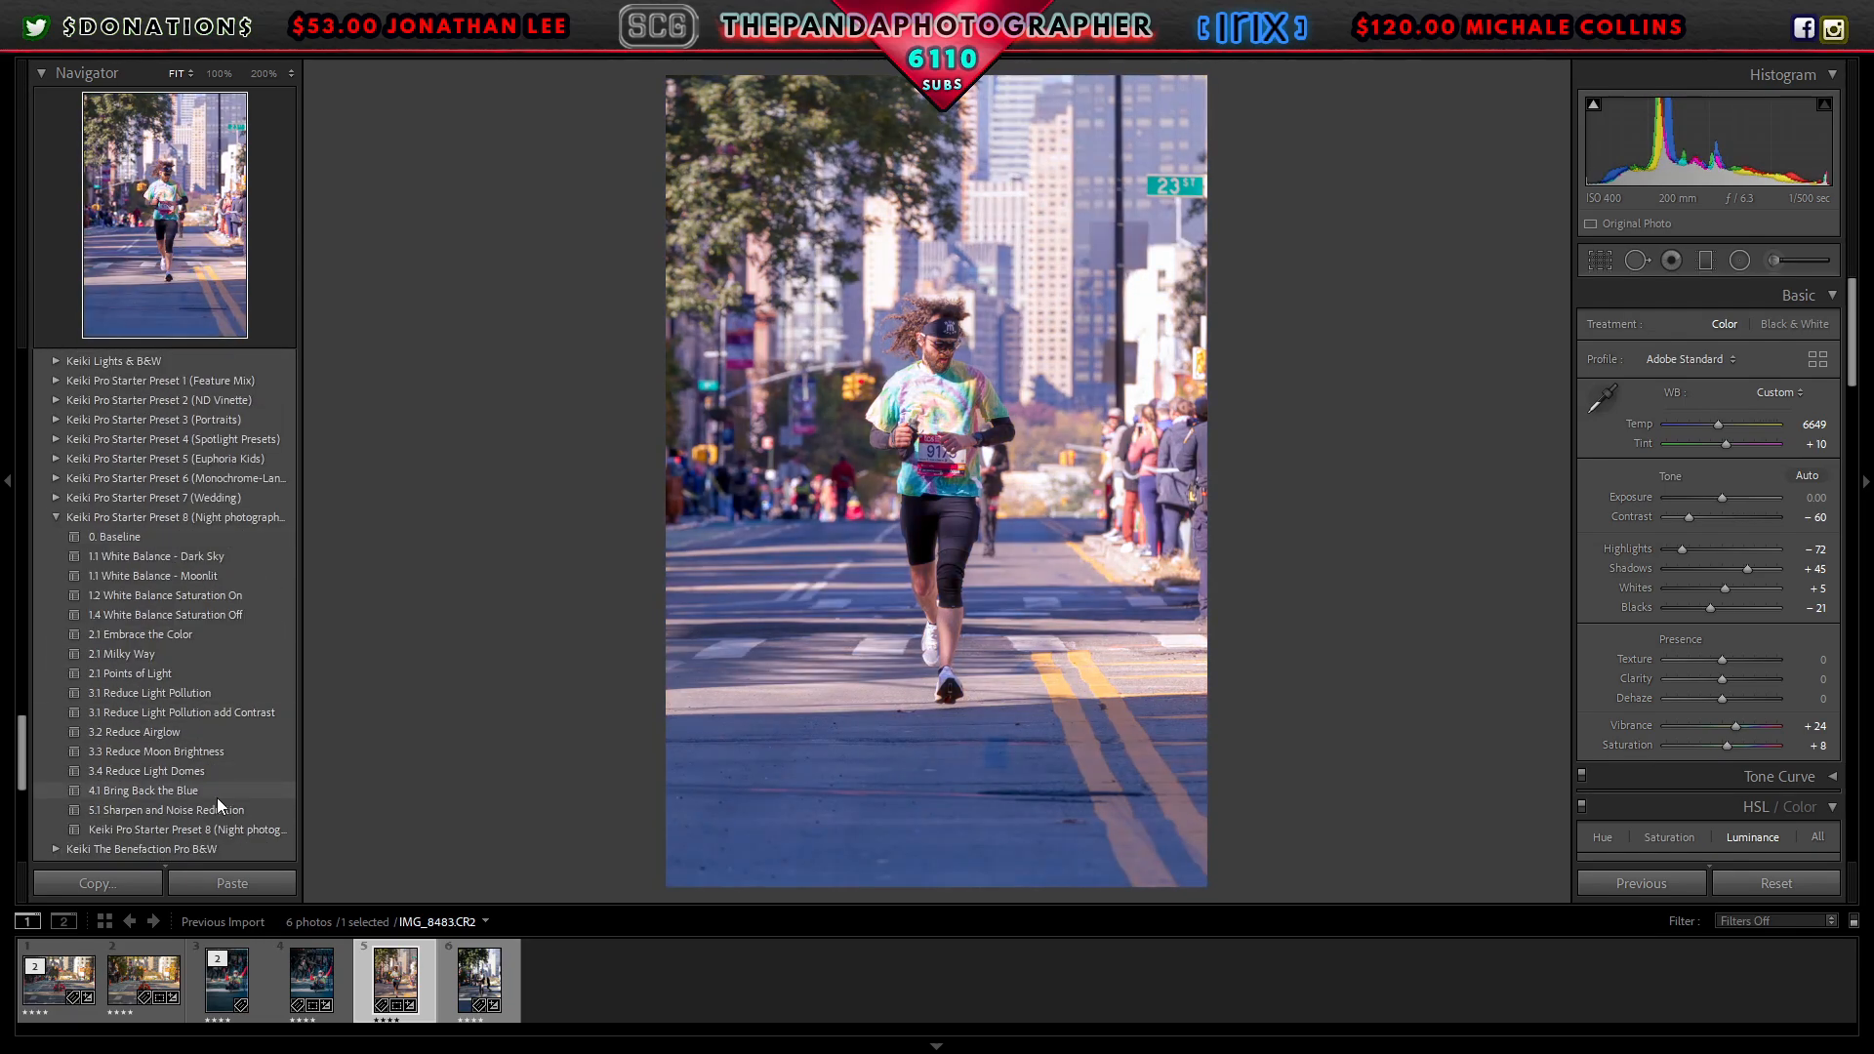
click(219, 806)
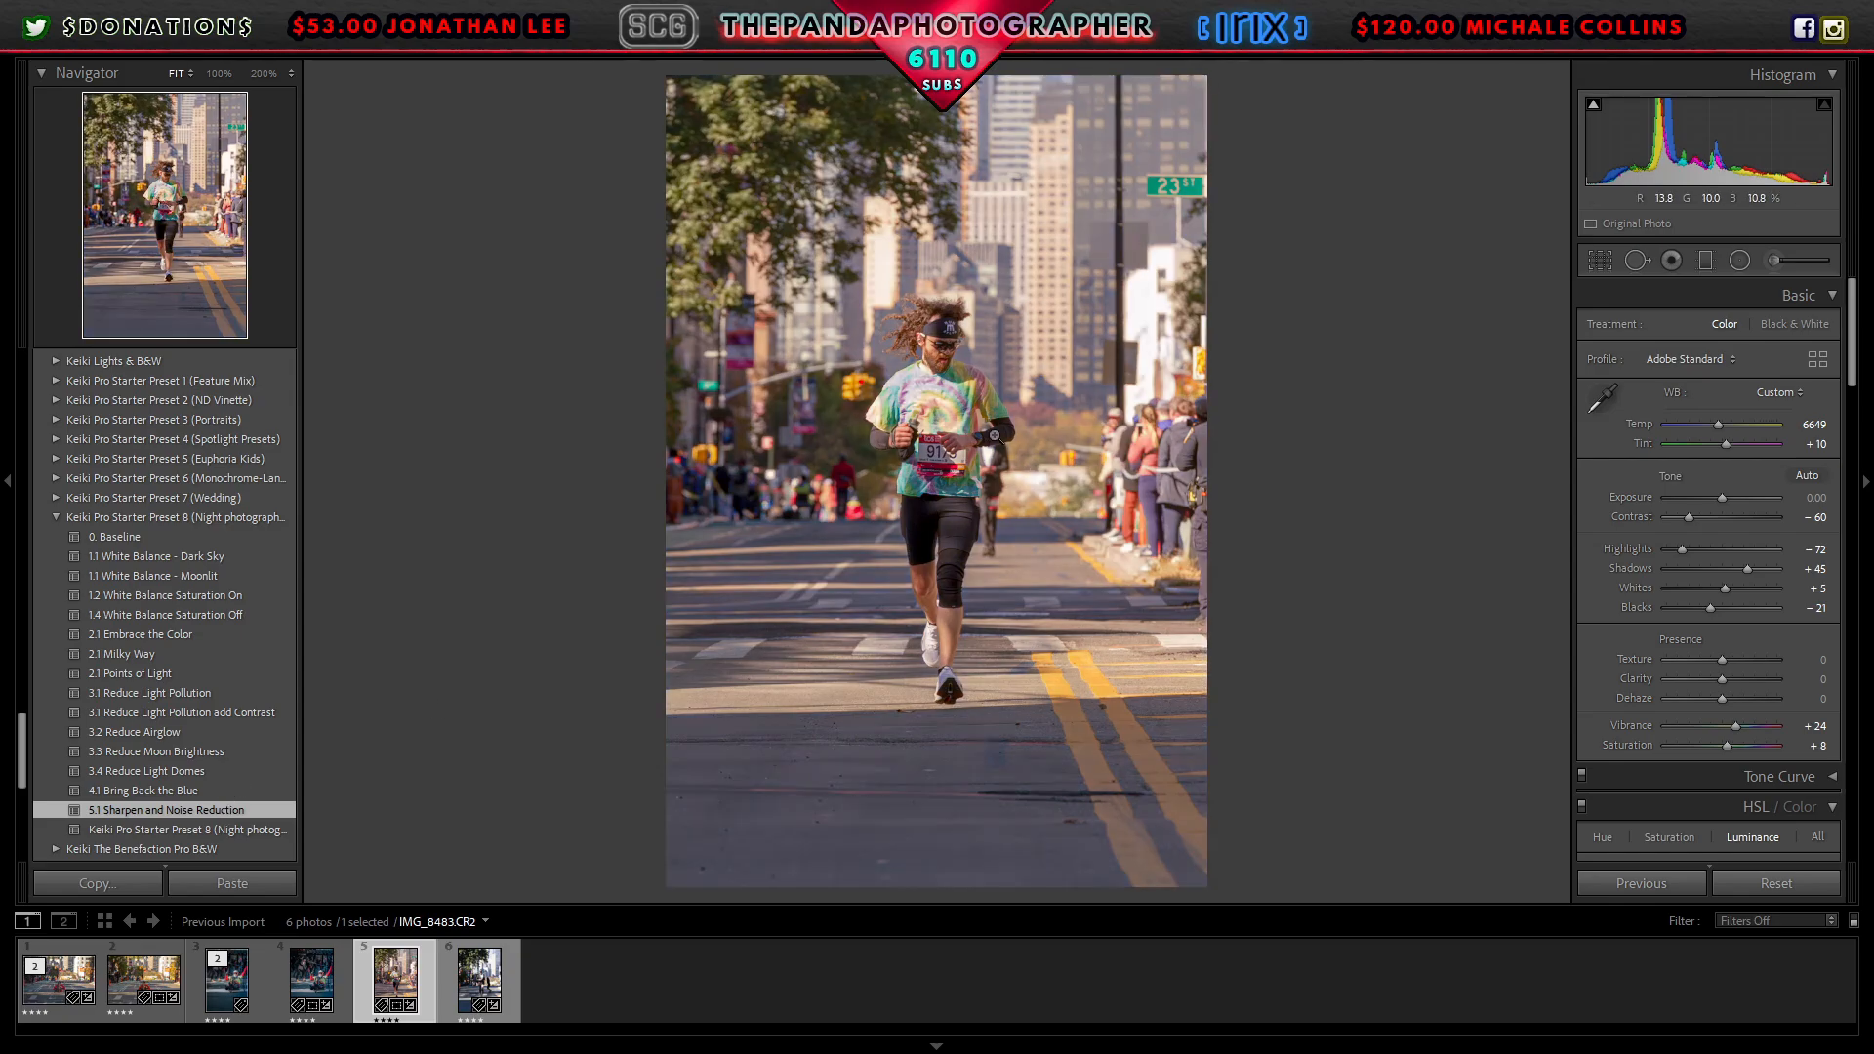
Step: Recheck the runner and the crop, and open a copy with Lightroom adjustments in Color Efex Pro 4
click(932, 398)
click(988, 444)
click(1599, 259)
click(1807, 452)
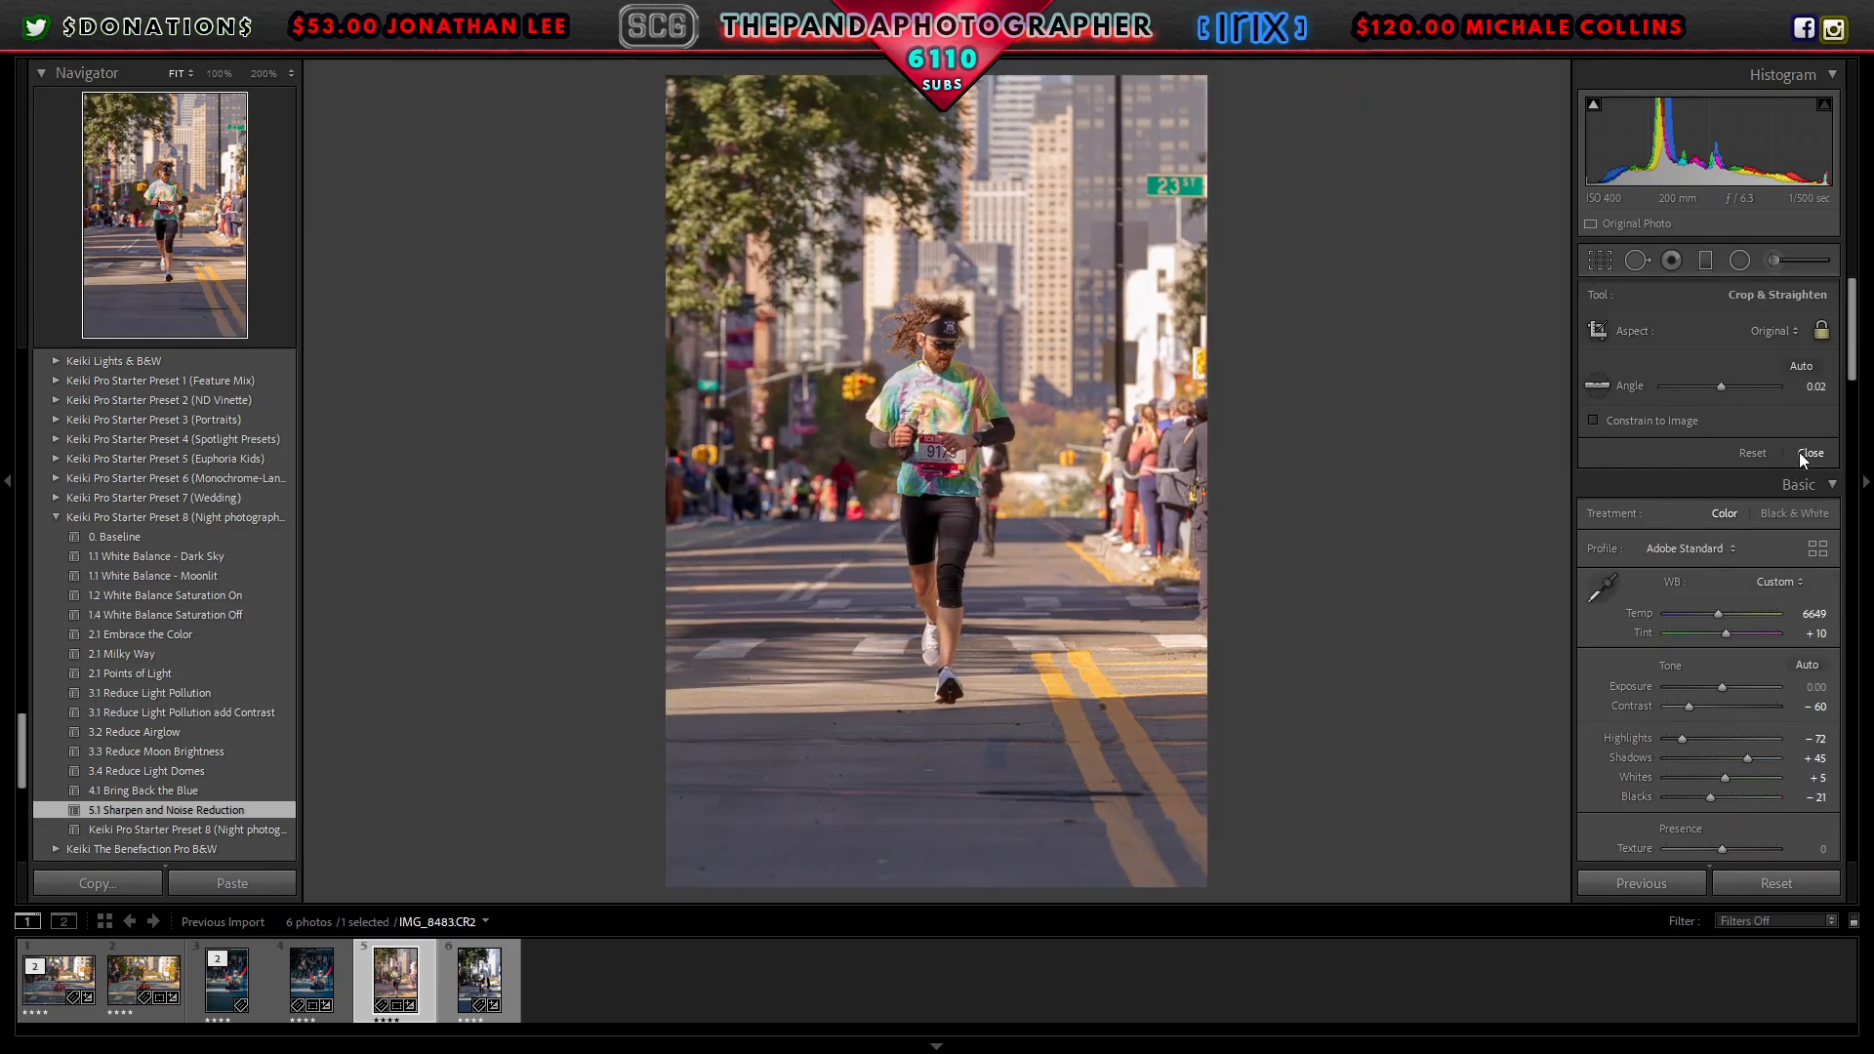
right_click(966, 419)
mouse_move(1123, 585)
click(1327, 609)
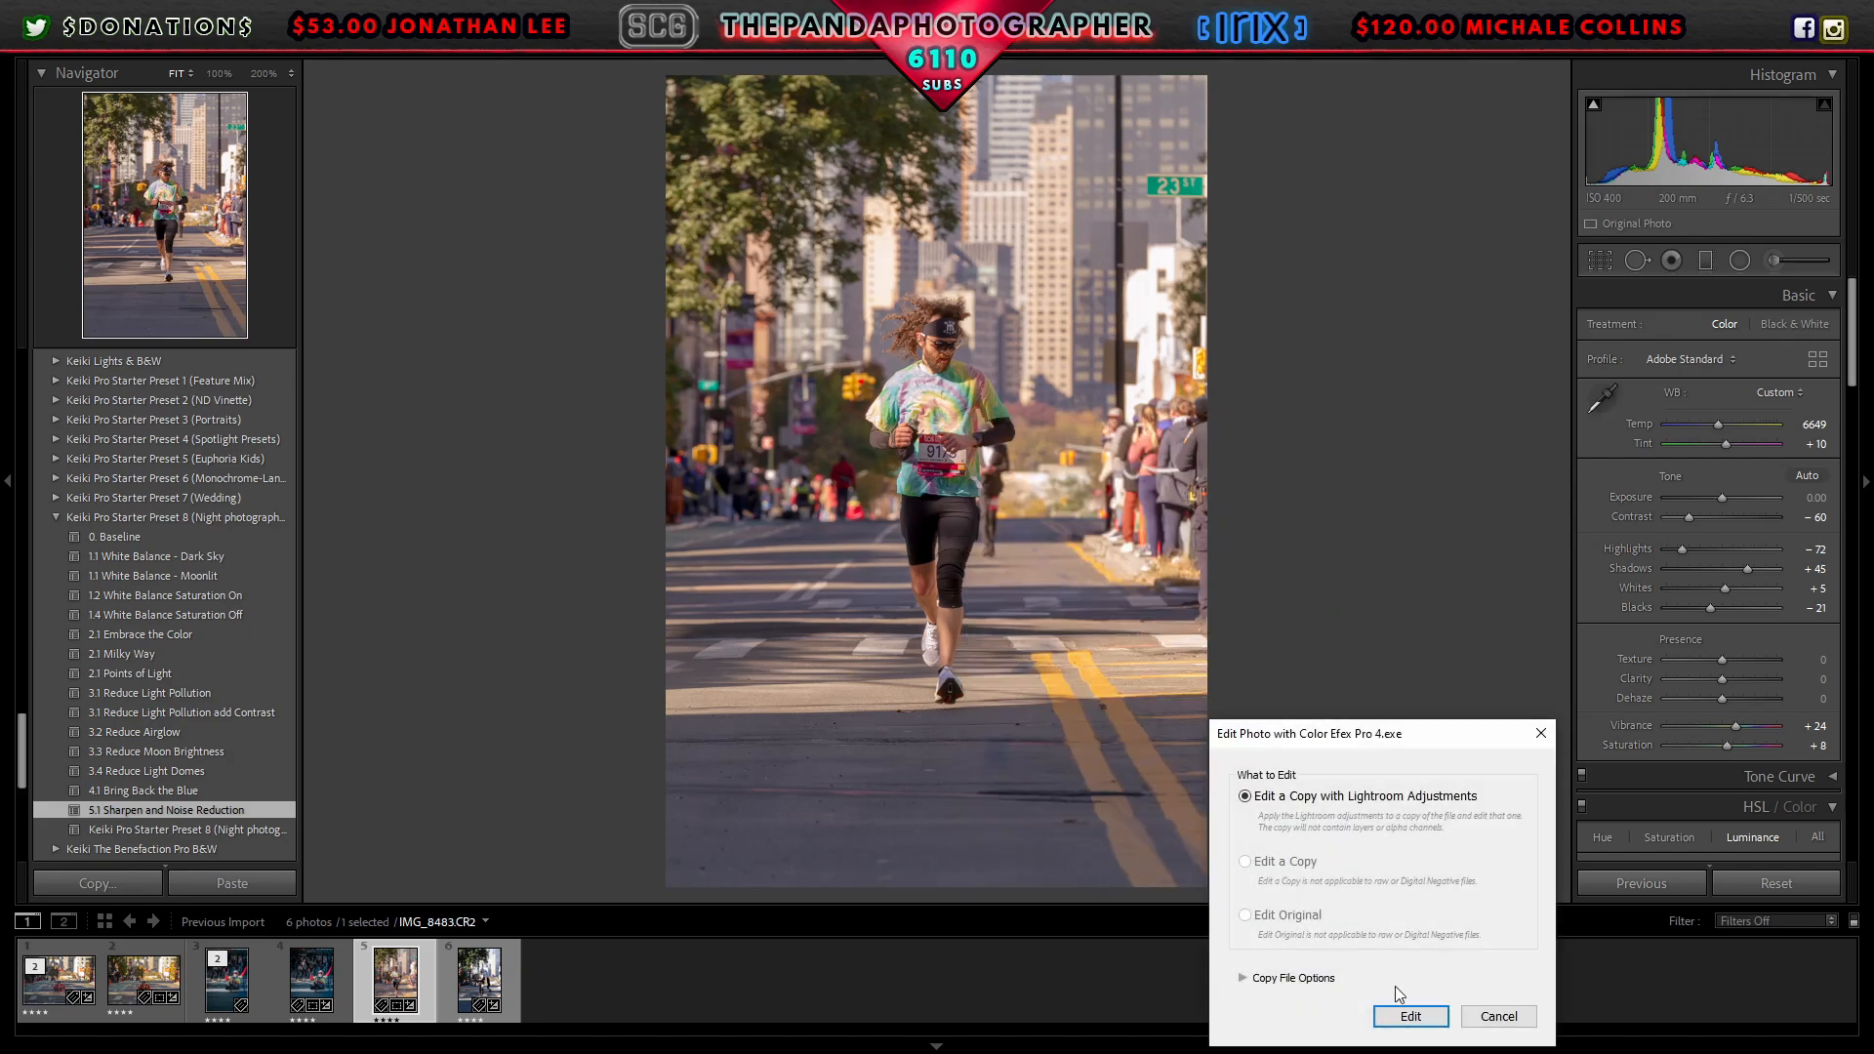
click(1408, 1010)
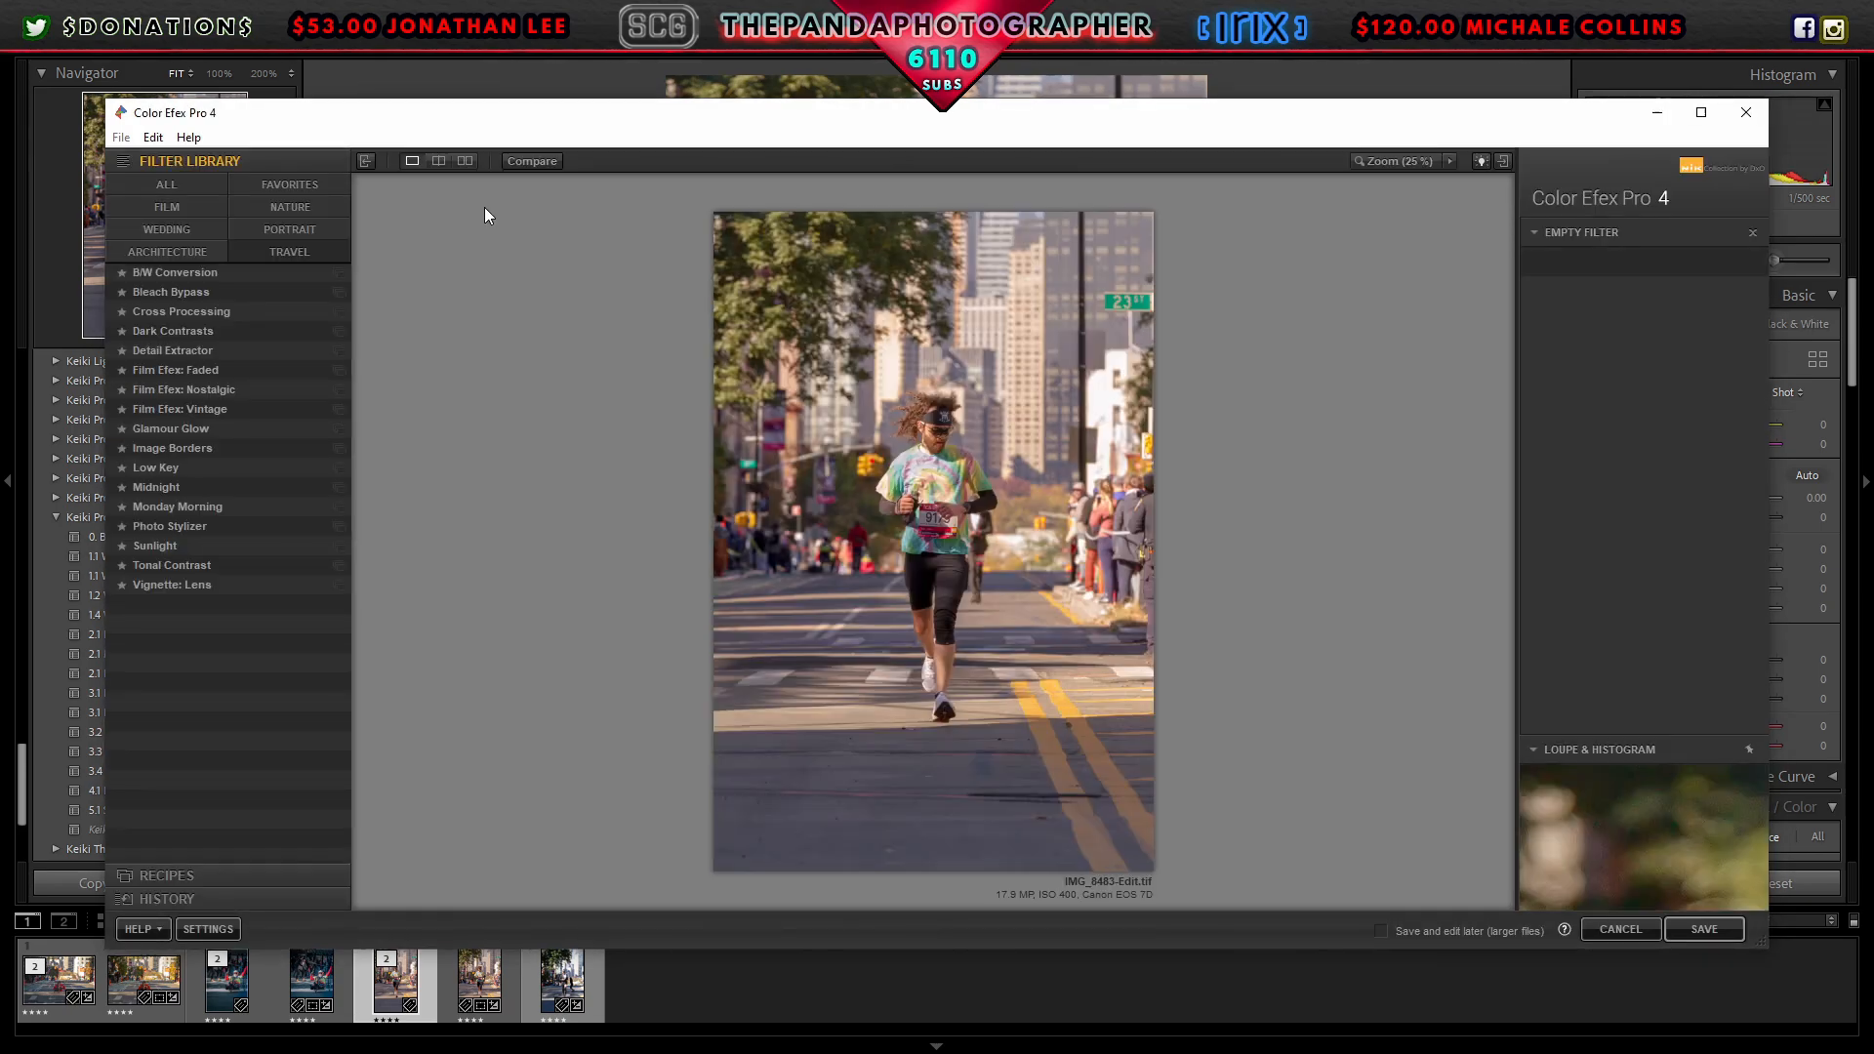
Step: Add a White Neutralizer filter with the 03 - Wedding Dress preset, Adjust Whole Image at 34% and Neutralize Whites at 51%
click(209, 234)
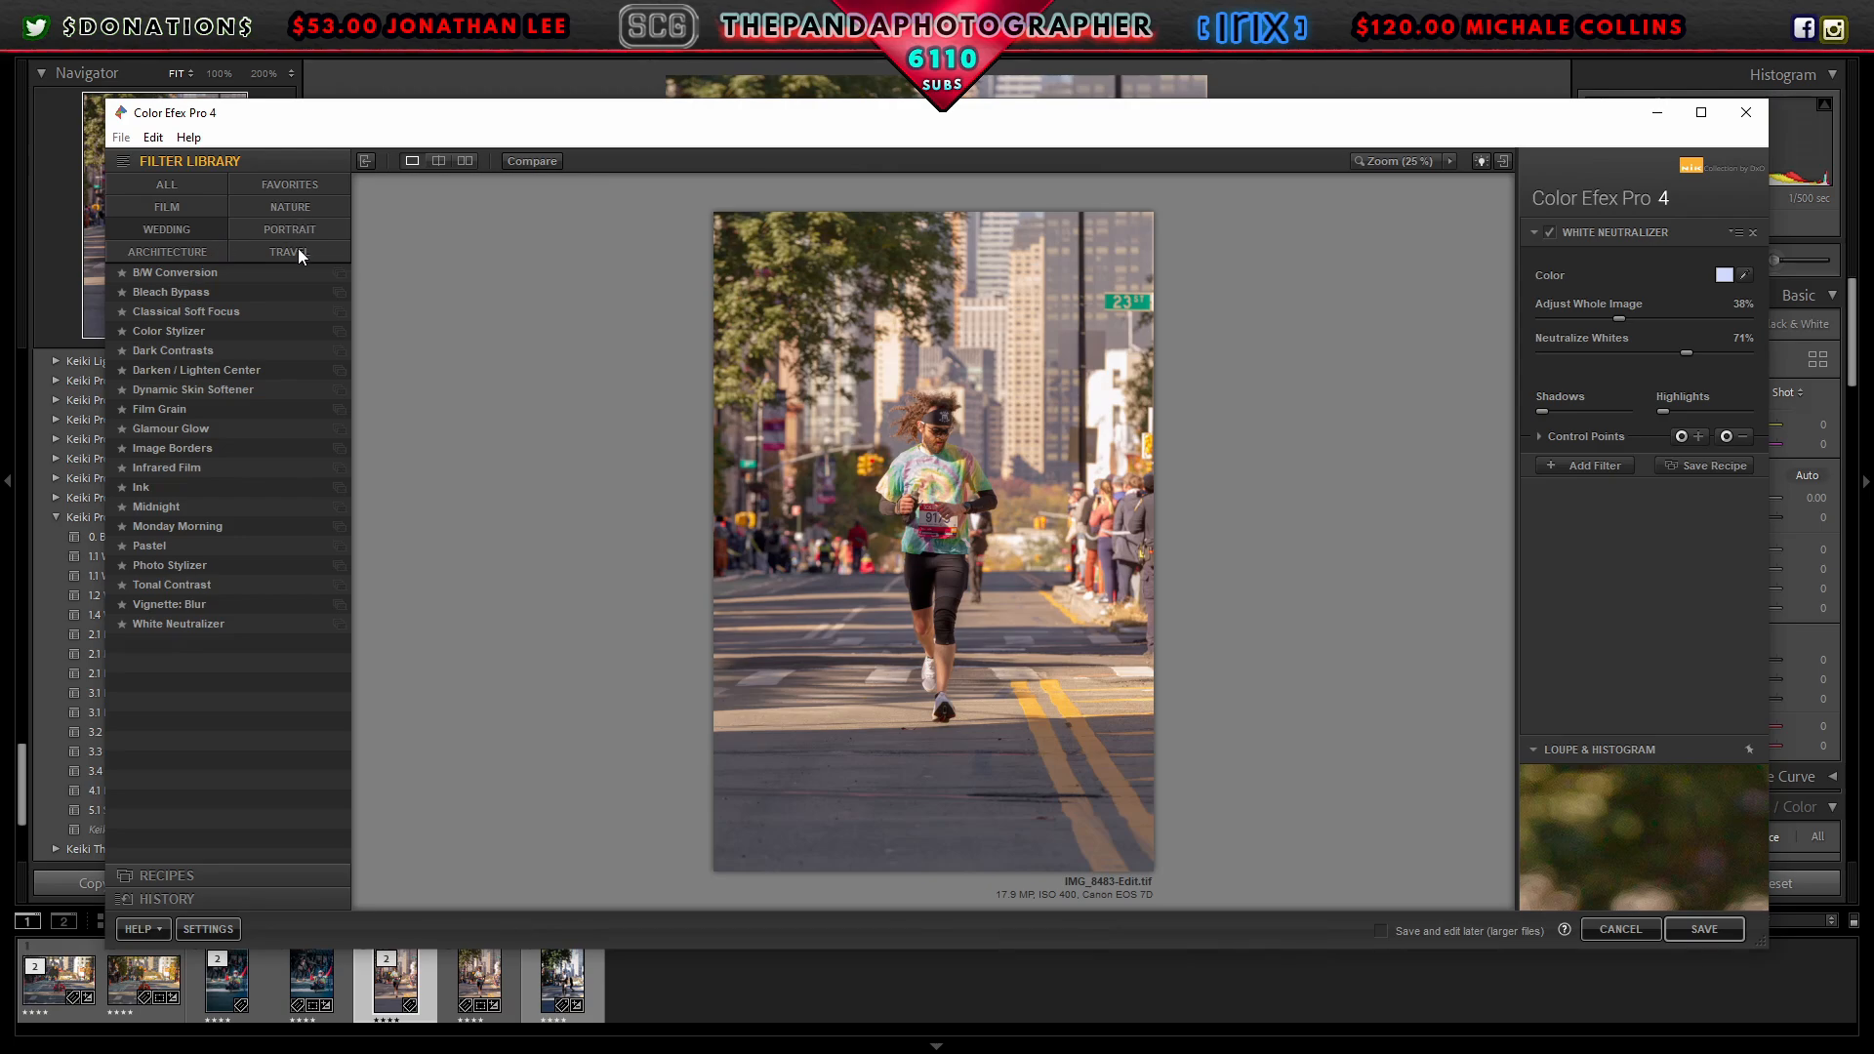
click(268, 204)
click(328, 566)
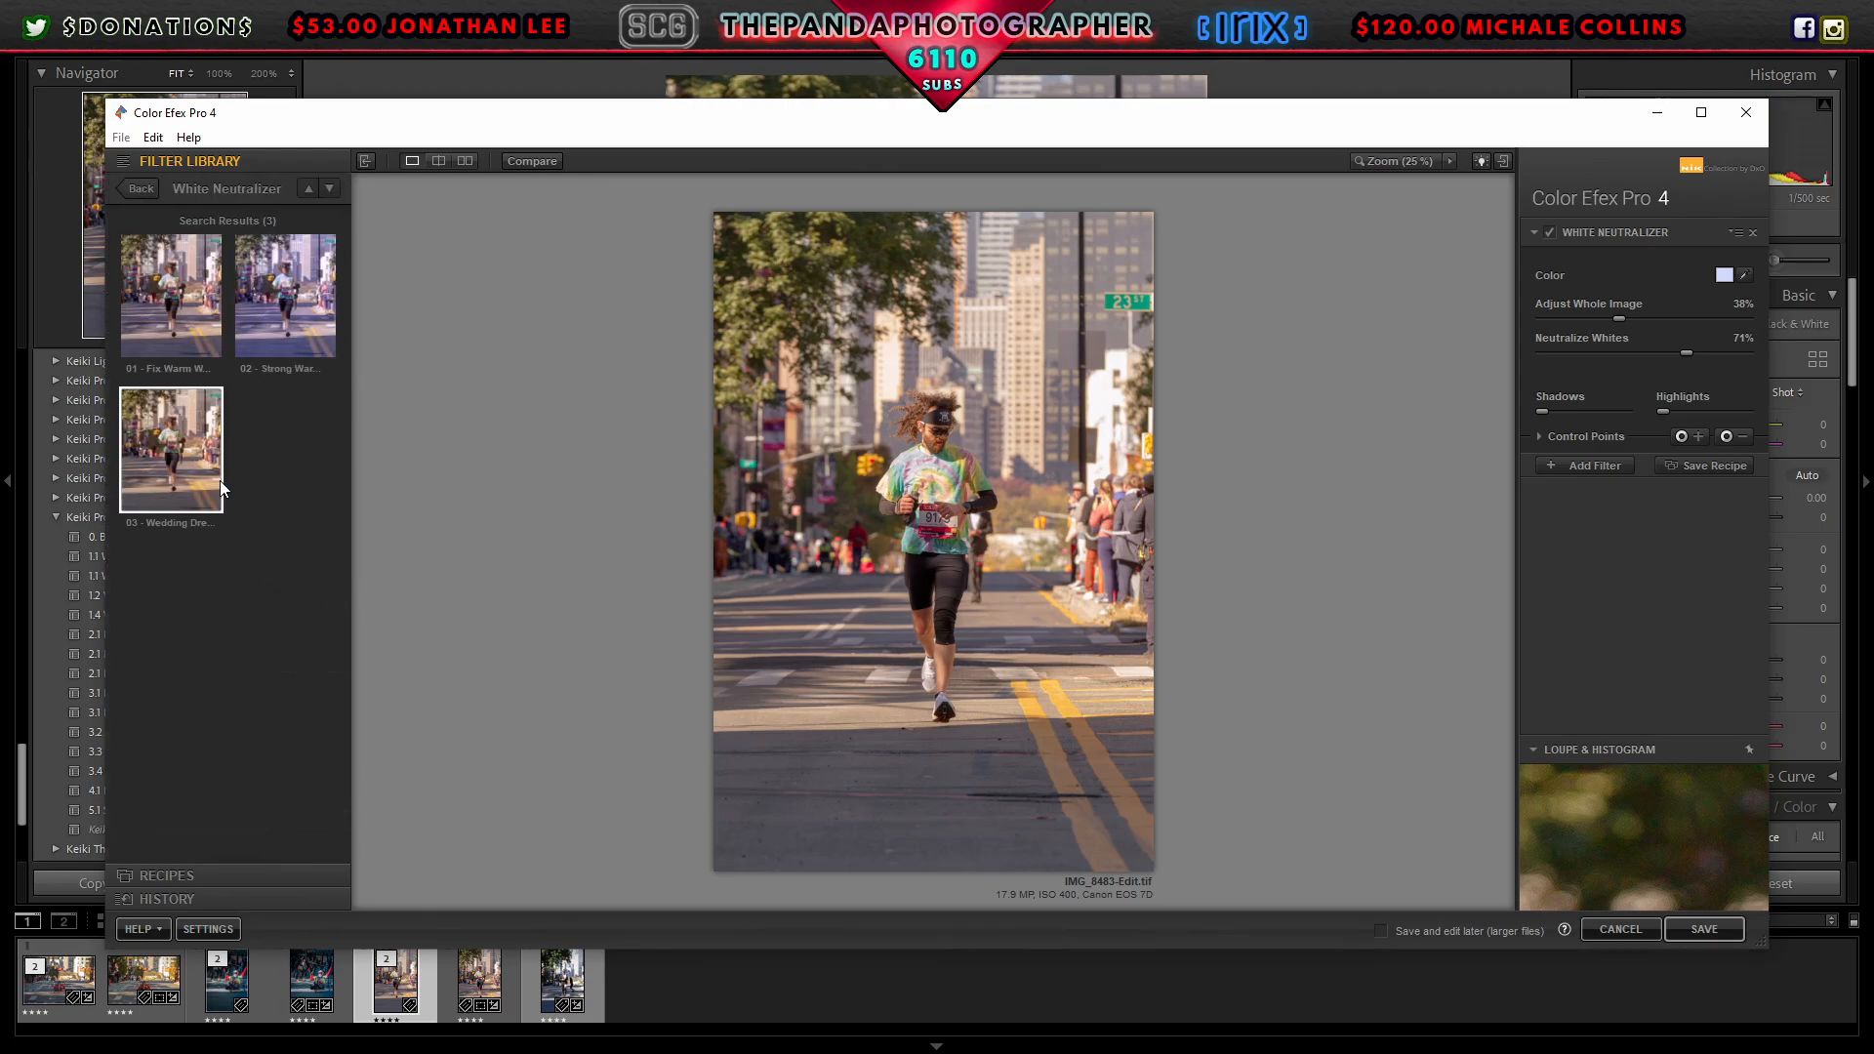
click(174, 444)
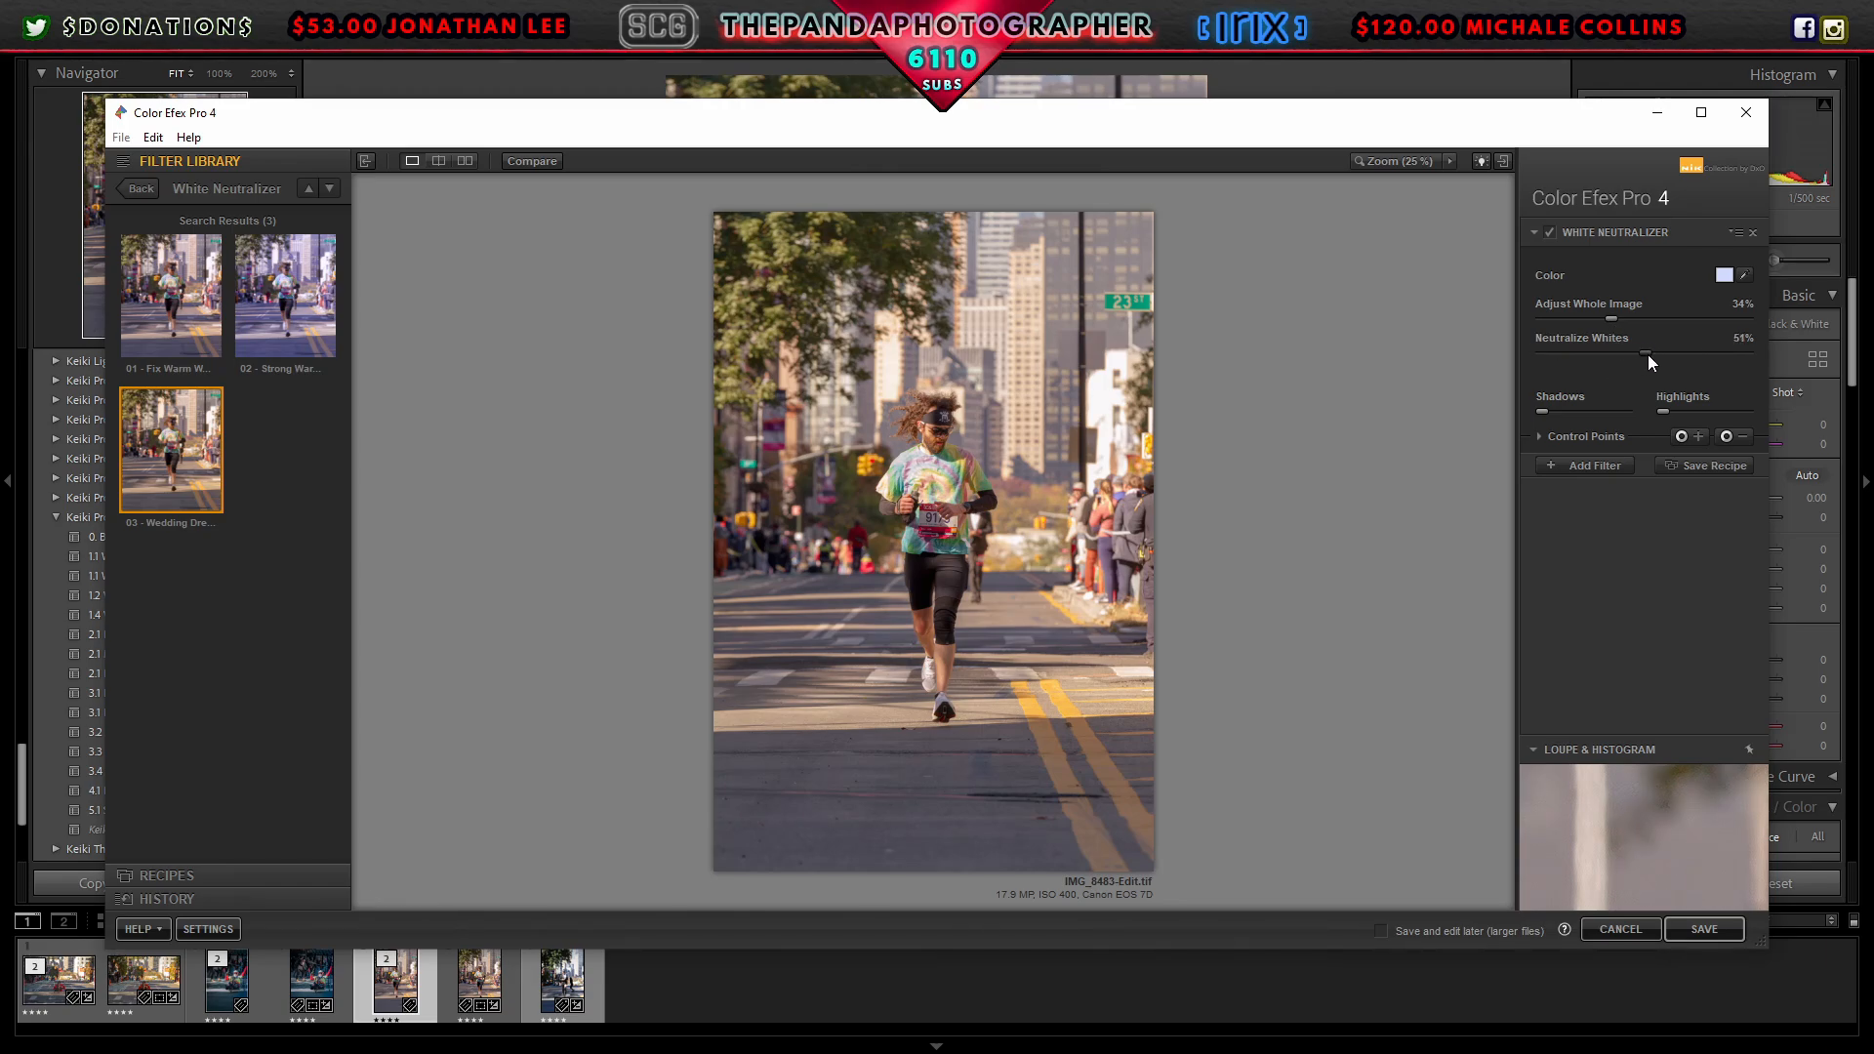
Step: Add a Detail Extractor filter and place its first control point on the runner's bib
click(1605, 465)
click(148, 188)
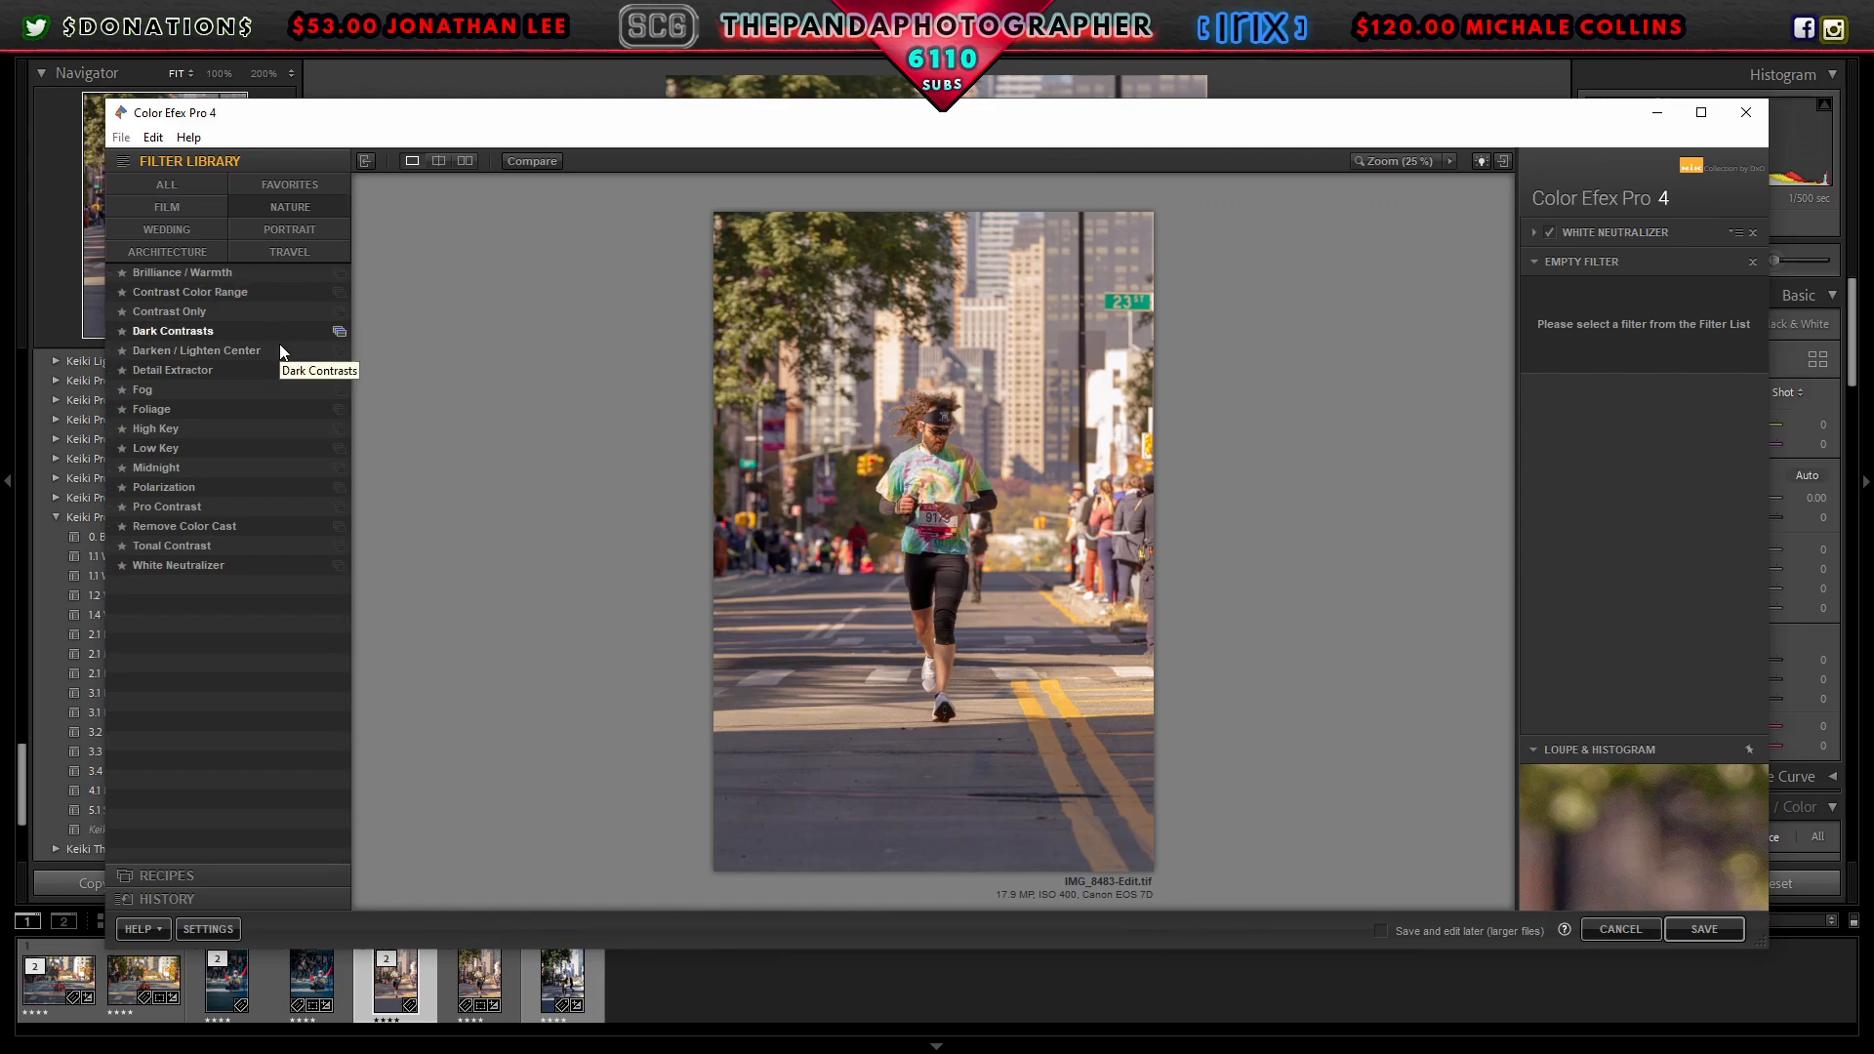
click(342, 371)
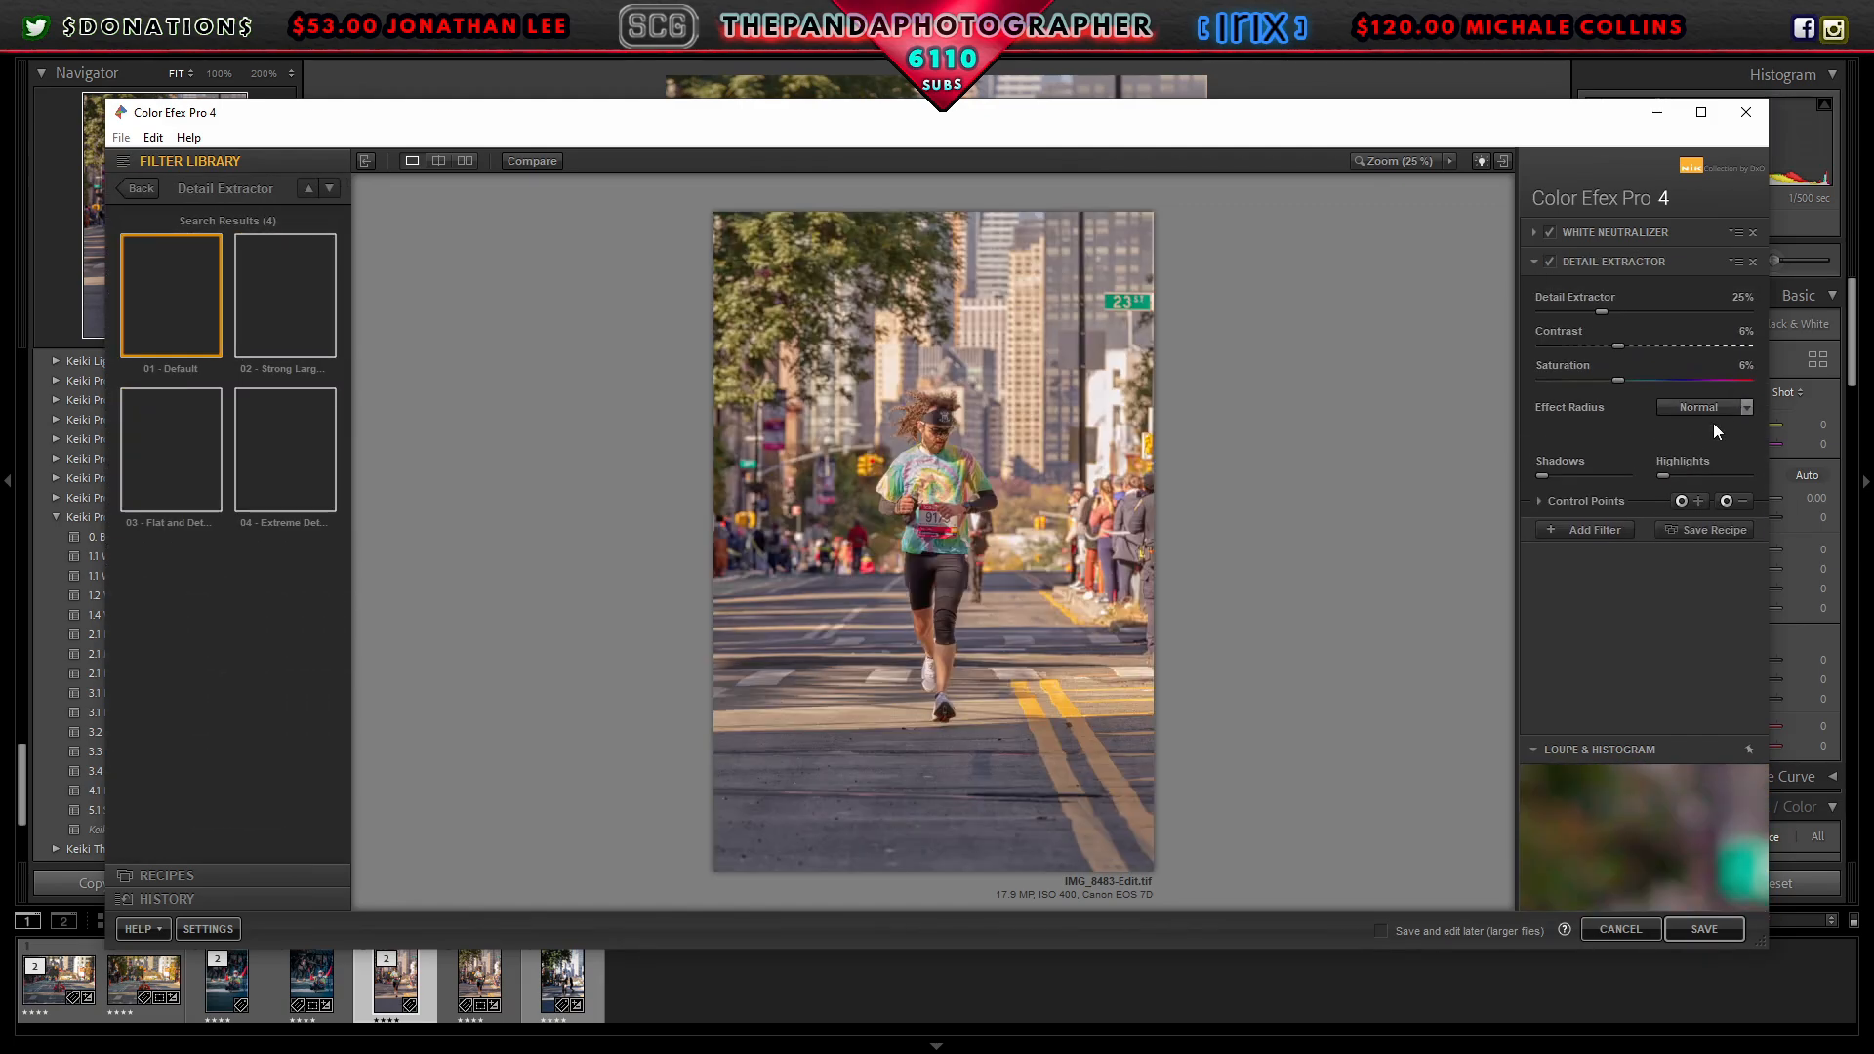
click(1680, 501)
click(937, 525)
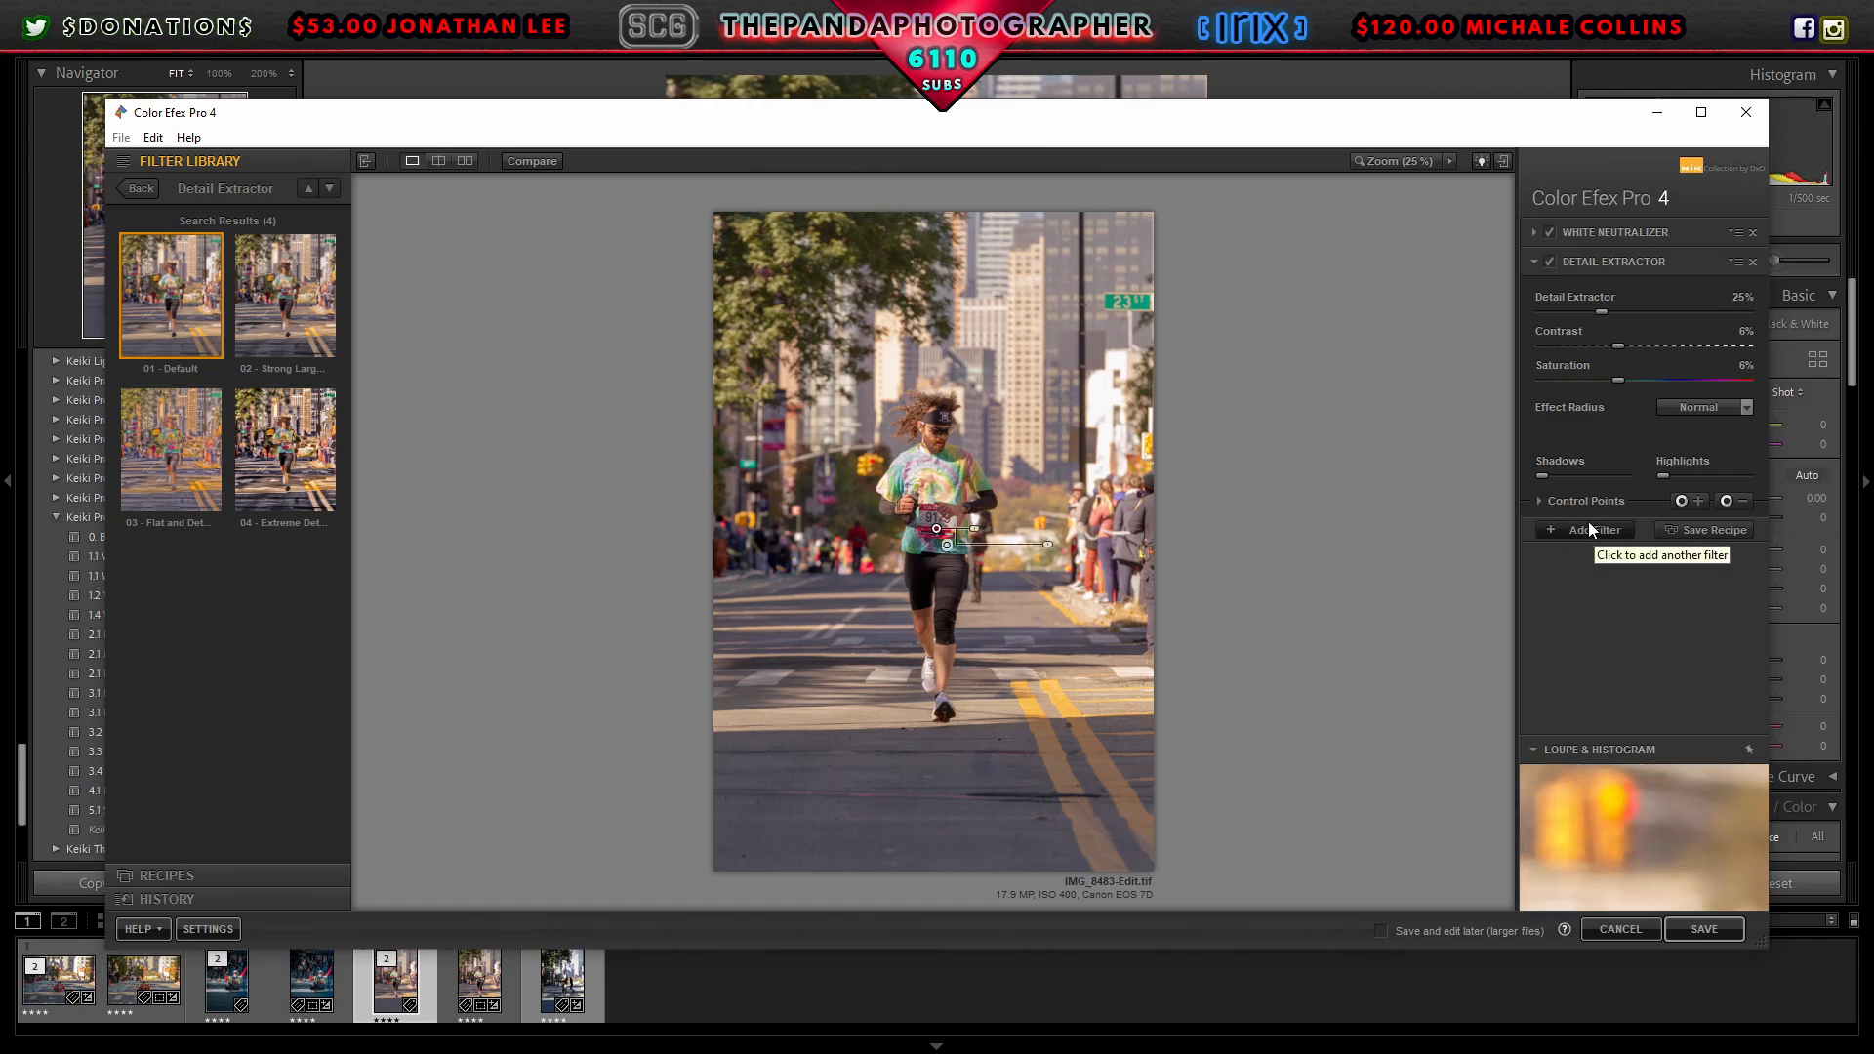
Step: Show the Detail Extractor mask and add control points on the runner's leg, the foreground pavement and the face
click(1539, 500)
click(1747, 584)
click(1696, 627)
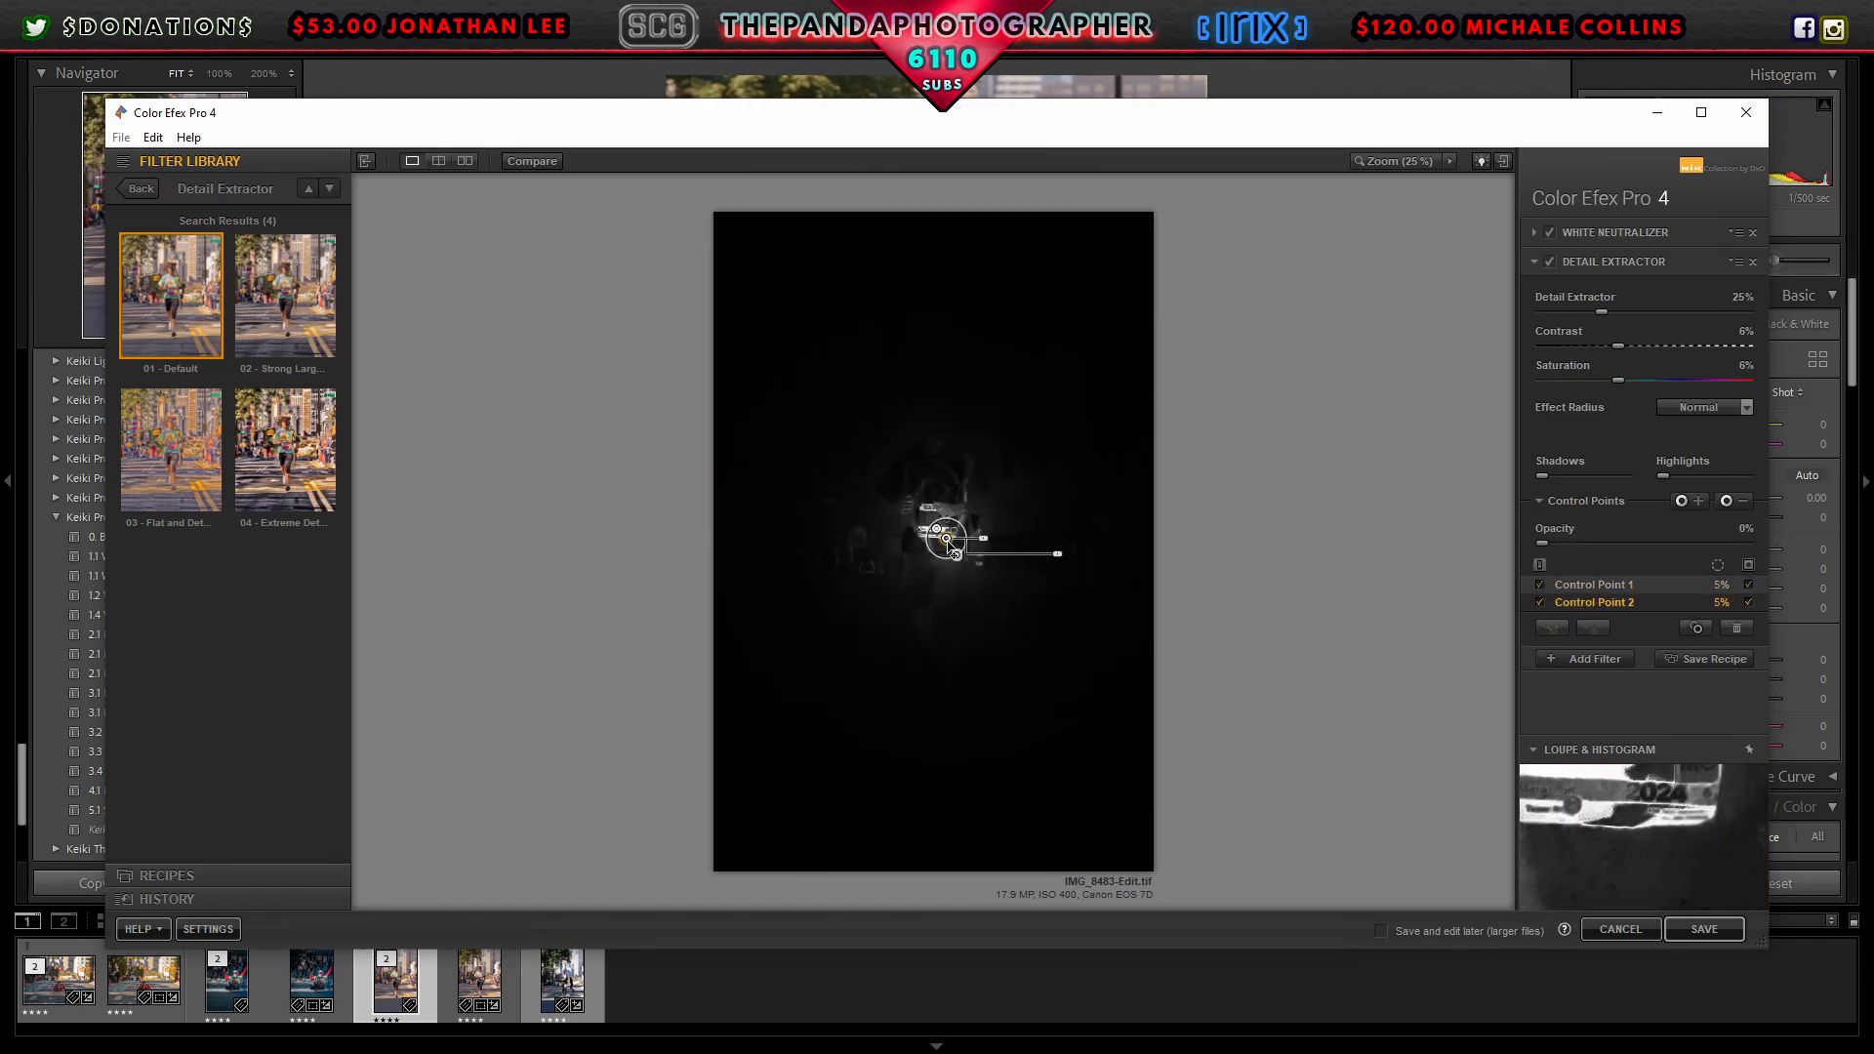
drag(951, 547, 940, 764)
click(1681, 500)
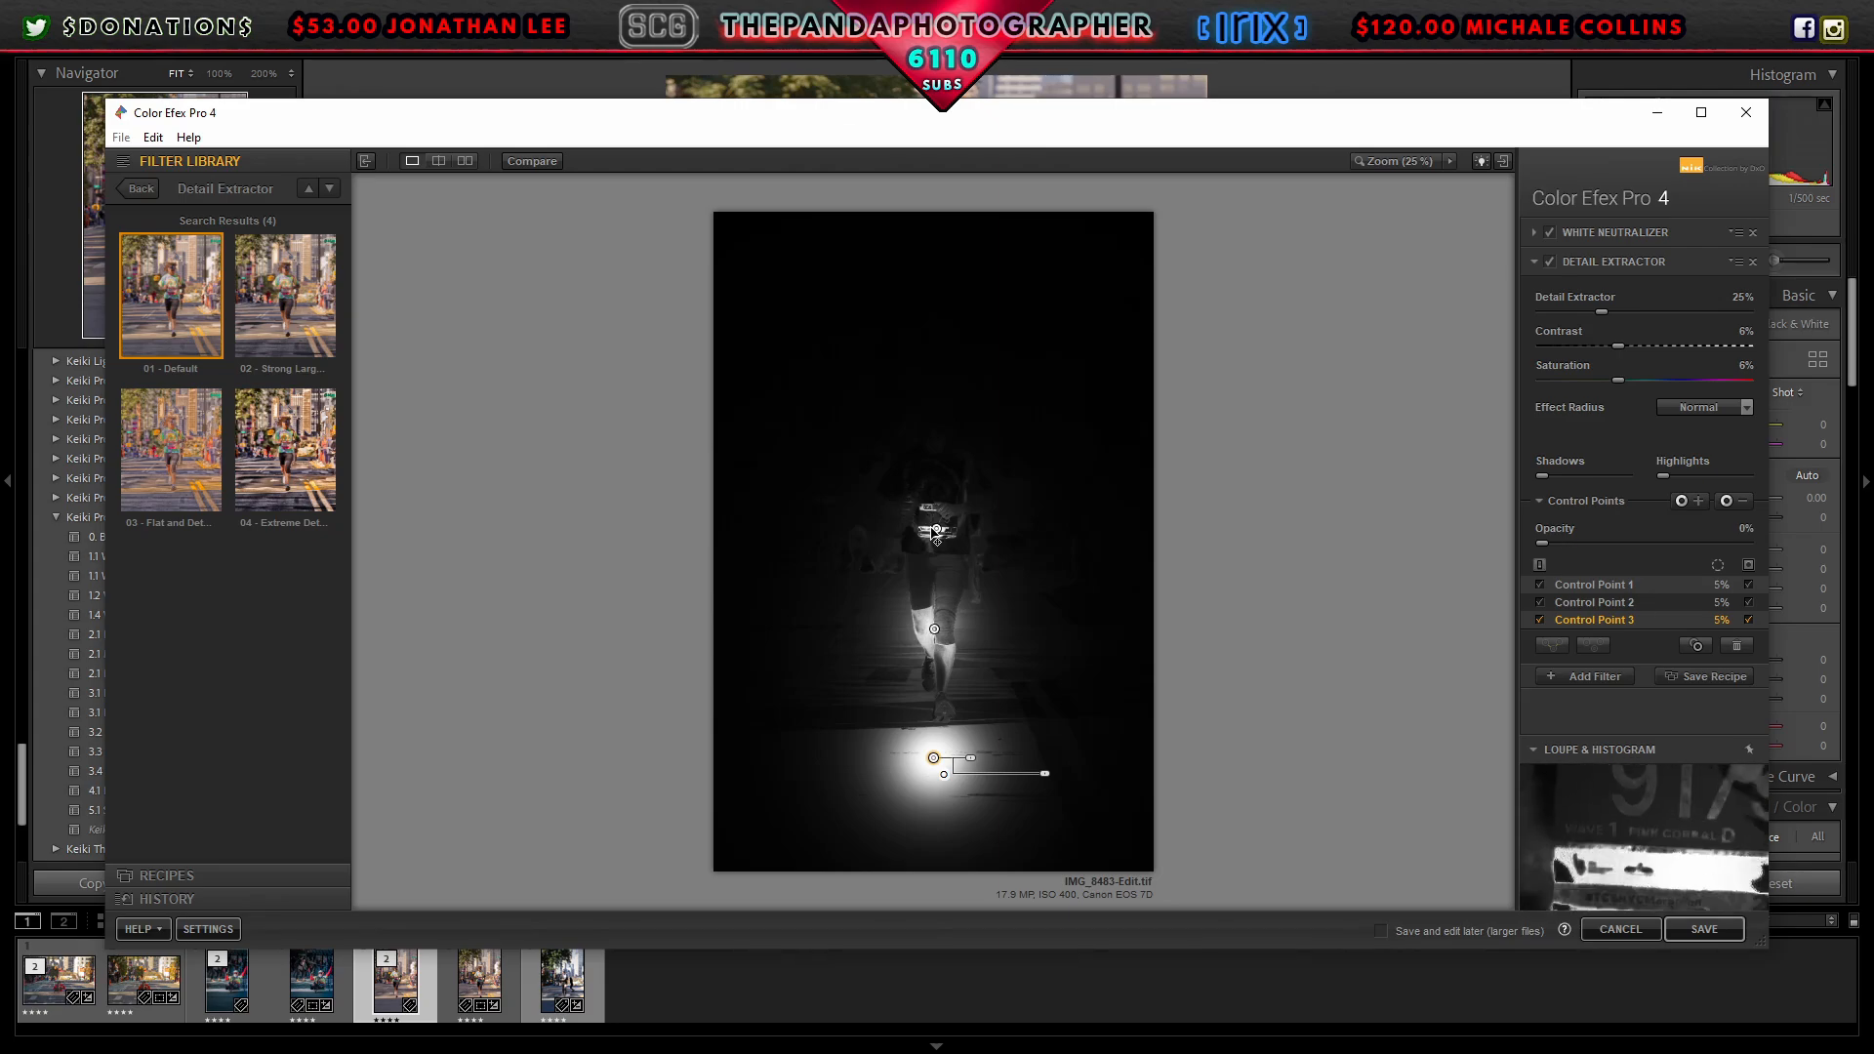
click(940, 532)
drag(941, 532, 943, 444)
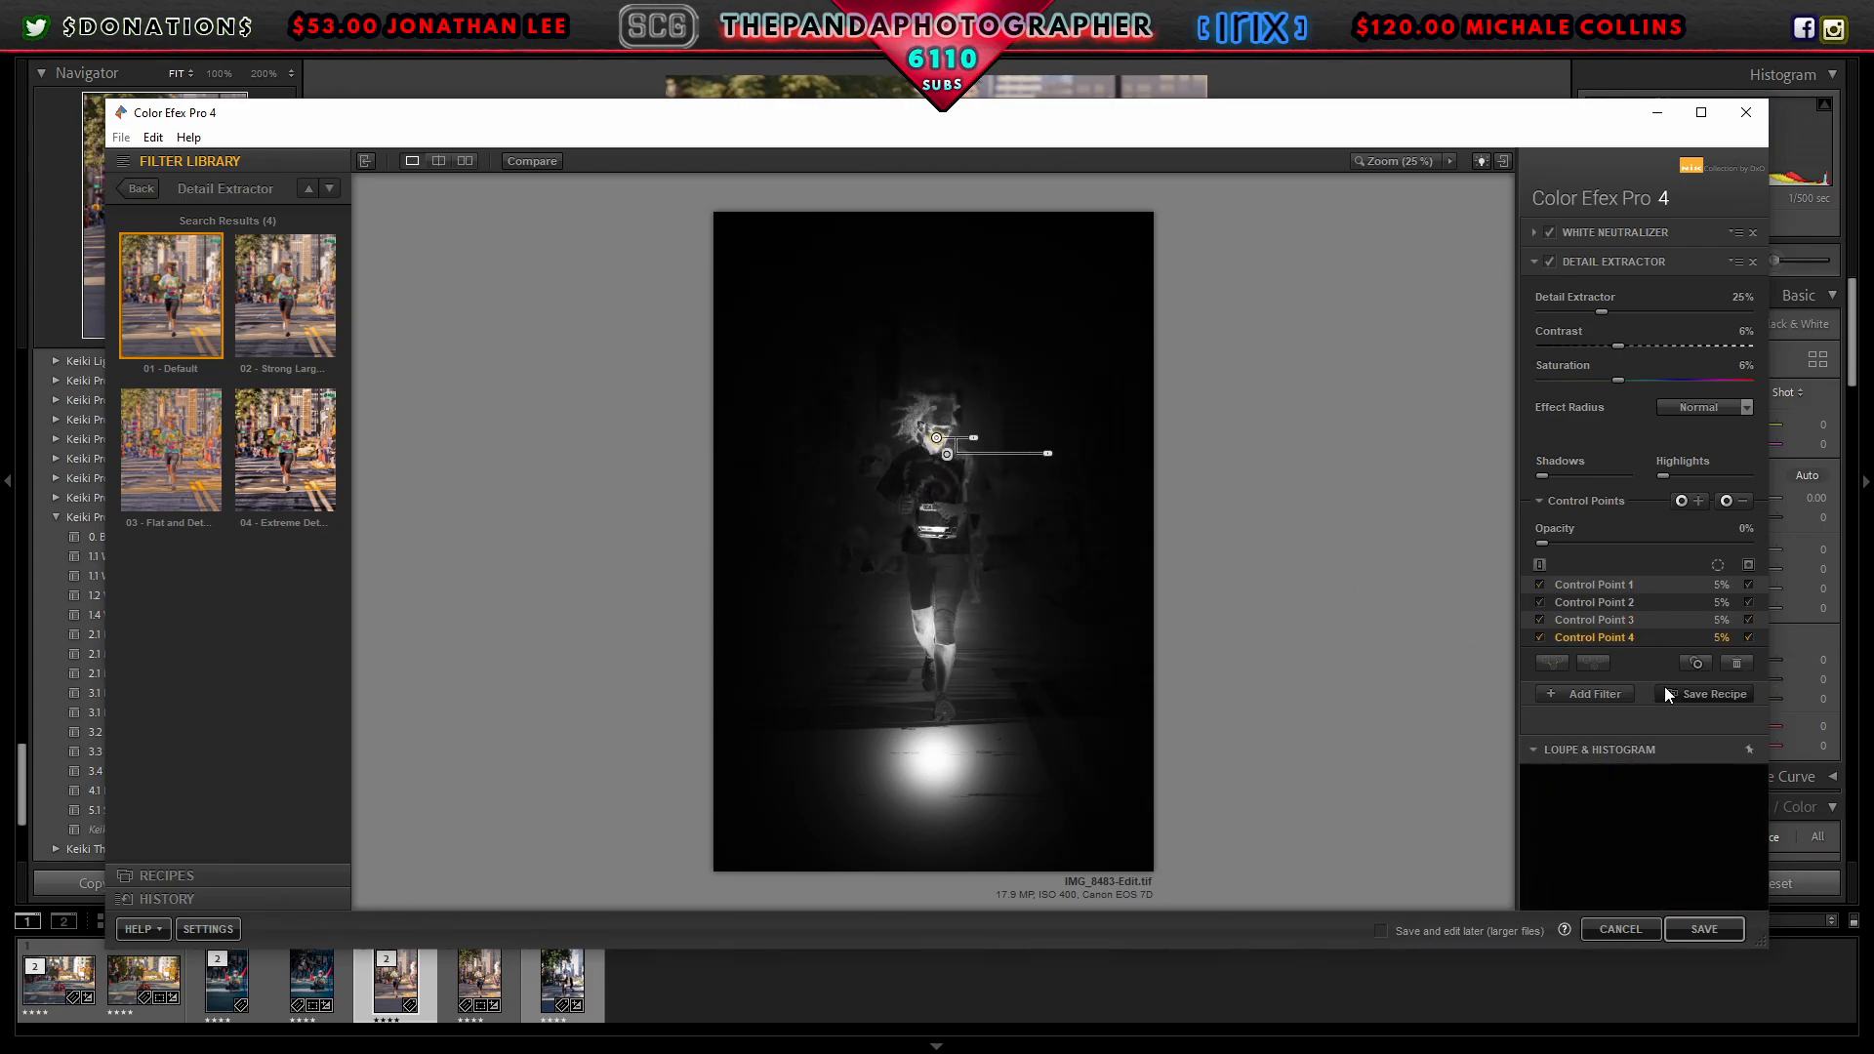
Step: Duplicate the pavement control point twice and place the copies on either side of it across the foreground road
click(934, 759)
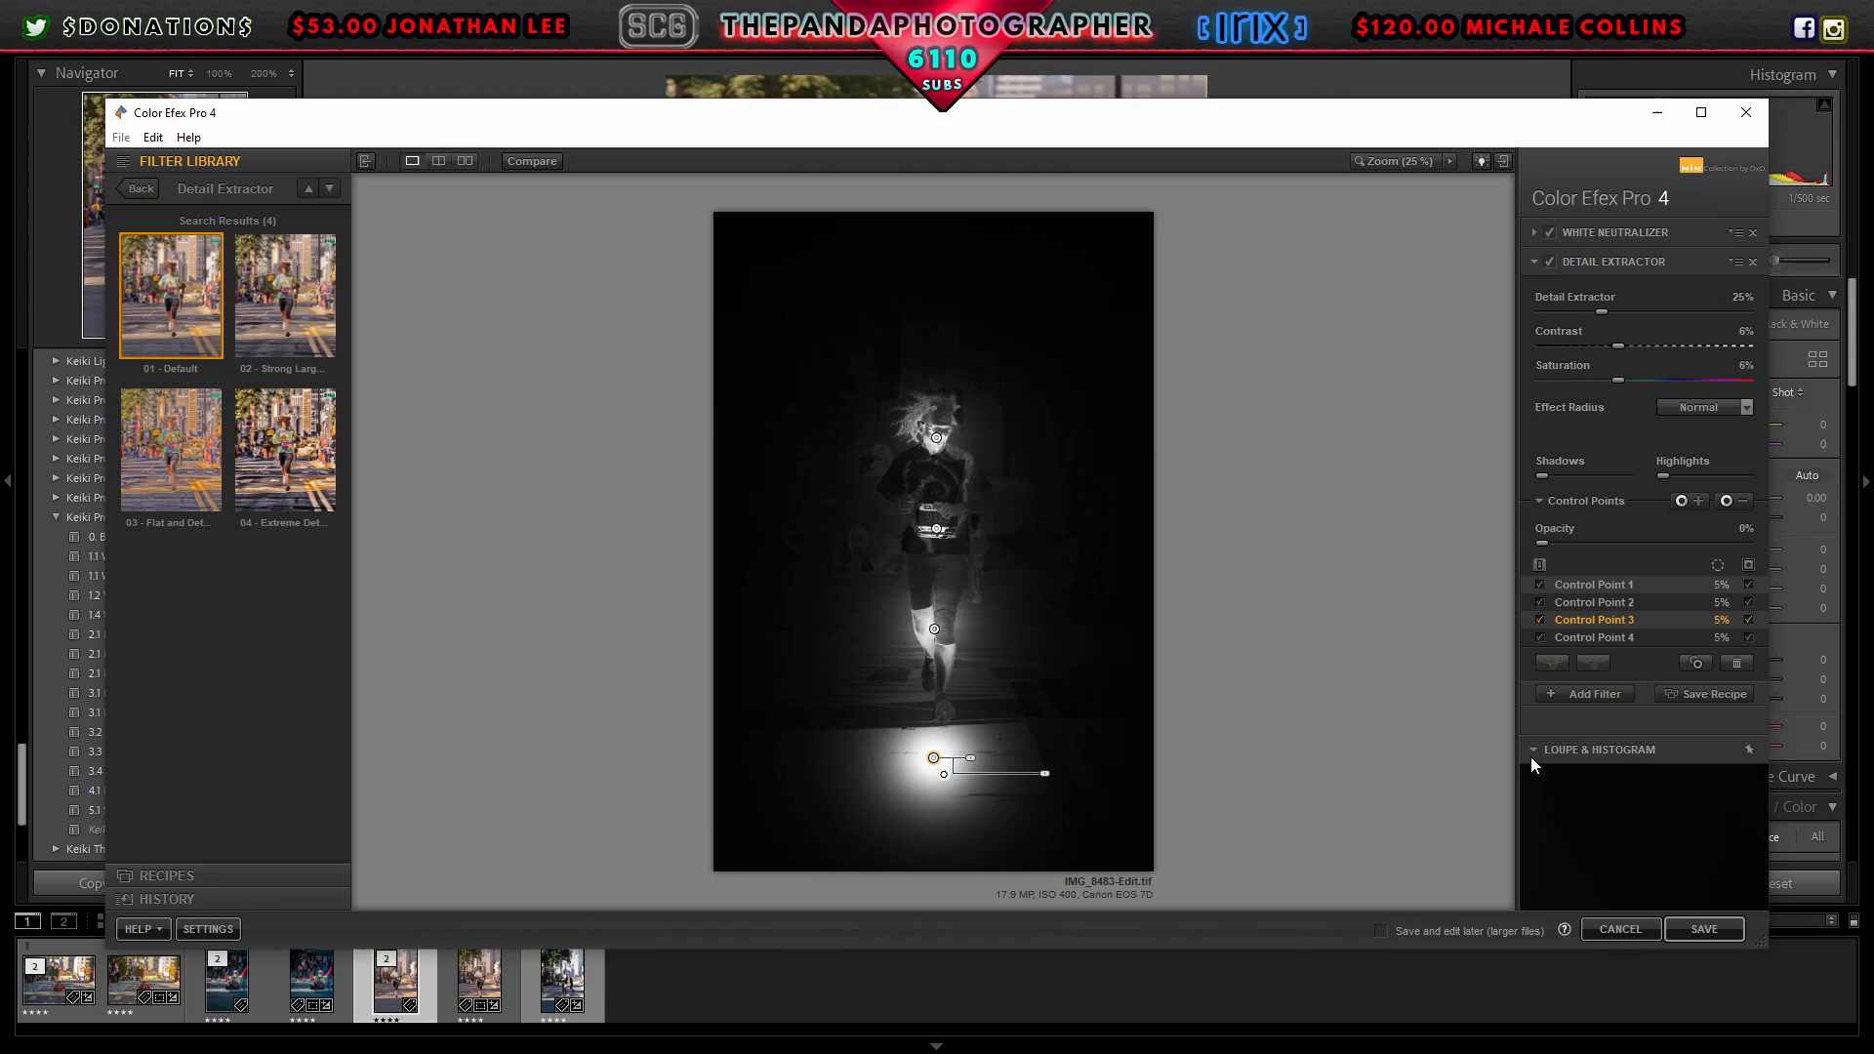
click(1695, 663)
drag(951, 771, 827, 762)
click(934, 758)
click(1696, 680)
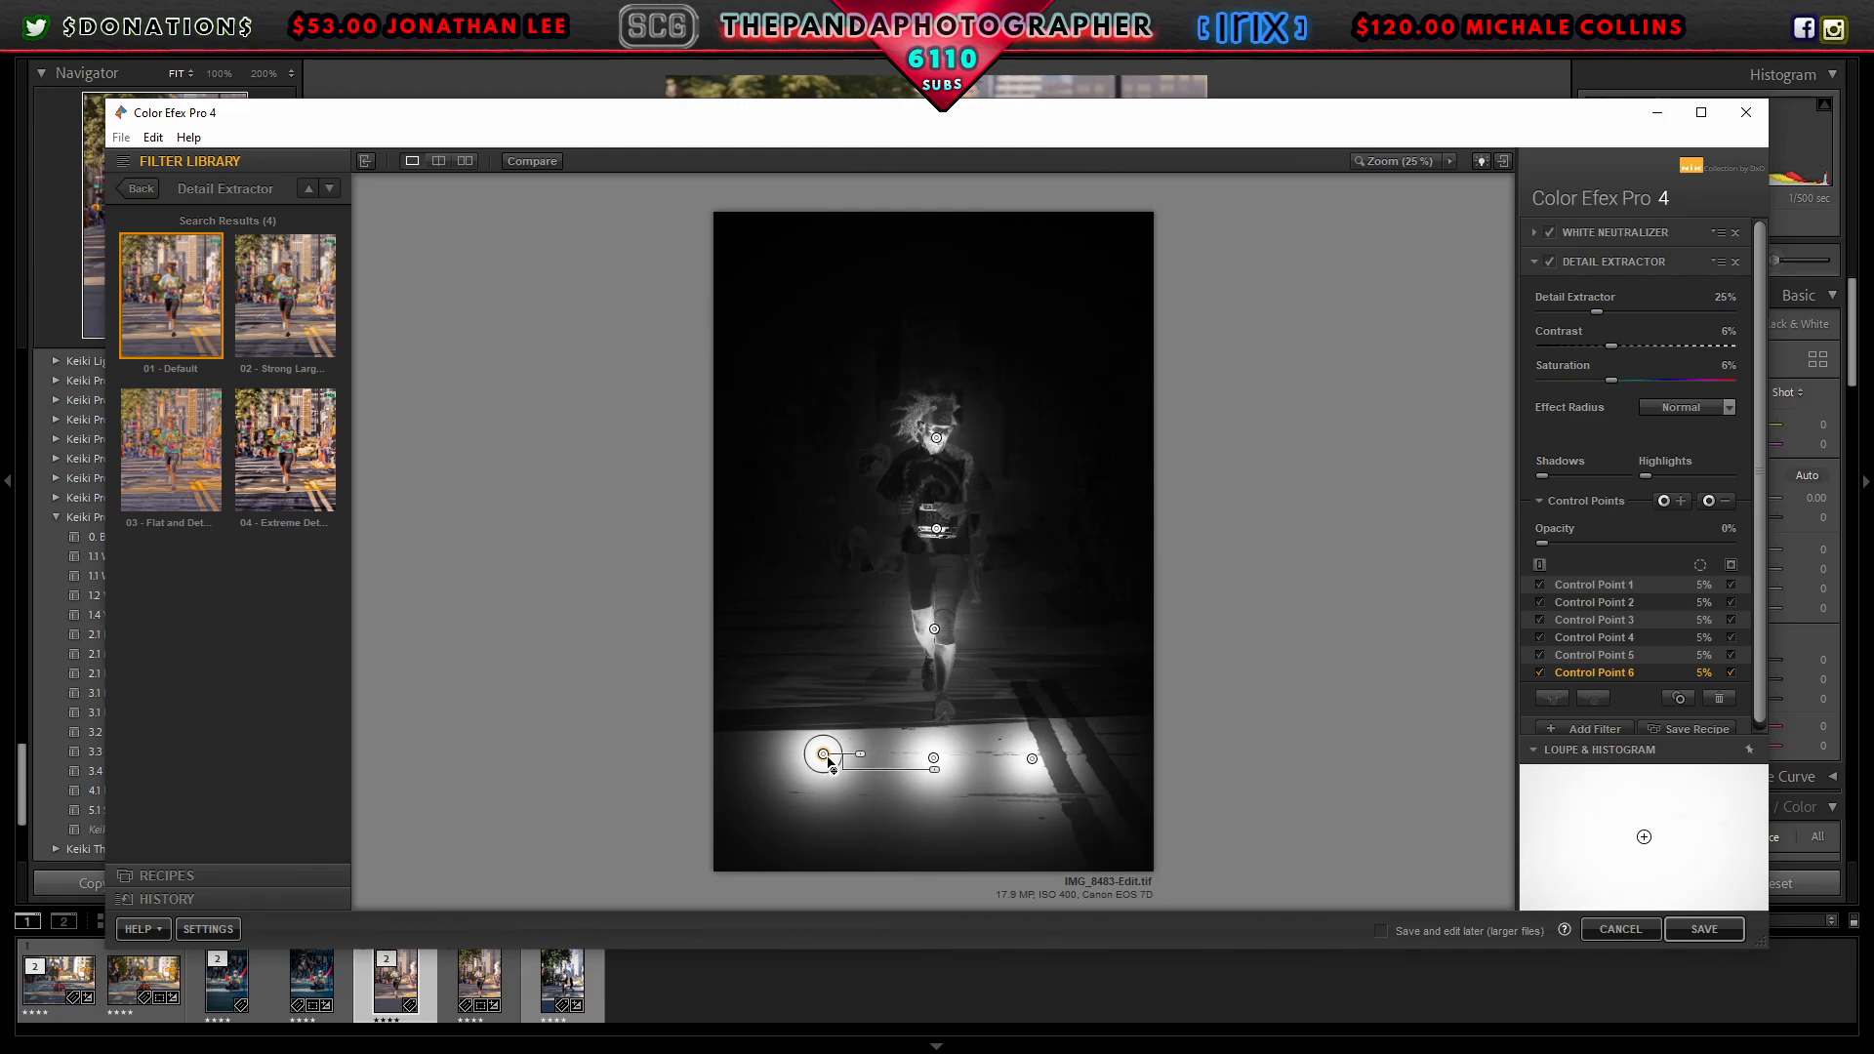
Step: Turn off the mask display for all six Detail Extractor control points
click(1730, 584)
click(1730, 602)
click(1730, 620)
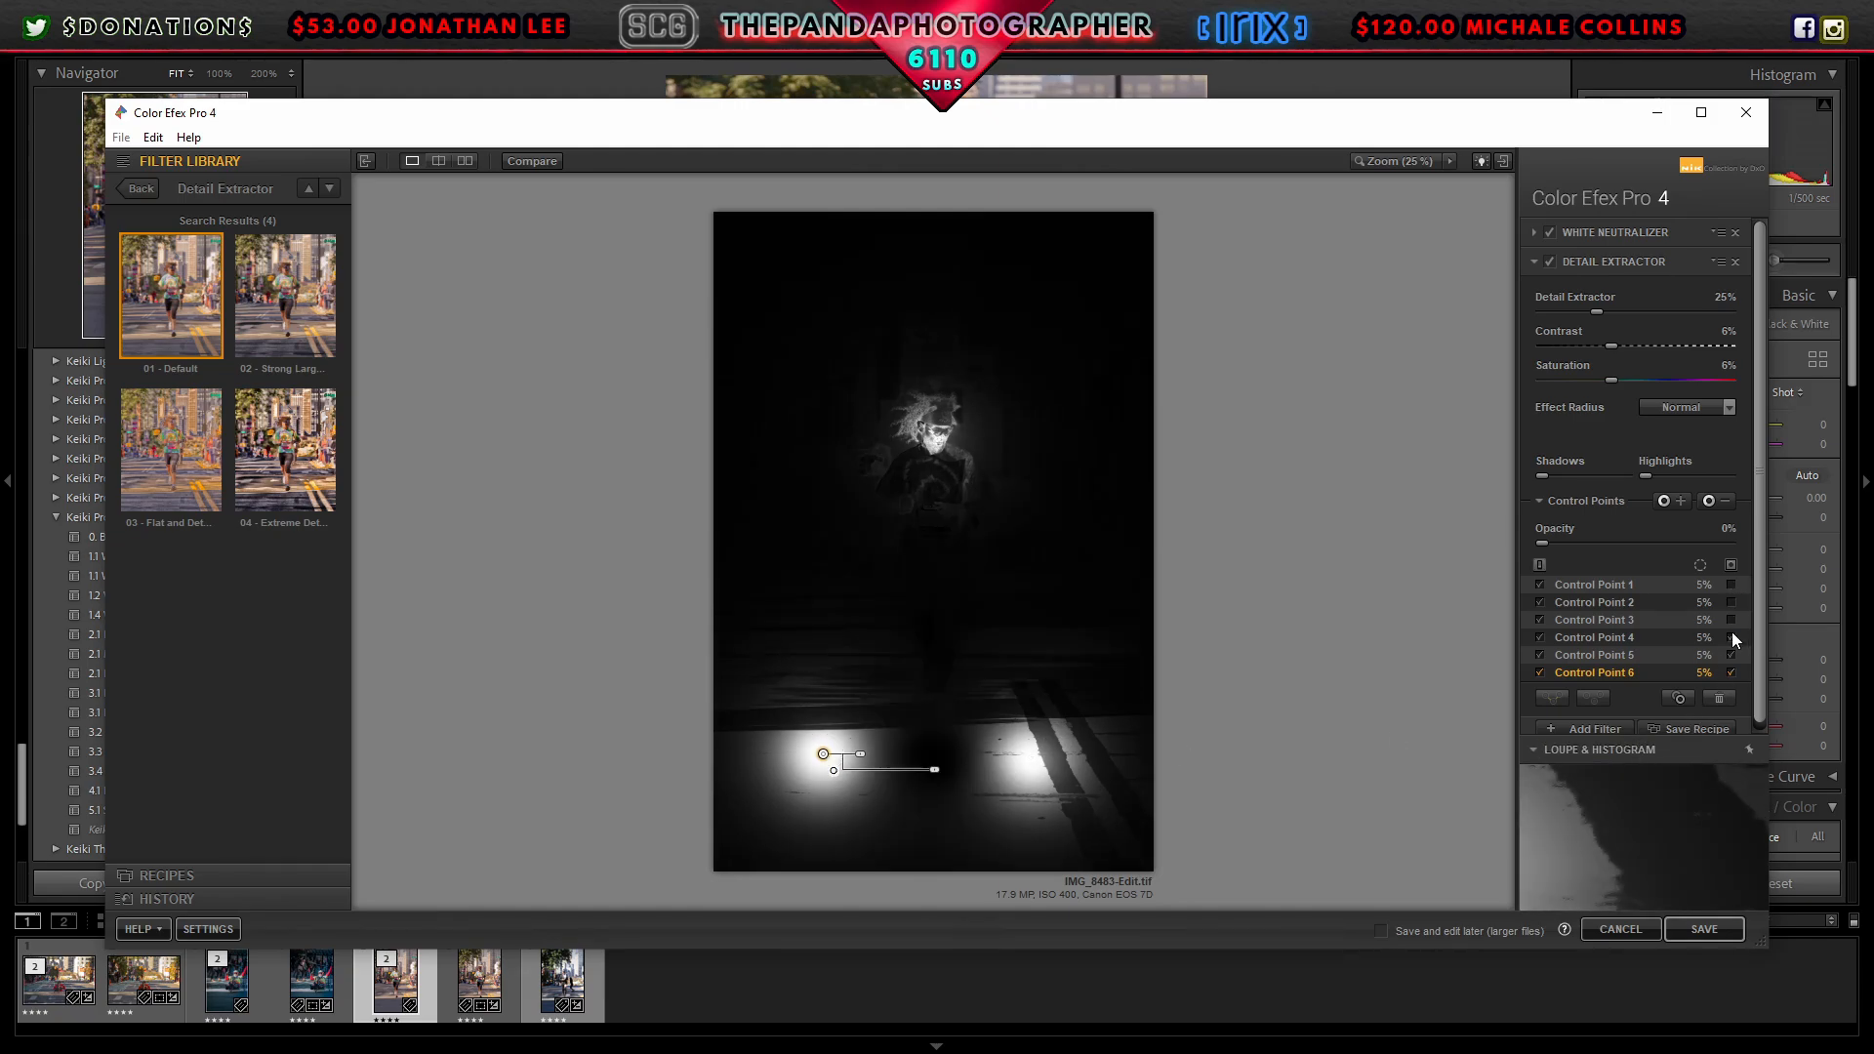
click(1731, 637)
click(1730, 655)
click(1730, 672)
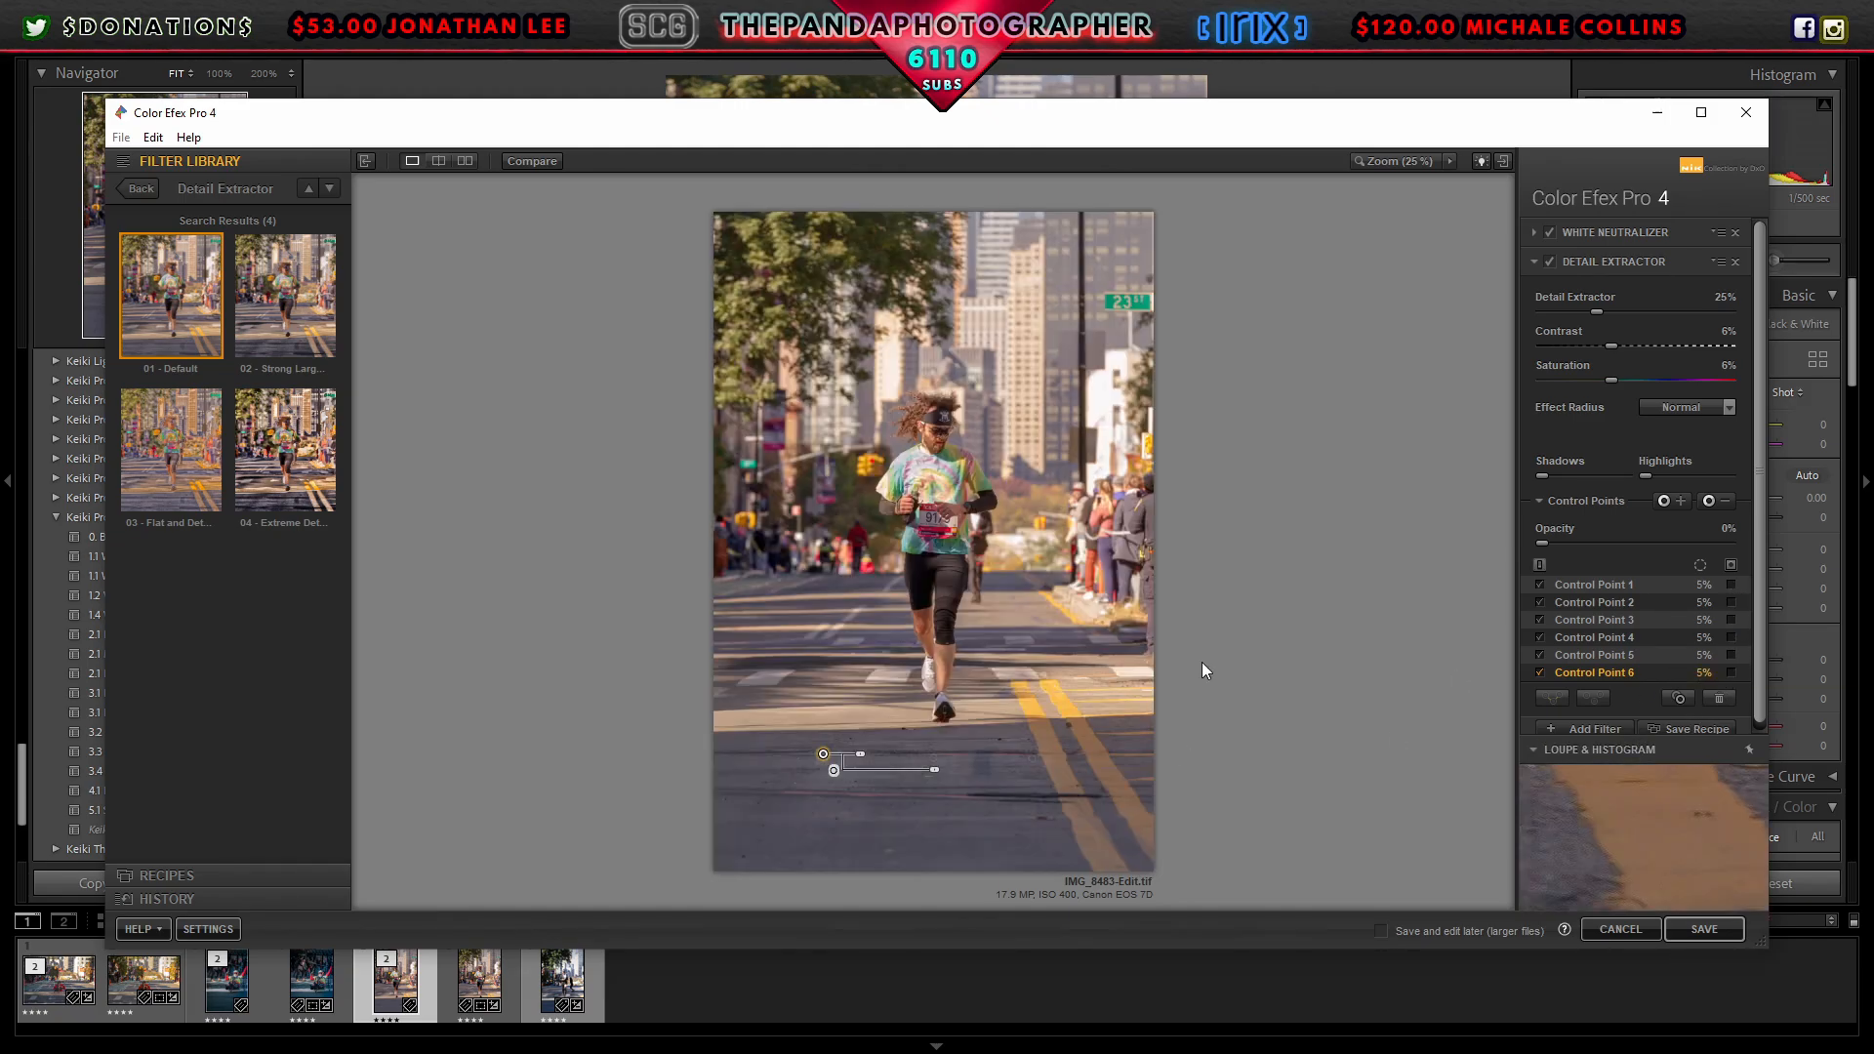
Step: Add a Brilliance / Warmth filter, compare its presets and use 03 - Perceptual Saturation with Saturation -16% and Warmth 12%
click(1590, 728)
click(143, 186)
click(309, 280)
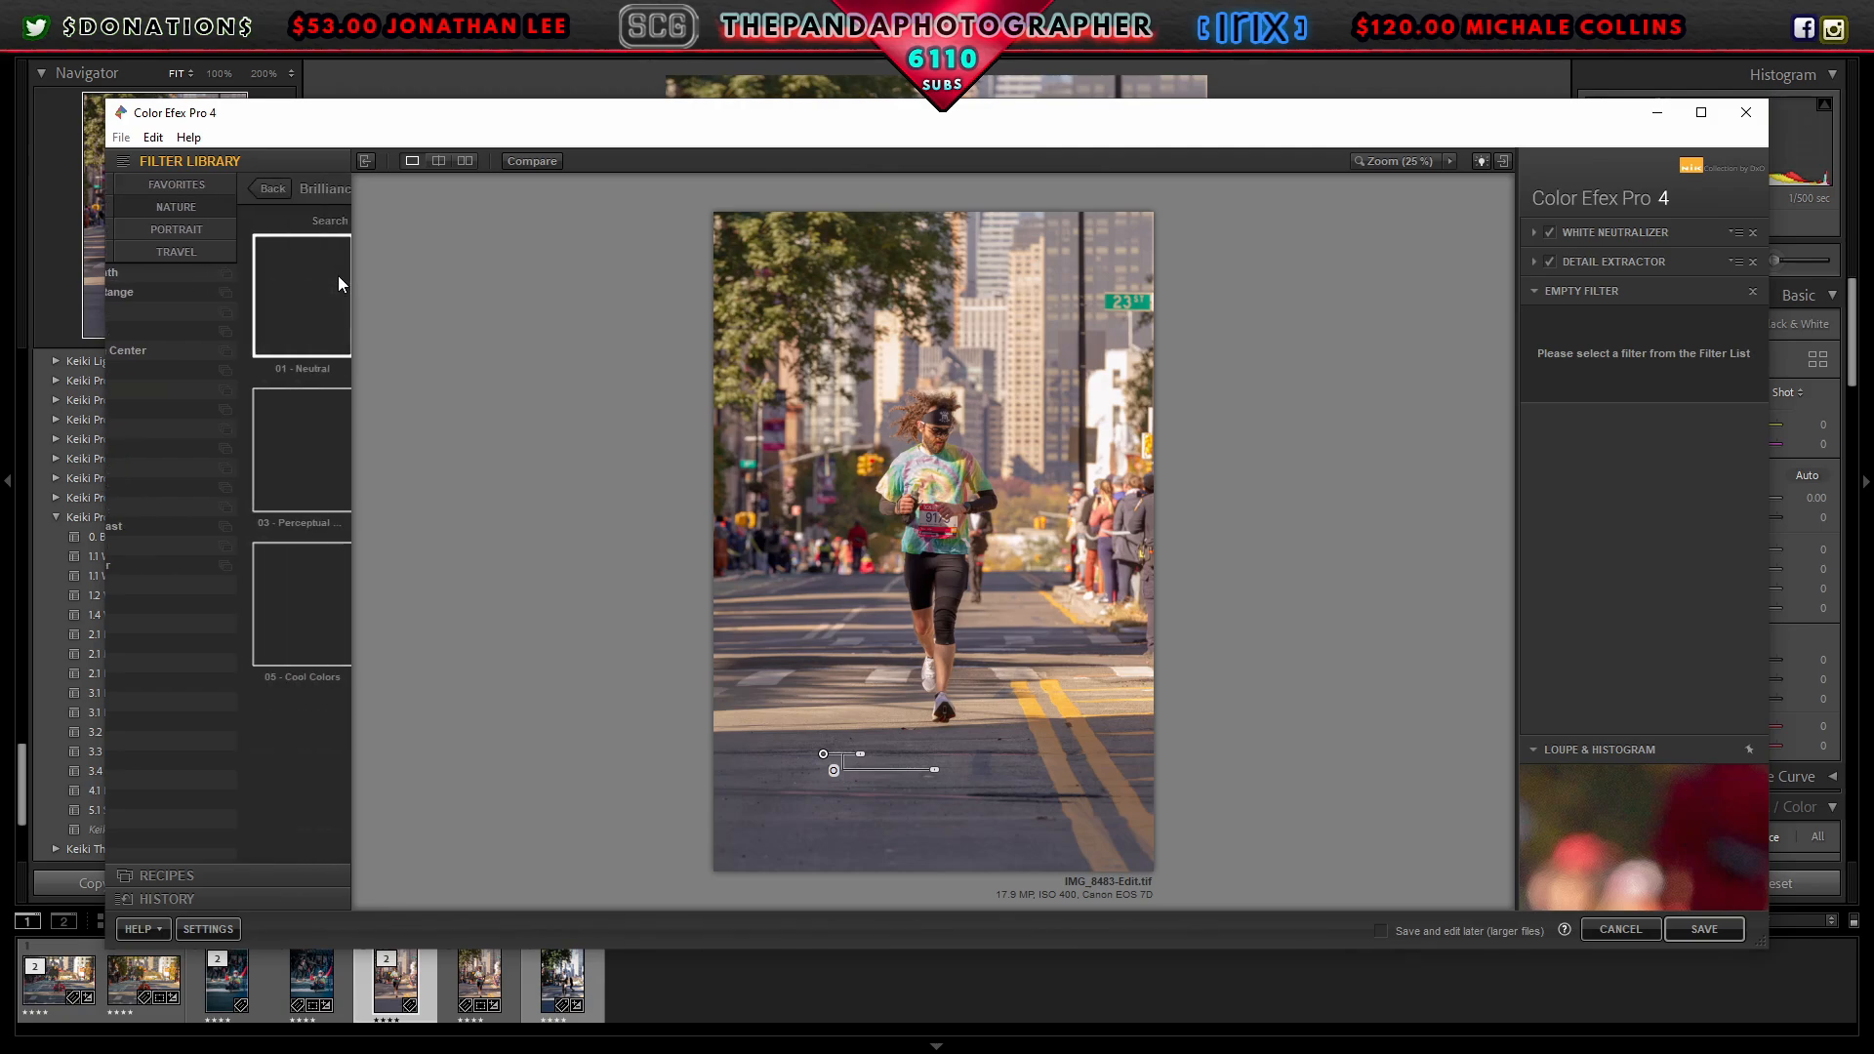
click(322, 459)
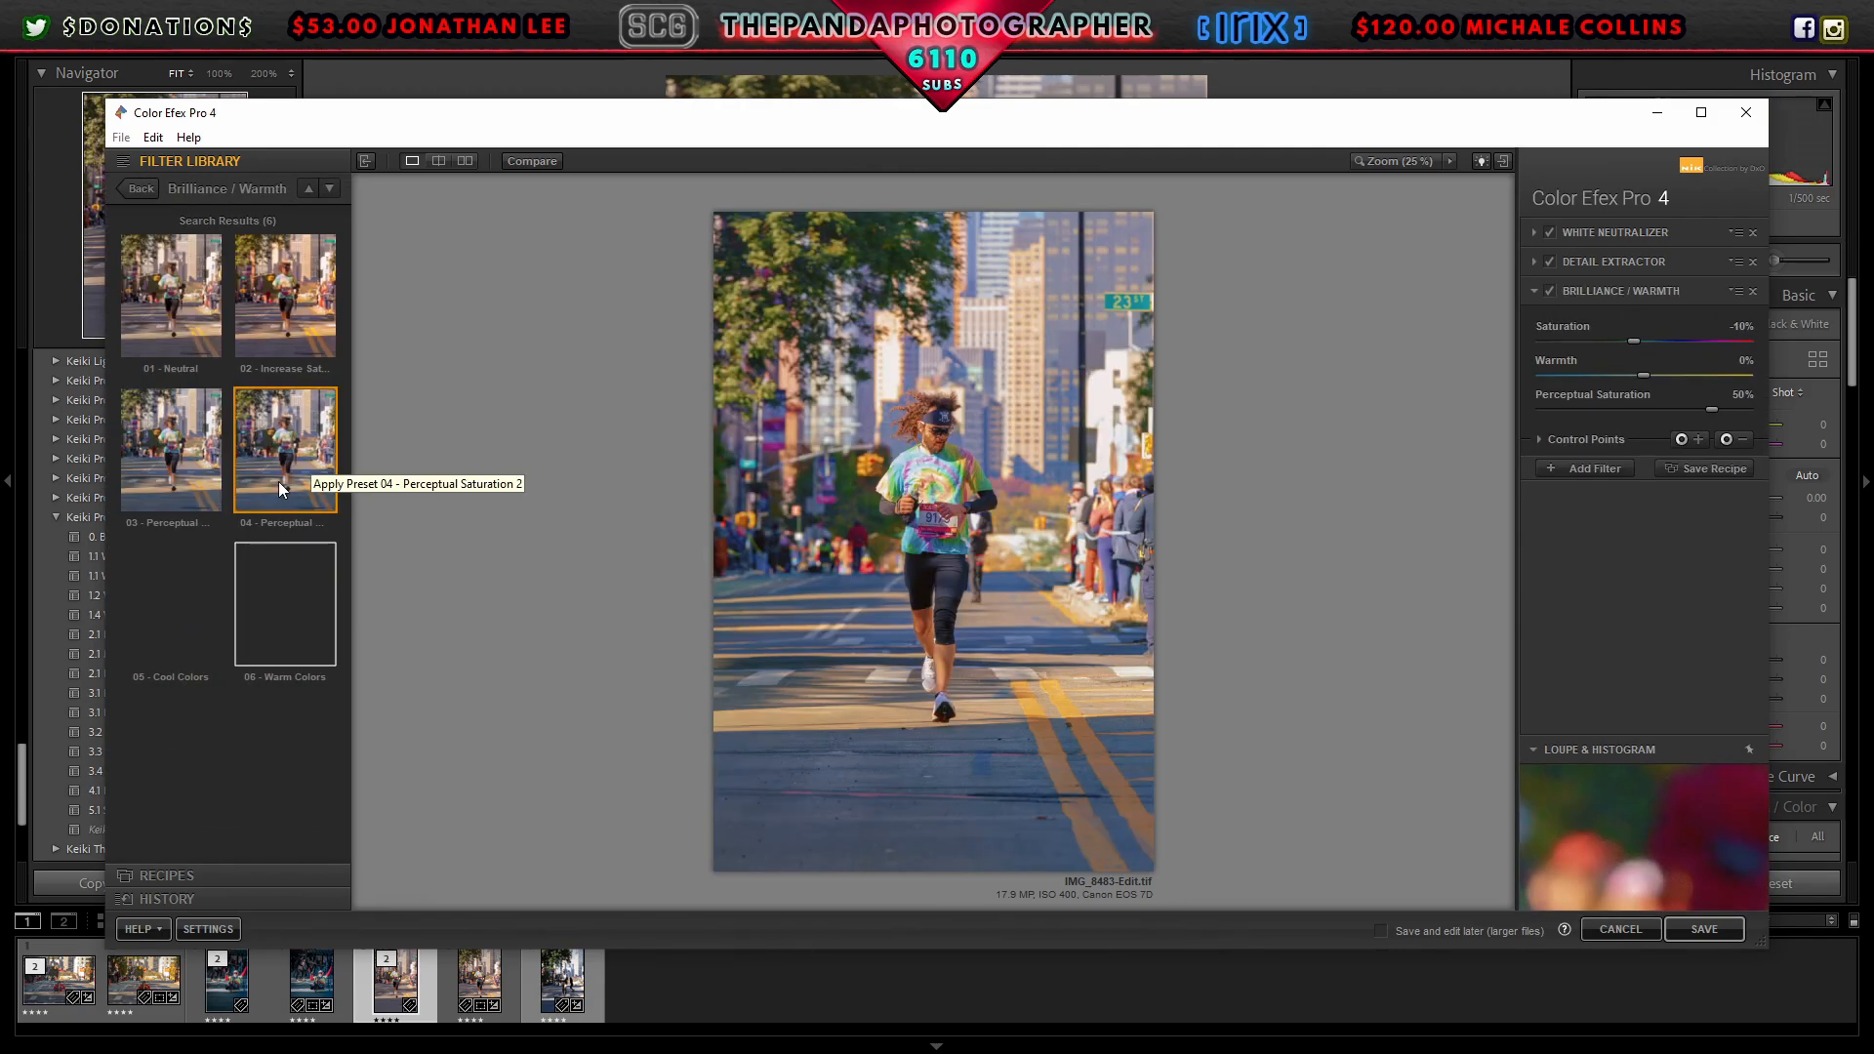
click(182, 491)
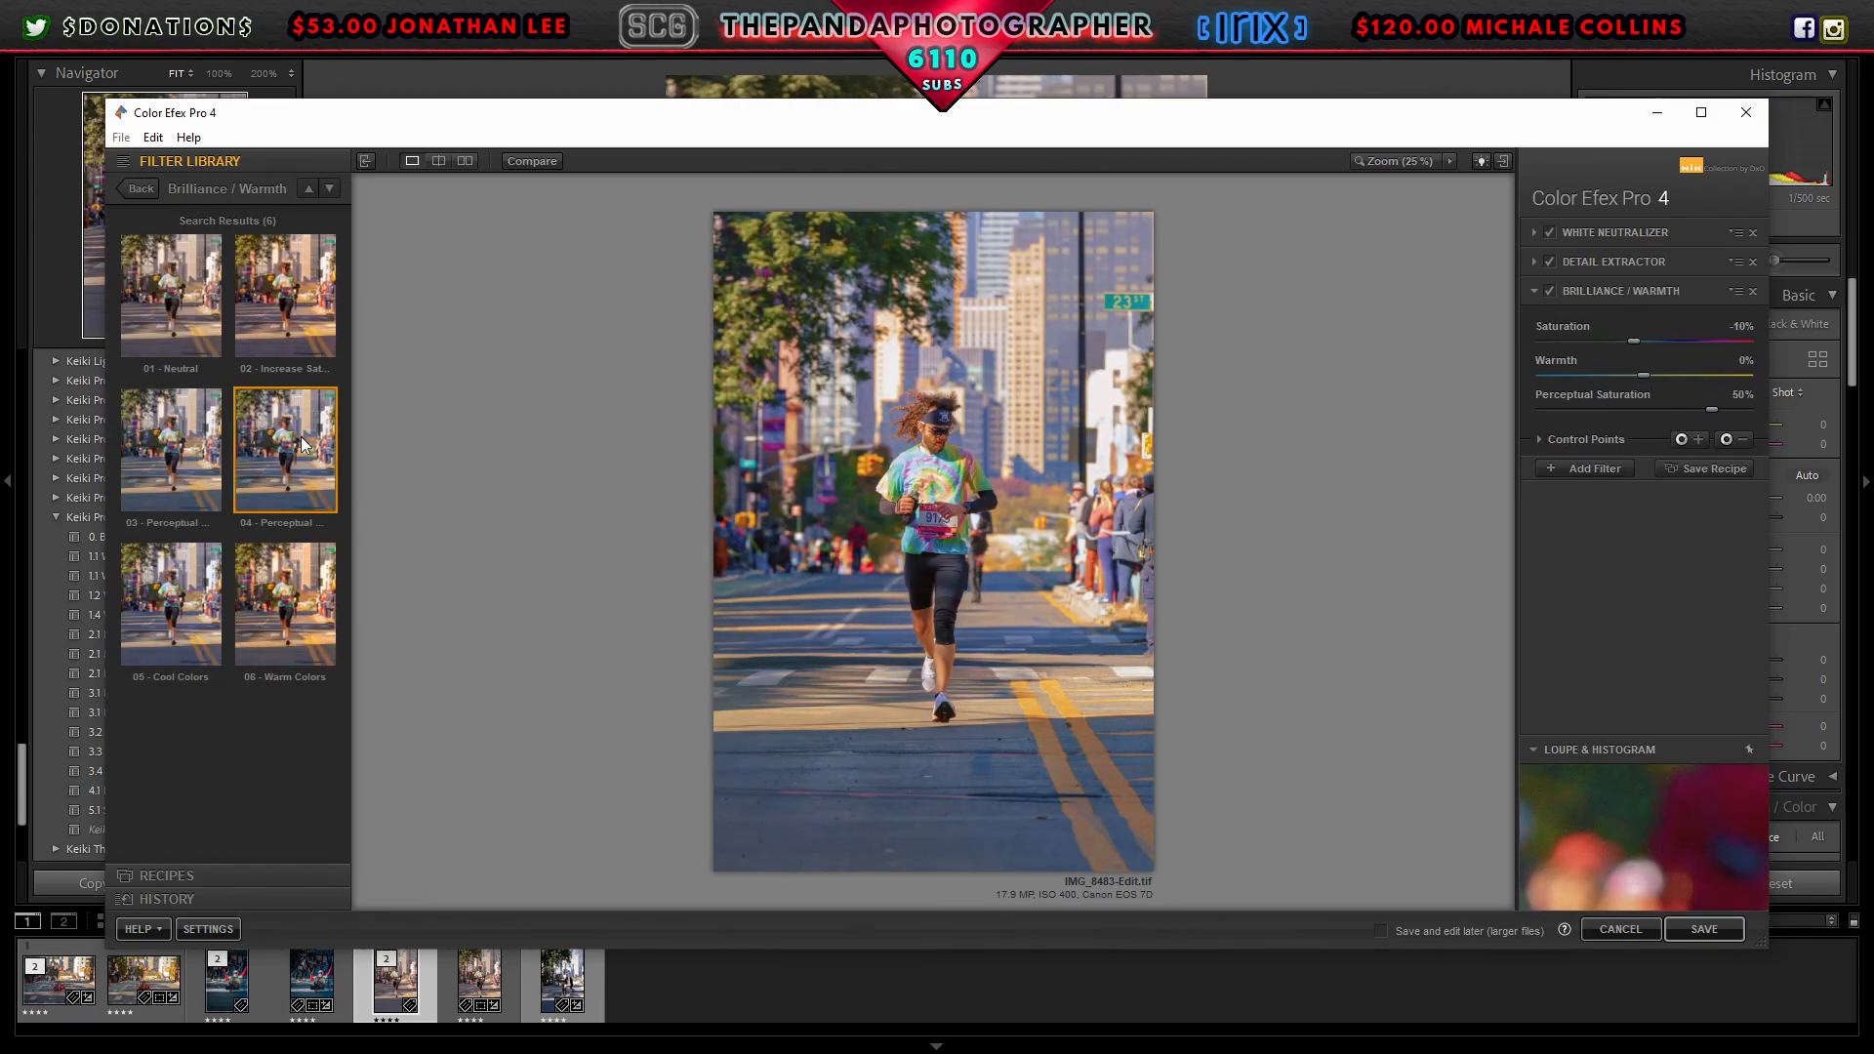
click(171, 351)
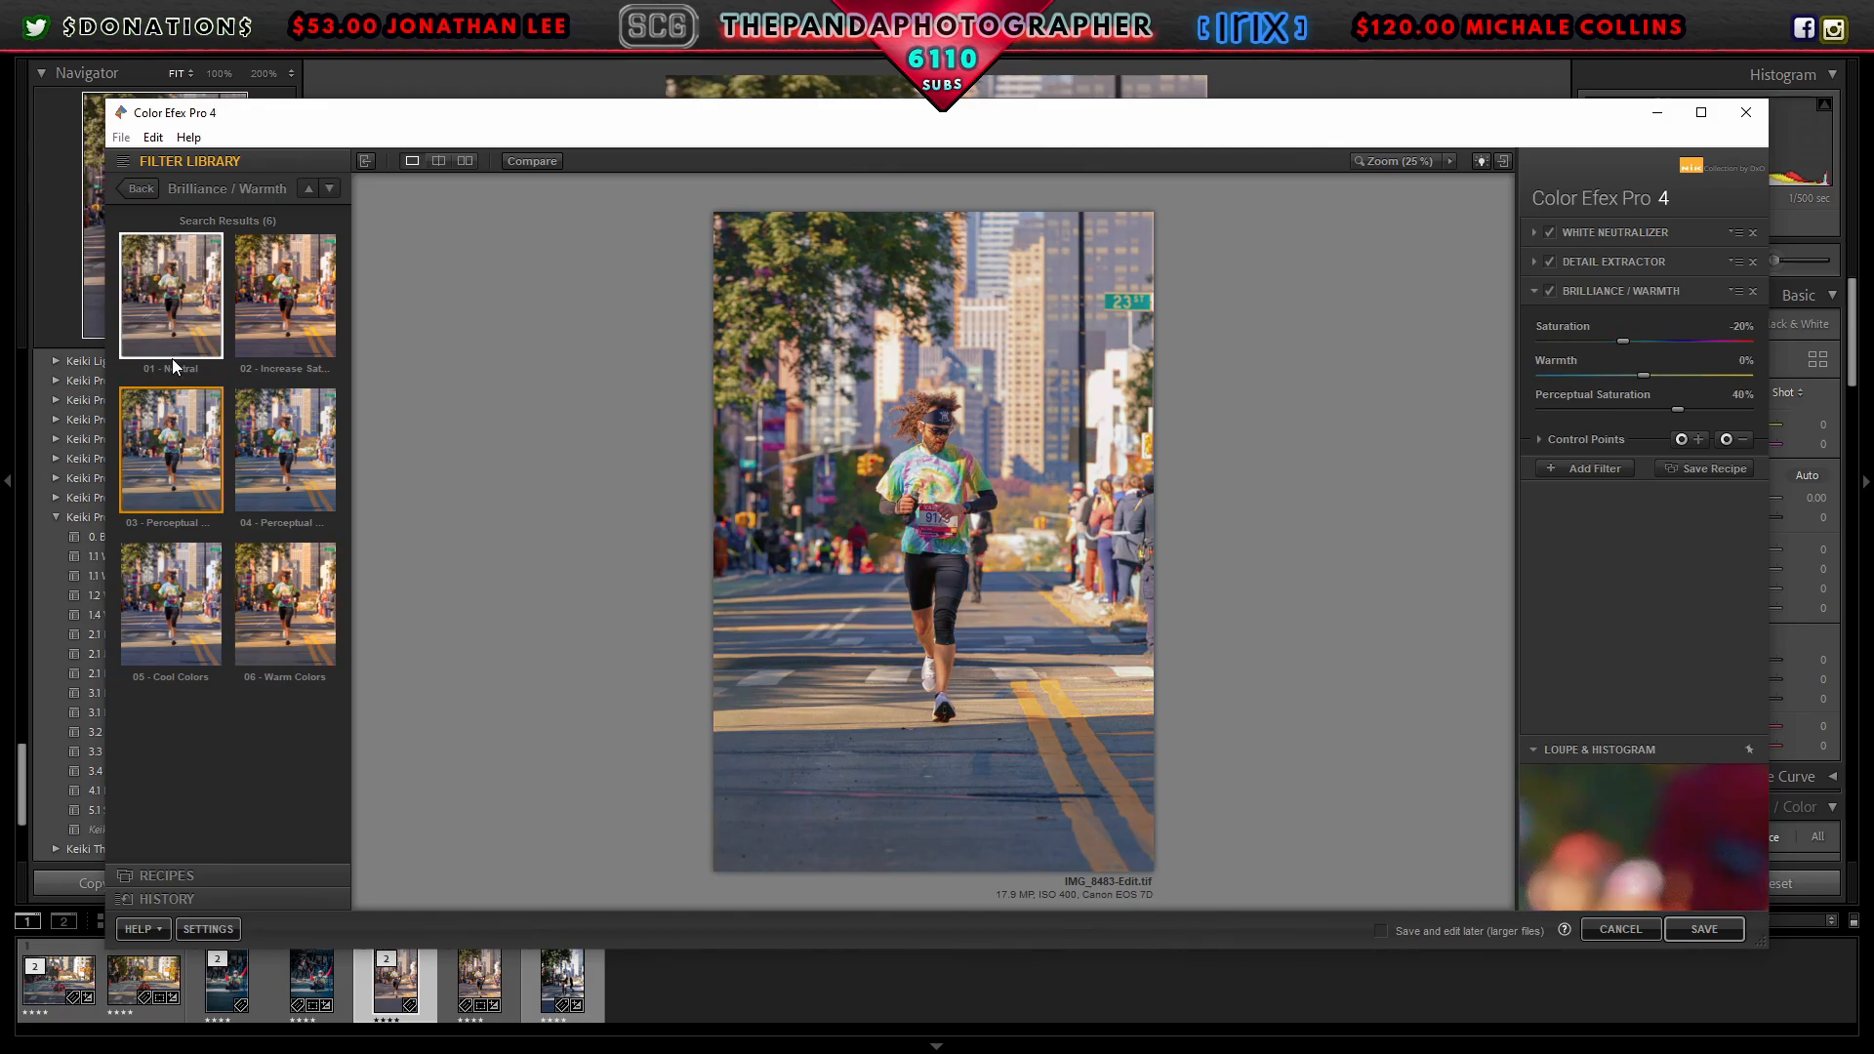
click(256, 447)
click(192, 447)
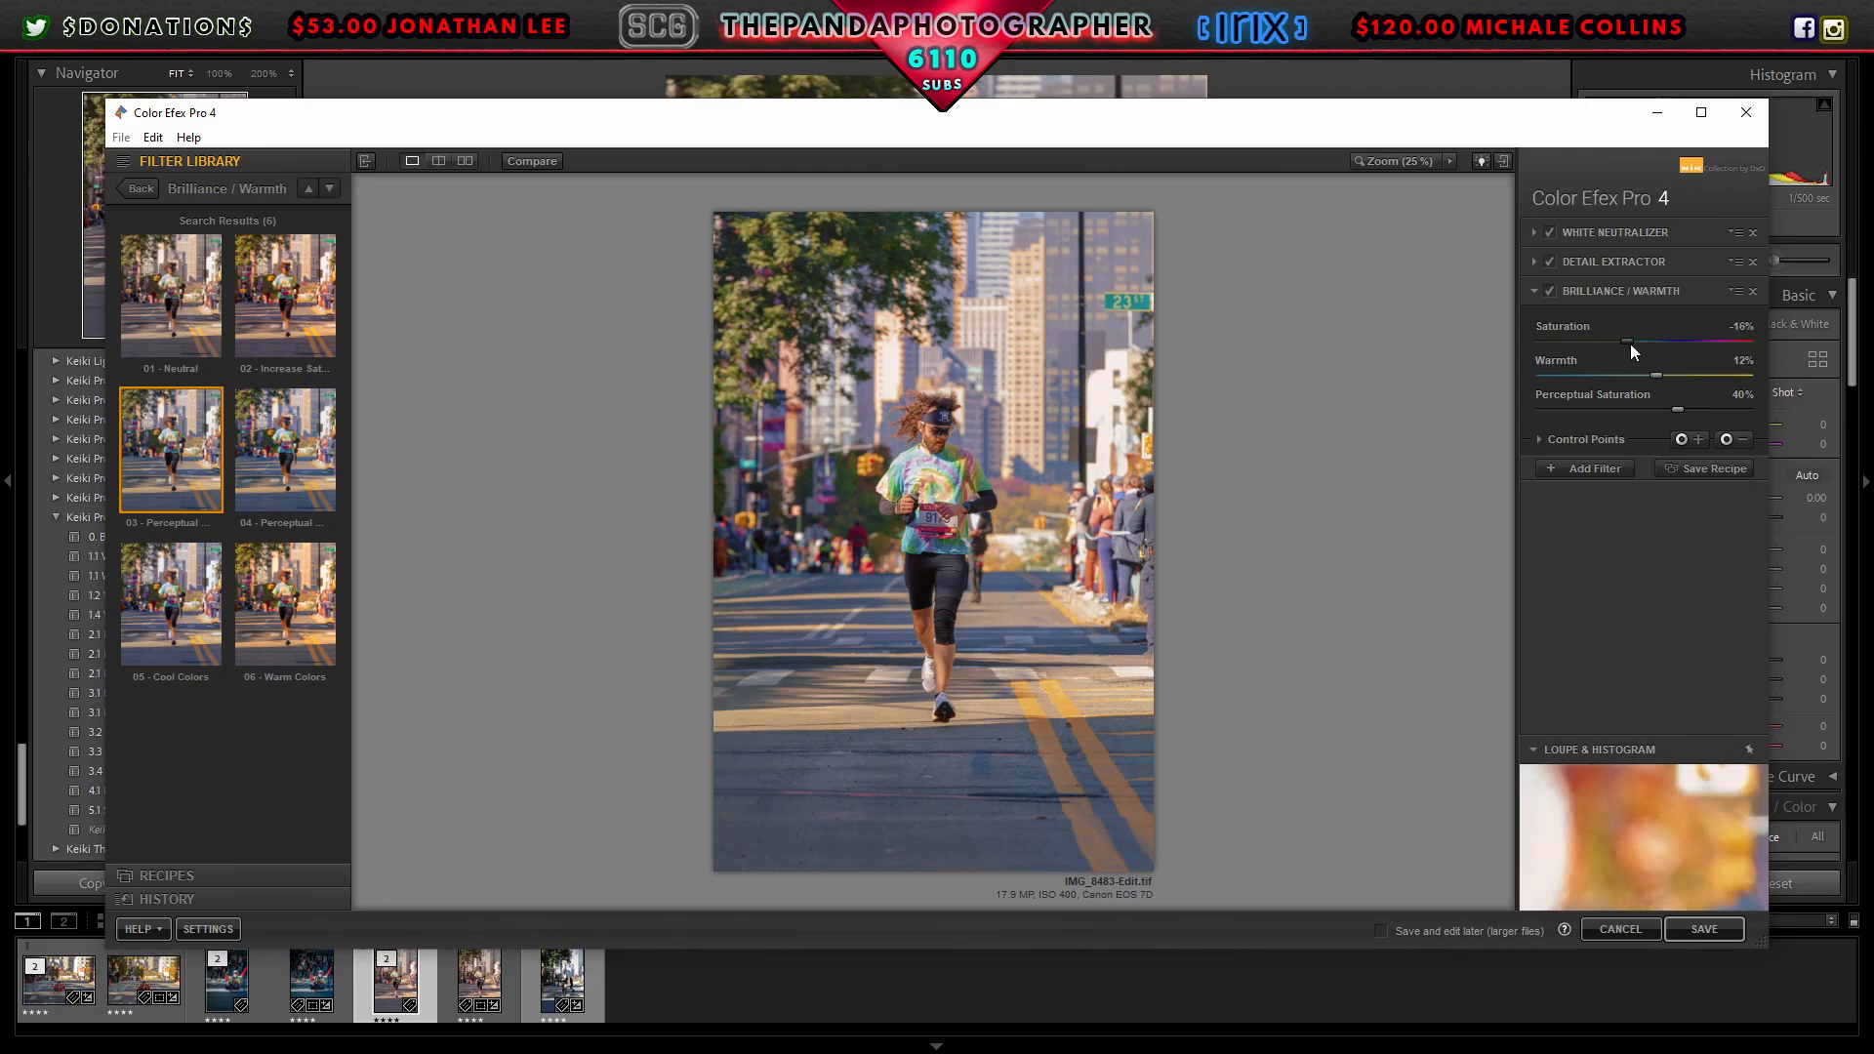
Step: Add a Levels & Curves filter with the 02 - Subtle S-Curve preset and set its opacity to 26%
click(1591, 468)
click(154, 190)
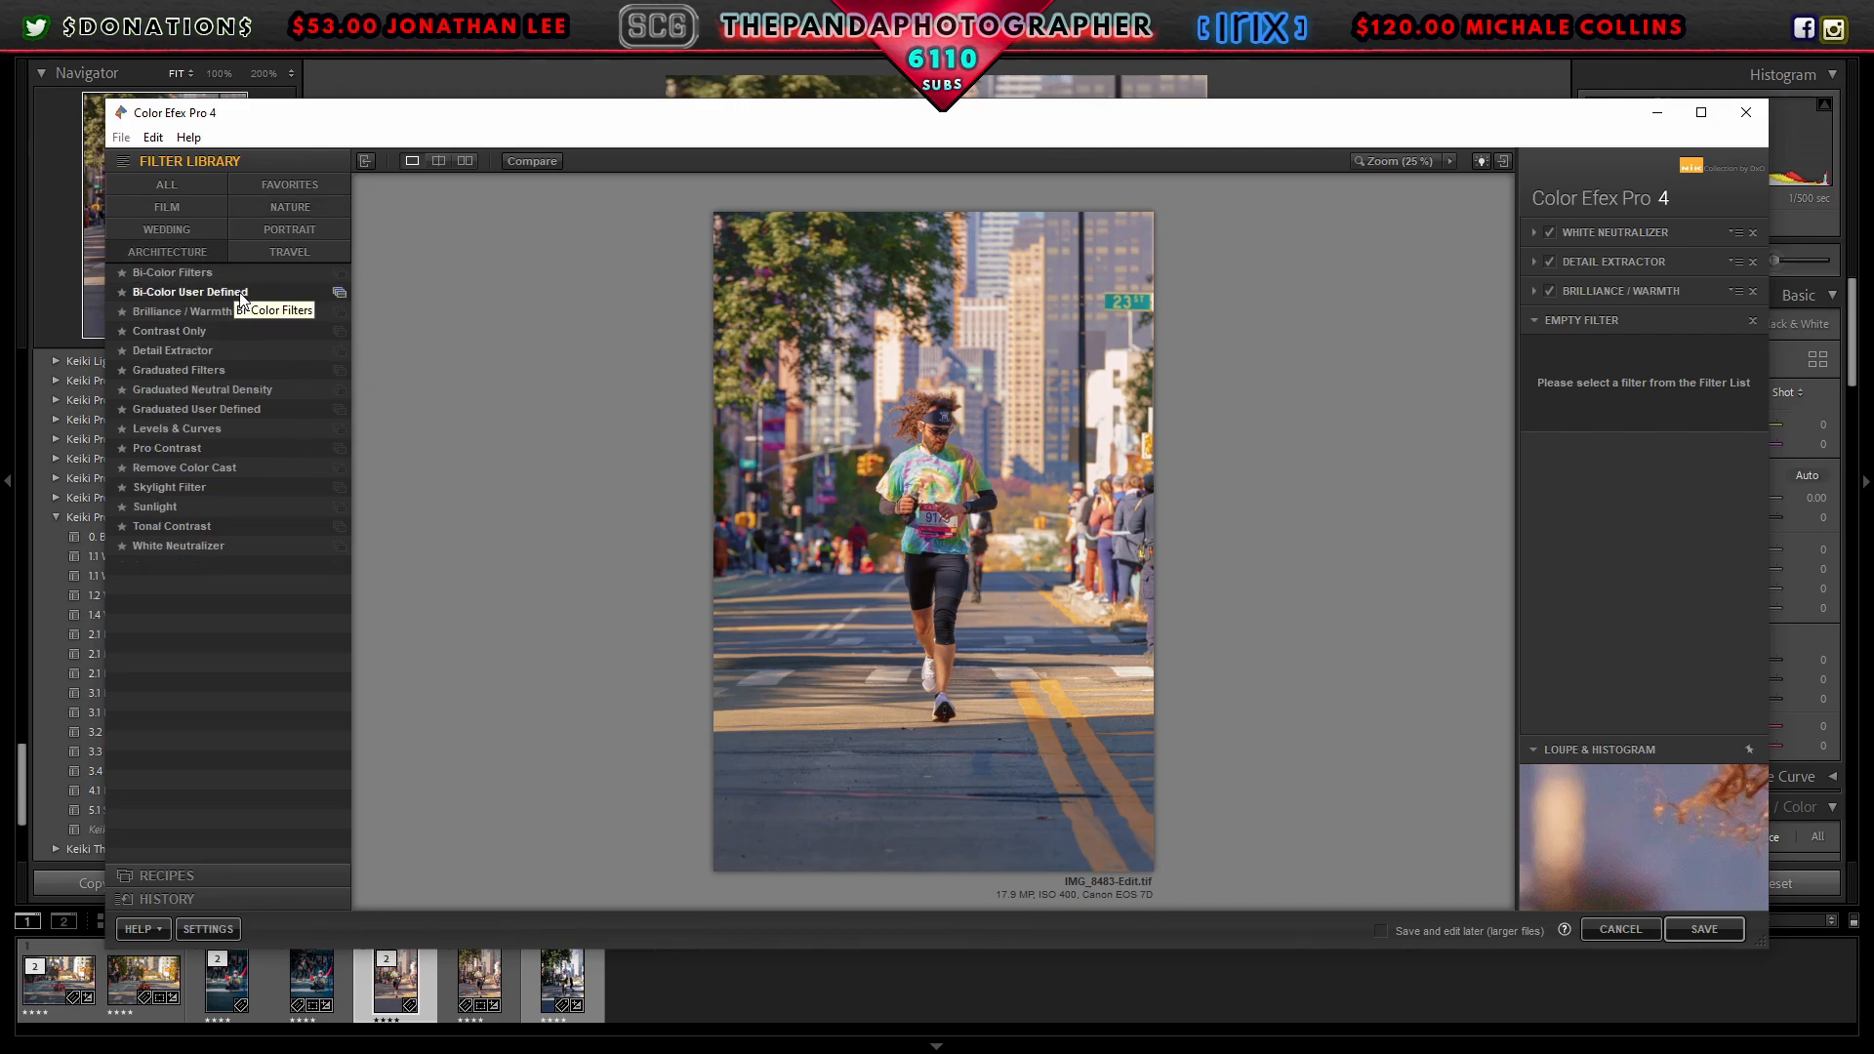
click(338, 430)
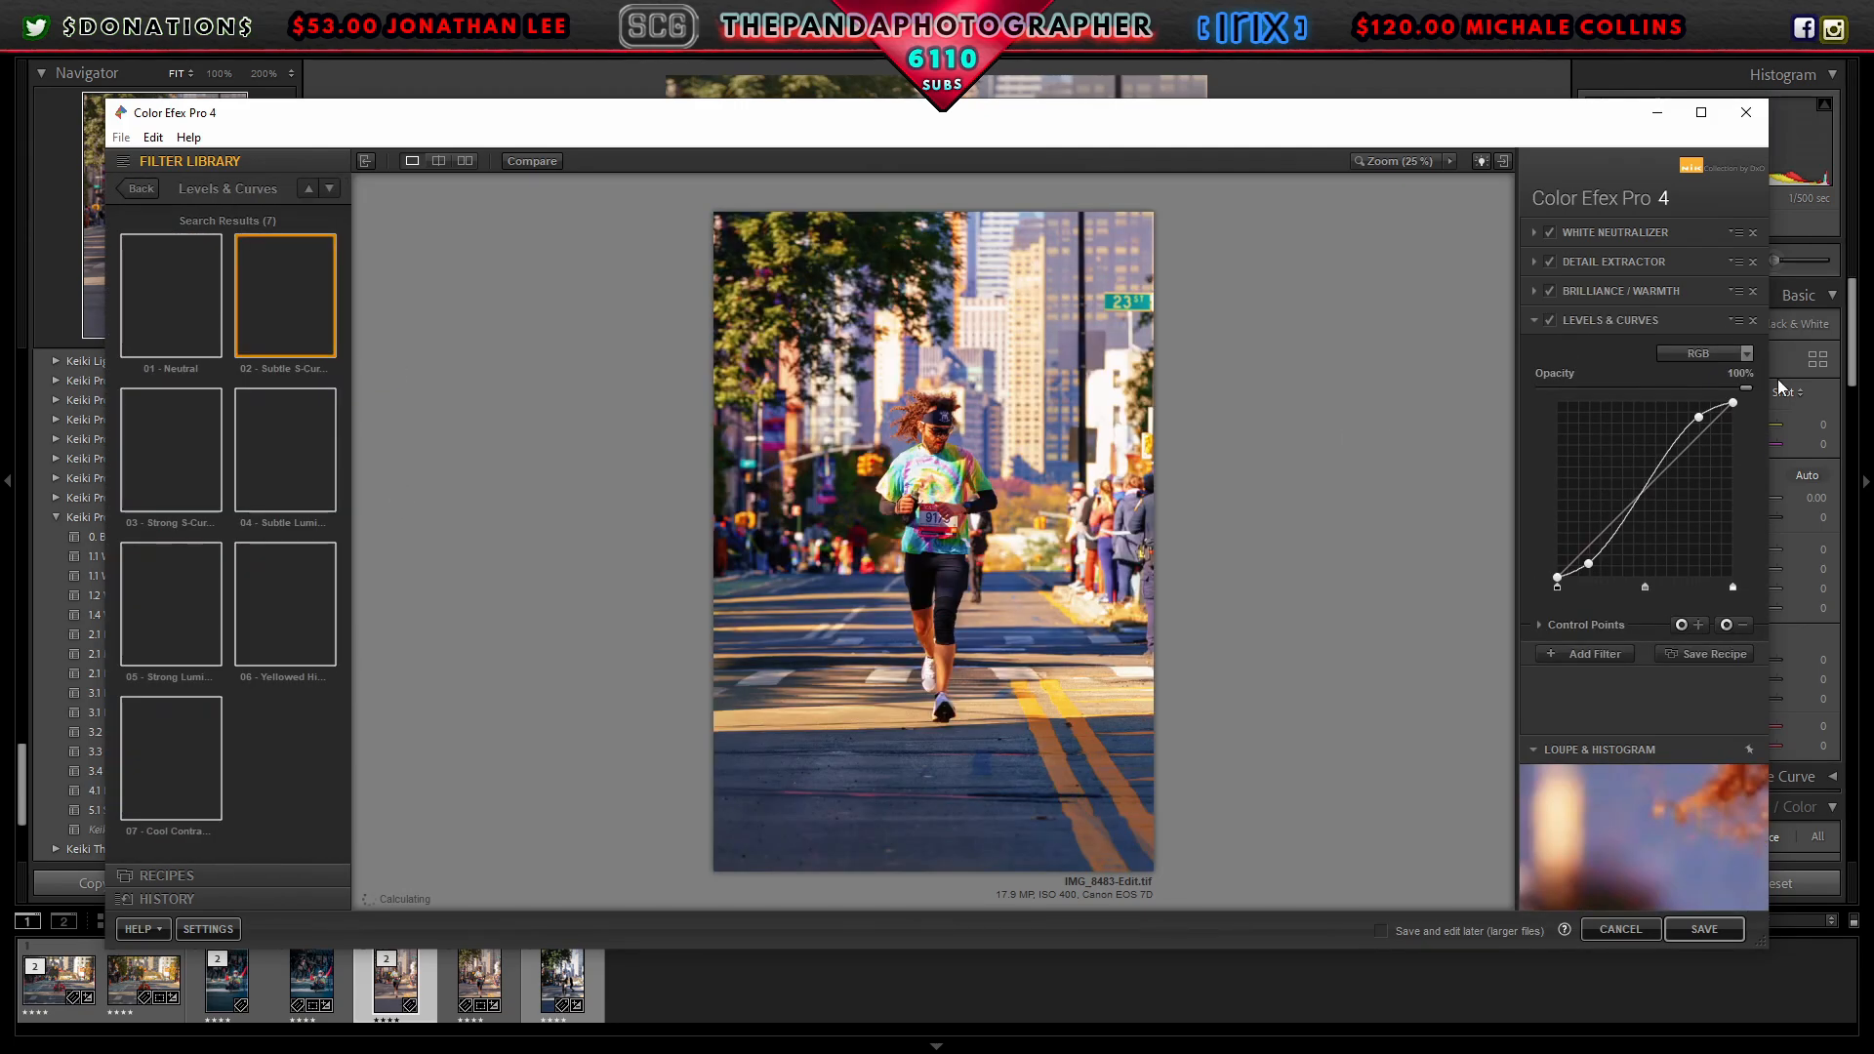
drag(1746, 387, 1549, 390)
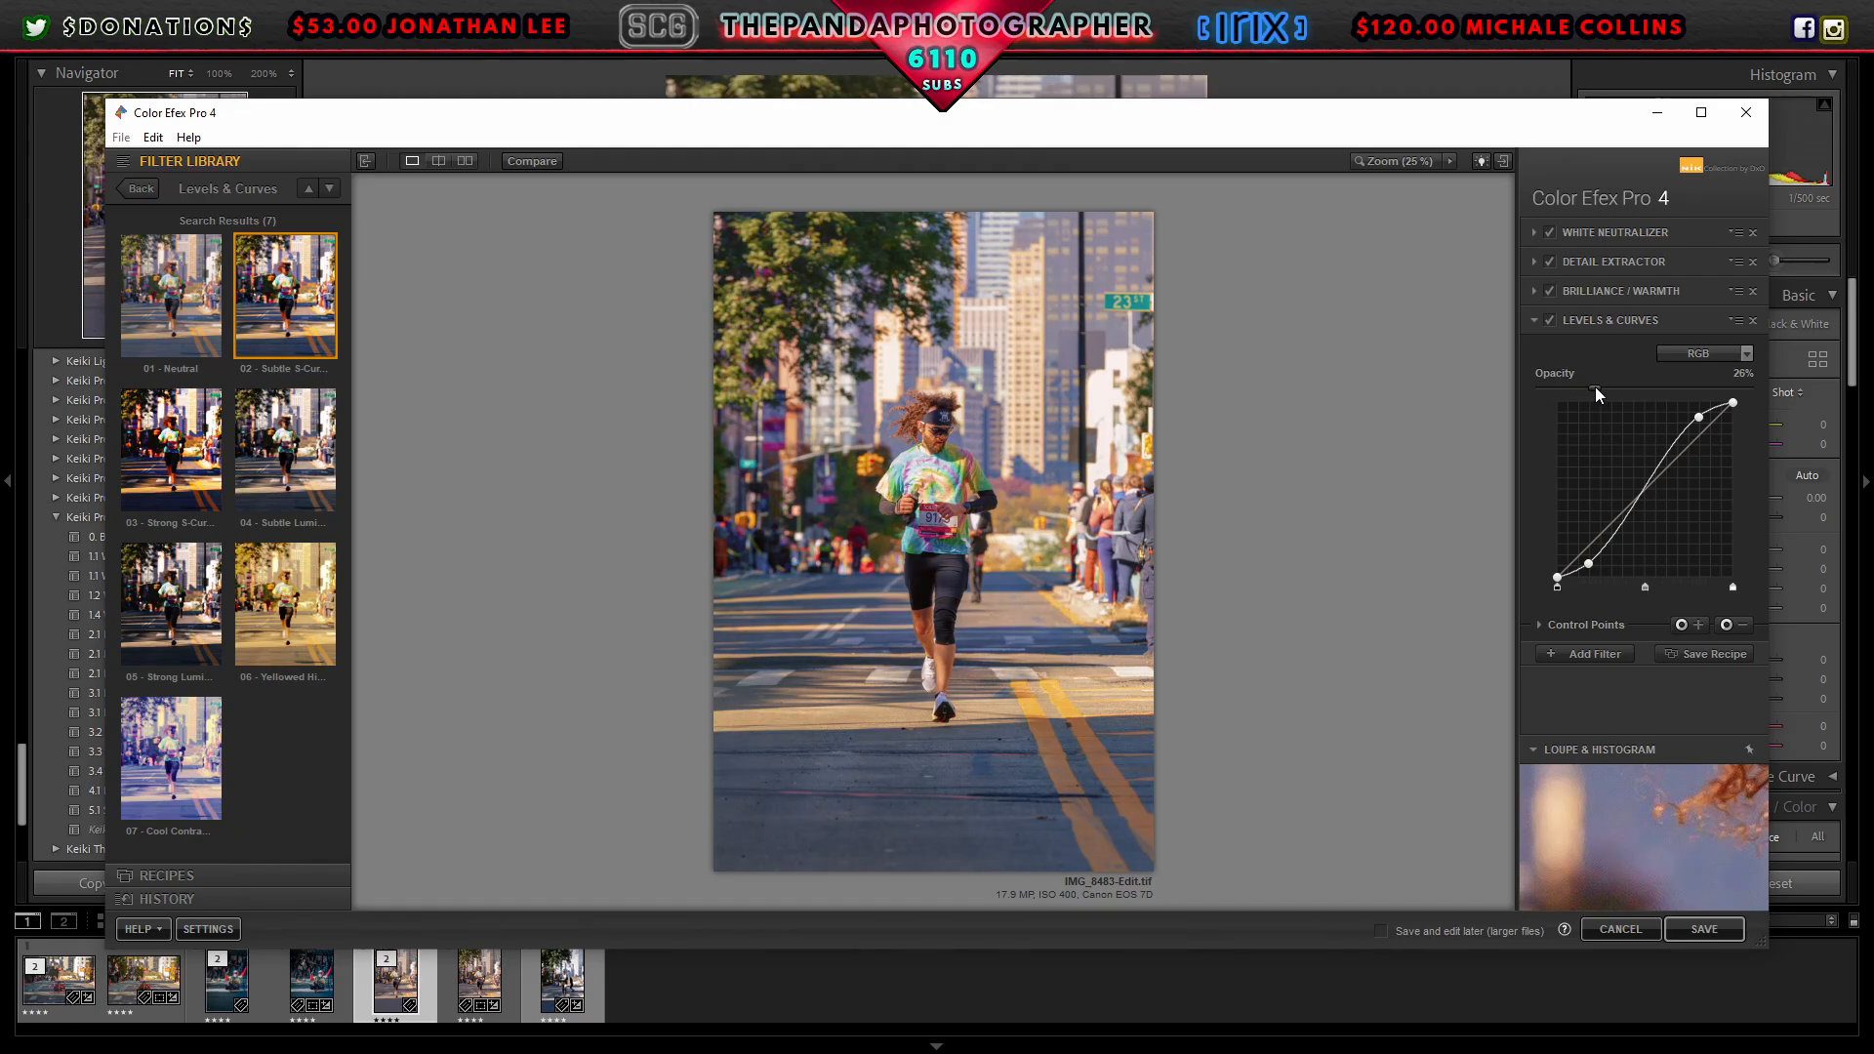
Step: Add a Type 10 image border with Size -92% and Spread -92%, and save the edited photo
click(1601, 654)
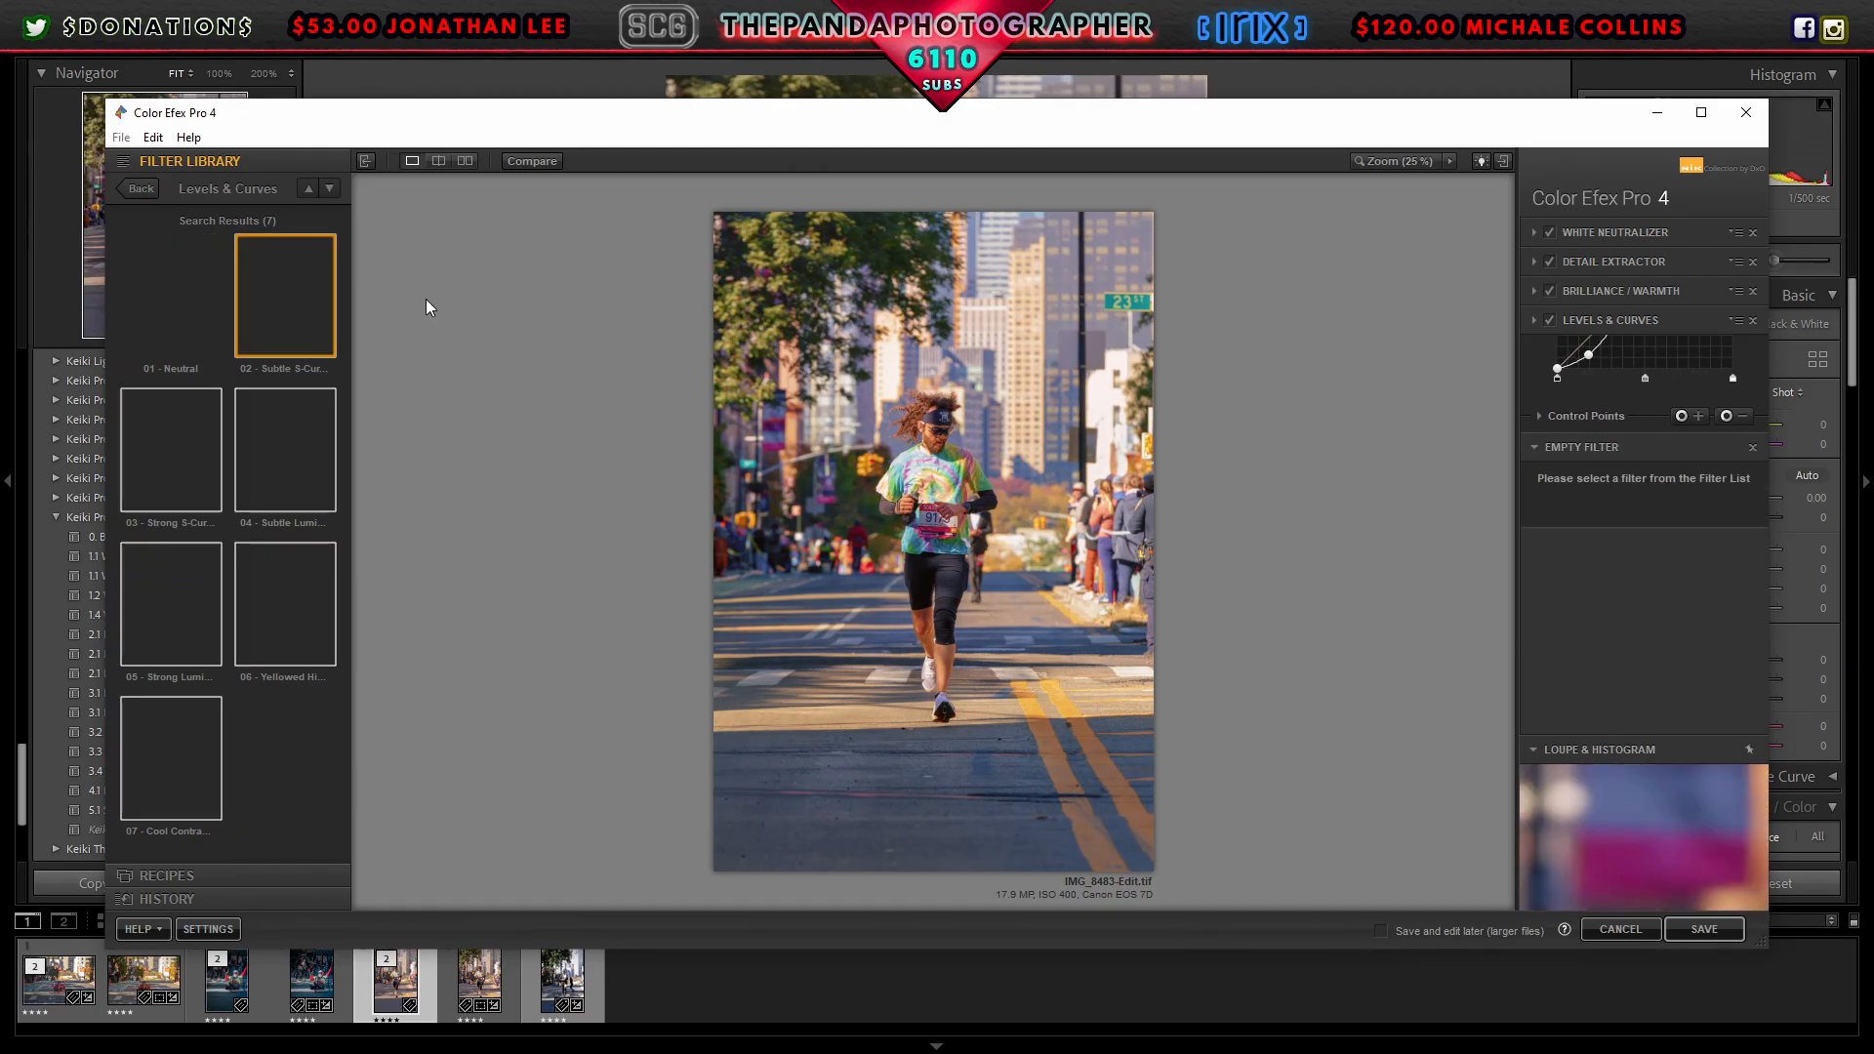
click(139, 189)
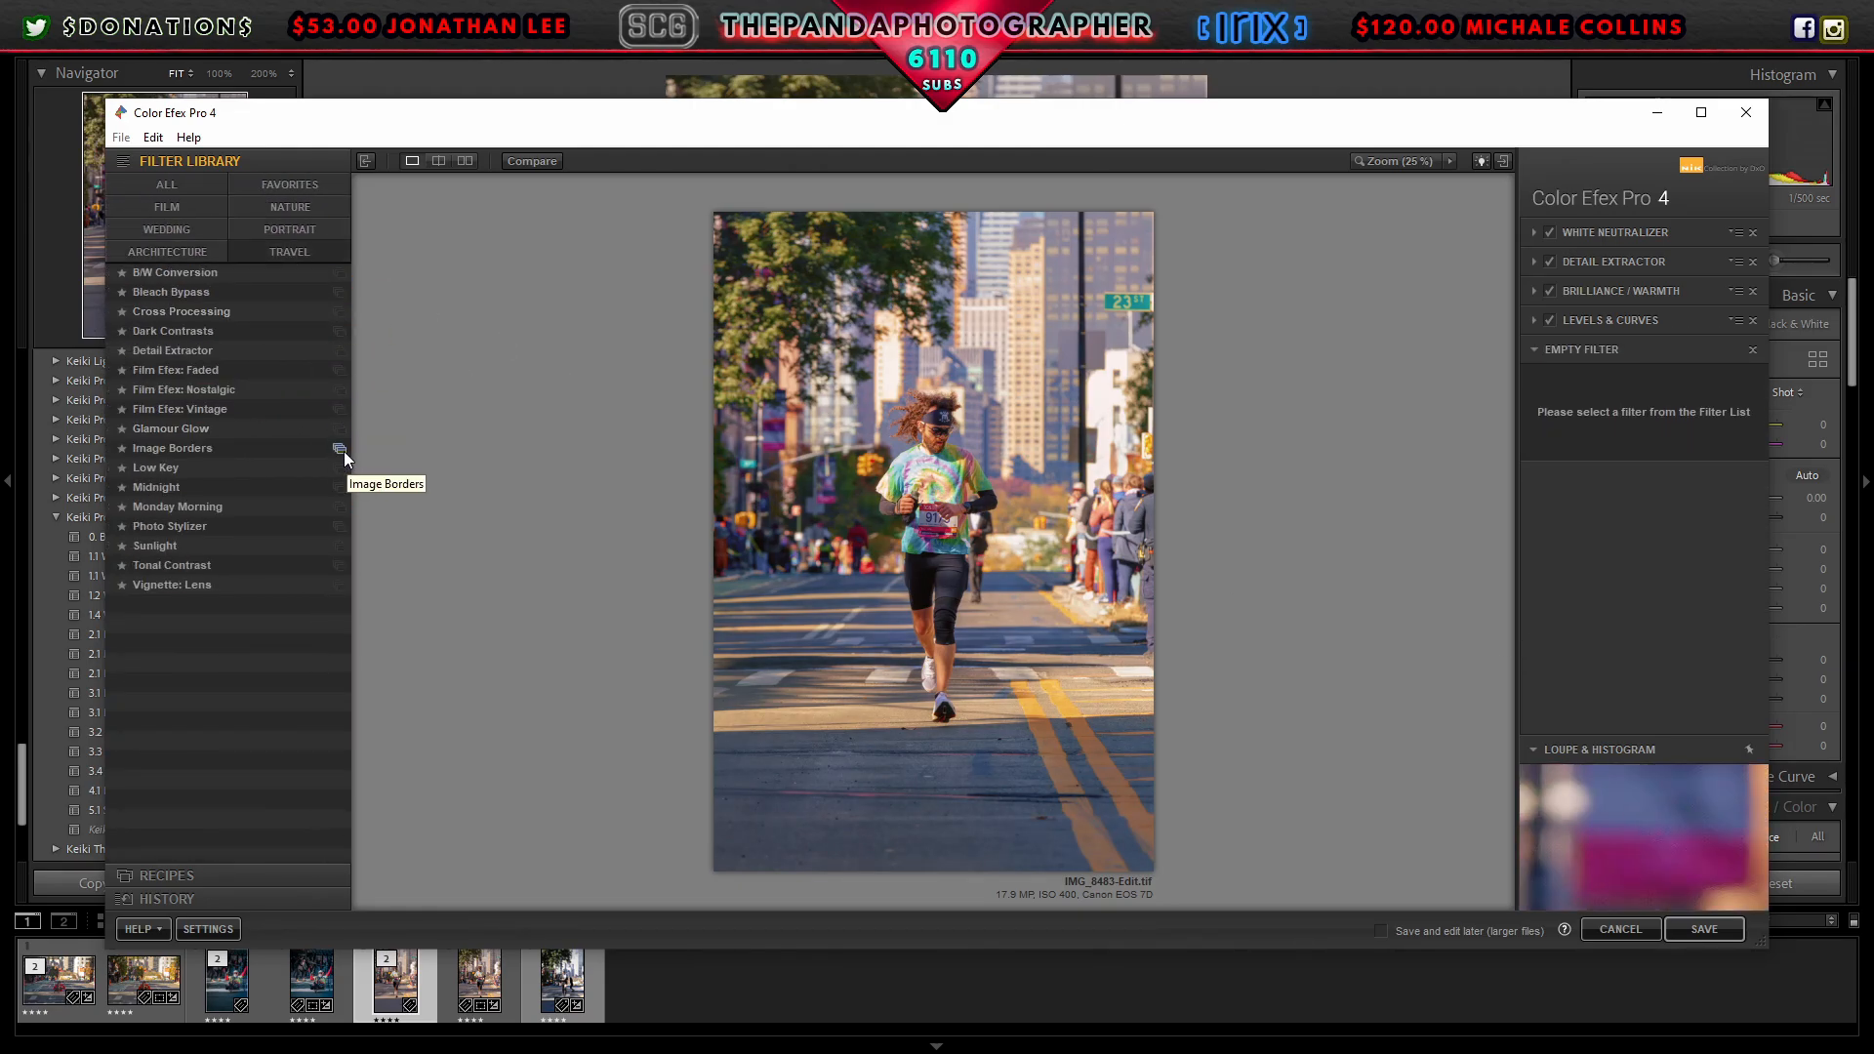
click(322, 448)
click(318, 457)
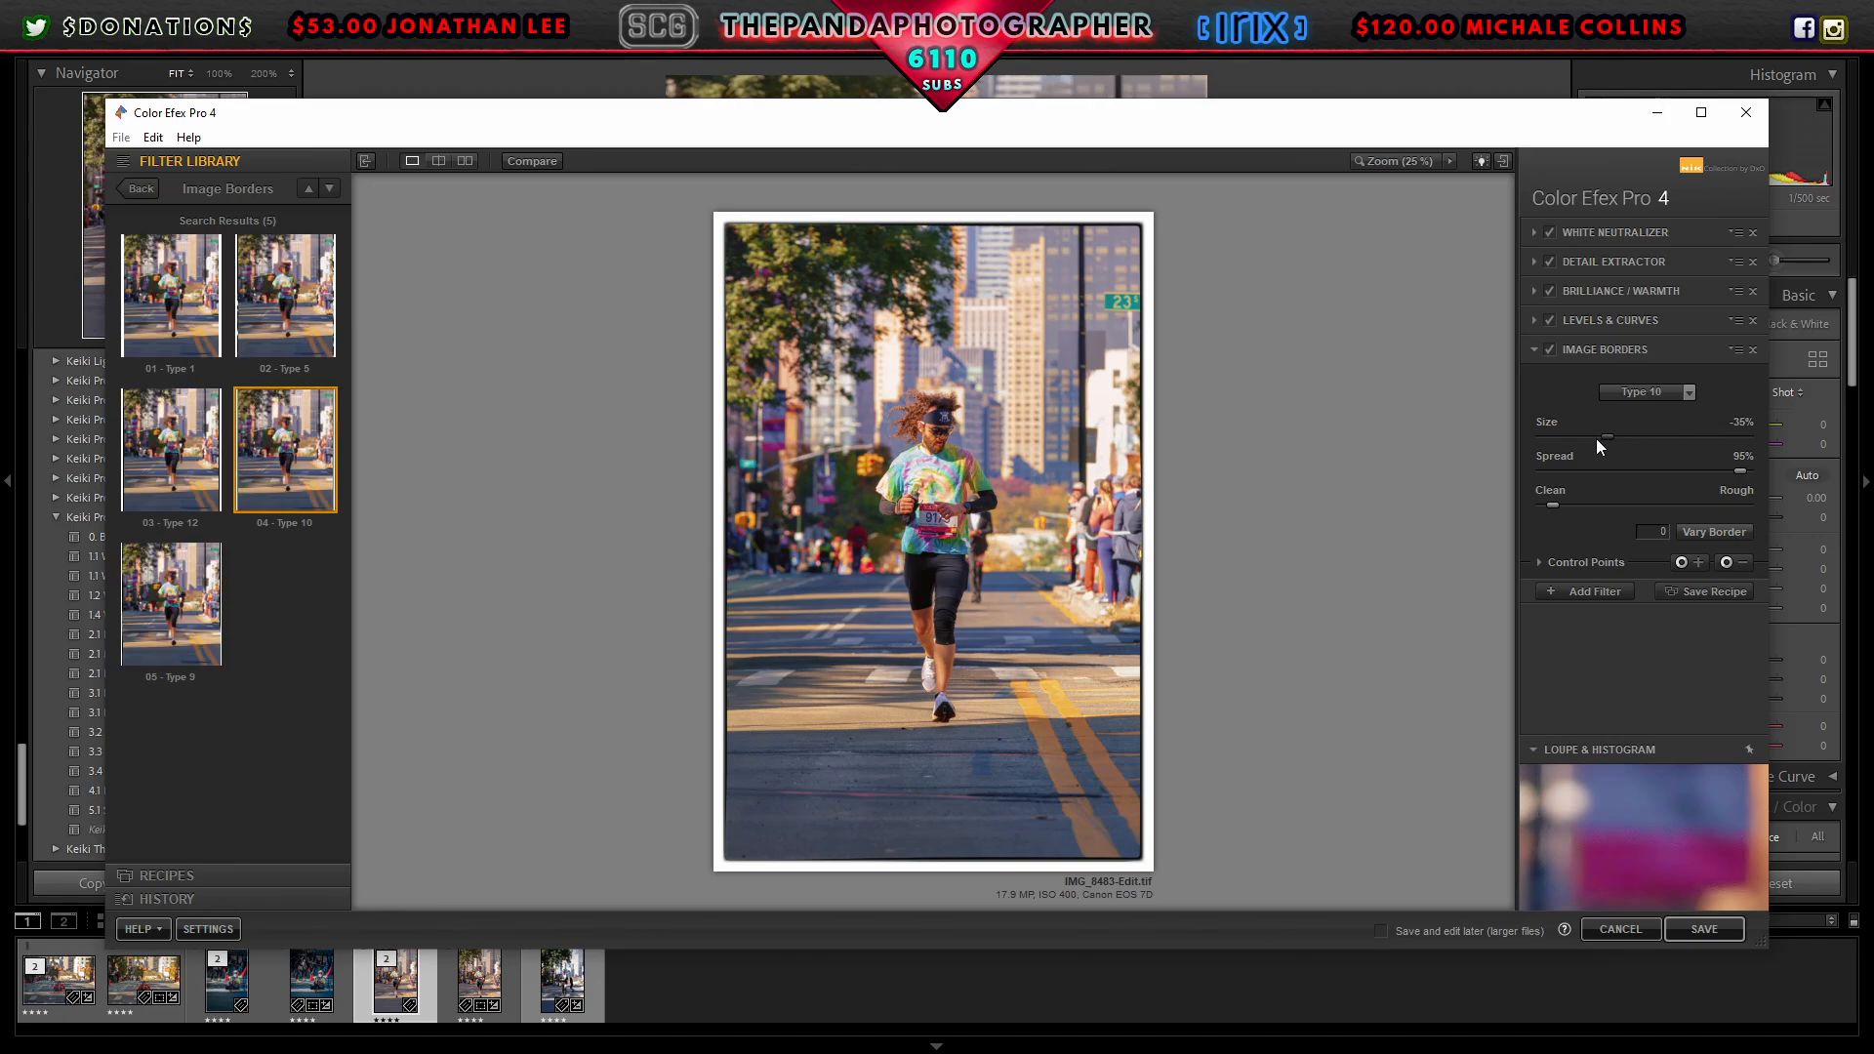
drag(1740, 470, 1552, 476)
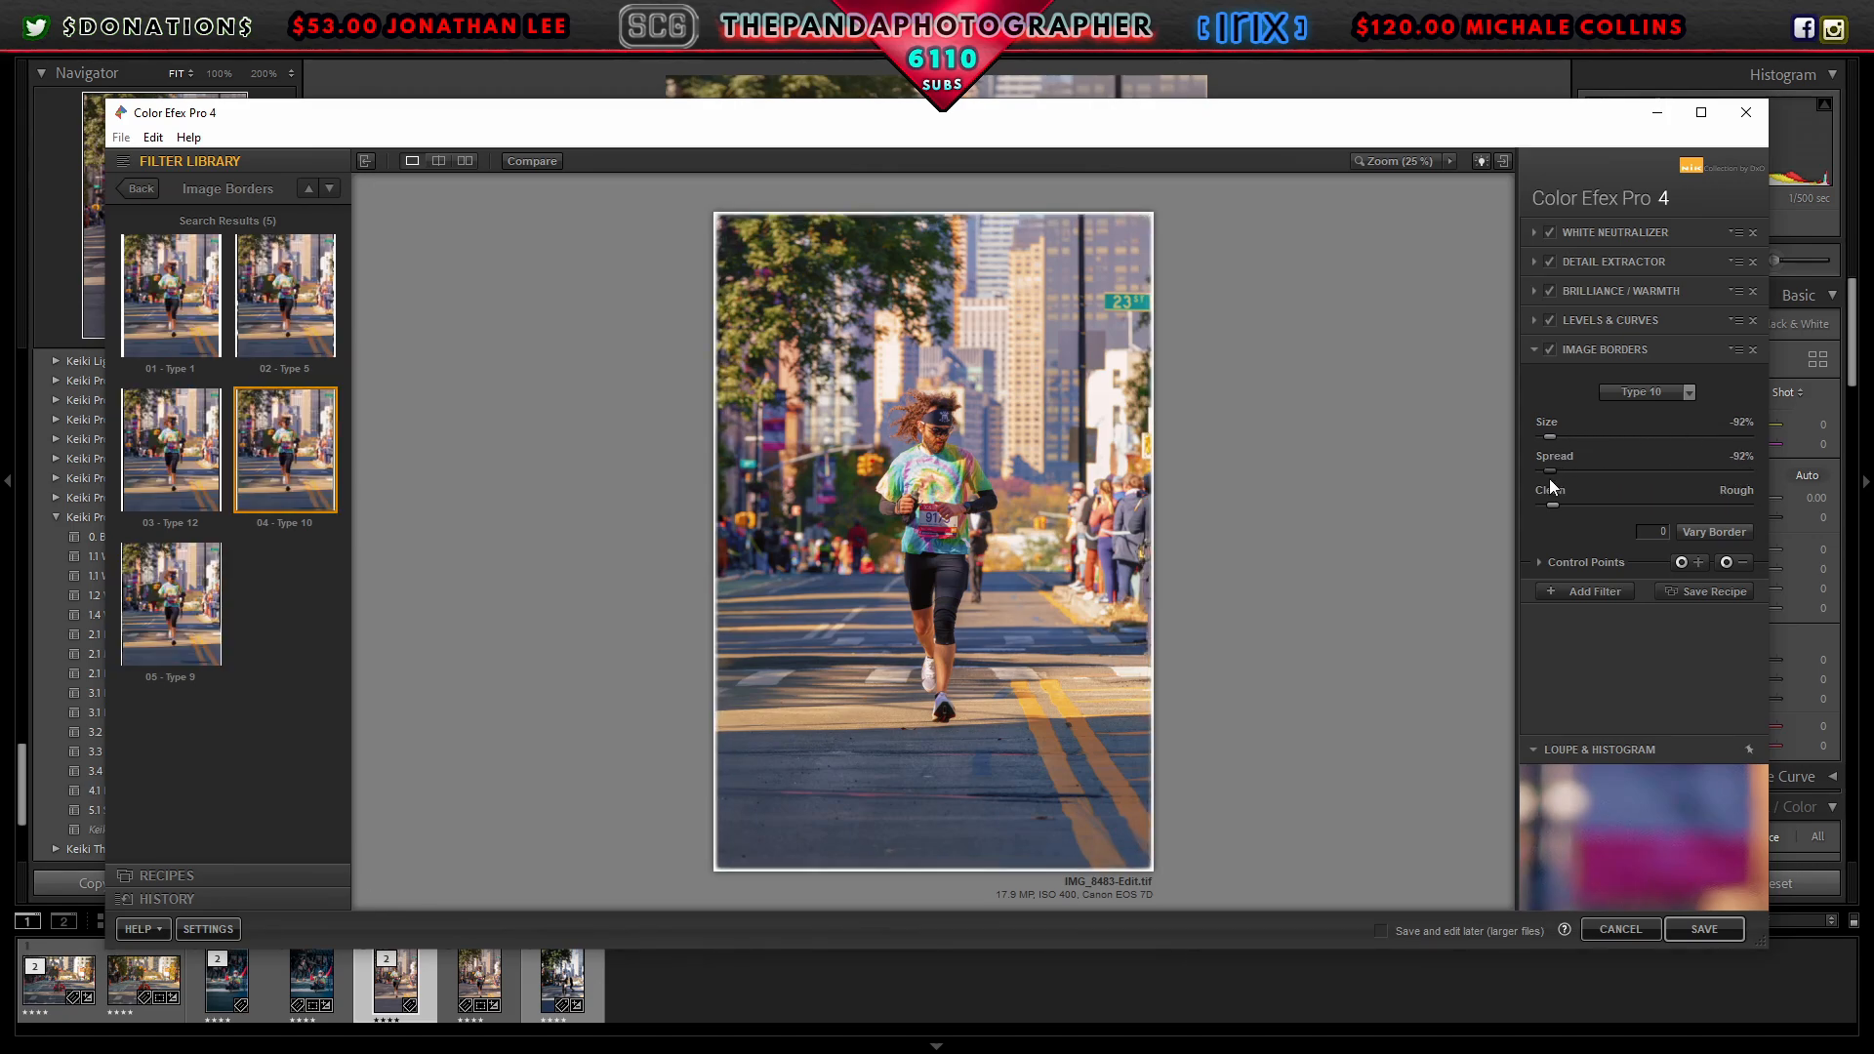
click(1704, 929)
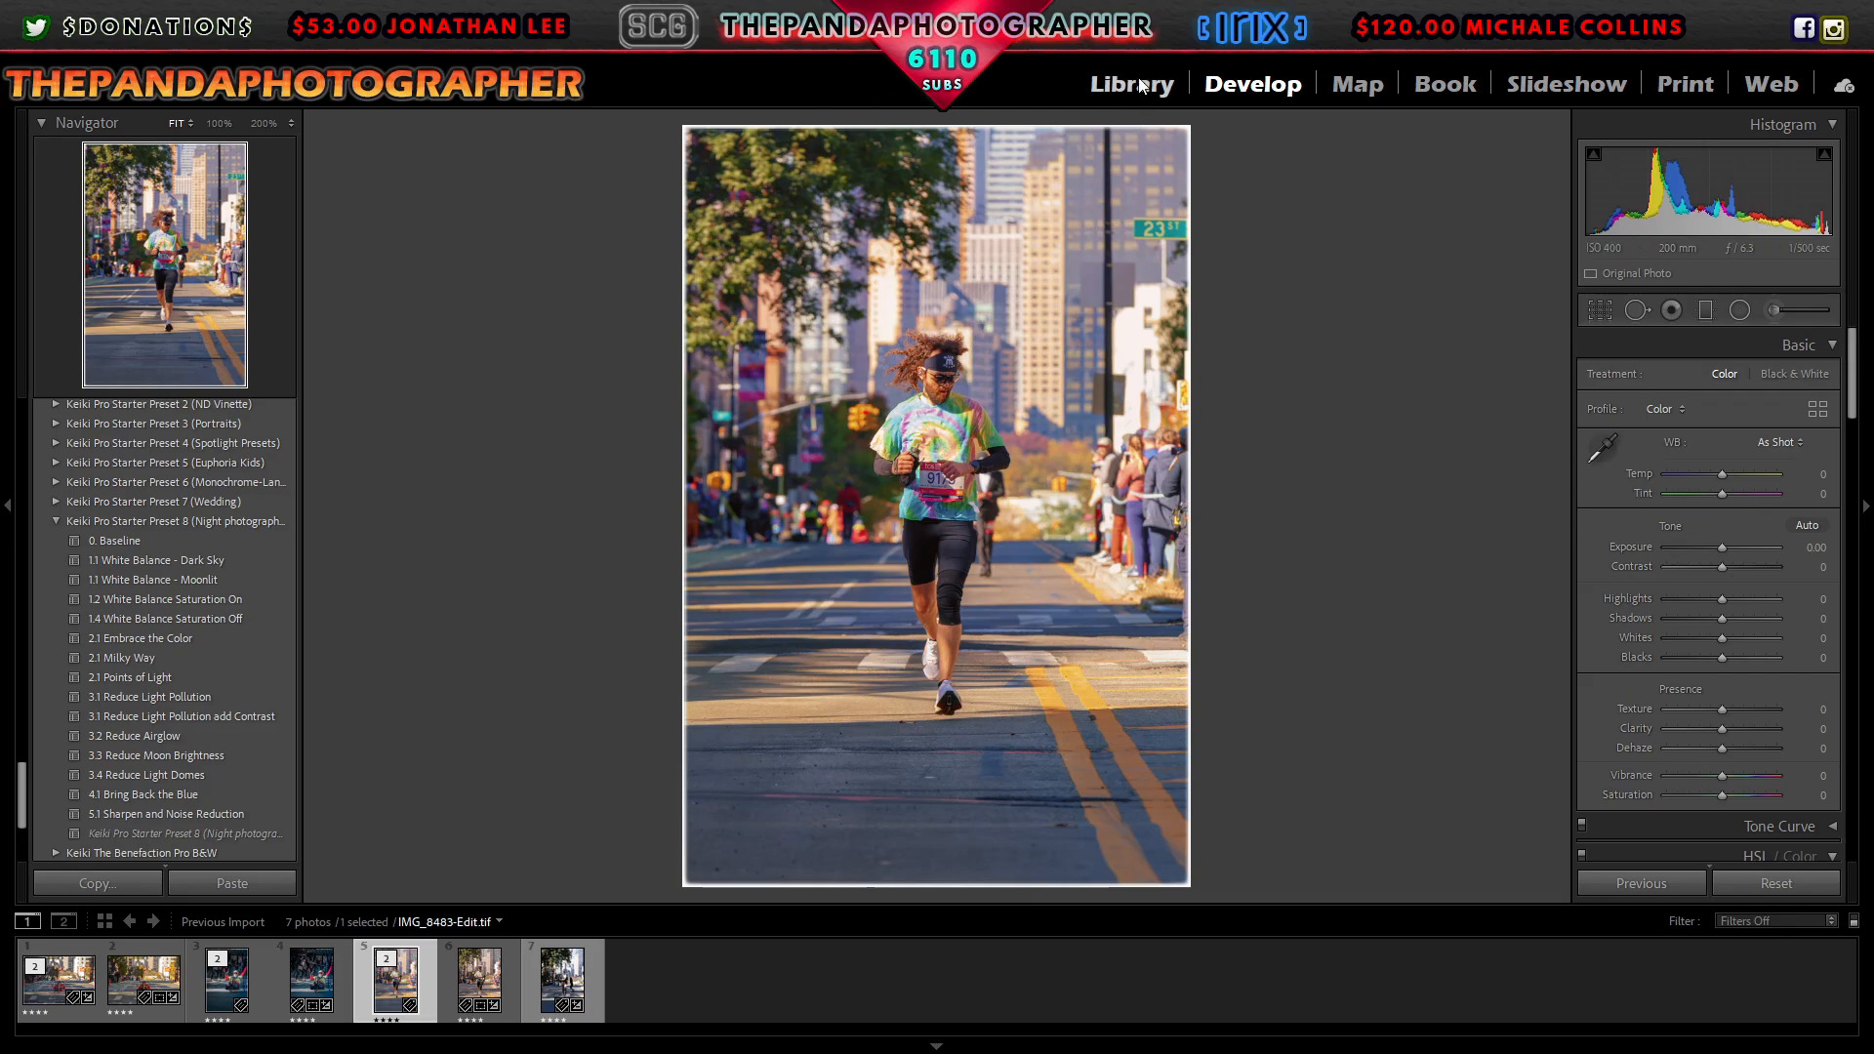
Step: Apply the ThePandaPhotographer metadata preset to IMG_8483-Edit.tif in the library
click(1140, 86)
right_click(866, 214)
mouse_move(937, 694)
click(1220, 813)
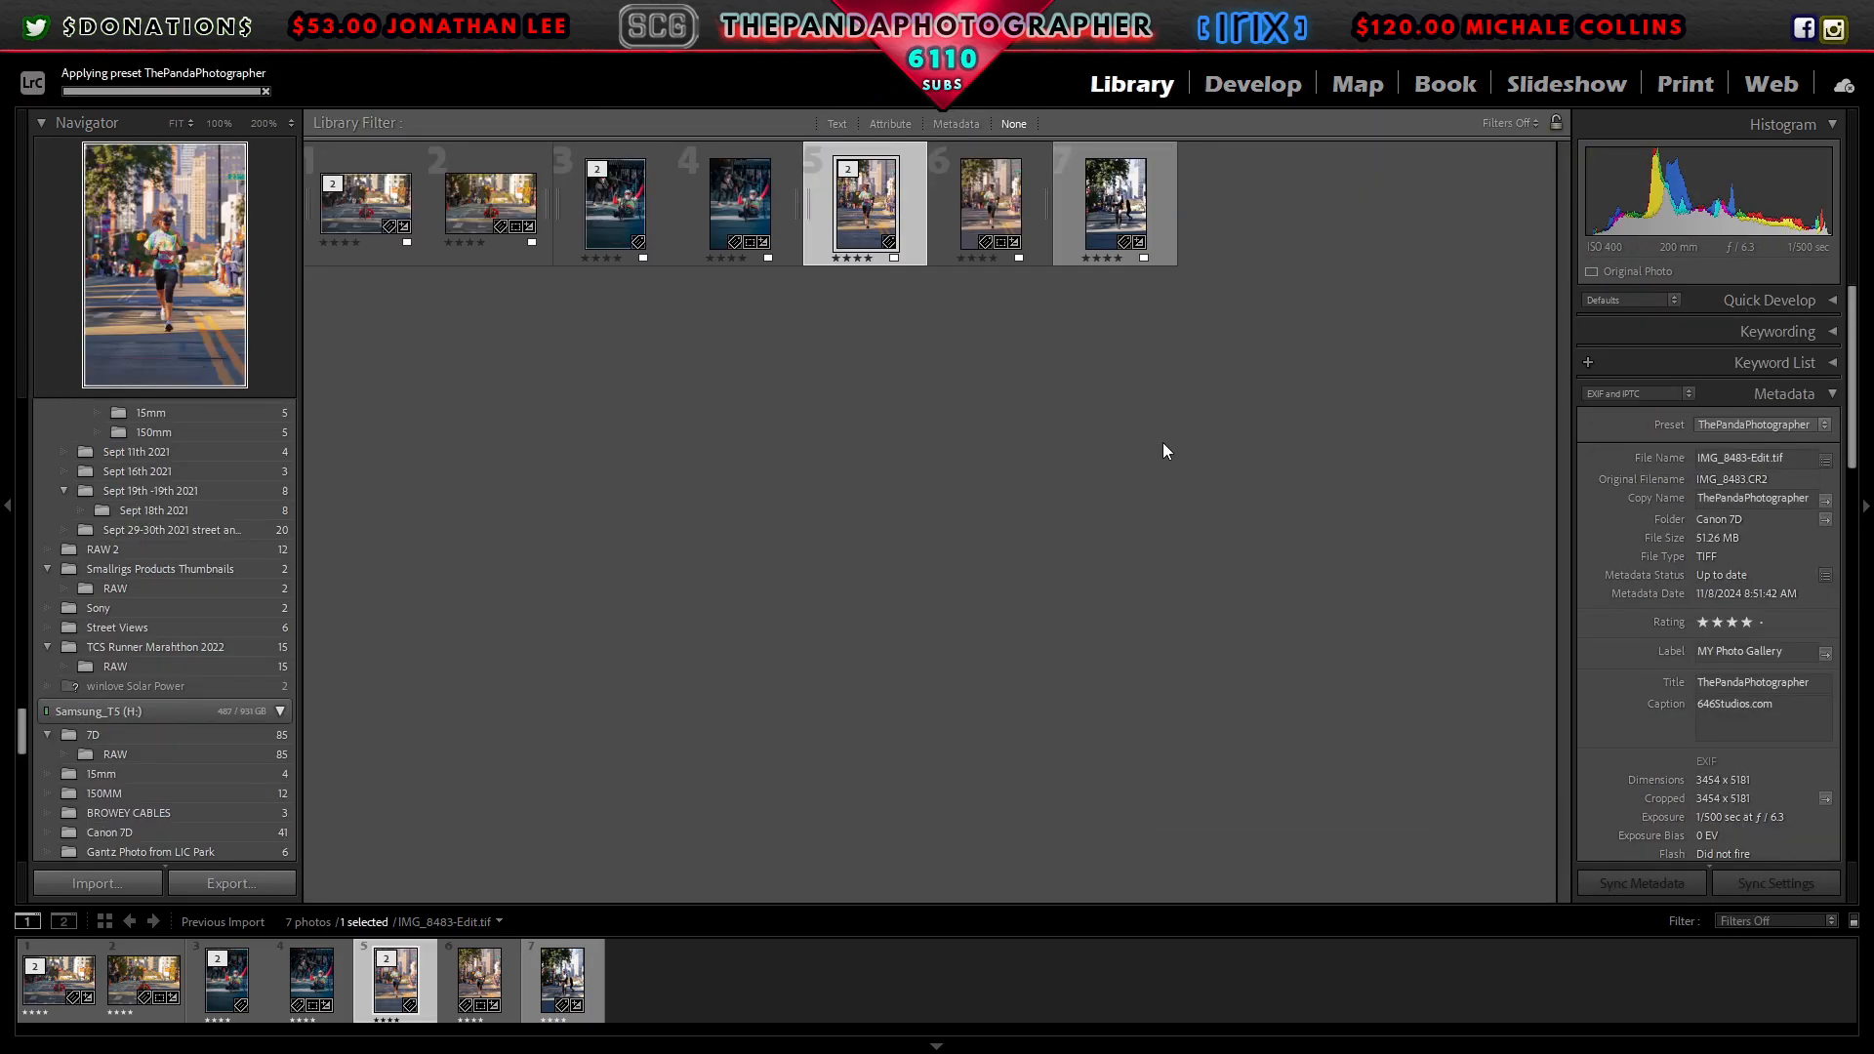
Step: Apply the SaP 6-Vignette Black Dreamy preset to the bordered photo and check the runner's bib up close
click(1253, 85)
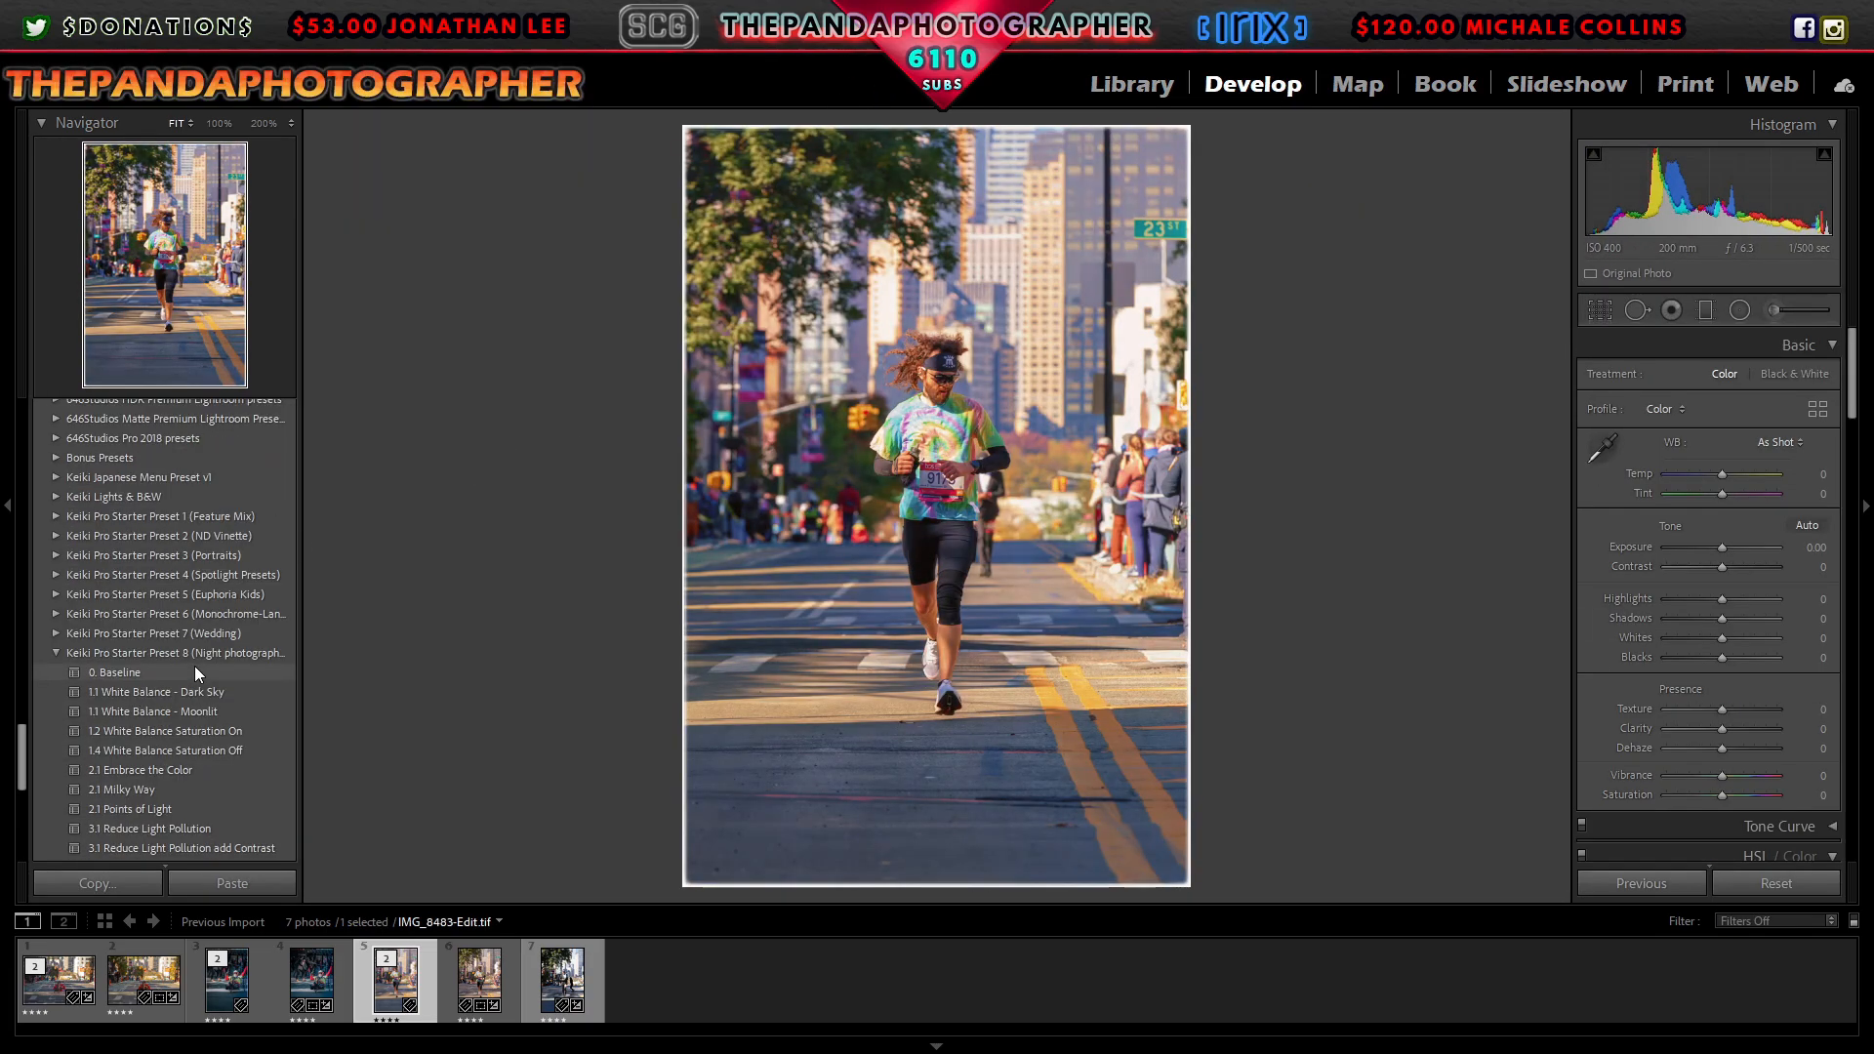
scroll(195, 634, up, 5)
click(201, 526)
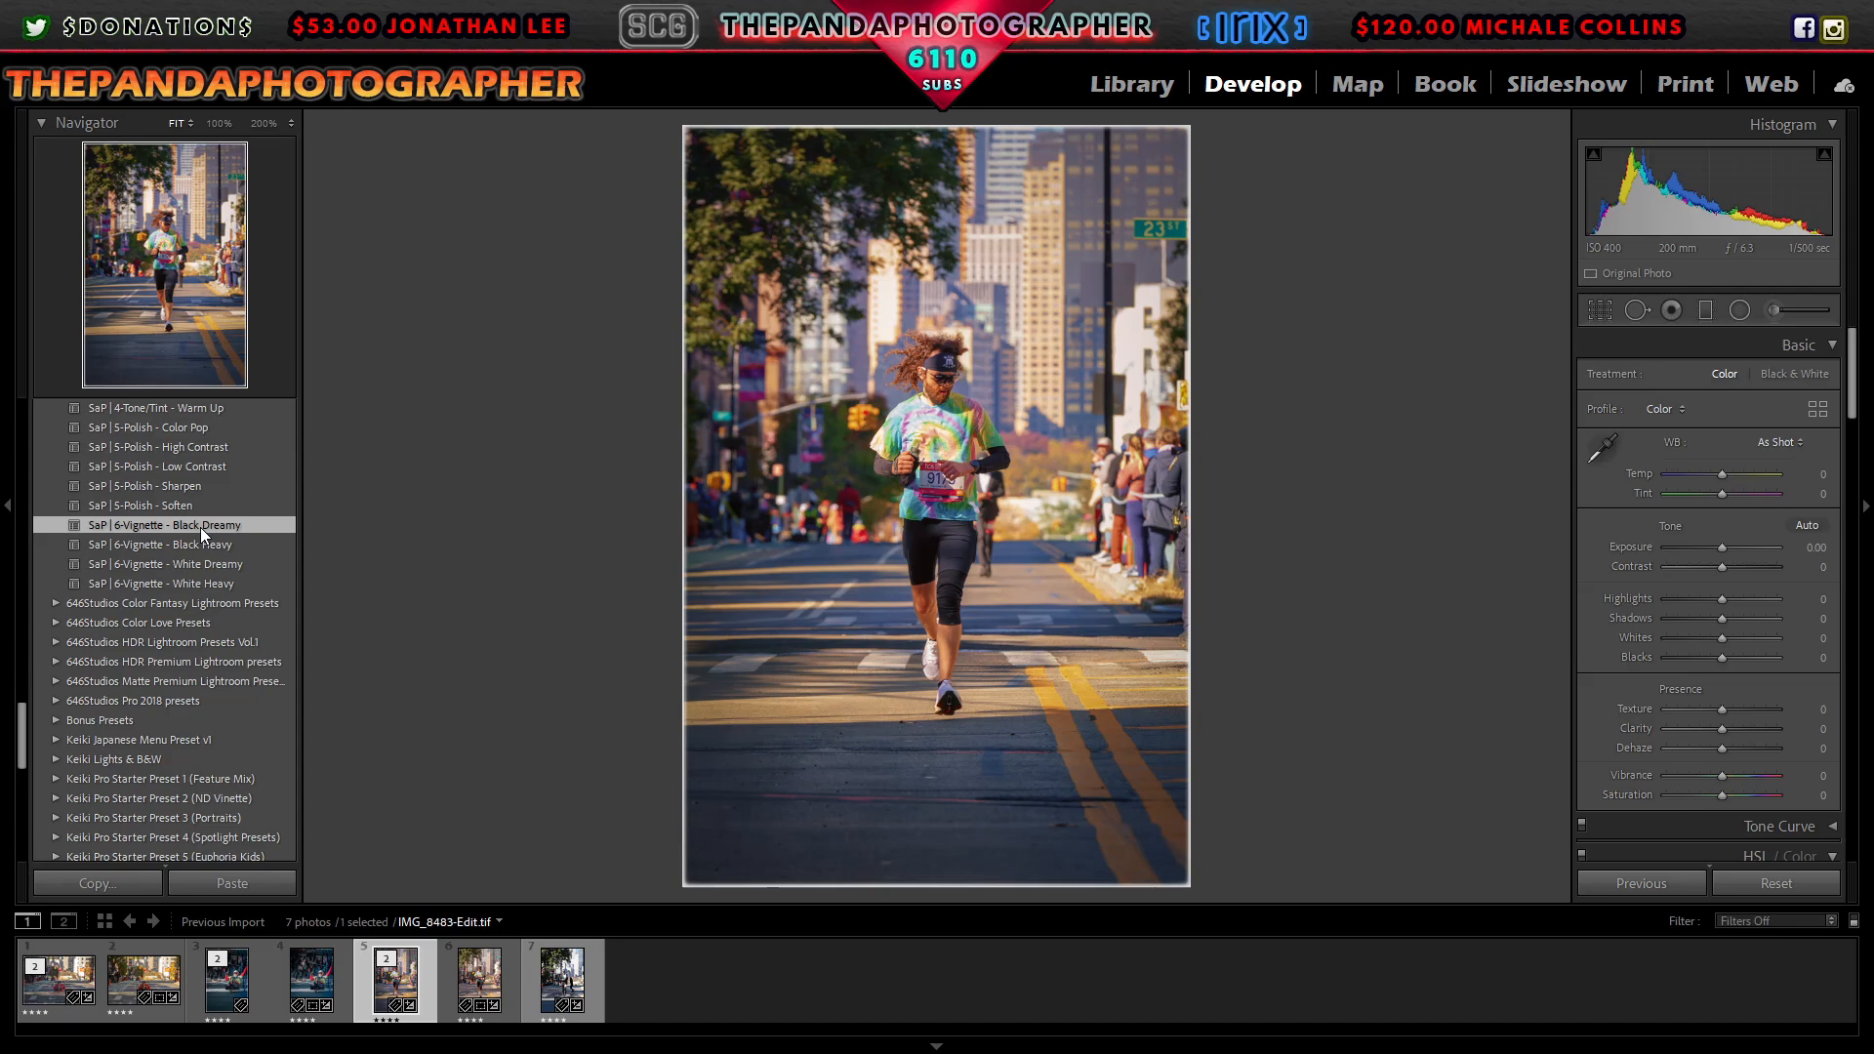
click(954, 386)
click(954, 419)
click(942, 476)
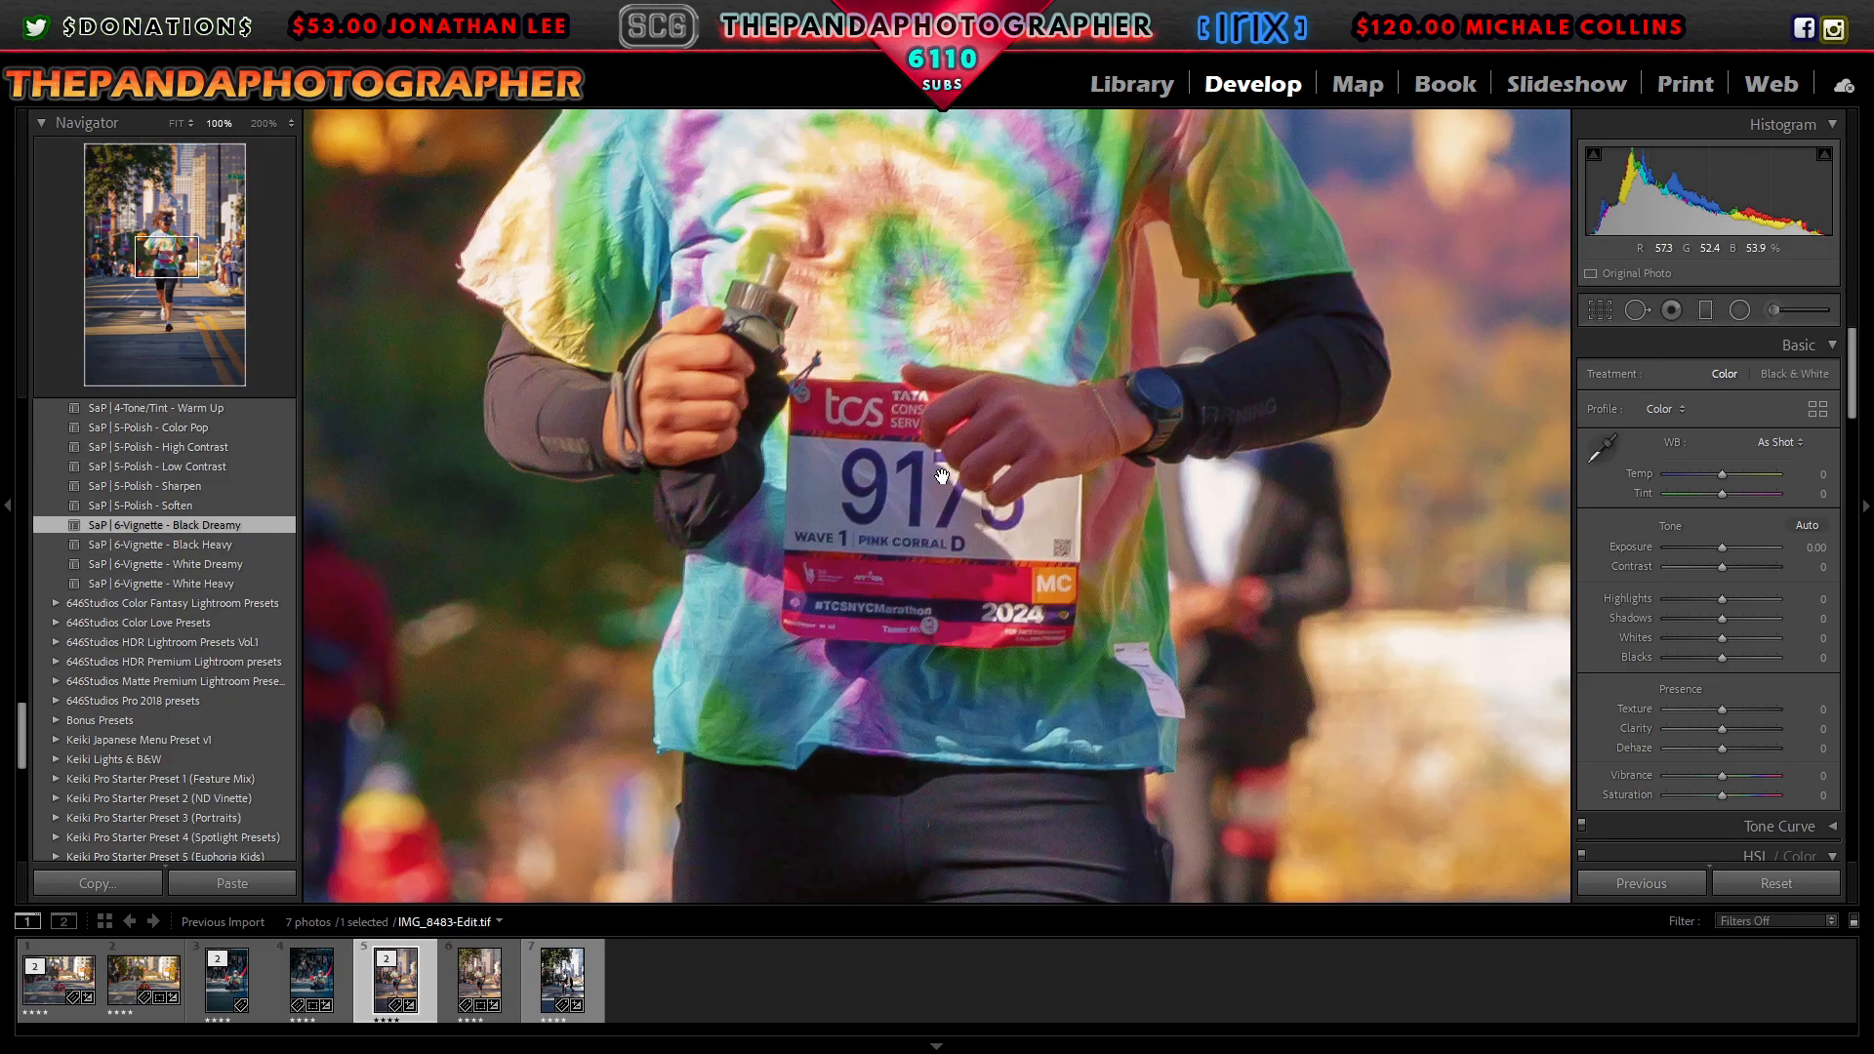
click(903, 570)
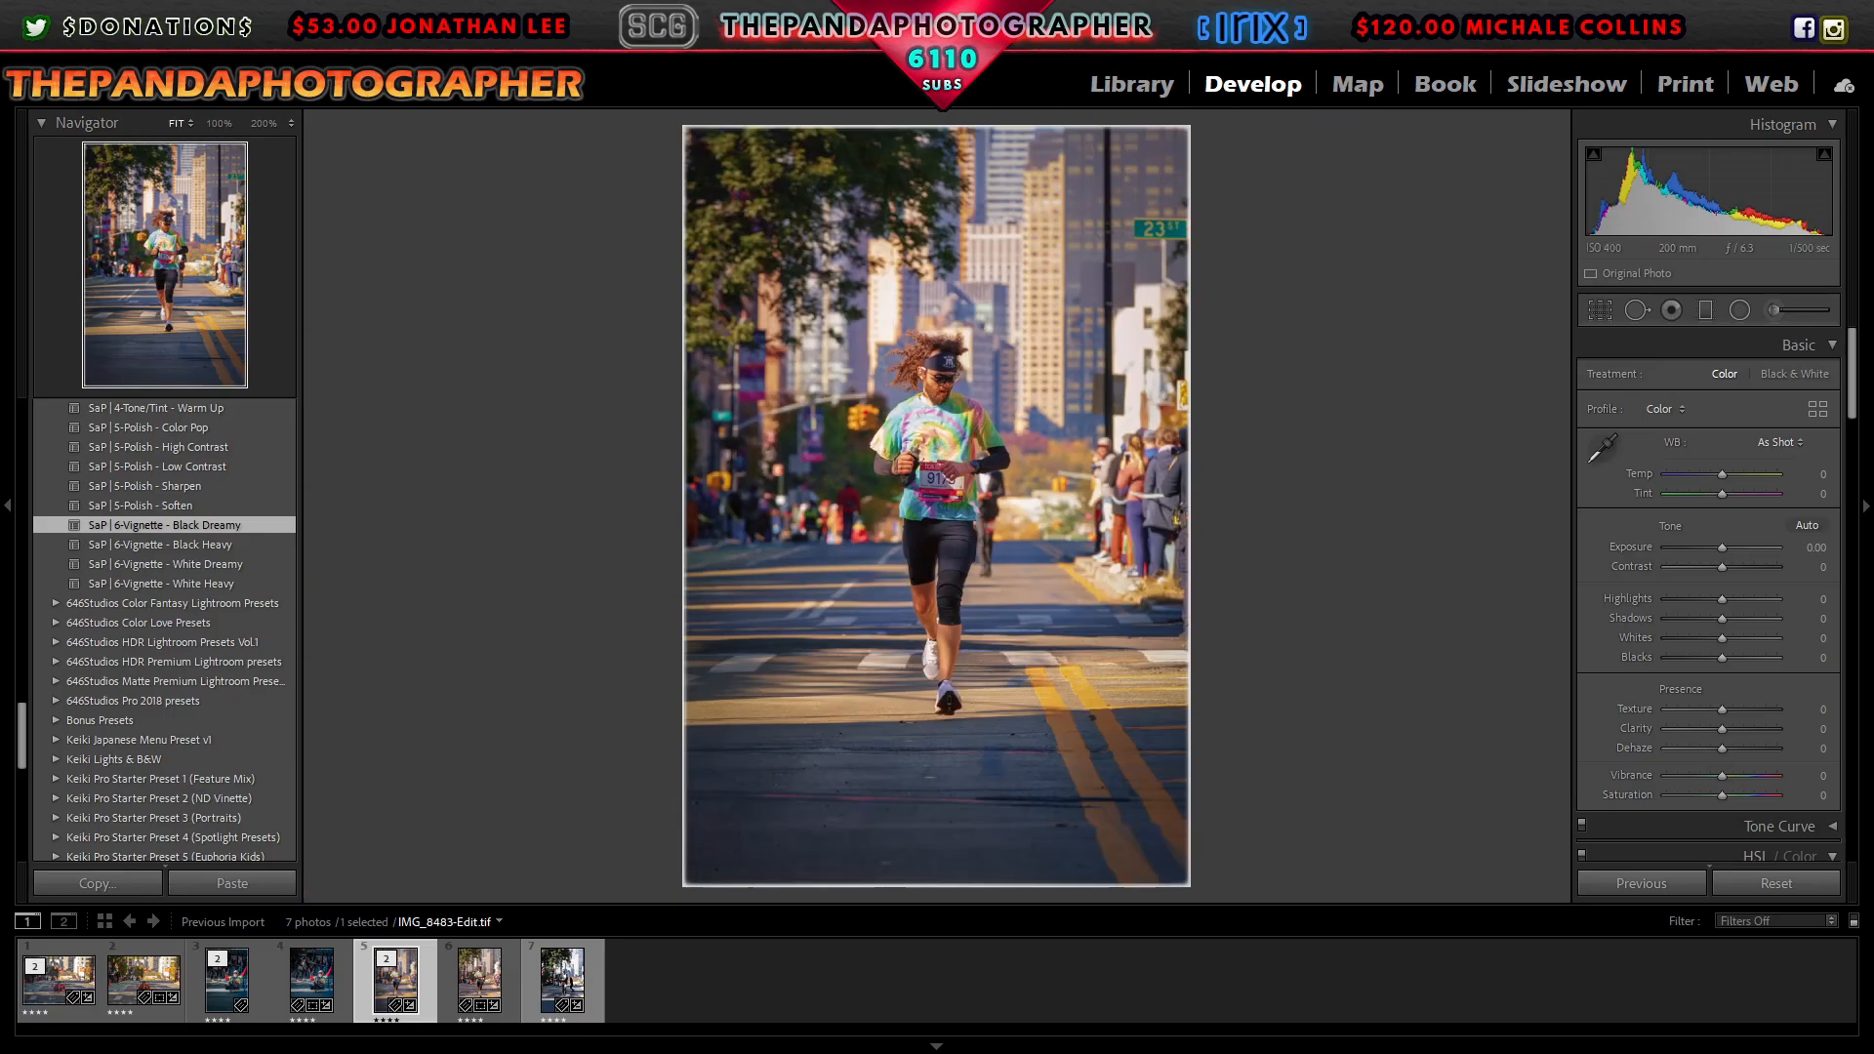
click(1095, 85)
right_click(879, 206)
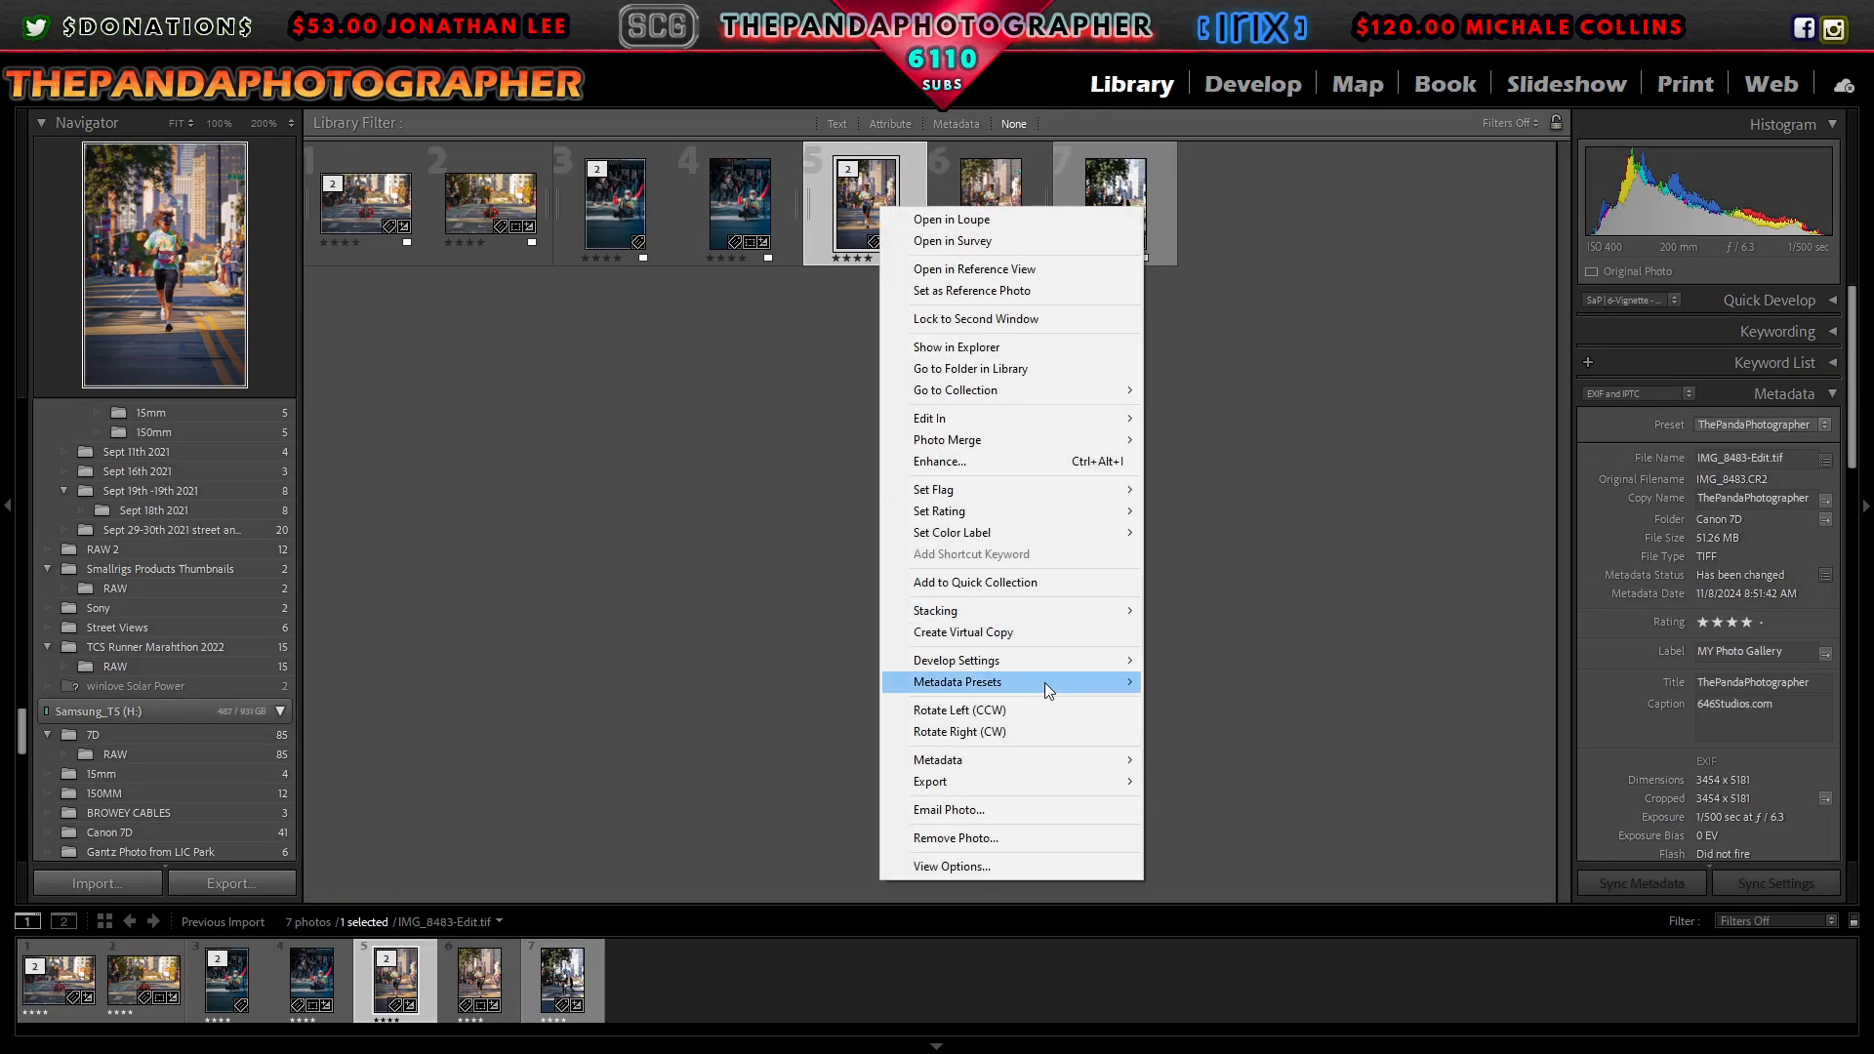
click(1278, 91)
Step: Start exporting IMG_8483-Edit.tif and replace the custom file name template with 9157
click(14, 55)
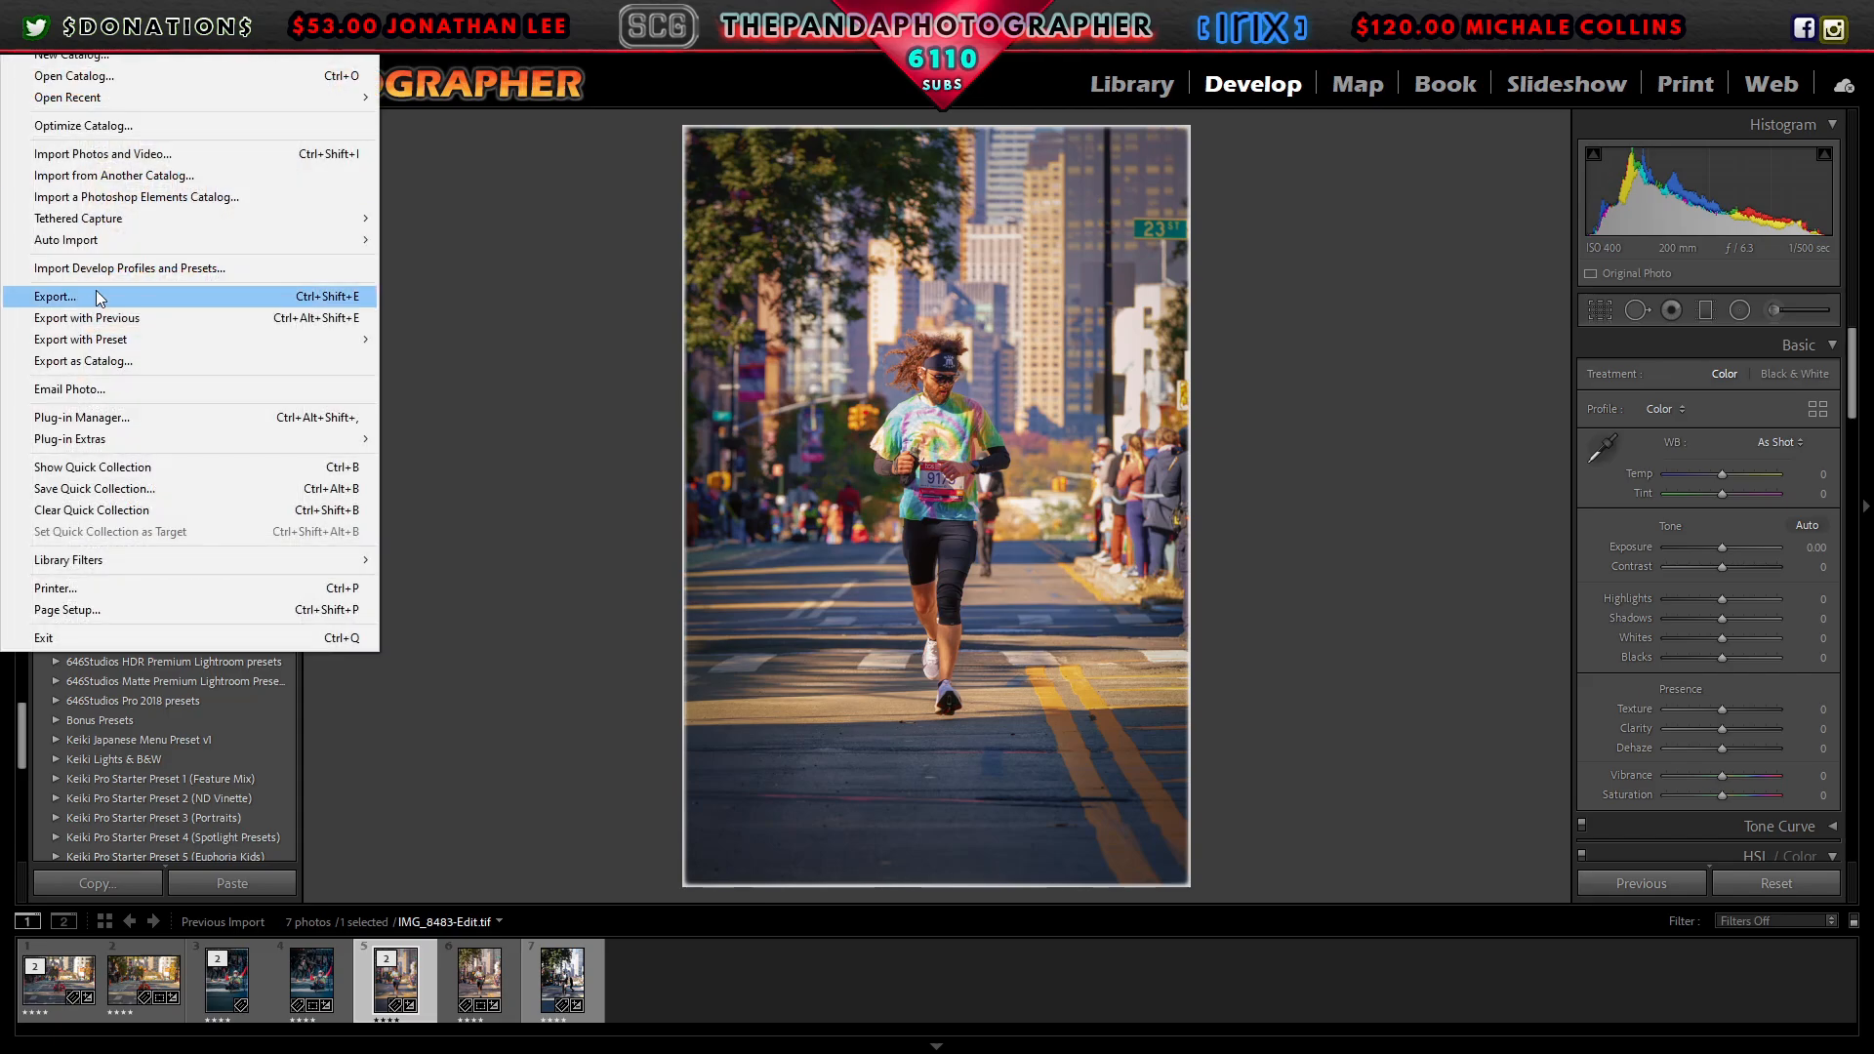
click(48, 297)
click(1192, 410)
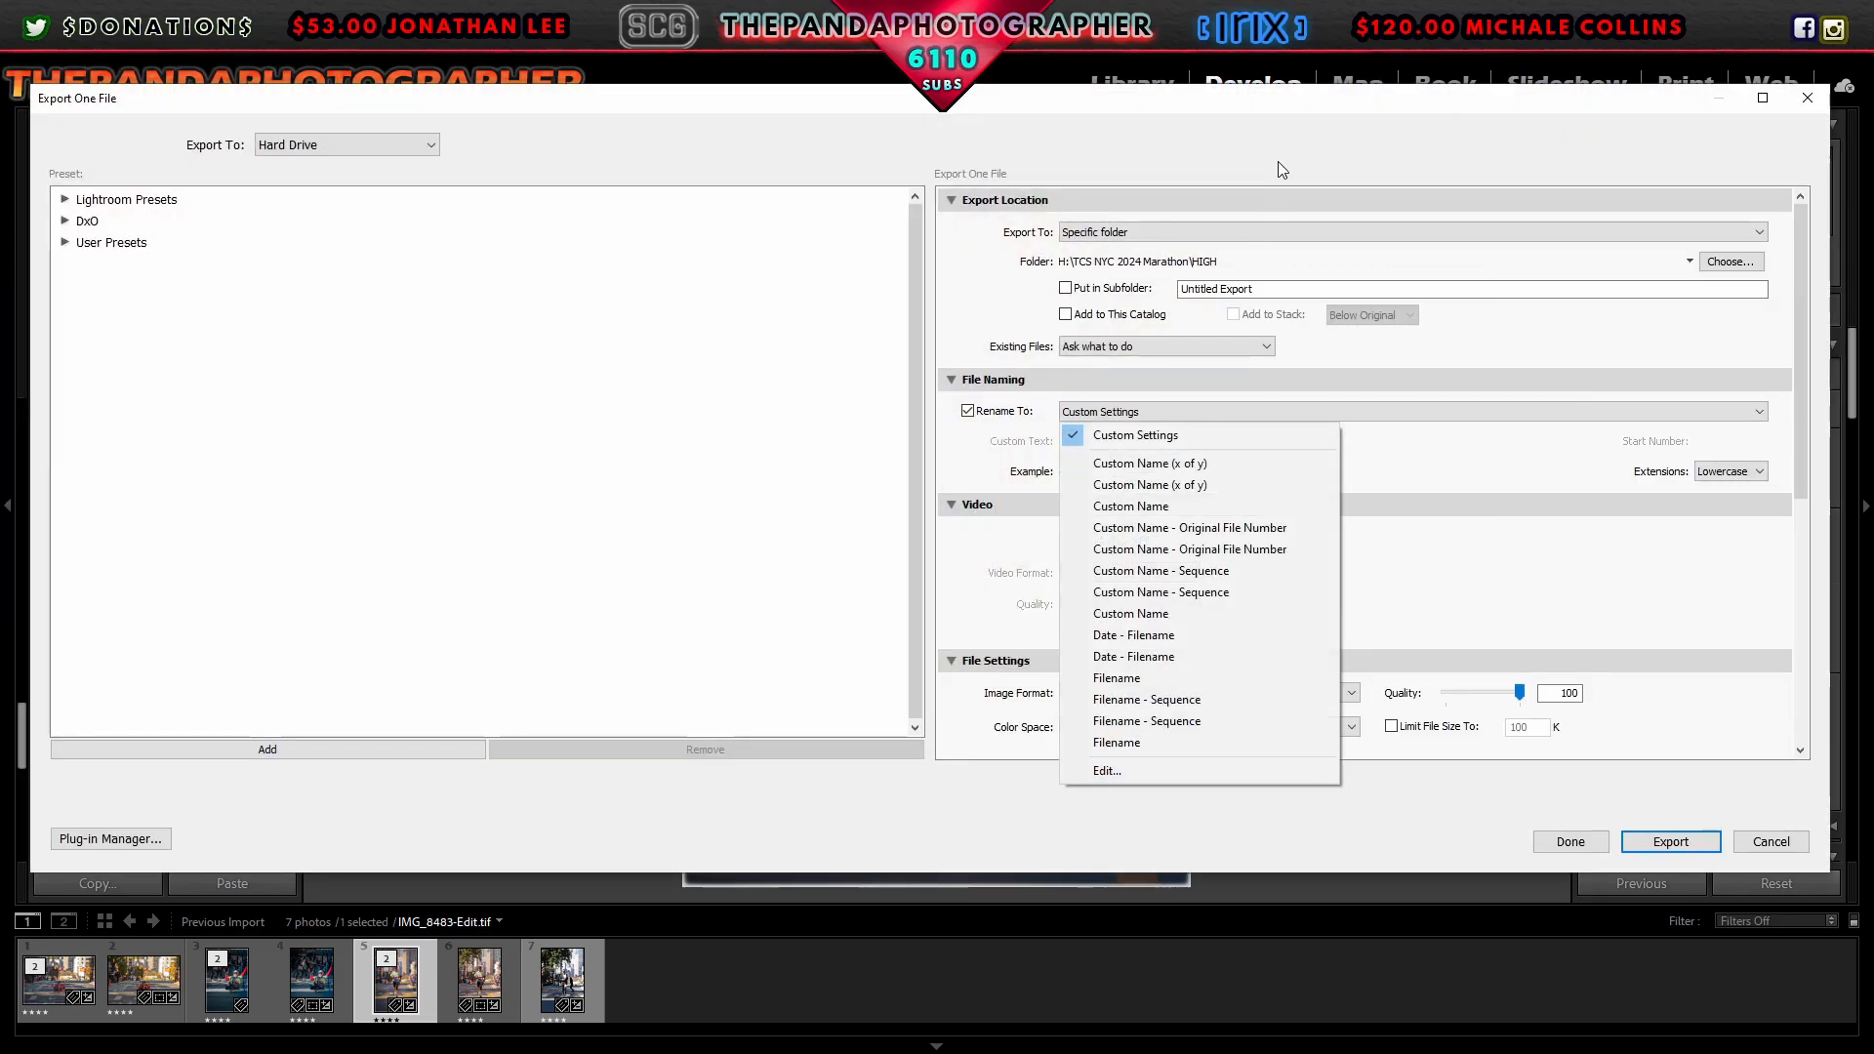
double_click(1284, 106)
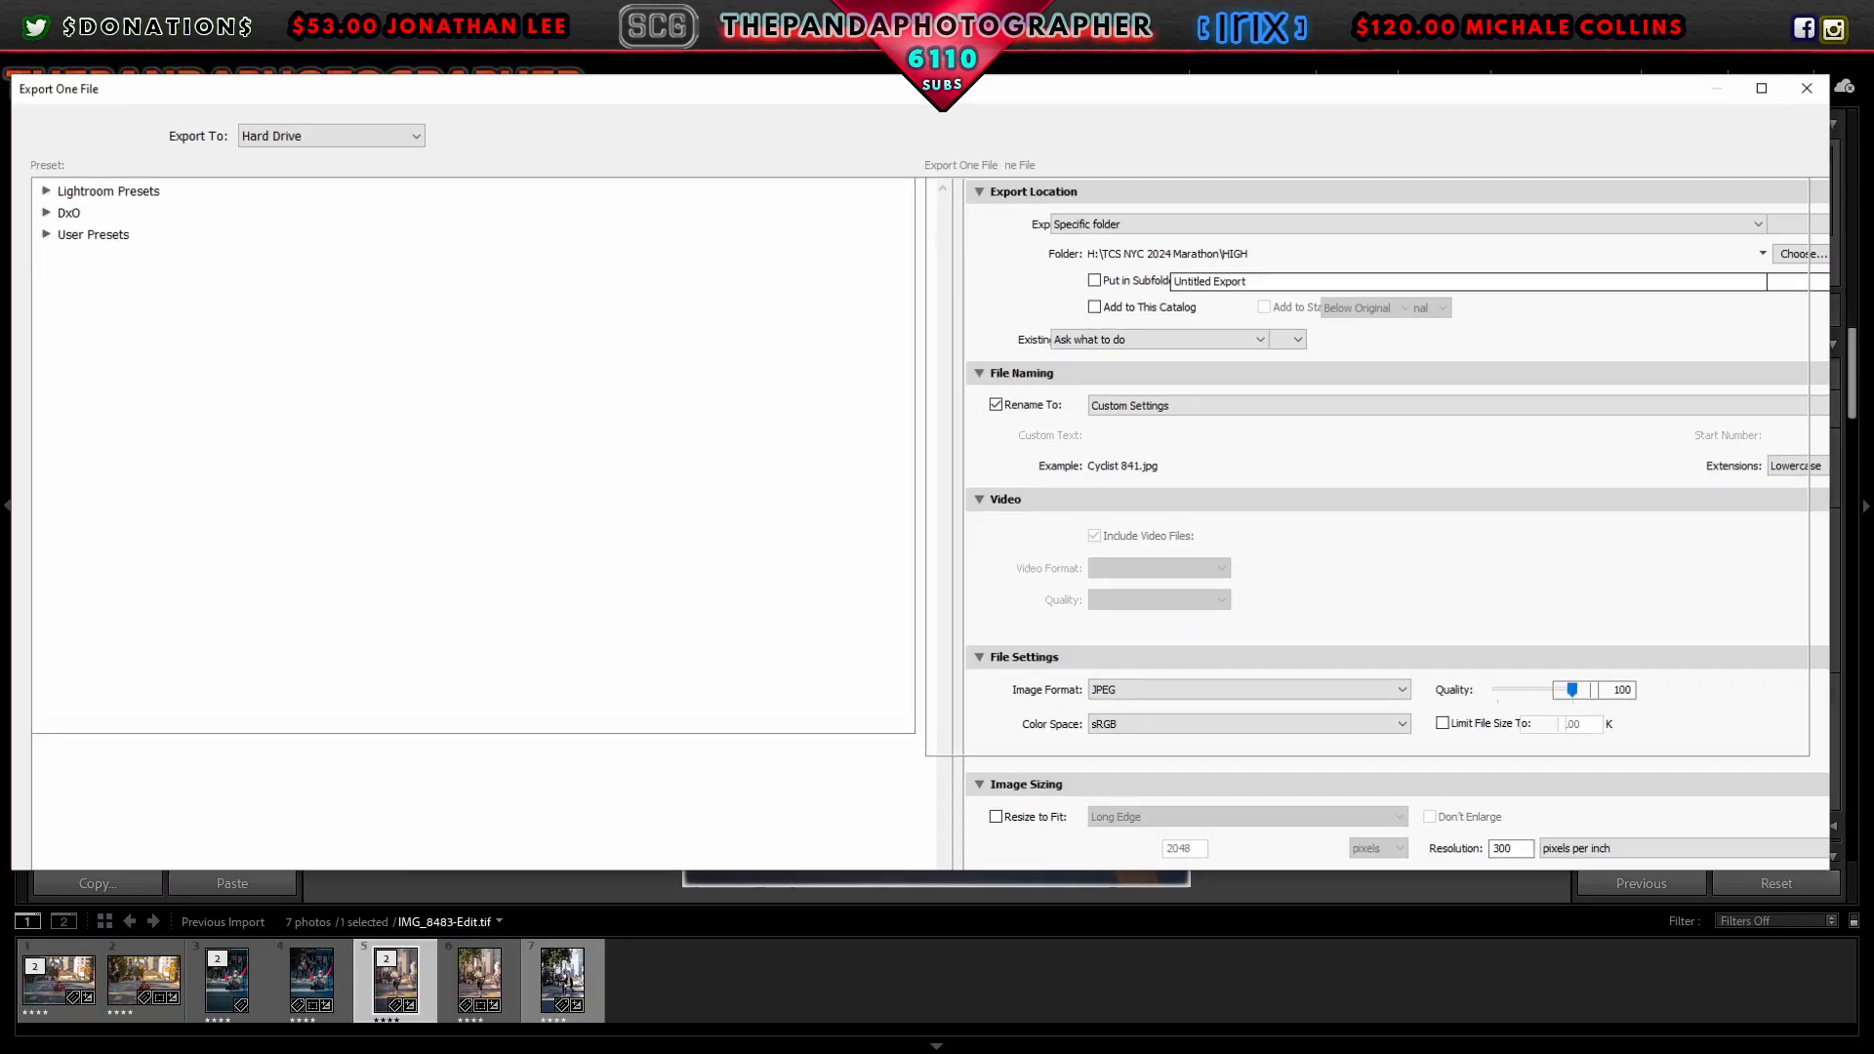
mouse_move(1152, 93)
mouse_down()
mouse_move(1142, 284)
mouse_move(1174, 210)
mouse_move(1179, 93)
mouse_up()
click(1210, 406)
click(1165, 757)
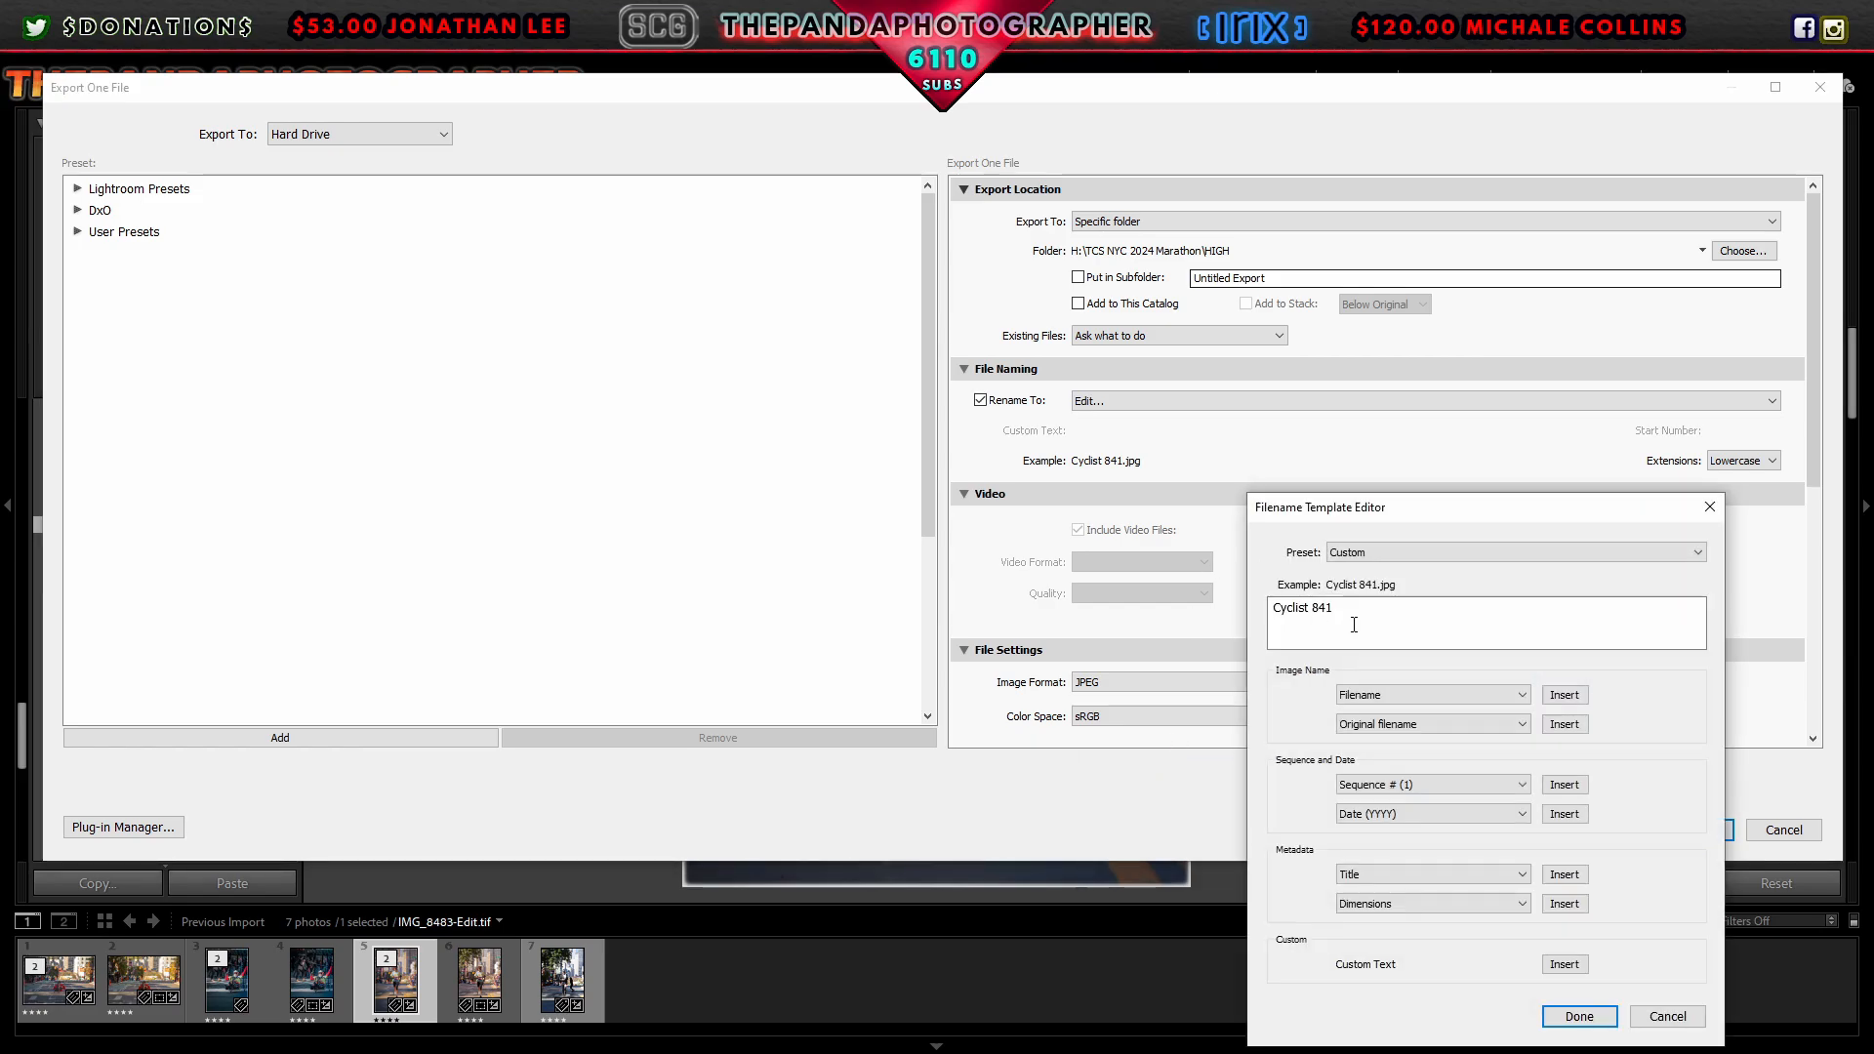
key(ctrl+a)
key(Delete)
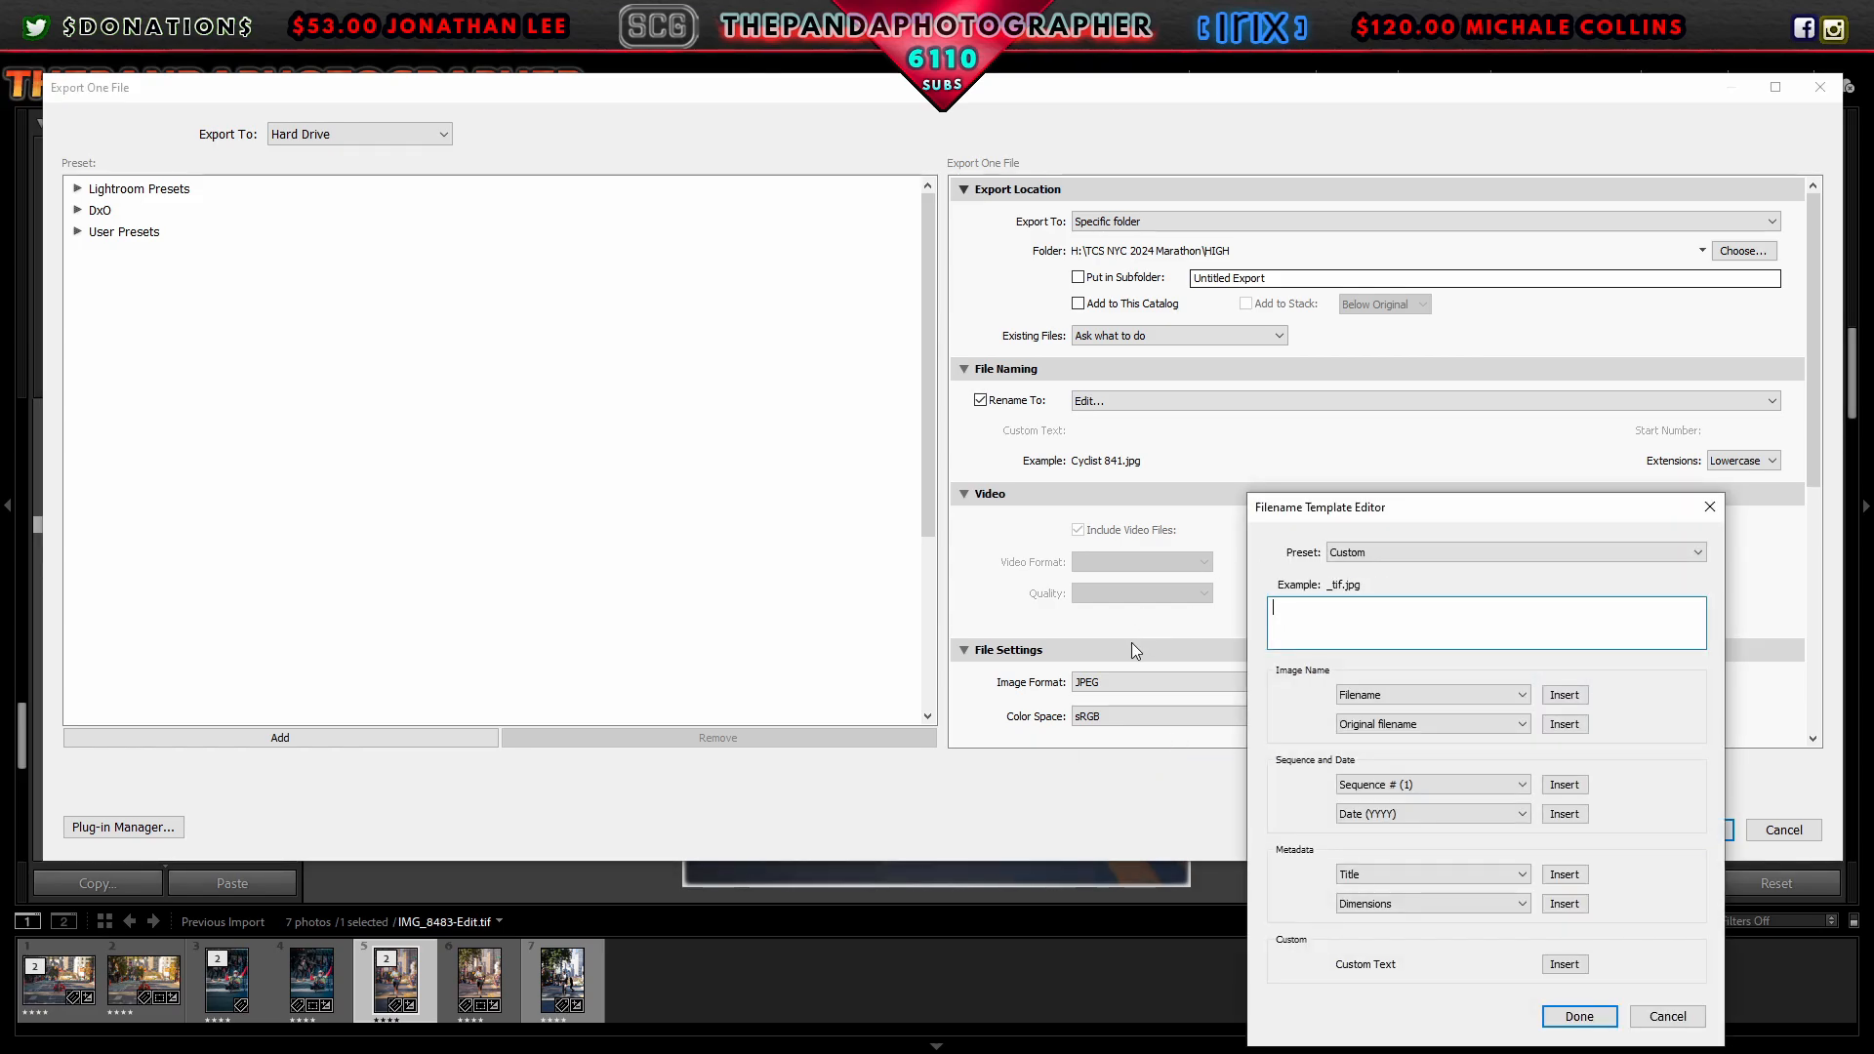
text(9157)
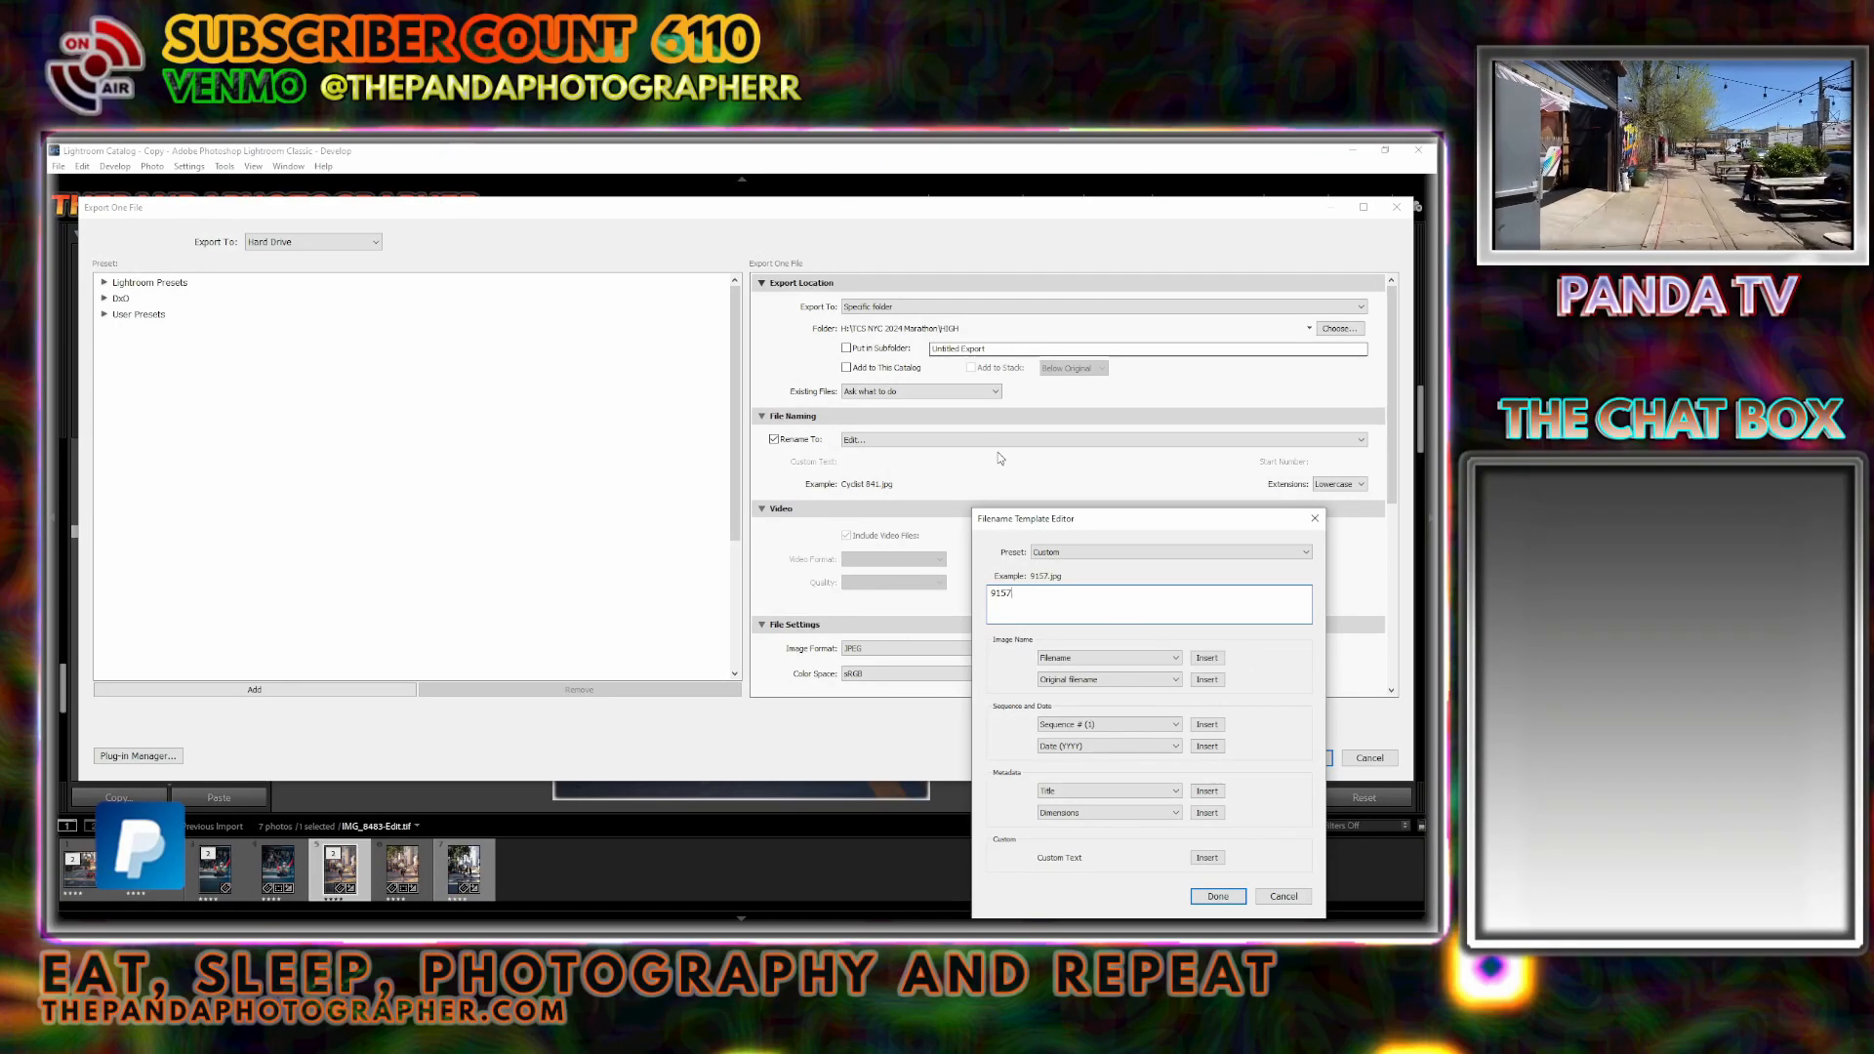
click(1217, 896)
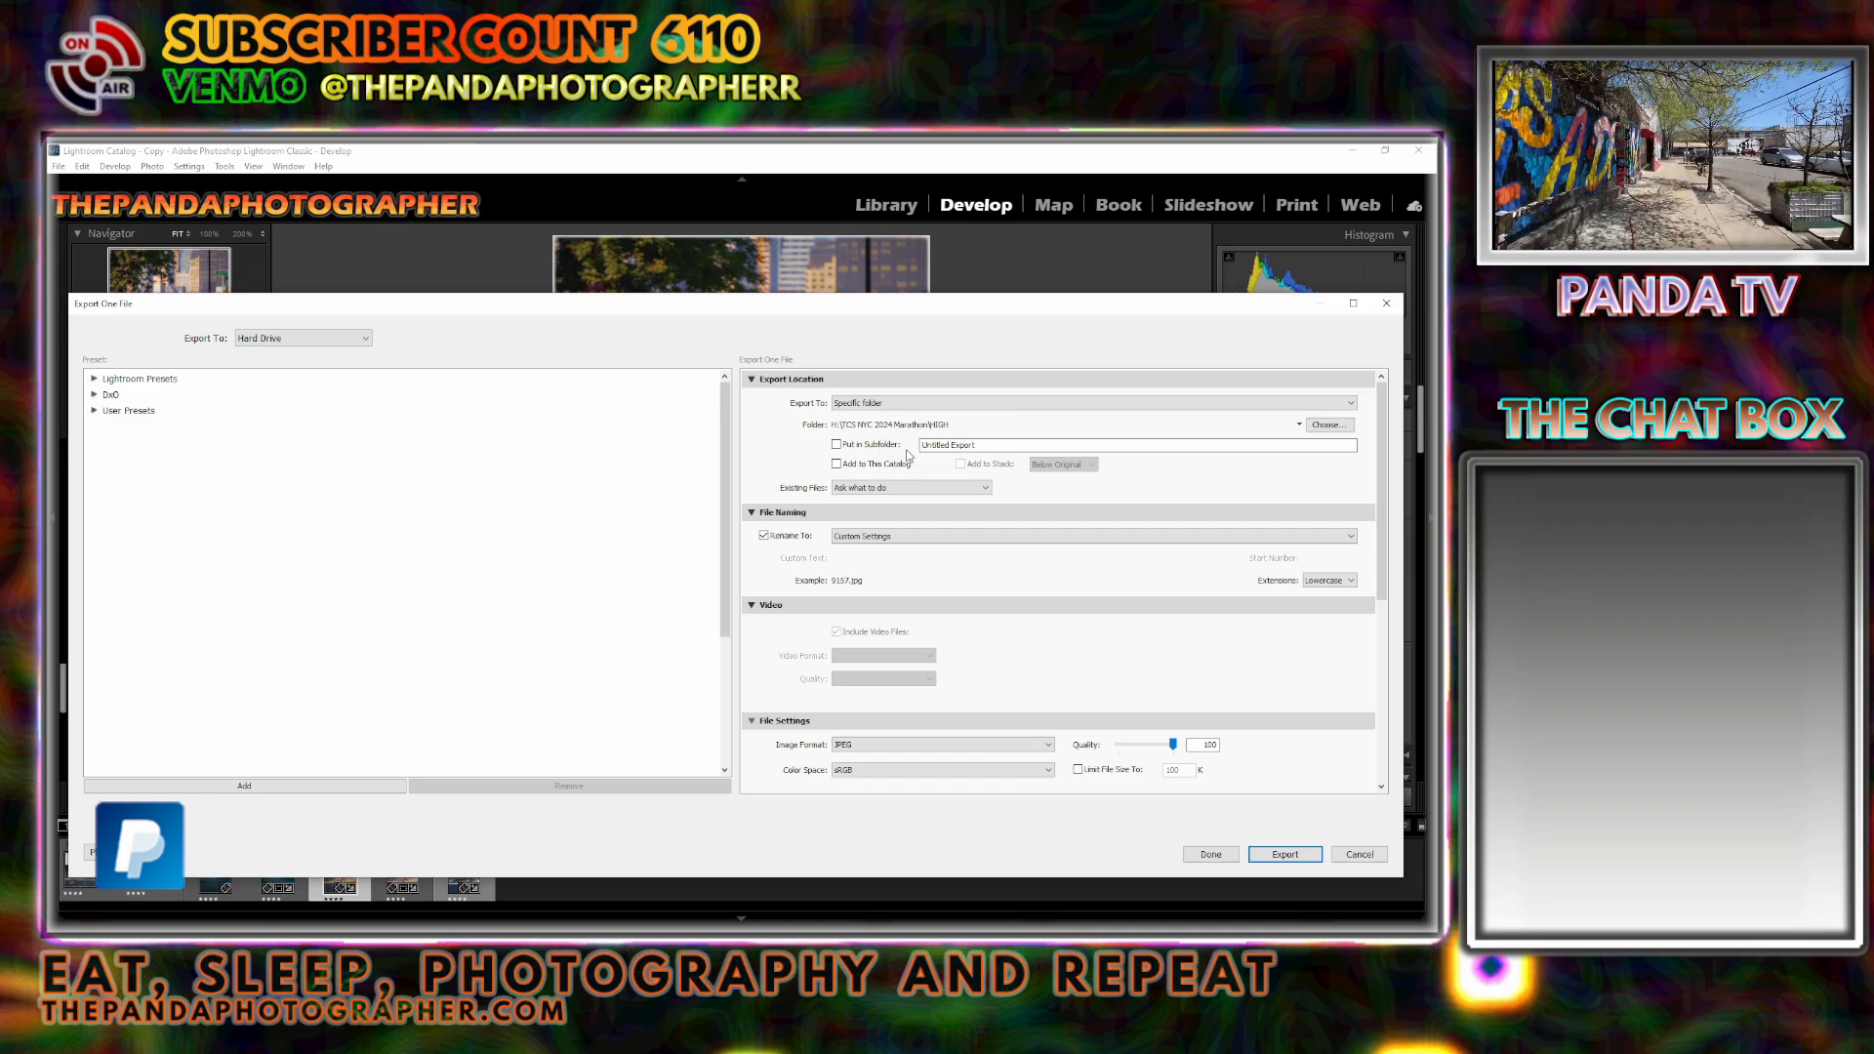
Step: Correct the custom file name to 9175 and export the photo as JPEG to the TCS NYC 2024 Marathon HIGH folder
click(922, 539)
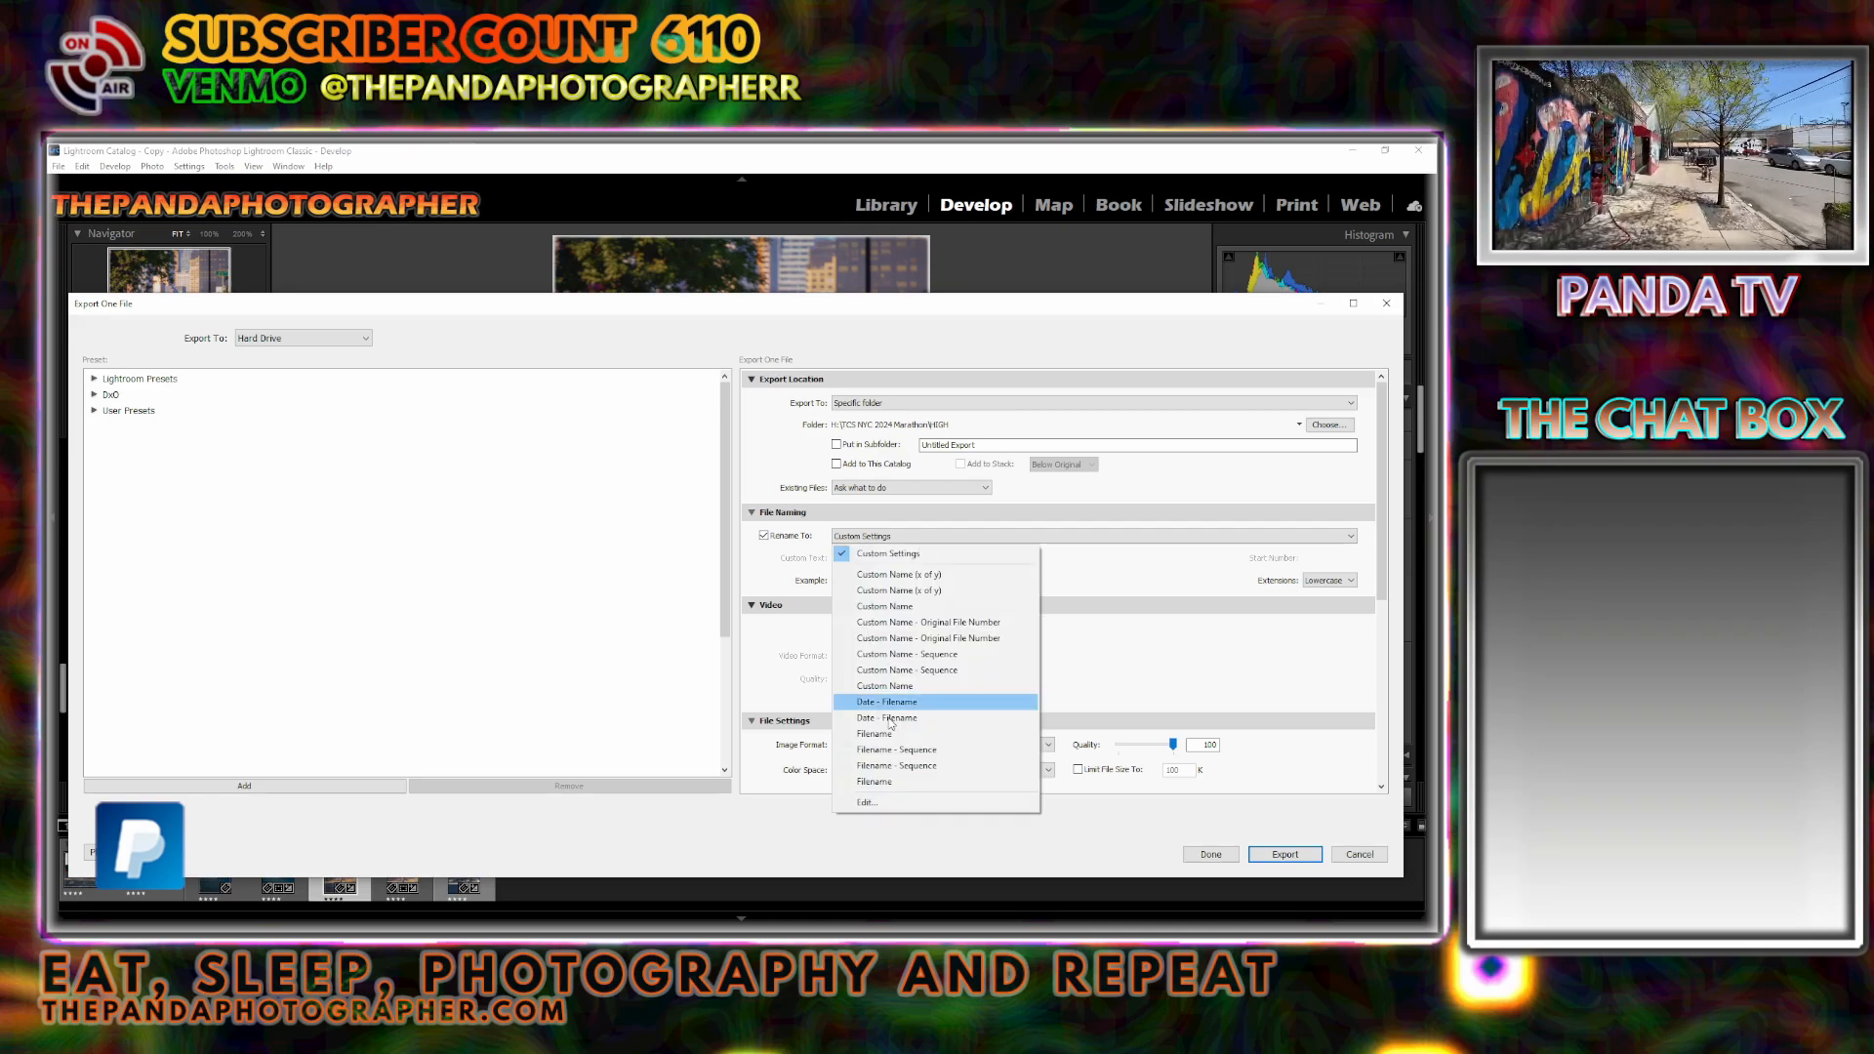
click(888, 807)
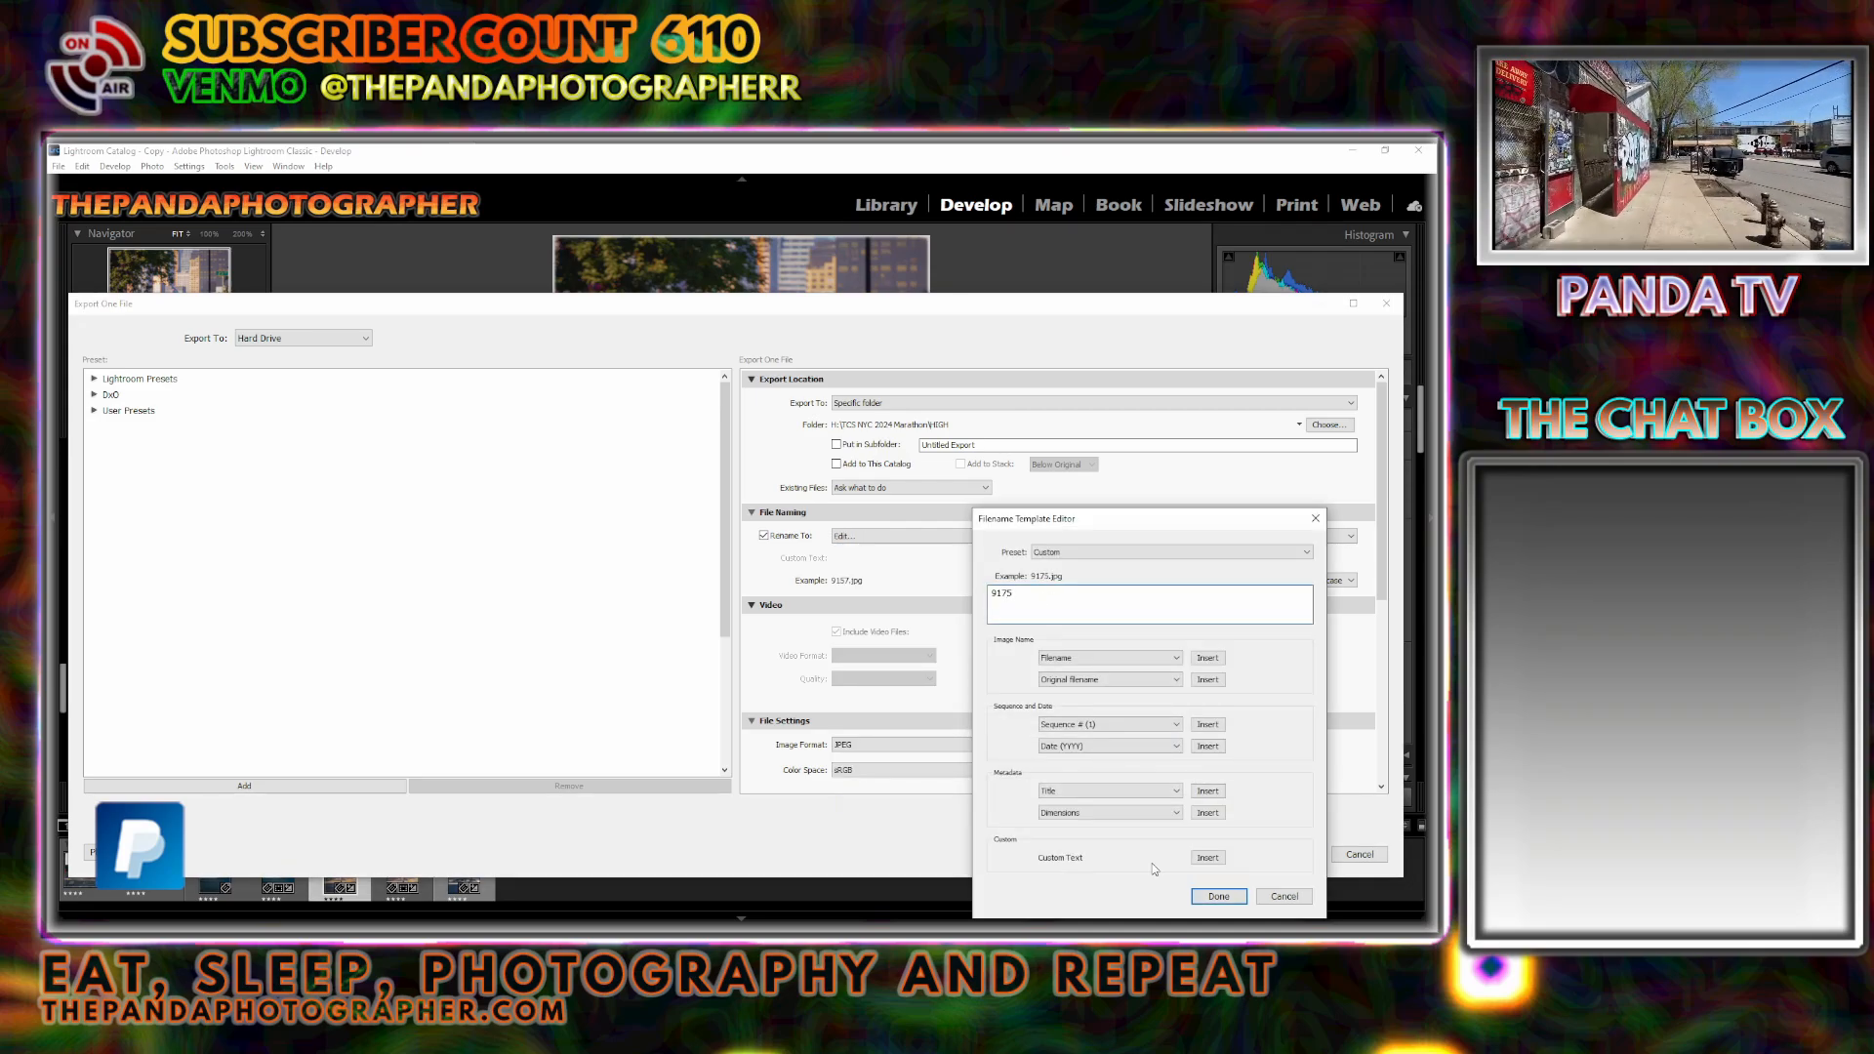
click(1218, 896)
drag(1379, 483, 1381, 704)
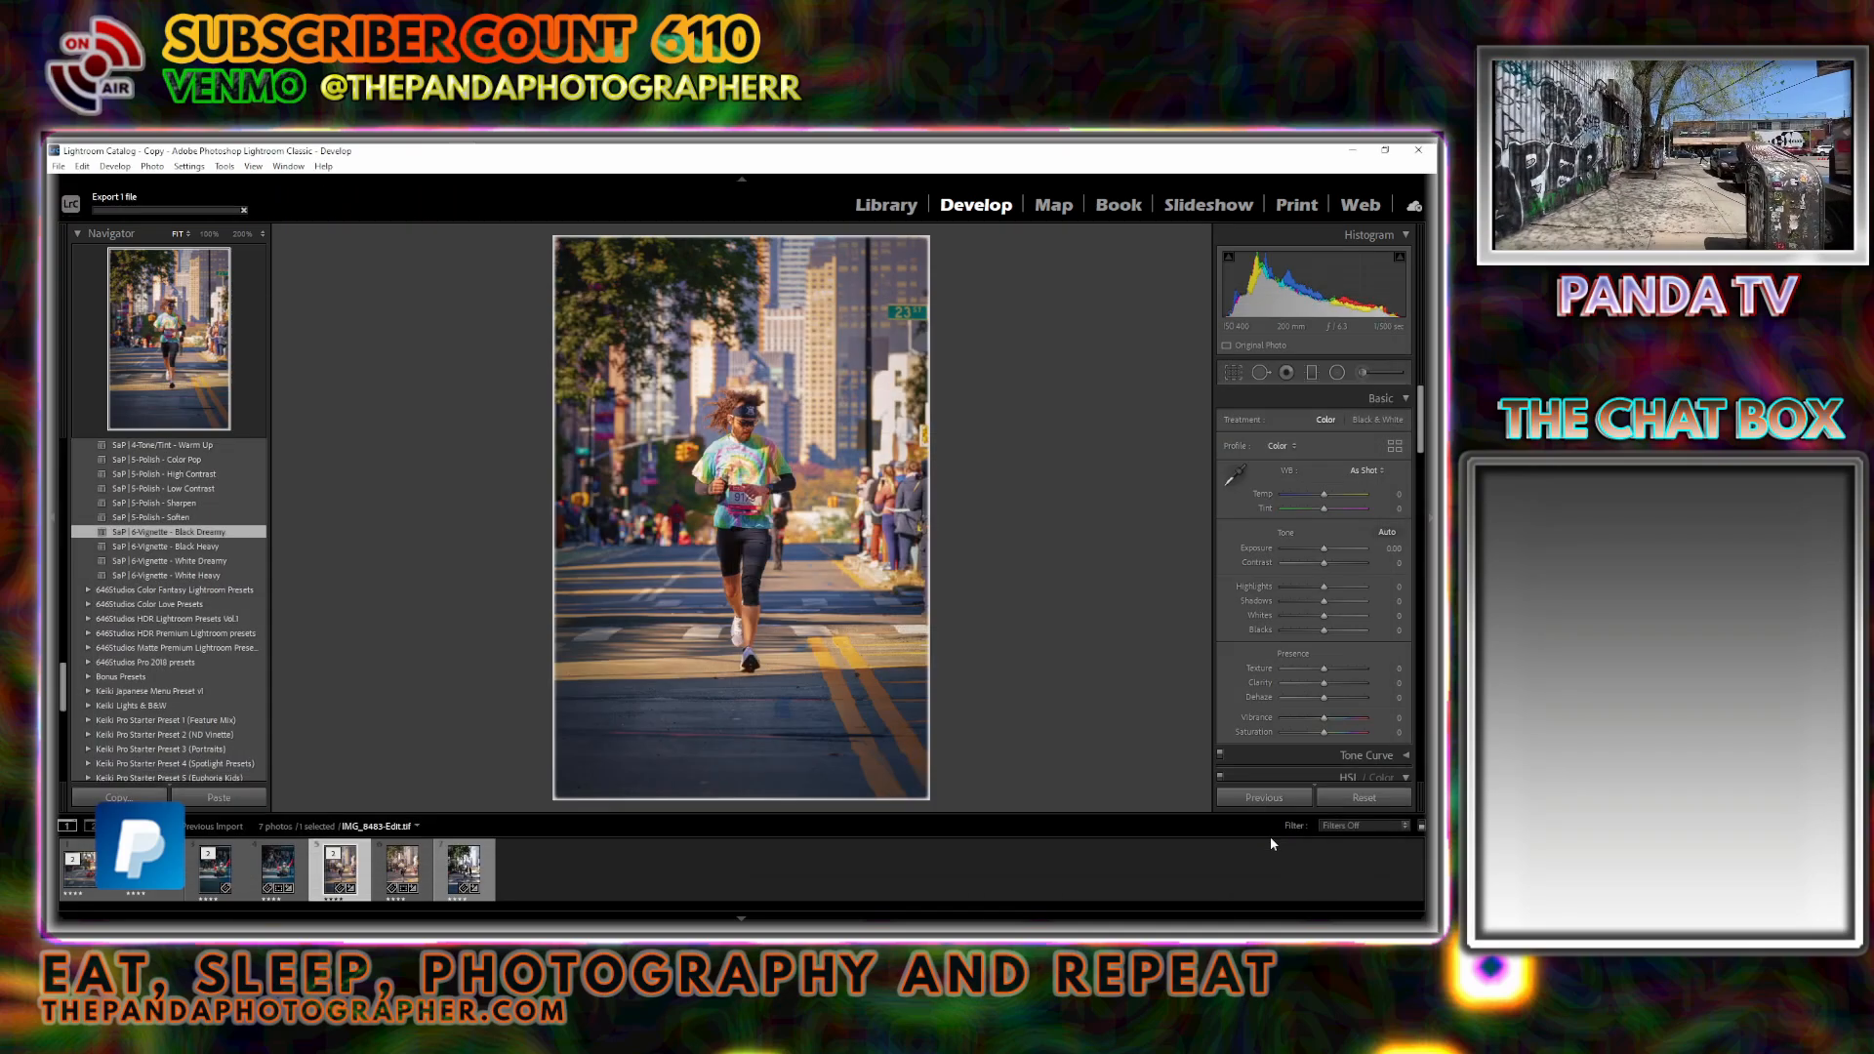
click(1284, 854)
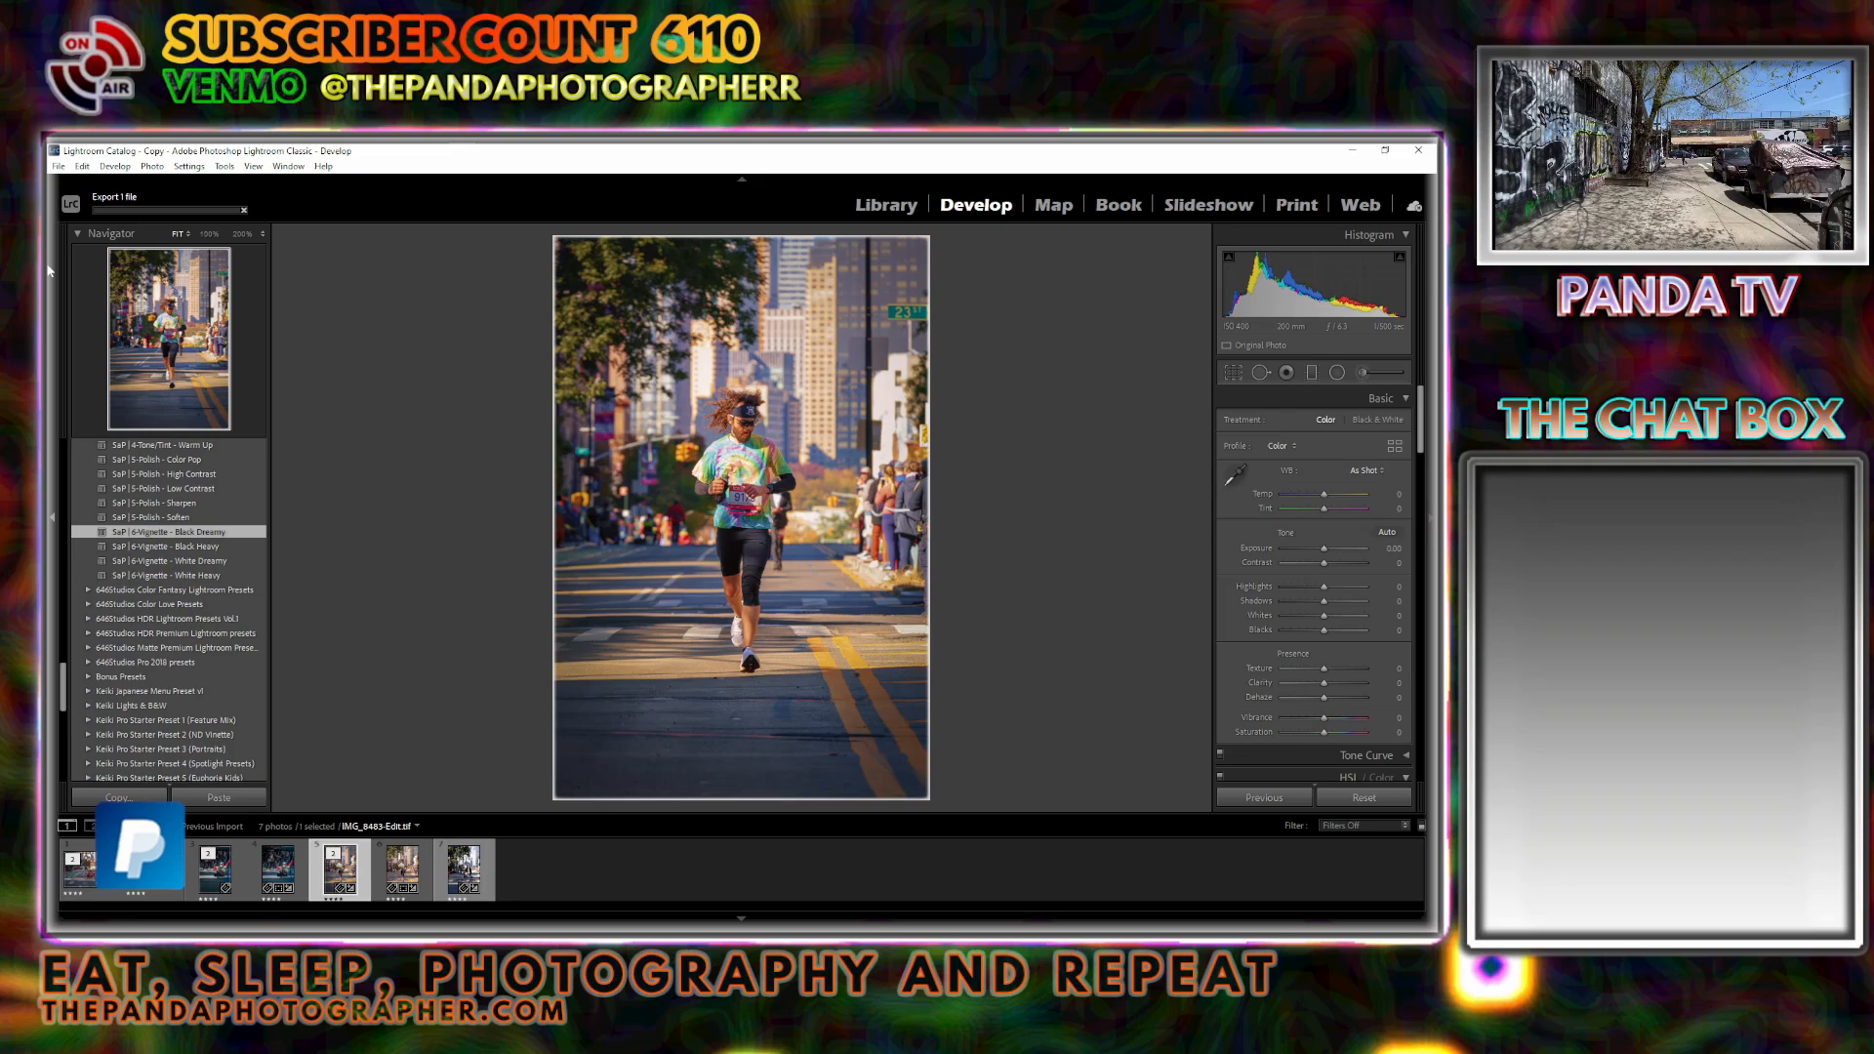
Step: Export the same photo again as JPEG to the TCS NYC 2024 Marathon LOW folder
click(59, 166)
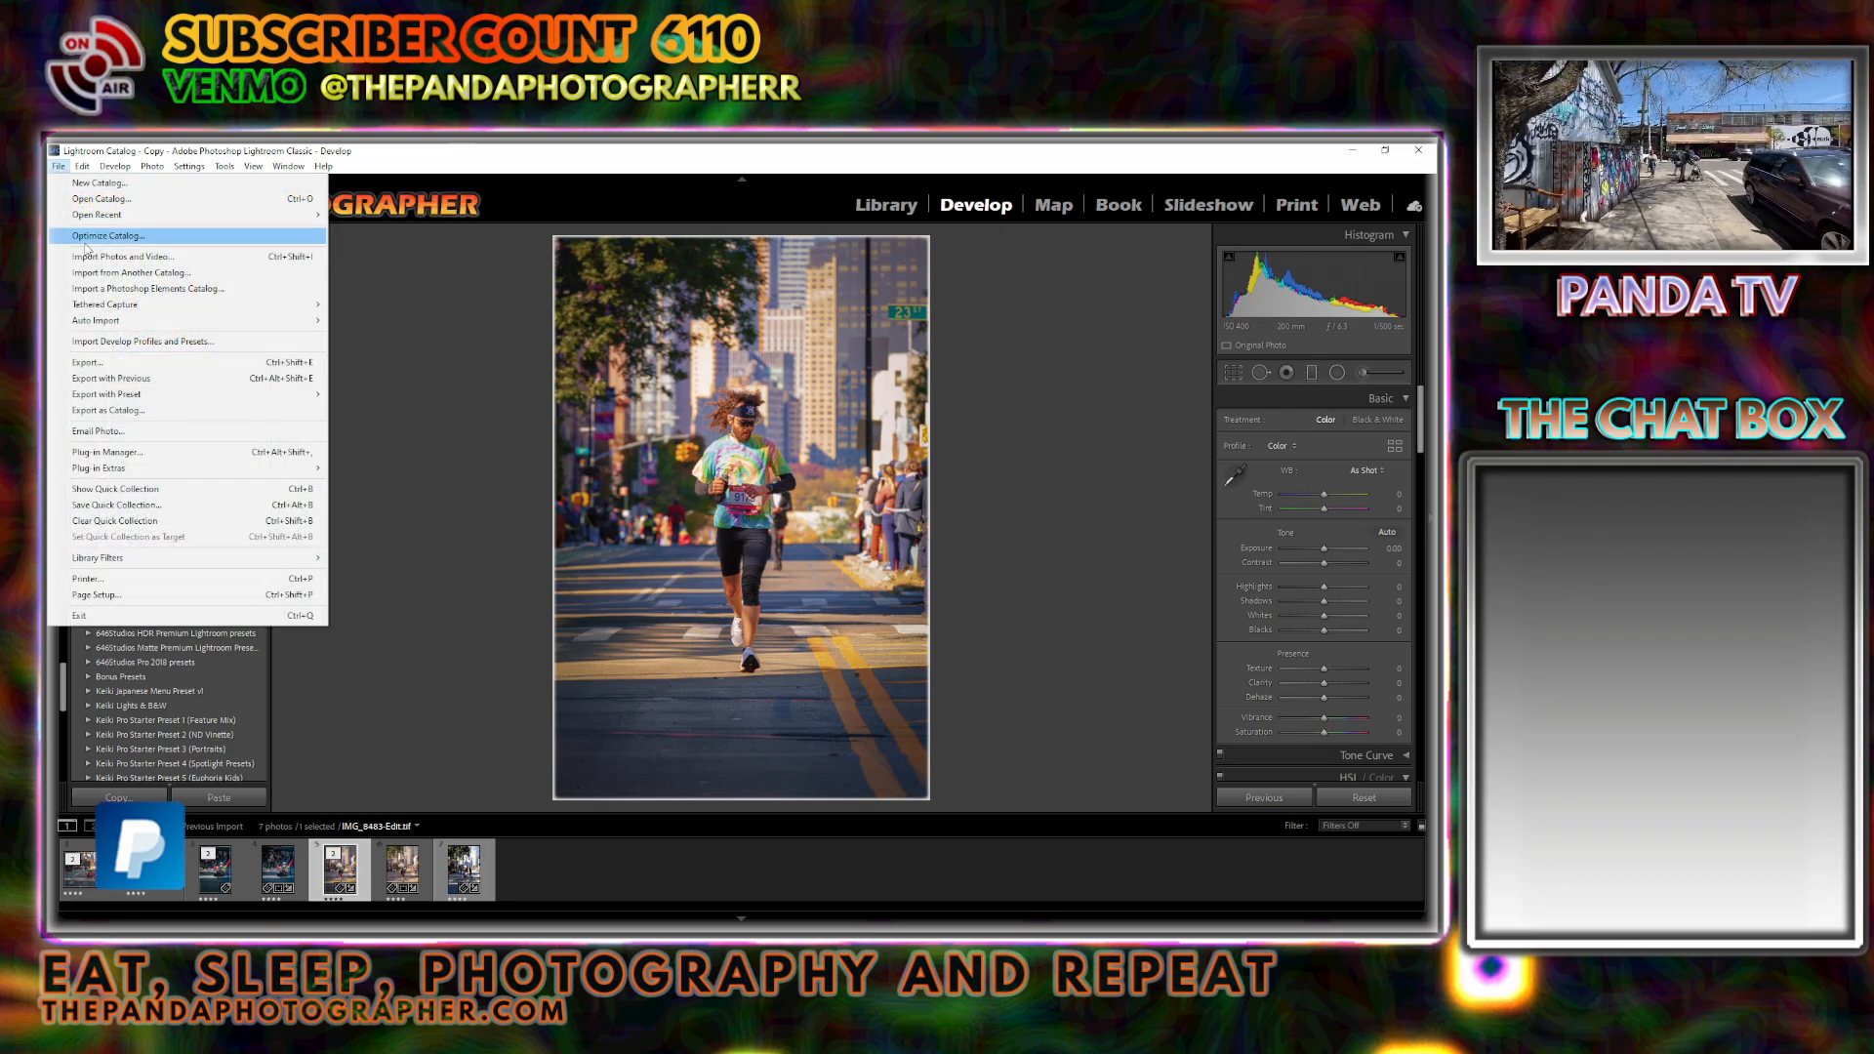
click(123, 363)
click(1329, 426)
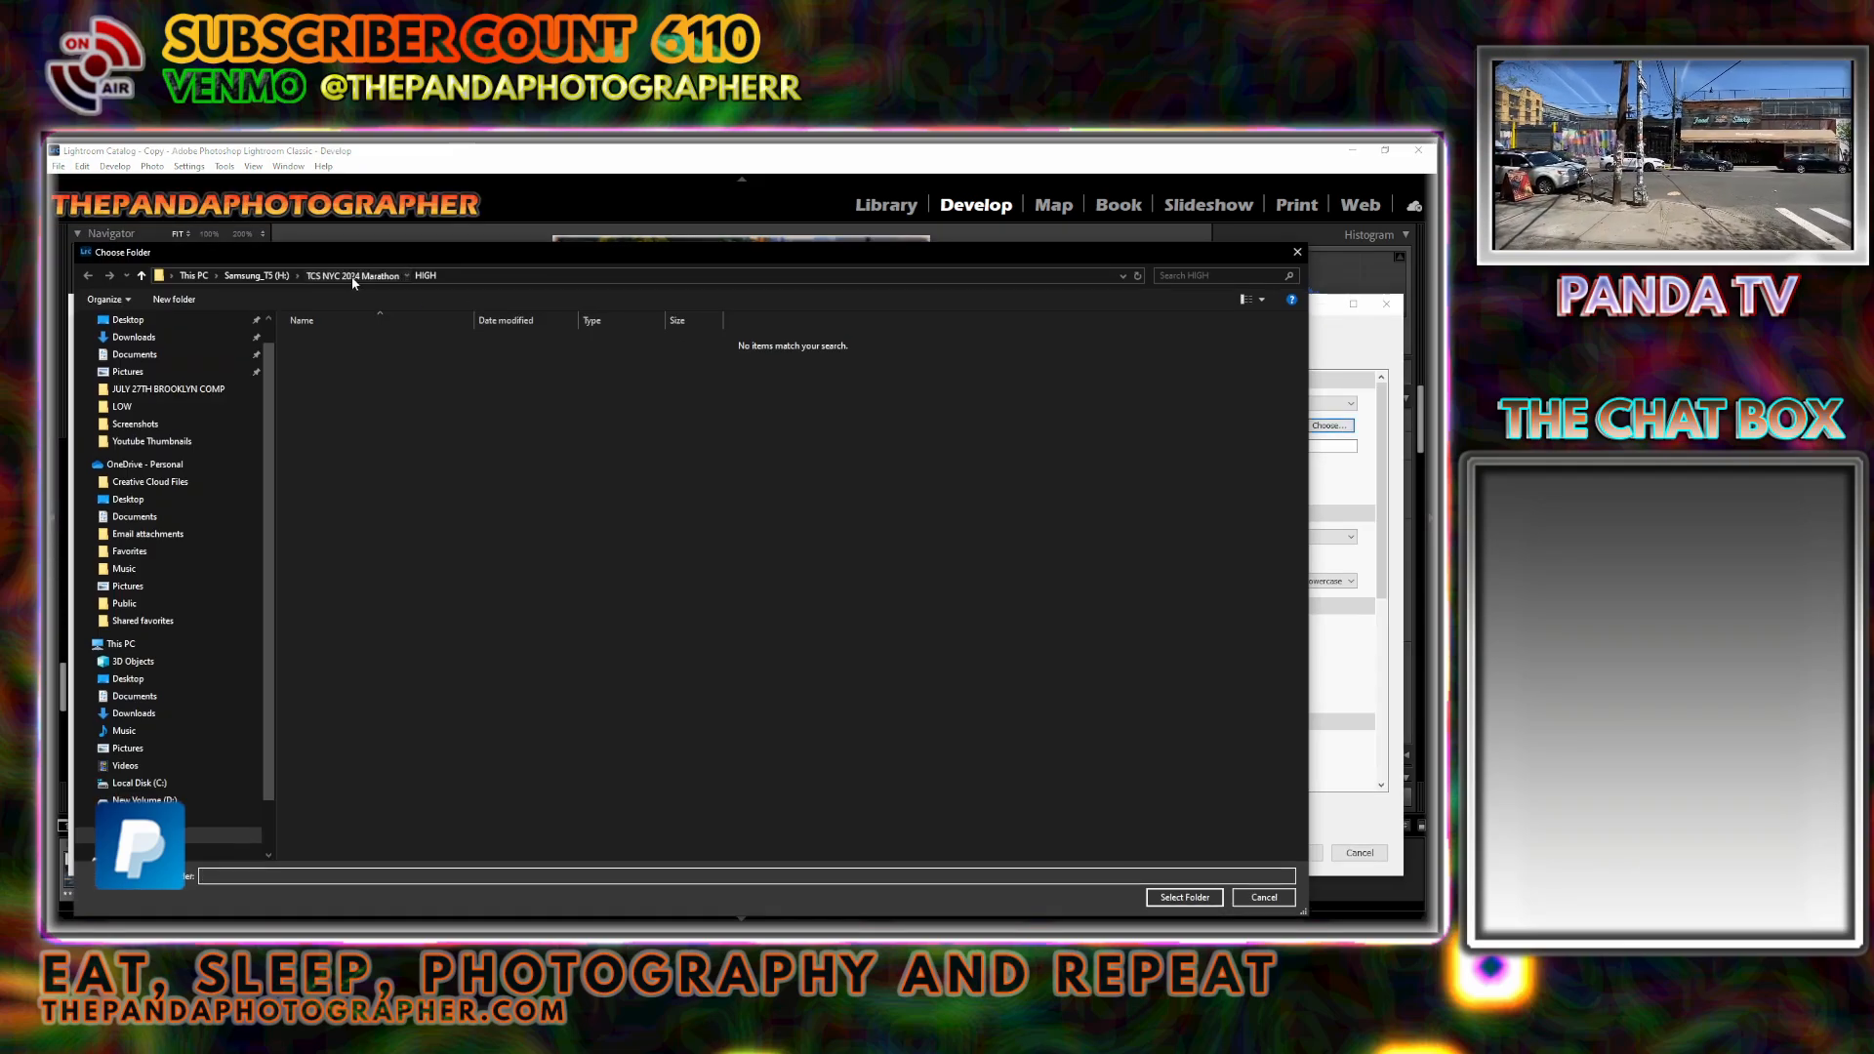
click(354, 276)
double_click(332, 356)
click(1185, 897)
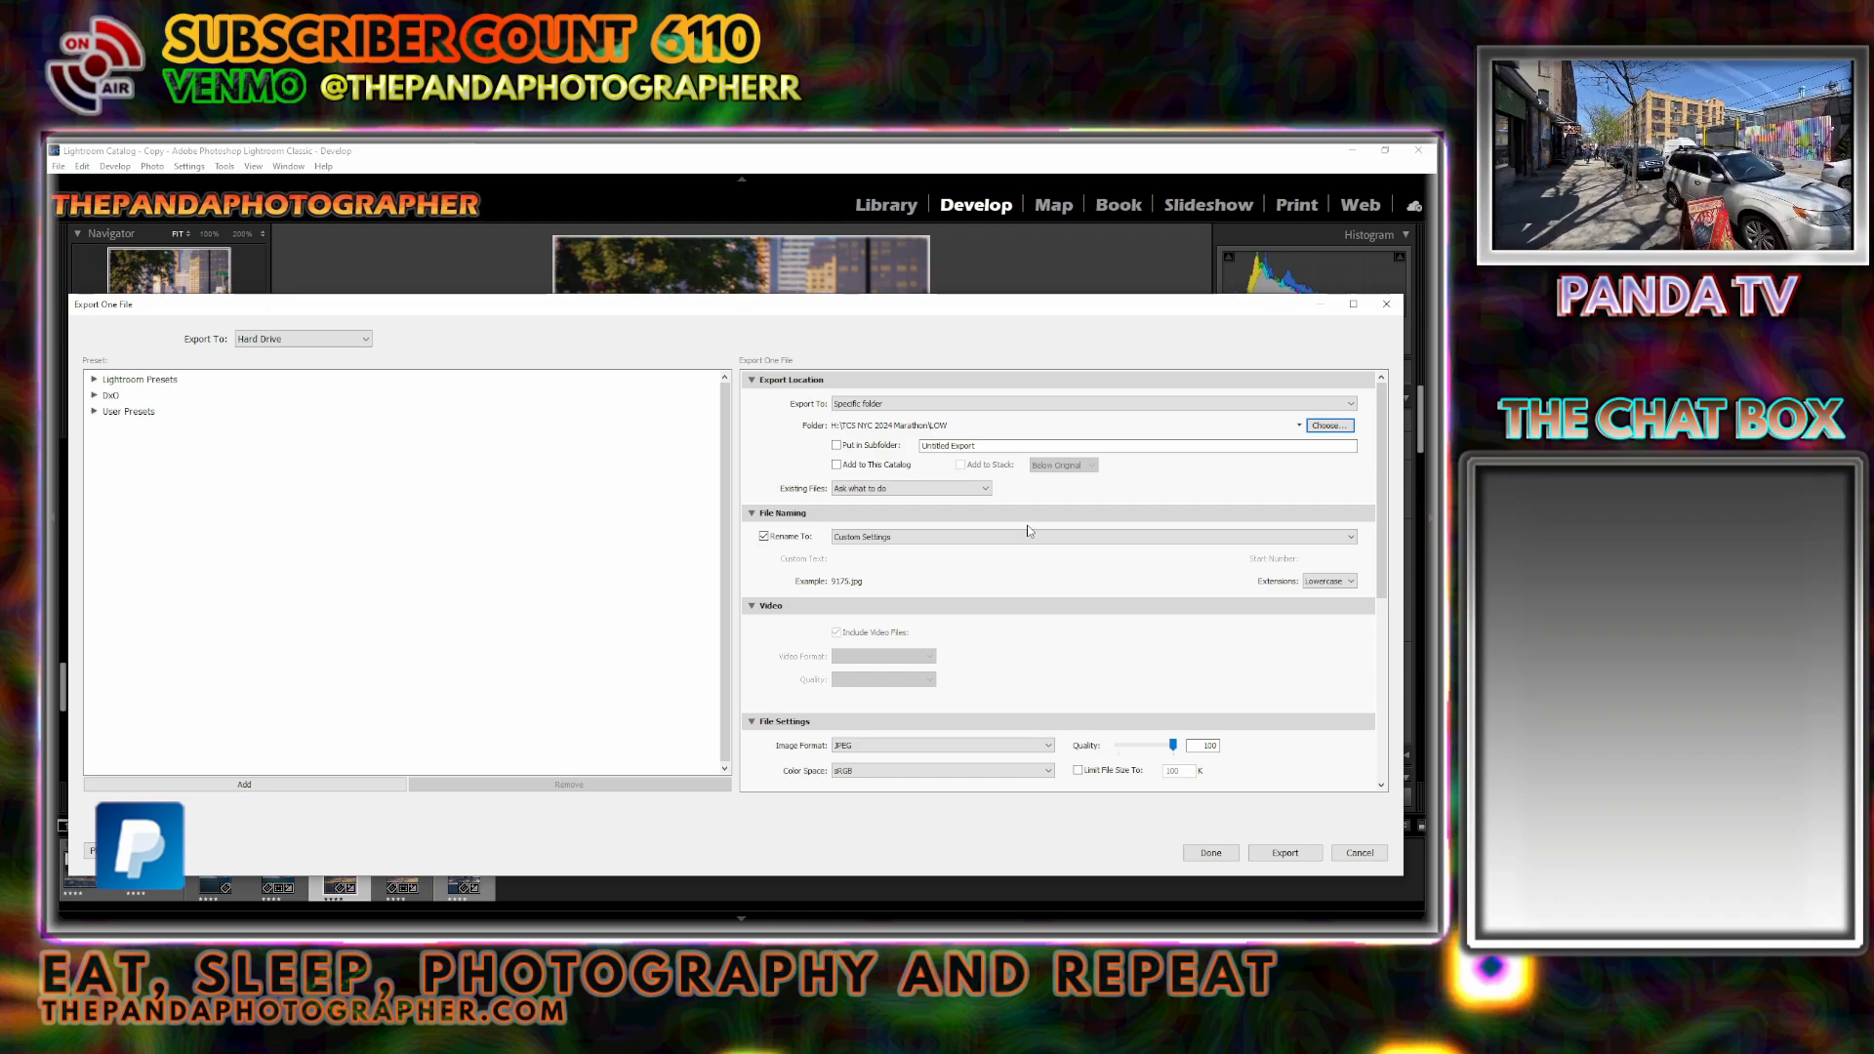
scroll(1380, 582, down, 2)
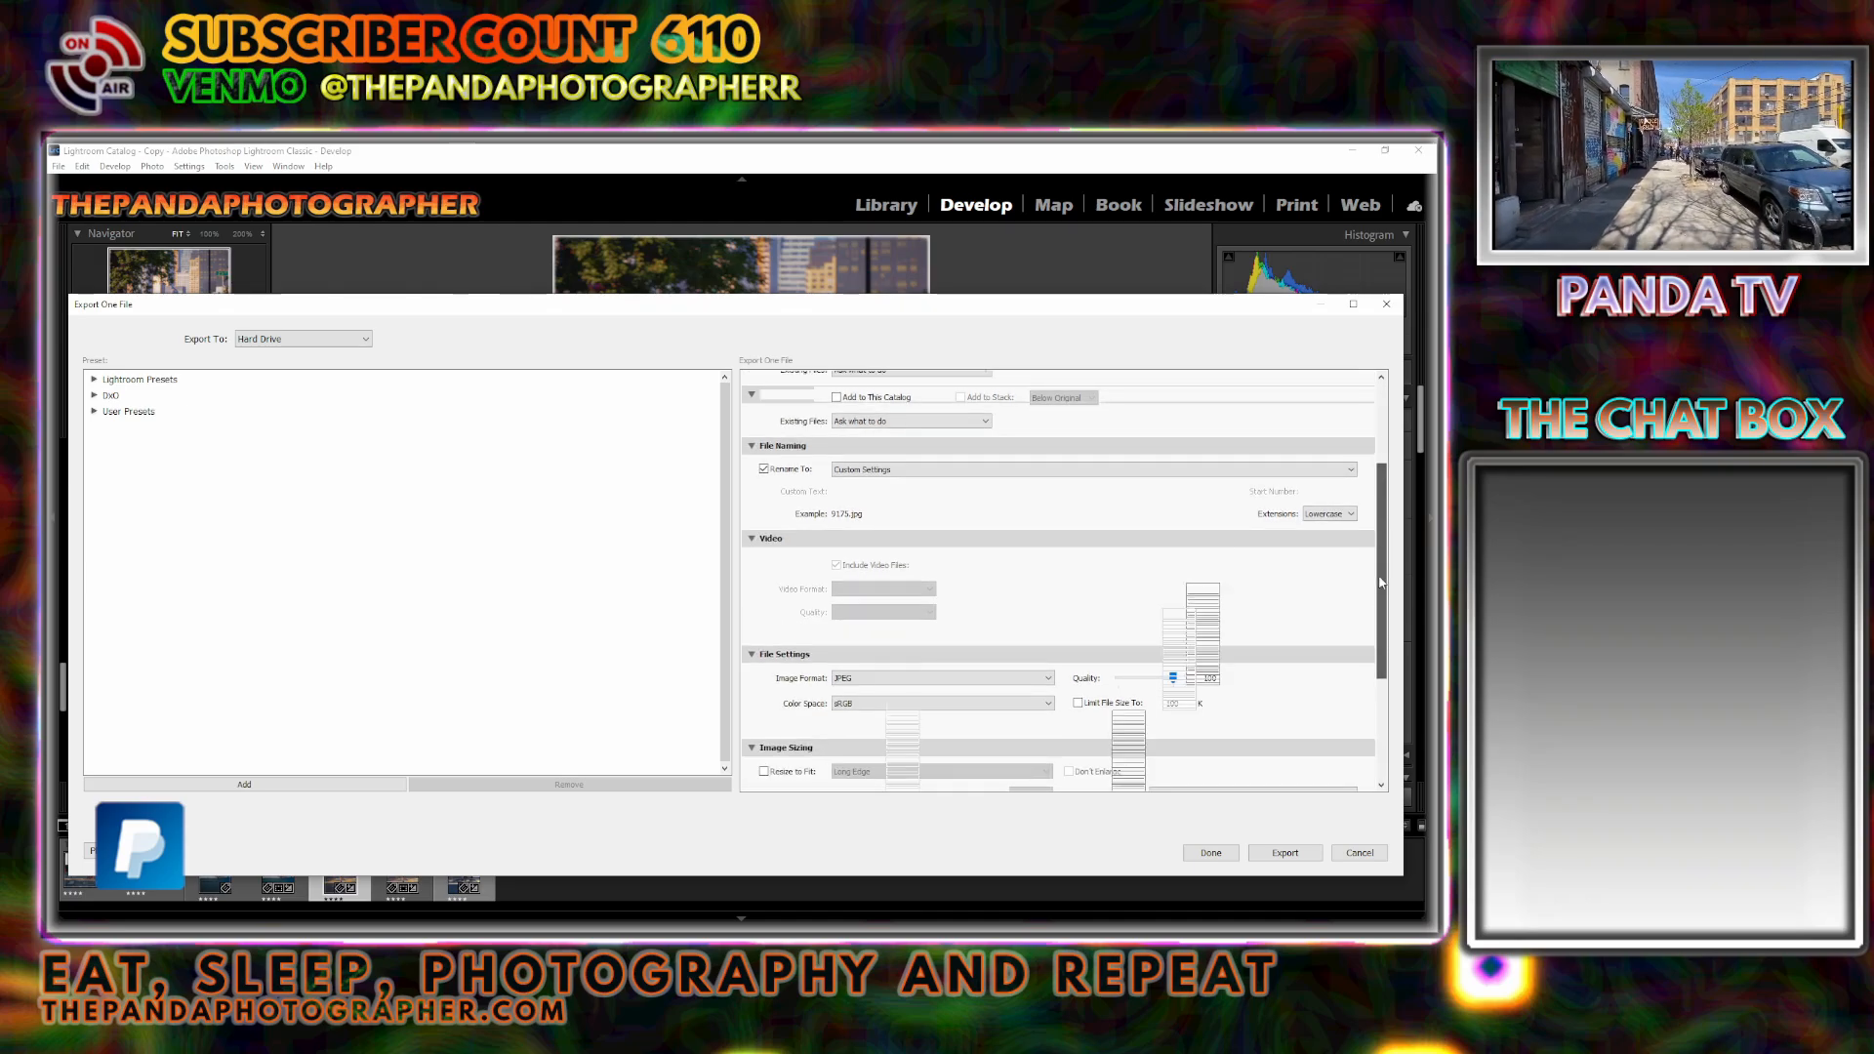
scroll(1379, 583, down, 7)
click(1284, 852)
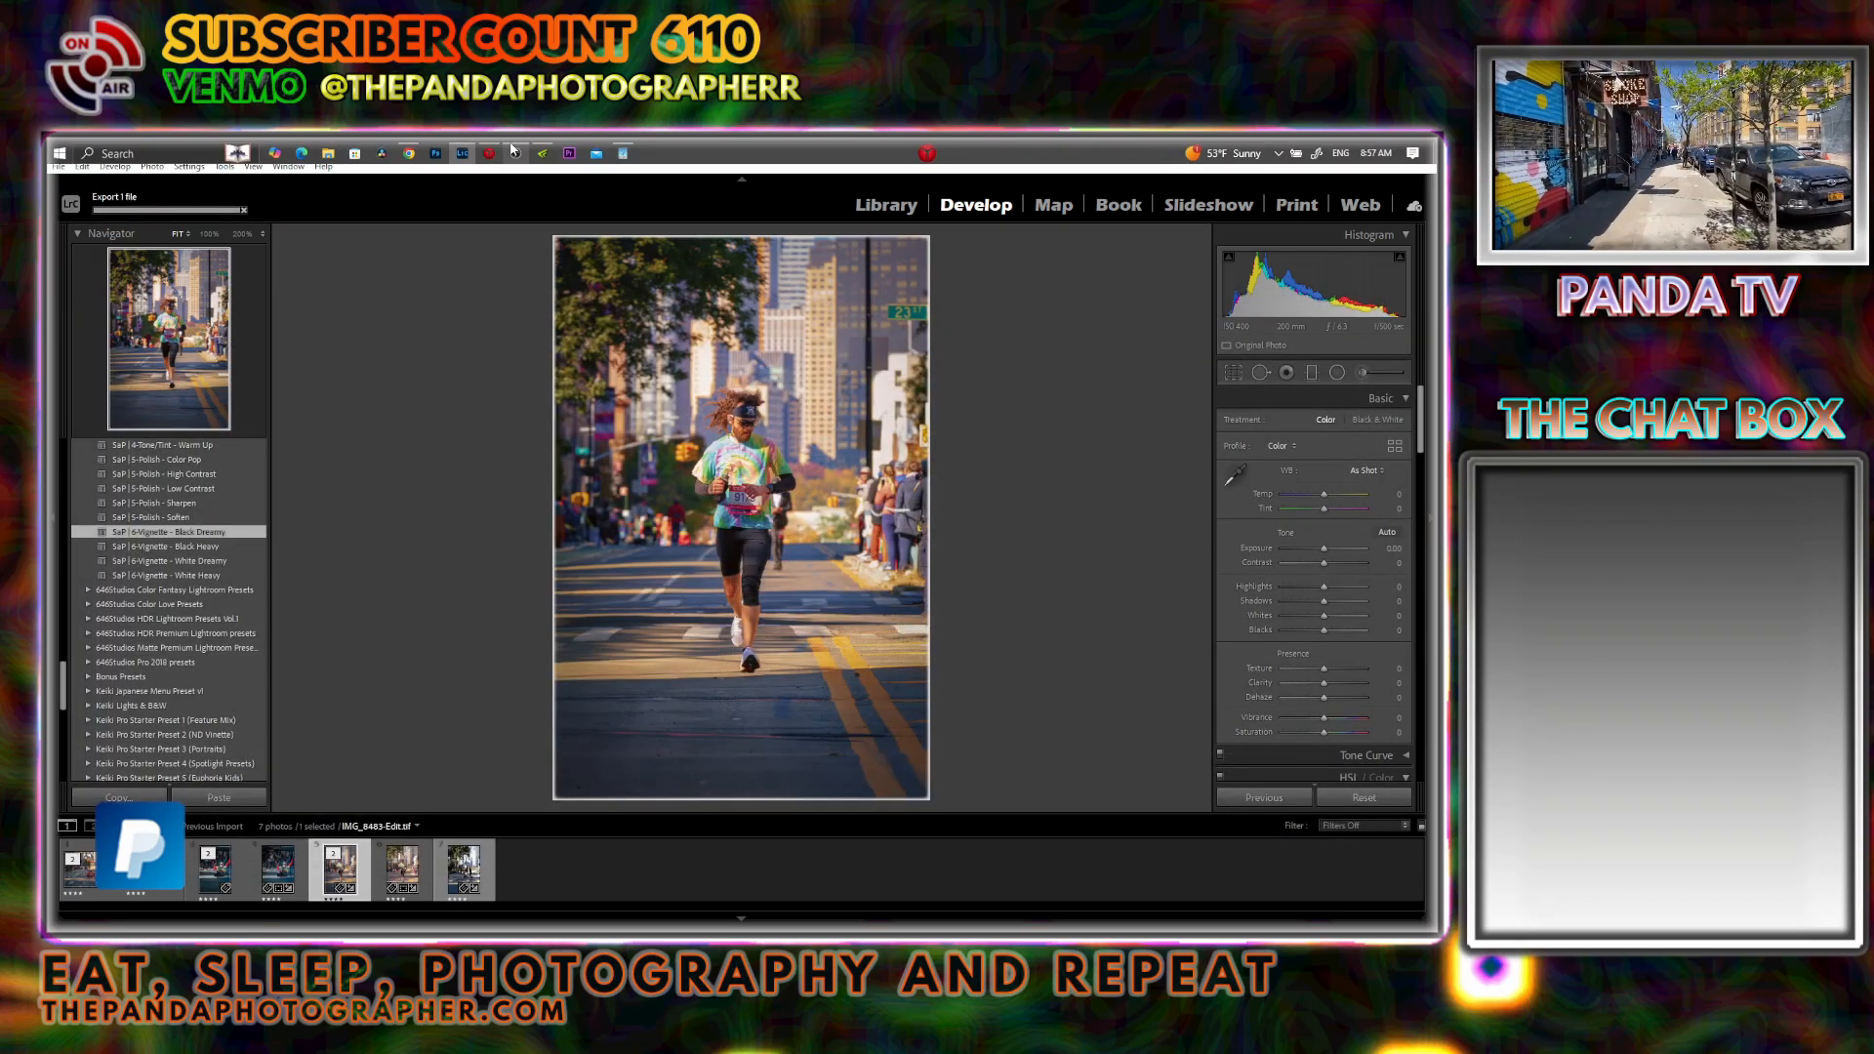
click(514, 153)
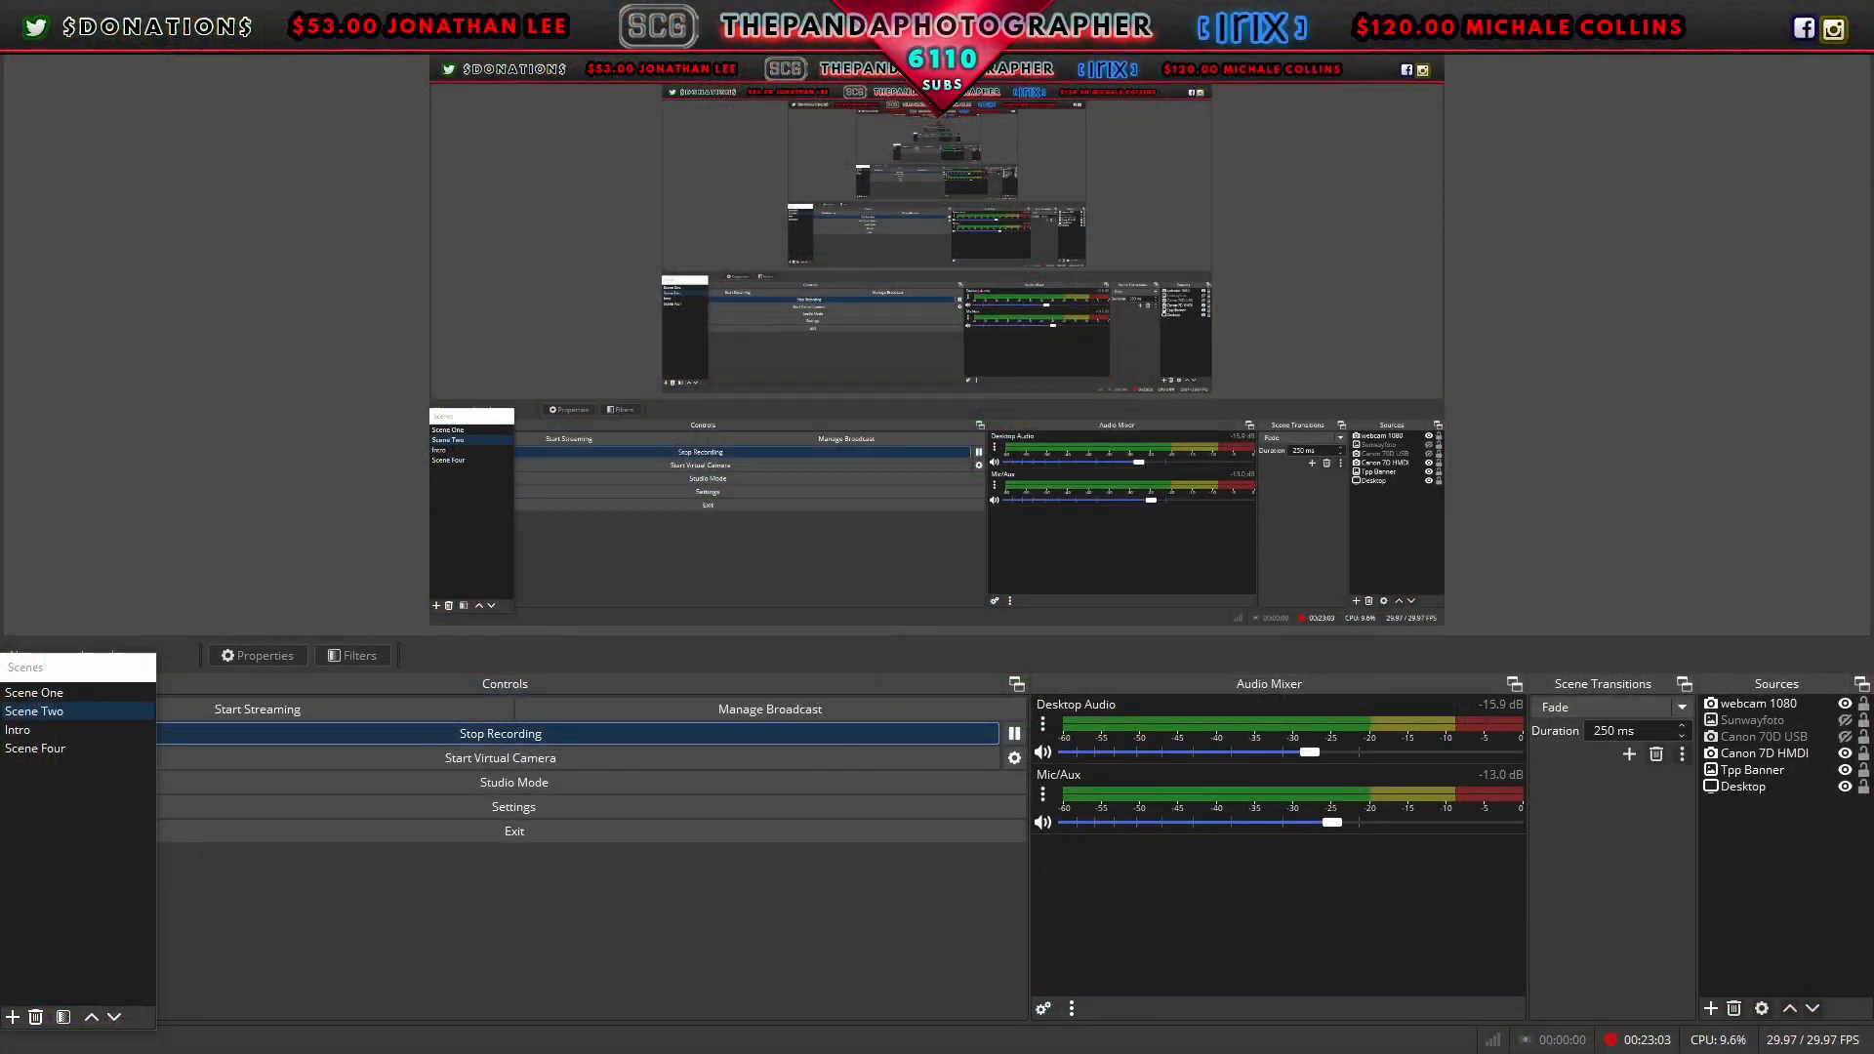
key(alt+Tab)
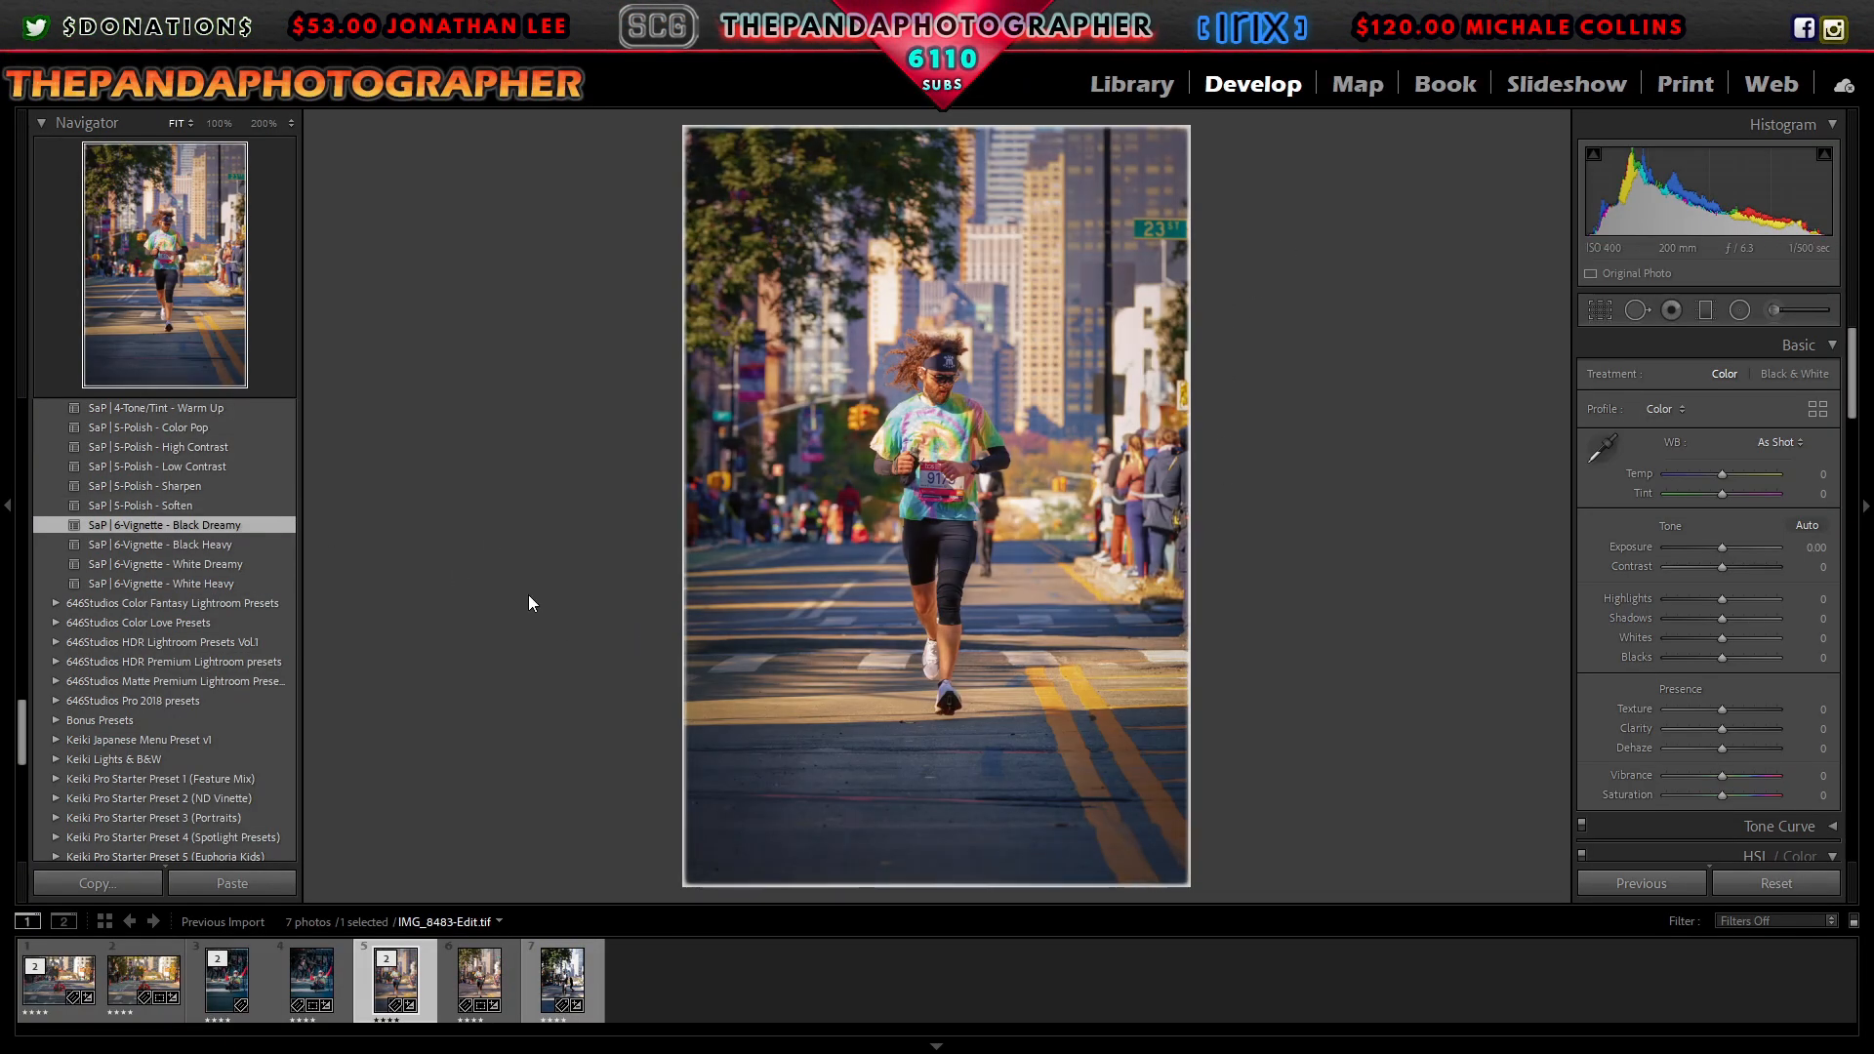
Step: Auto-straighten IMG_8487.CR2 with the crop tool and apply the crop
click(562, 979)
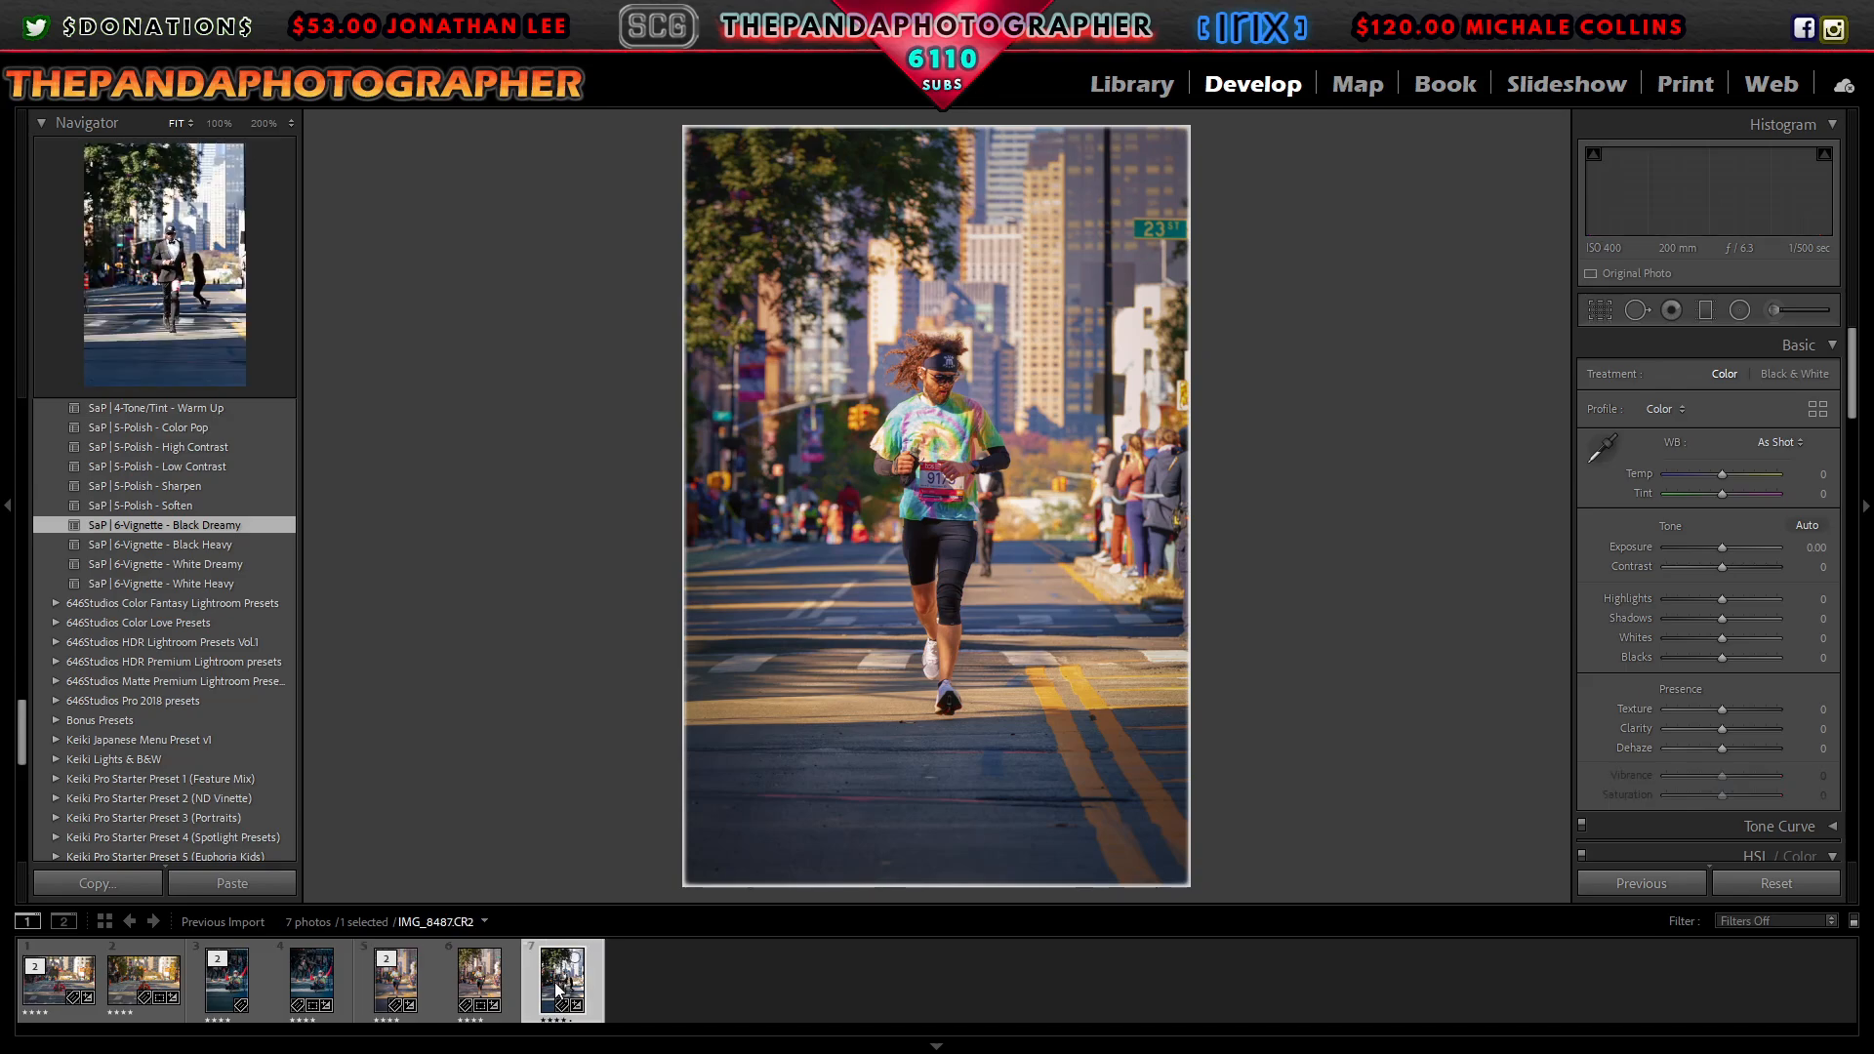
click(1610, 310)
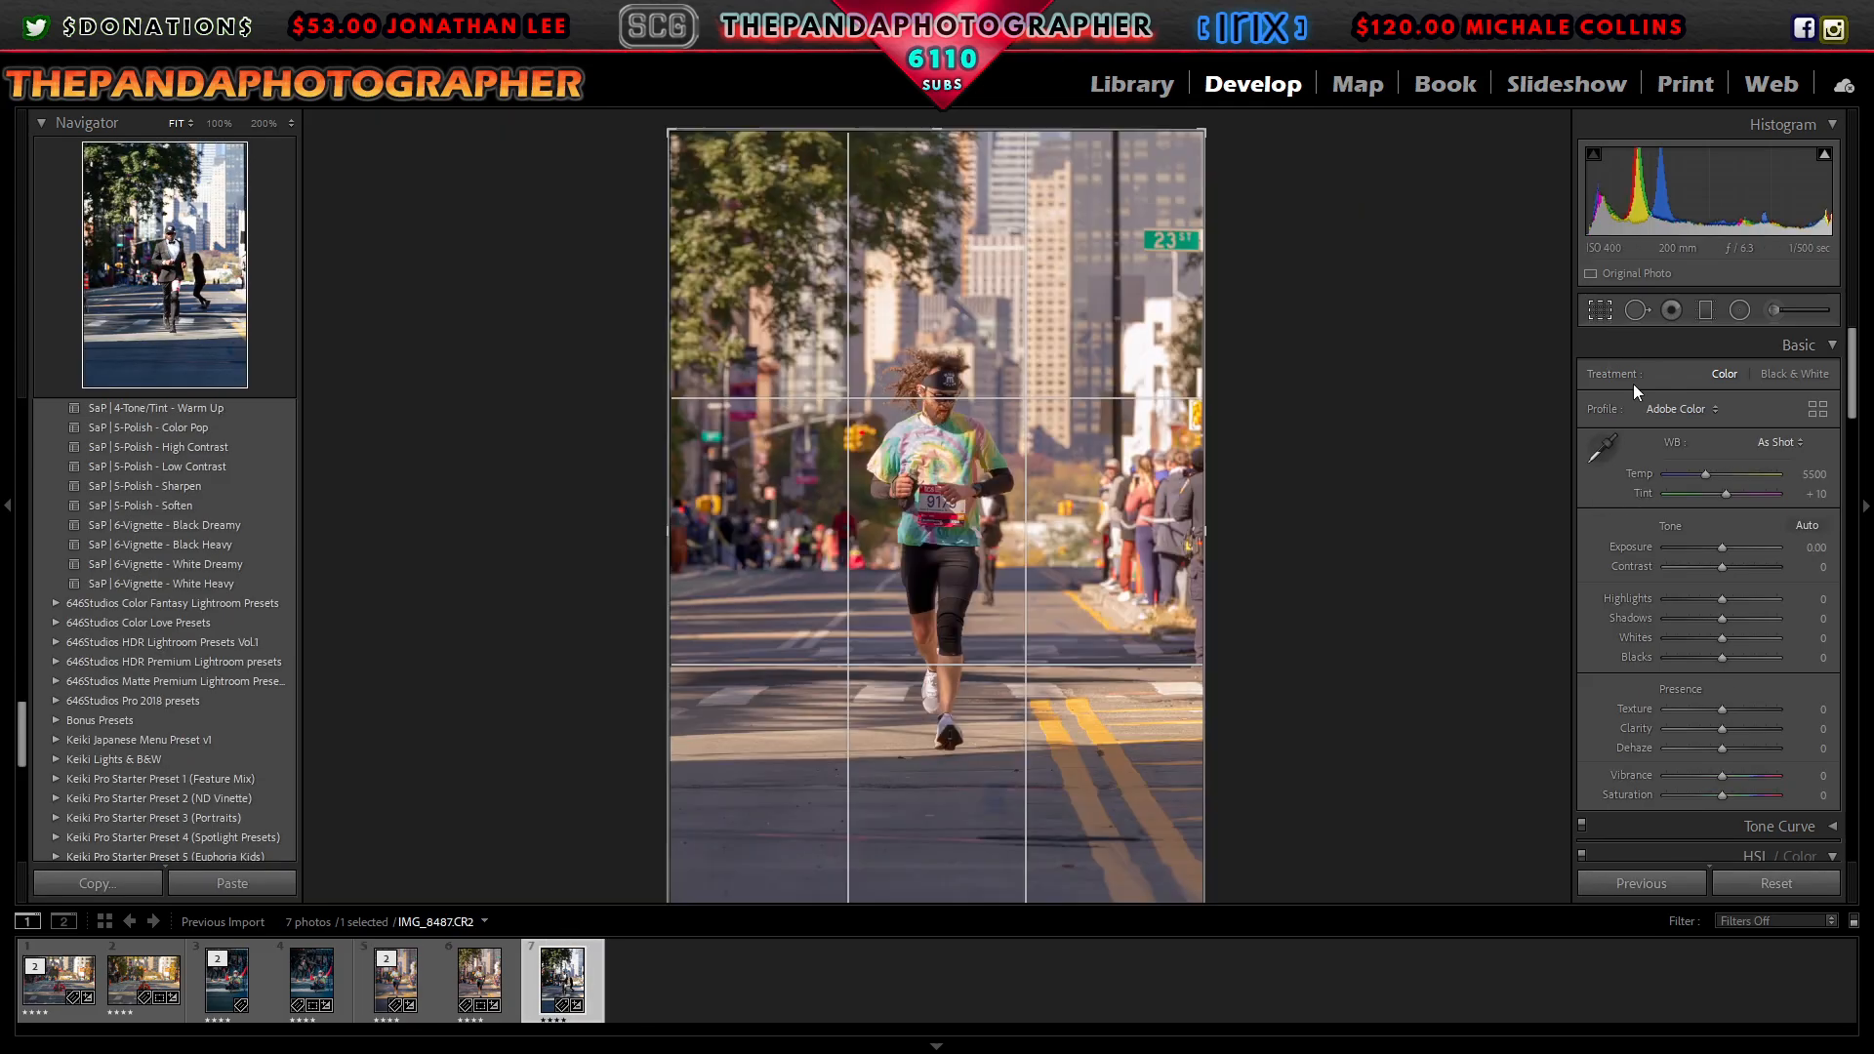
click(1801, 416)
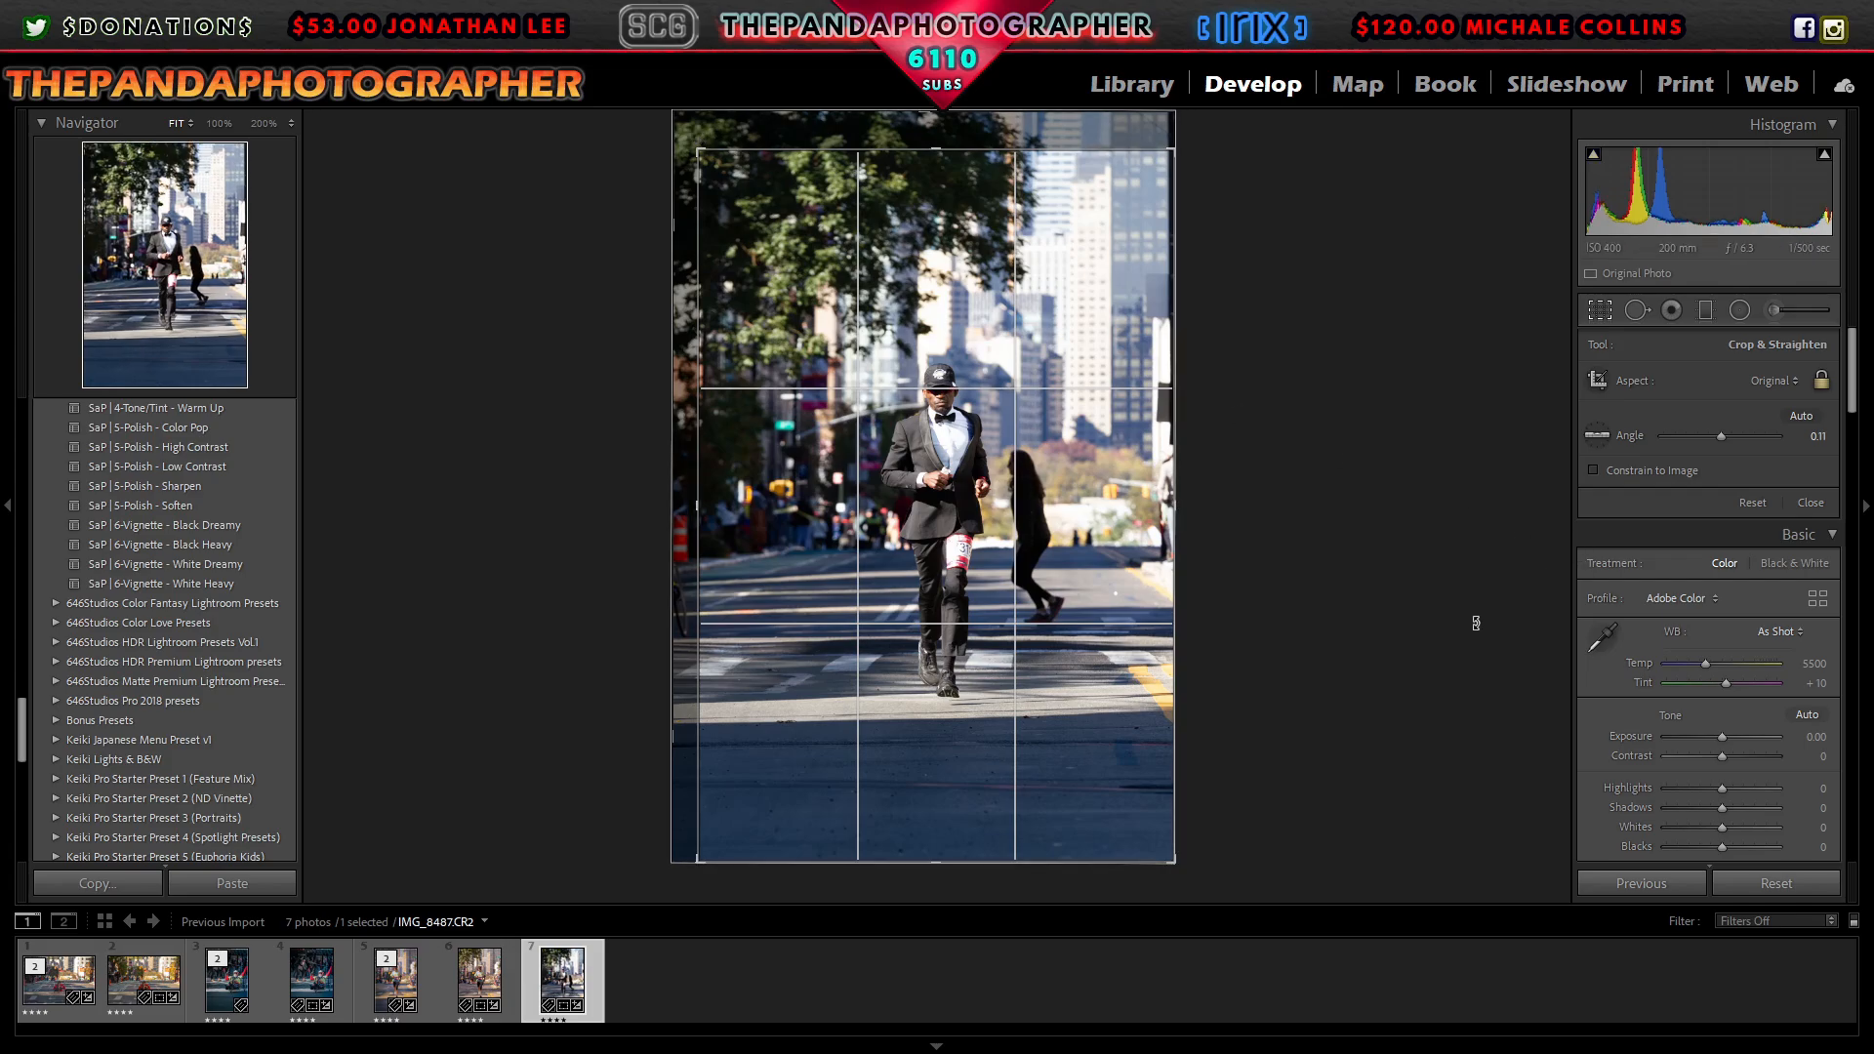
click(1810, 502)
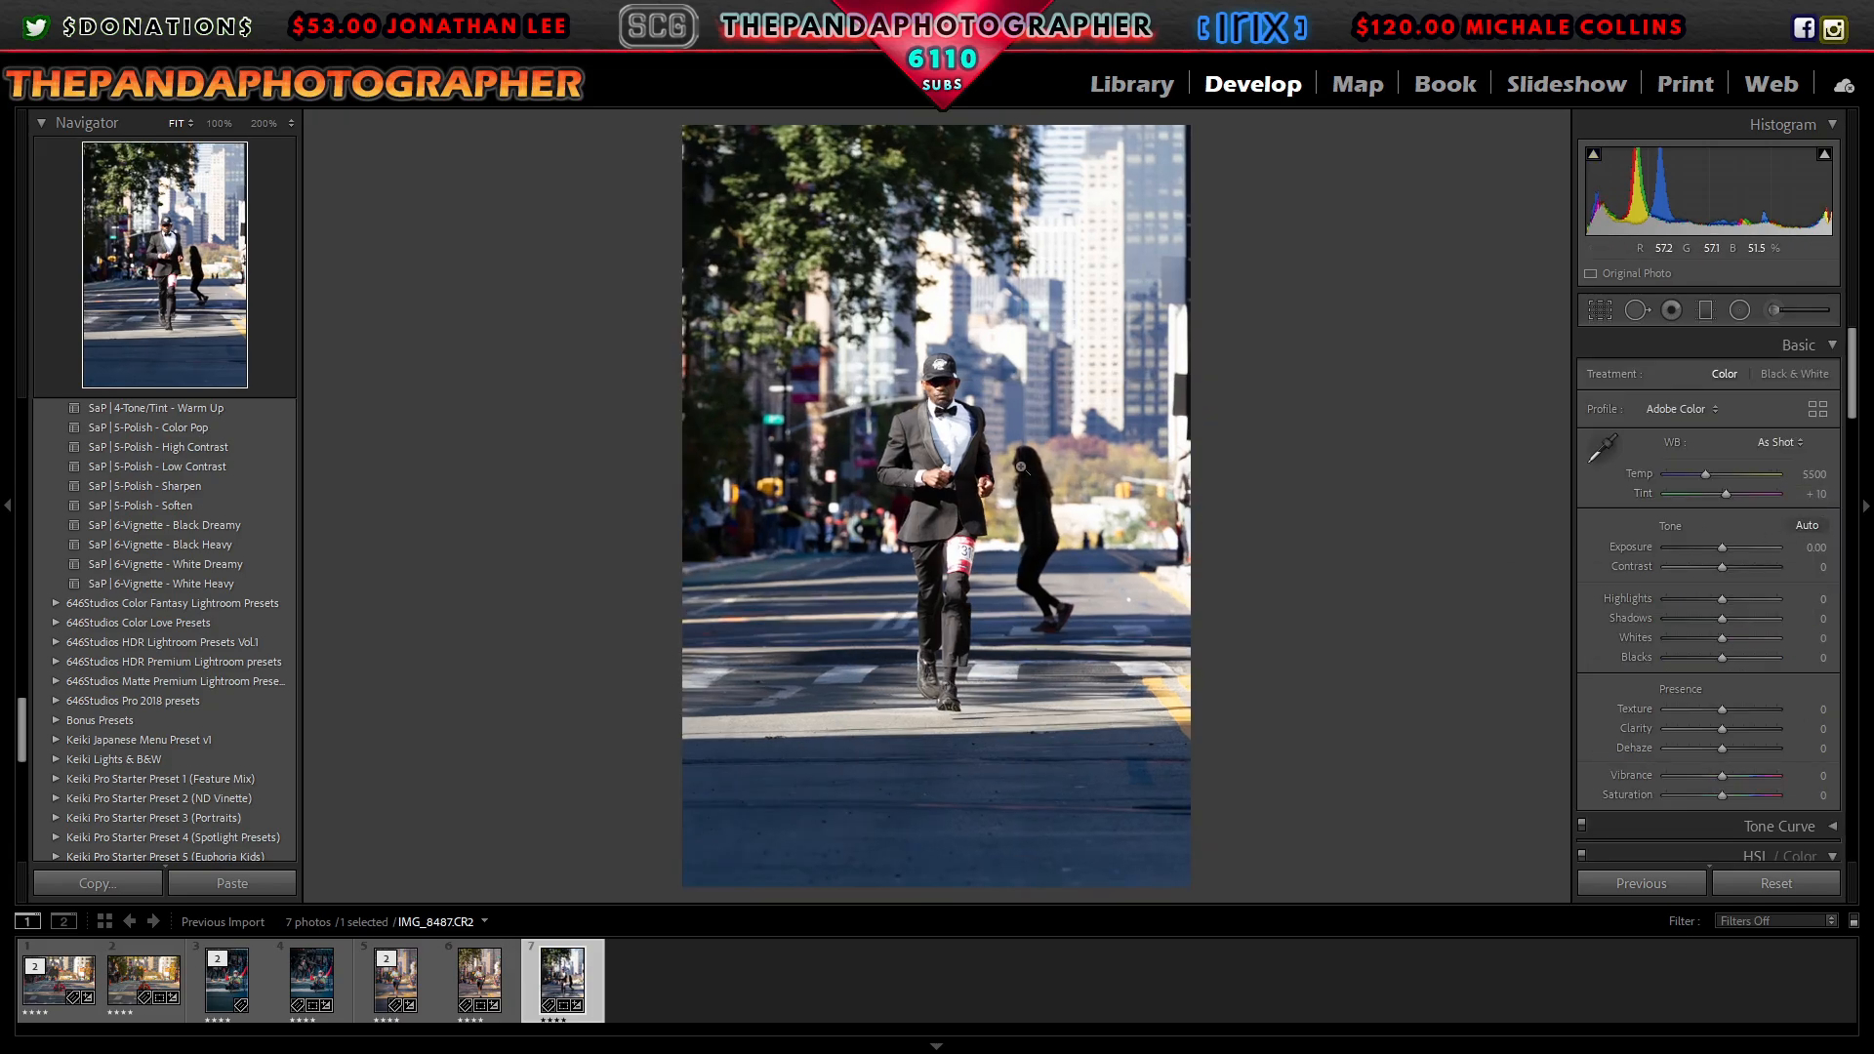
Step: Try the Adobe Neutral profile on the photo and settle on the Adobe Standard profile
click(1817, 409)
click(1785, 668)
click(1815, 343)
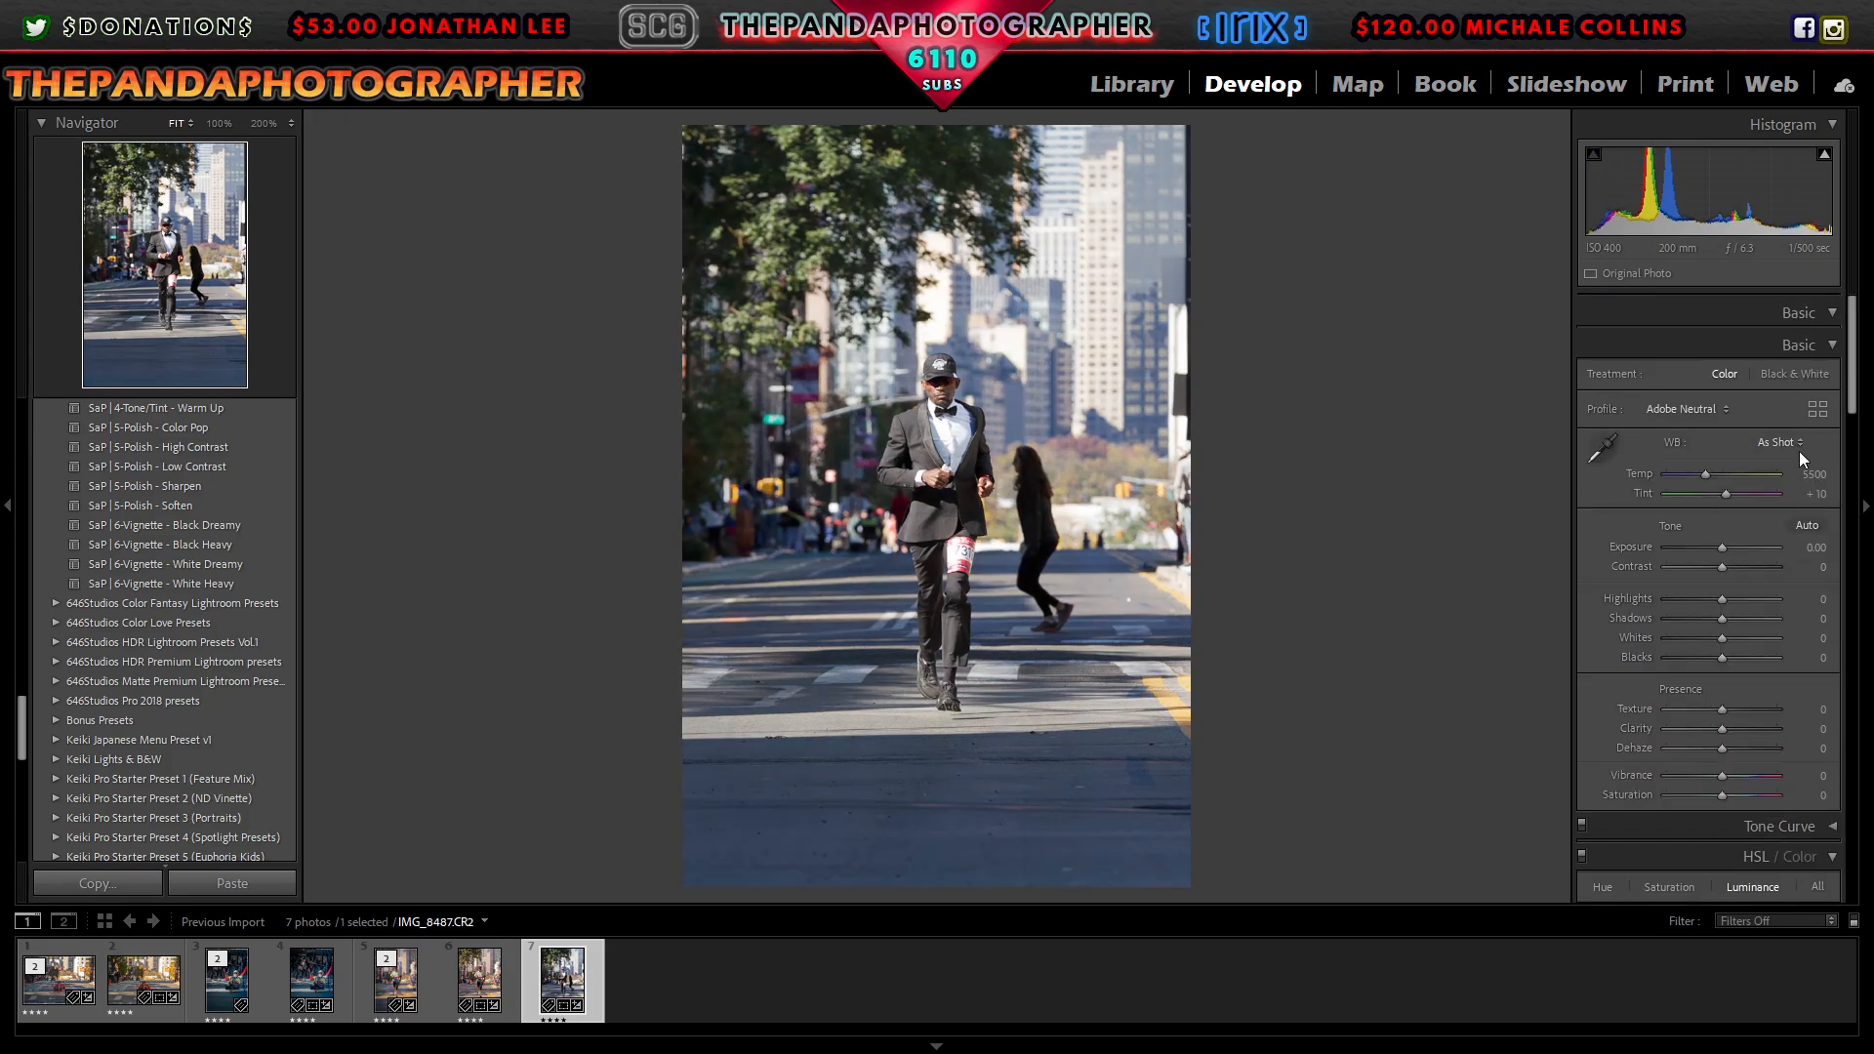
click(1817, 409)
click(1791, 826)
click(1812, 343)
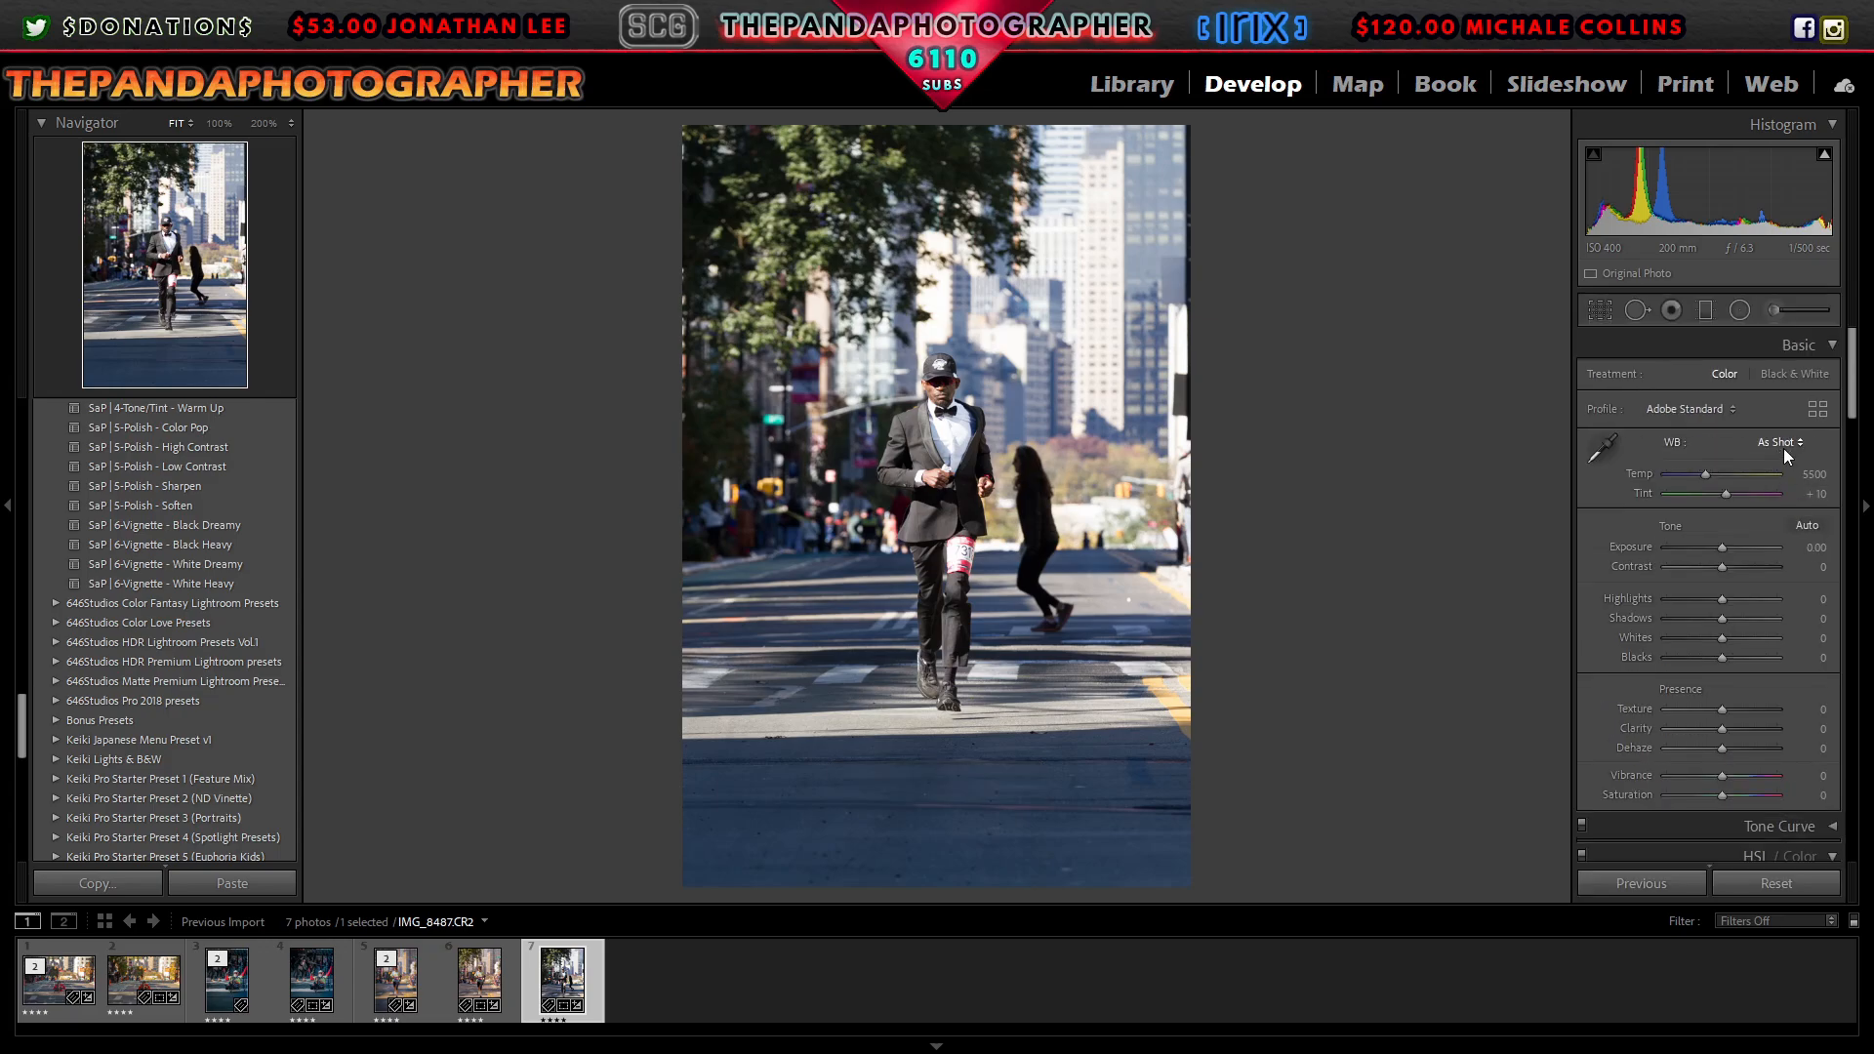
Step: Set the white balance to Daylight after trying Cloudy, and apply the automatic tone adjustment
click(1783, 448)
click(1748, 509)
click(1776, 442)
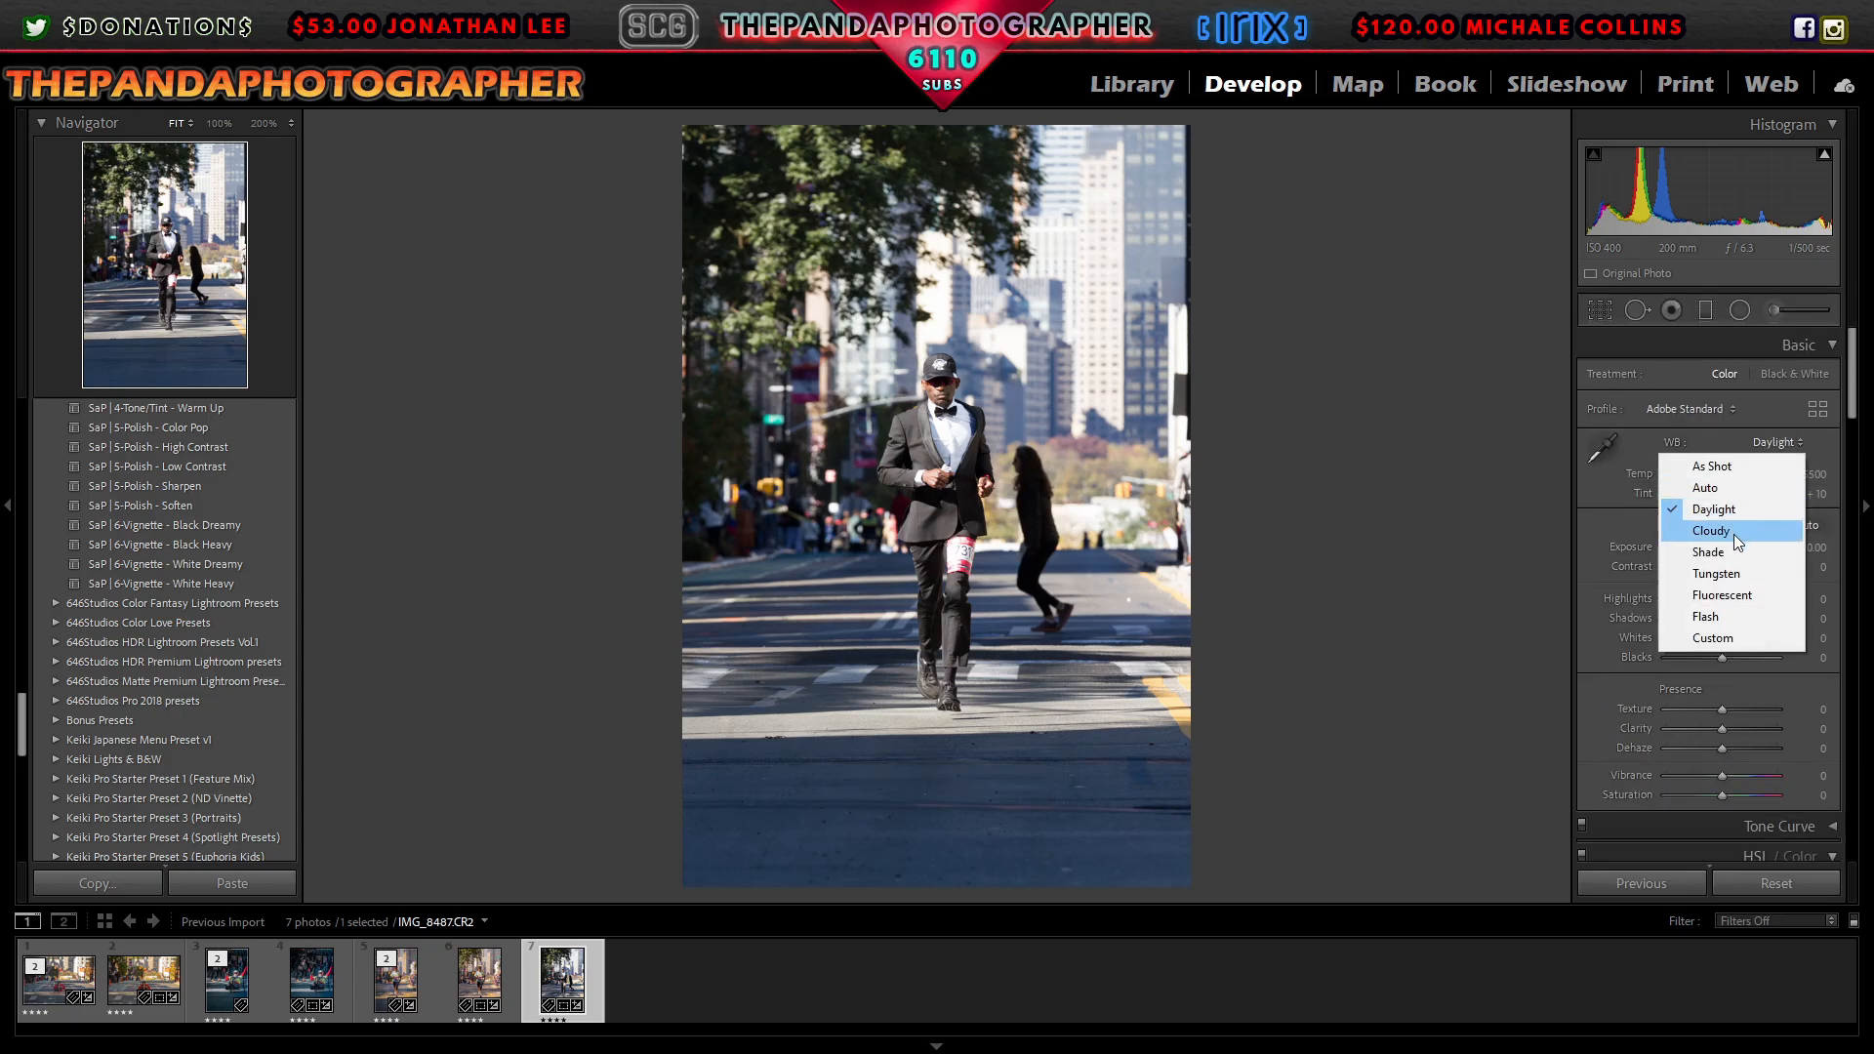
click(1734, 534)
click(1766, 444)
click(1747, 511)
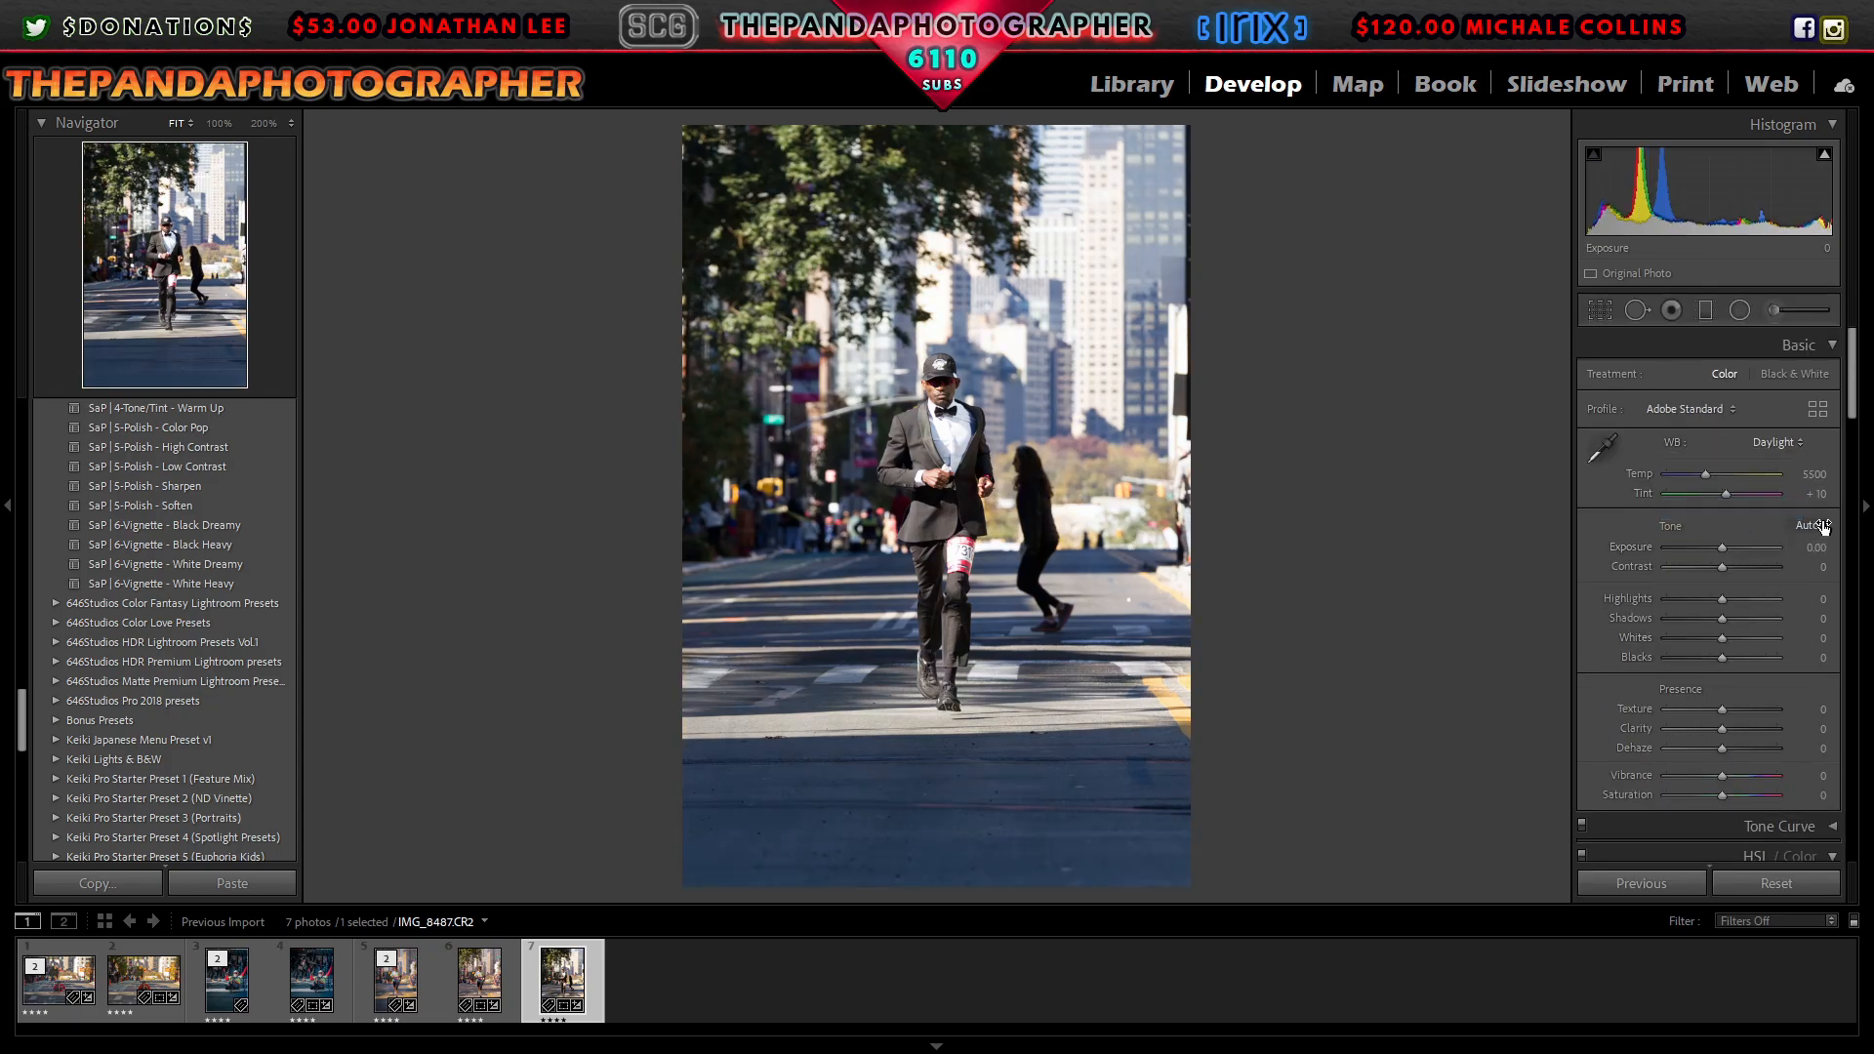
click(1813, 526)
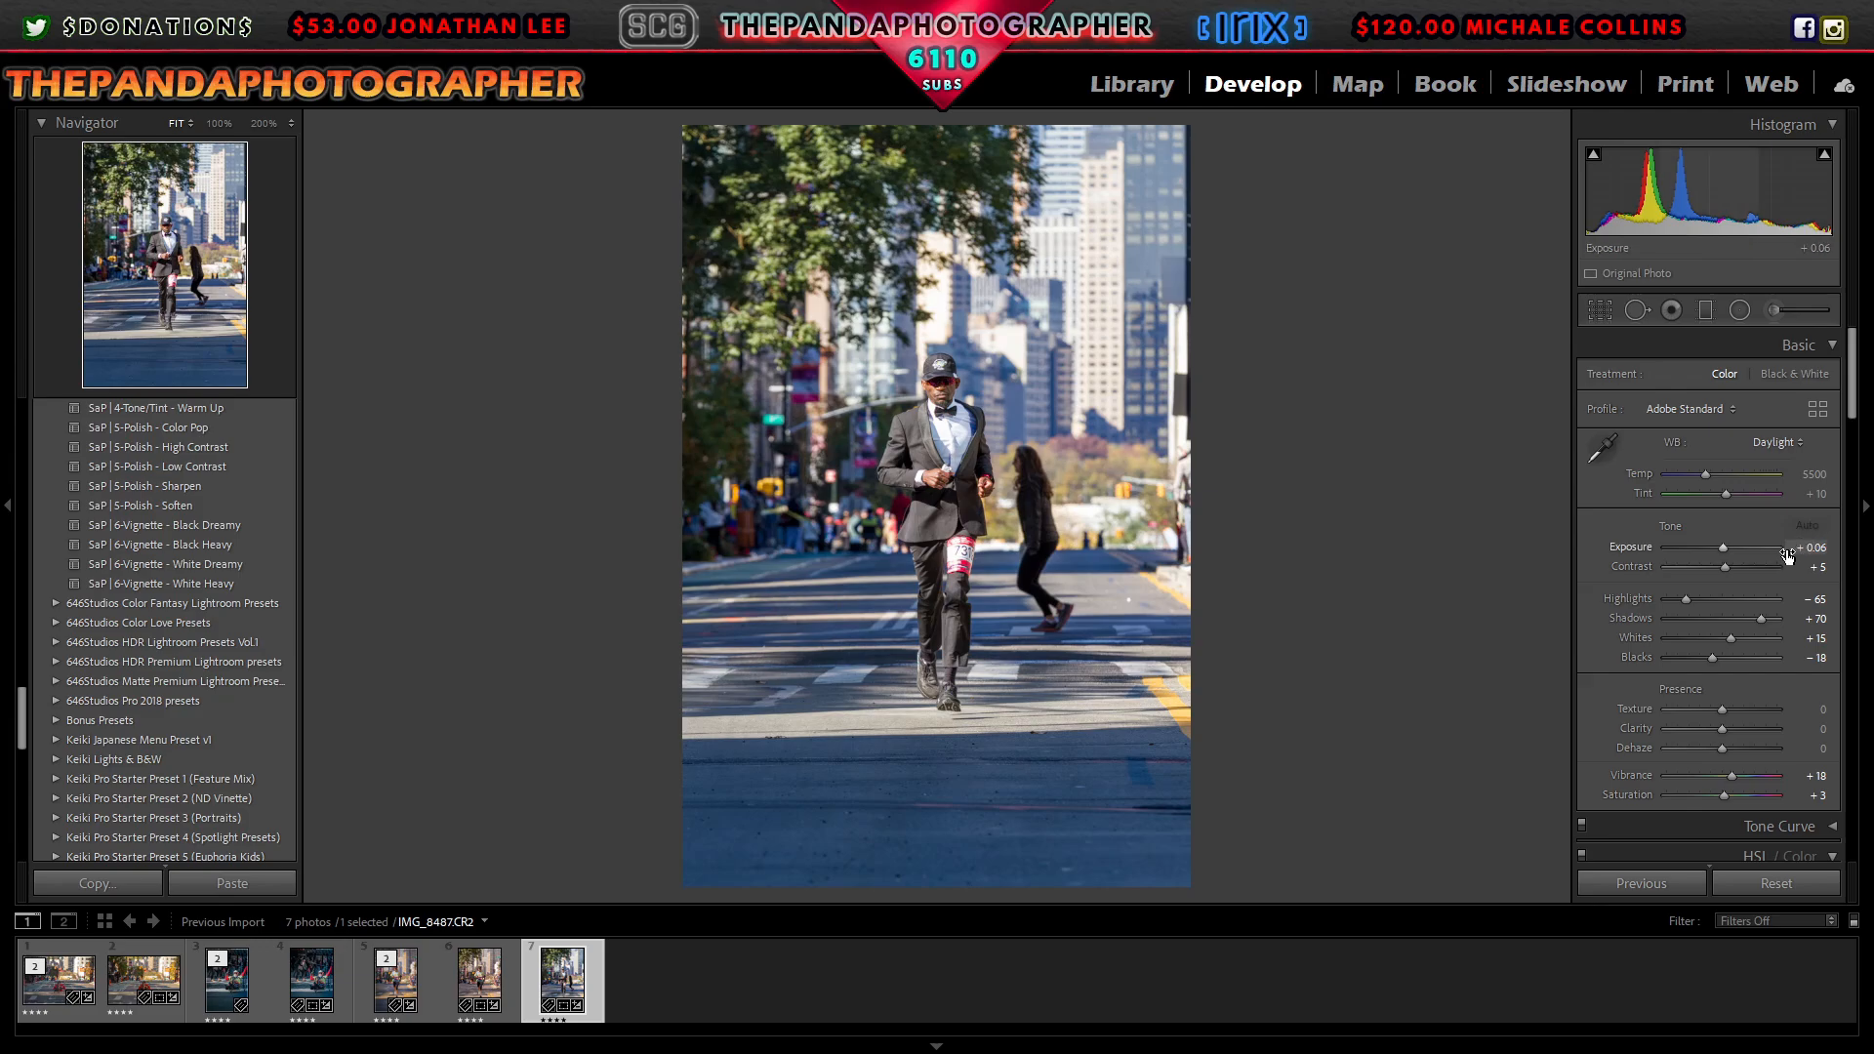
Step: Apply the SaP presets 3-Color Correct - Reduce Blue, 3-Color Correct - Fix Green Skin and 4-Tone/Tint - Summer Ten
scroll(219, 687, down, 3)
scroll(176, 664, up, 5)
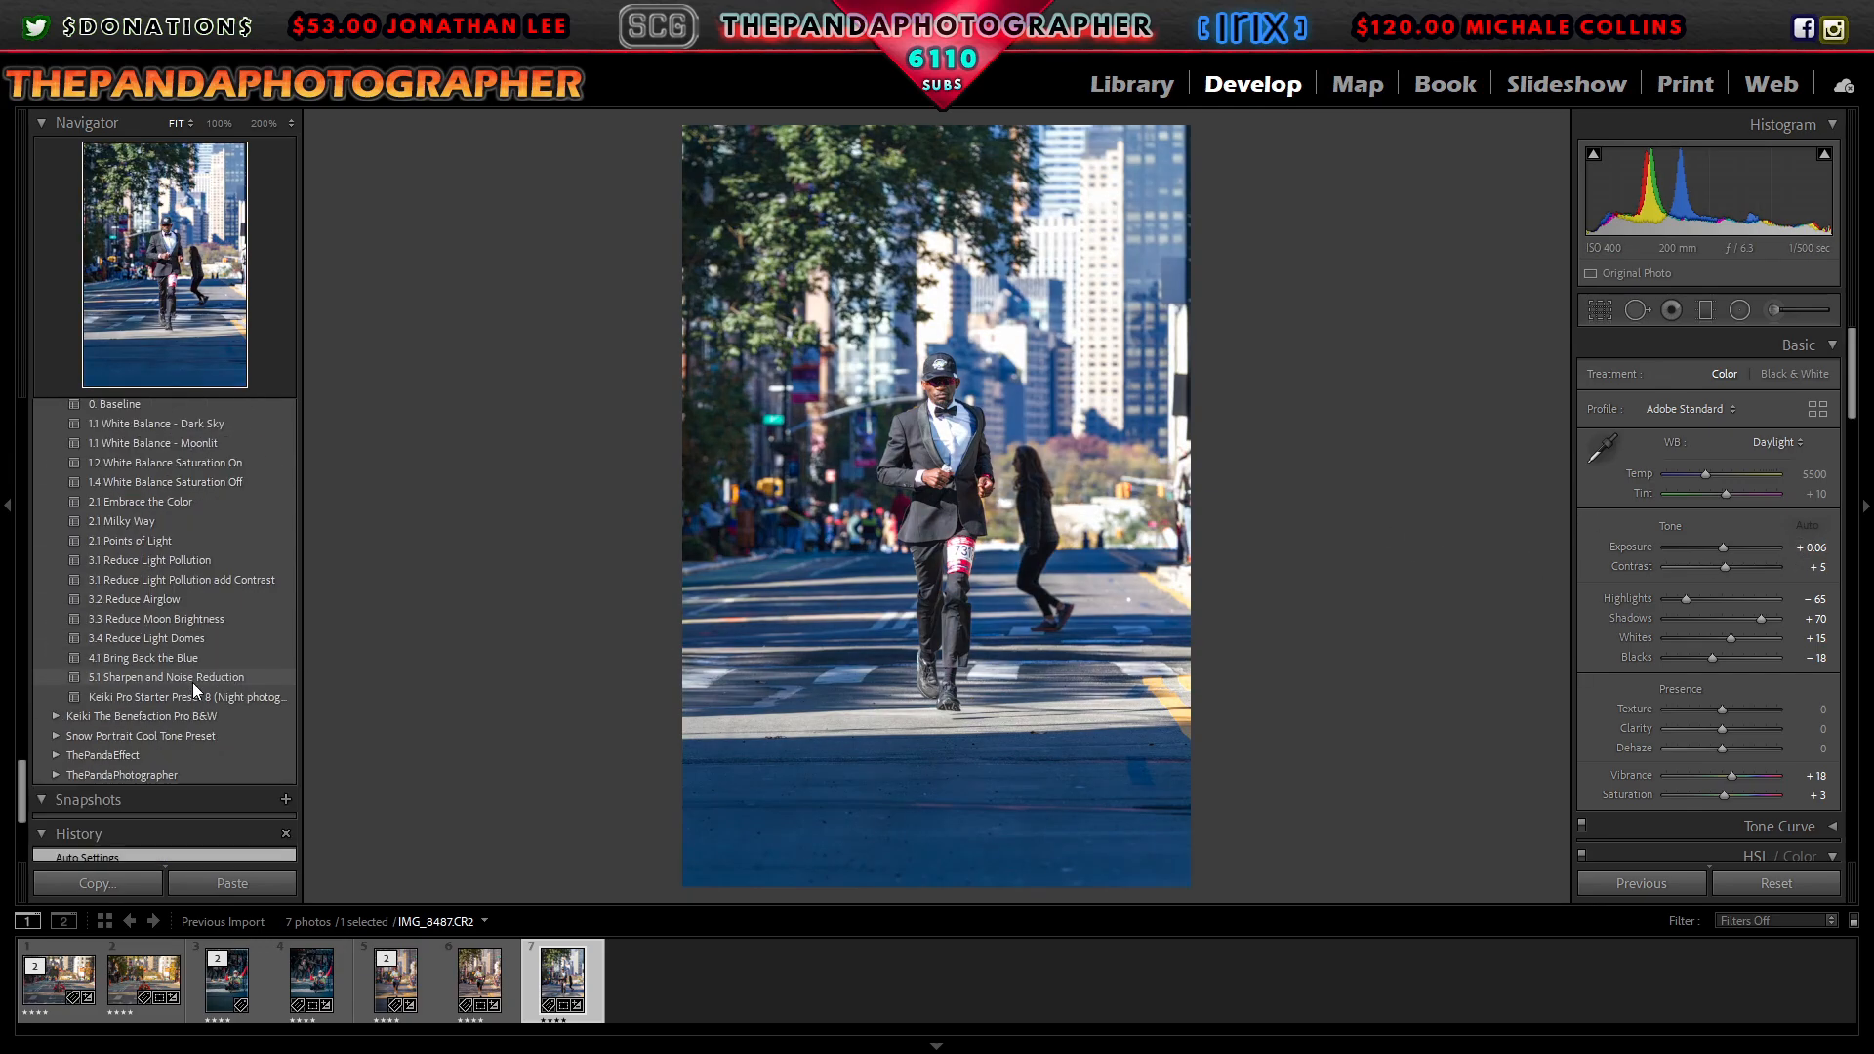
scroll(200, 664, down, 5)
scroll(214, 635, up, 10)
click(249, 567)
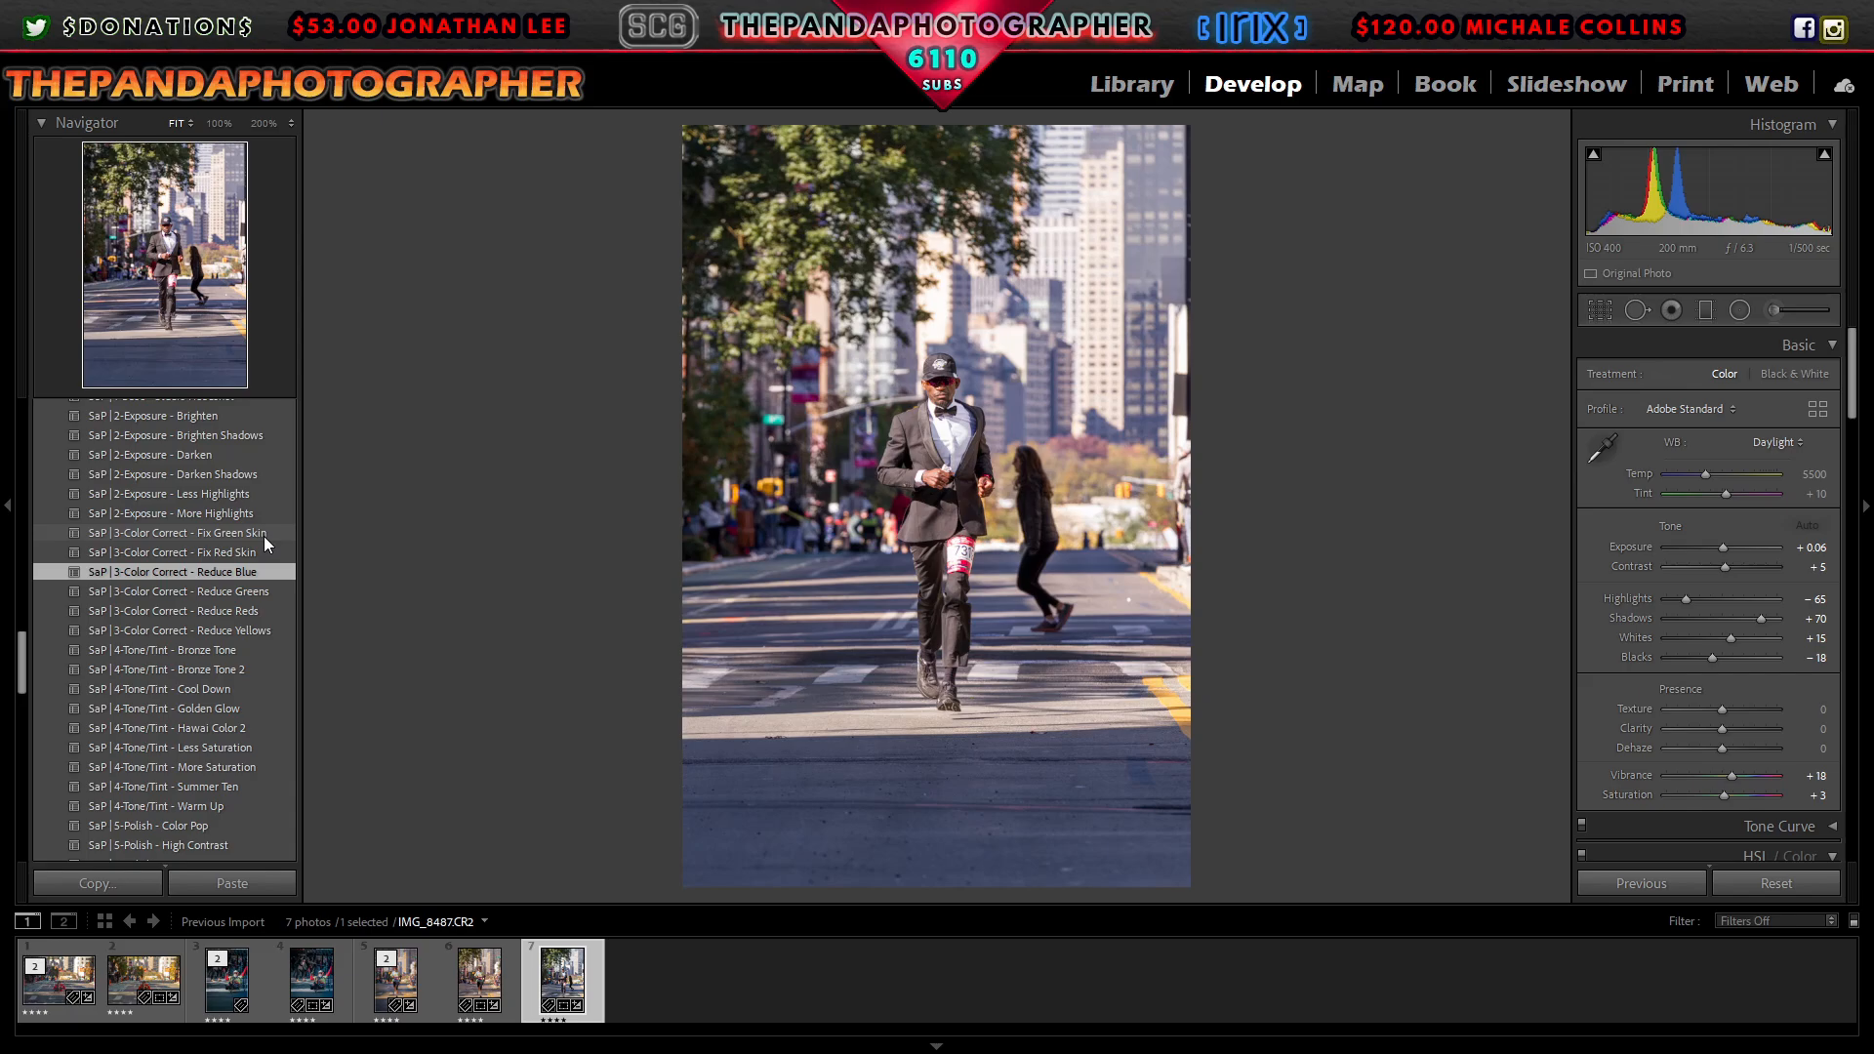
click(264, 535)
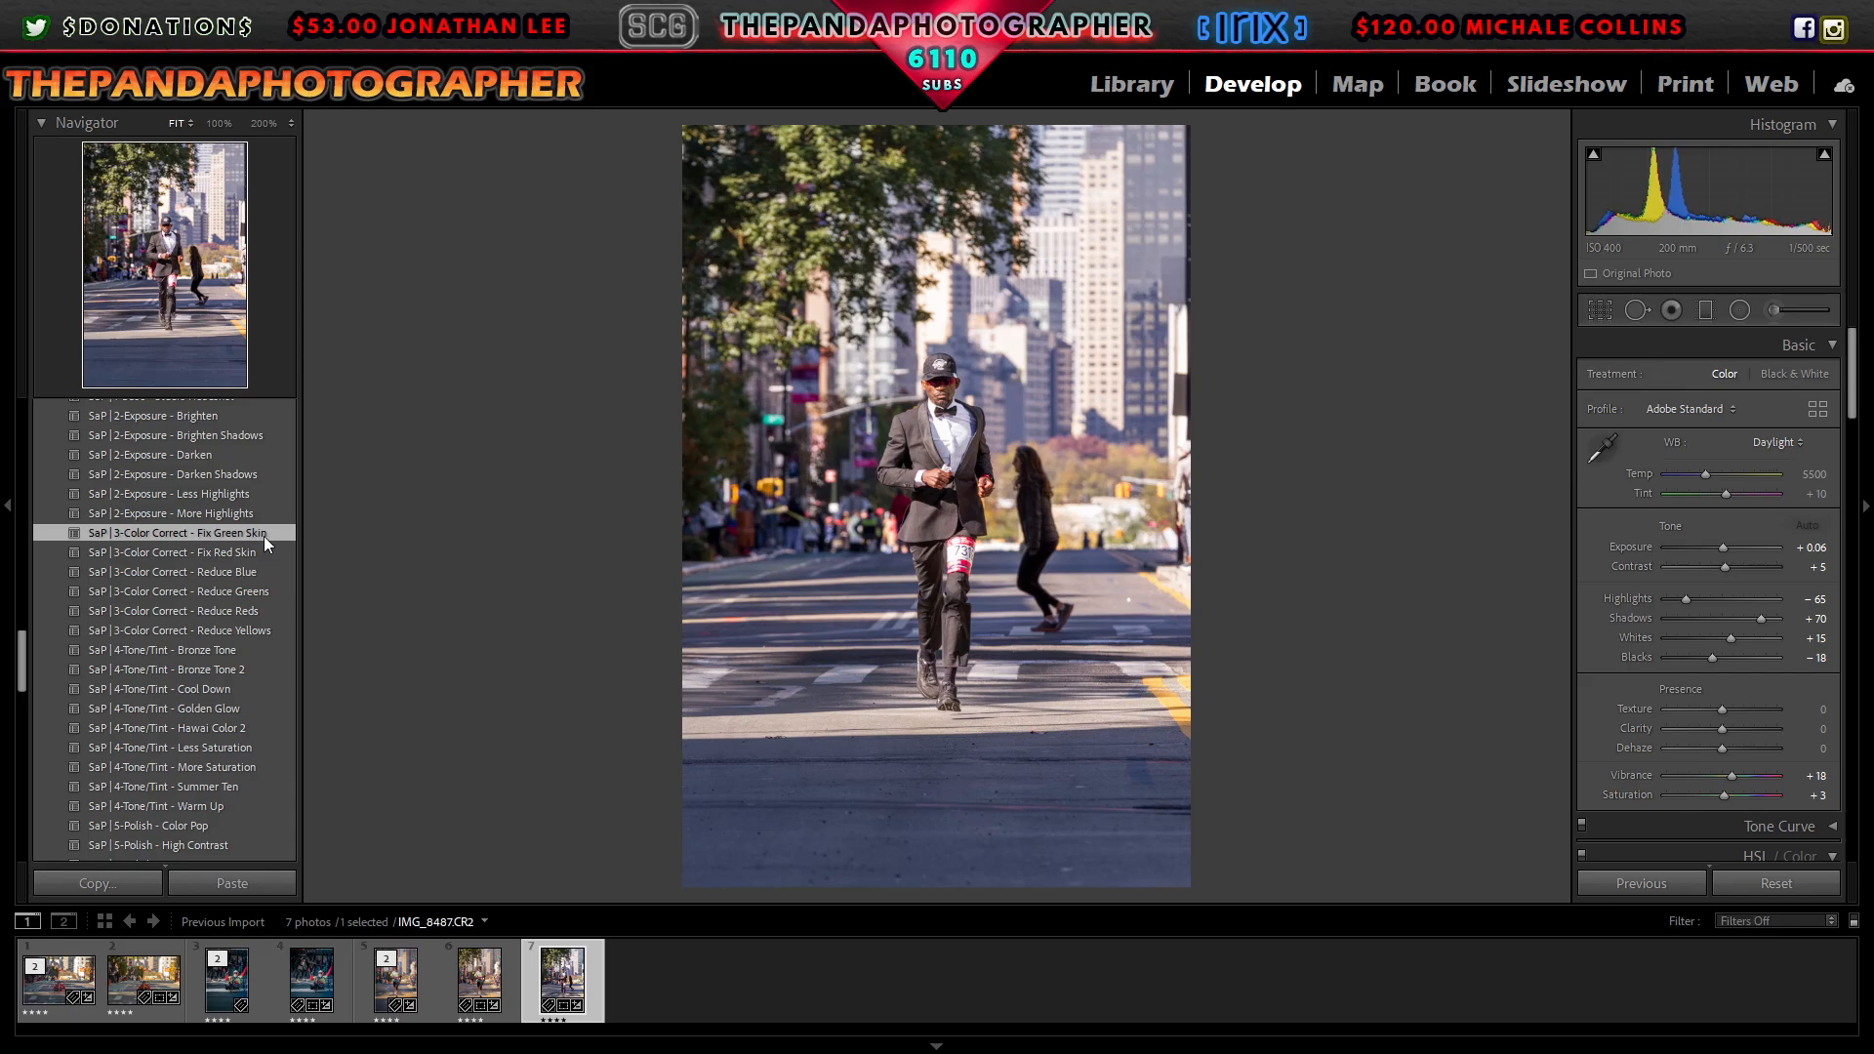
click(228, 786)
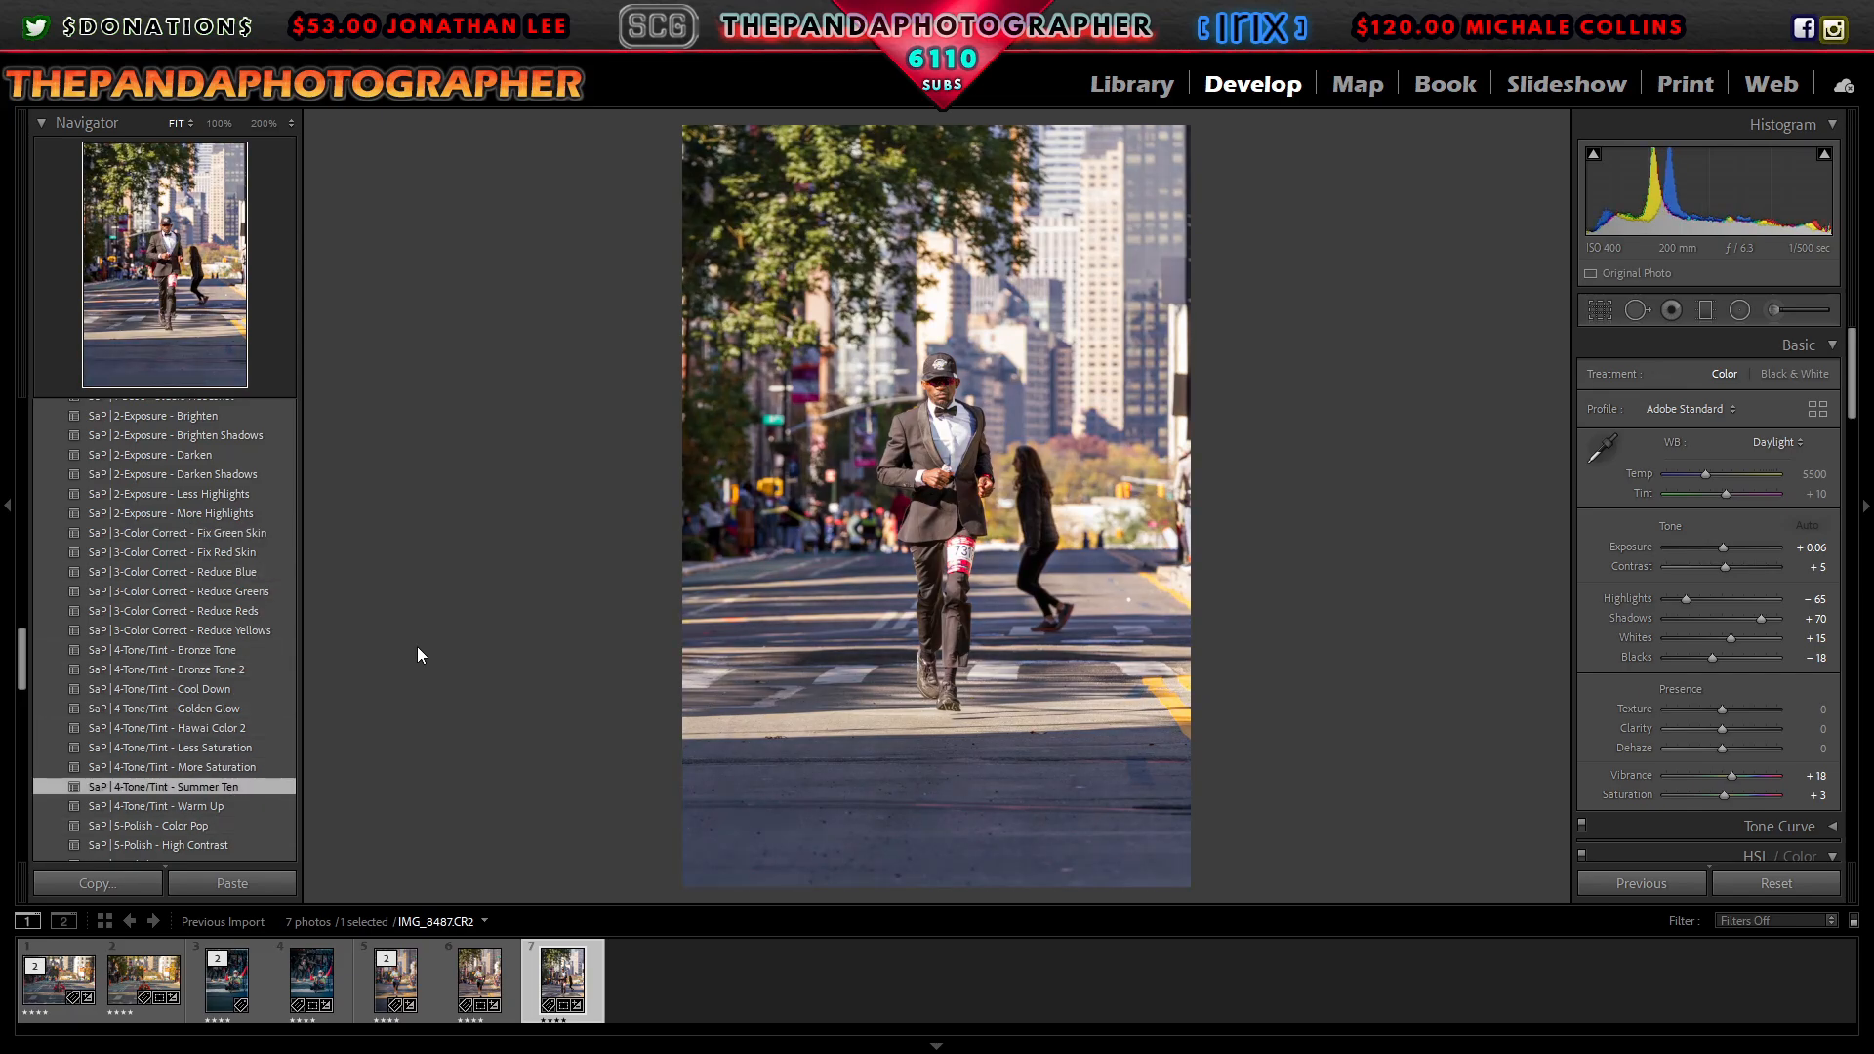
Step: Apply the SaP 2-Exposure - Less Highlights preset and inspect the runner's face and suit at 100%
scroll(269, 488, up, 3)
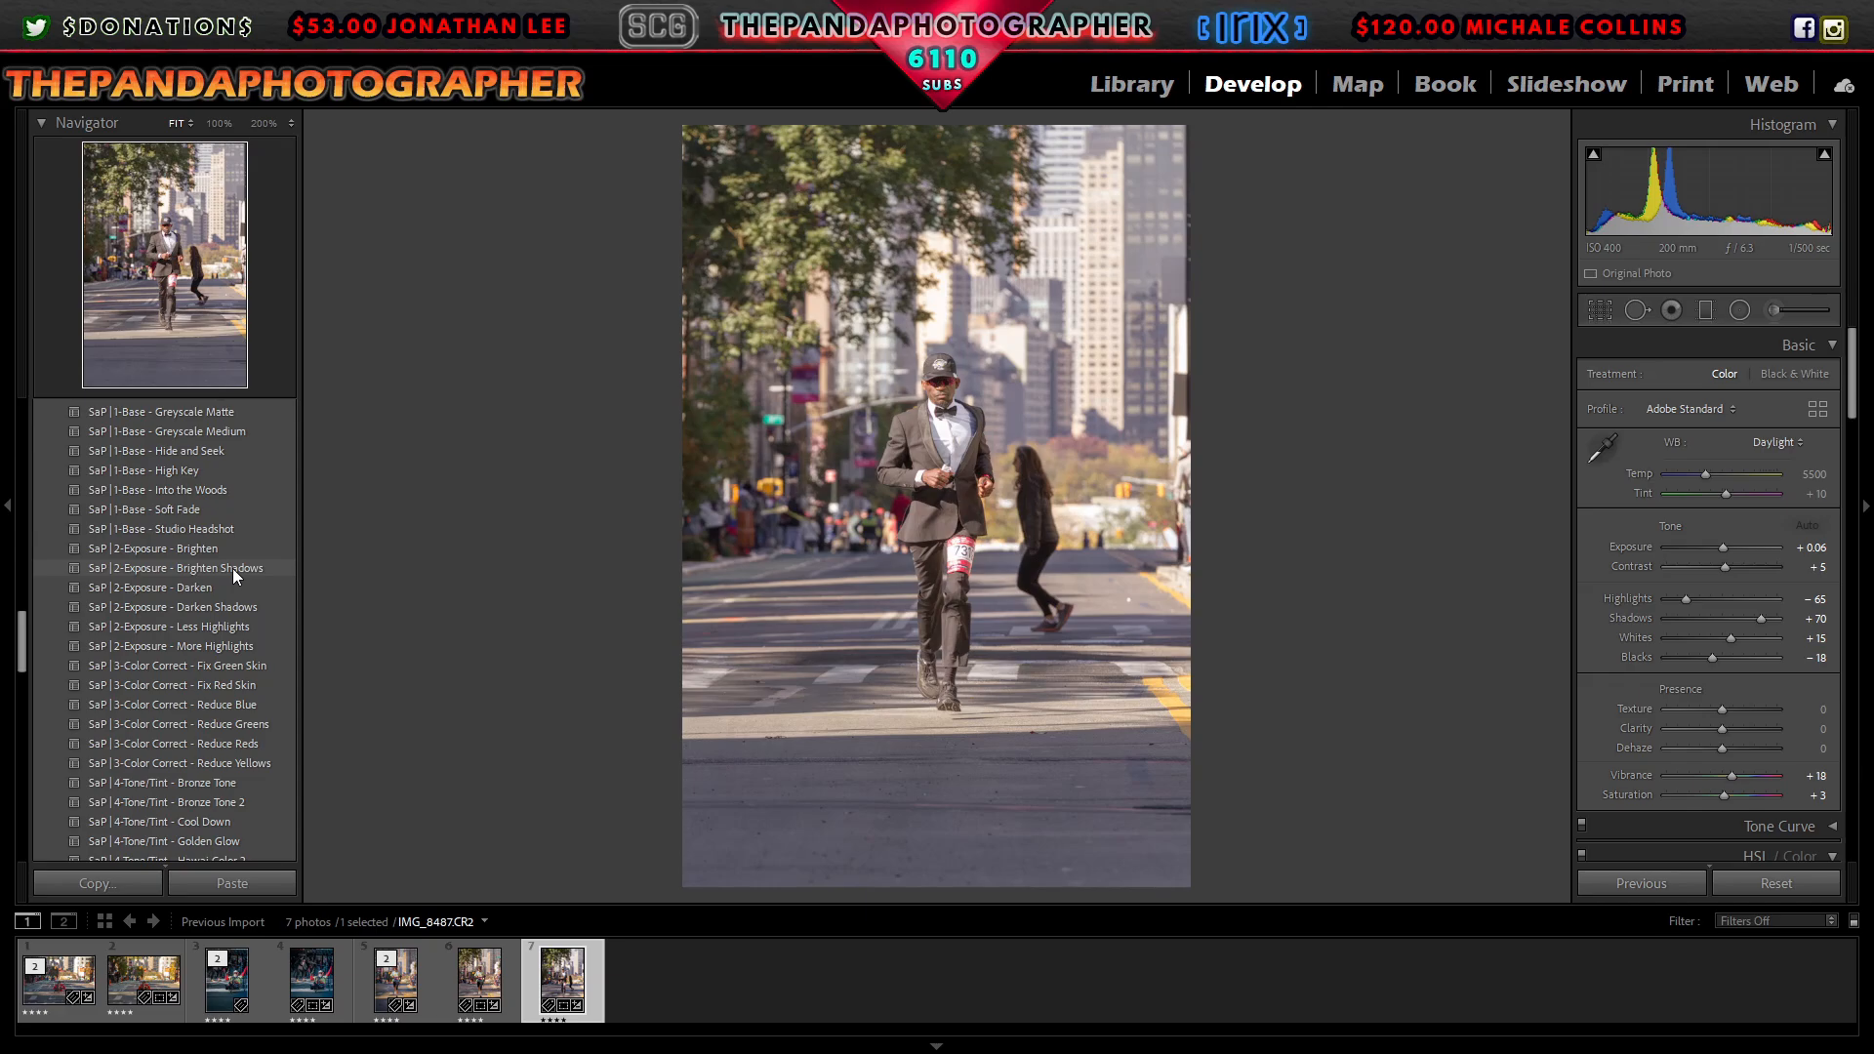
key(z)
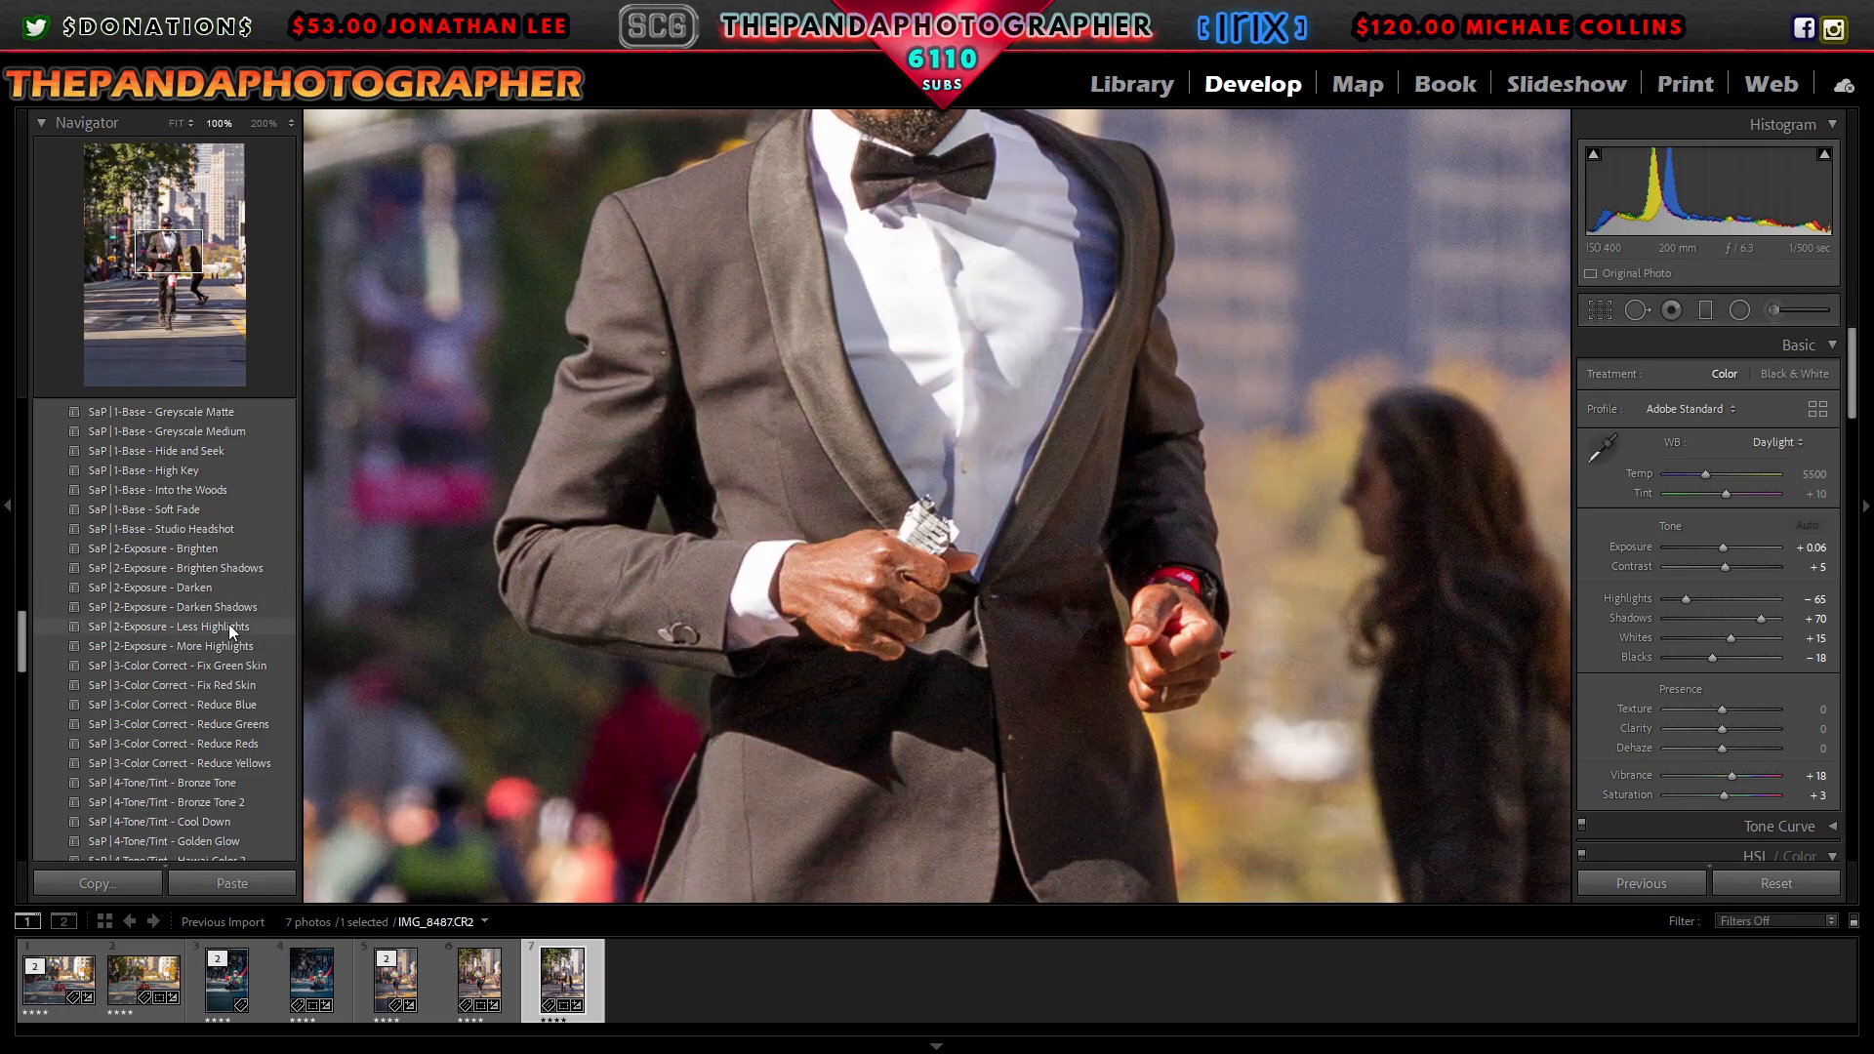
click(231, 627)
click(978, 552)
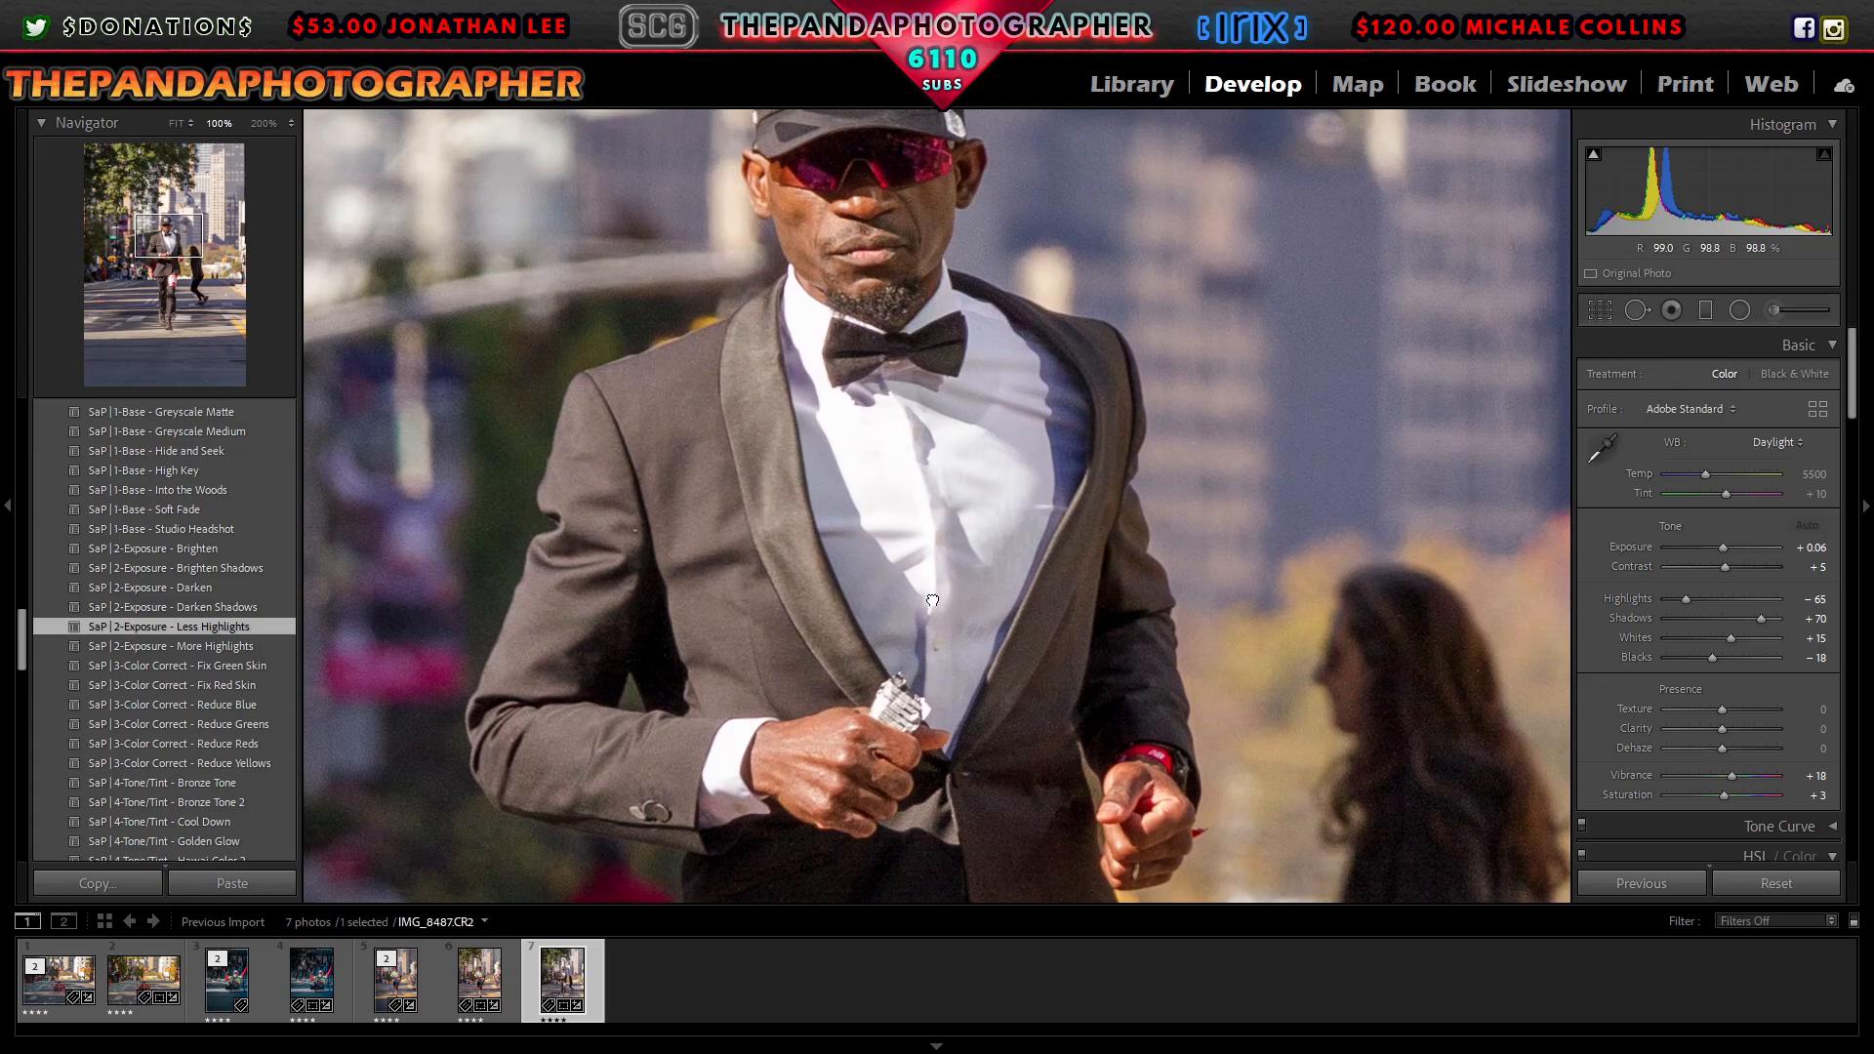
click(976, 403)
drag(976, 403, 903, 336)
click(917, 499)
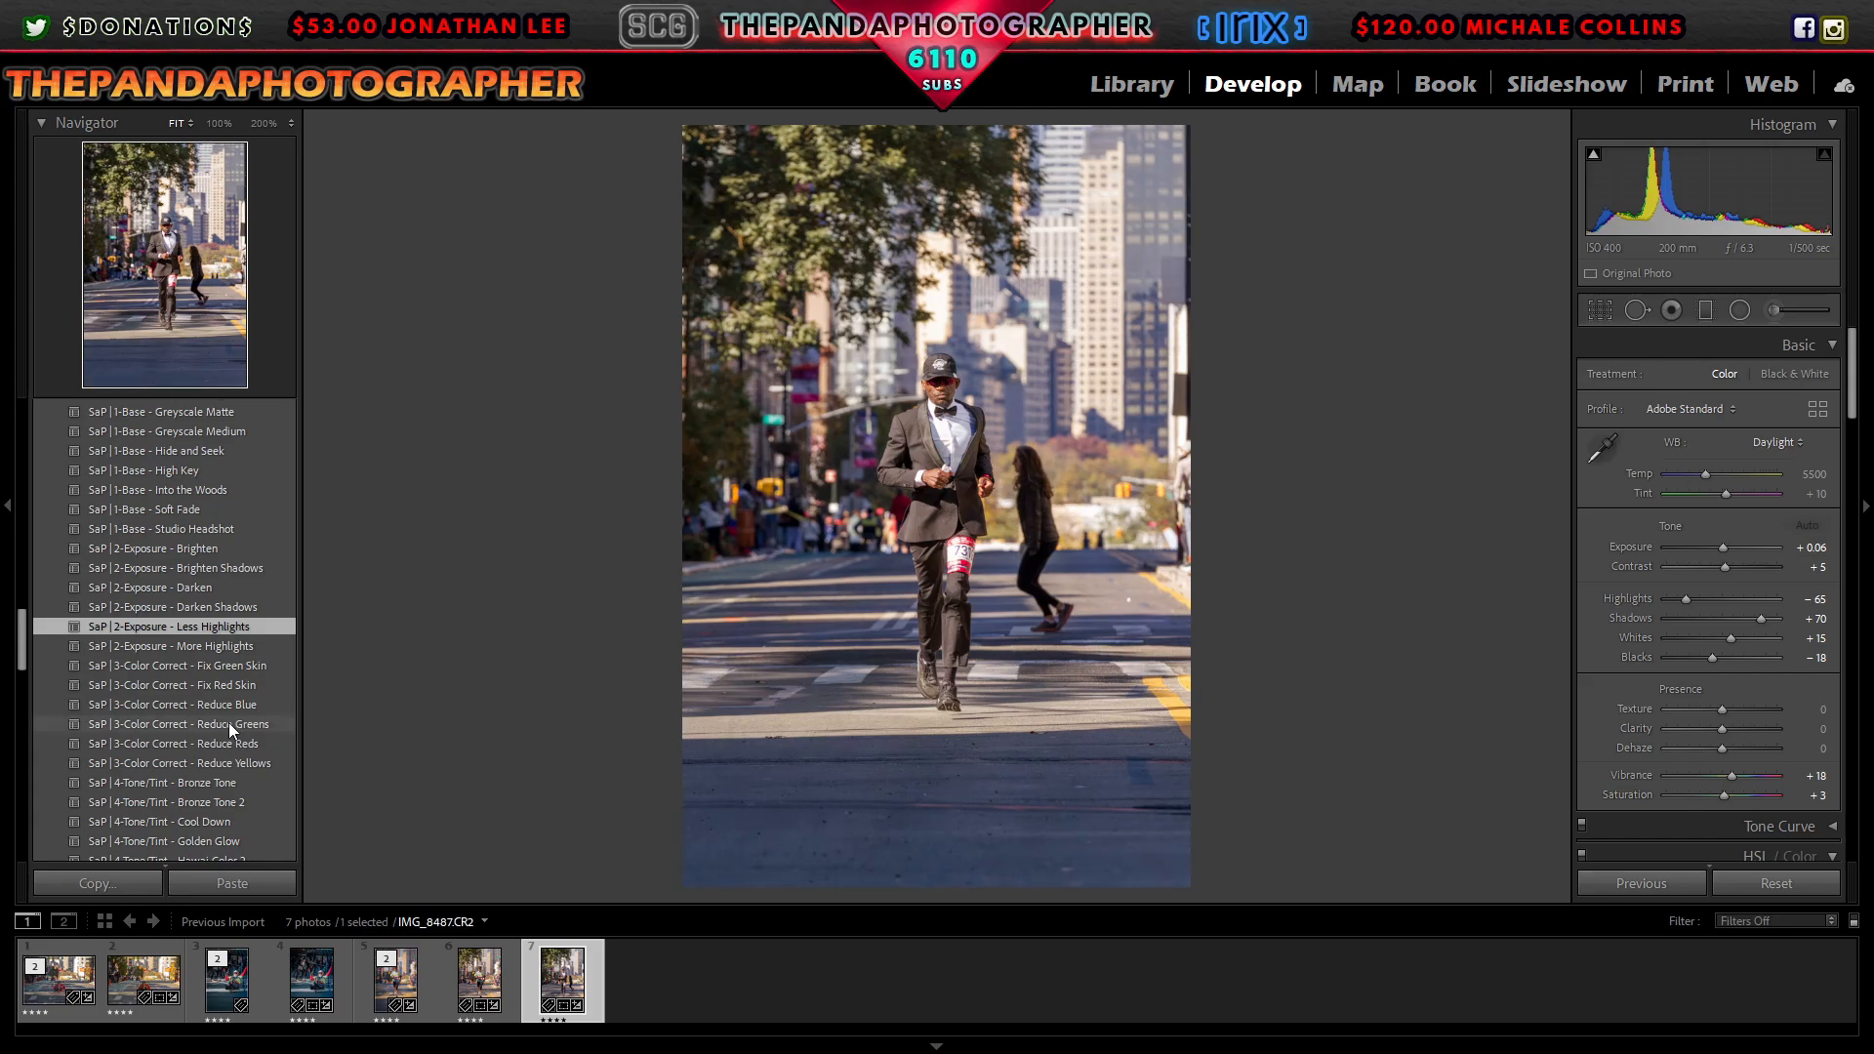
Step: Apply the SaP 5-Polish - Color Pop preset and the Keiki night photography preset 5.1 Sharpen and Noise Reduction
scroll(260, 766, down, 3)
scroll(260, 766, down, 3)
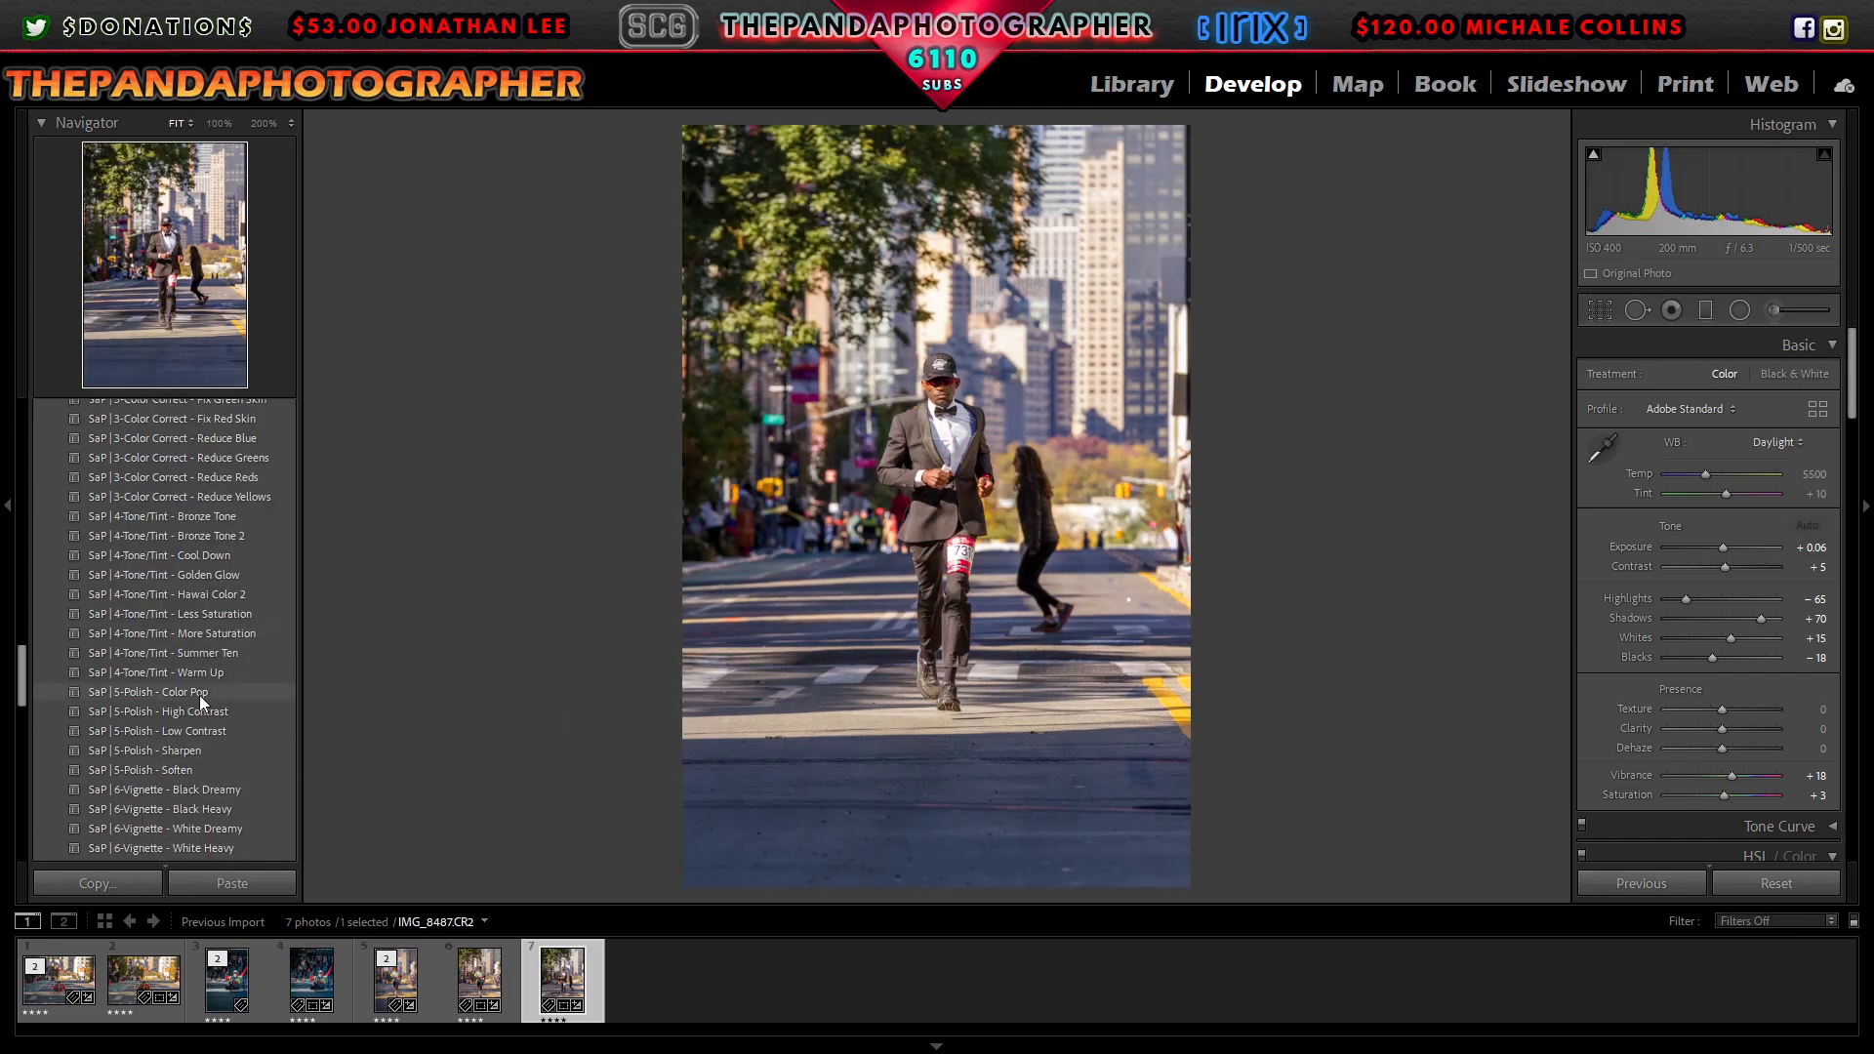
click(201, 700)
scroll(203, 747, down, 8)
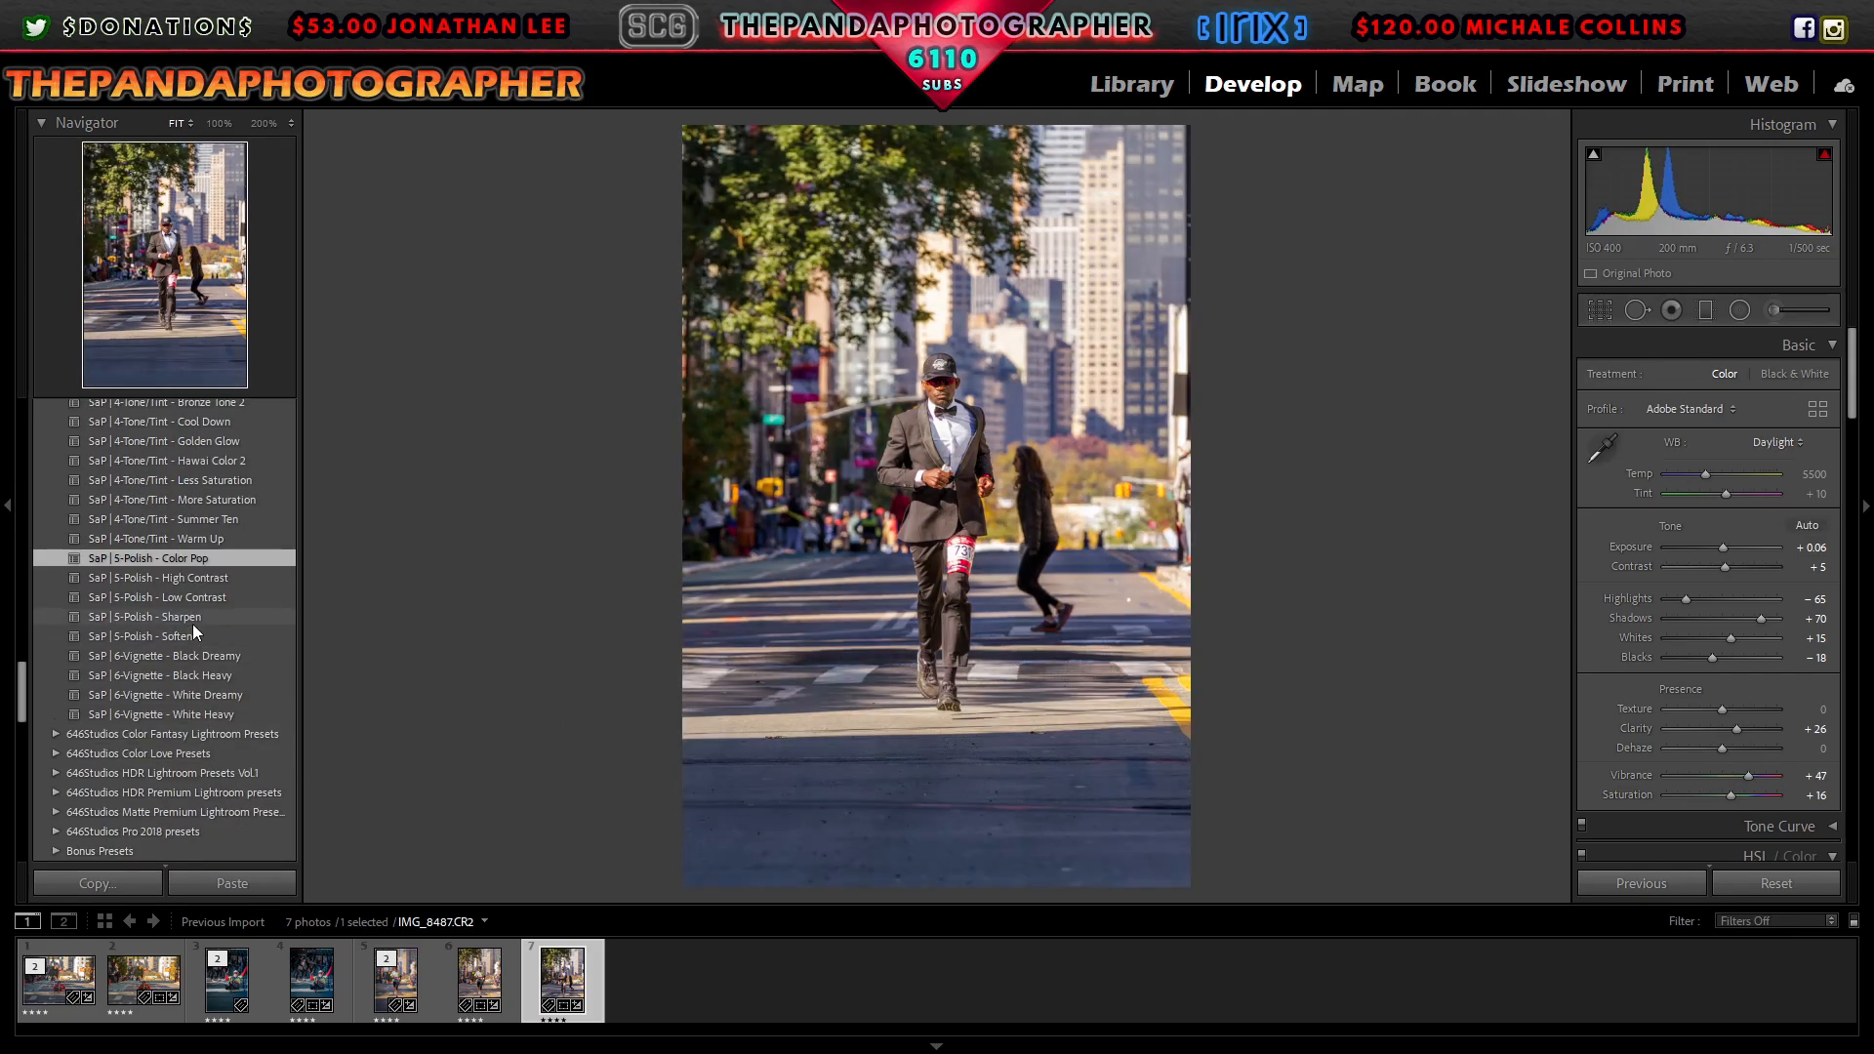
scroll(207, 737, down, 5)
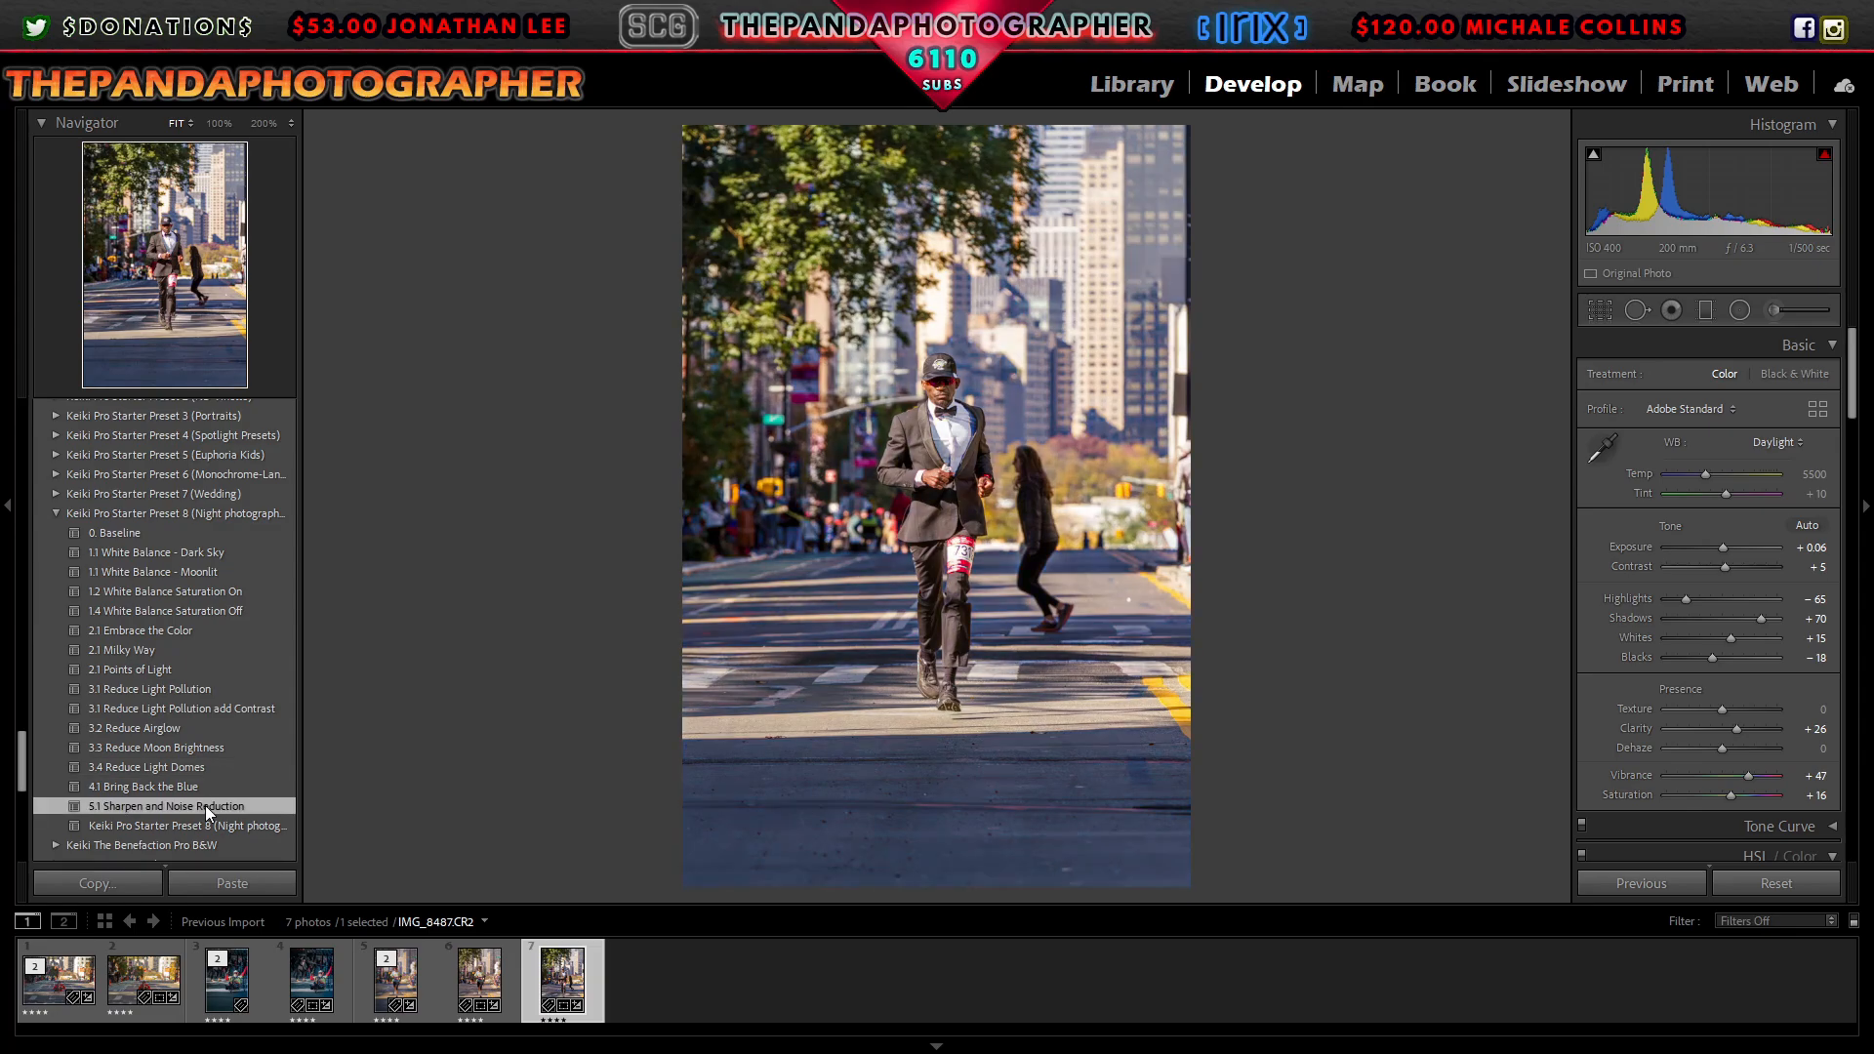
click(205, 805)
Step: Inspect the runner's face, suit and legs and the figure behind him at 100%, and return to the fitted view
click(940, 392)
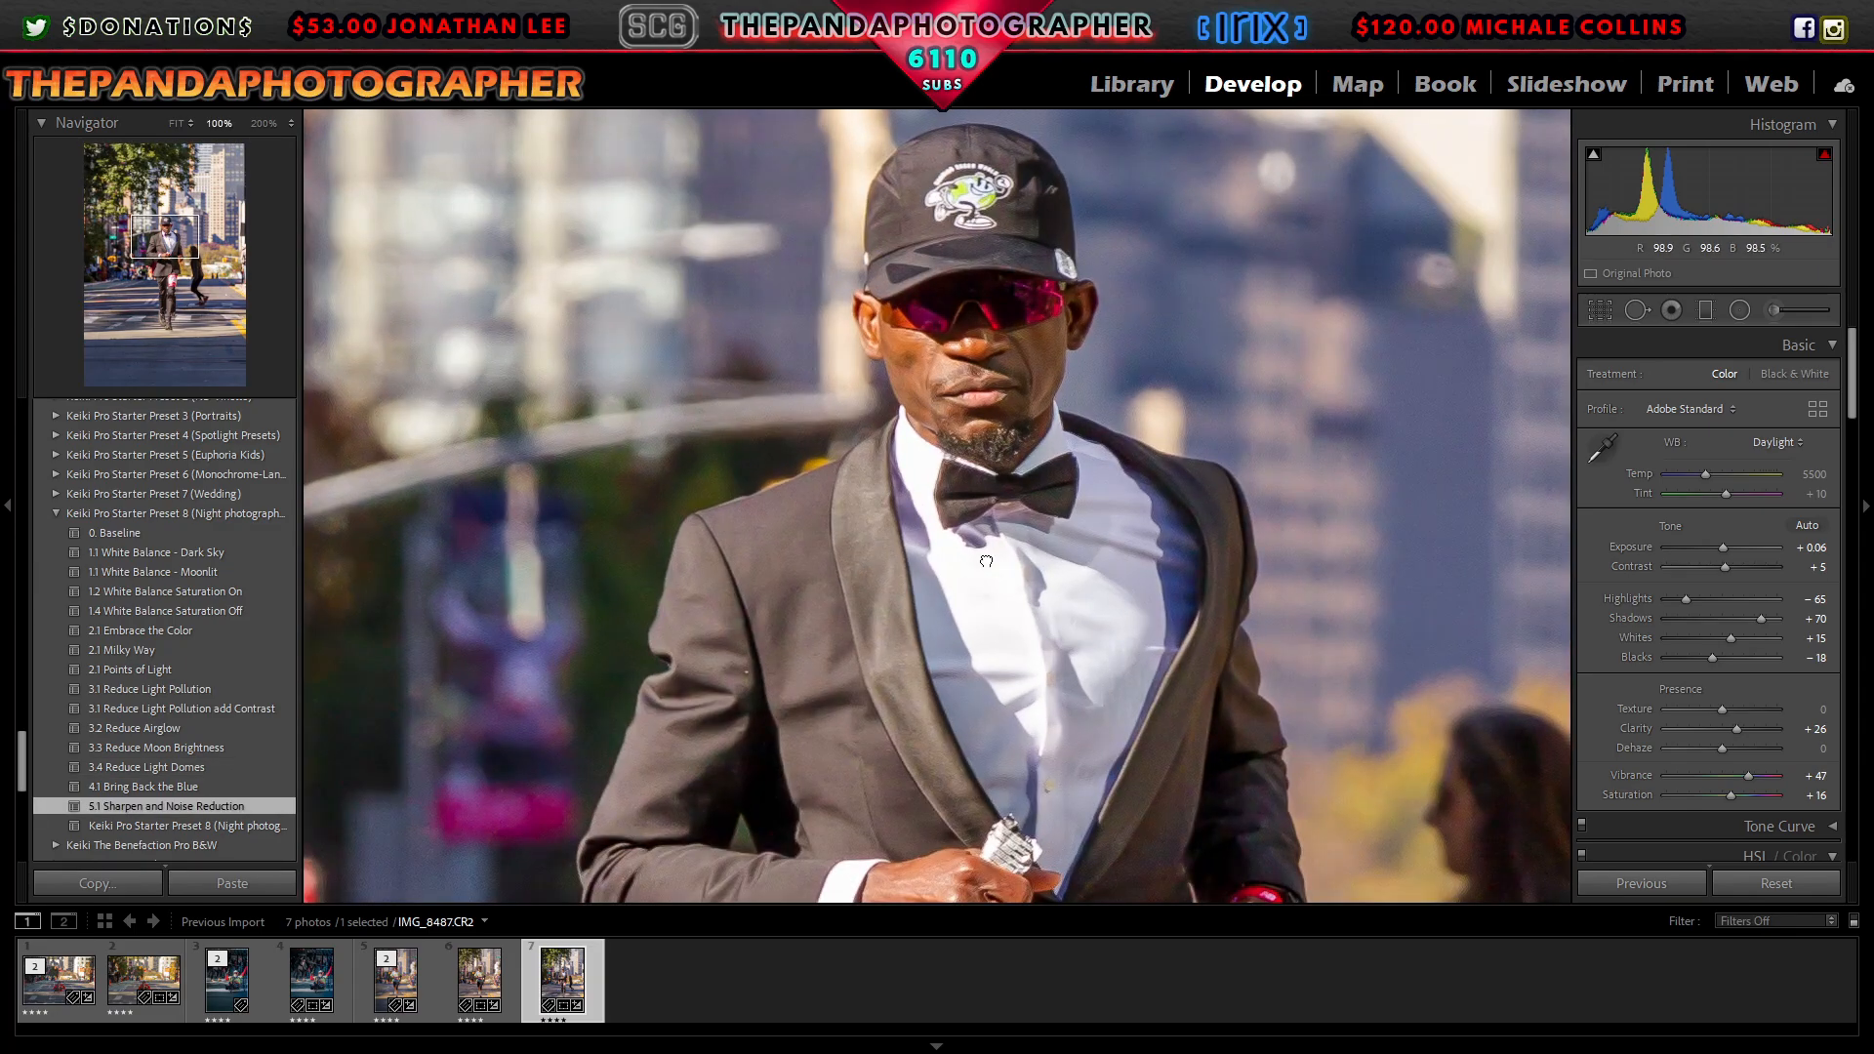
drag(985, 561, 980, 415)
drag(976, 605, 967, 419)
drag(961, 644, 953, 400)
click(954, 400)
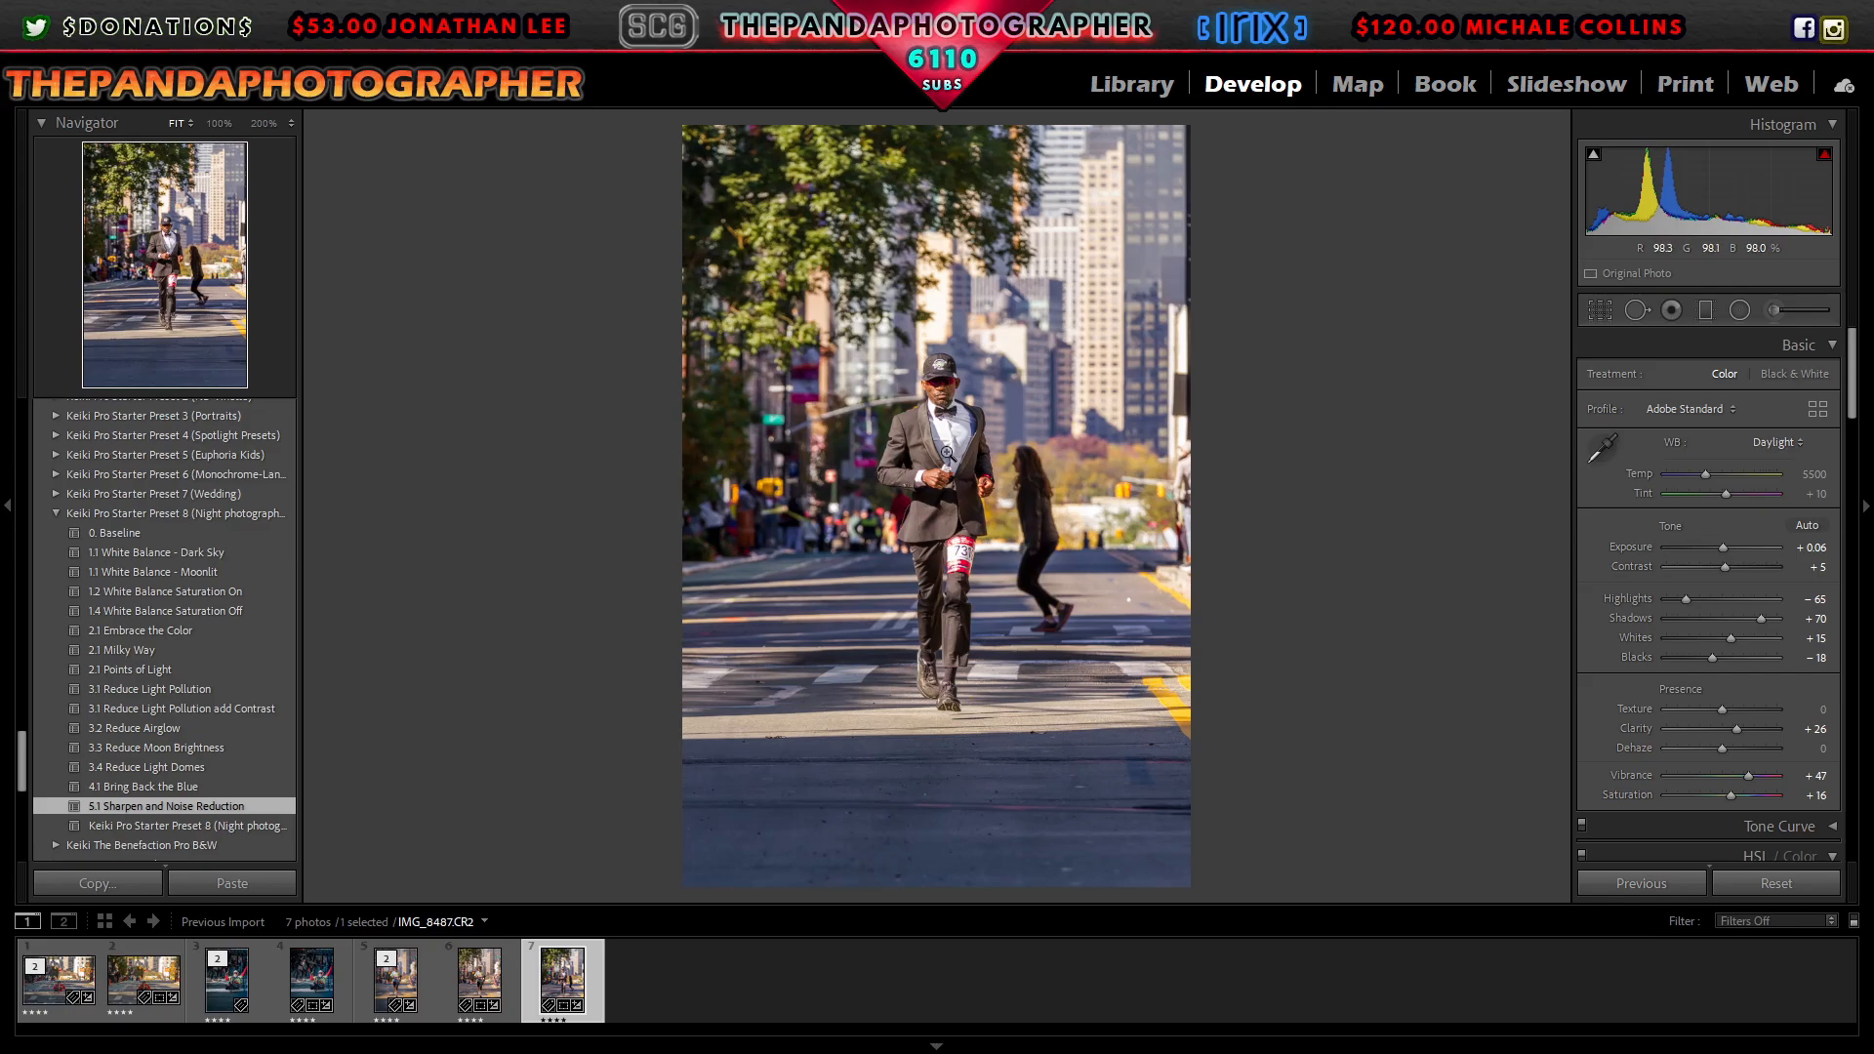
click(1040, 443)
click(1051, 489)
click(957, 622)
click(953, 619)
Step: Open the photo in Color Efex Pro 4 as a copy with Lightroom adjustments
right_click(947, 508)
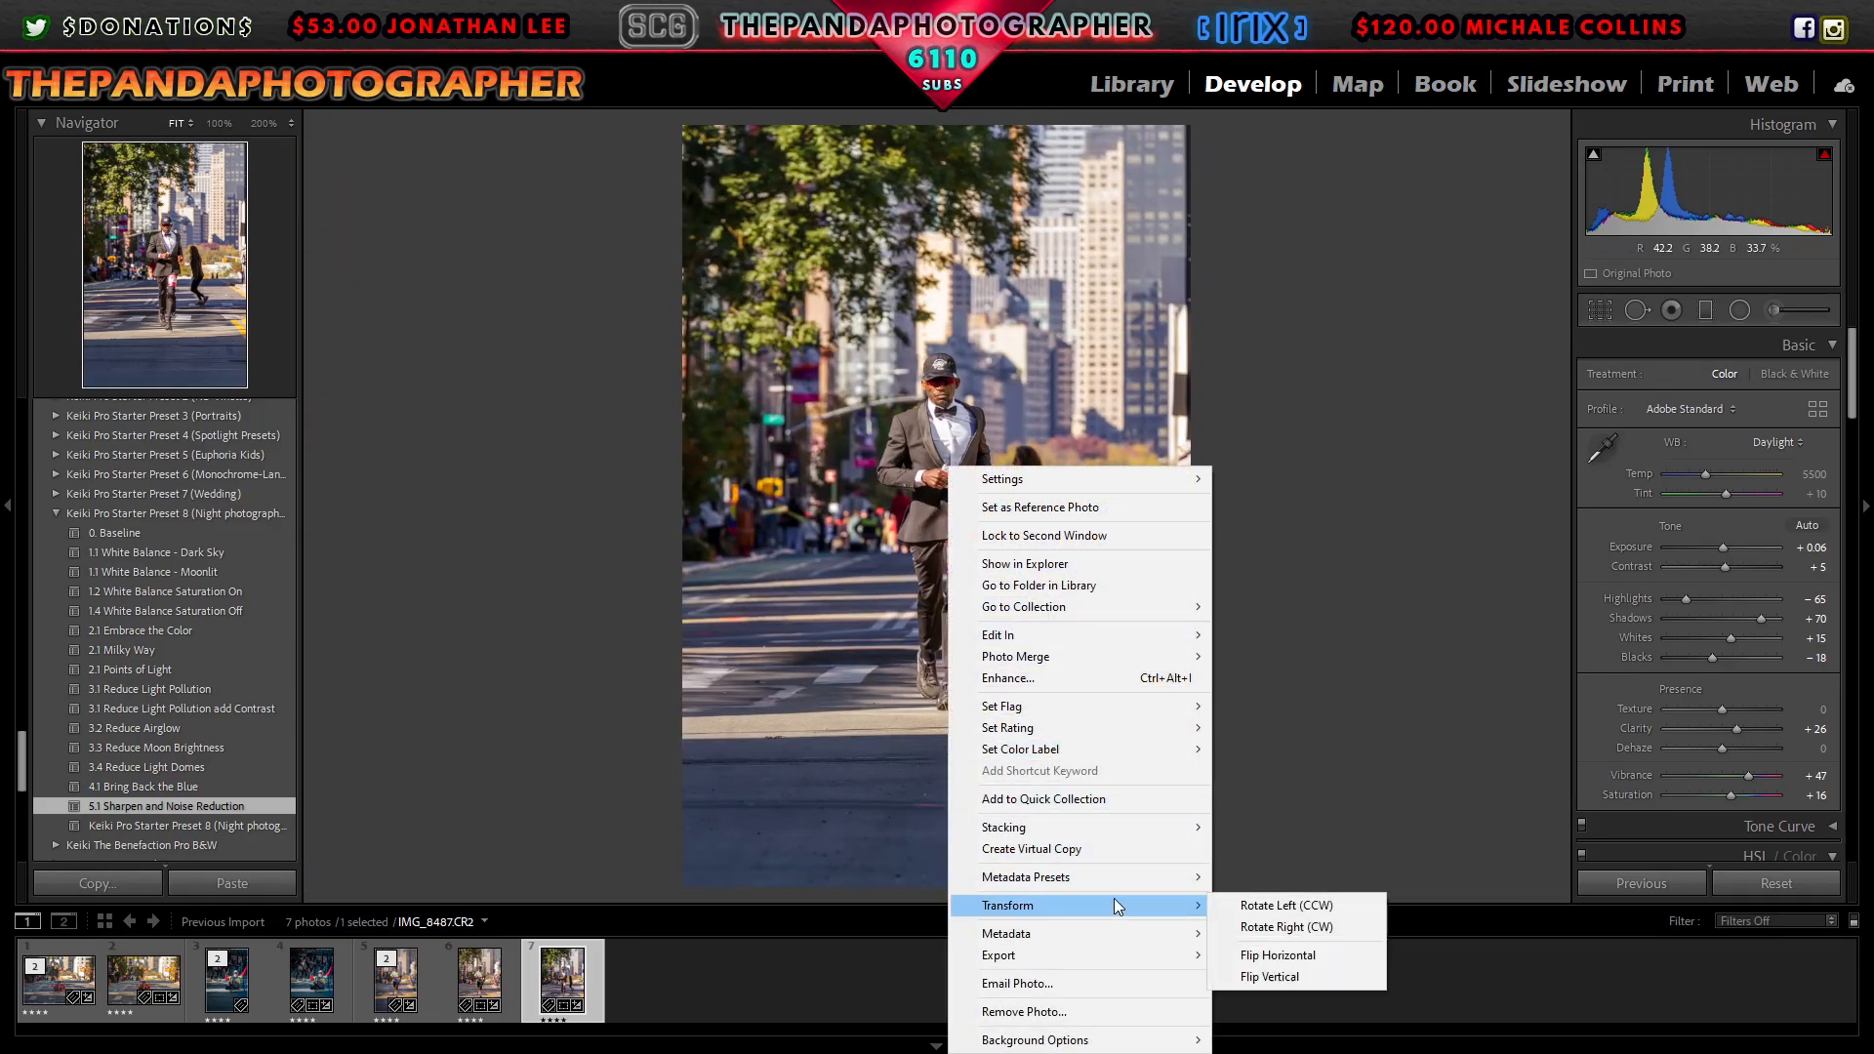
mouse_move(1124, 884)
mouse_move(1122, 635)
click(1333, 654)
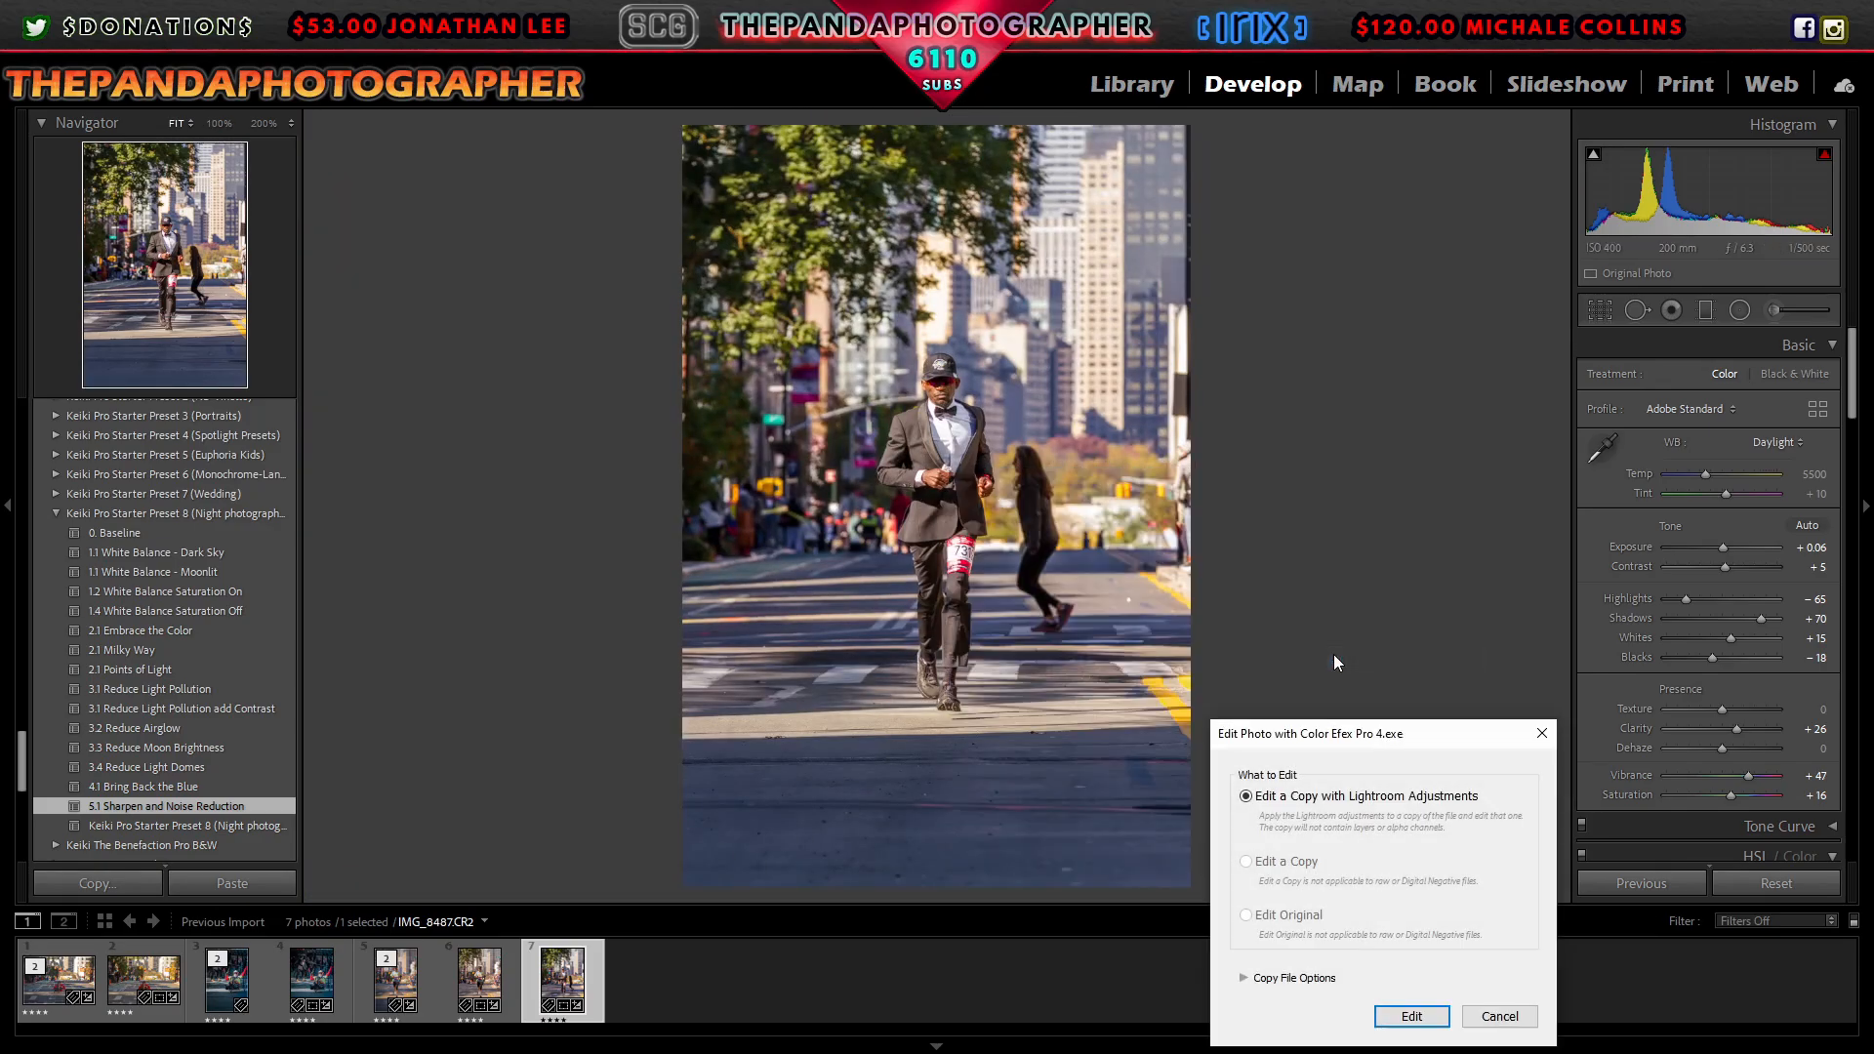
click(1398, 1009)
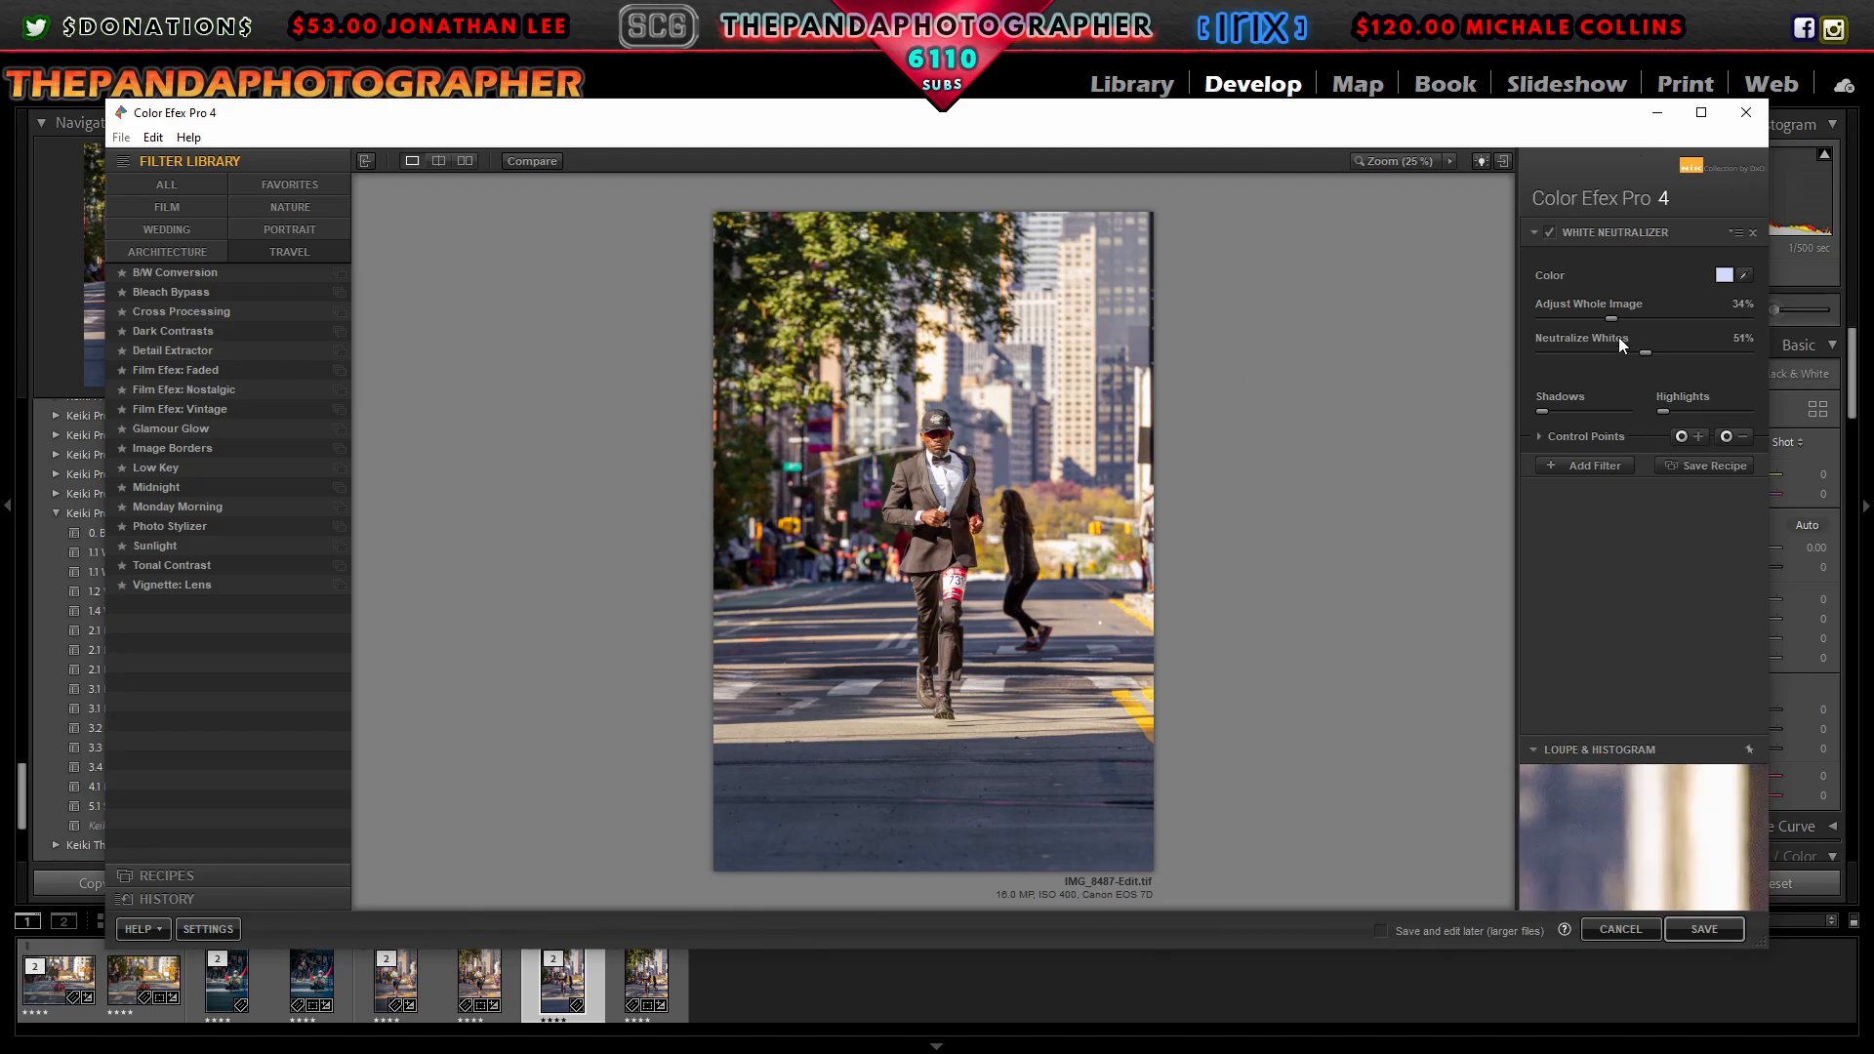
Step: Try the Detail Extractor filter at its default strength in place of White Neutralizer
mouse_move(1700, 369)
mouse_down()
mouse_move(1653, 366)
mouse_move(1674, 365)
mouse_up()
click(277, 350)
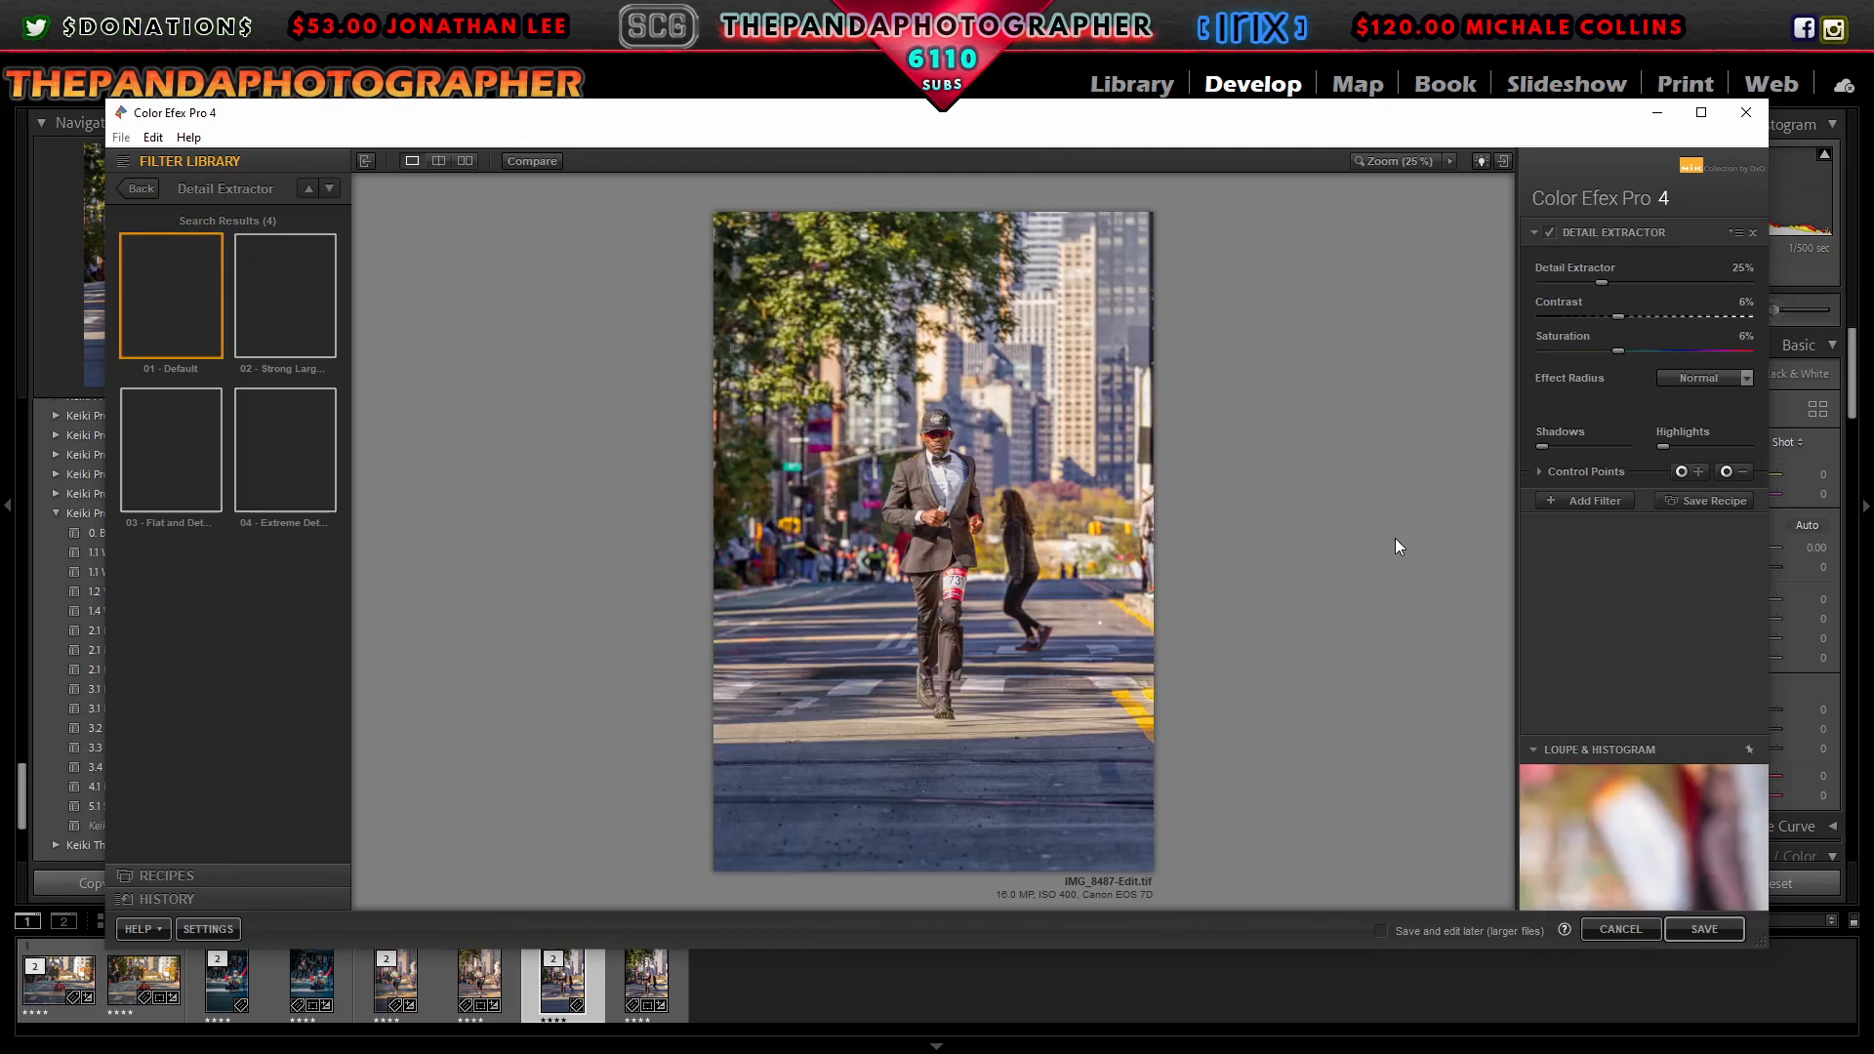
click(1598, 509)
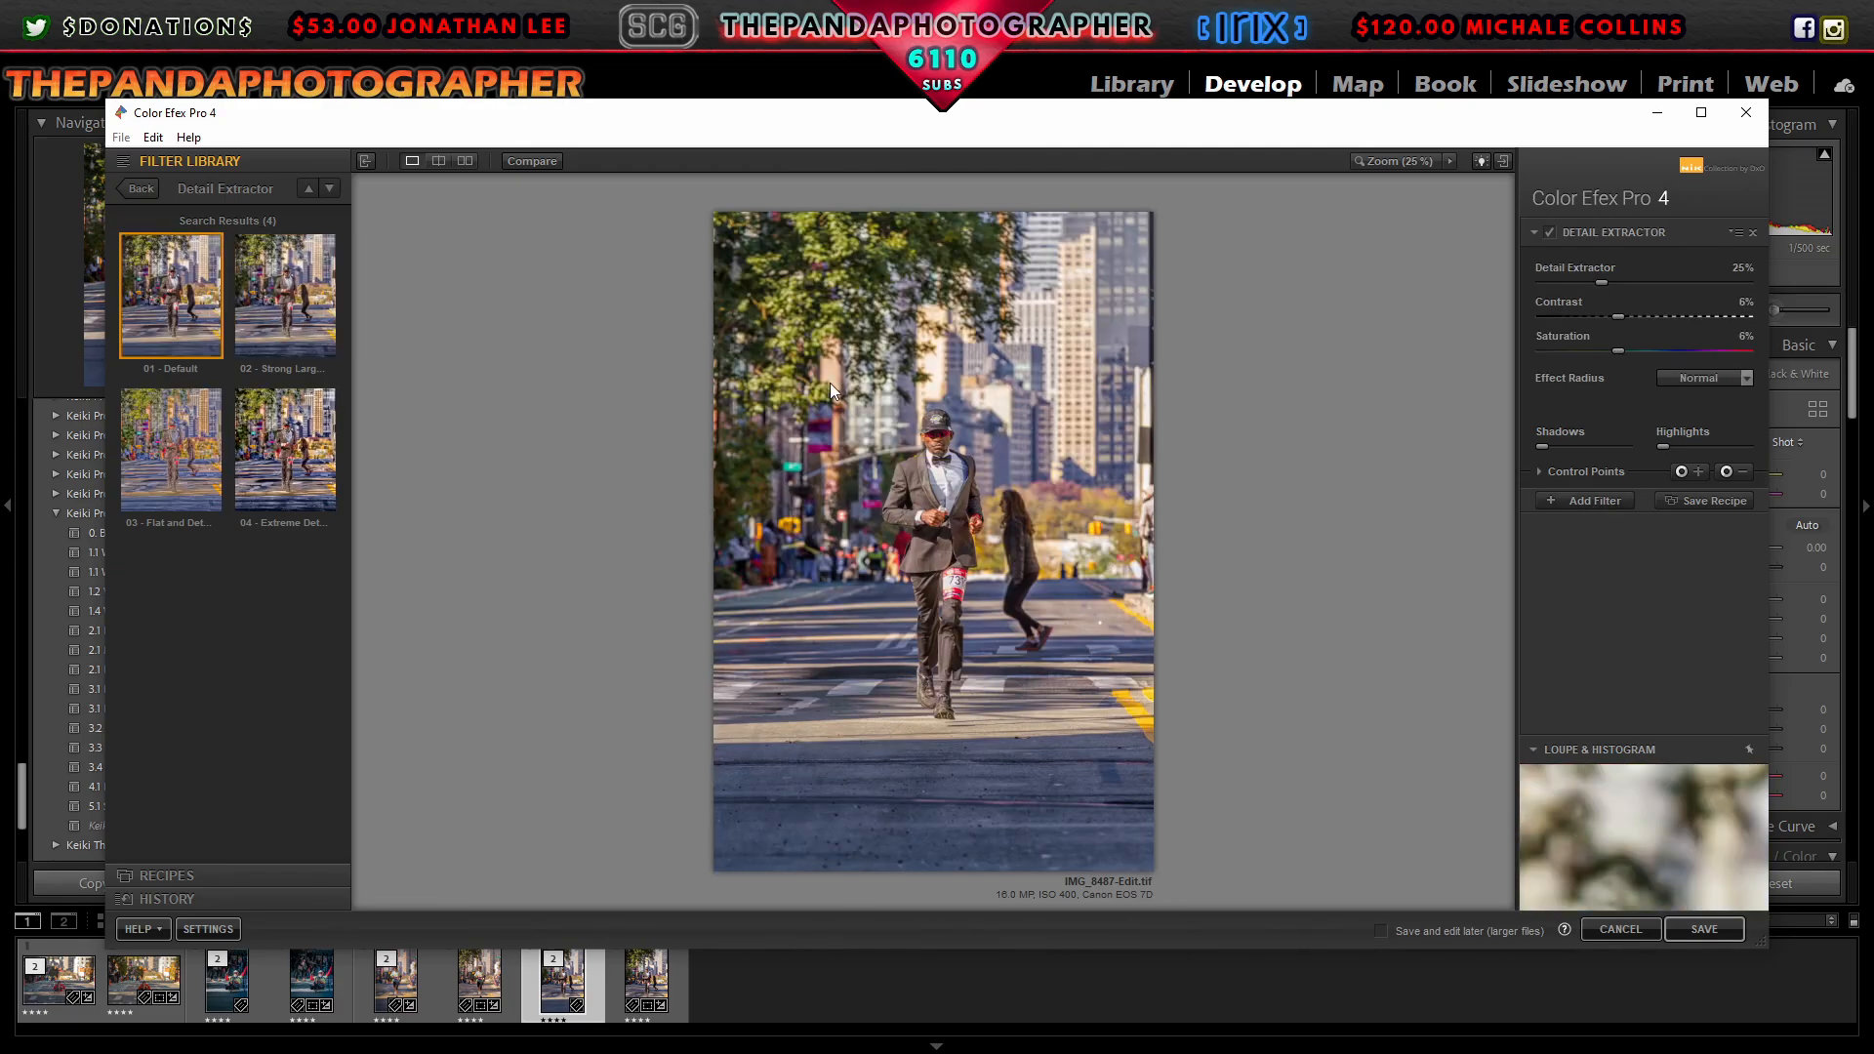
Step: Apply the White Neutralizer filter's third Wedding preset with Adjust Whole Image at 51% and Neutralize Whites at 68%
click(178, 231)
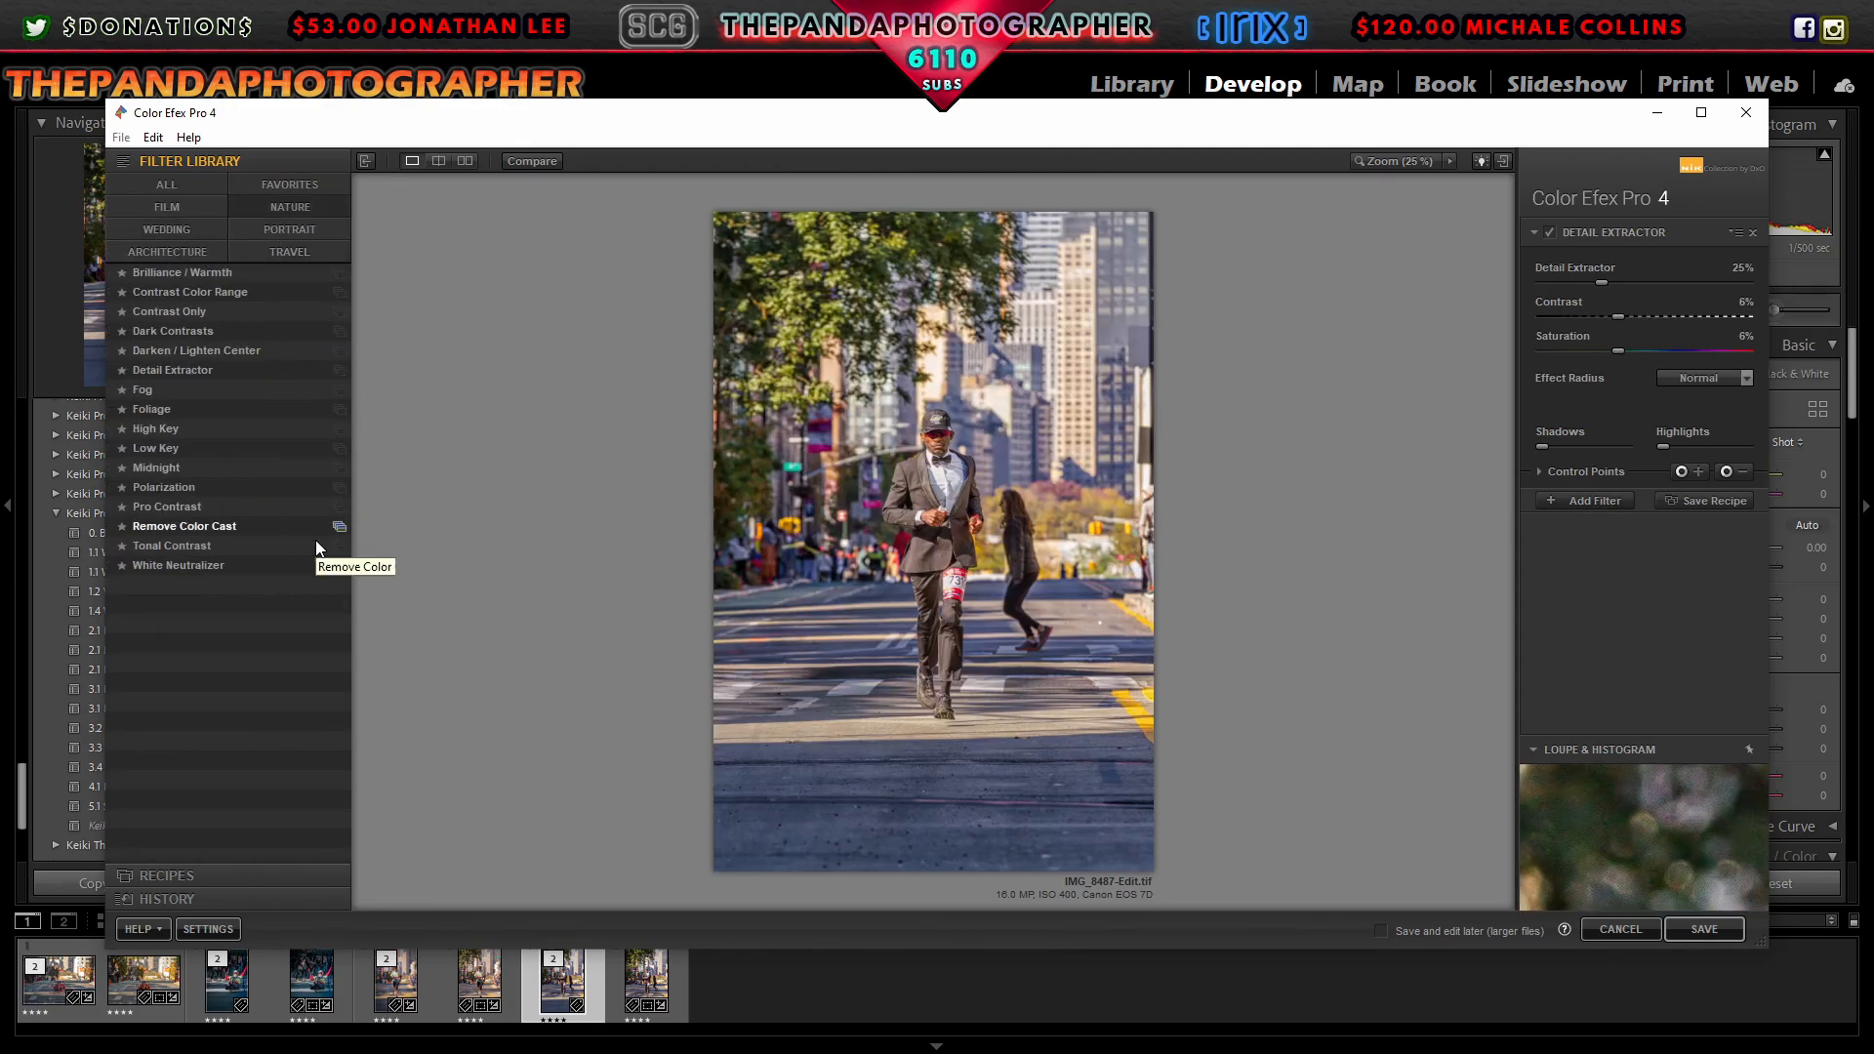
click(337, 532)
click(164, 426)
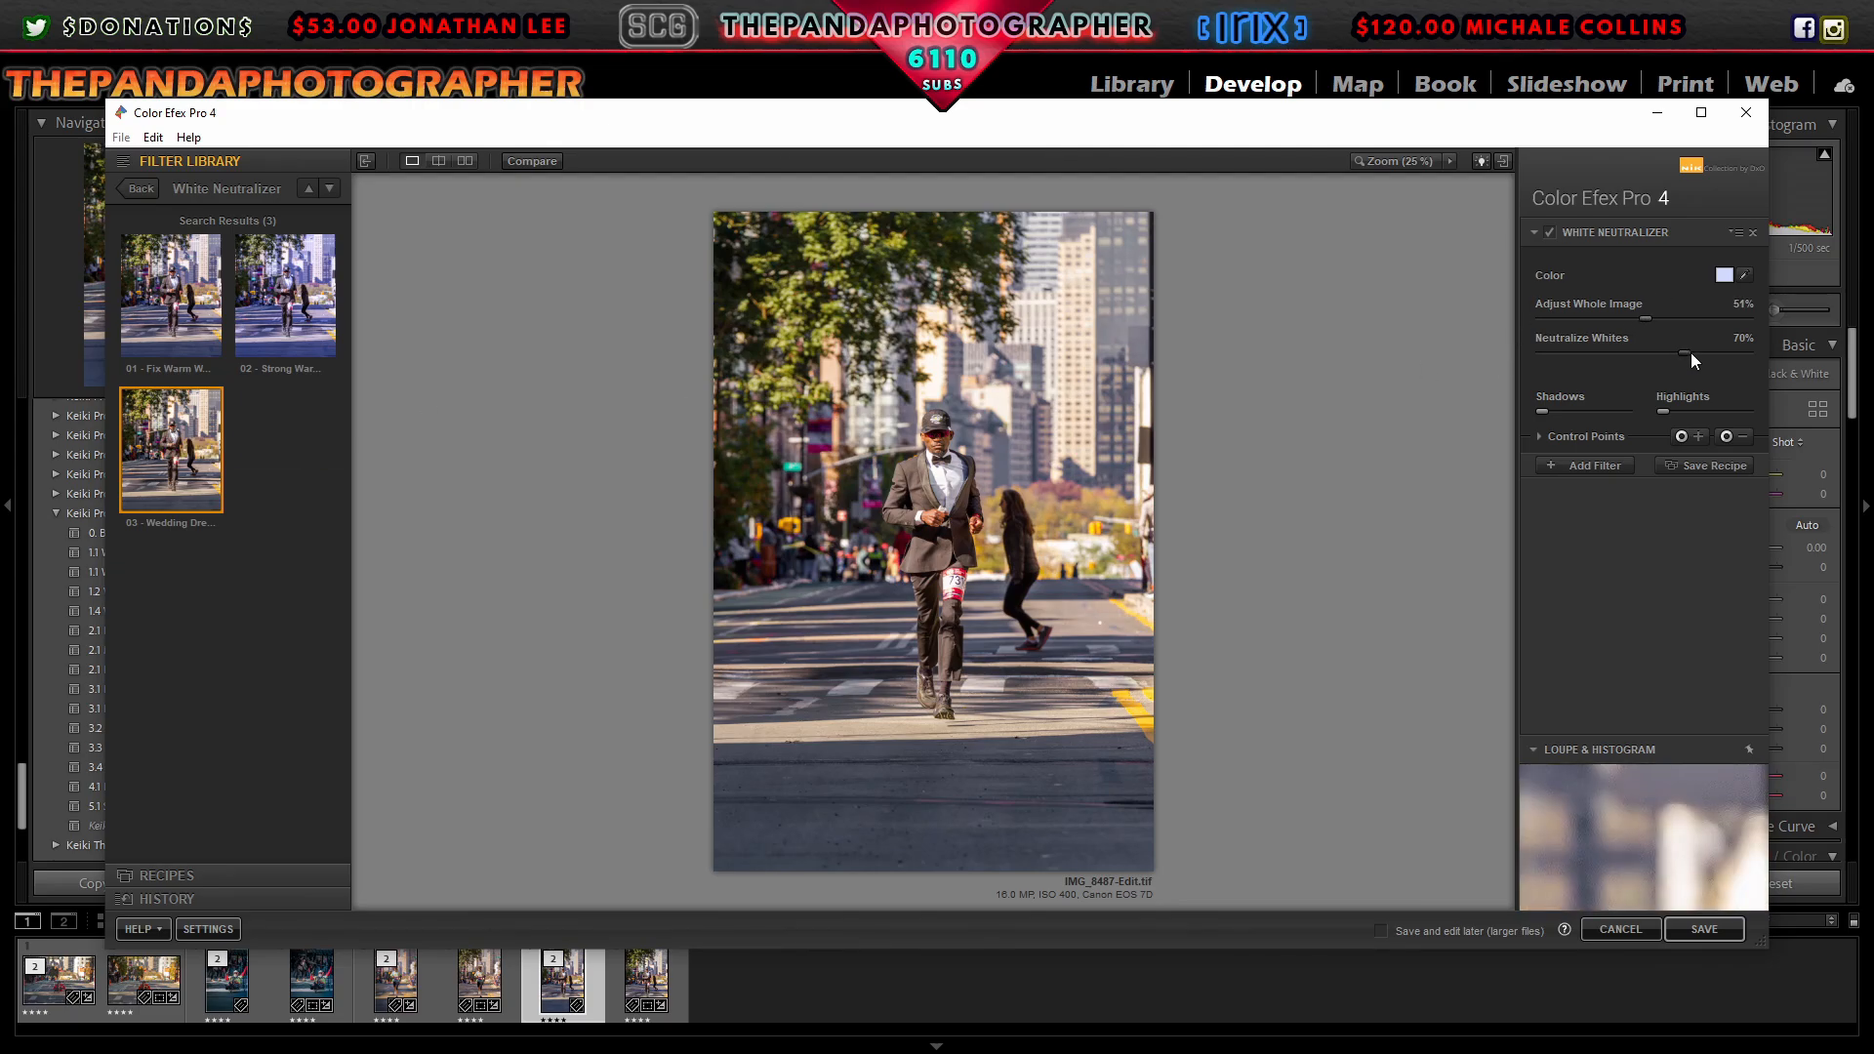
Step: Add a Detail Extractor filter using the 01 - Default preset and set its strength to 17%
click(1557, 470)
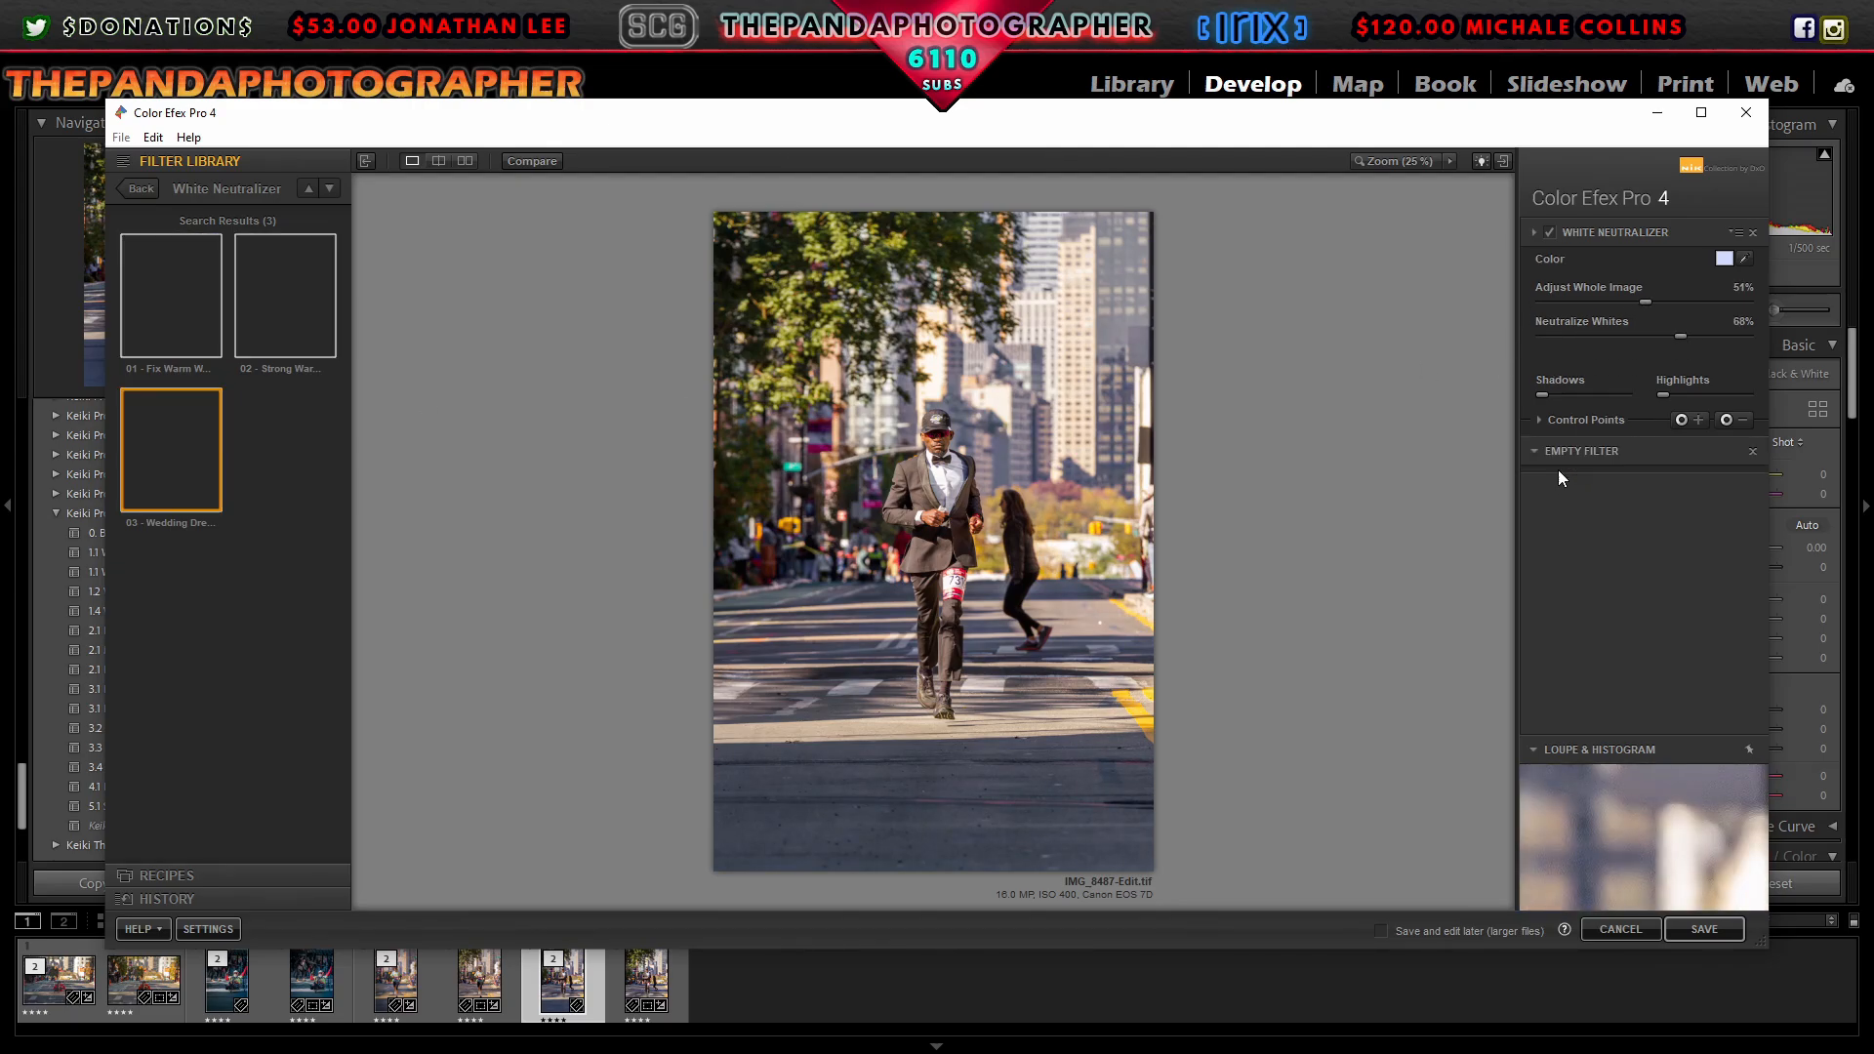
click(338, 371)
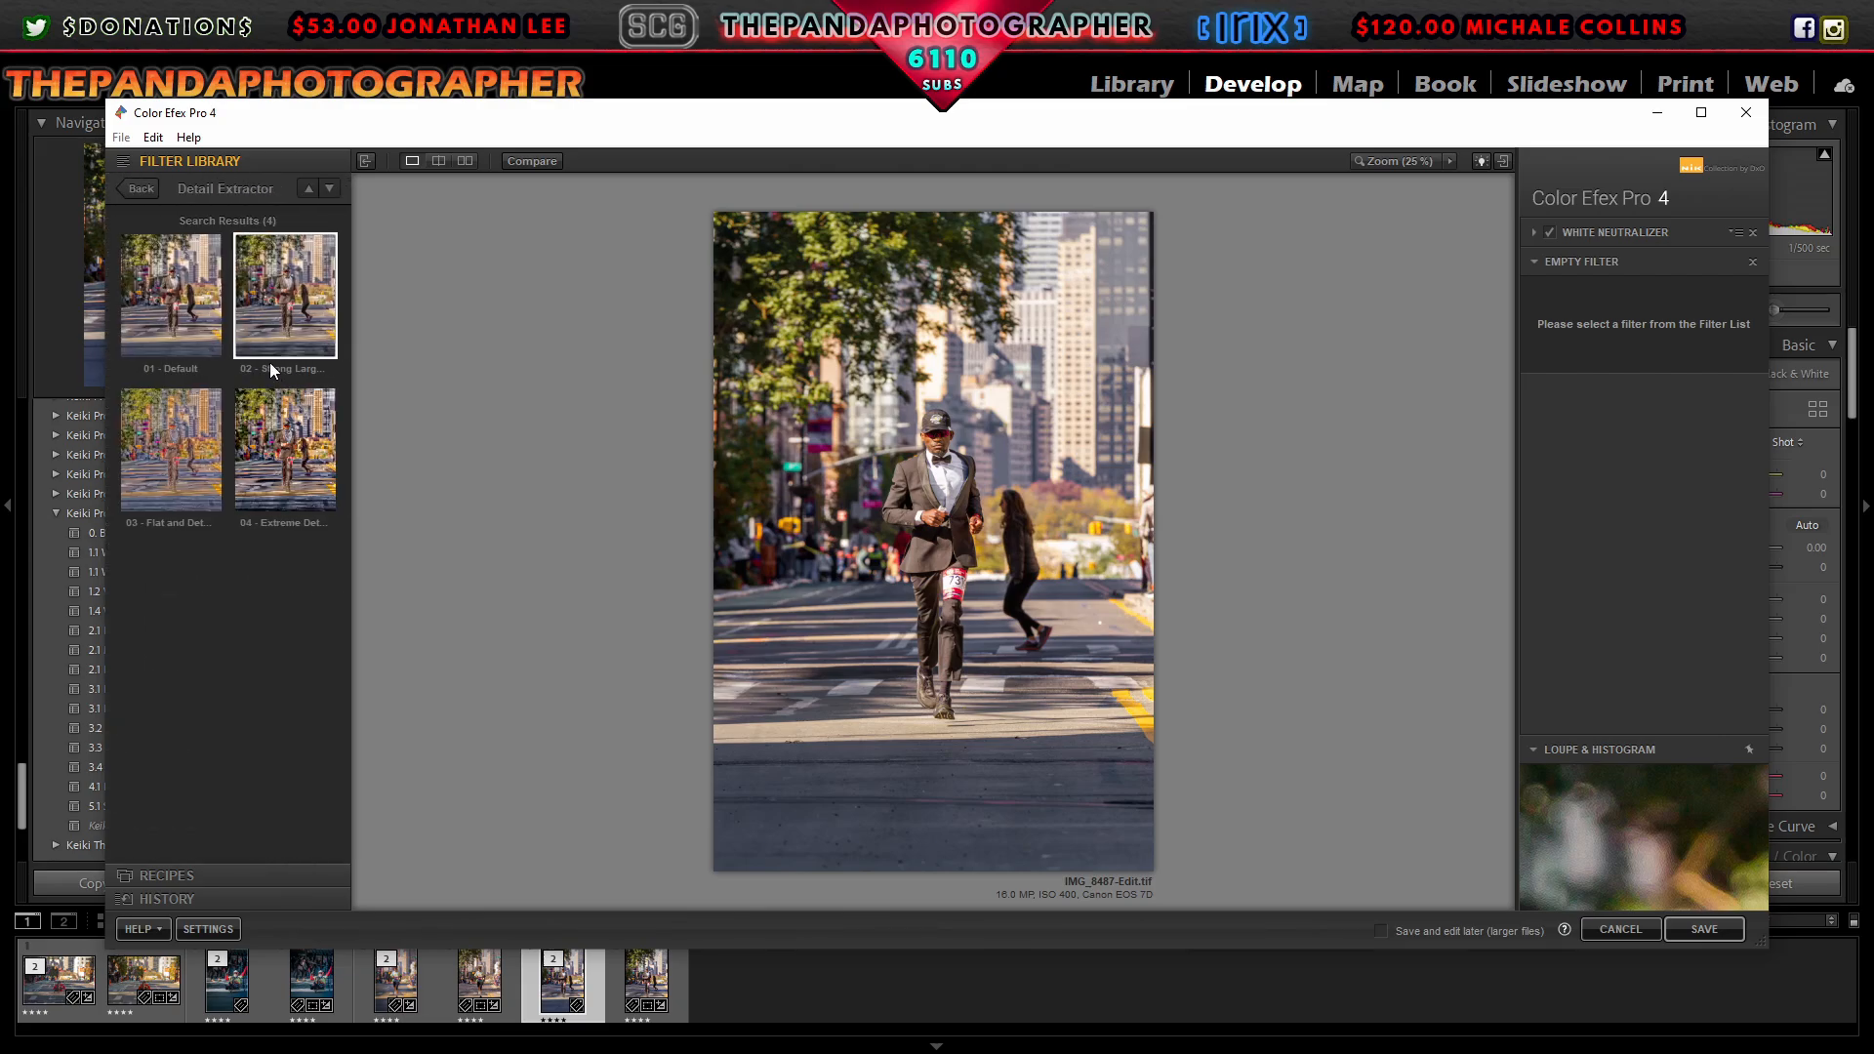
click(171, 295)
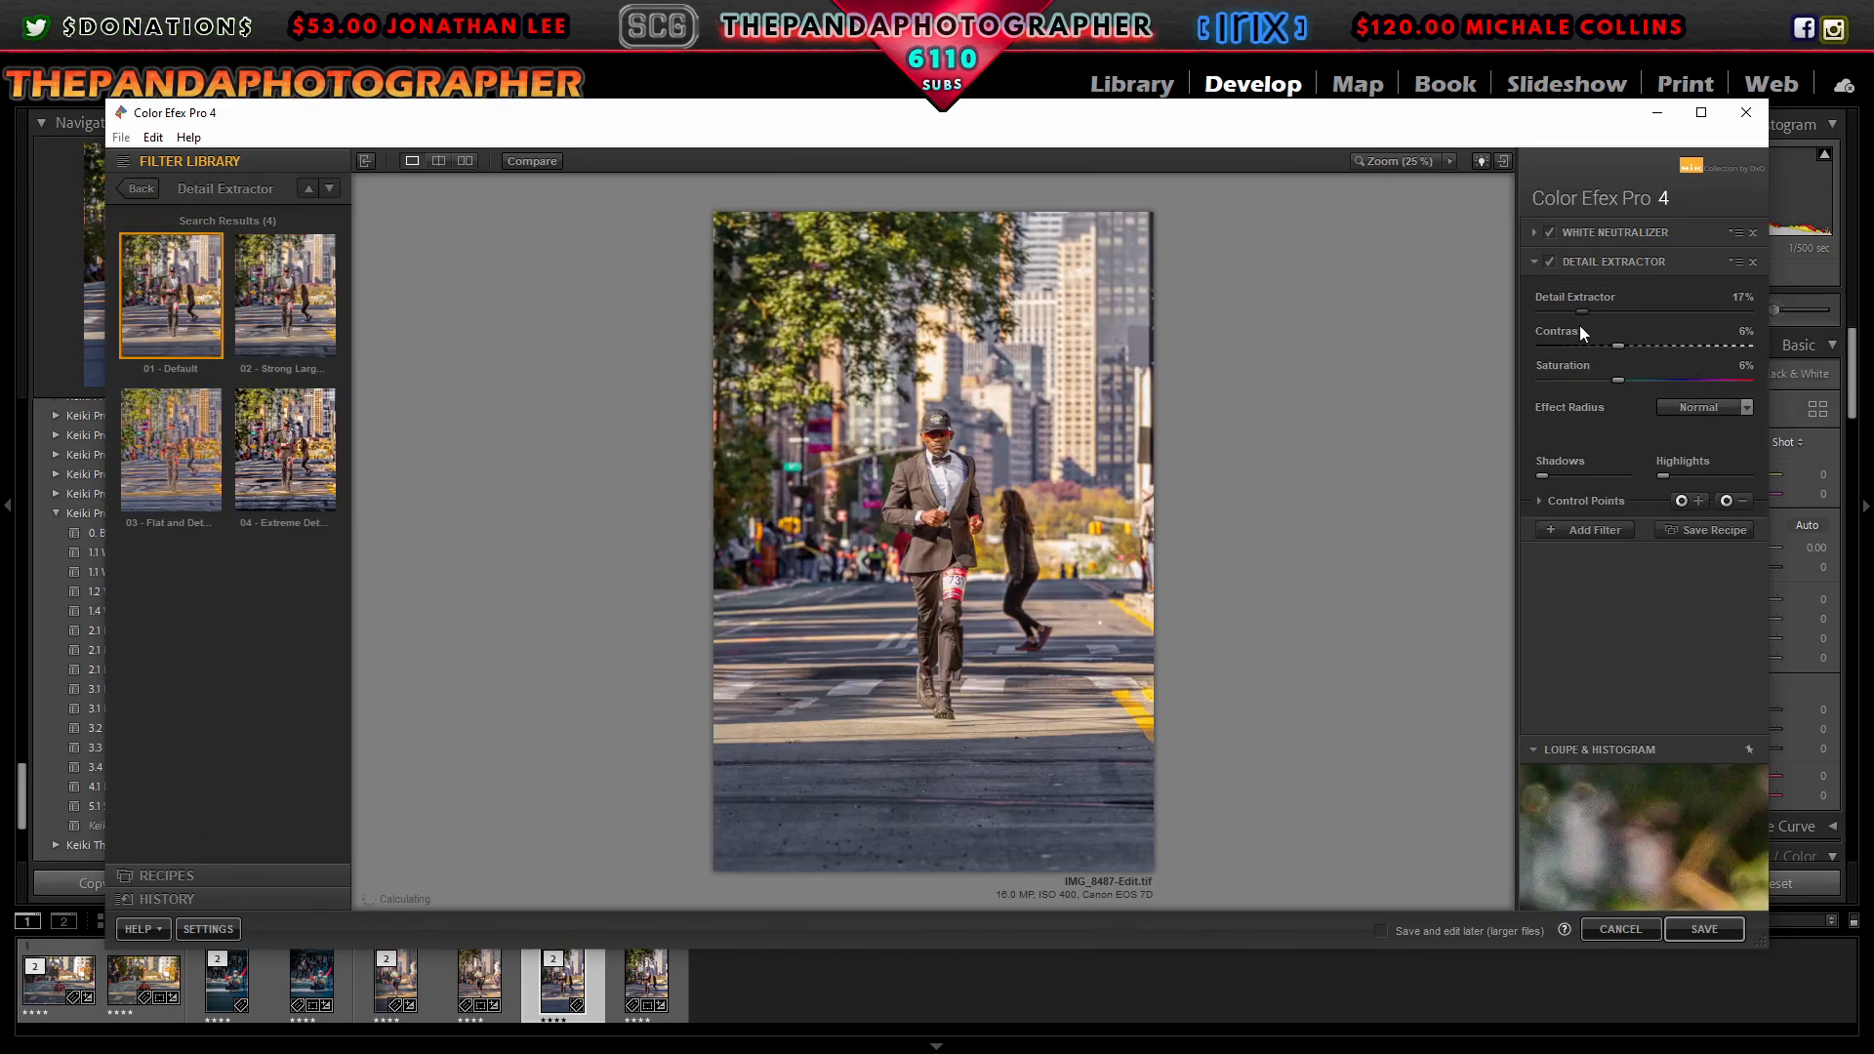
Step: Limit Detail Extractor with a reduced control point on the runner's chest, duplicated onto his leg and the road below, using the mask view
click(1698, 501)
click(943, 521)
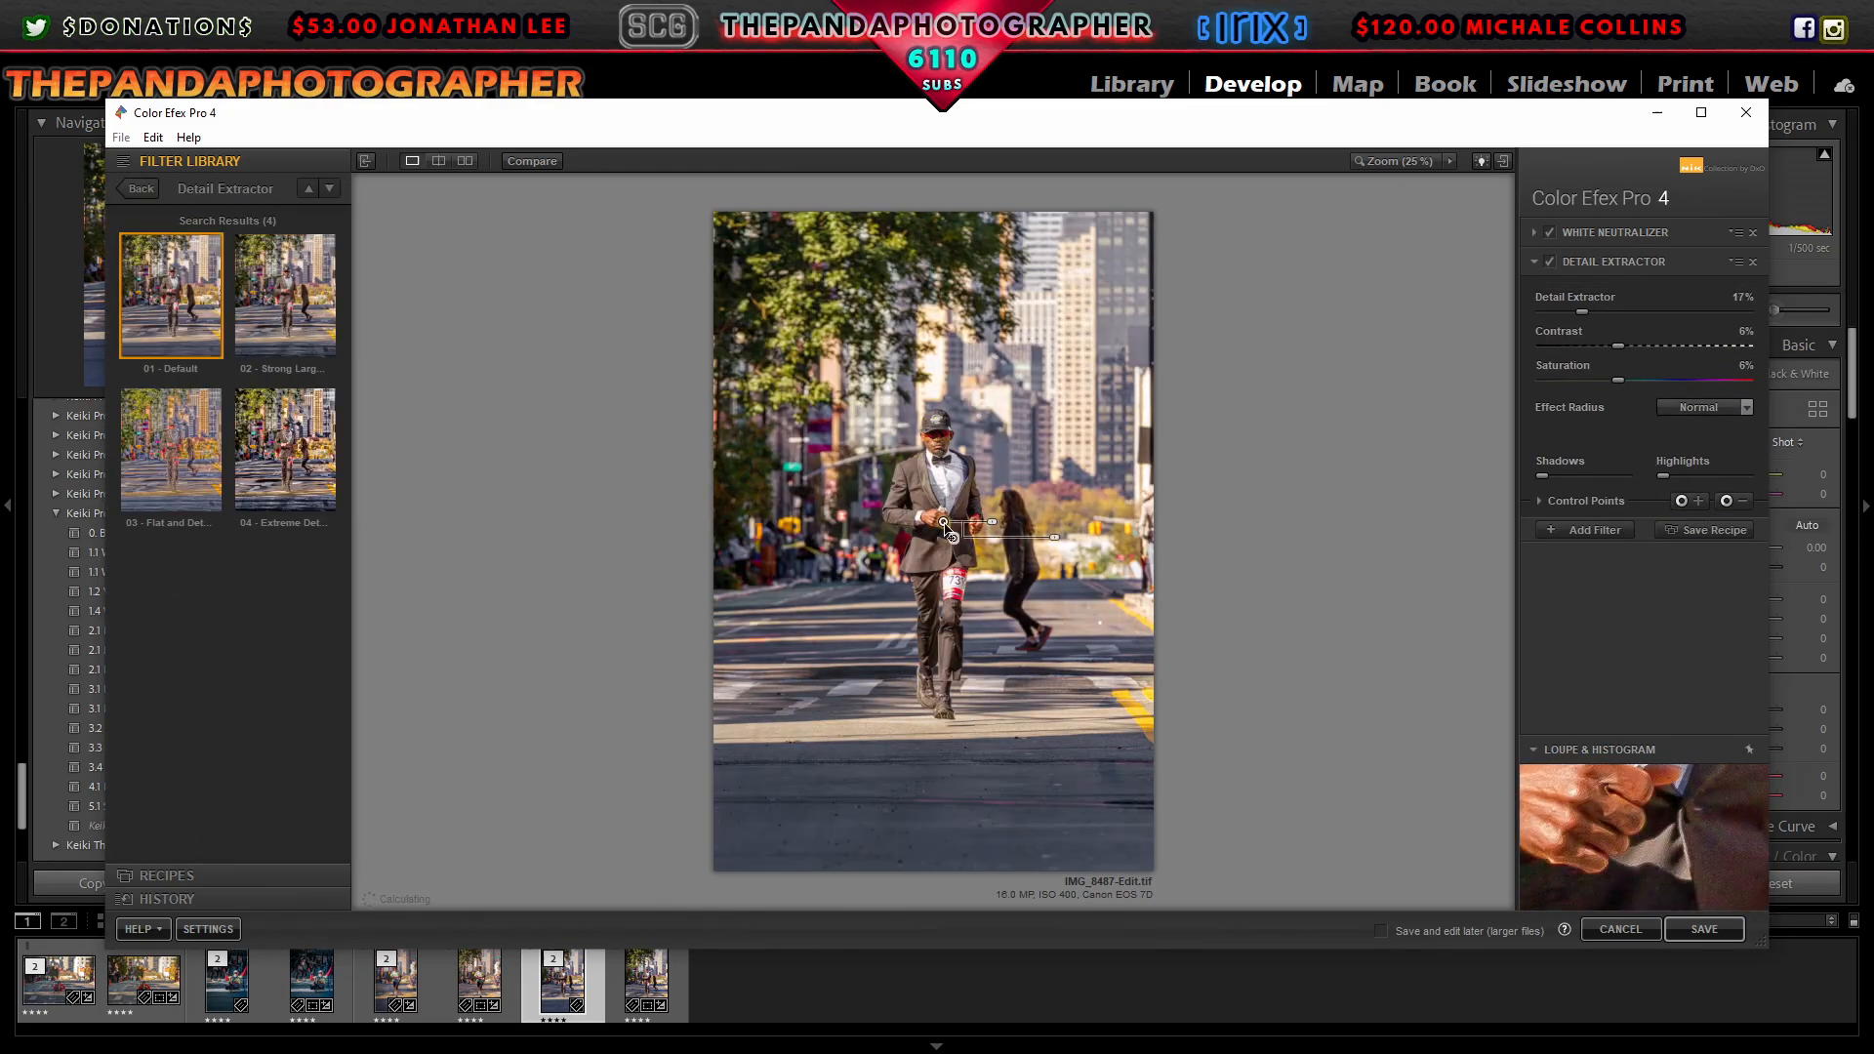
click(1539, 500)
click(1748, 585)
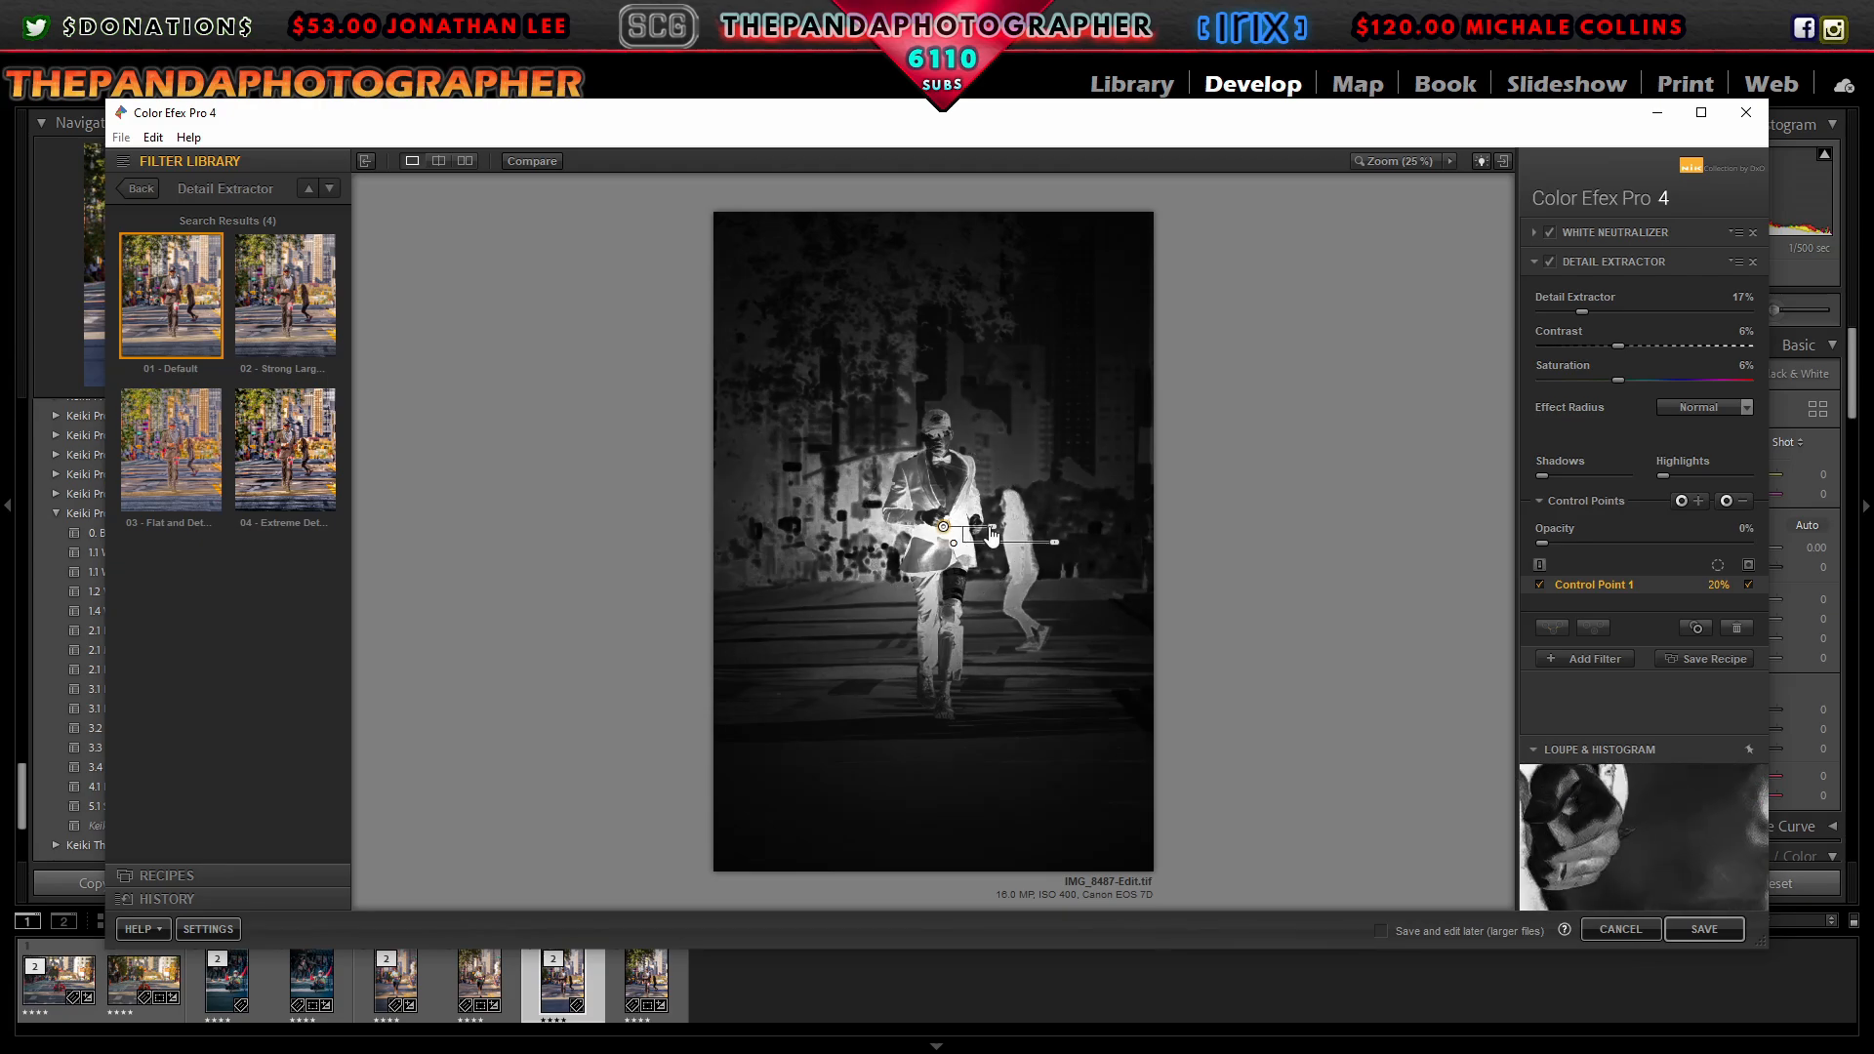
drag(991, 535, 943, 749)
click(1696, 628)
click(1696, 627)
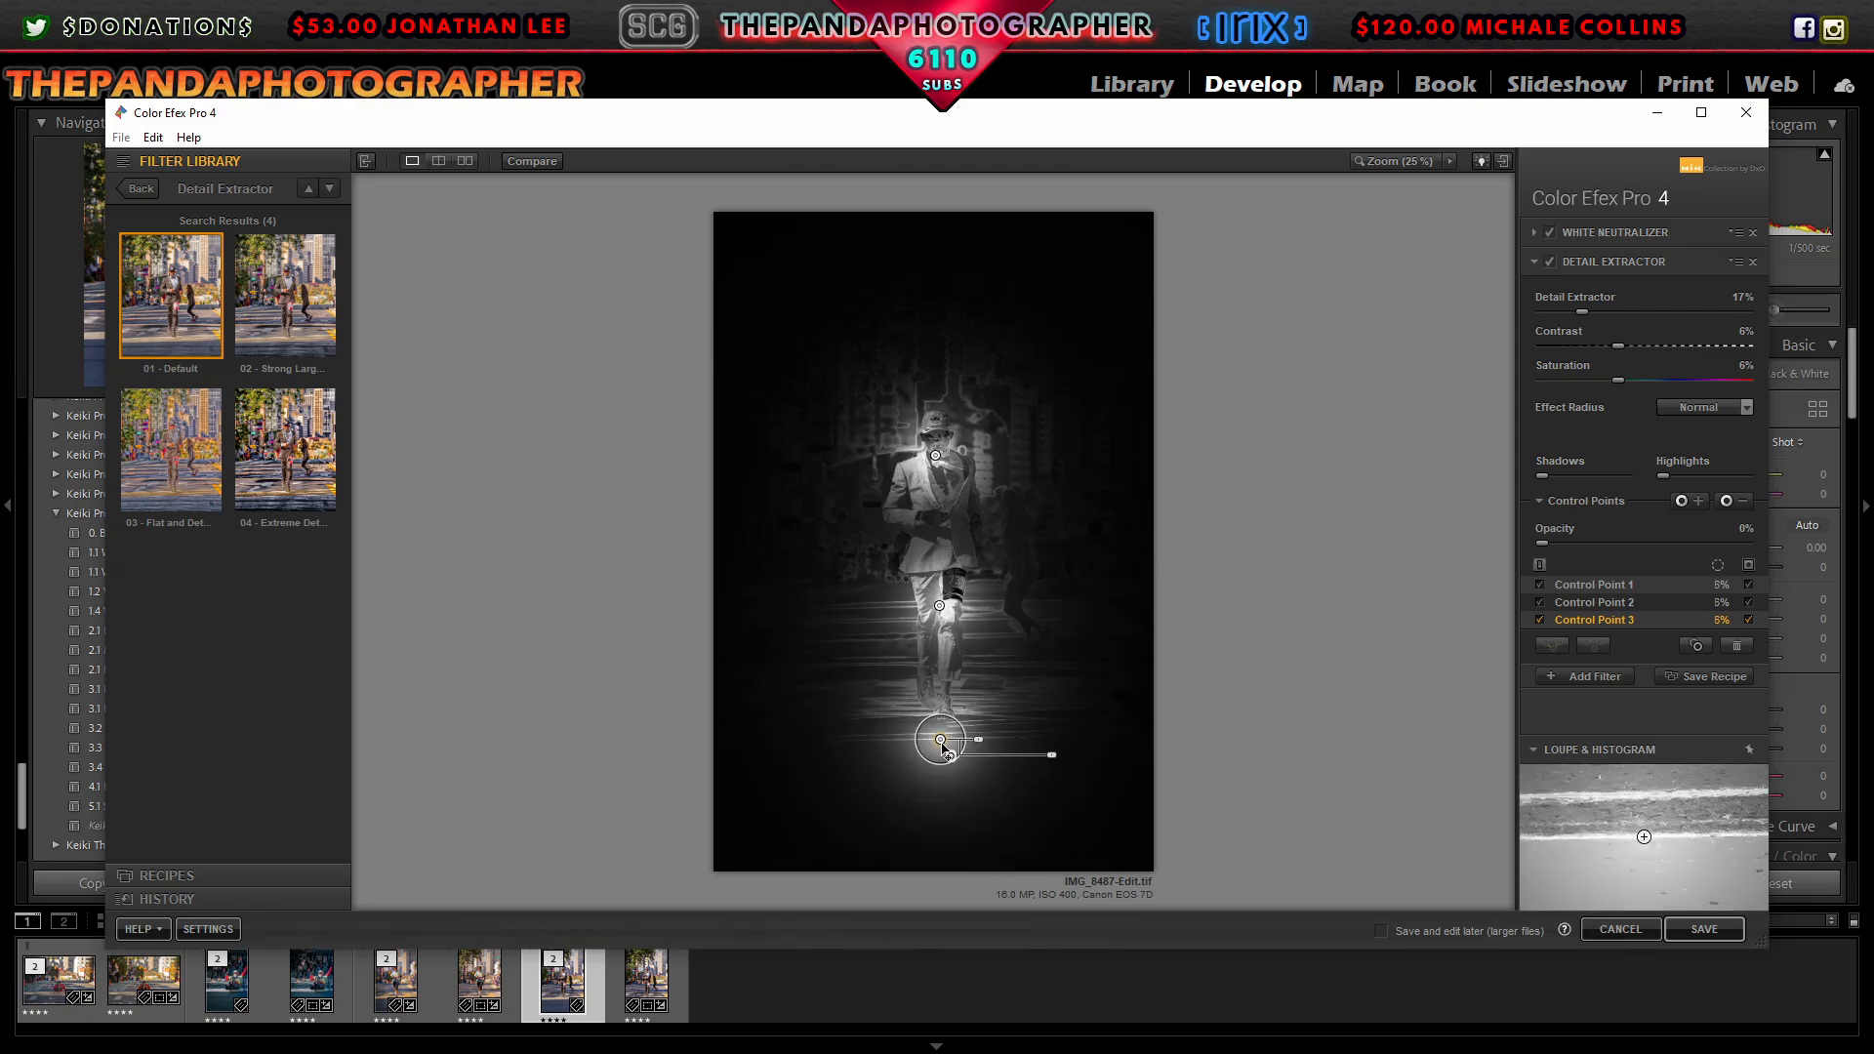
Step: Duplicate the control point twice more and place the copies on the road on either side of the point below the runner
click(1696, 645)
click(951, 755)
drag(952, 754, 1034, 743)
click(1697, 663)
click(859, 757)
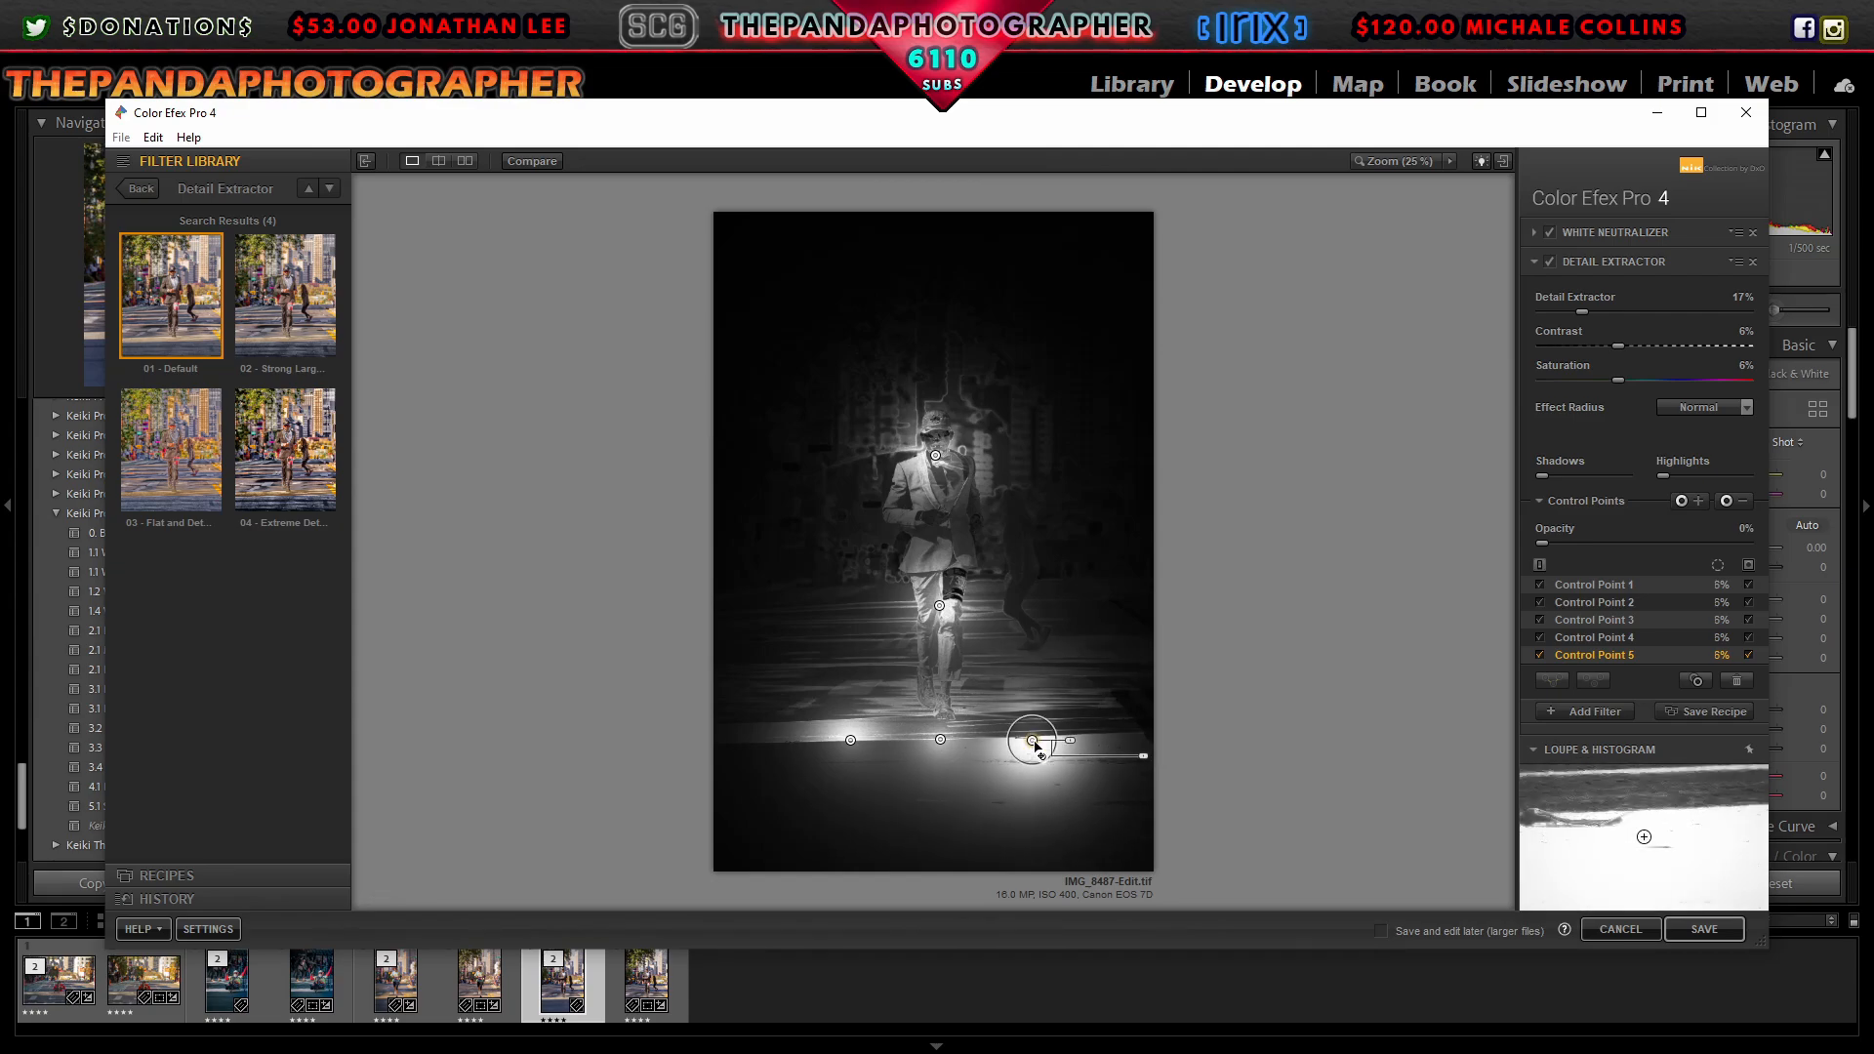
Step: Turn off the mask display for all five Detail Extractor control points
click(1748, 655)
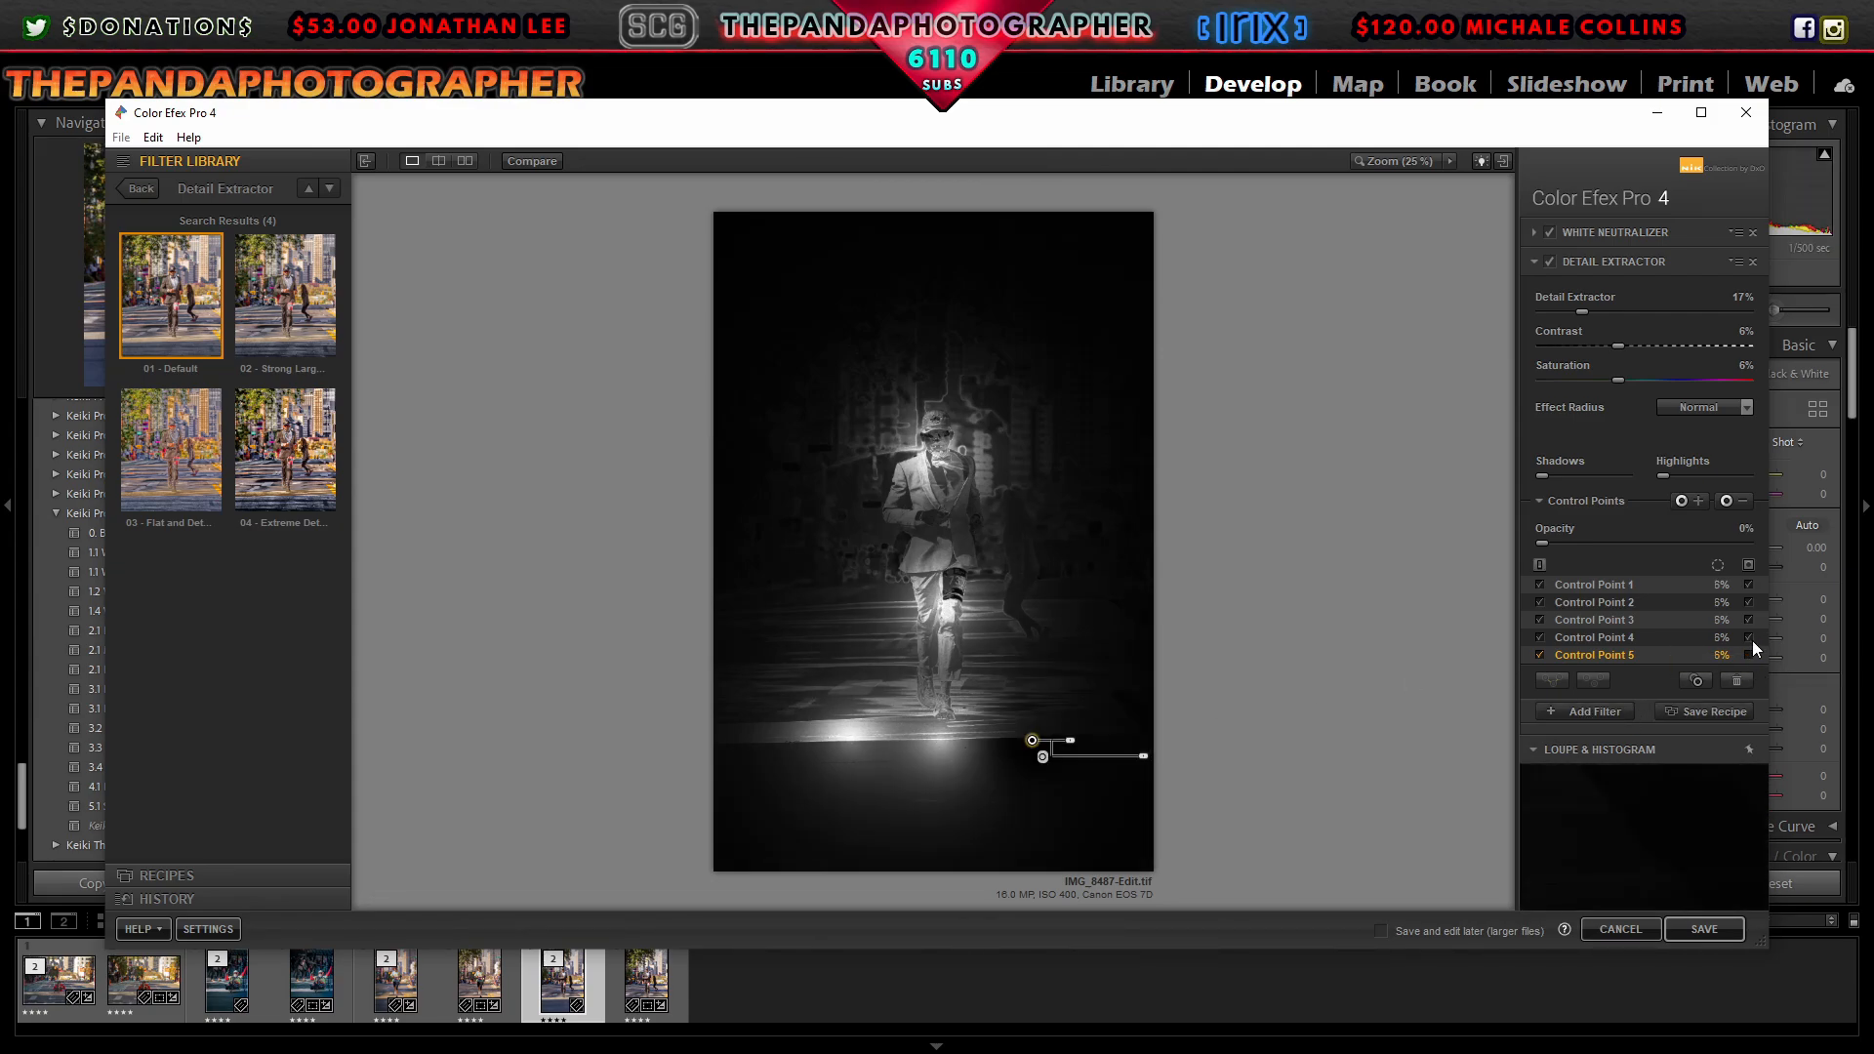
click(1748, 638)
click(1748, 620)
click(1748, 602)
click(1748, 584)
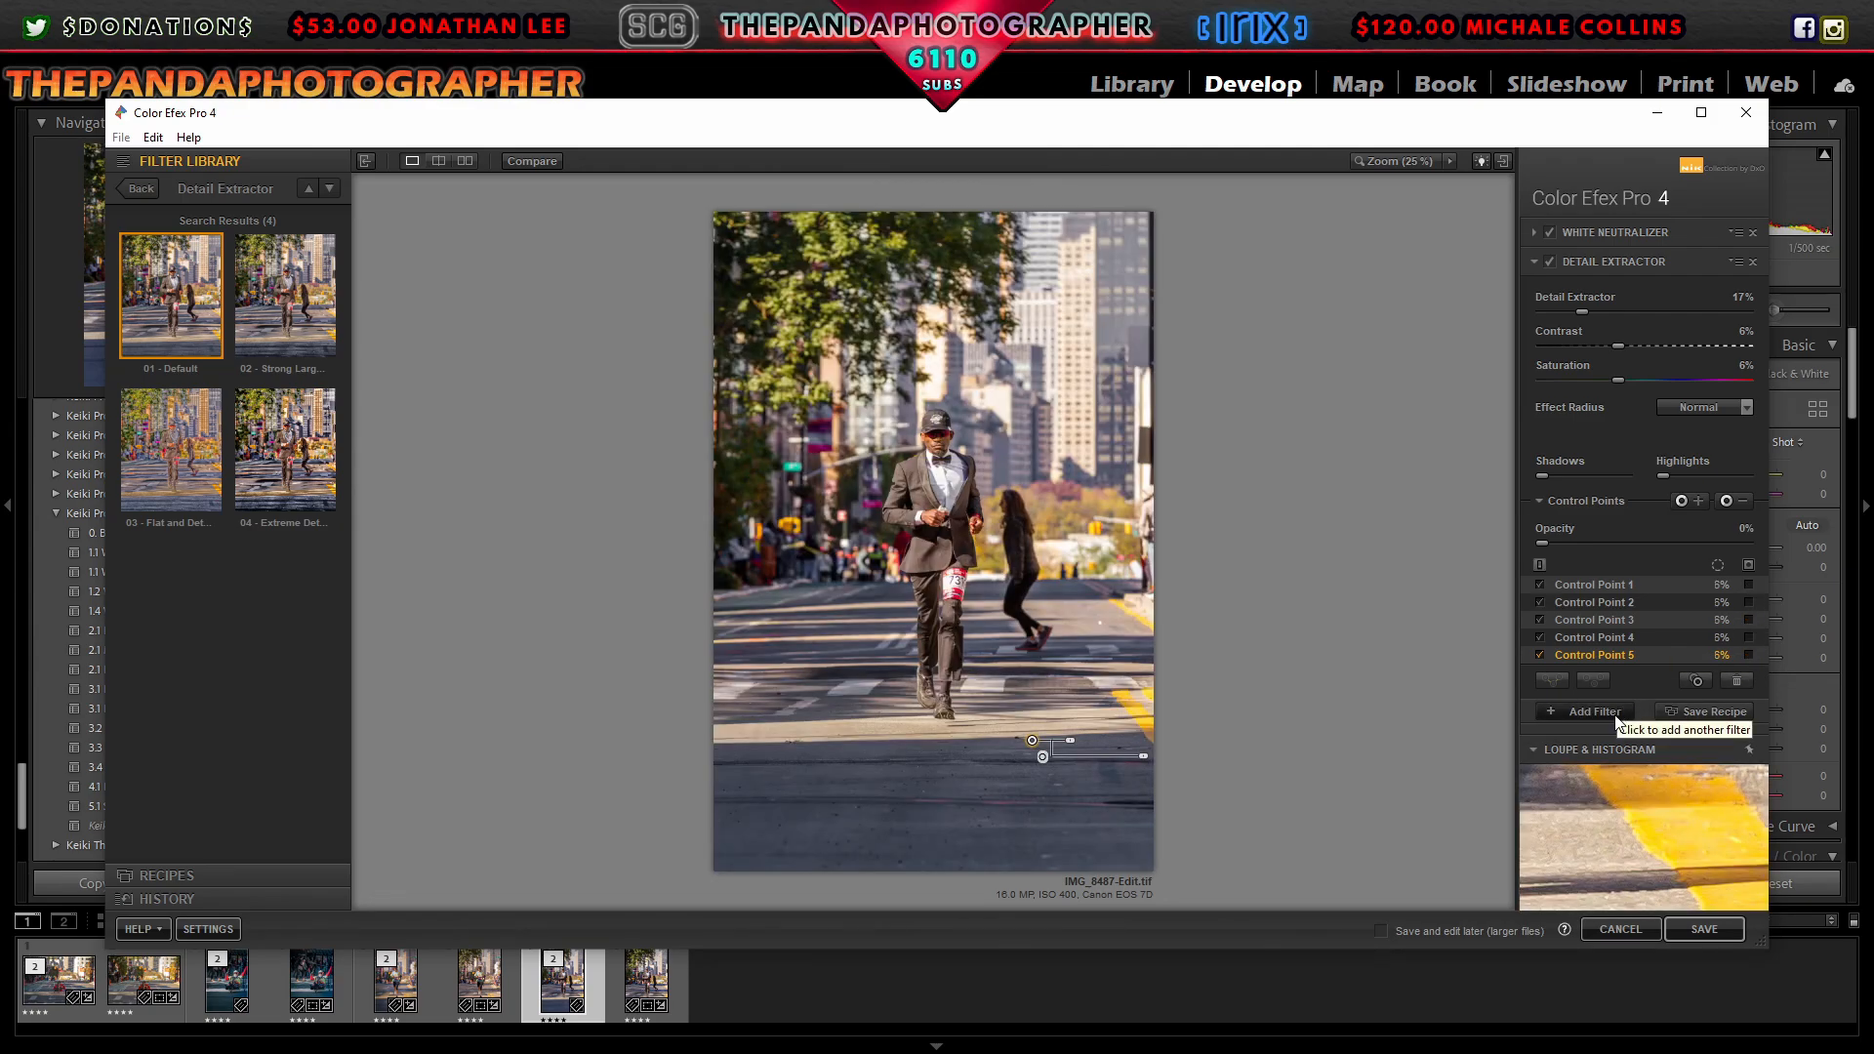
Step: Add a Levels & Curves filter using the second, subtle S-curve preset at 23% opacity, and add another empty filter
click(1612, 713)
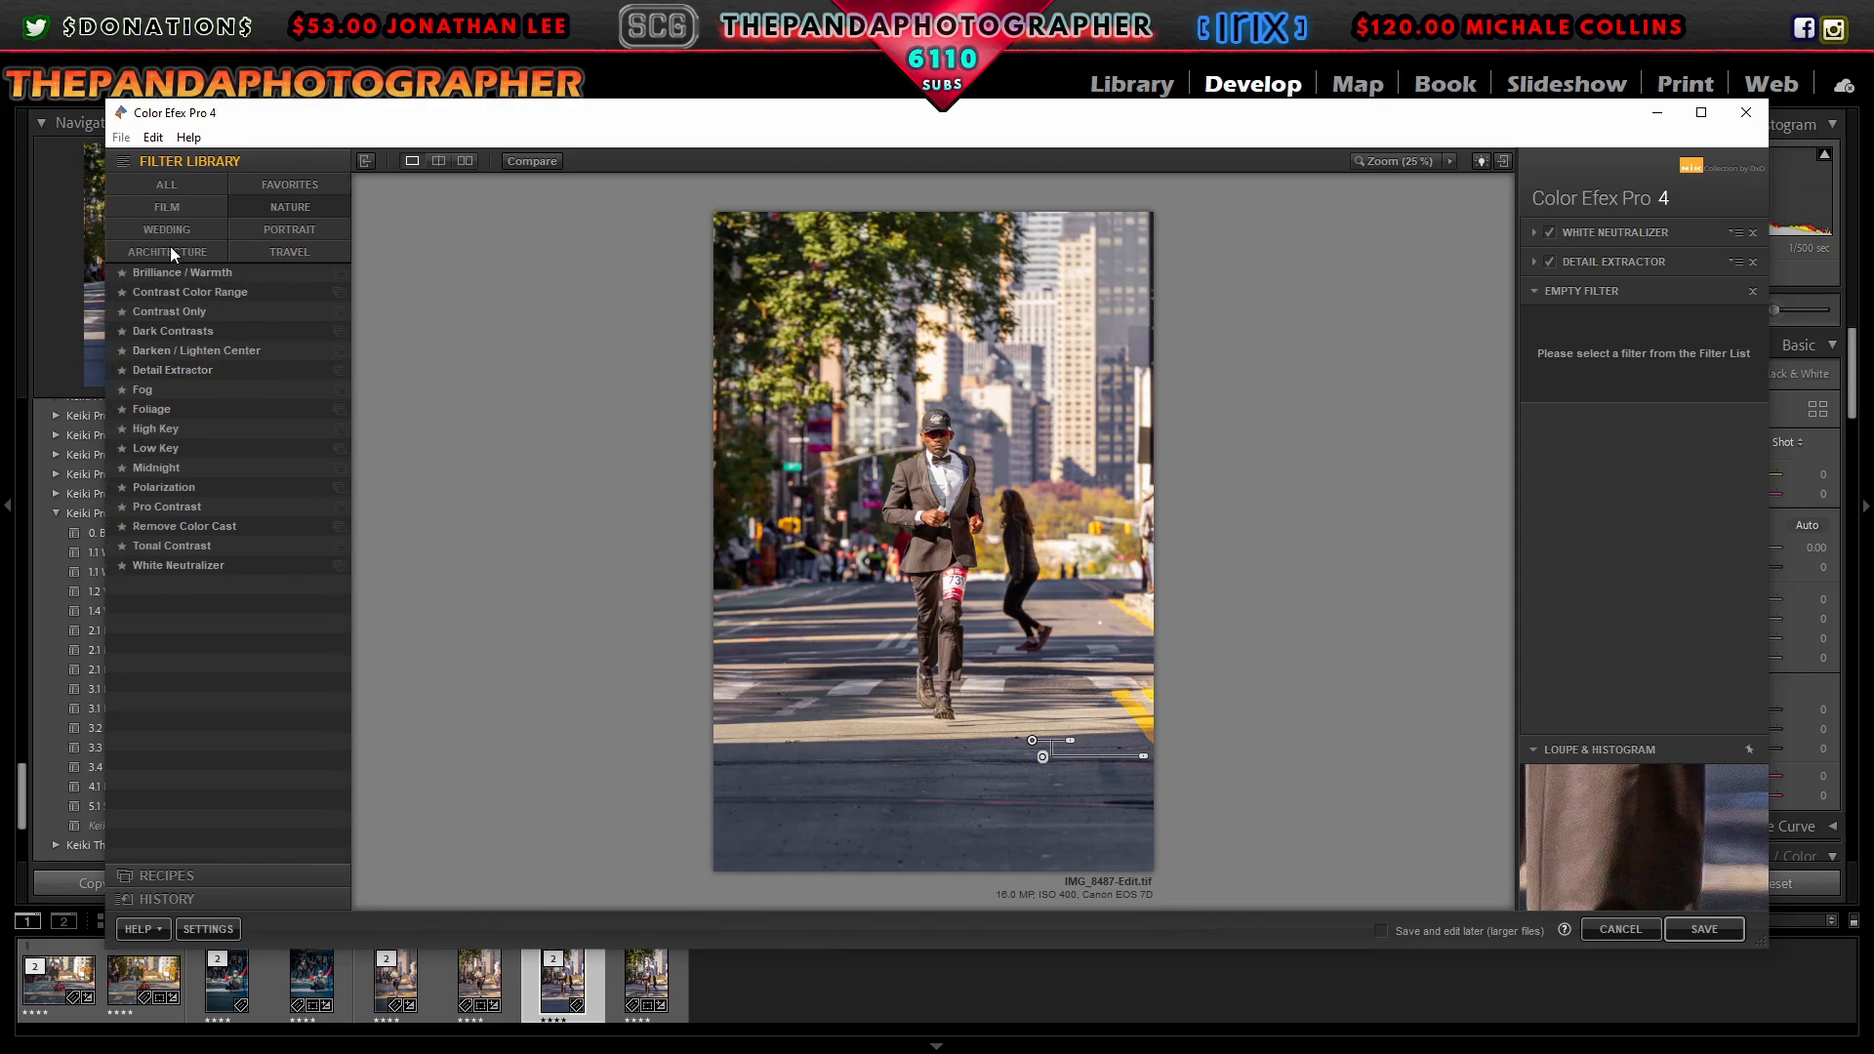
click(338, 431)
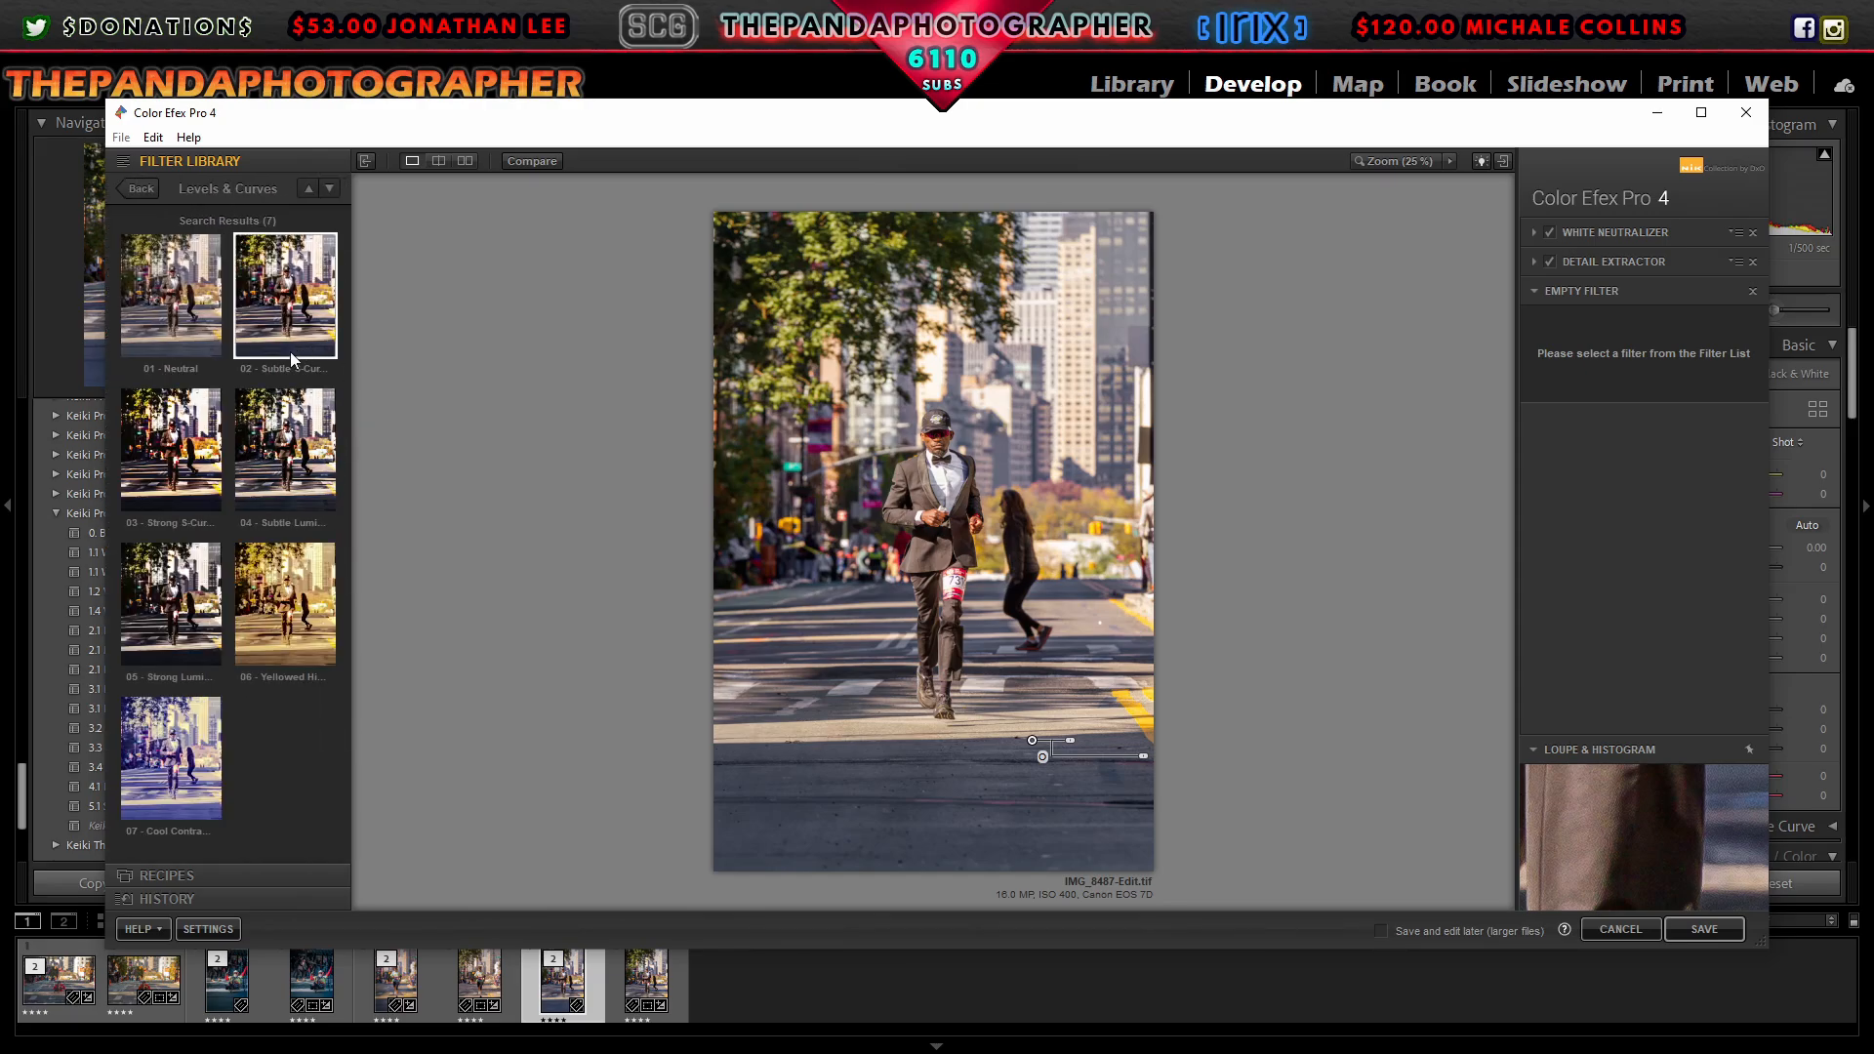
click(314, 314)
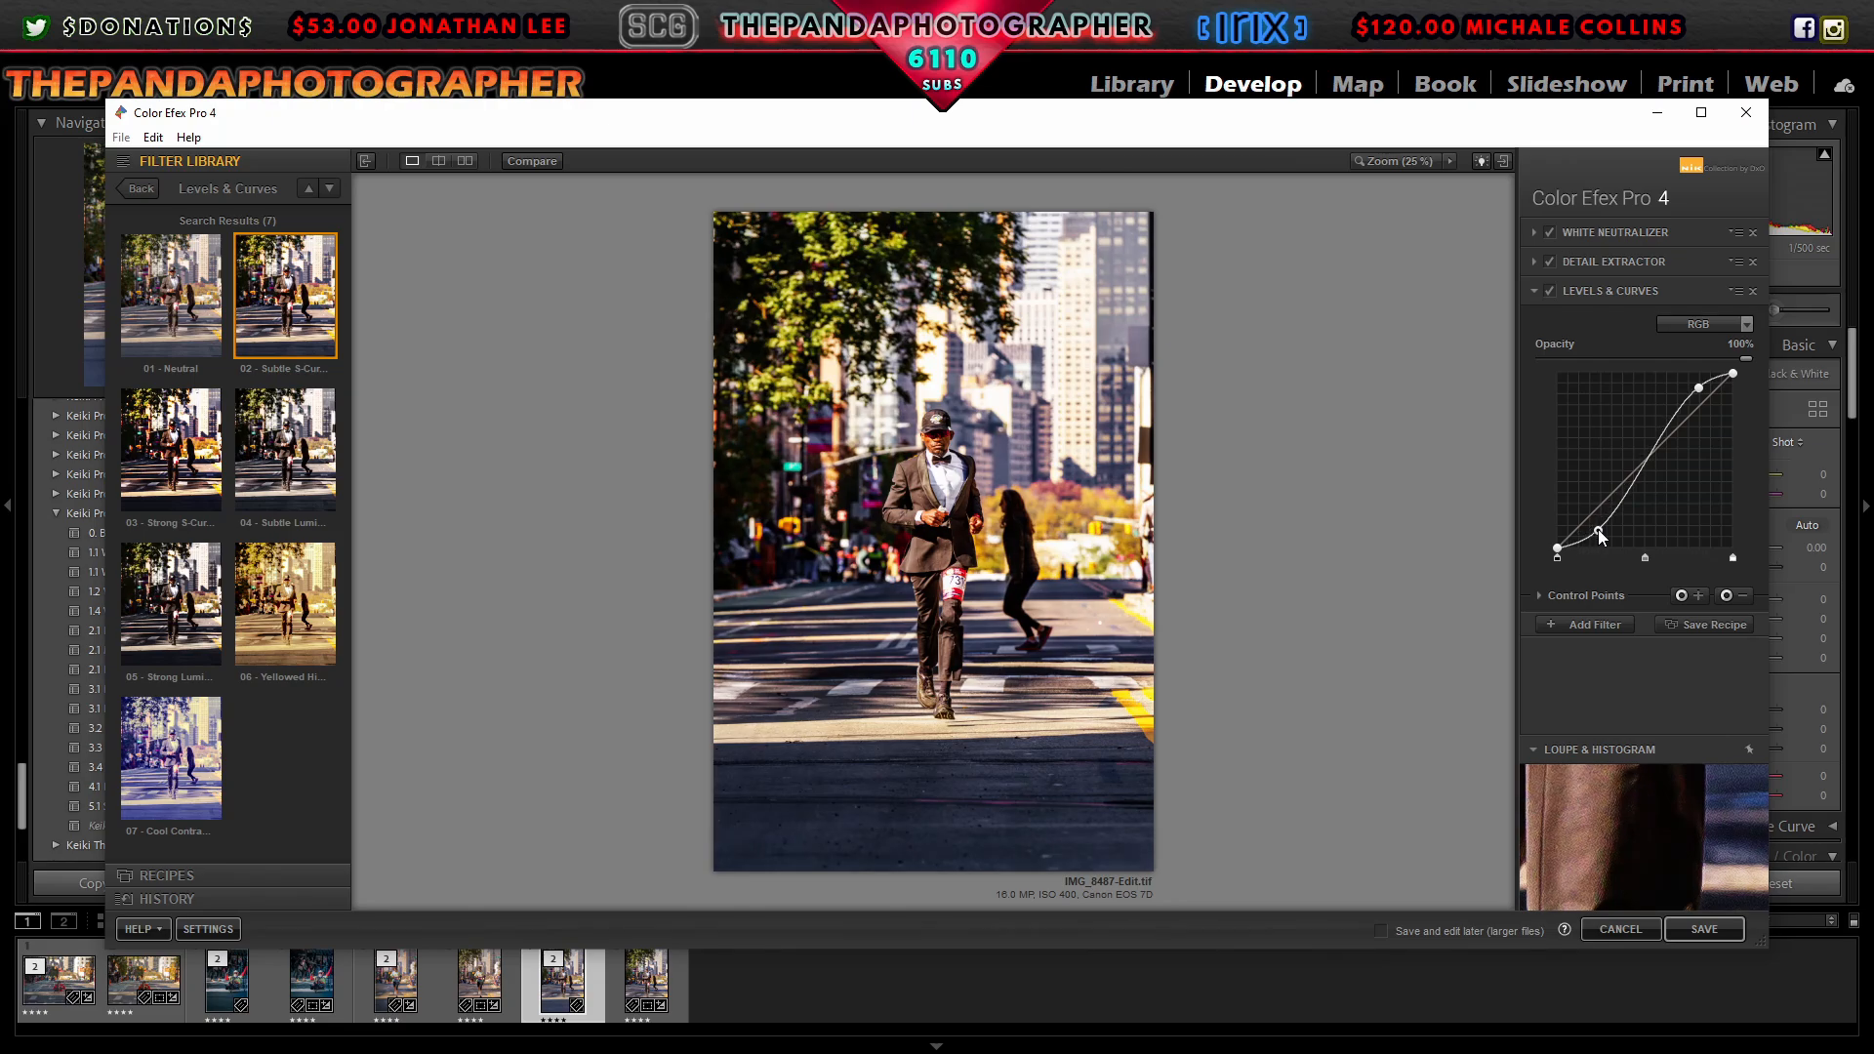
drag(1699, 388, 1538, 373)
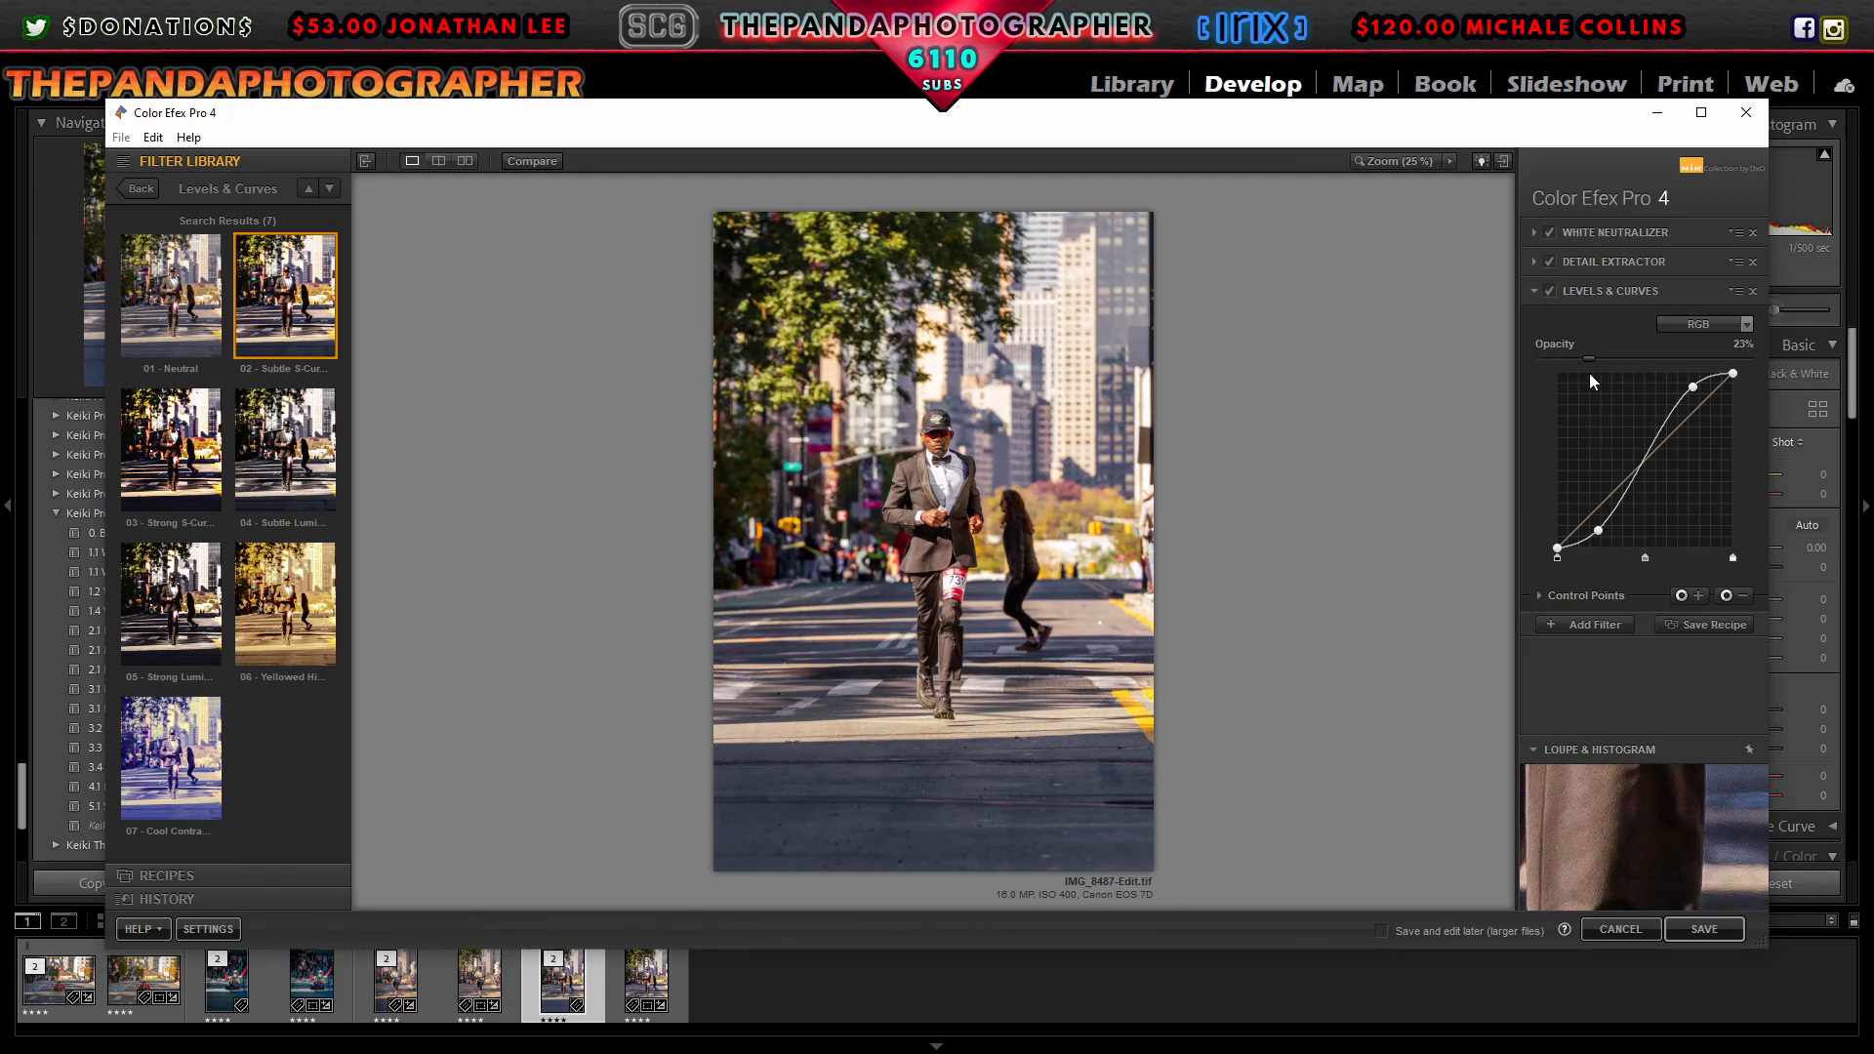
click(1575, 623)
click(147, 190)
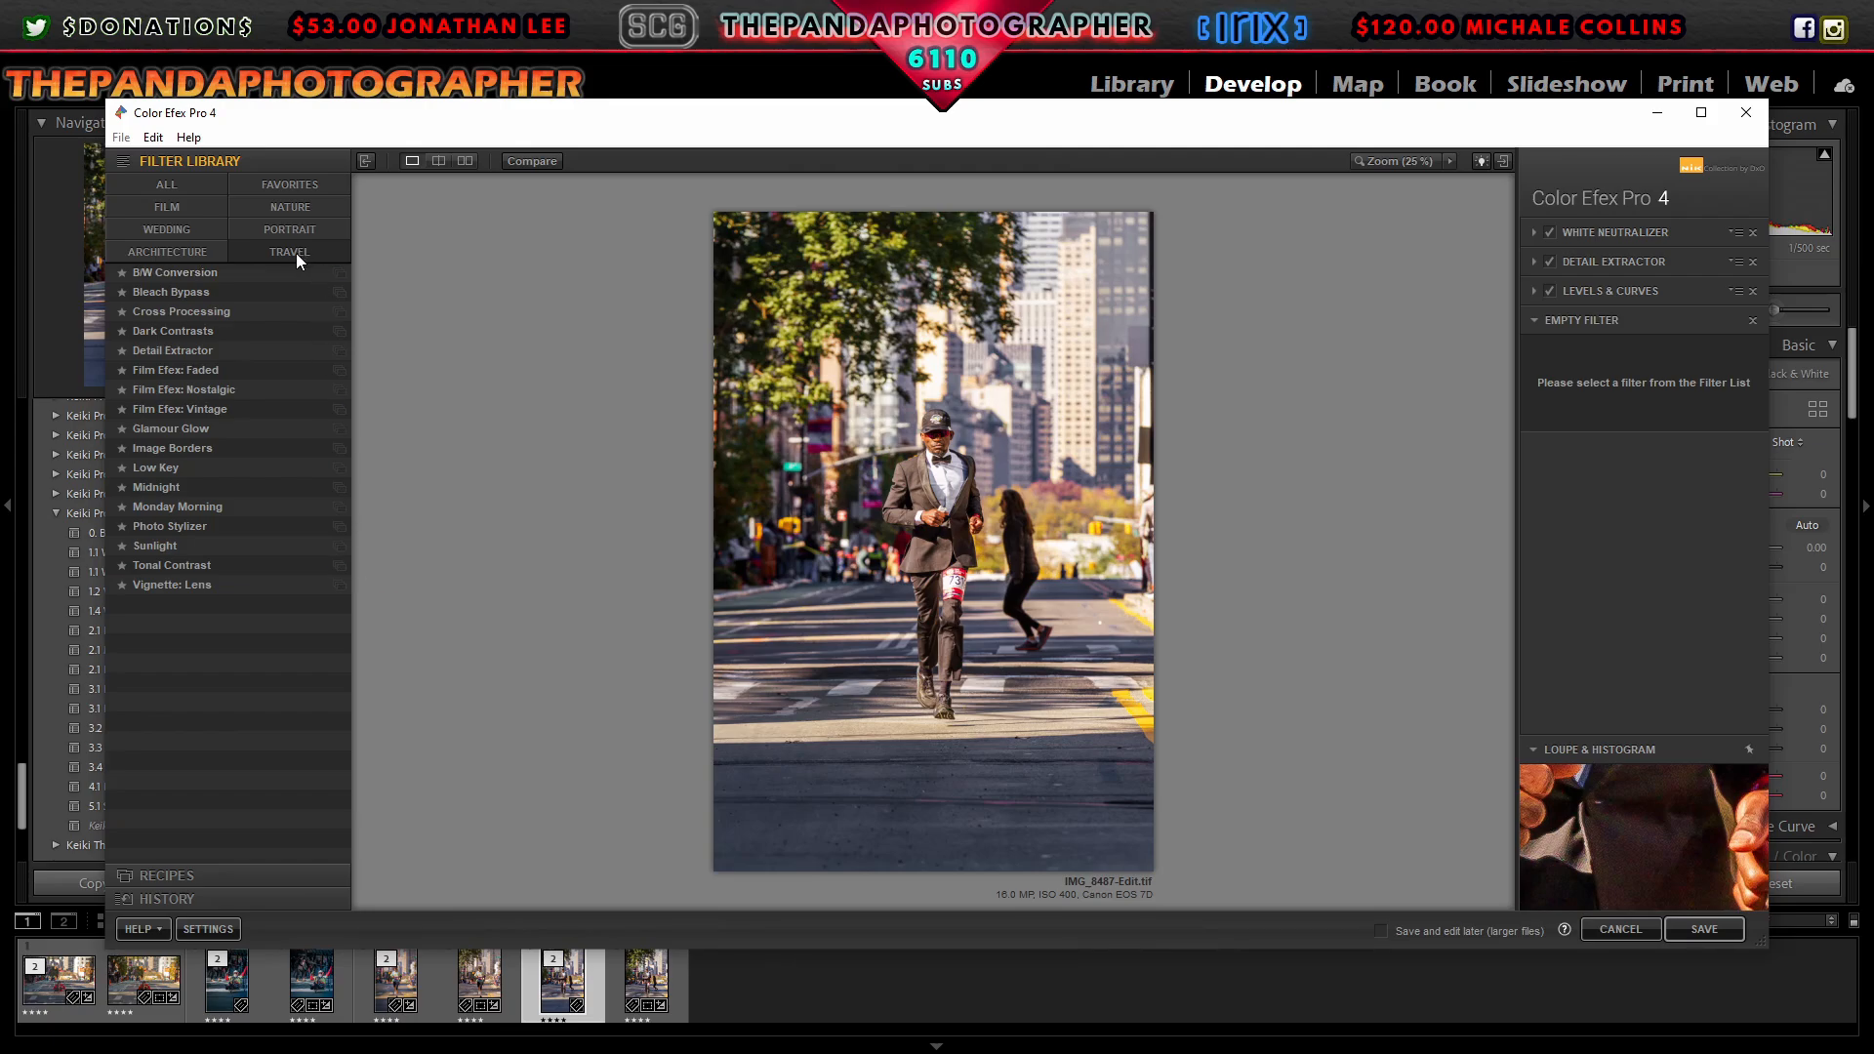
click(319, 202)
click(340, 351)
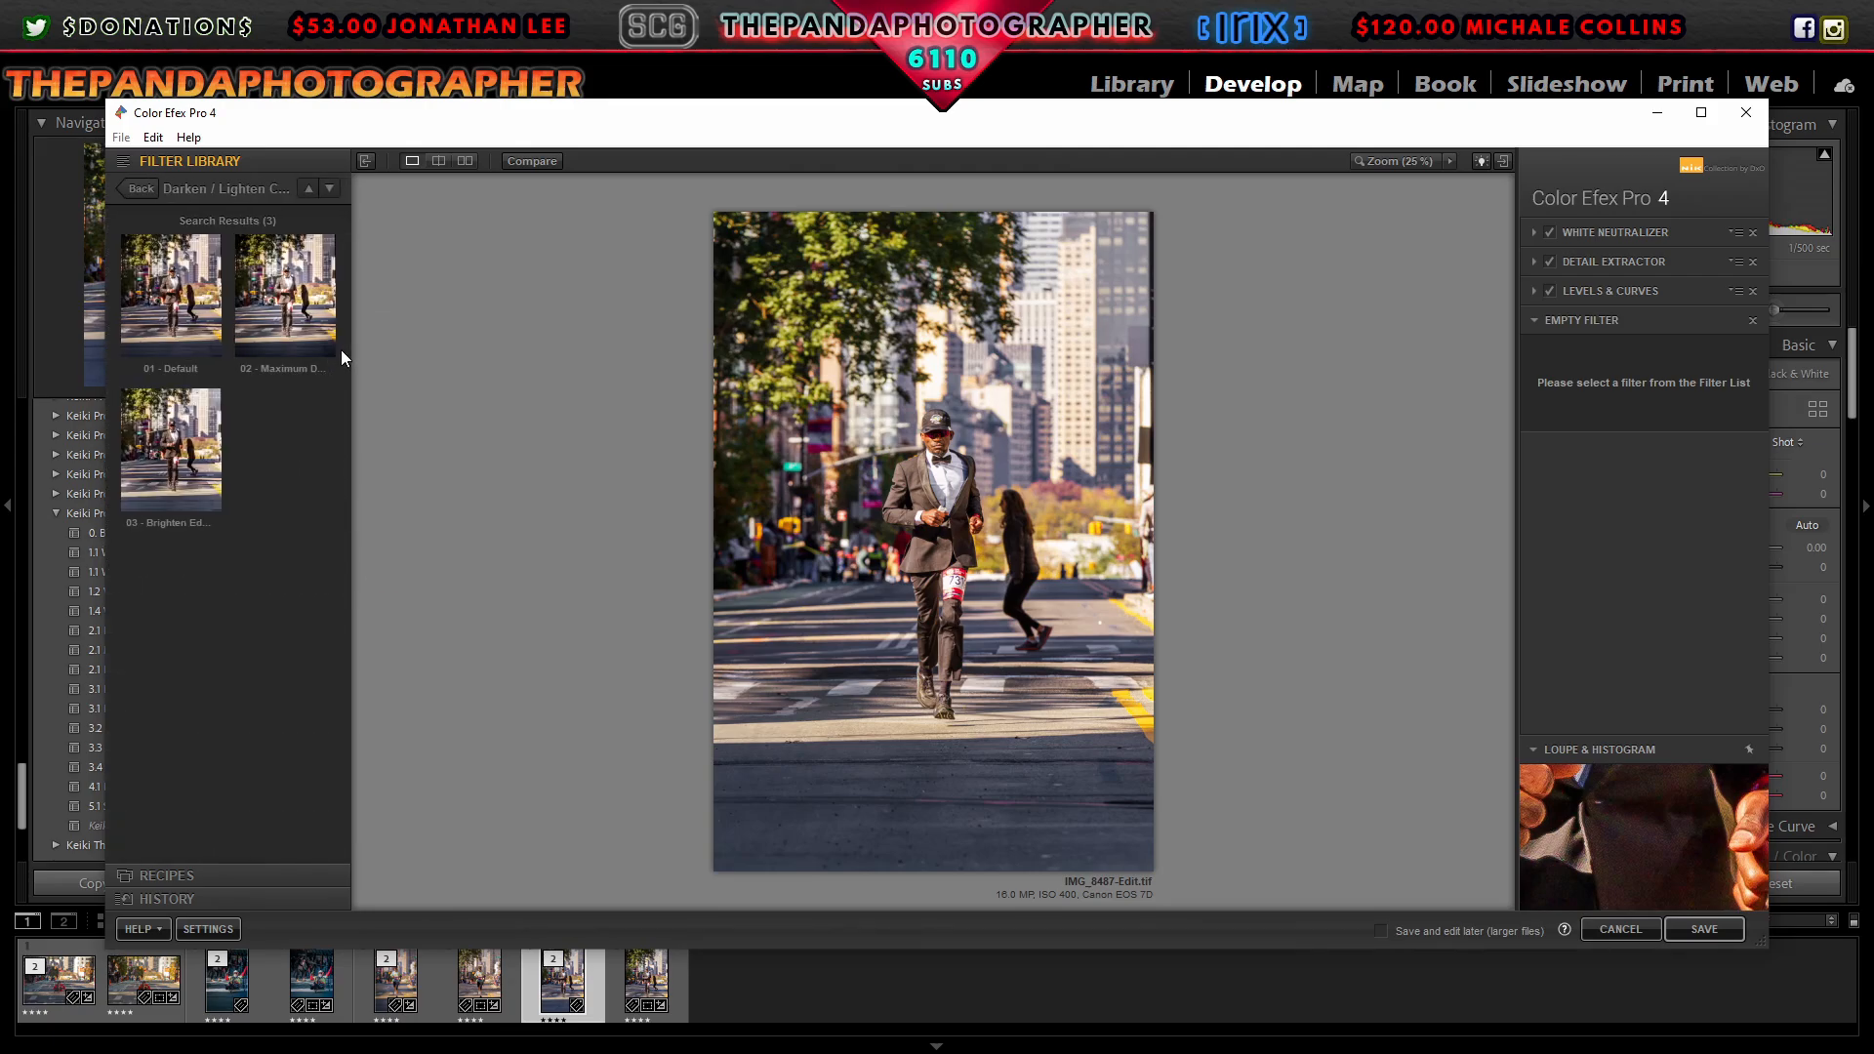
click(126, 184)
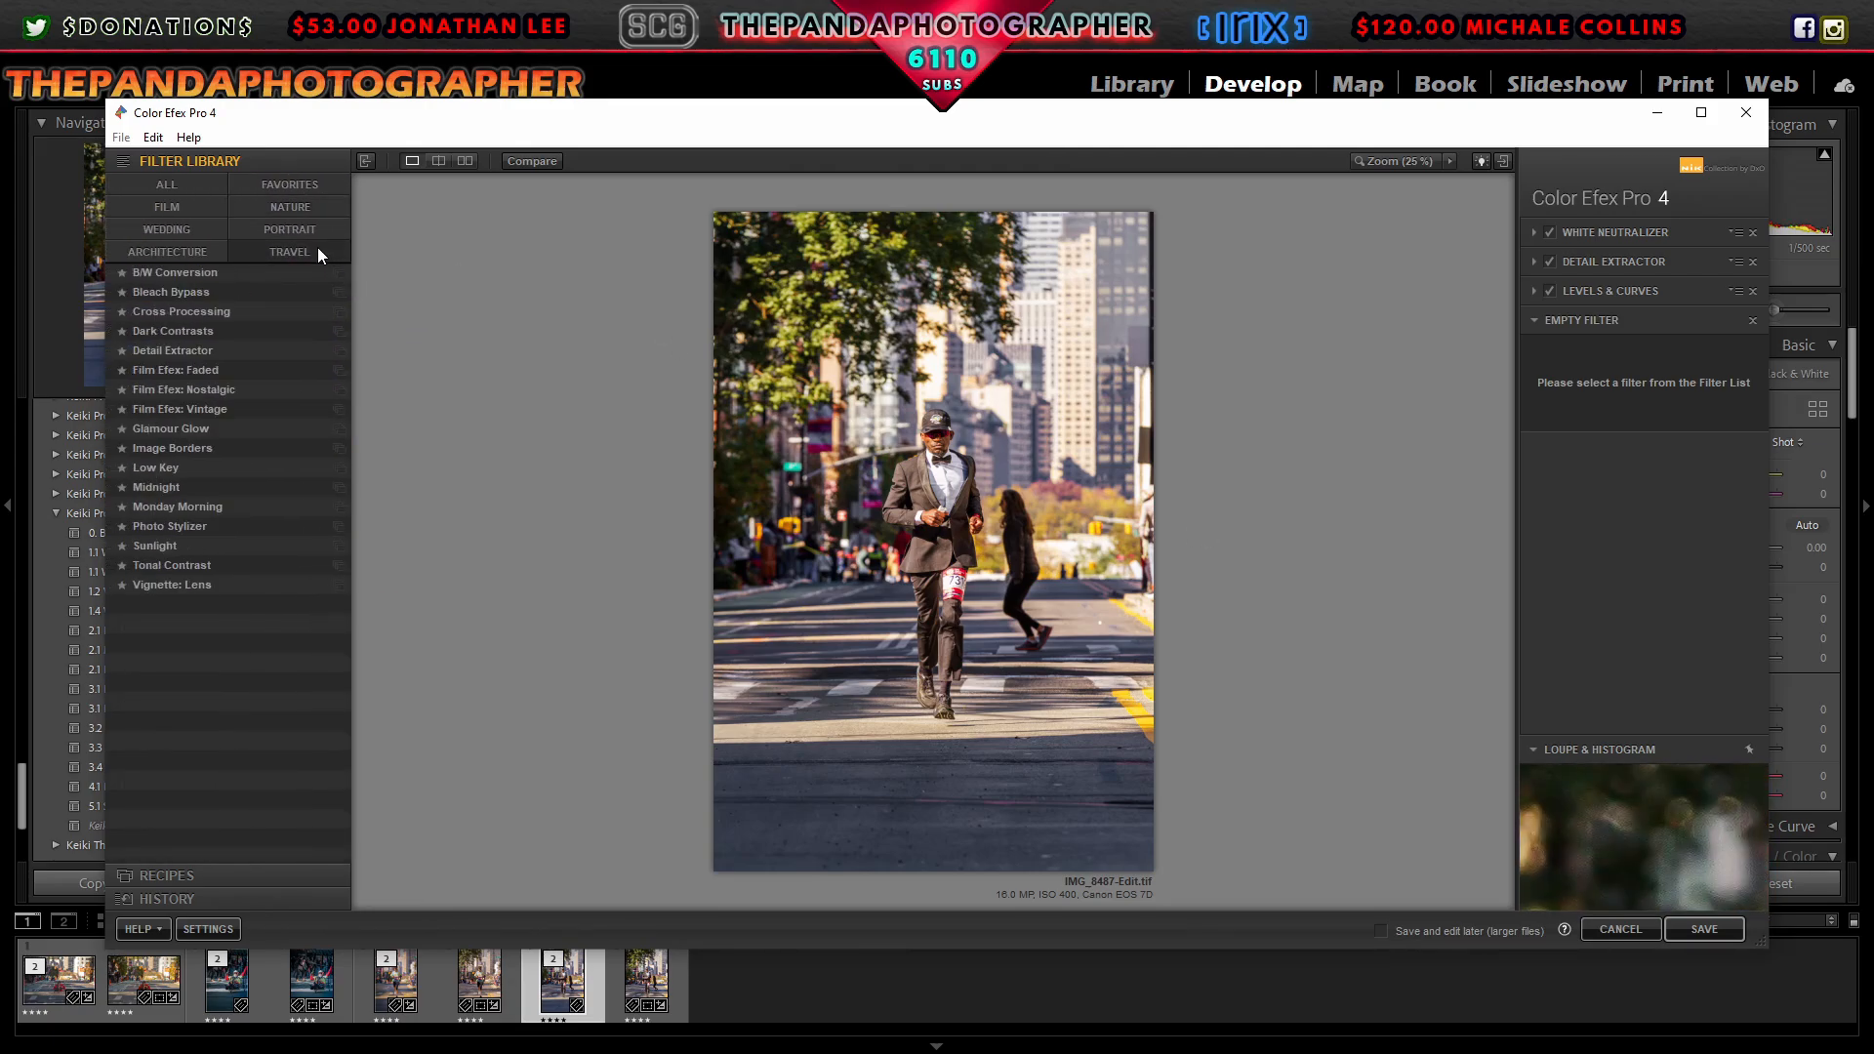
Step: Apply the Image Borders filter's 04 - Type 10 preset with Size and Spread at -92%, and save the edit
click(340, 451)
click(279, 461)
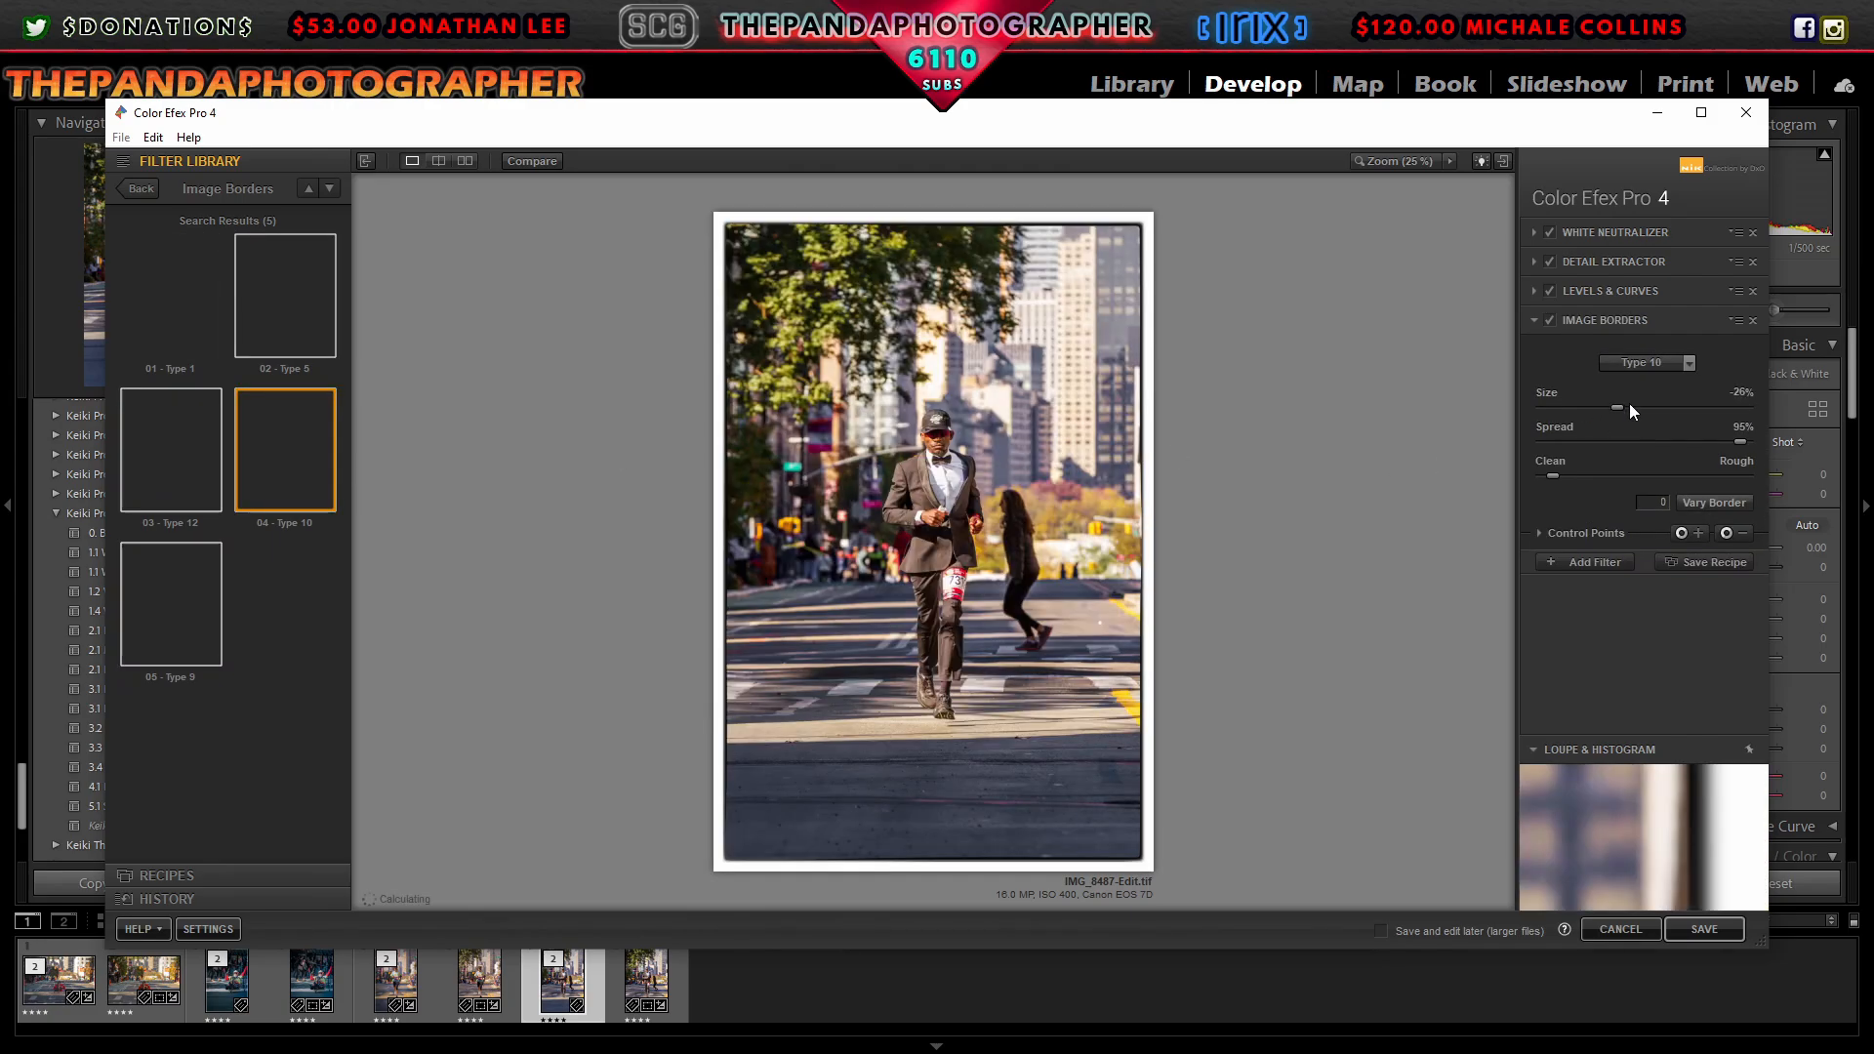
drag(1573, 412, 1555, 419)
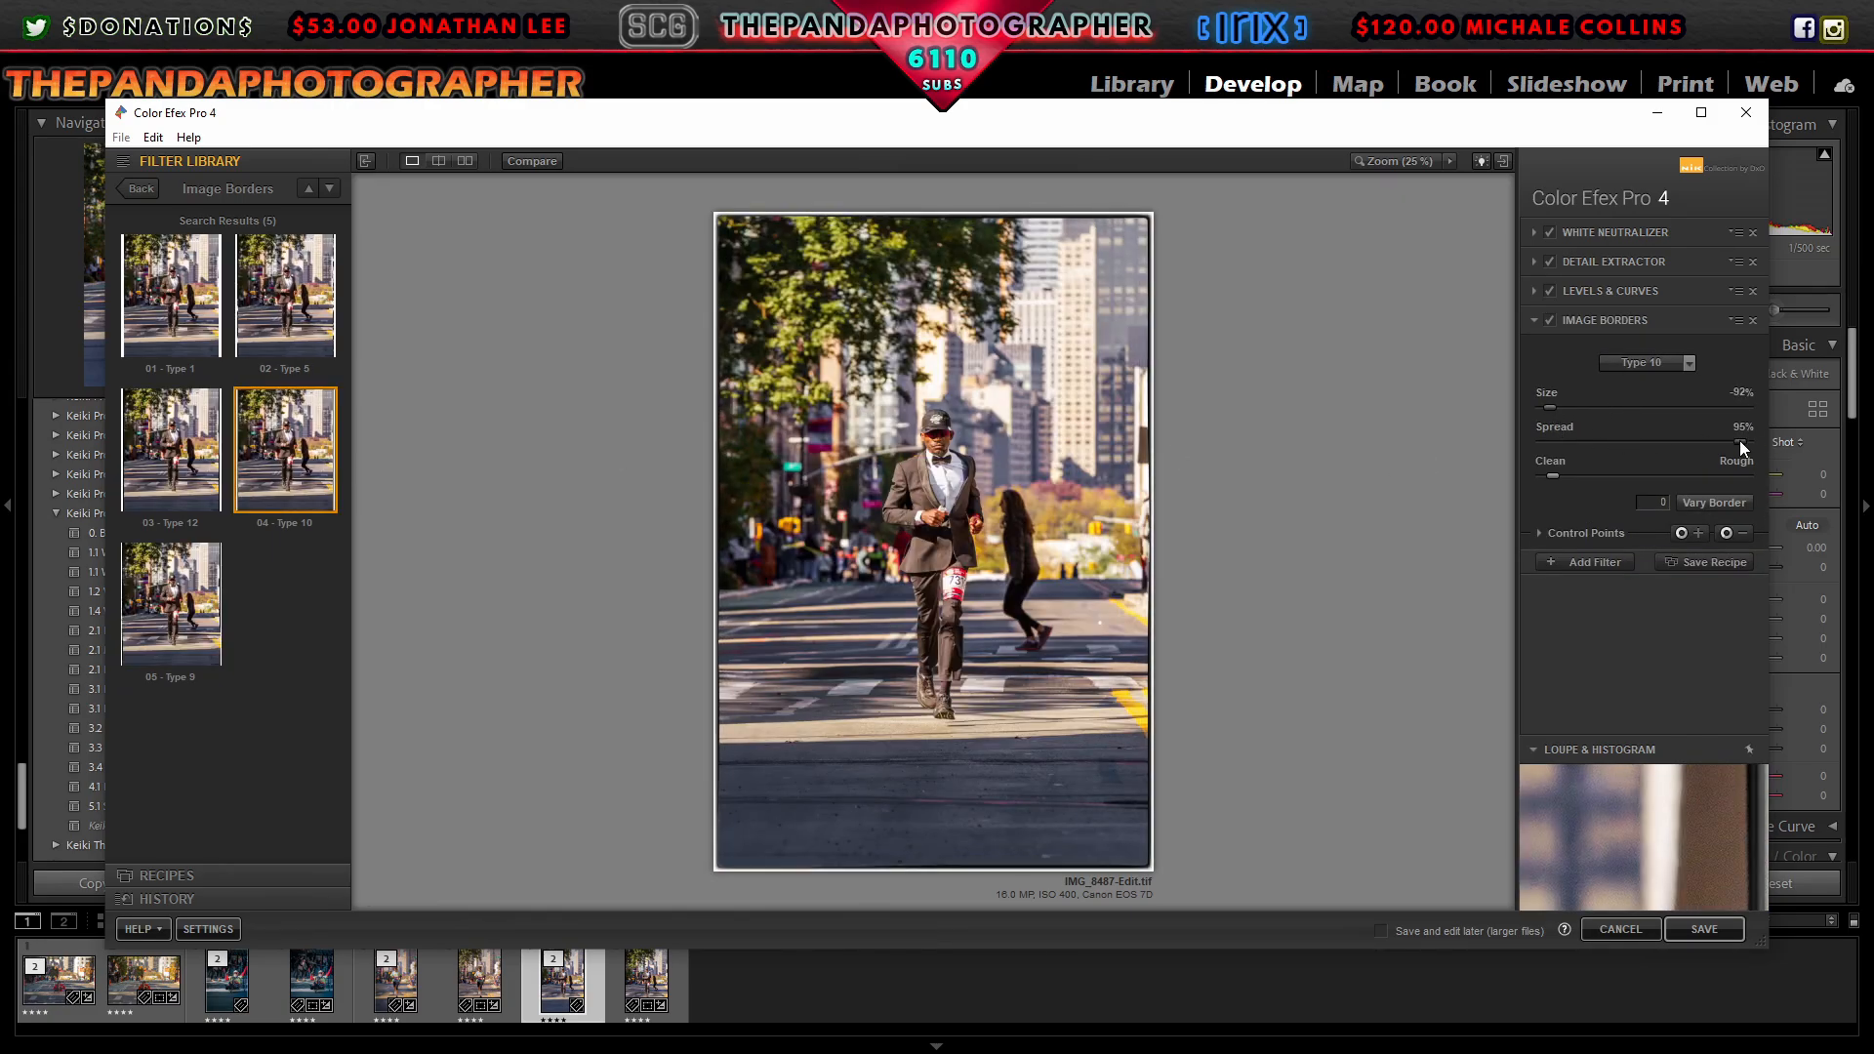
drag(1741, 444, 1560, 455)
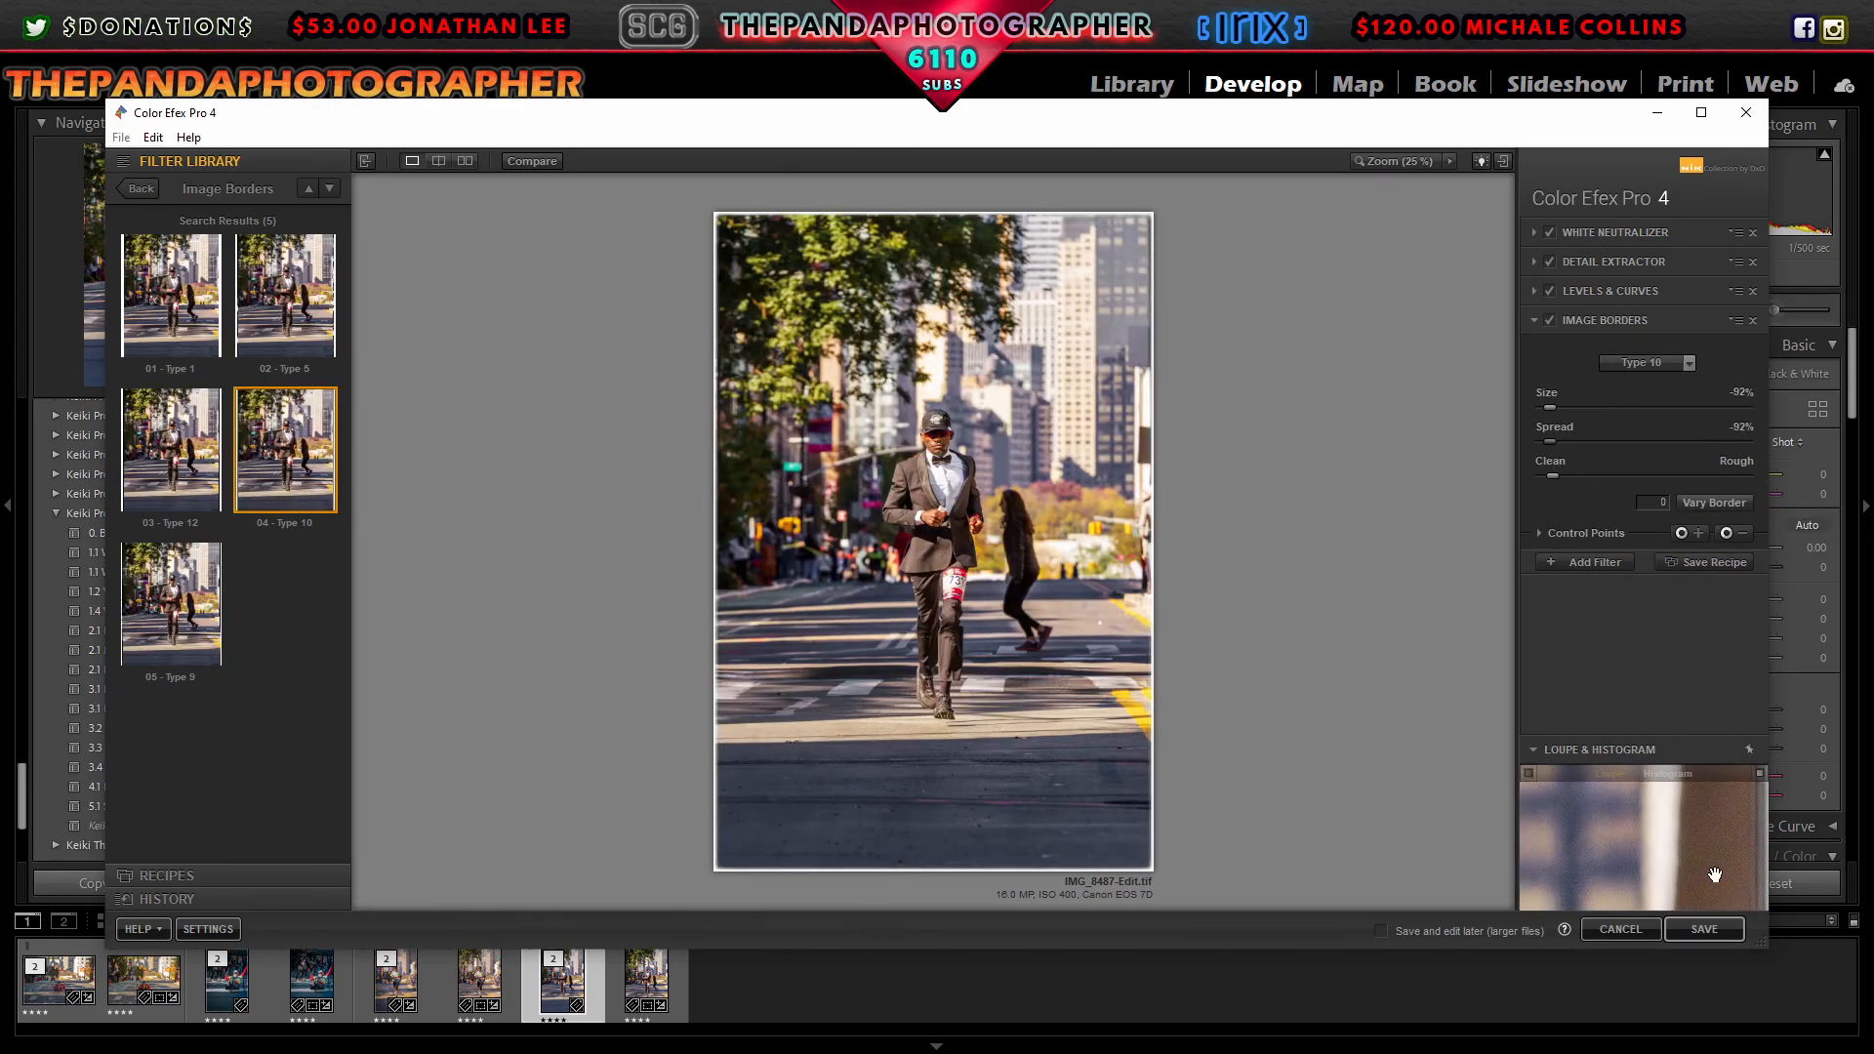
click(1714, 928)
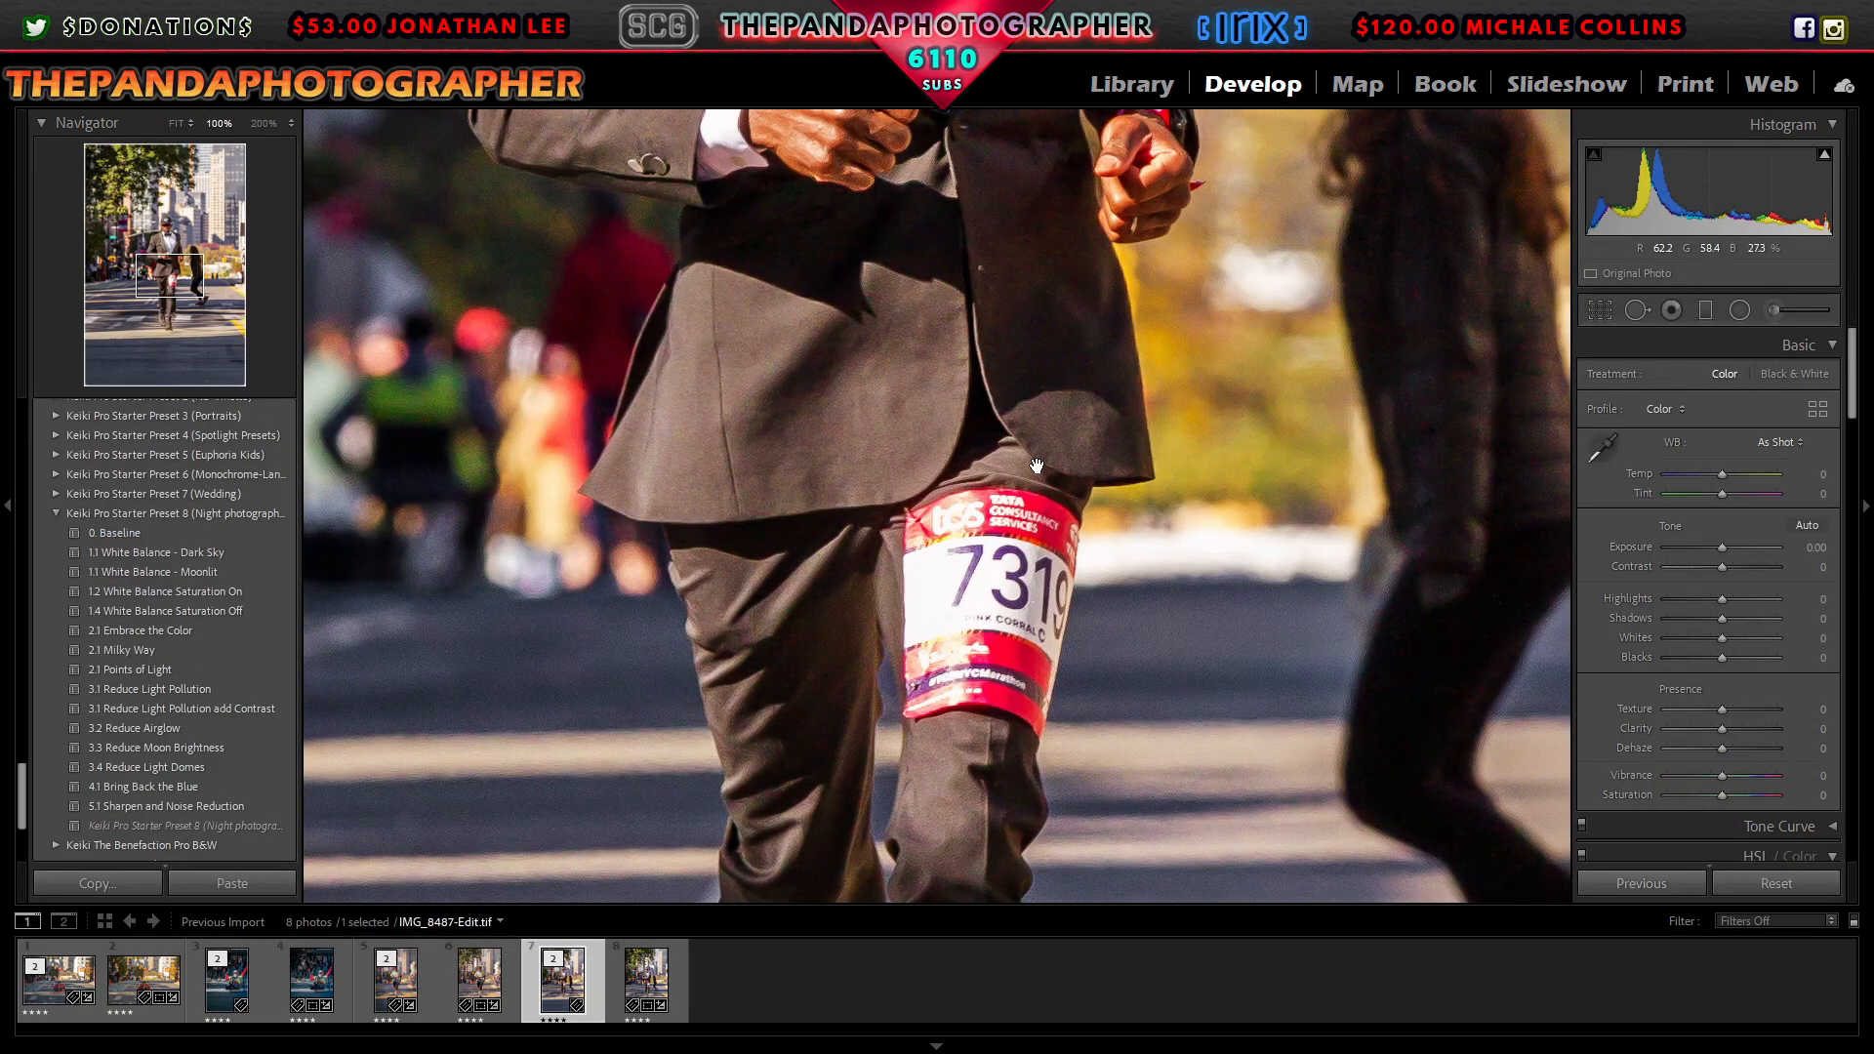
Step: Apply a saved metadata preset to IMG_8487-Edit.tif in the Library
click(1113, 89)
right_click(1122, 210)
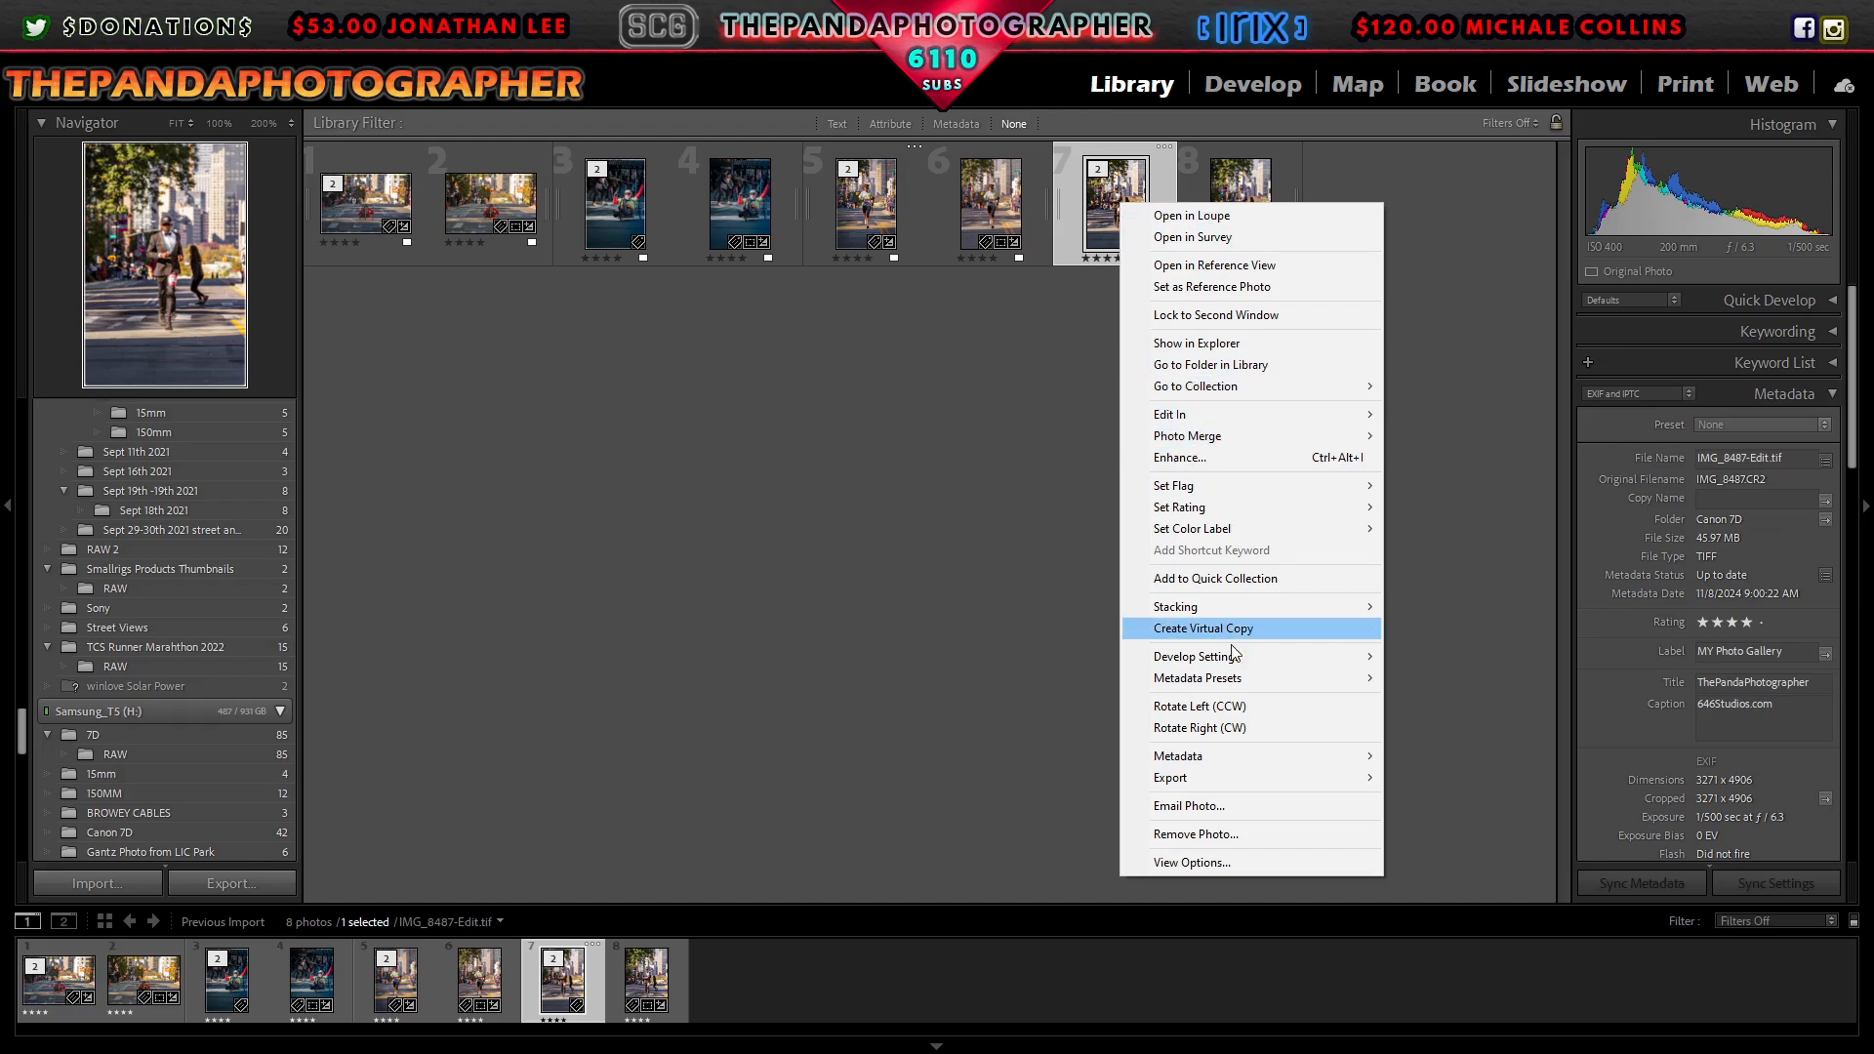
mouse_move(1269, 679)
click(1444, 803)
Step: Apply the SaP | 6-Vignette - Black Dreamy preset to IMG_8487-Edit.tif in Develop and inspect the runner up close
click(1253, 84)
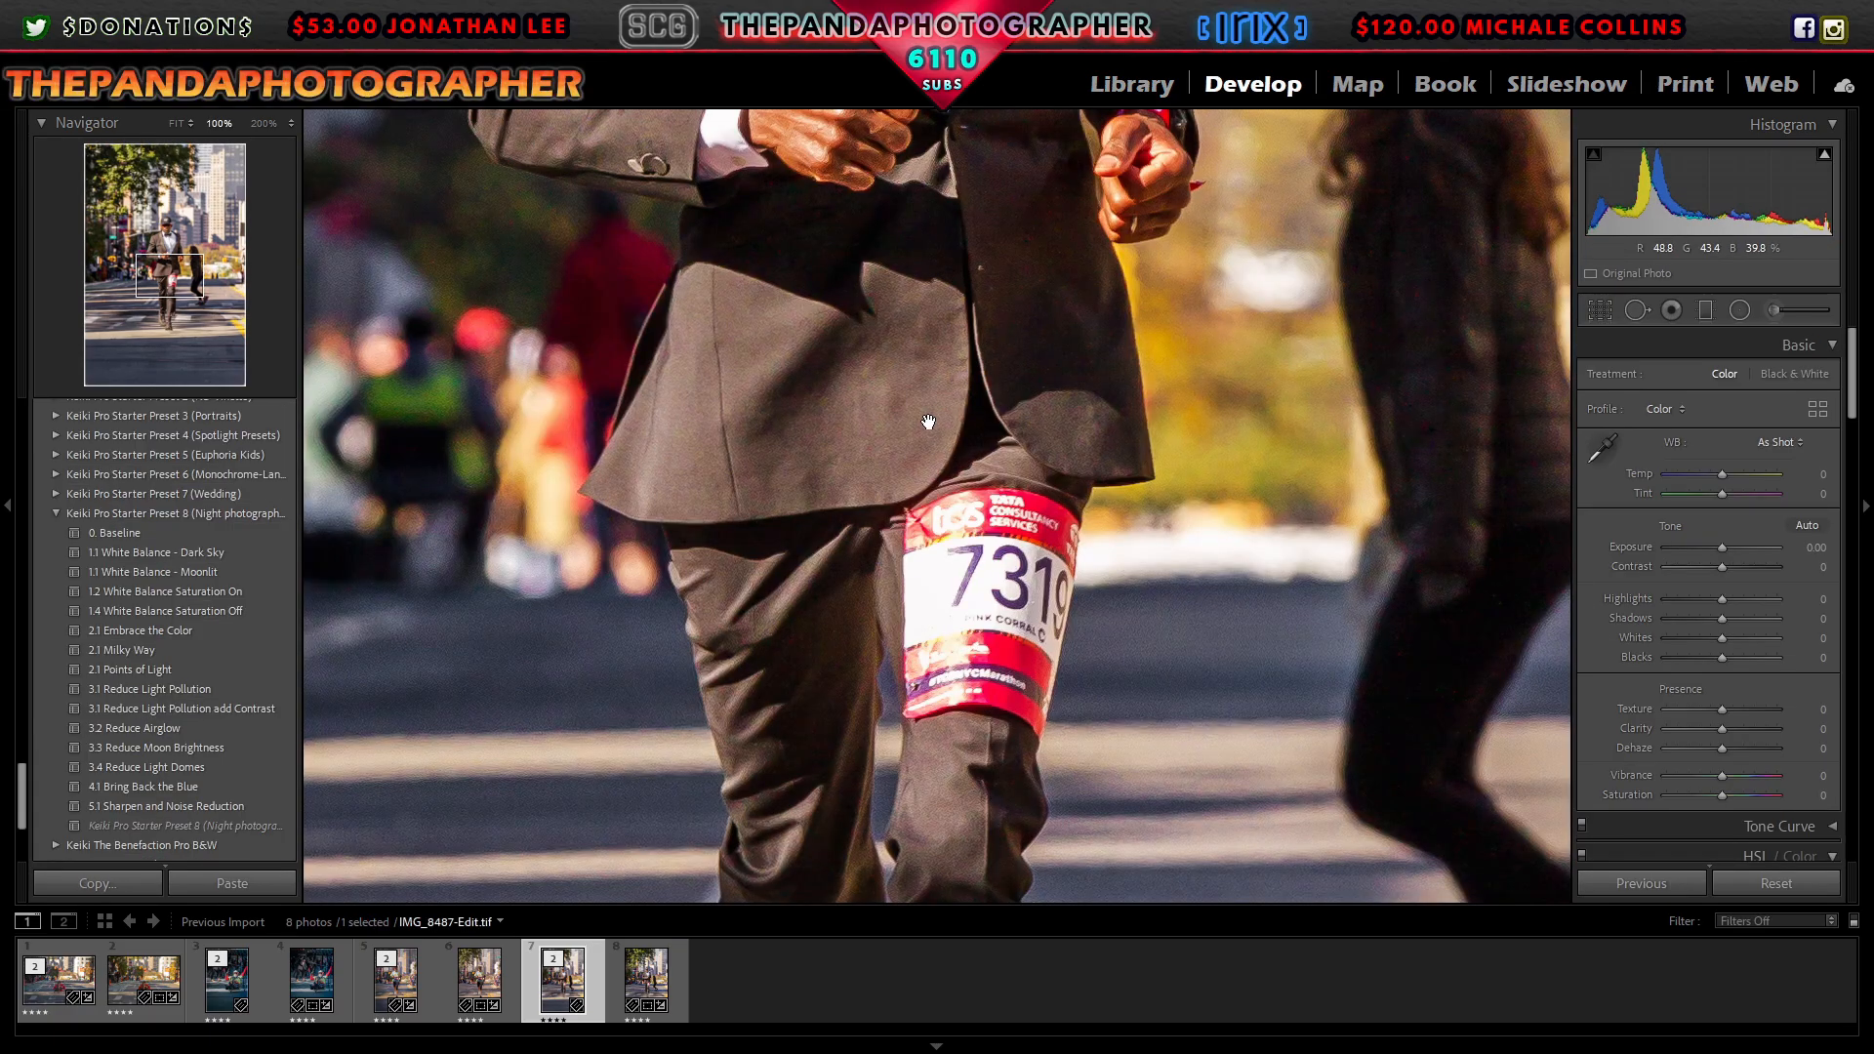
key(z)
scroll(195, 663, up, 6)
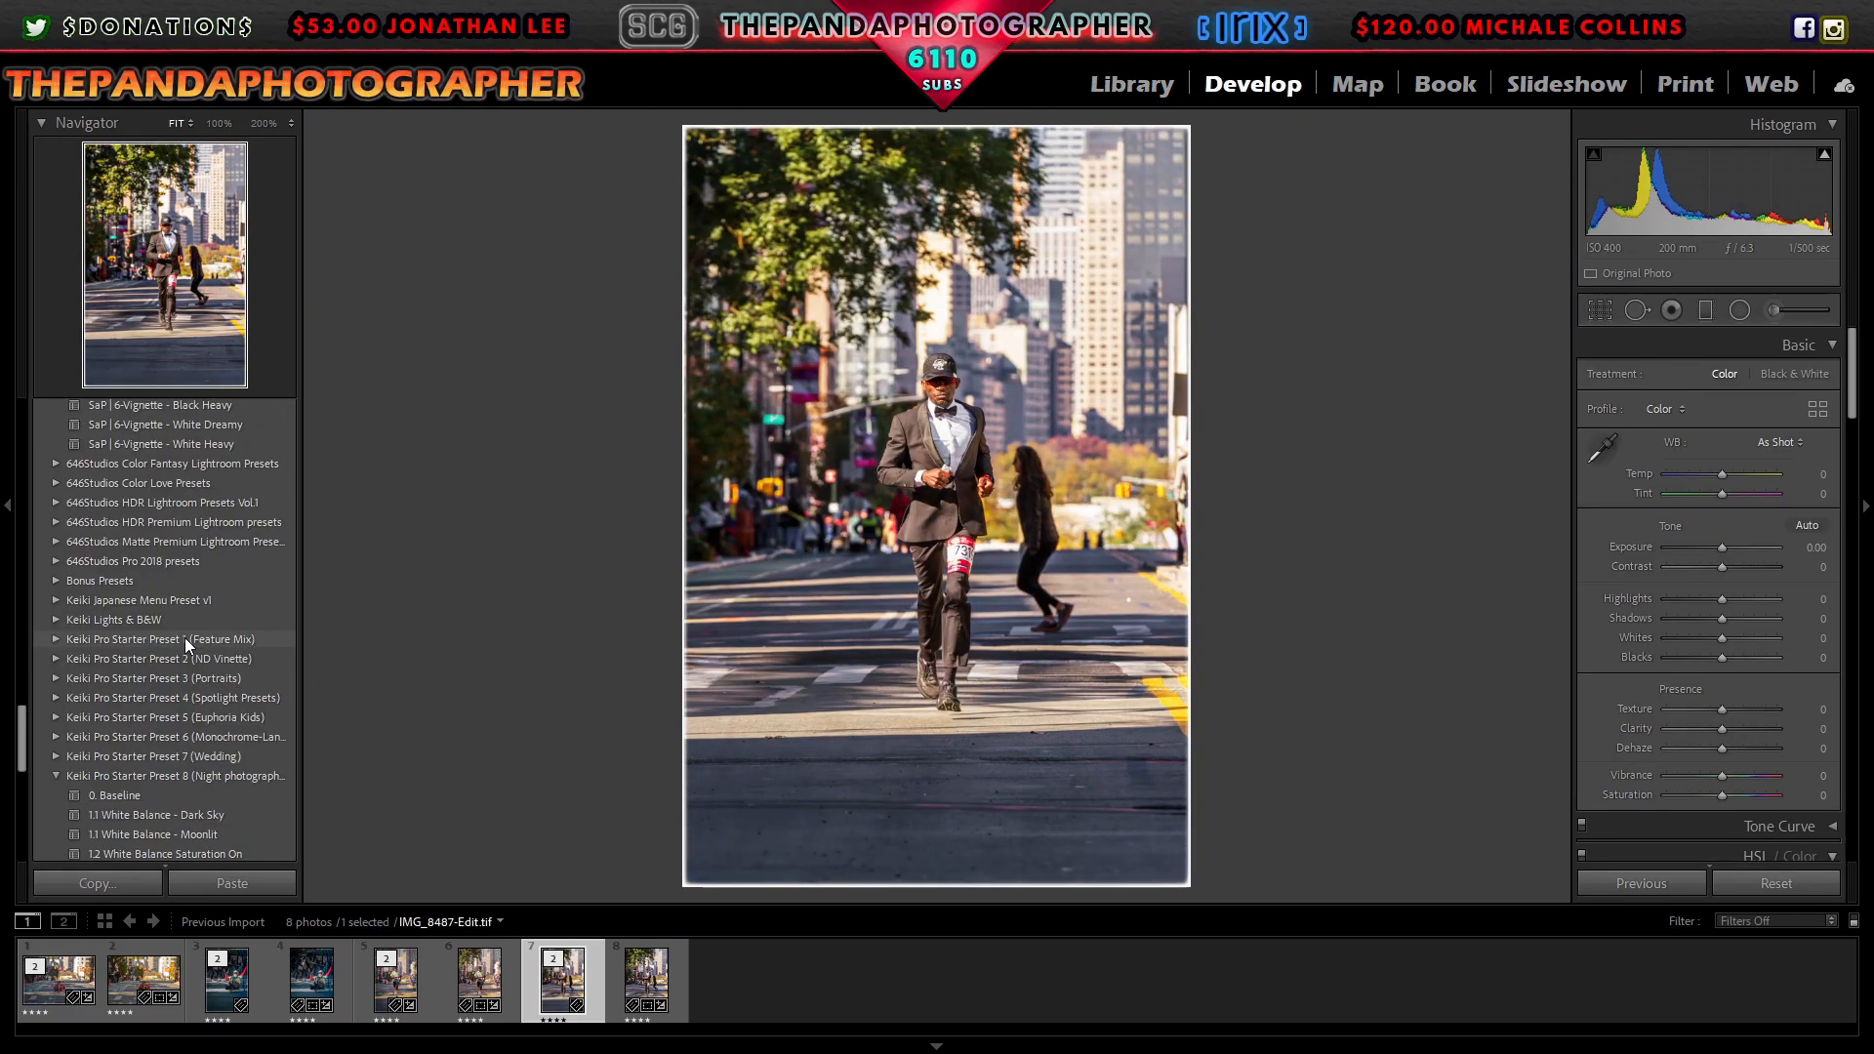
click(219, 517)
click(951, 428)
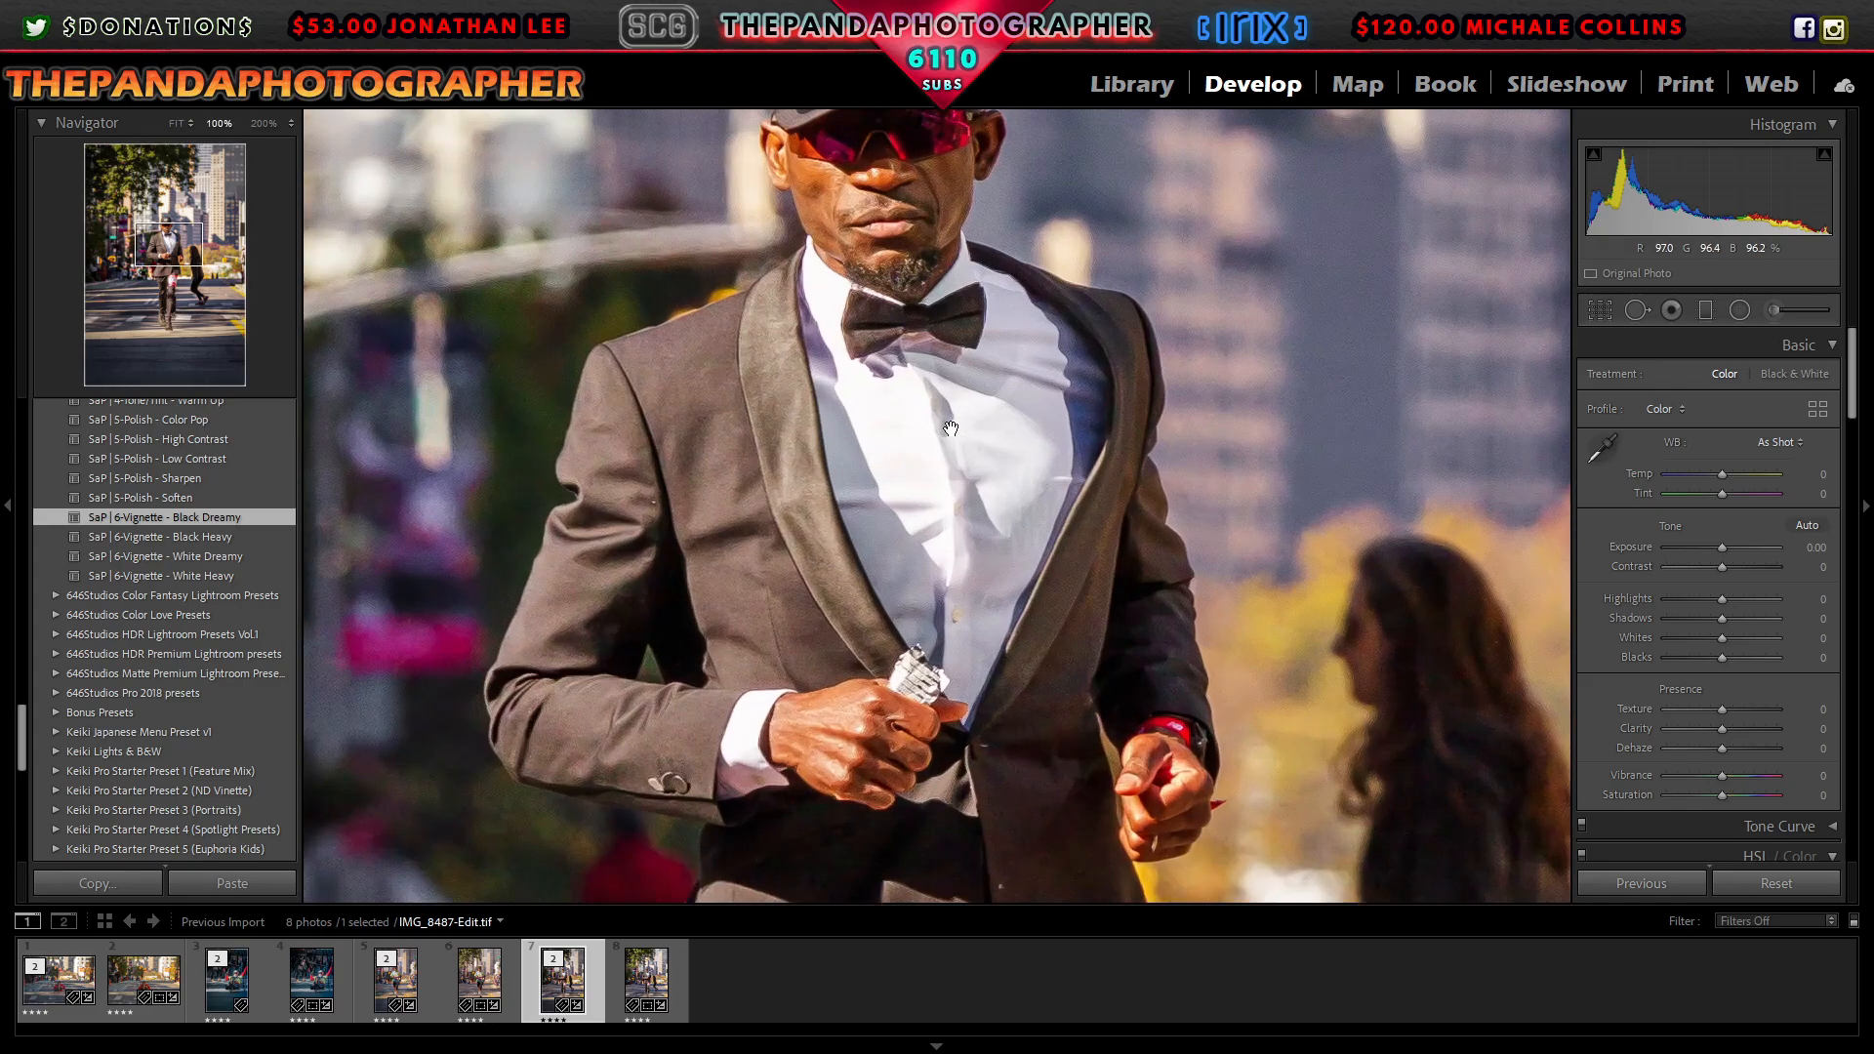
click(892, 456)
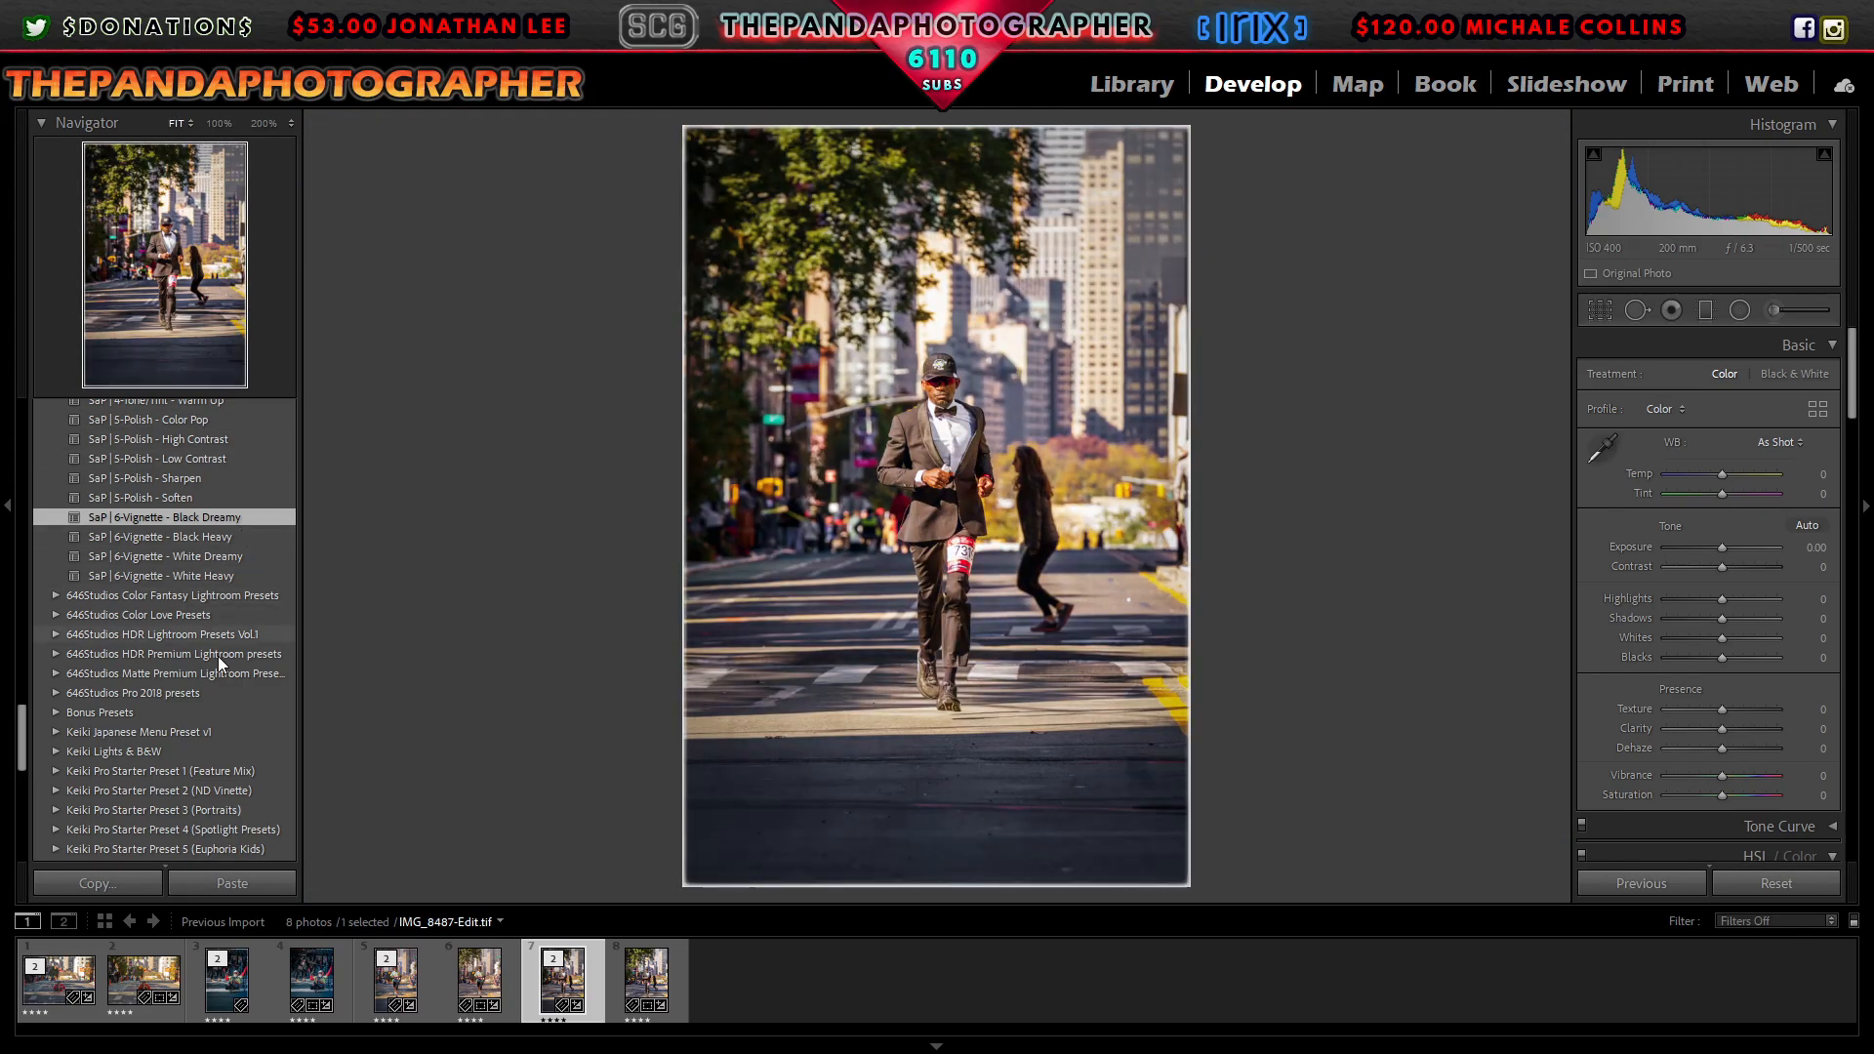
Step: Apply the SaP | 3-Color Correct - Fix Red Skin preset to the photo and check the runner's face
scroll(195, 644, up, 4)
scroll(191, 625, up, 2)
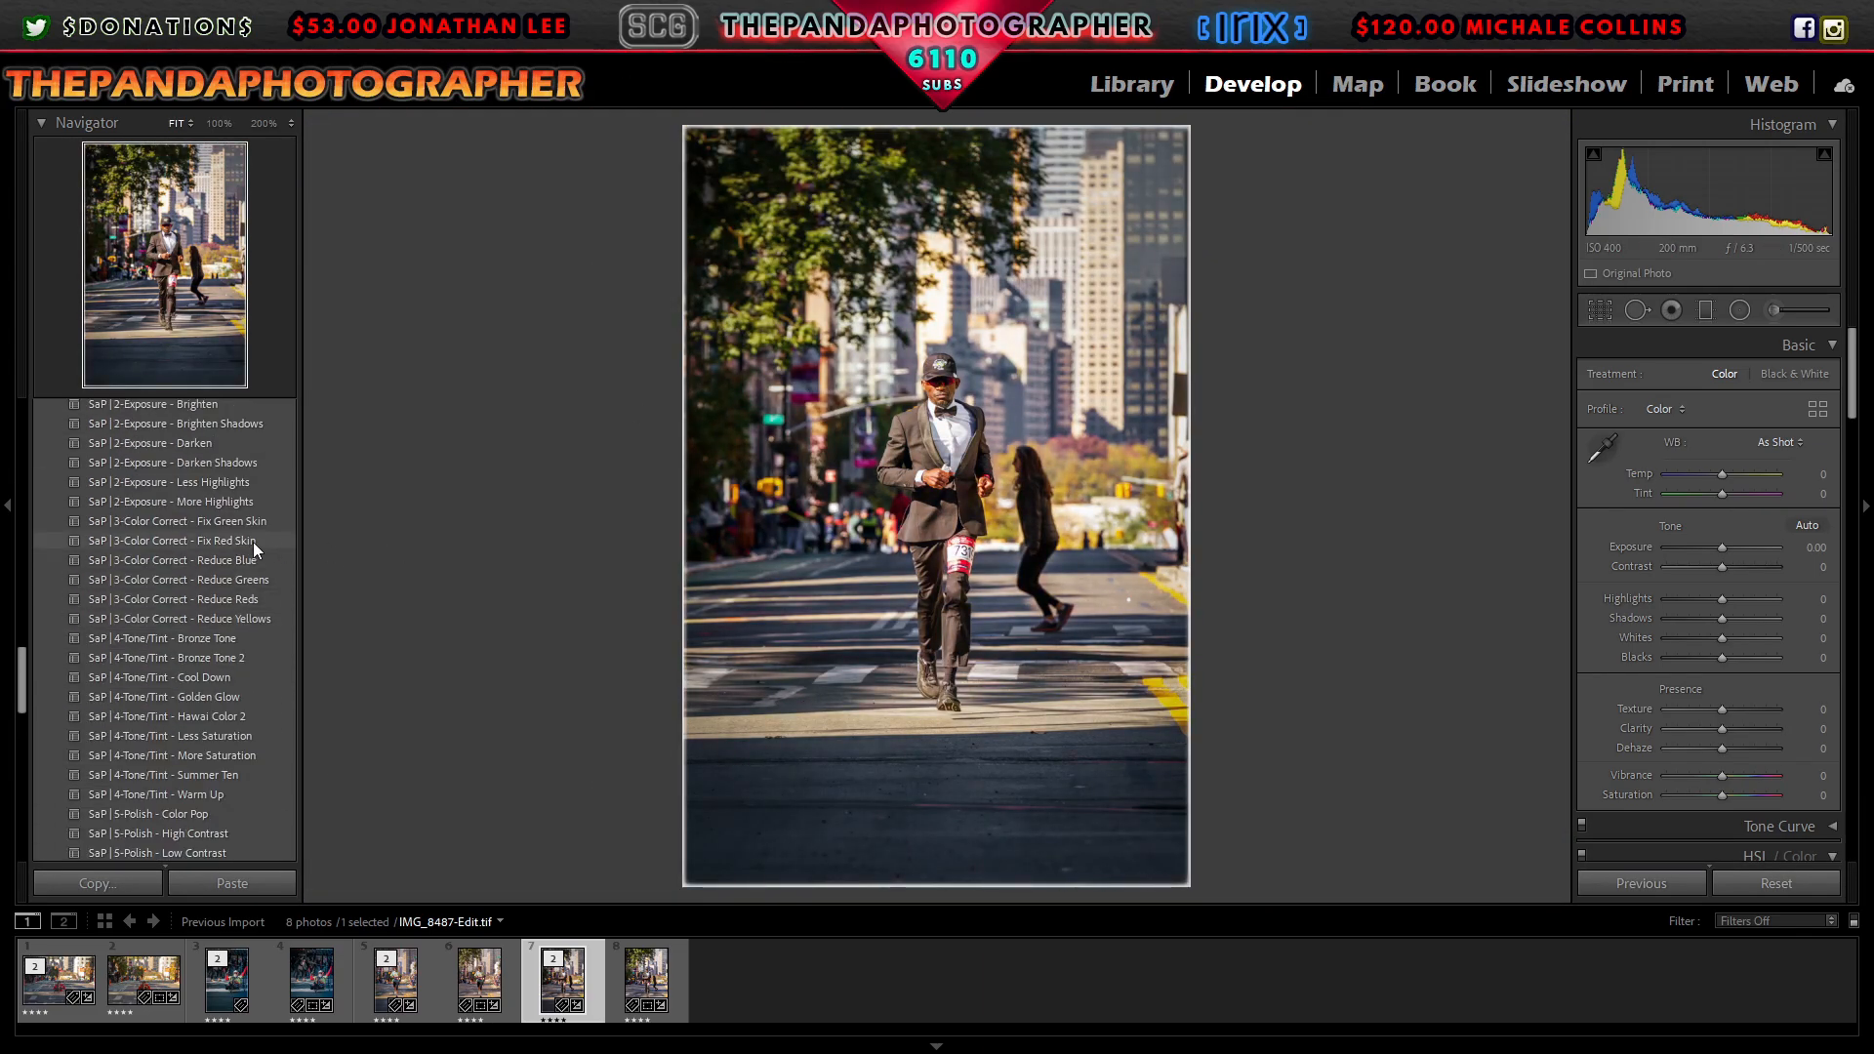
click(254, 542)
click(941, 388)
click(942, 388)
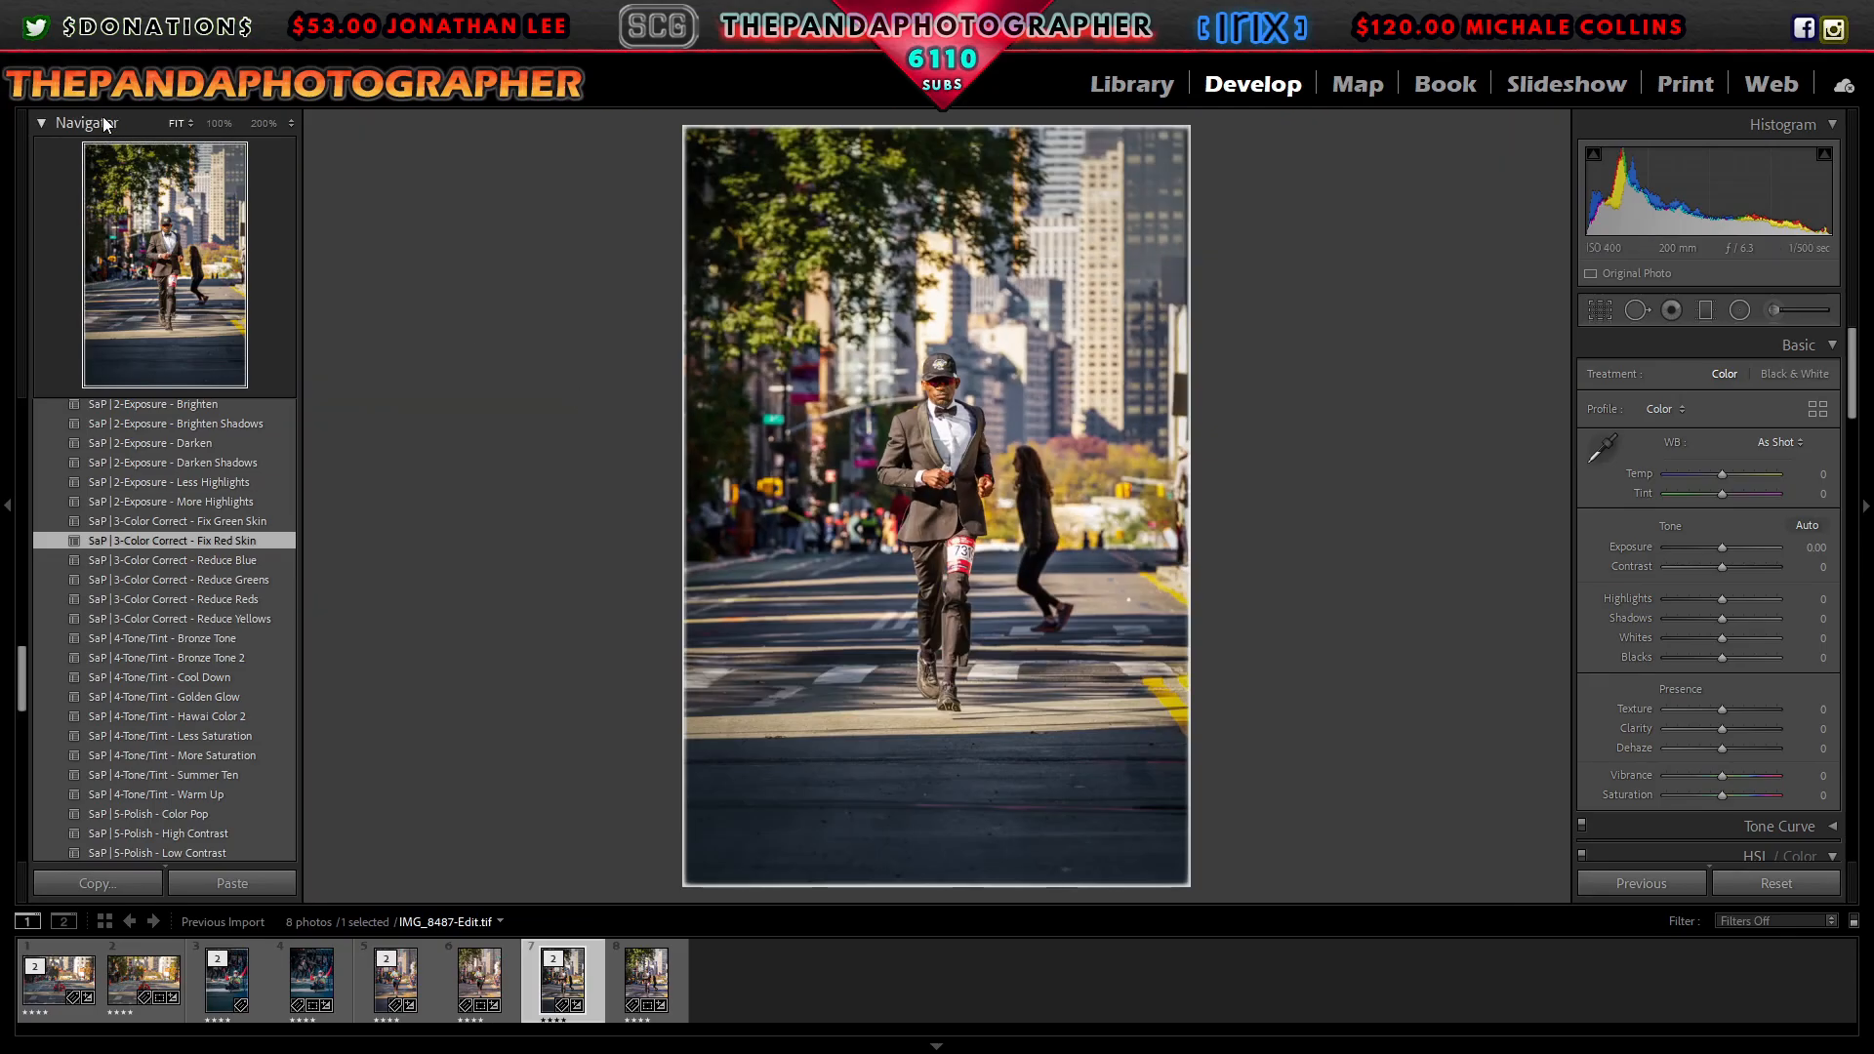
click(17, 43)
click(123, 296)
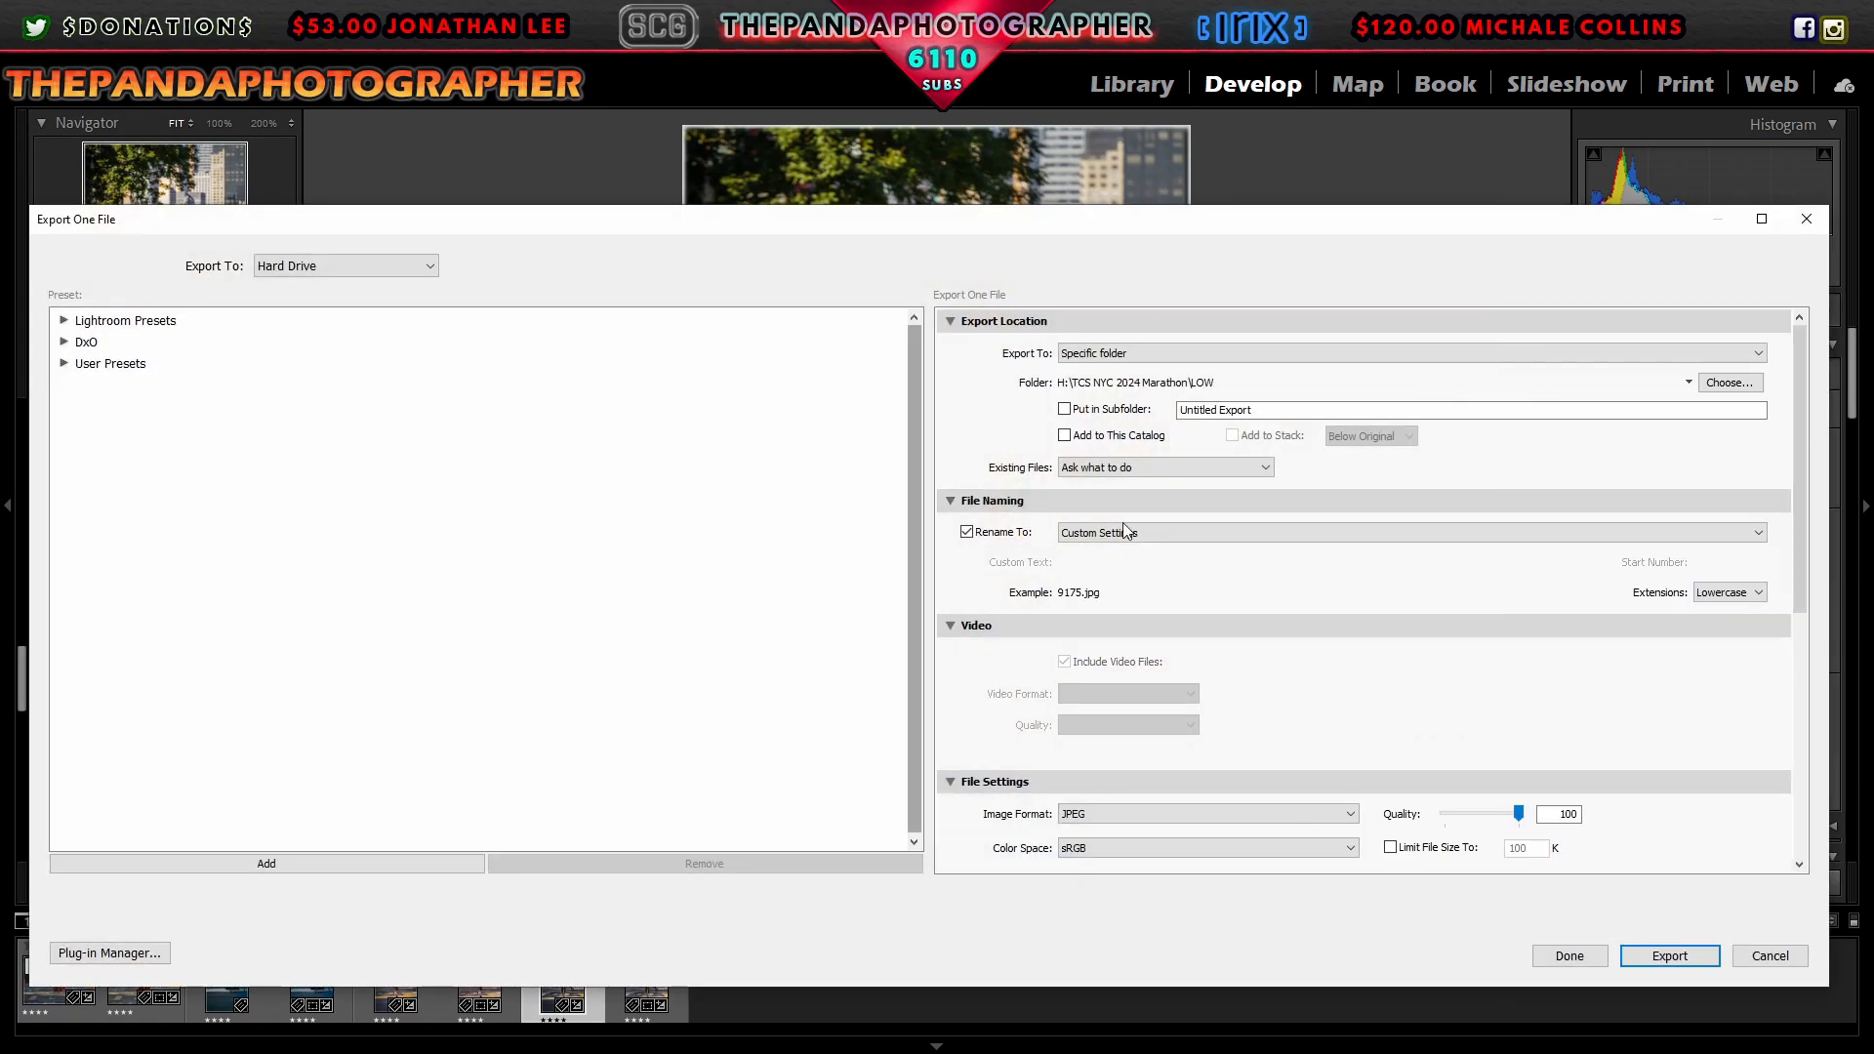
click(1127, 535)
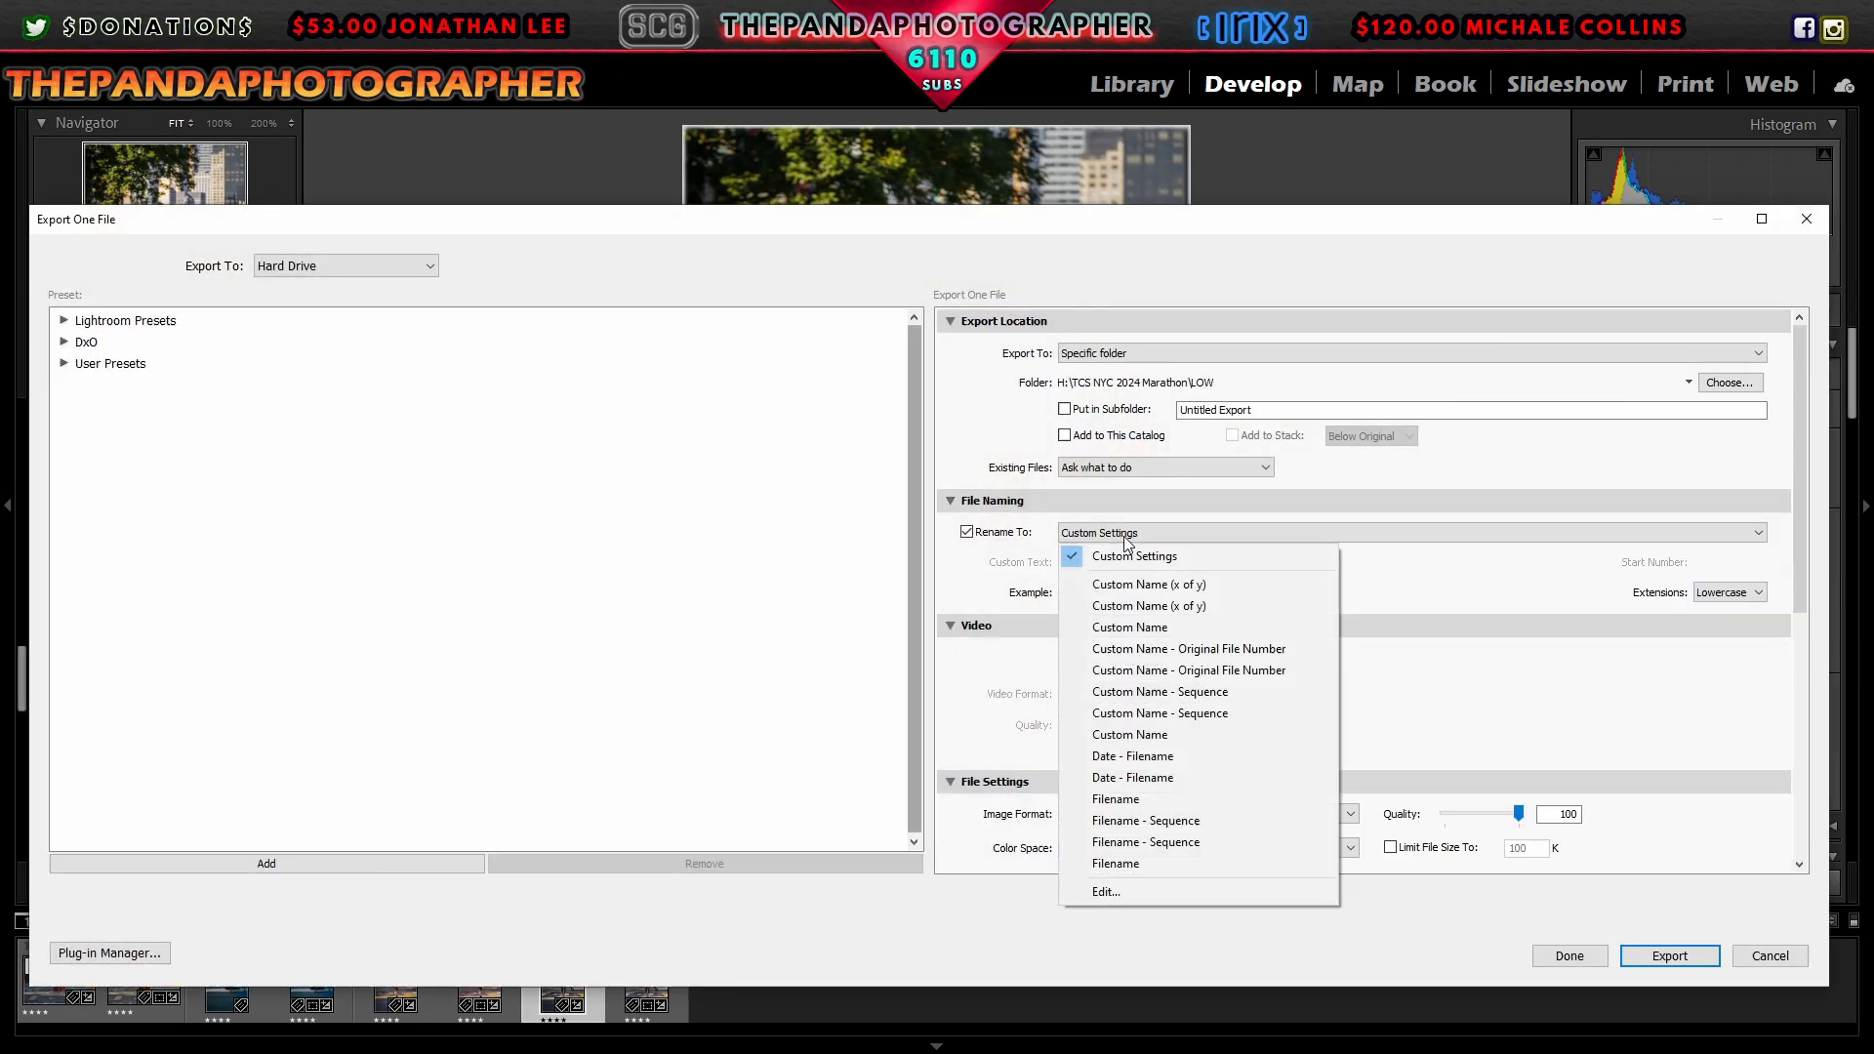
click(1110, 890)
click(1713, 507)
key(Escape)
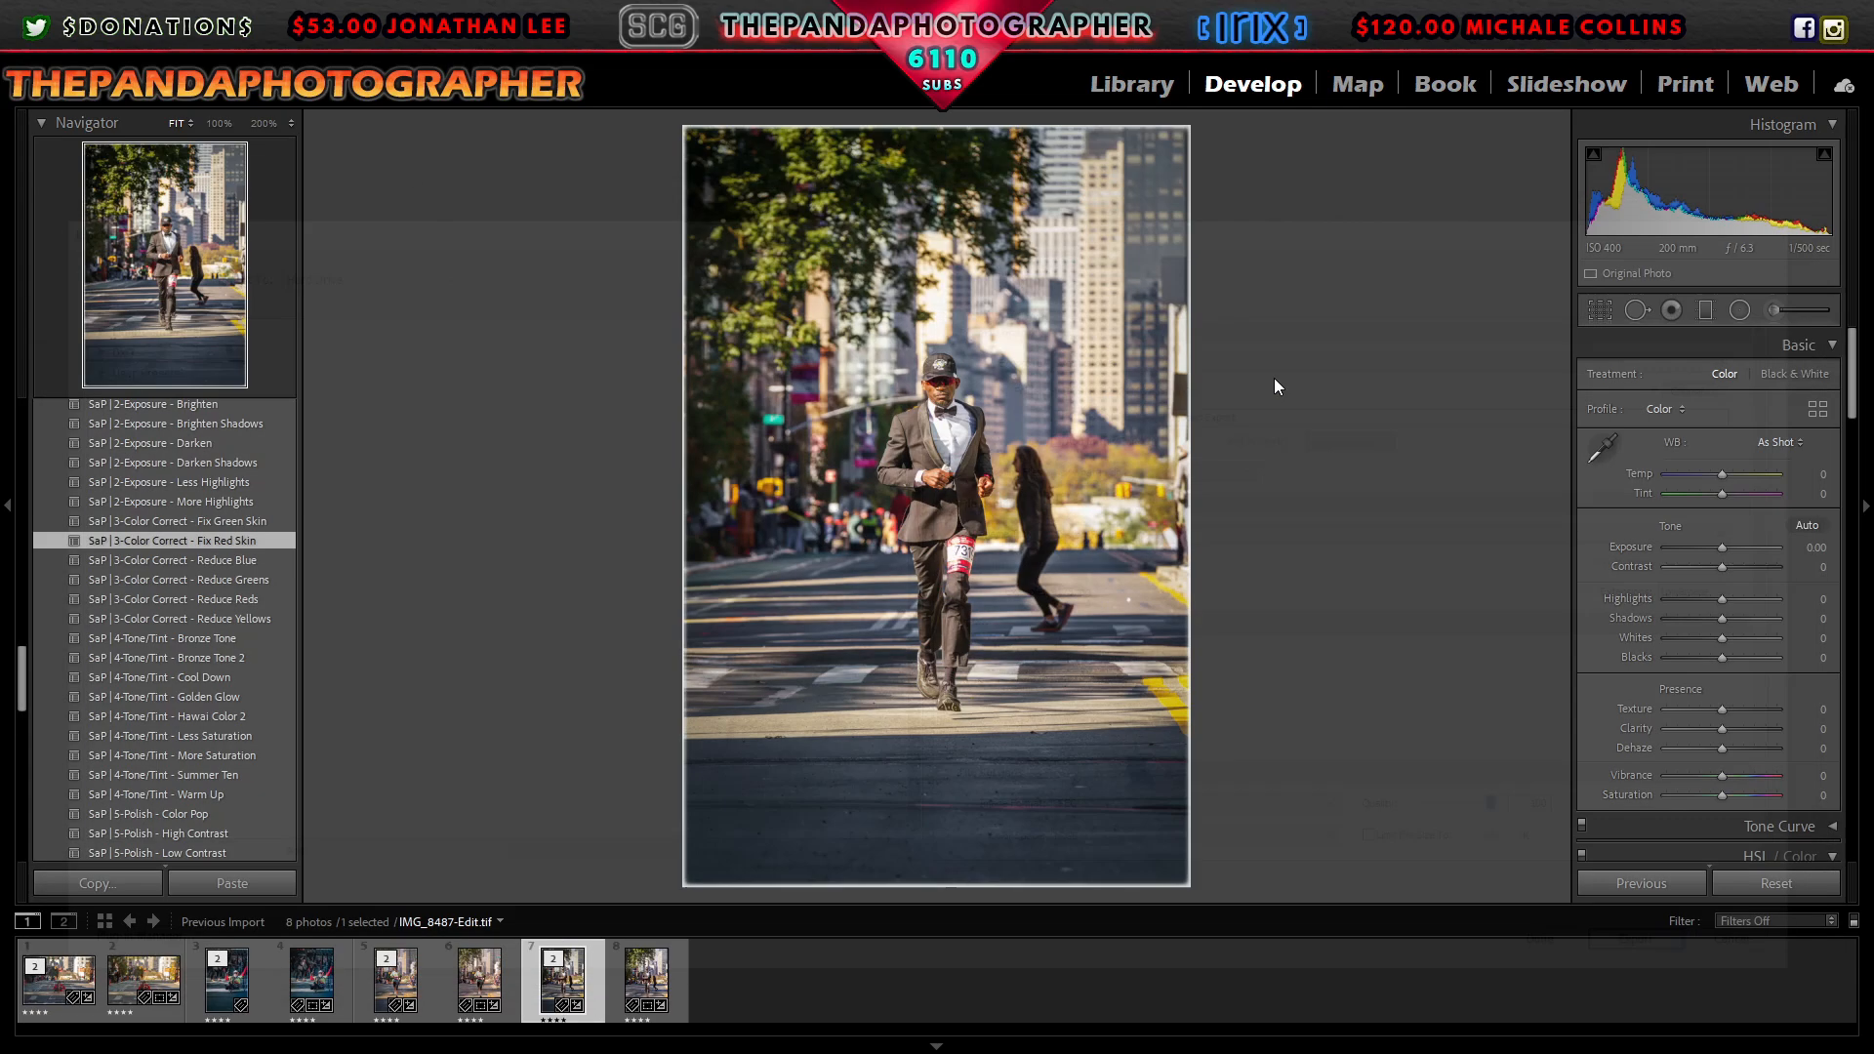
Step: Check the runner's bib, open the export settings and set the custom filename template to 7319
click(939, 388)
click(957, 495)
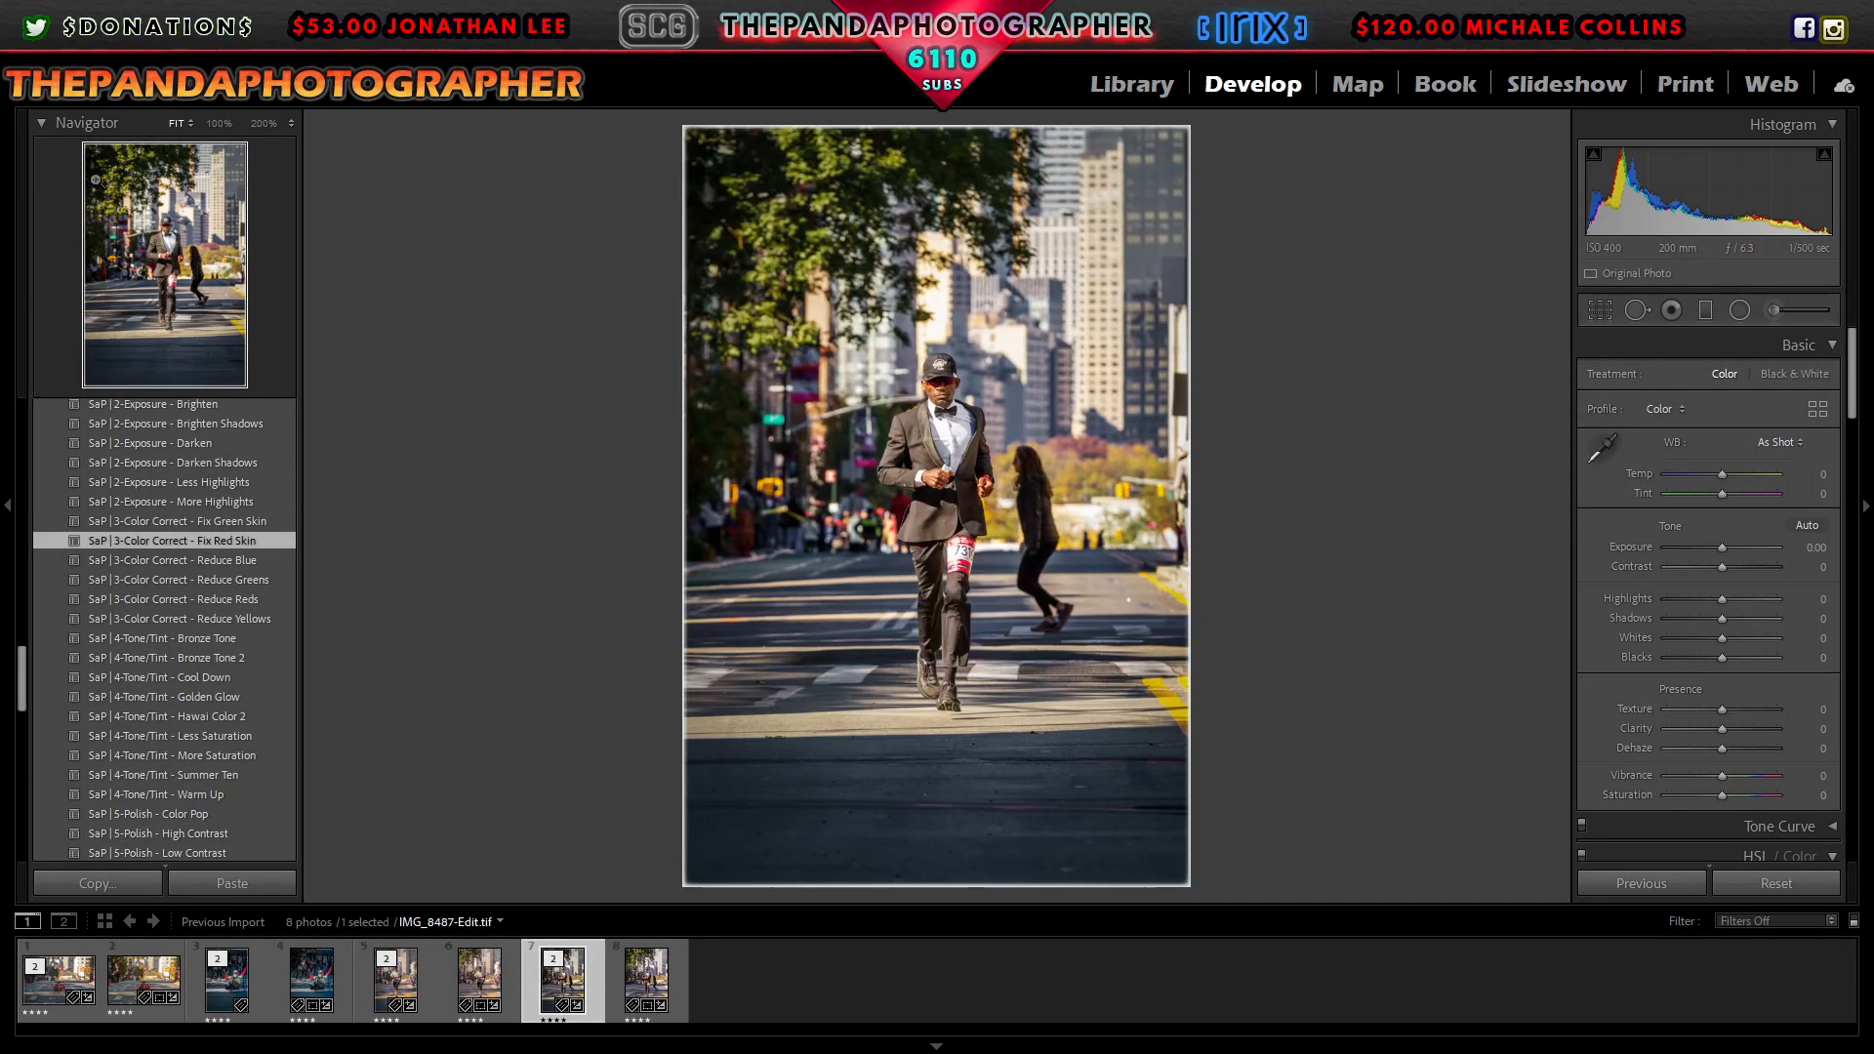
click(86, 295)
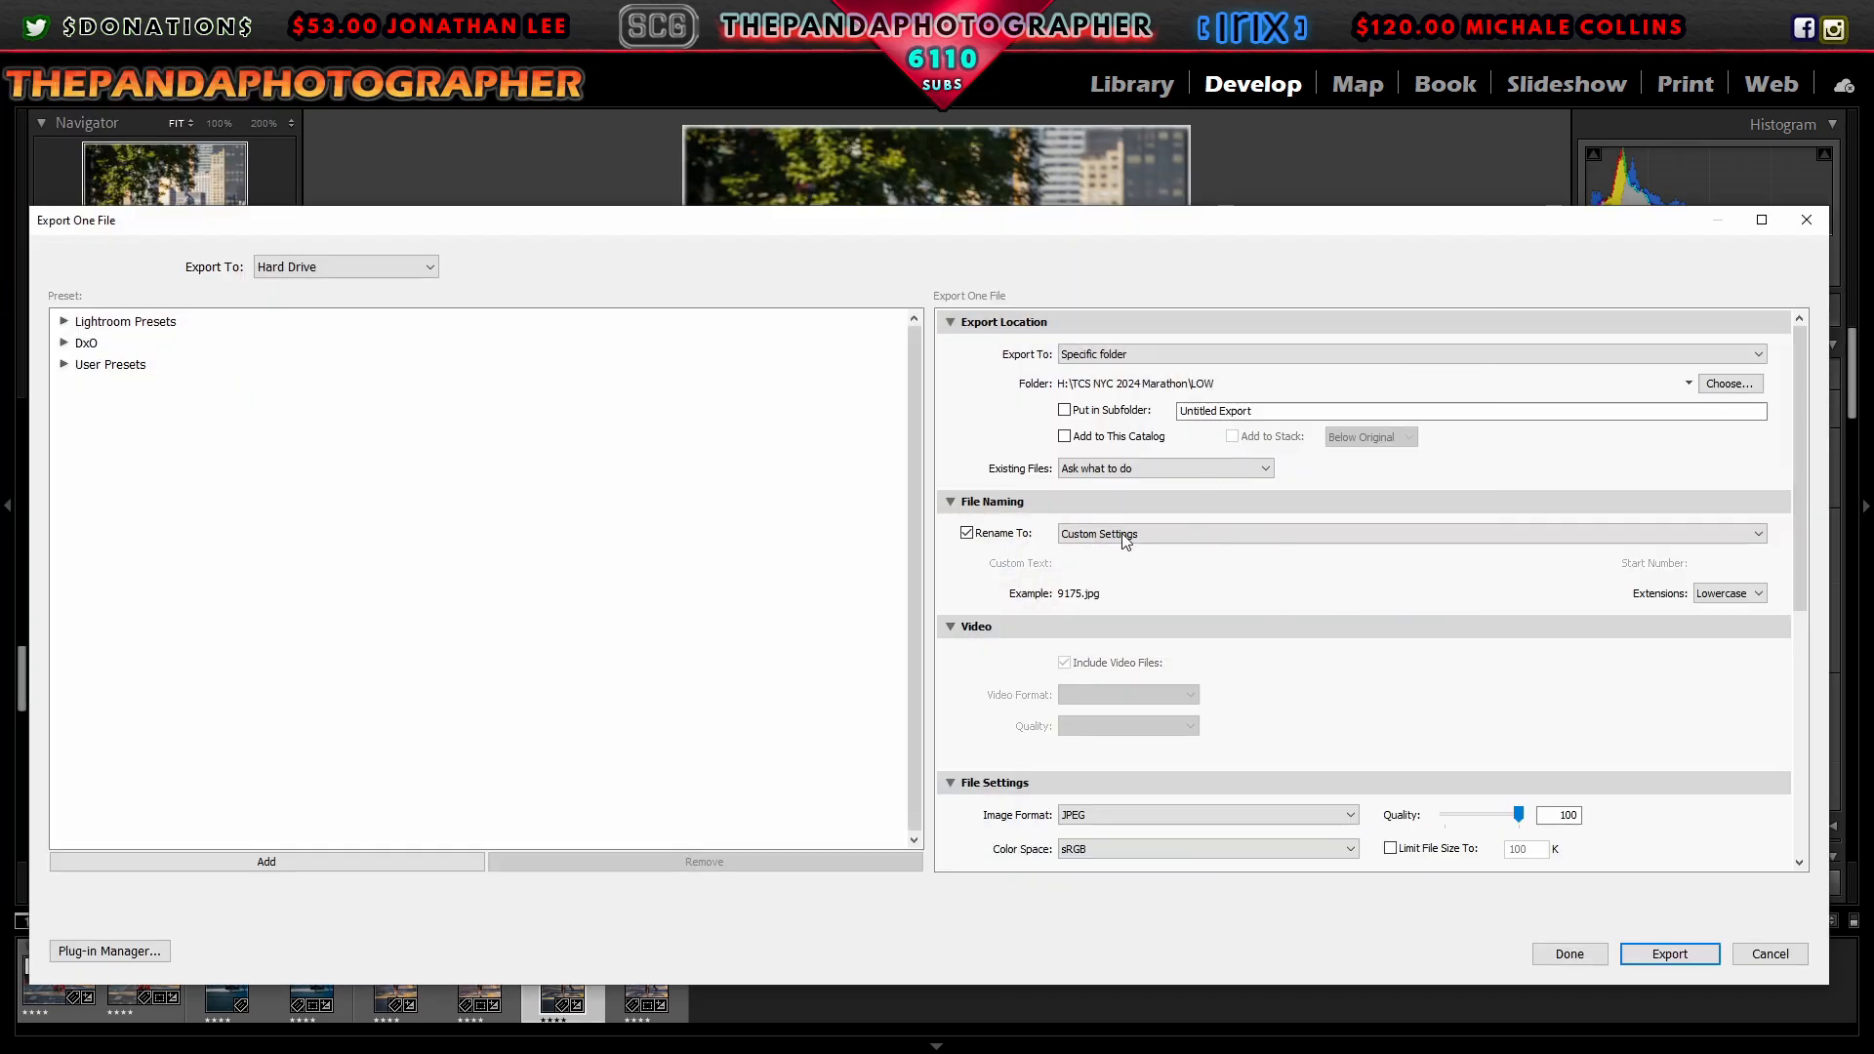
click(1127, 535)
click(1115, 893)
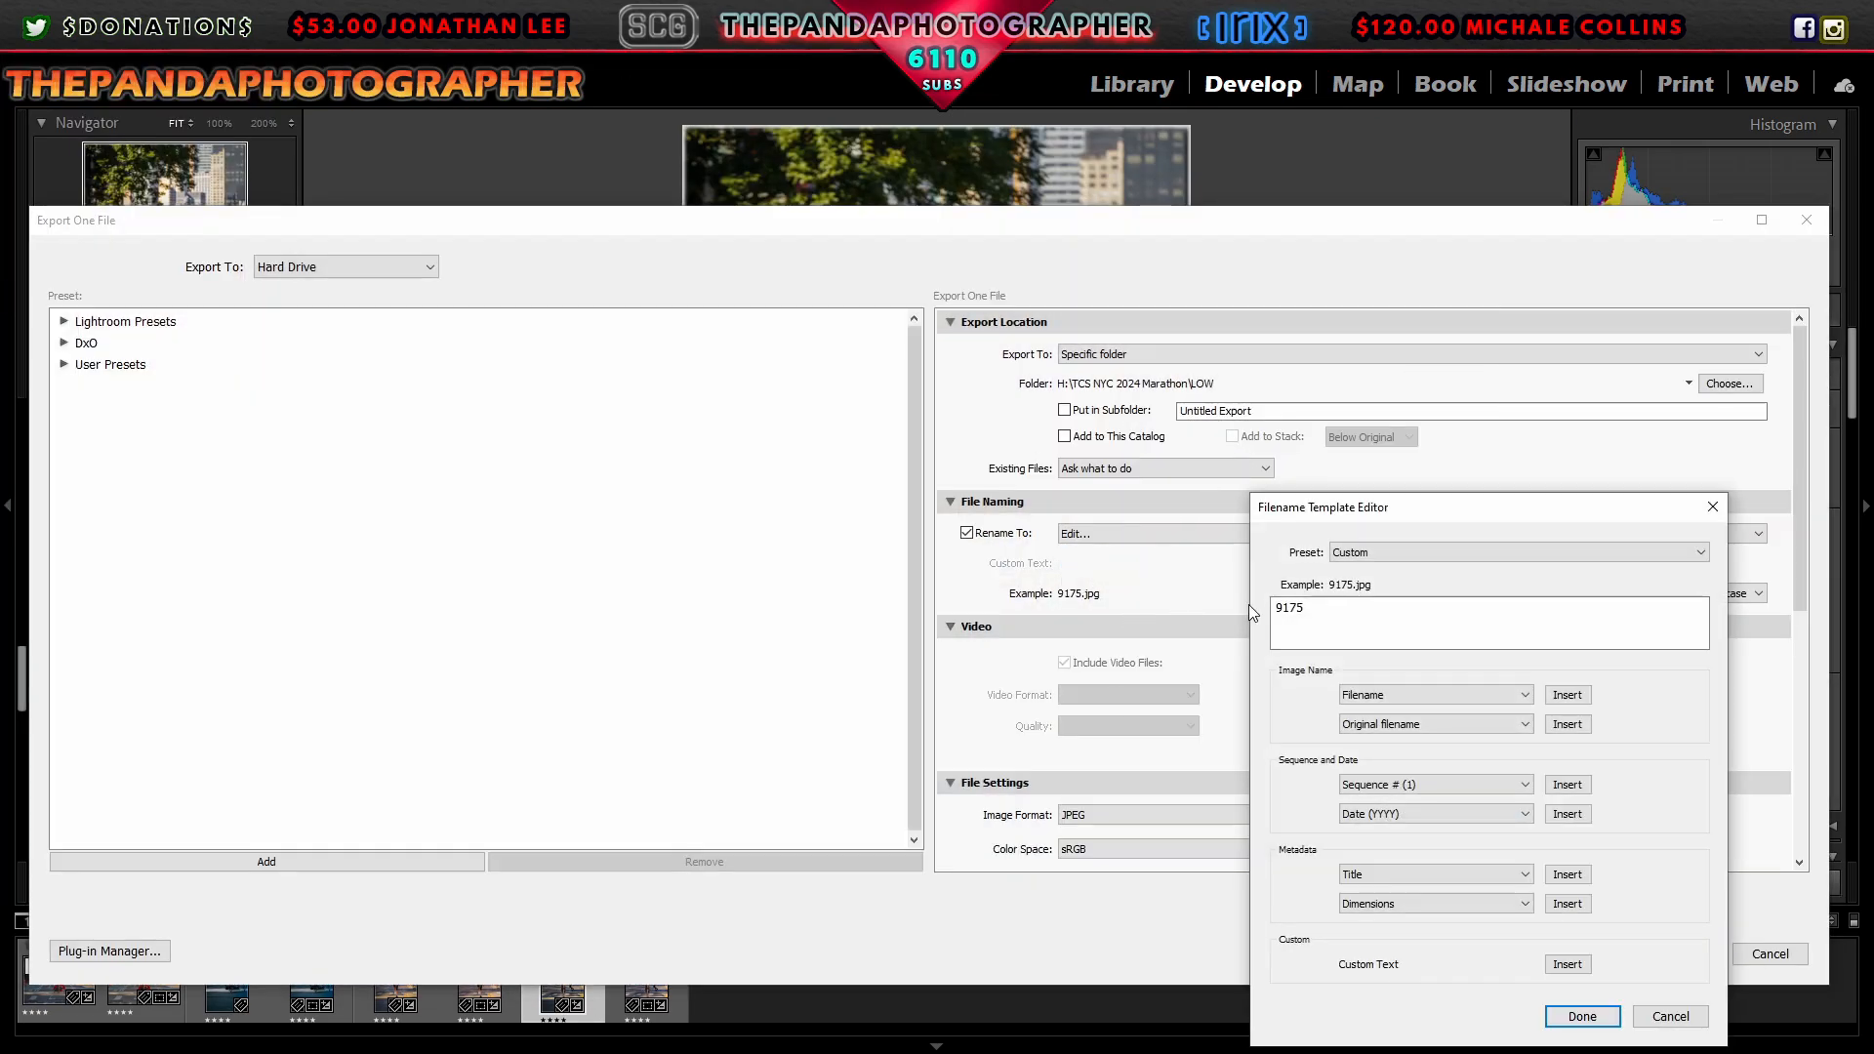
double_click(1305, 612)
key(BackSpace)
text(7319)
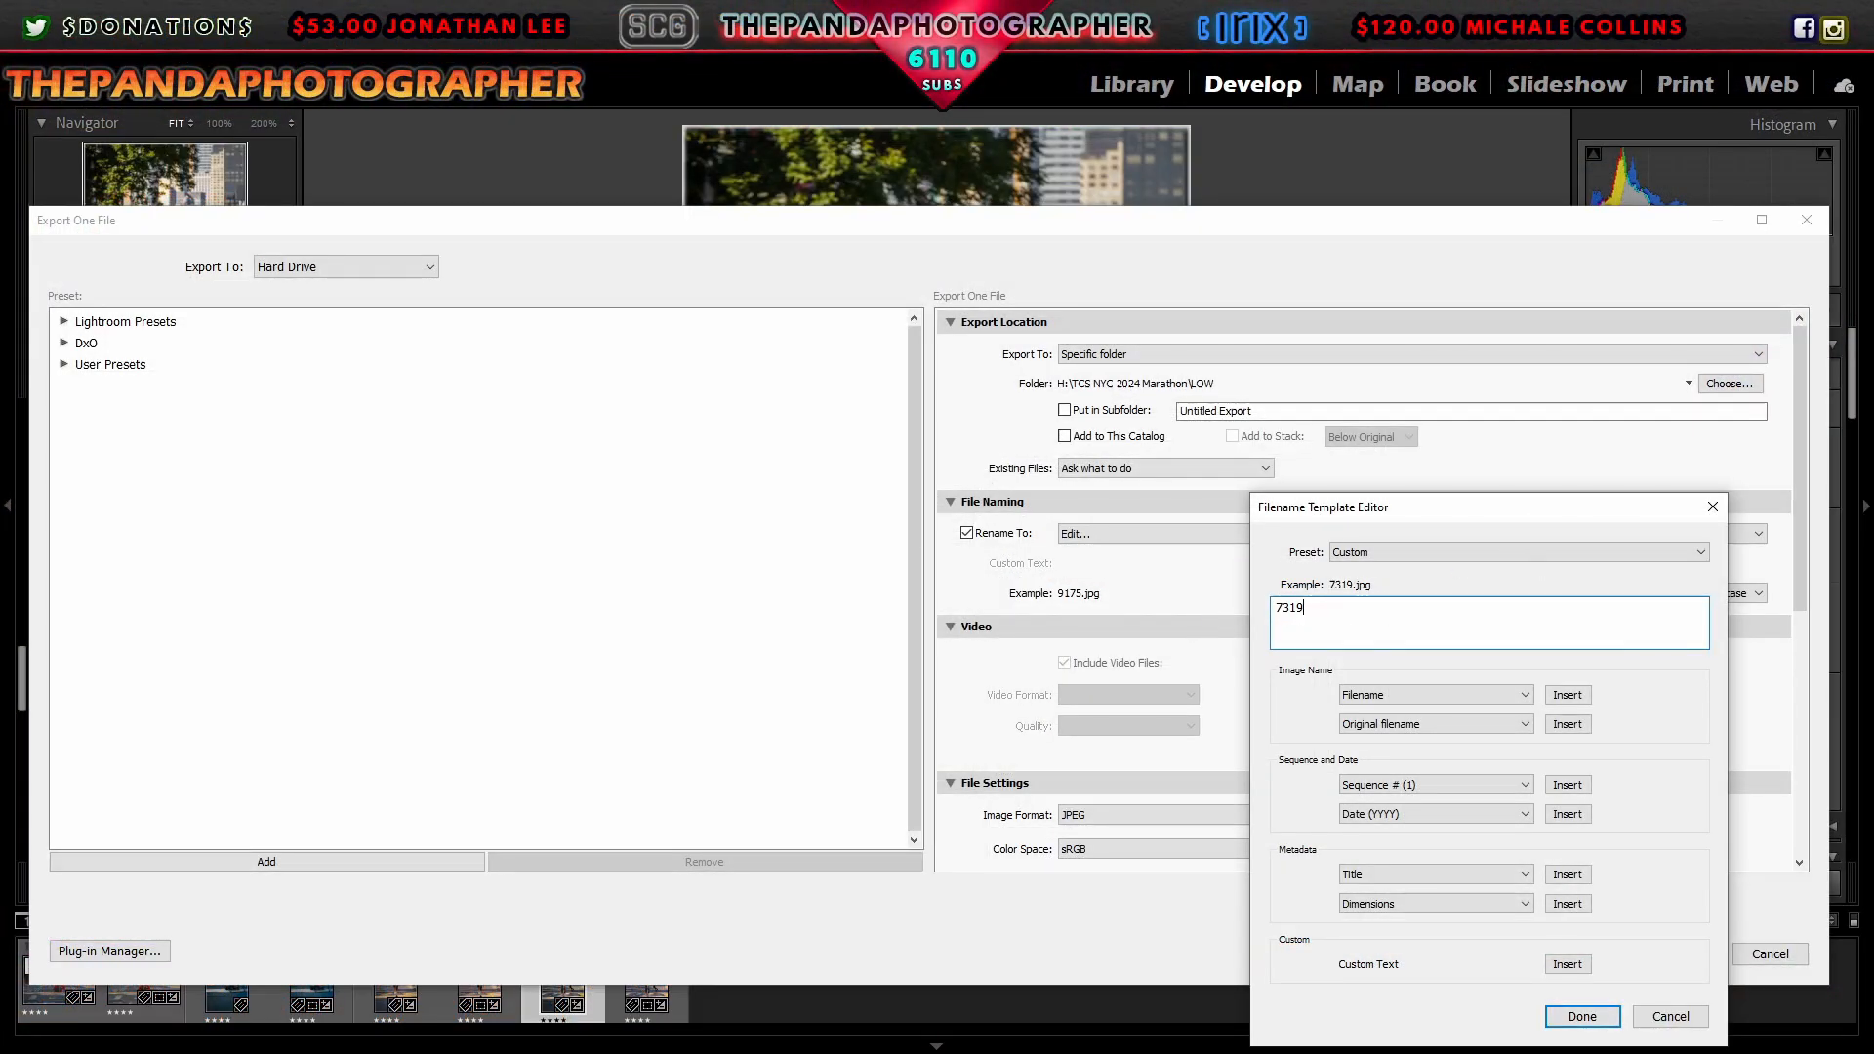
click(1219, 896)
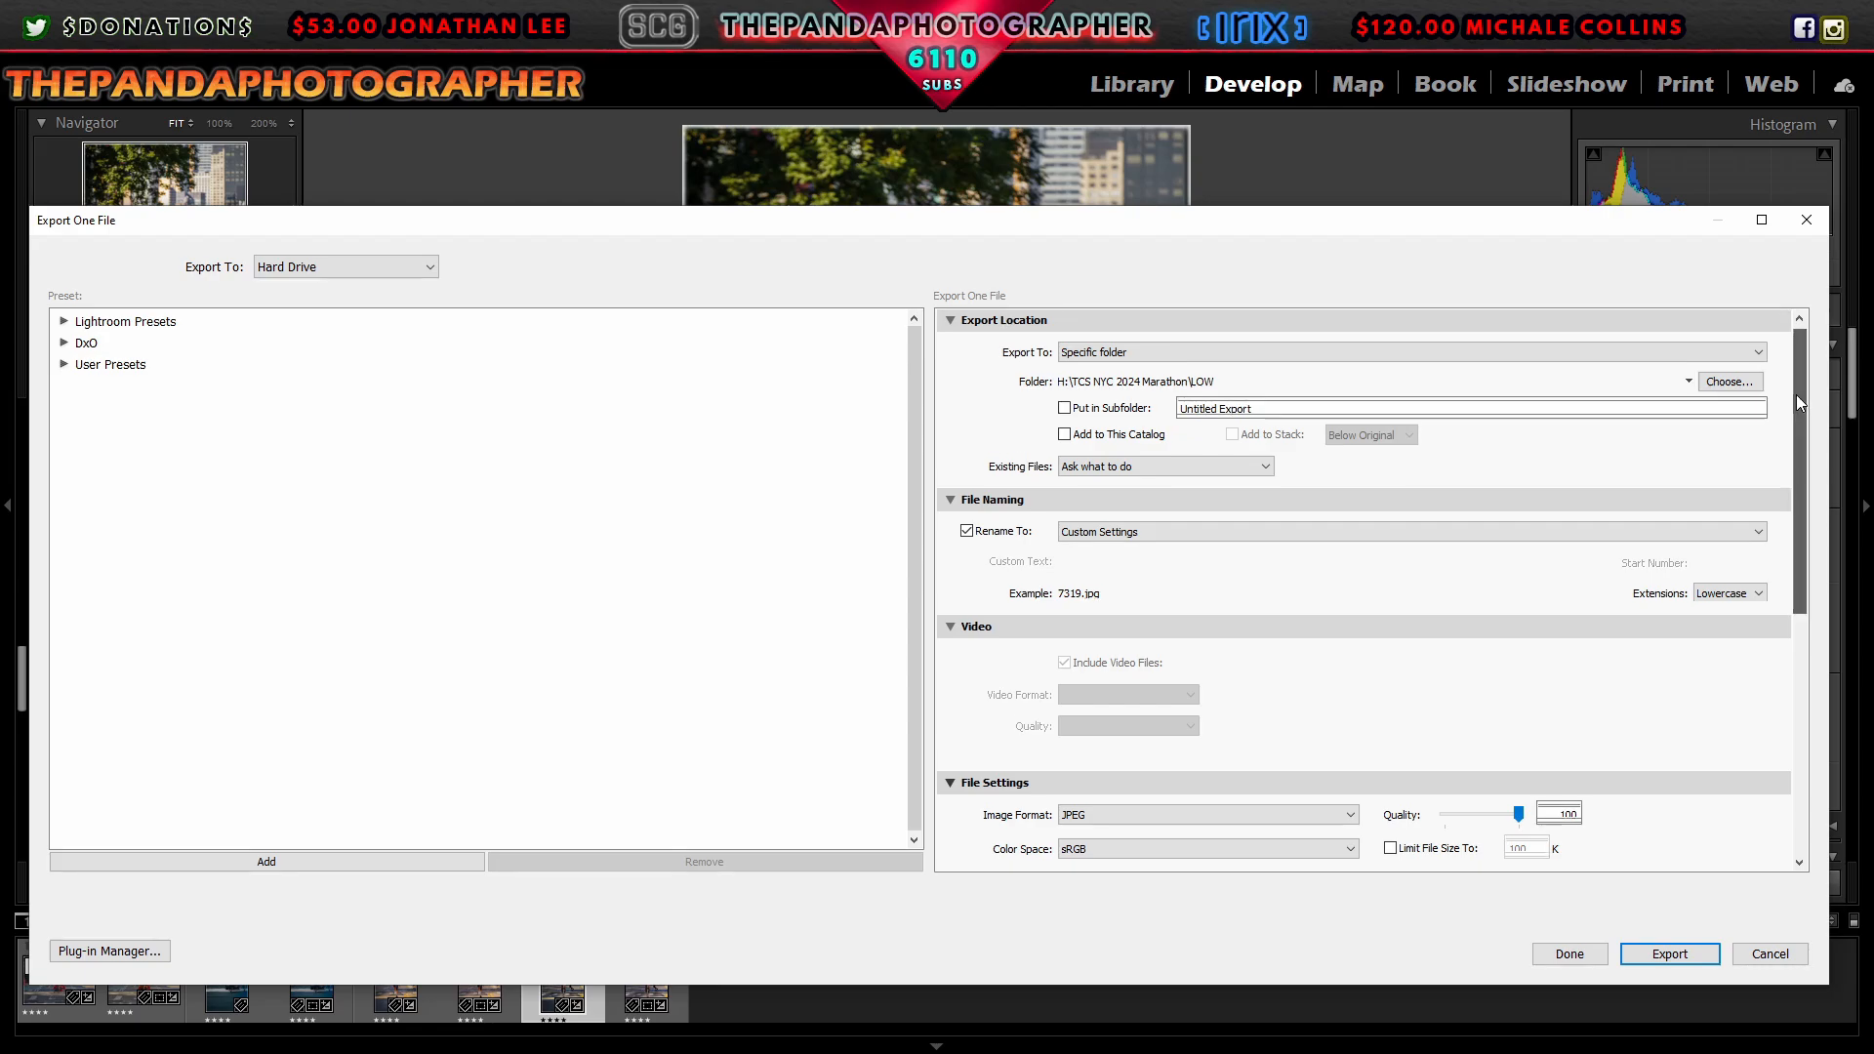
Step: Review the export settings and export the low-resolution JPEG to the TCS NYC 2024 Marathon\LOW folder
scroll(1796, 394, down, 6)
scroll(1820, 404, up, 5)
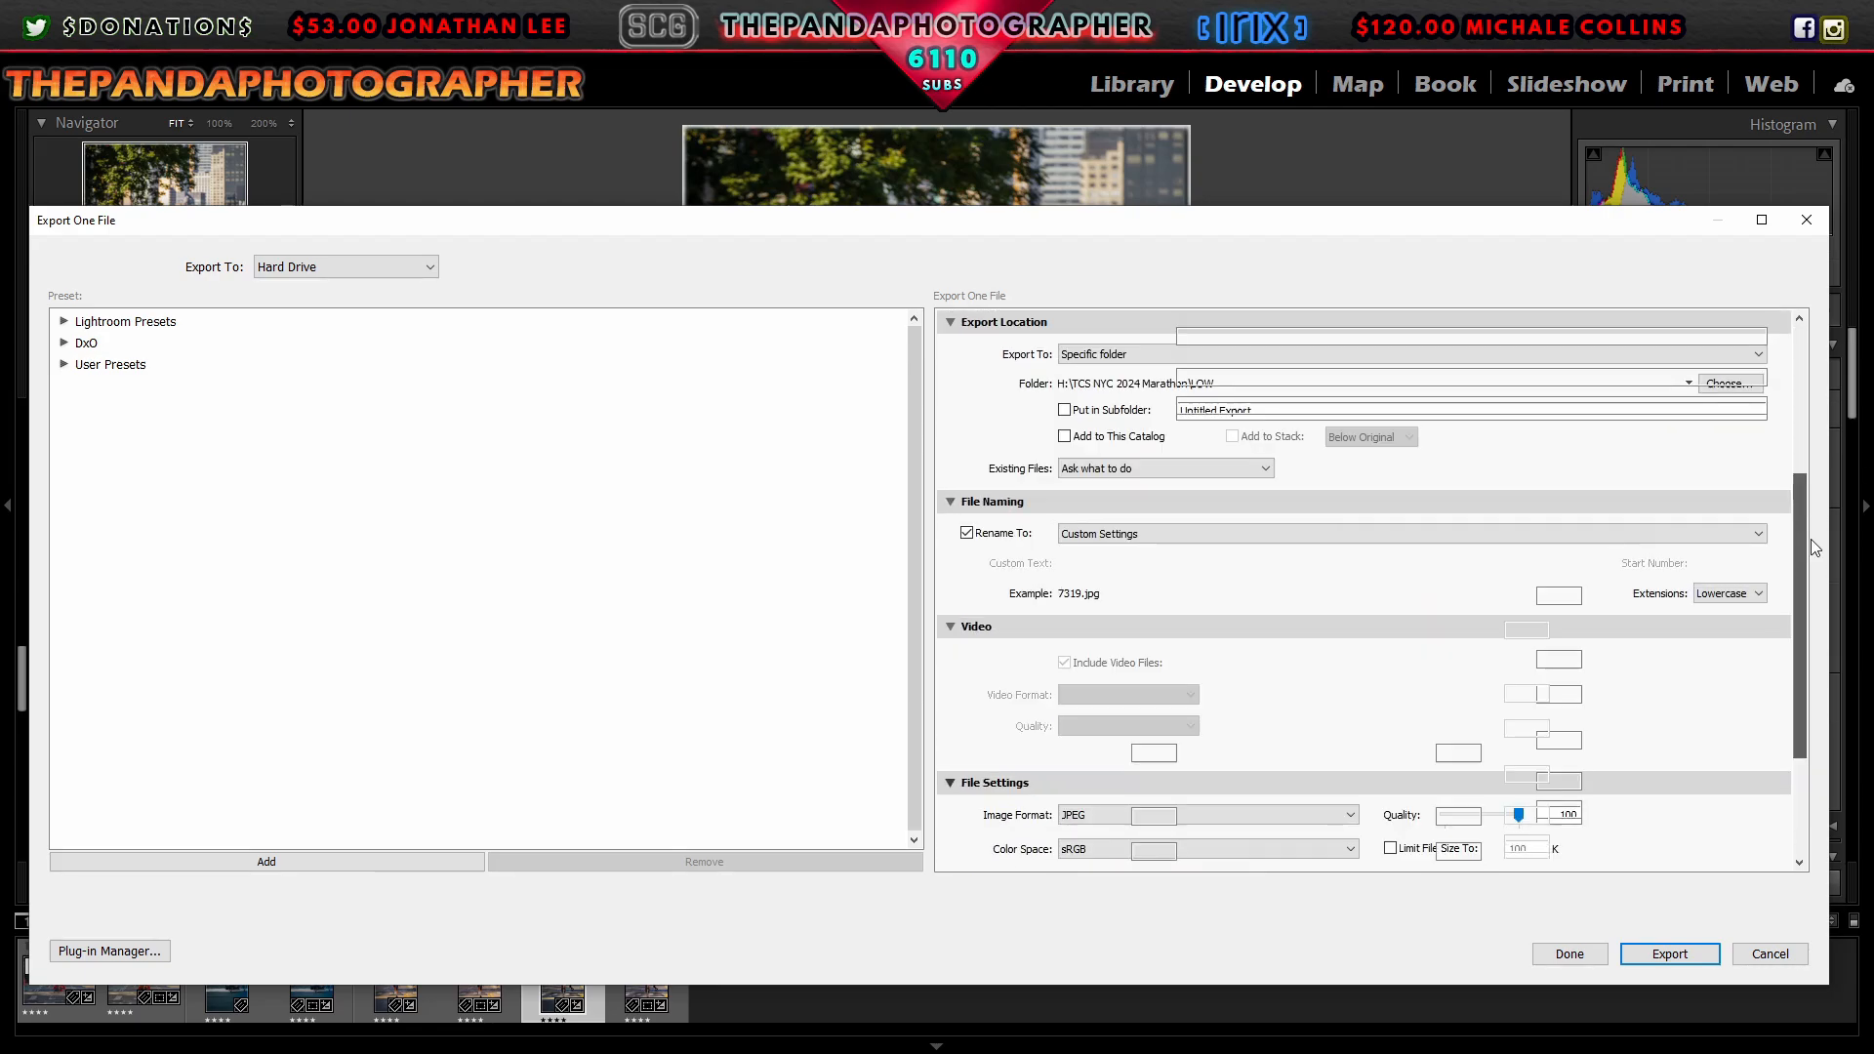
scroll(1756, 683, down, 10)
click(1669, 953)
Step: Start another export of the same photo and choose the high-resolution folder inside TCS NYC 2024 Marathon as its destination
click(15, 33)
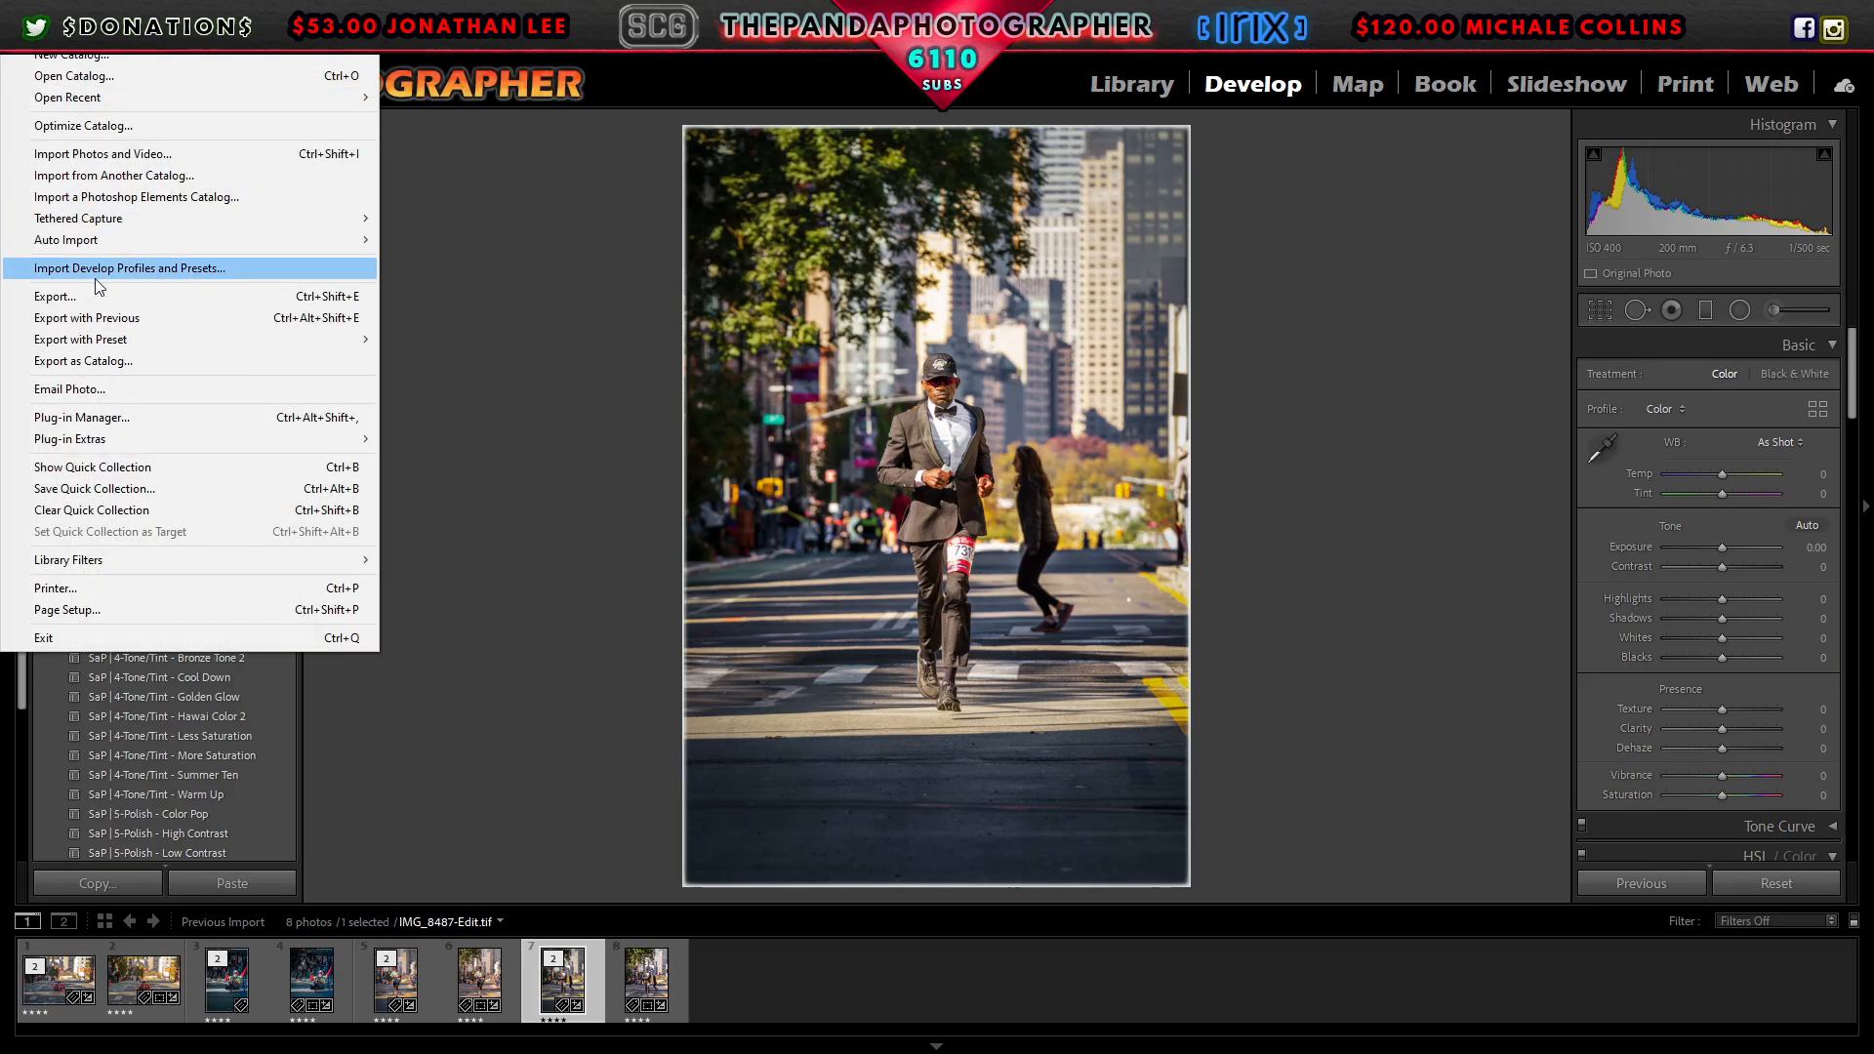
click(96, 297)
click(1720, 384)
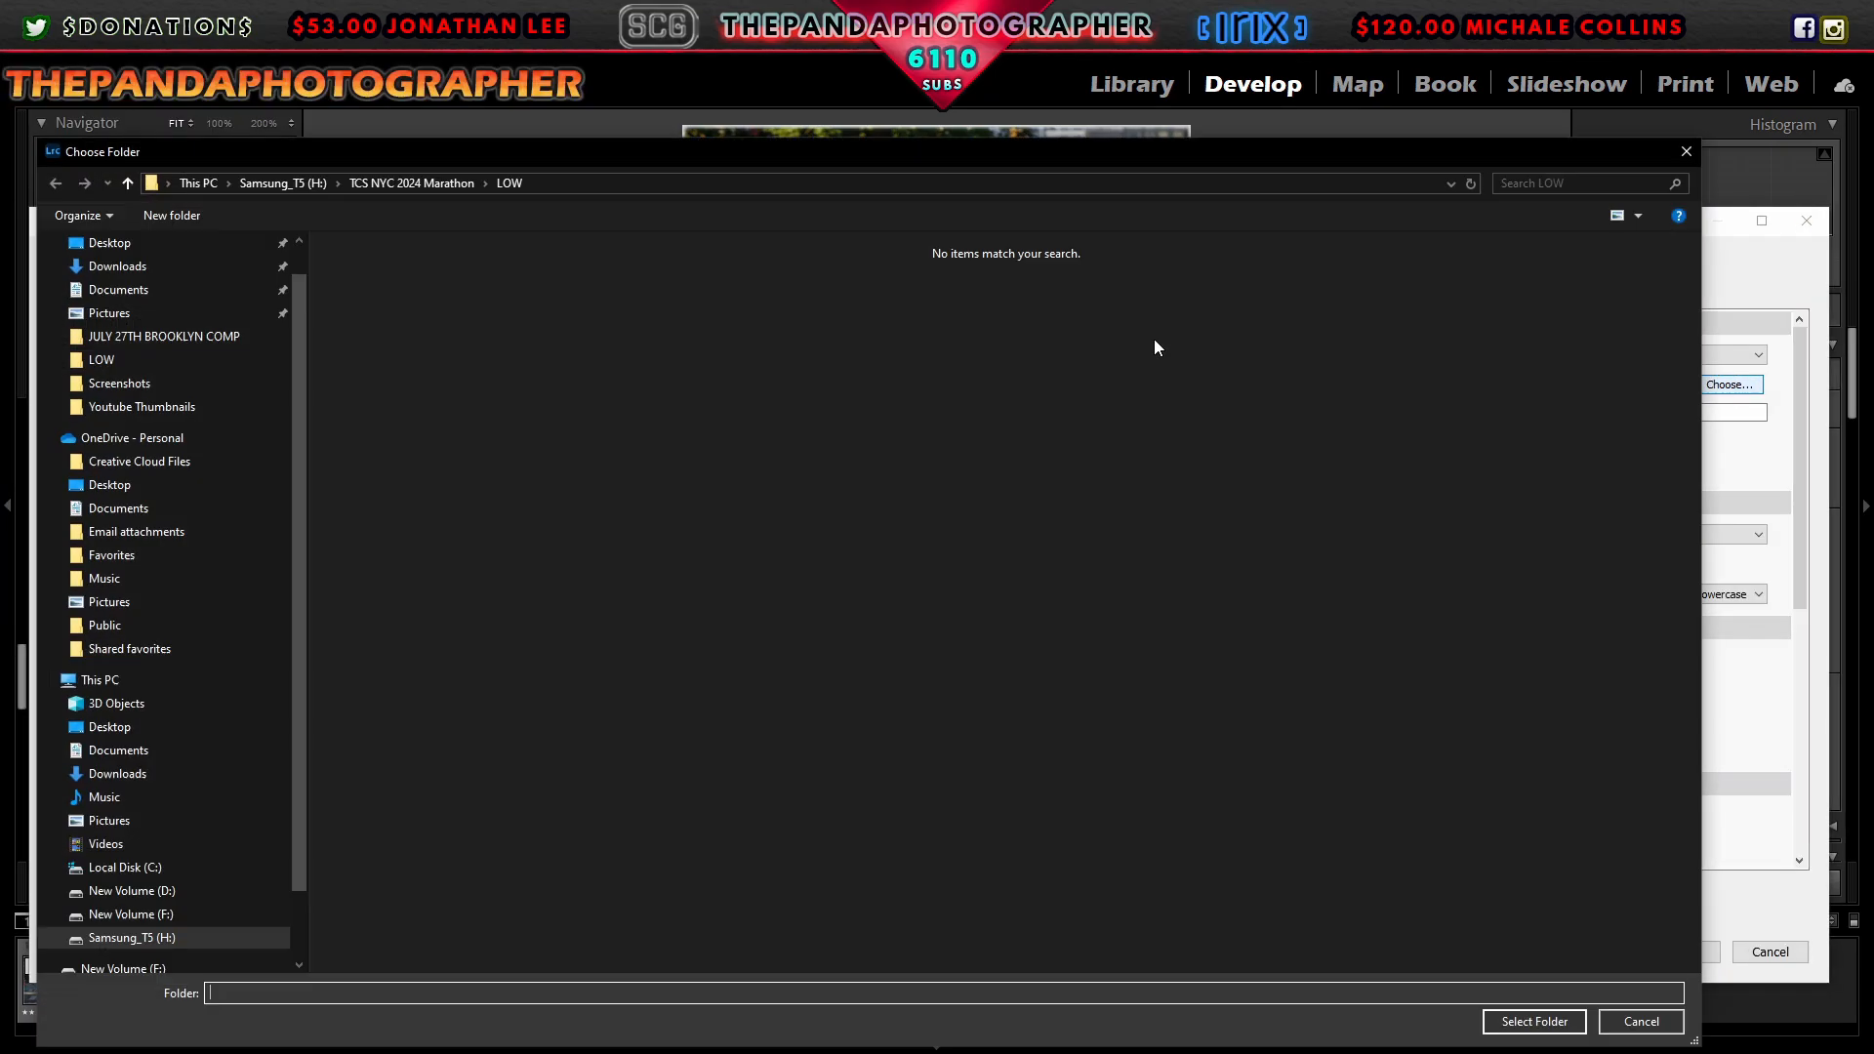
click(383, 182)
double_click(436, 264)
click(1535, 1021)
Step: Turn off Resize to Fit in the image sizing settings and export the full-size JPEG
drag(1799, 447, 1794, 748)
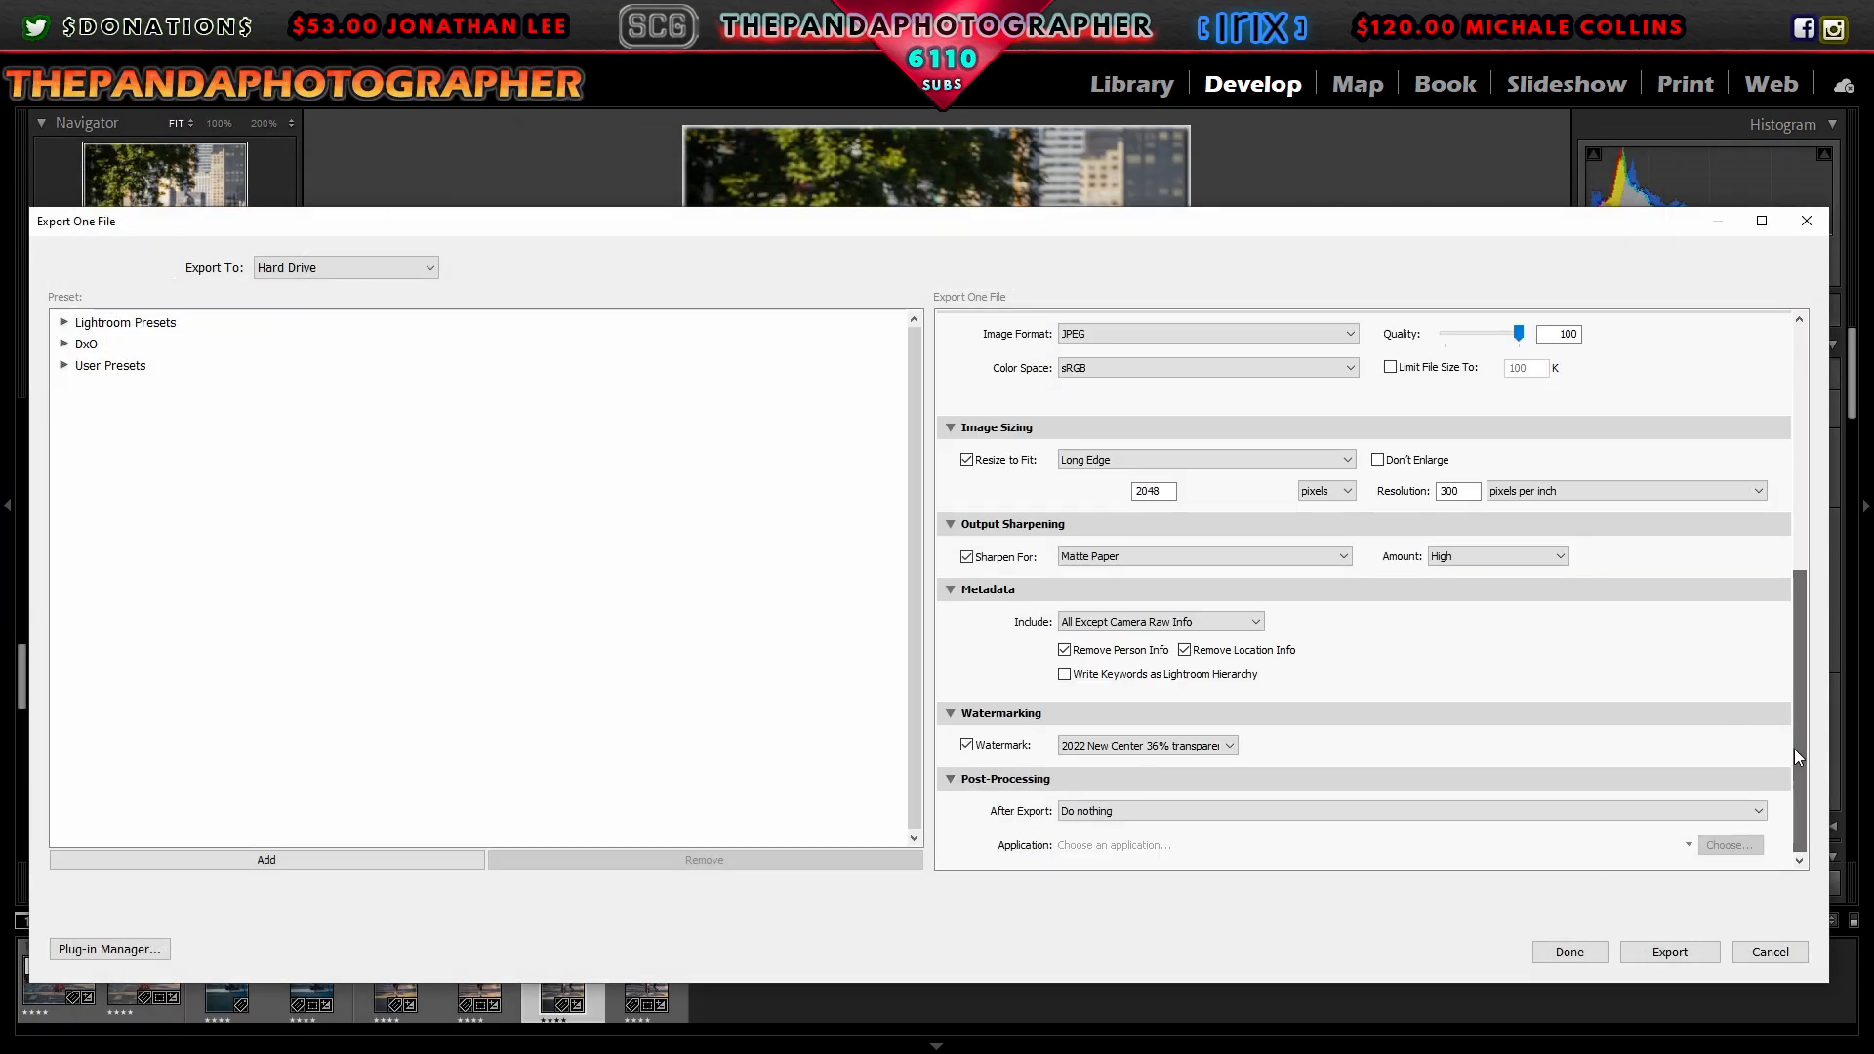
click(953, 467)
click(1689, 959)
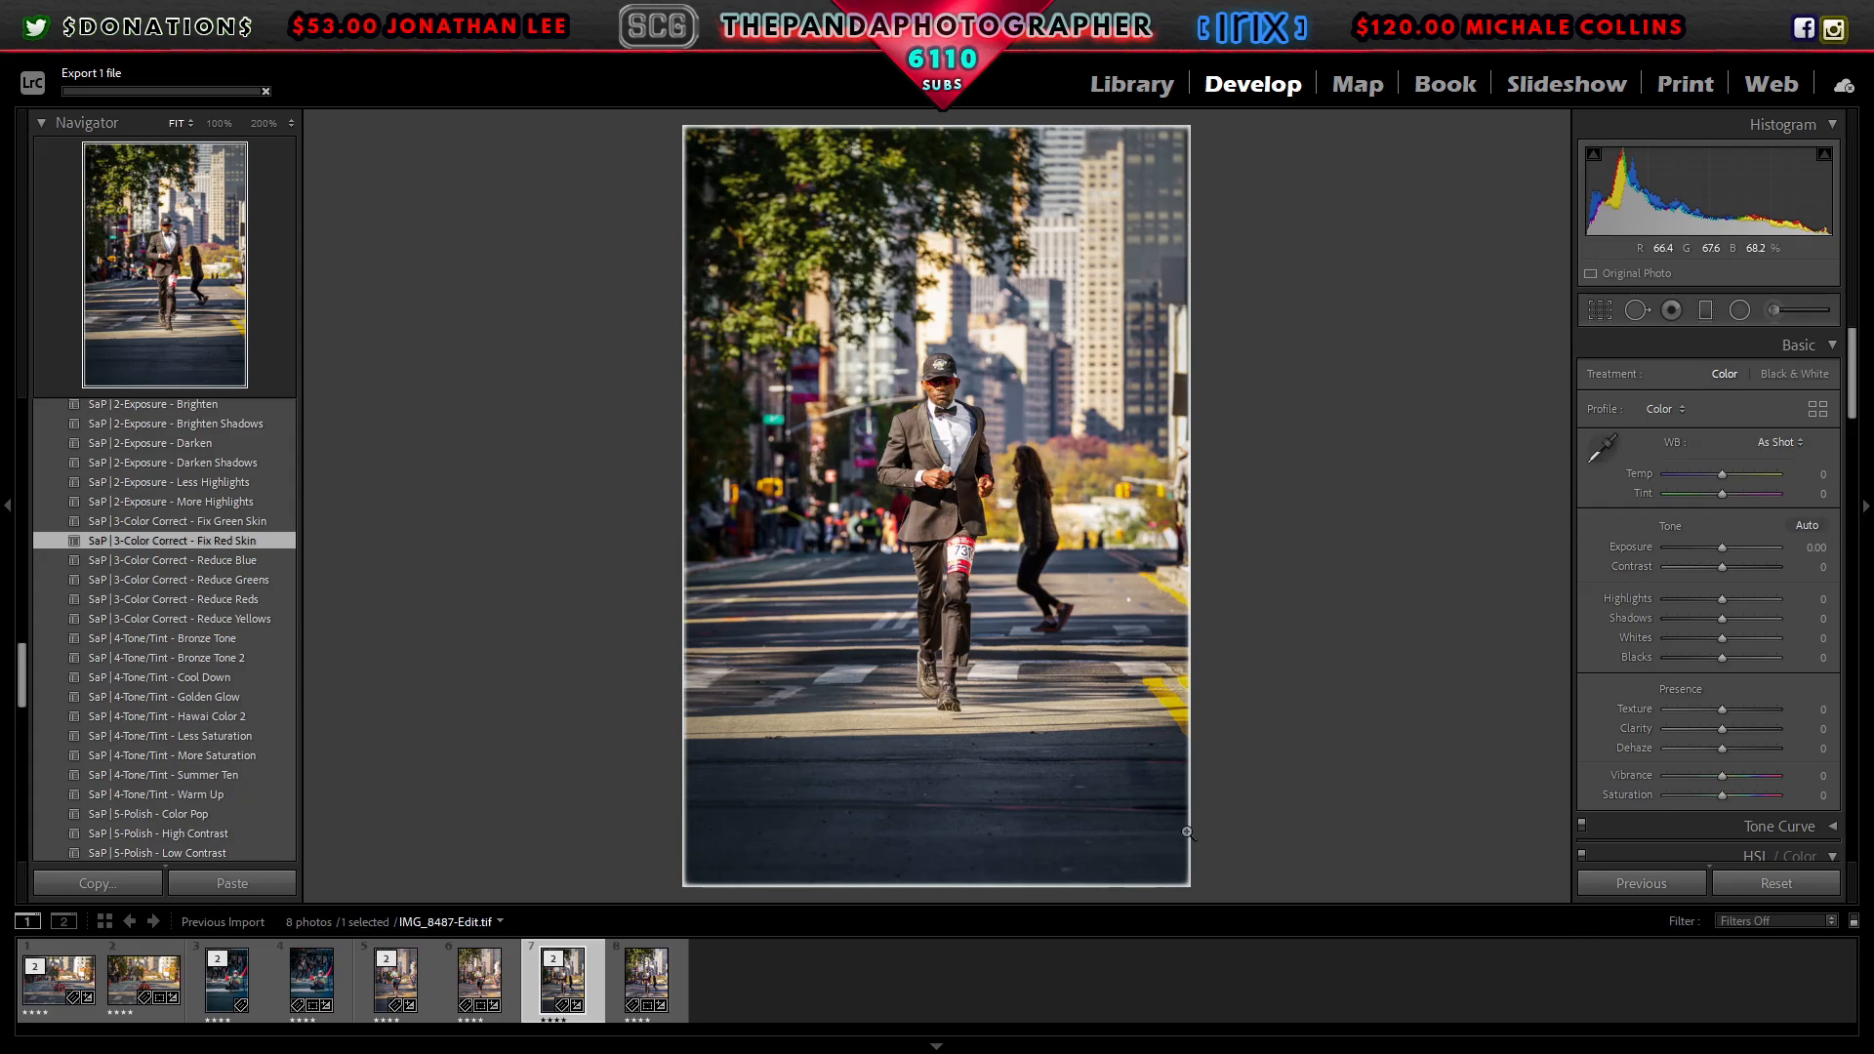